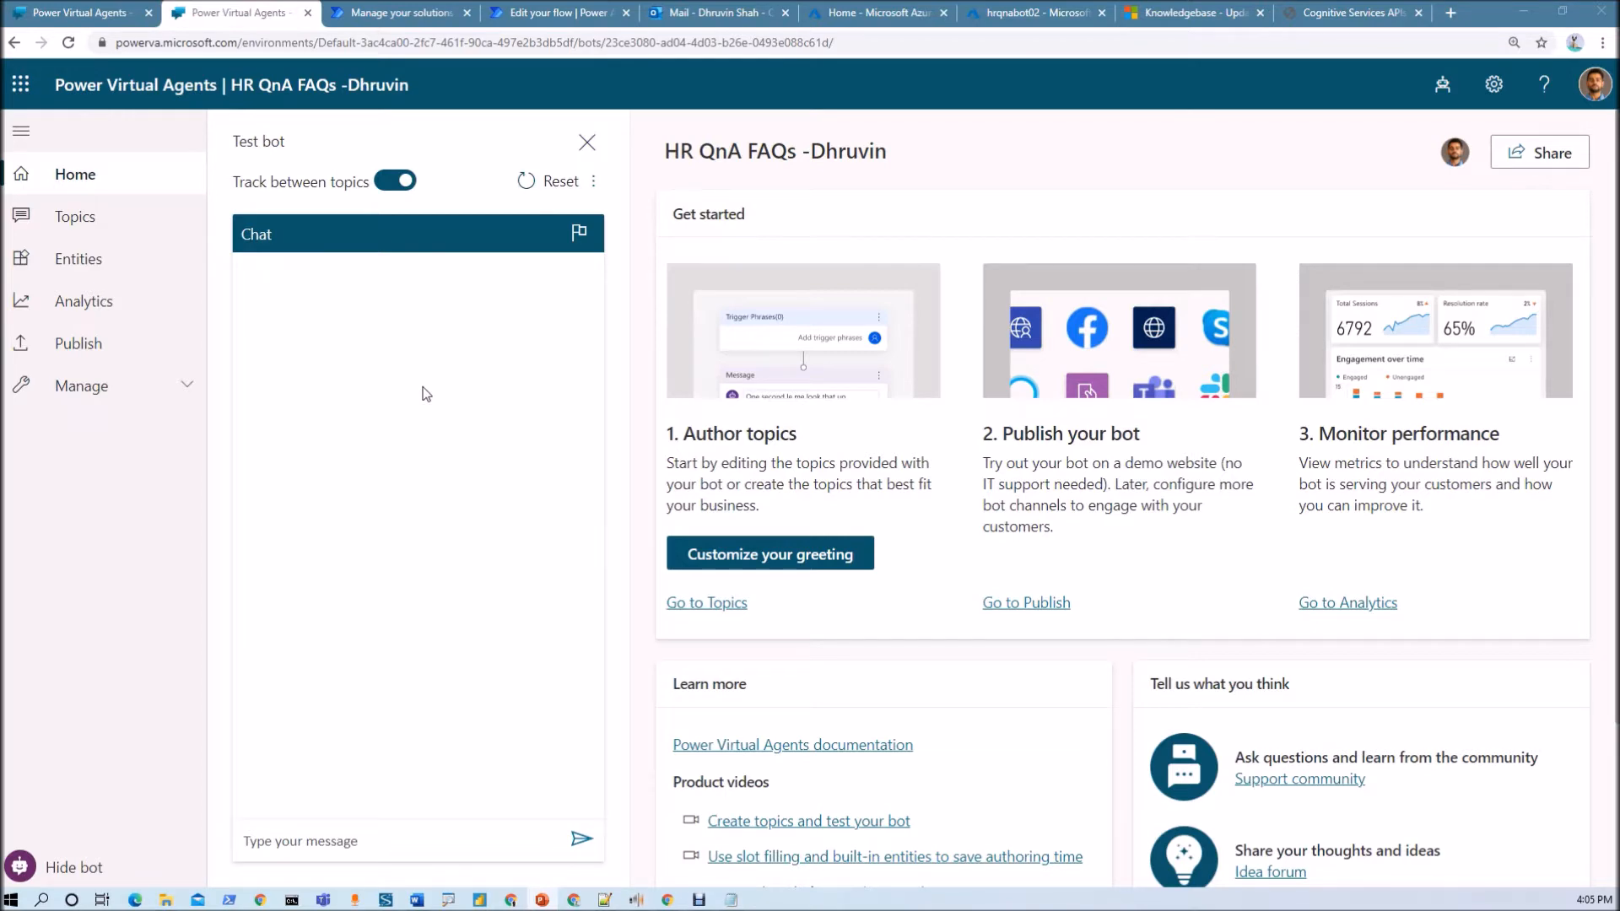
# Look at the "New Question Asked in Chat bot" approval email in Outlook and return to the HR QnA FAQs bot.
pyautogui.click(692, 19)
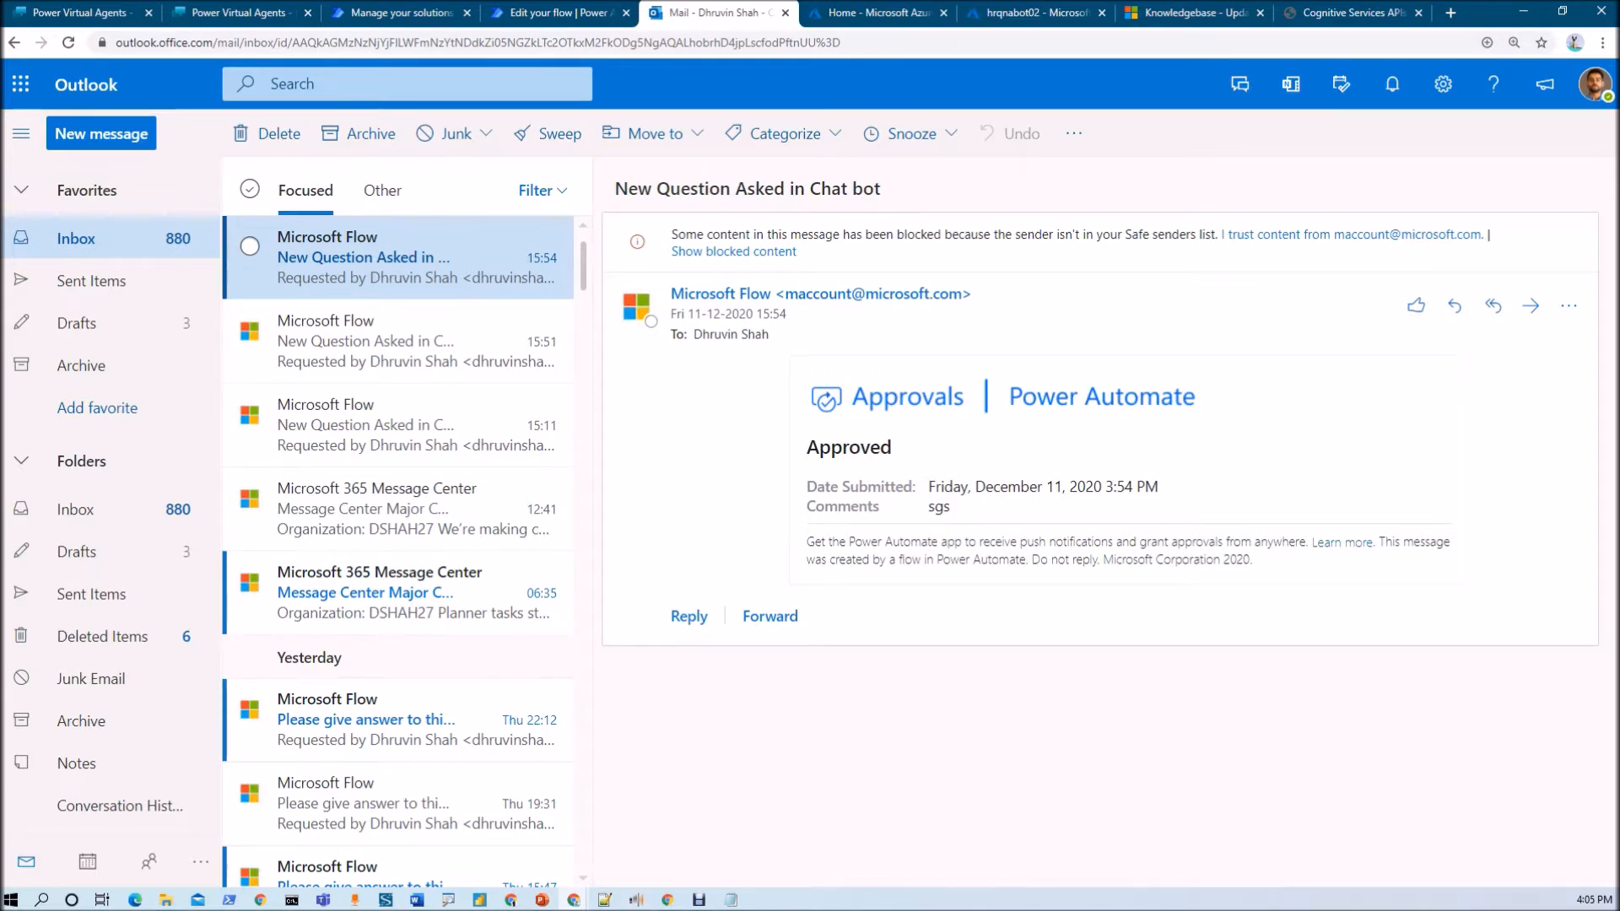
pyautogui.click(200, 19)
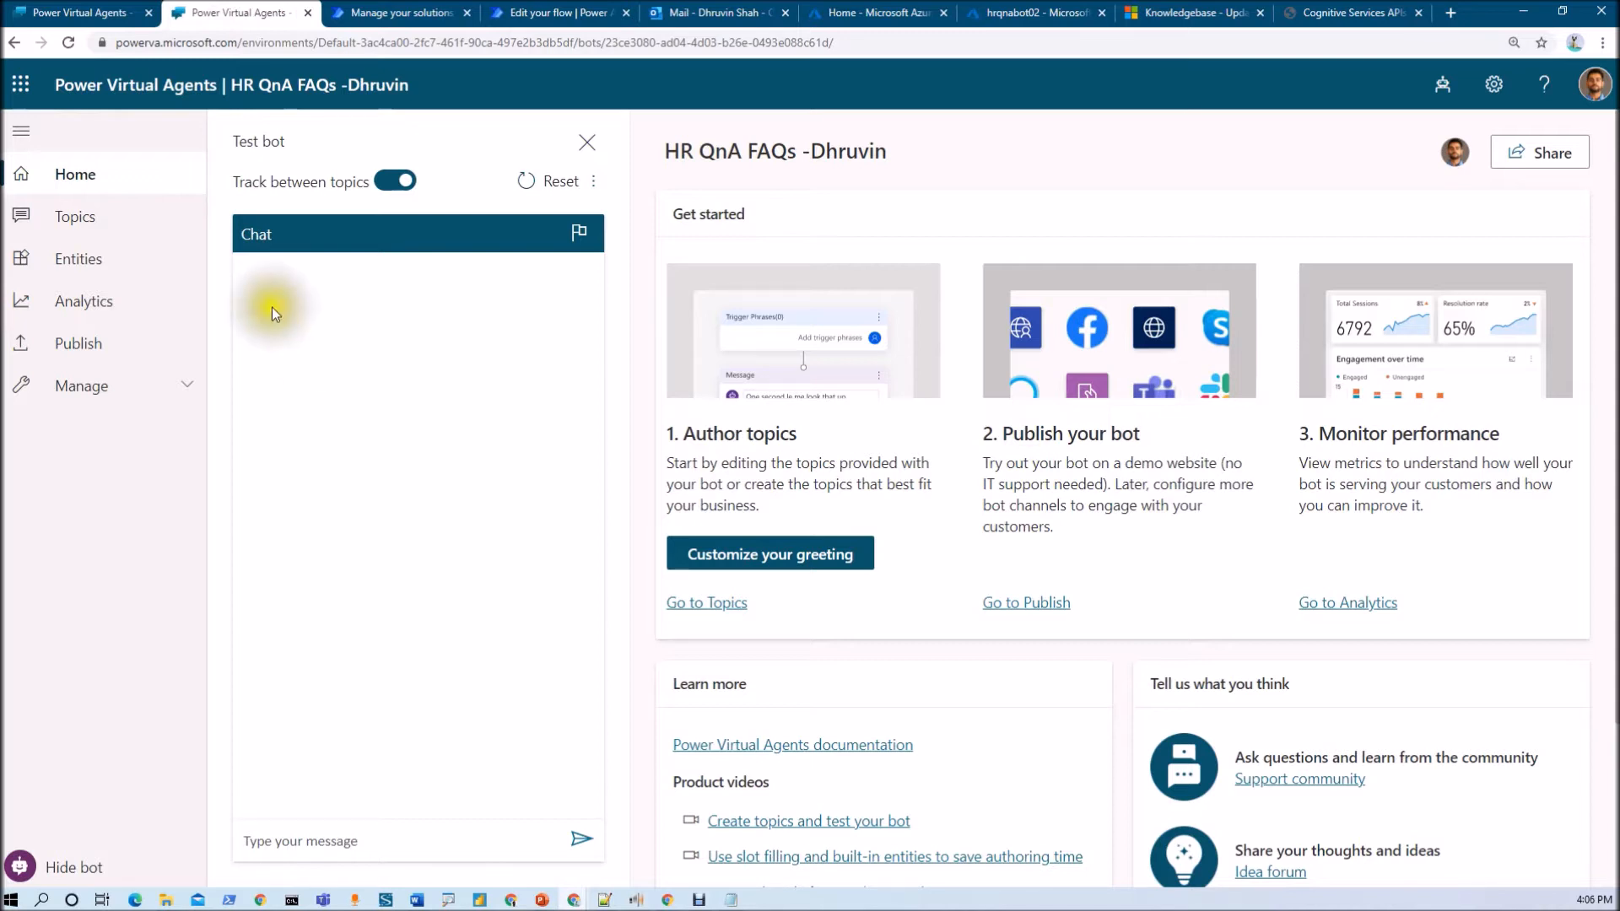
# Open the Fallback system topic in the authoring canvas and open the details of its PVA with QNA Maker Integration flow.
pyautogui.click(121, 235)
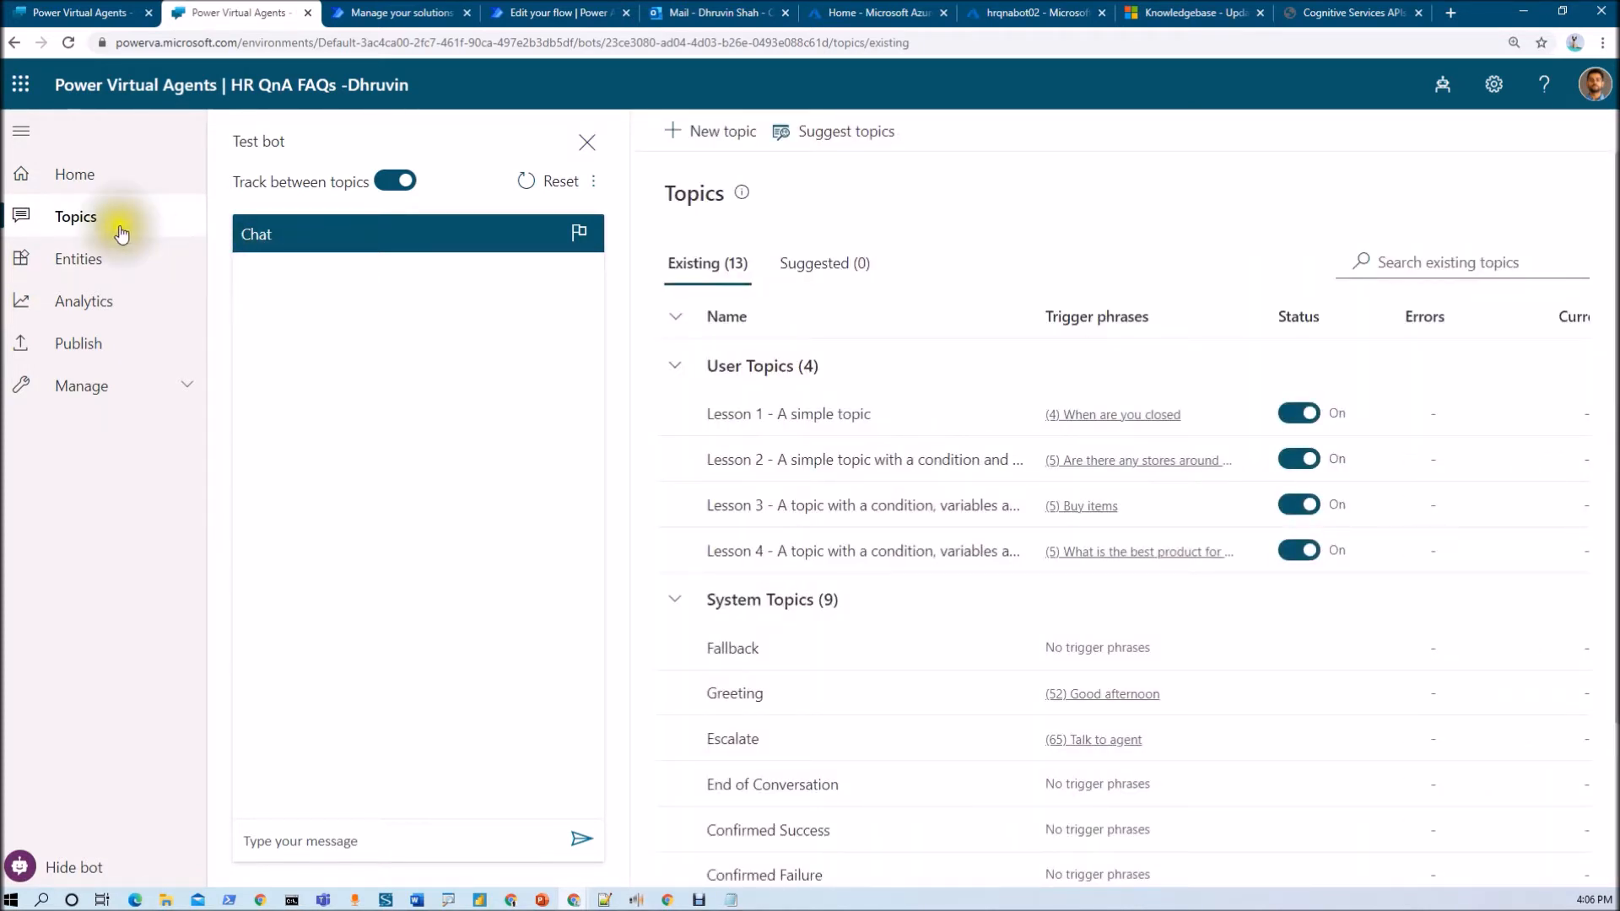
pyautogui.click(732, 650)
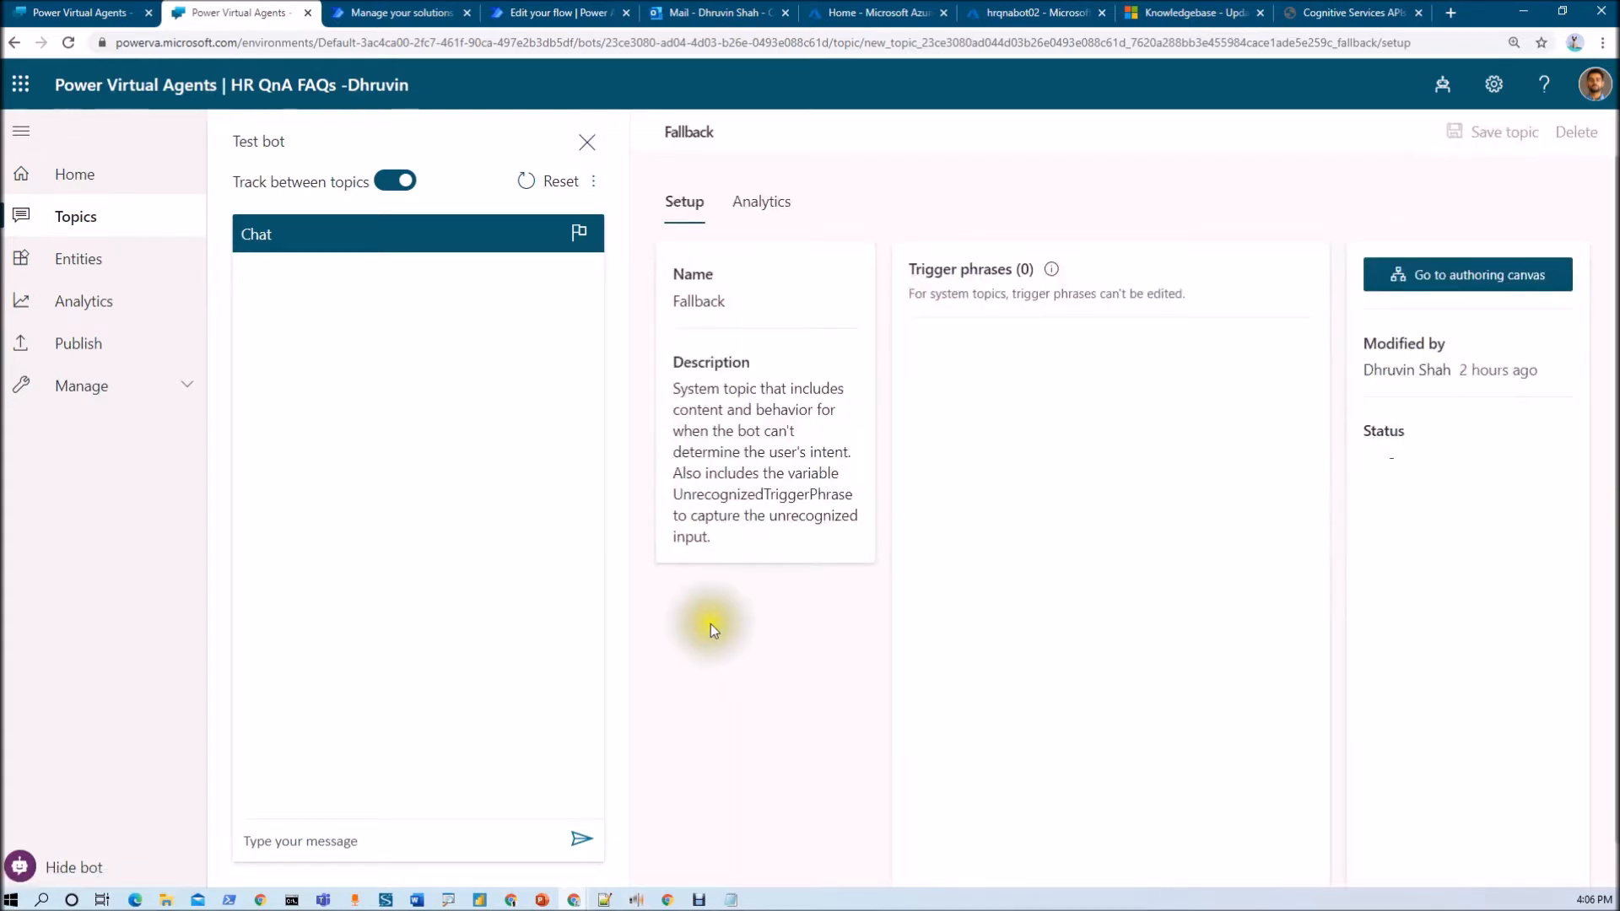
pyautogui.click(1469, 285)
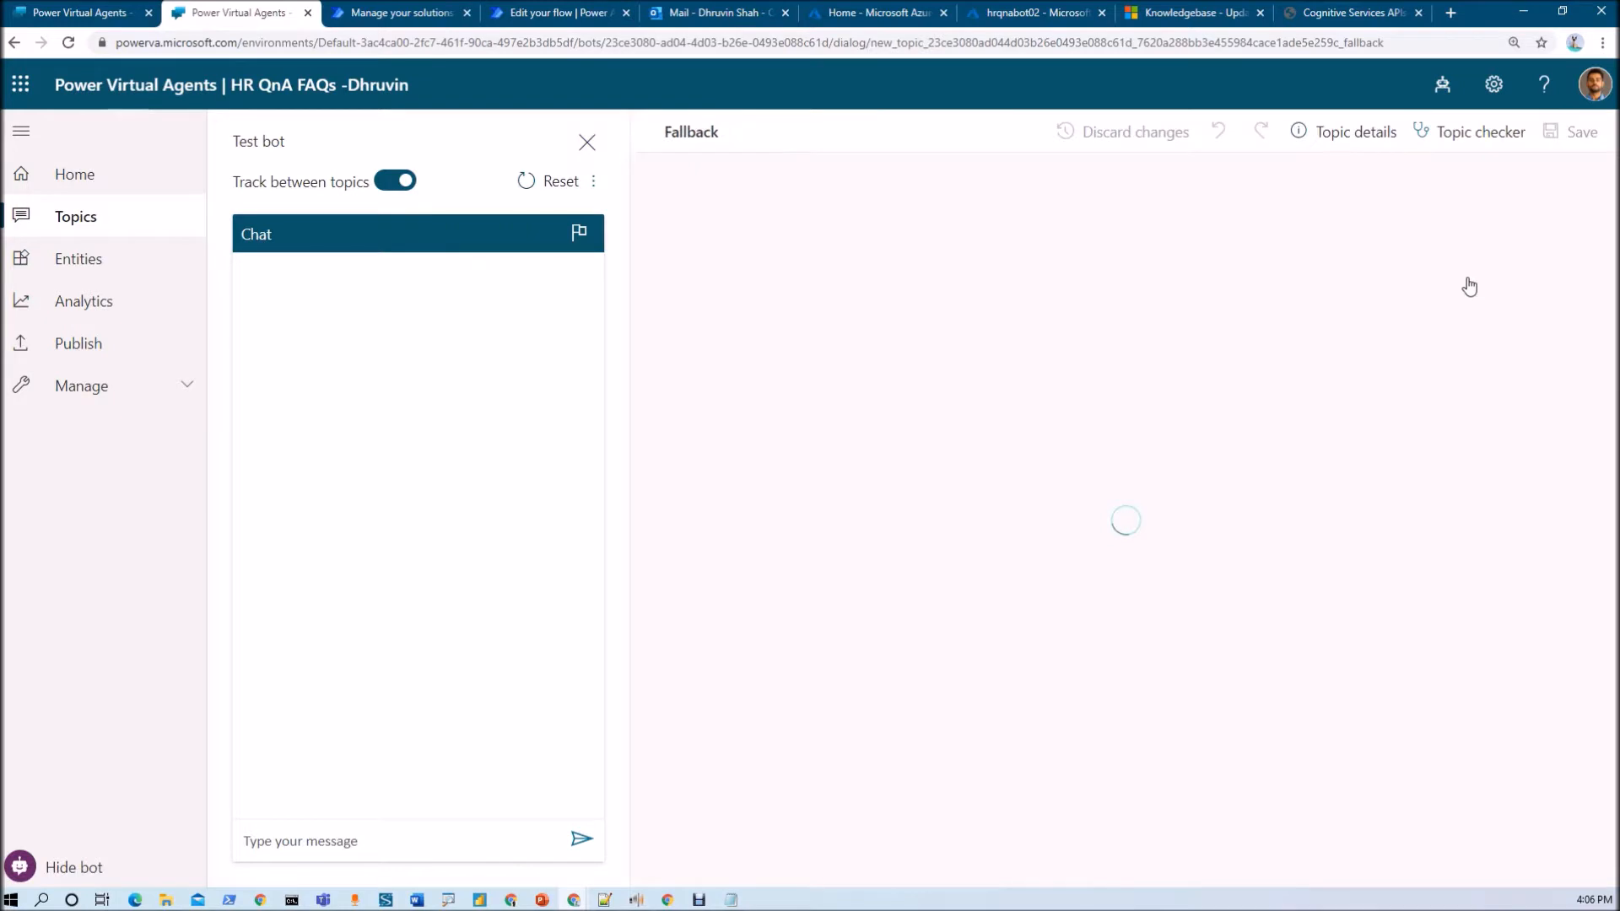
pyautogui.scroll(-4, 1073, 558)
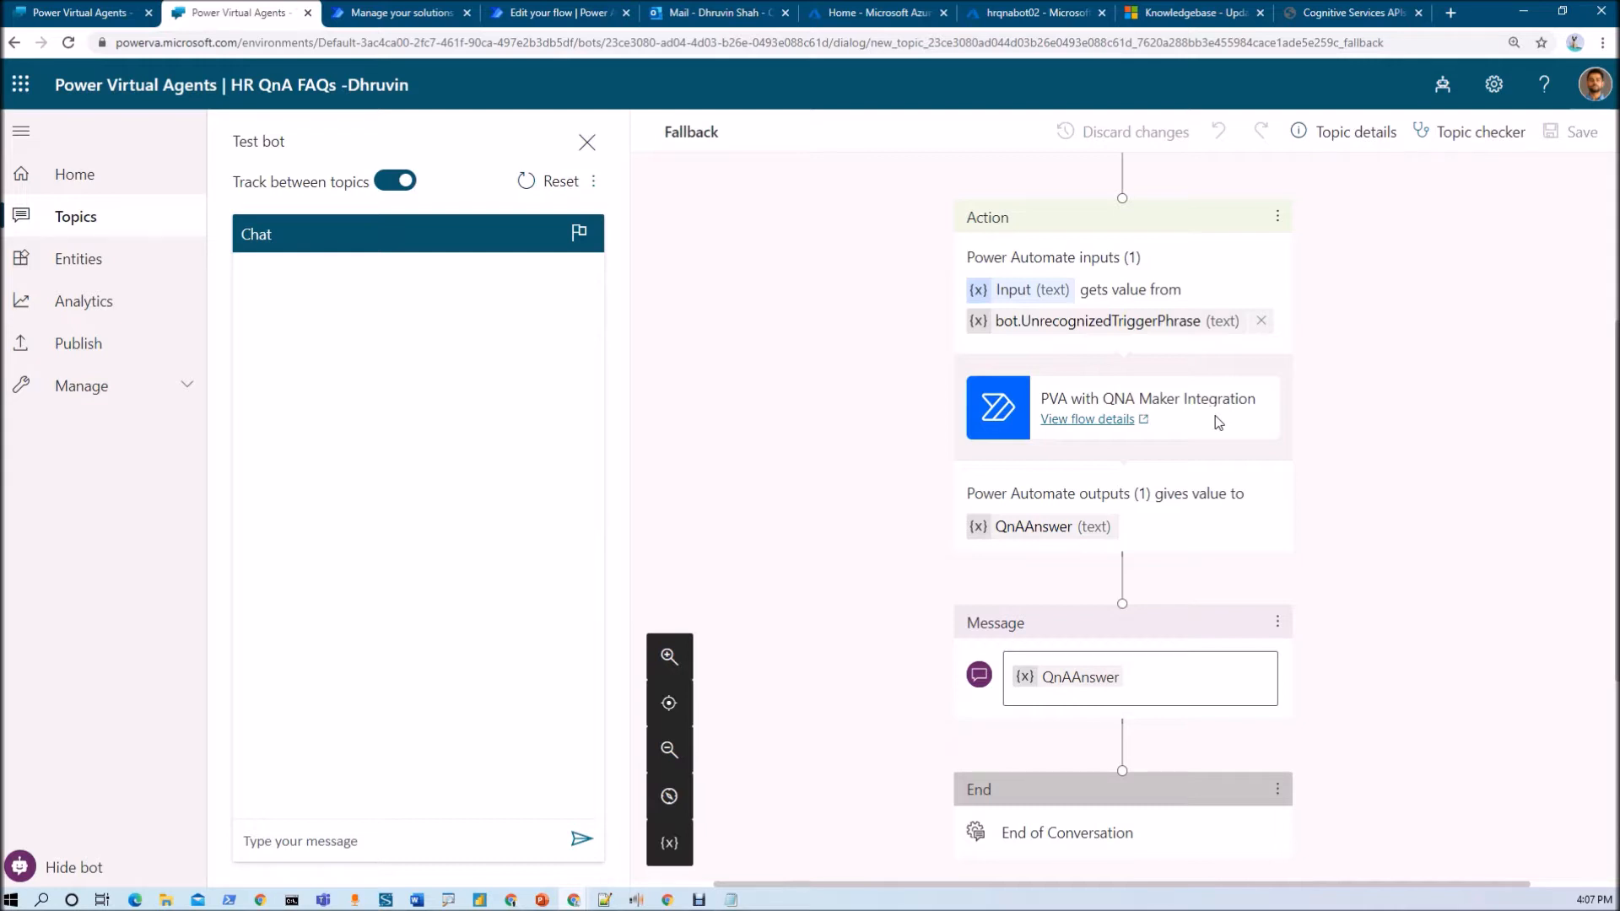
pyautogui.click(1096, 422)
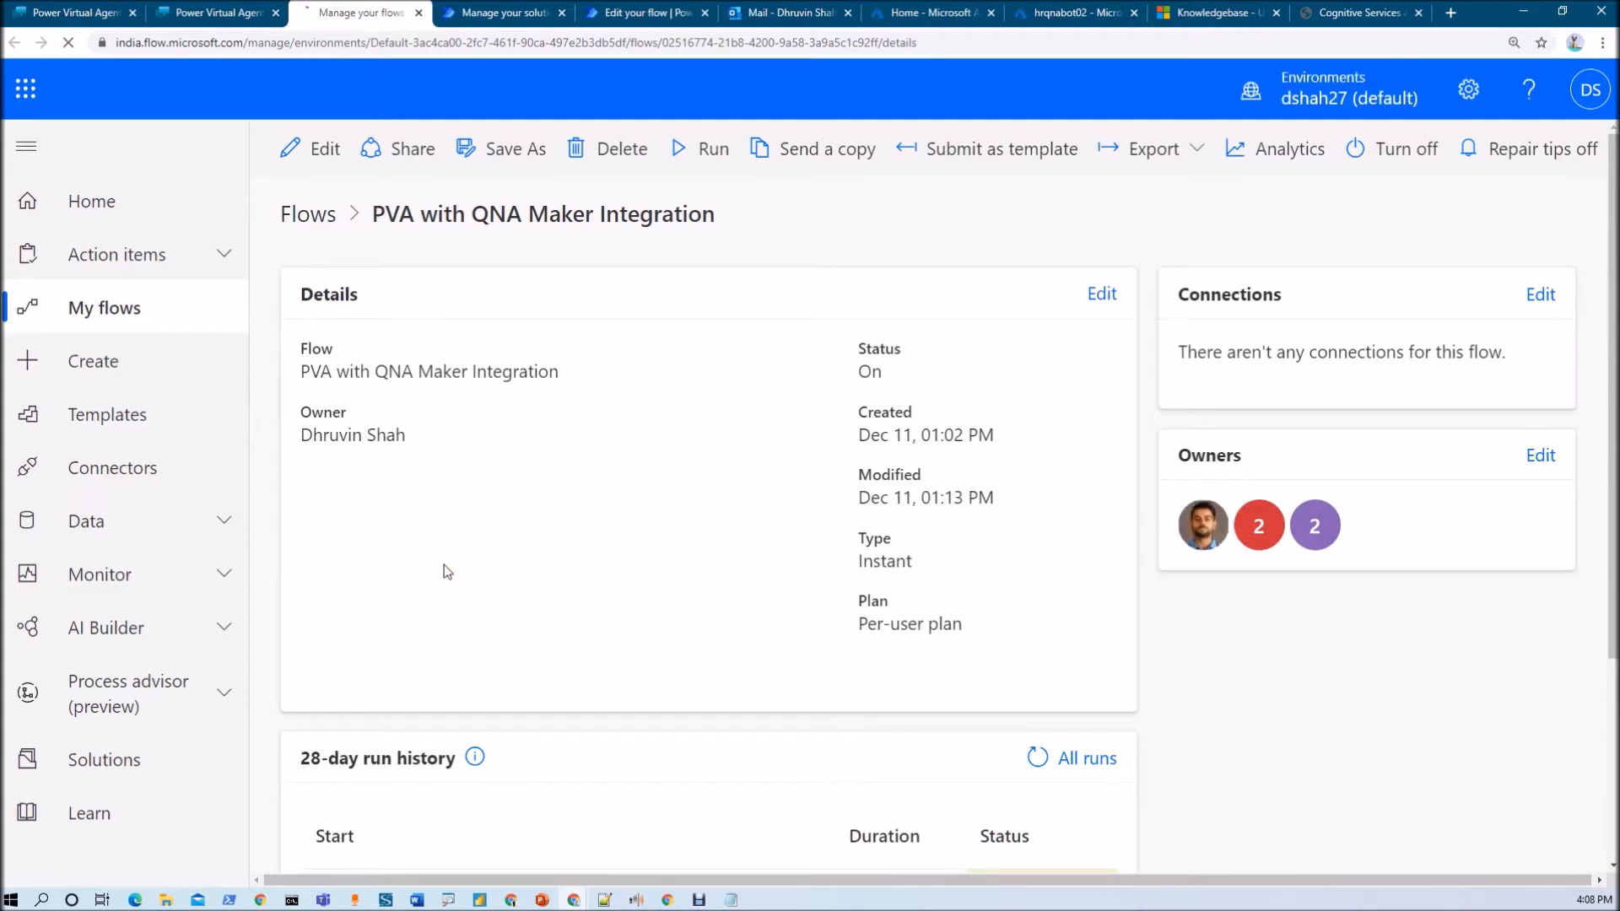
# Open the flow's 12/11/2020 2:42:18 PM run and examine the score field in the HTTP action's output body.
pyautogui.scroll(-3, 444, 564)
pyautogui.click(430, 628)
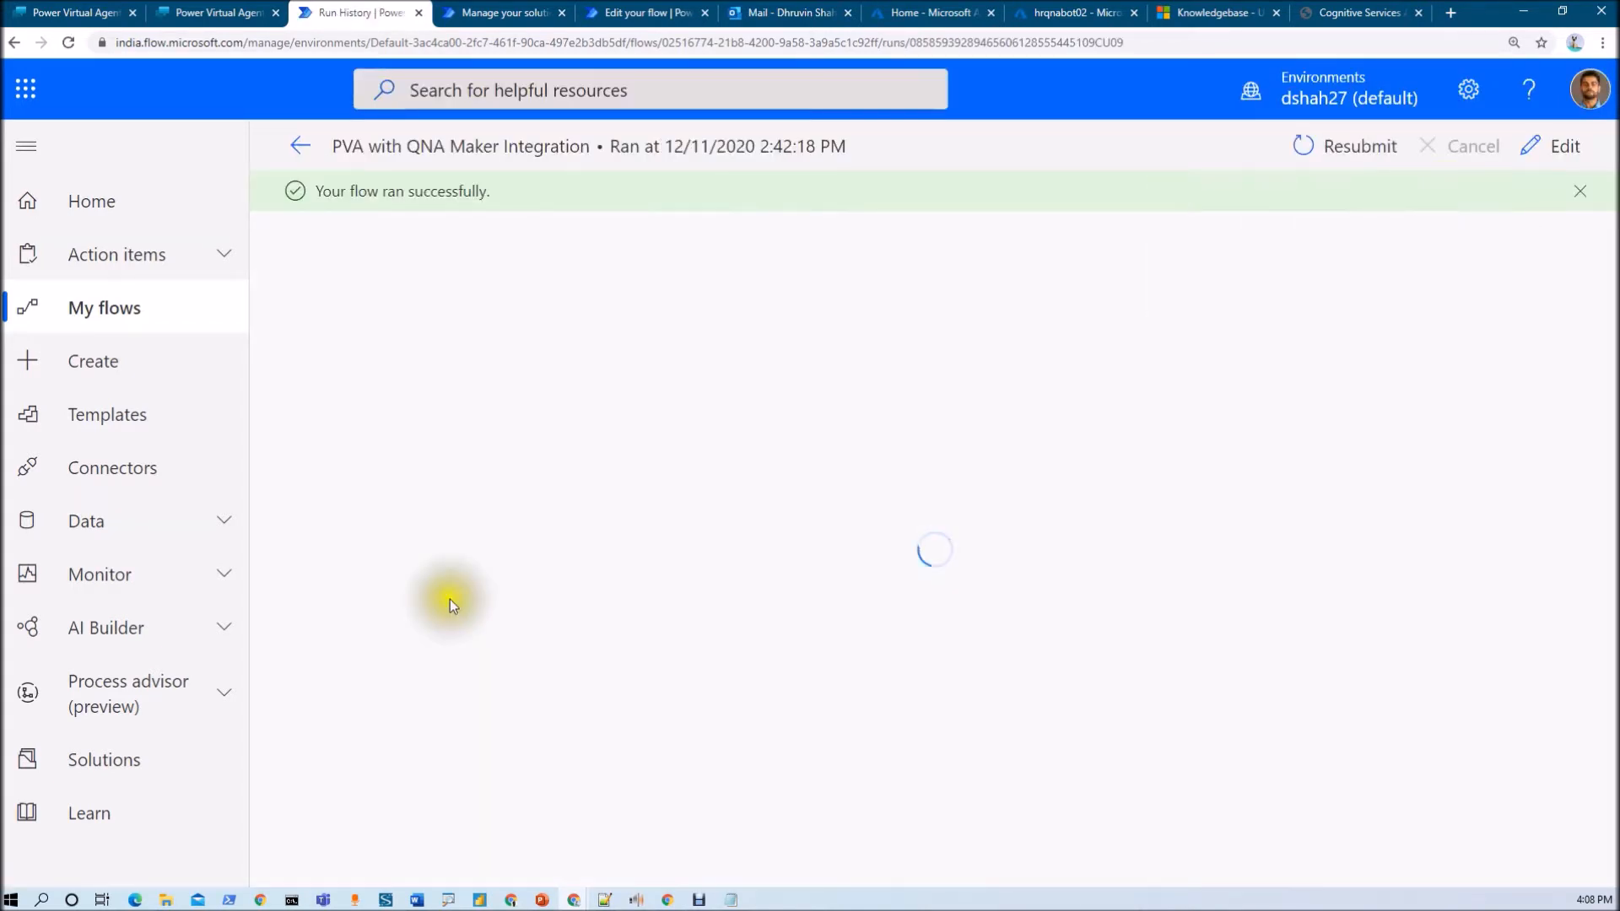
pyautogui.click(753, 406)
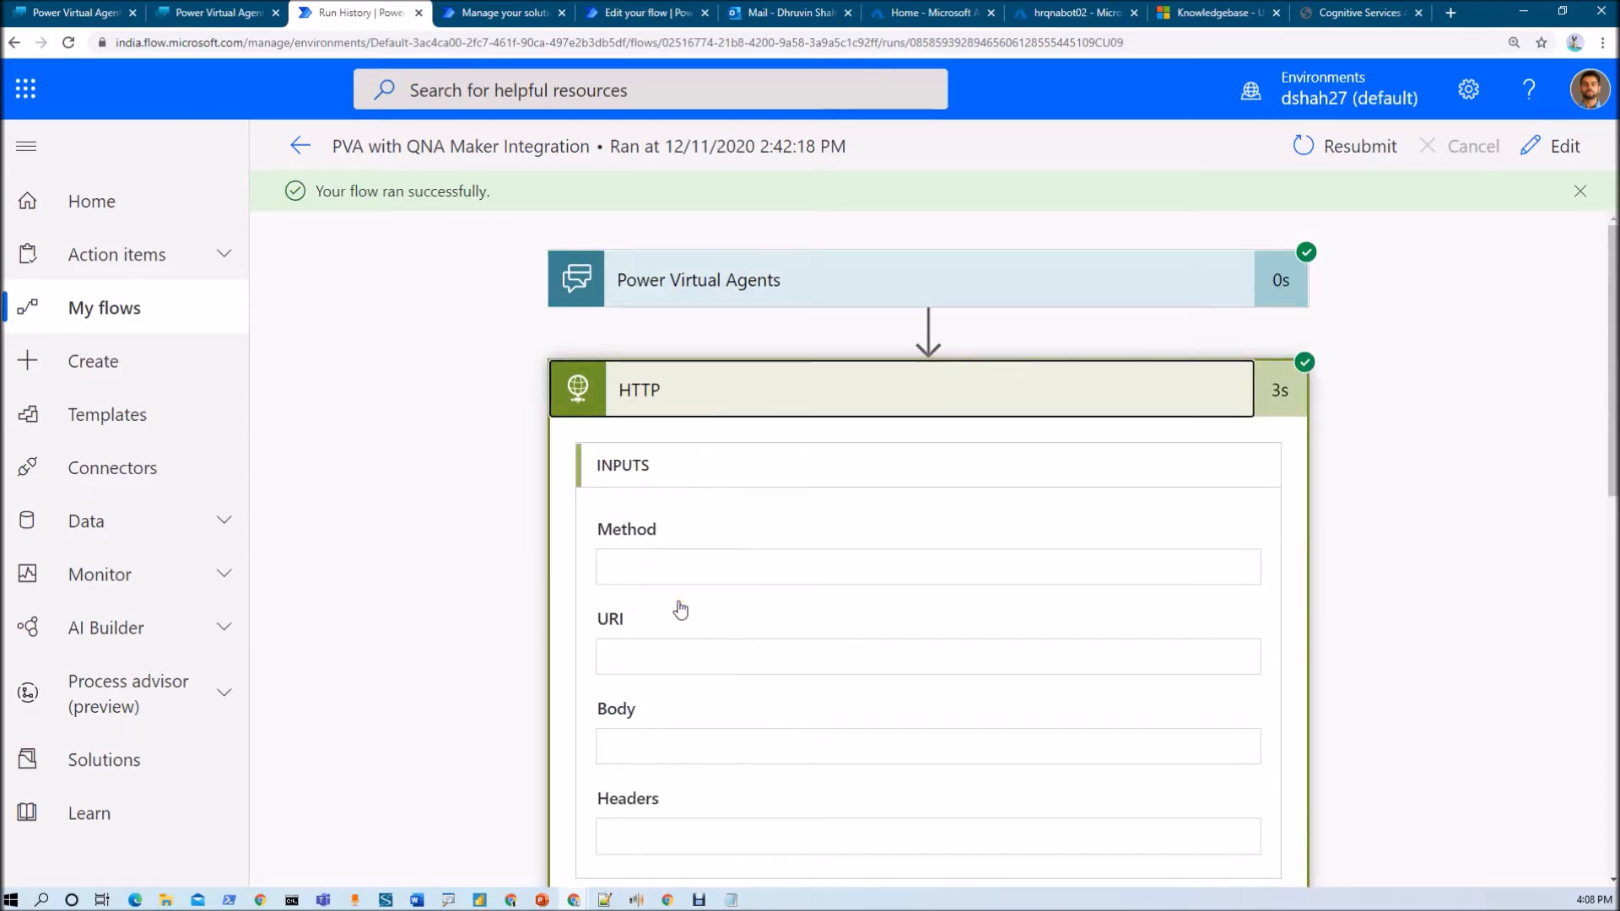
pyautogui.scroll(-4, 670, 594)
pyautogui.scroll(-10, 678, 644)
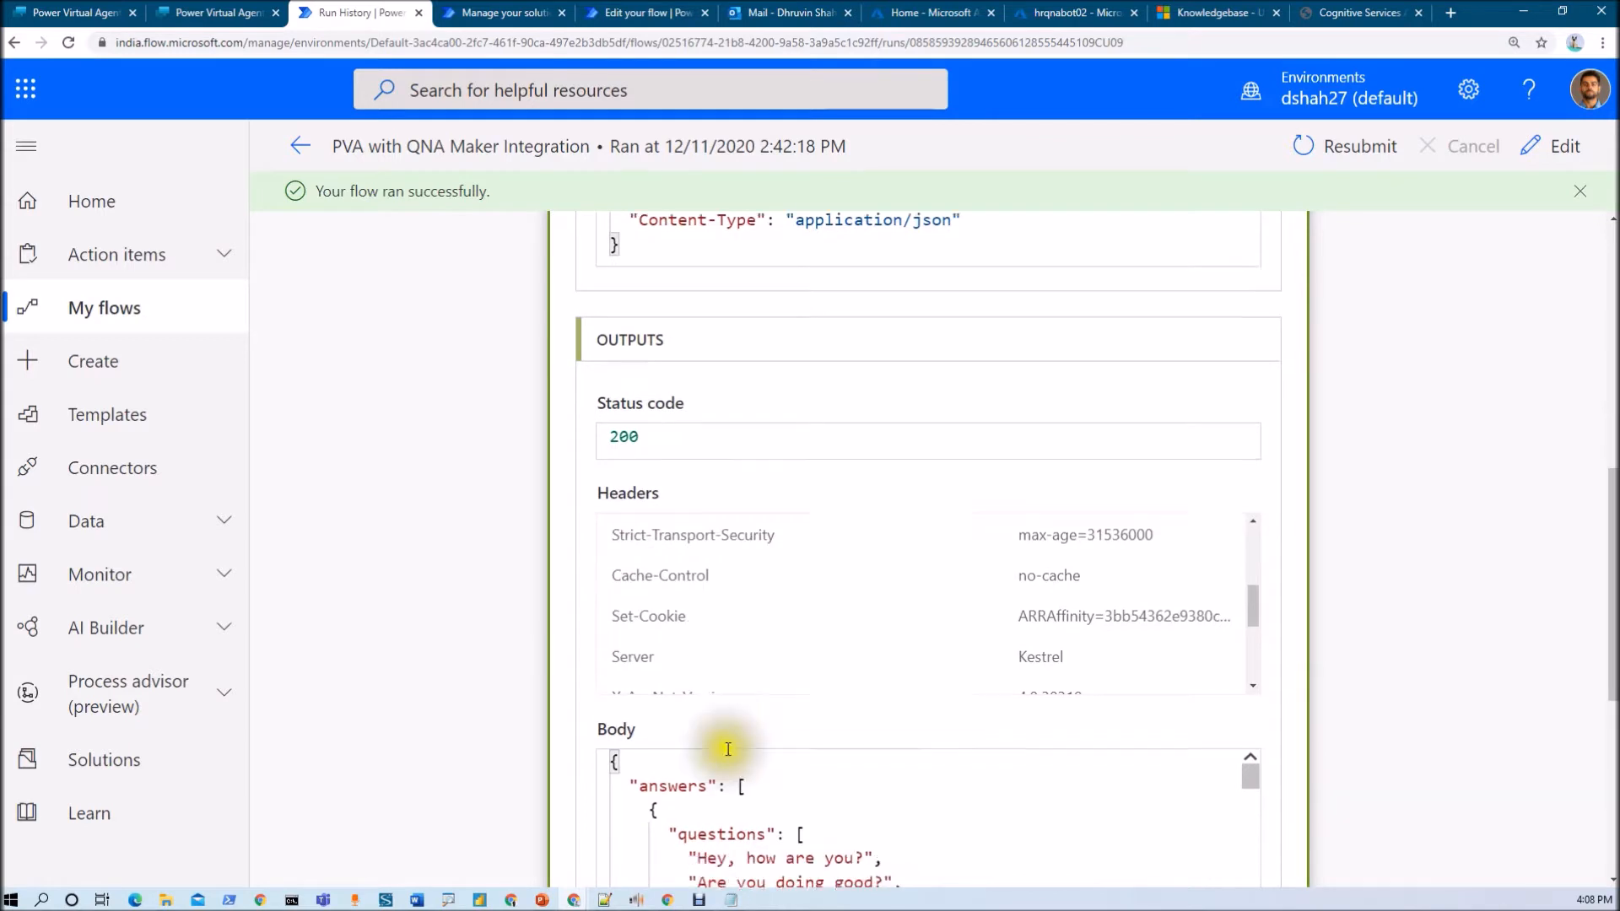
pyautogui.scroll(-15, 713, 518)
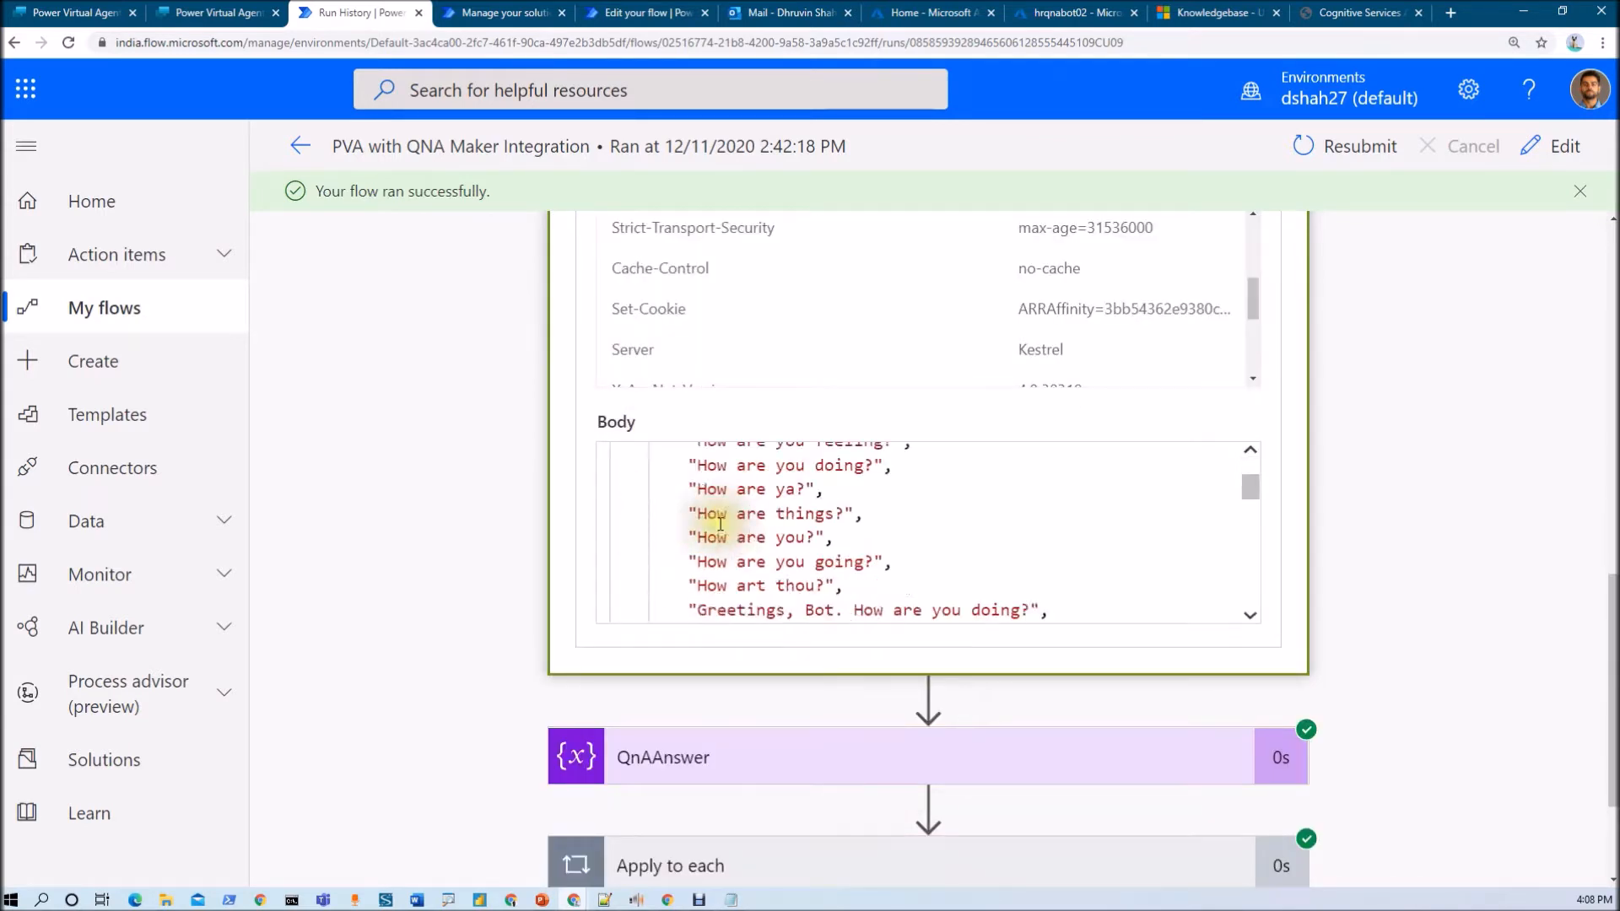
pyautogui.scroll(2, 720, 524)
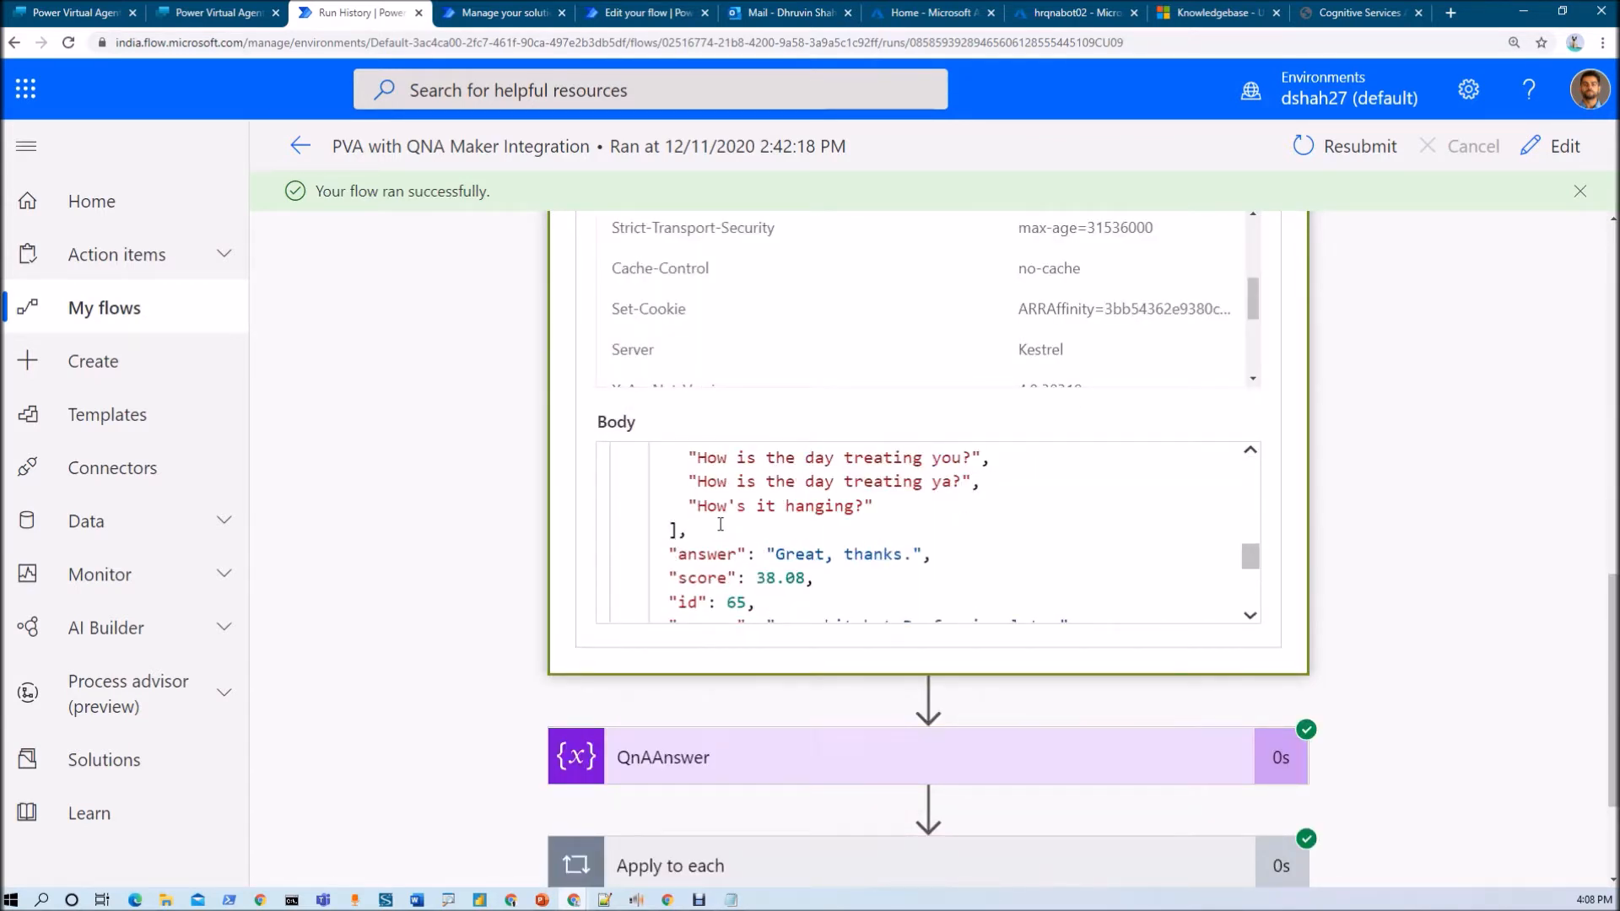
pyautogui.doubleClick(700, 579)
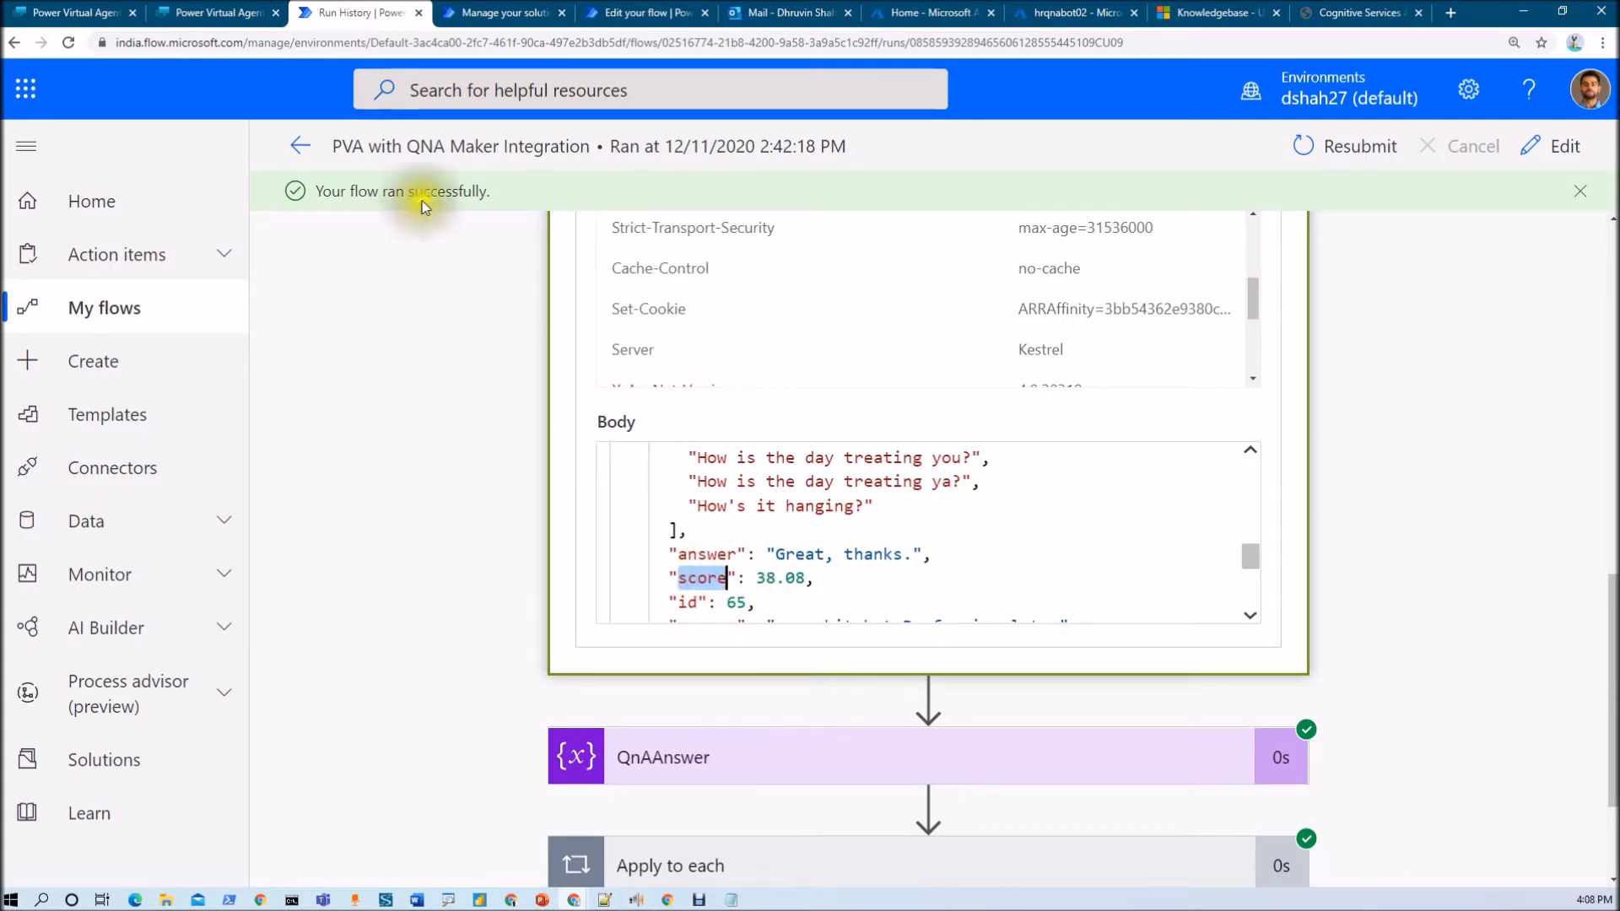
# Edit the flow and insert an Initialize variable action after QnAAnswer, with the name Score and type Float.
pyautogui.click(1534, 156)
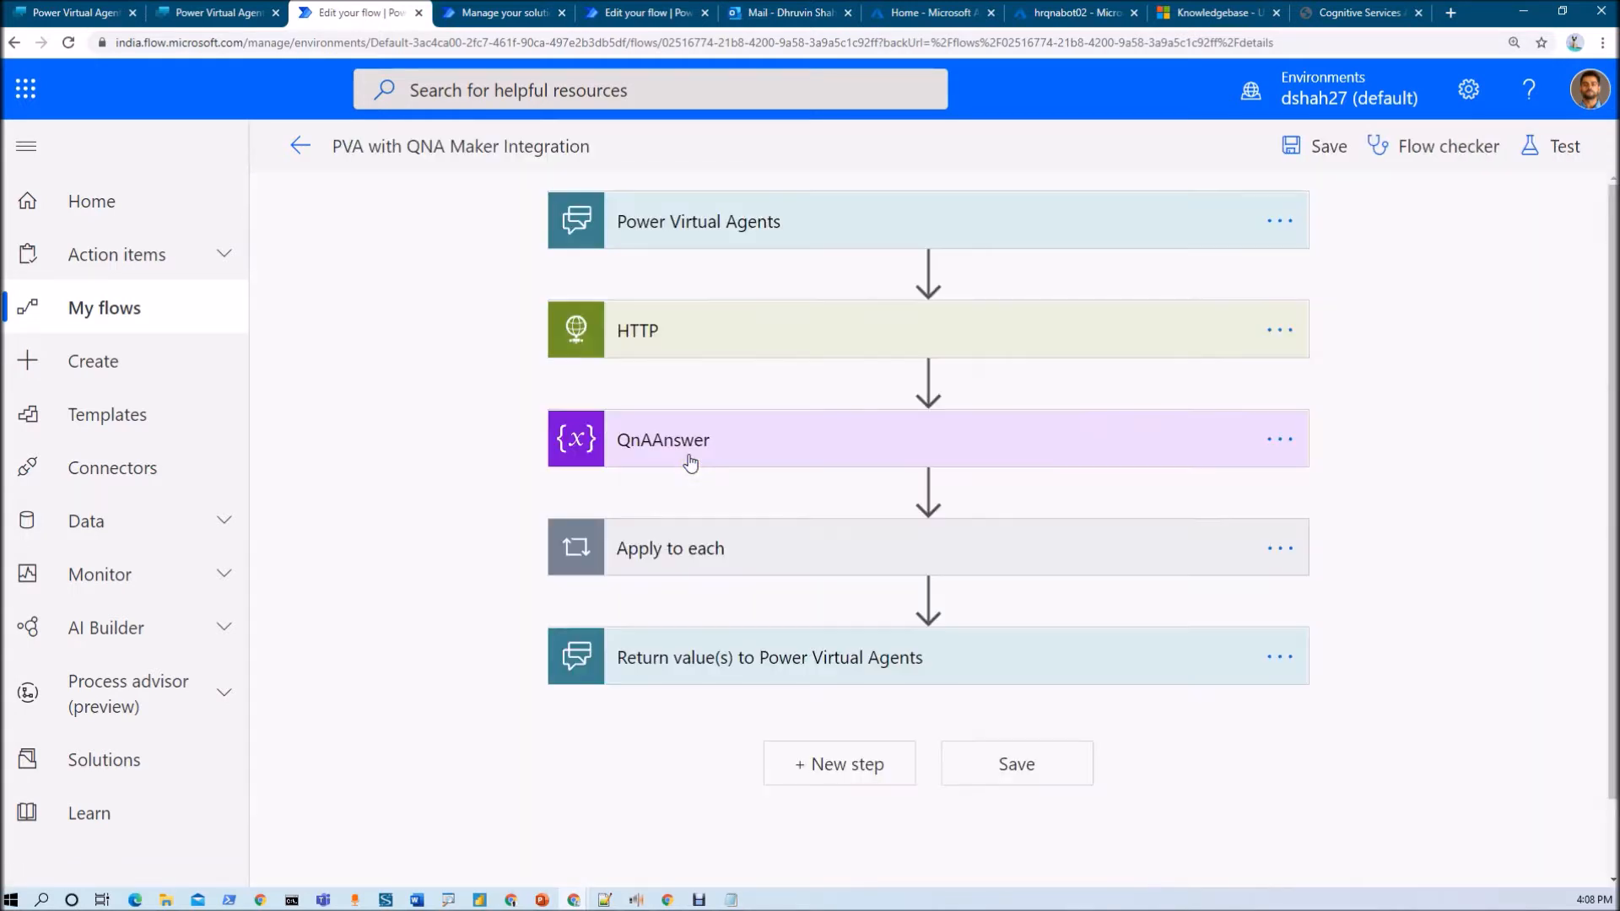
pyautogui.click(927, 488)
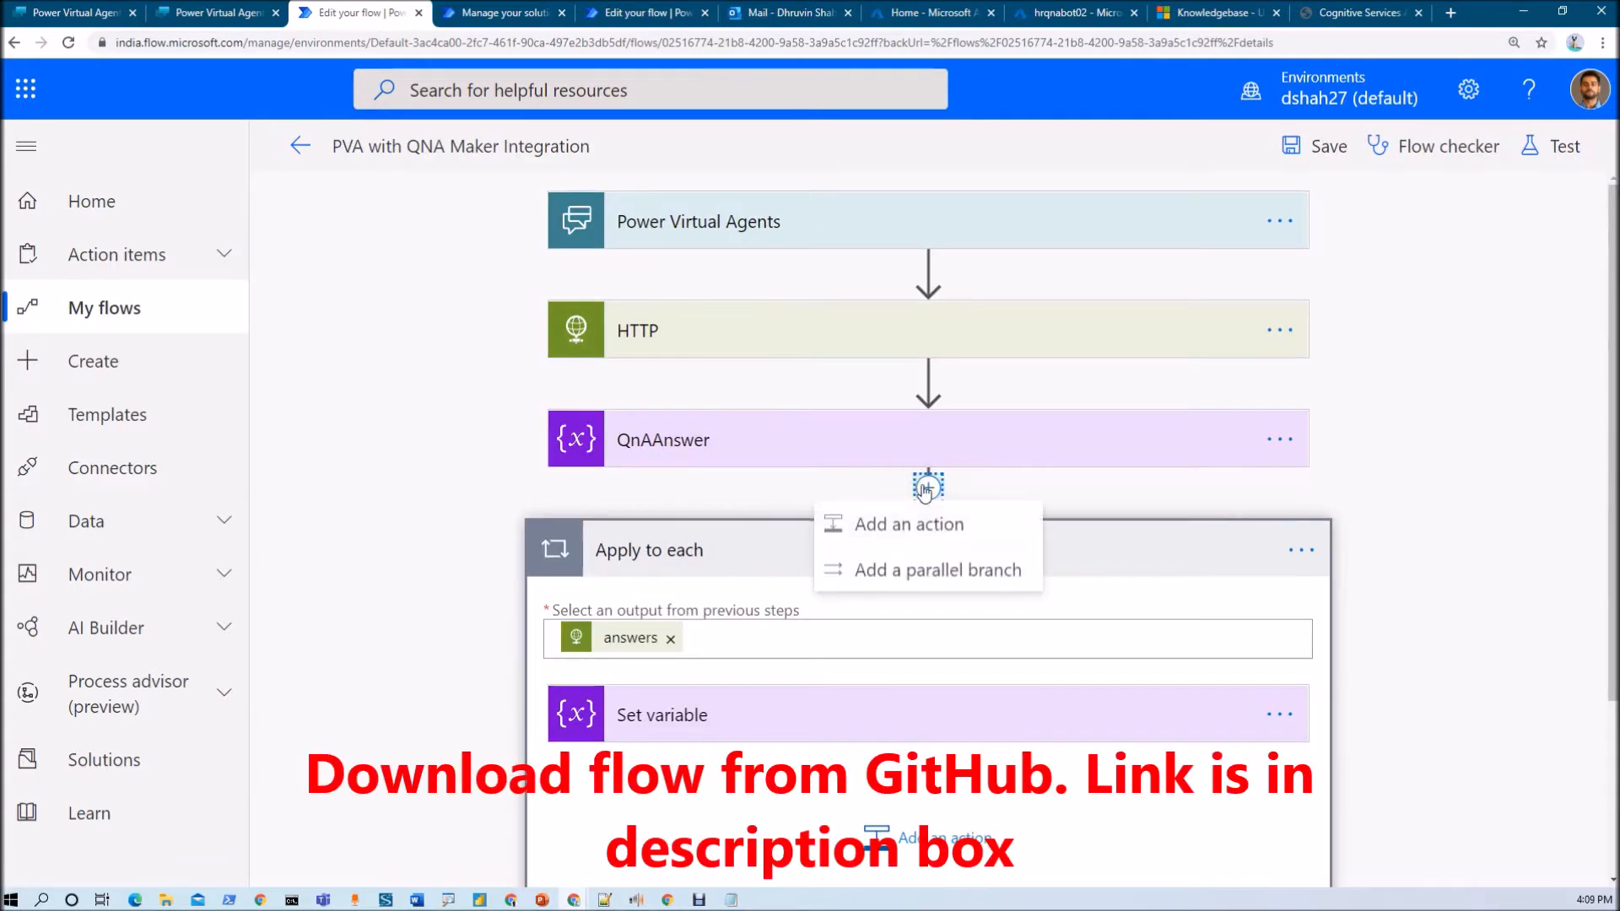
pyautogui.click(869, 527)
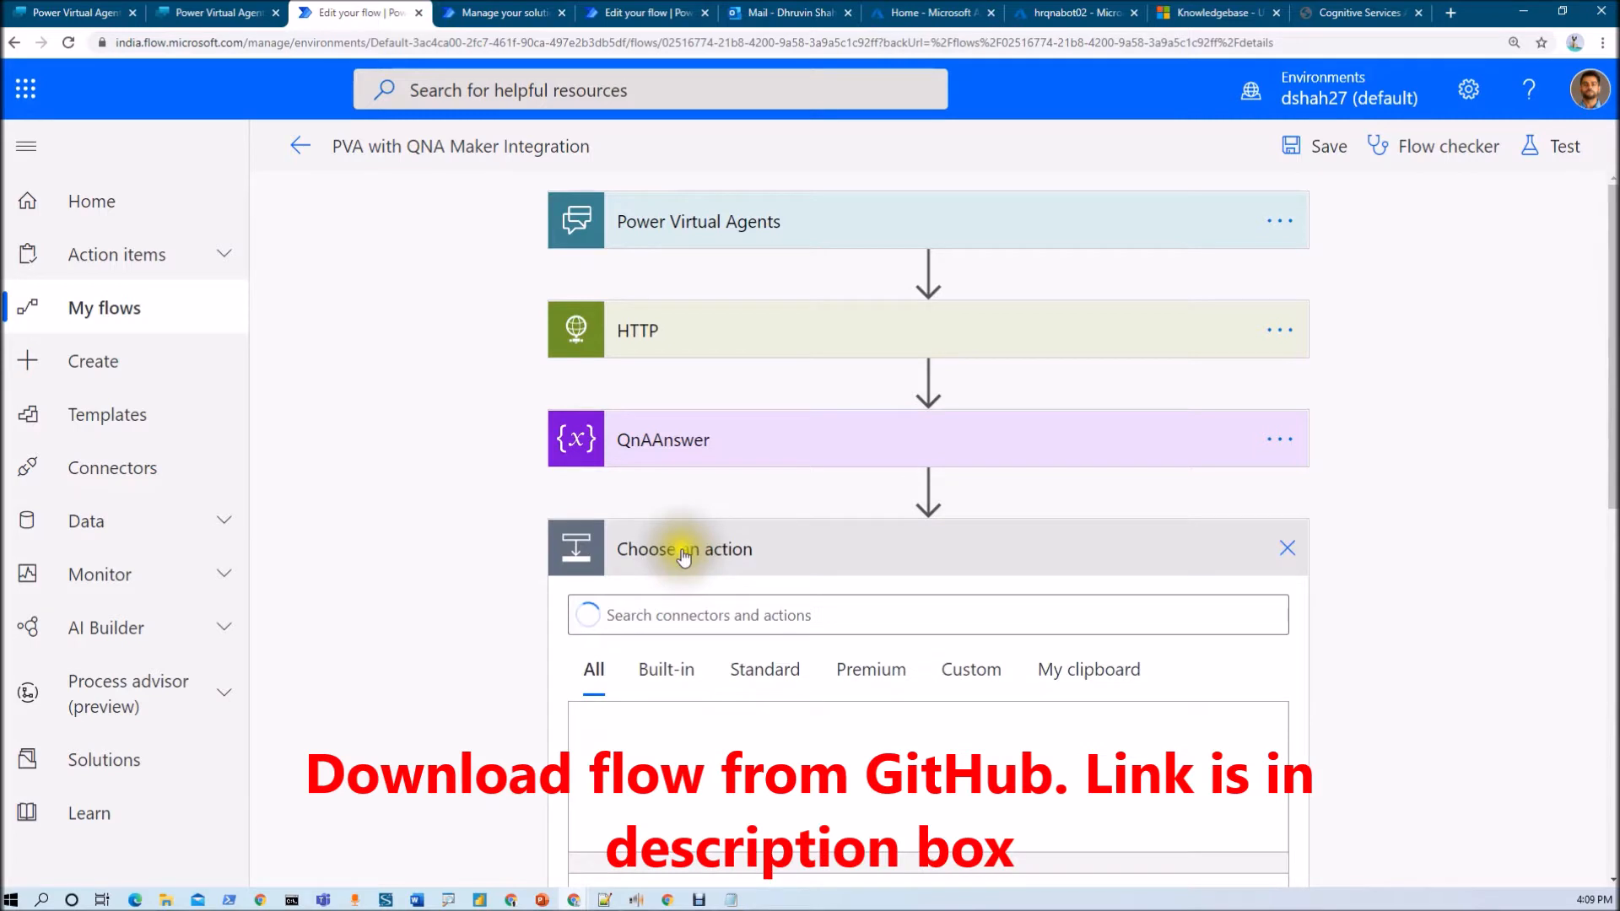
pyautogui.click(680, 620)
pyautogui.scroll(-2, 682, 619)
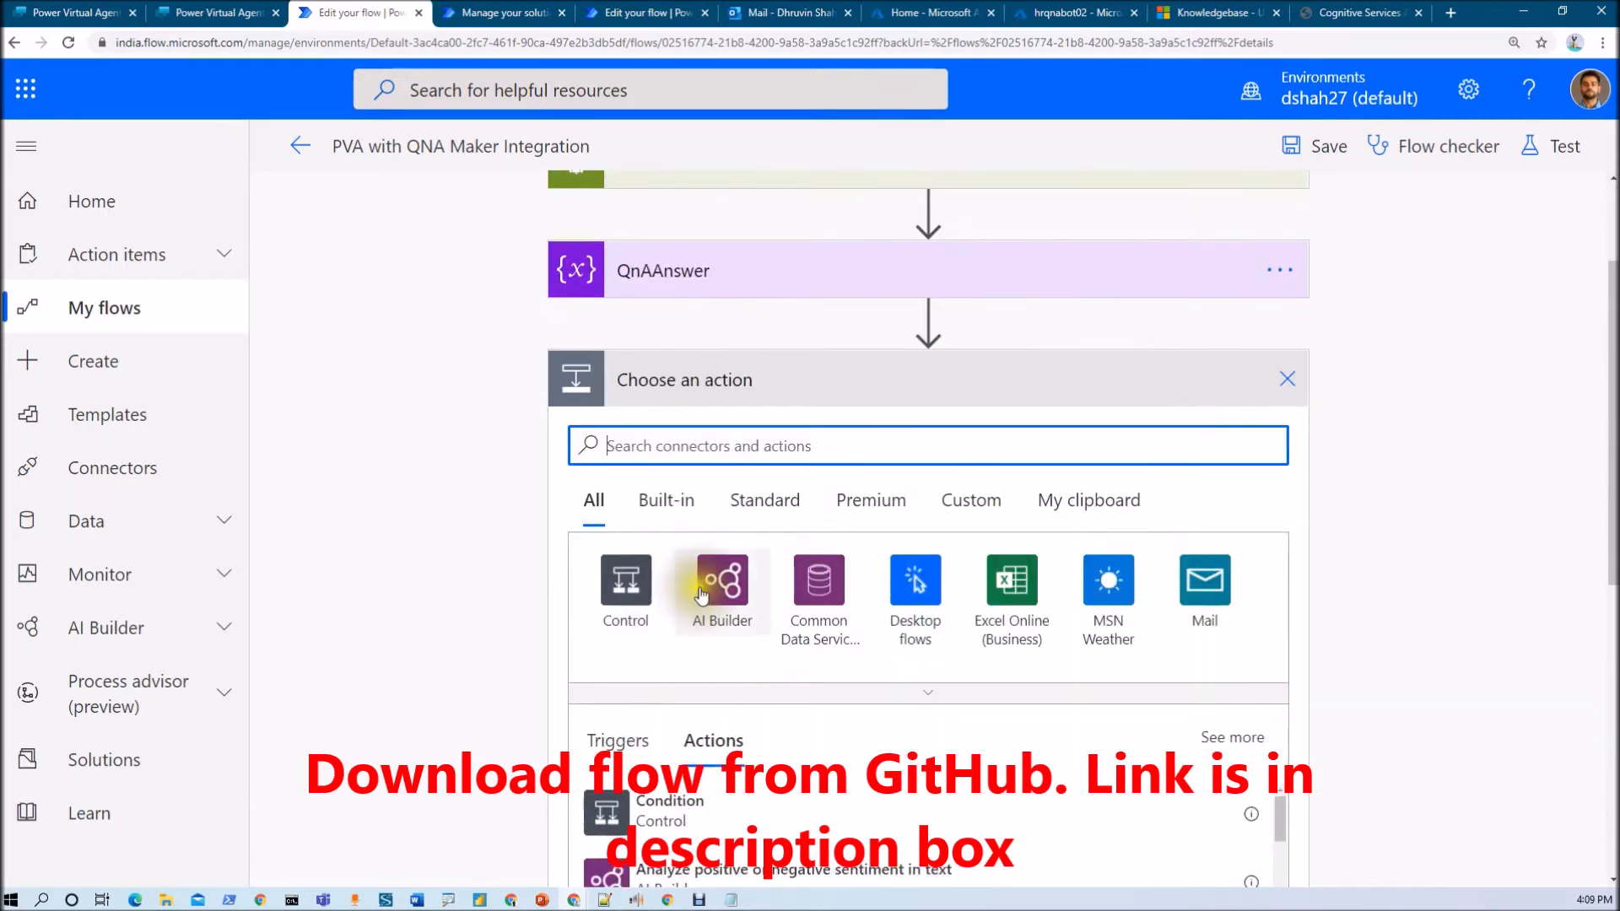
pyautogui.write('initi')
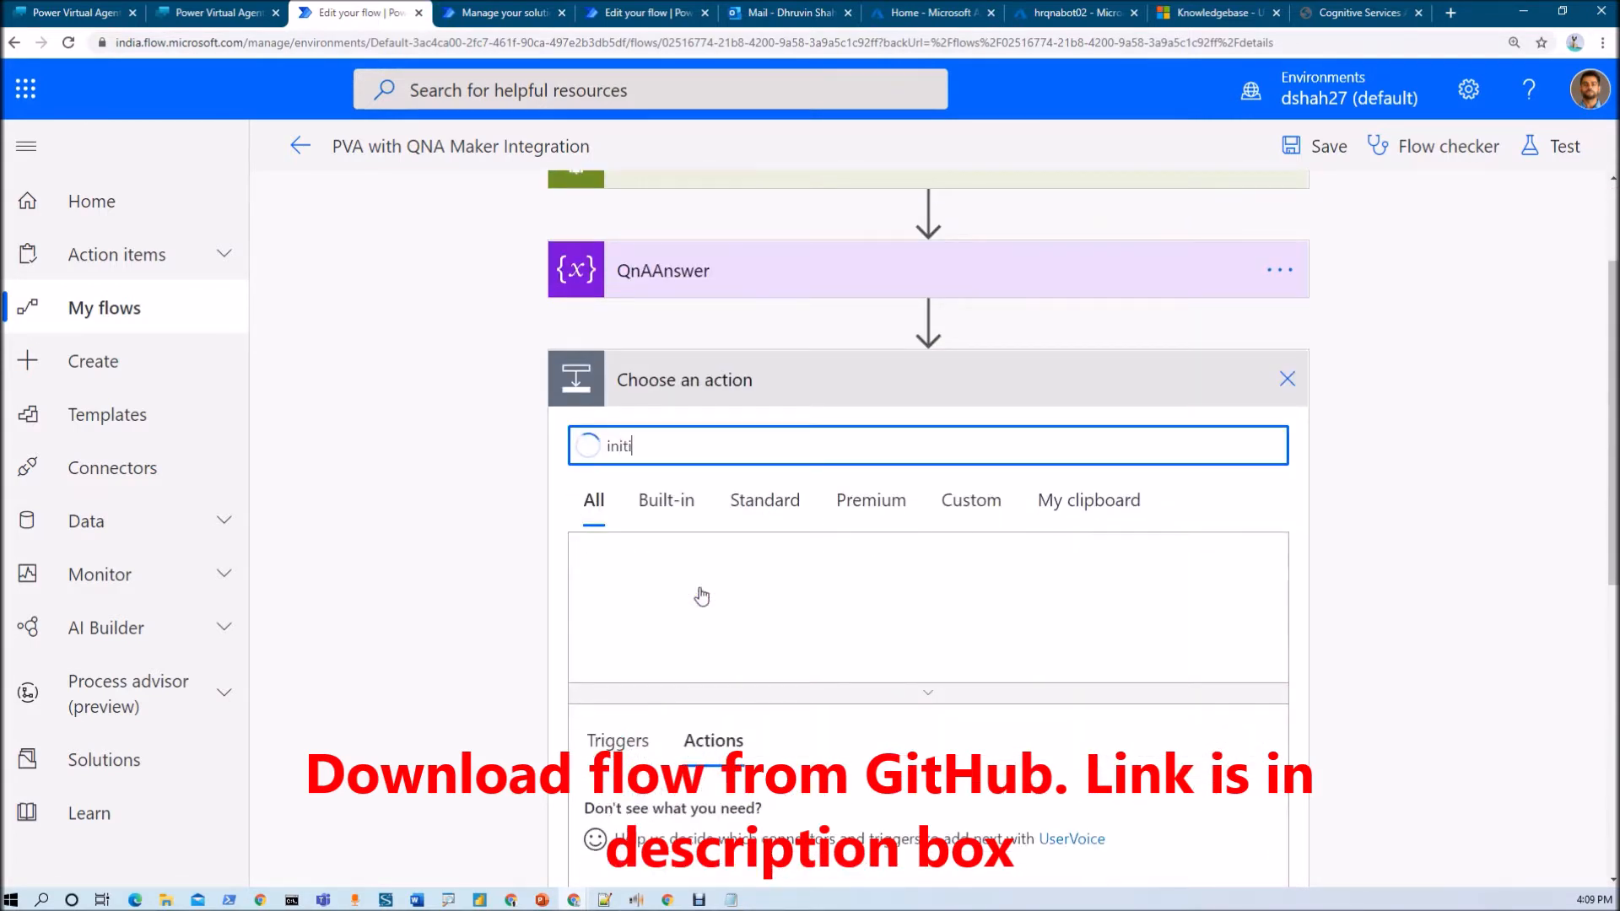
pyautogui.scroll(-2, 702, 601)
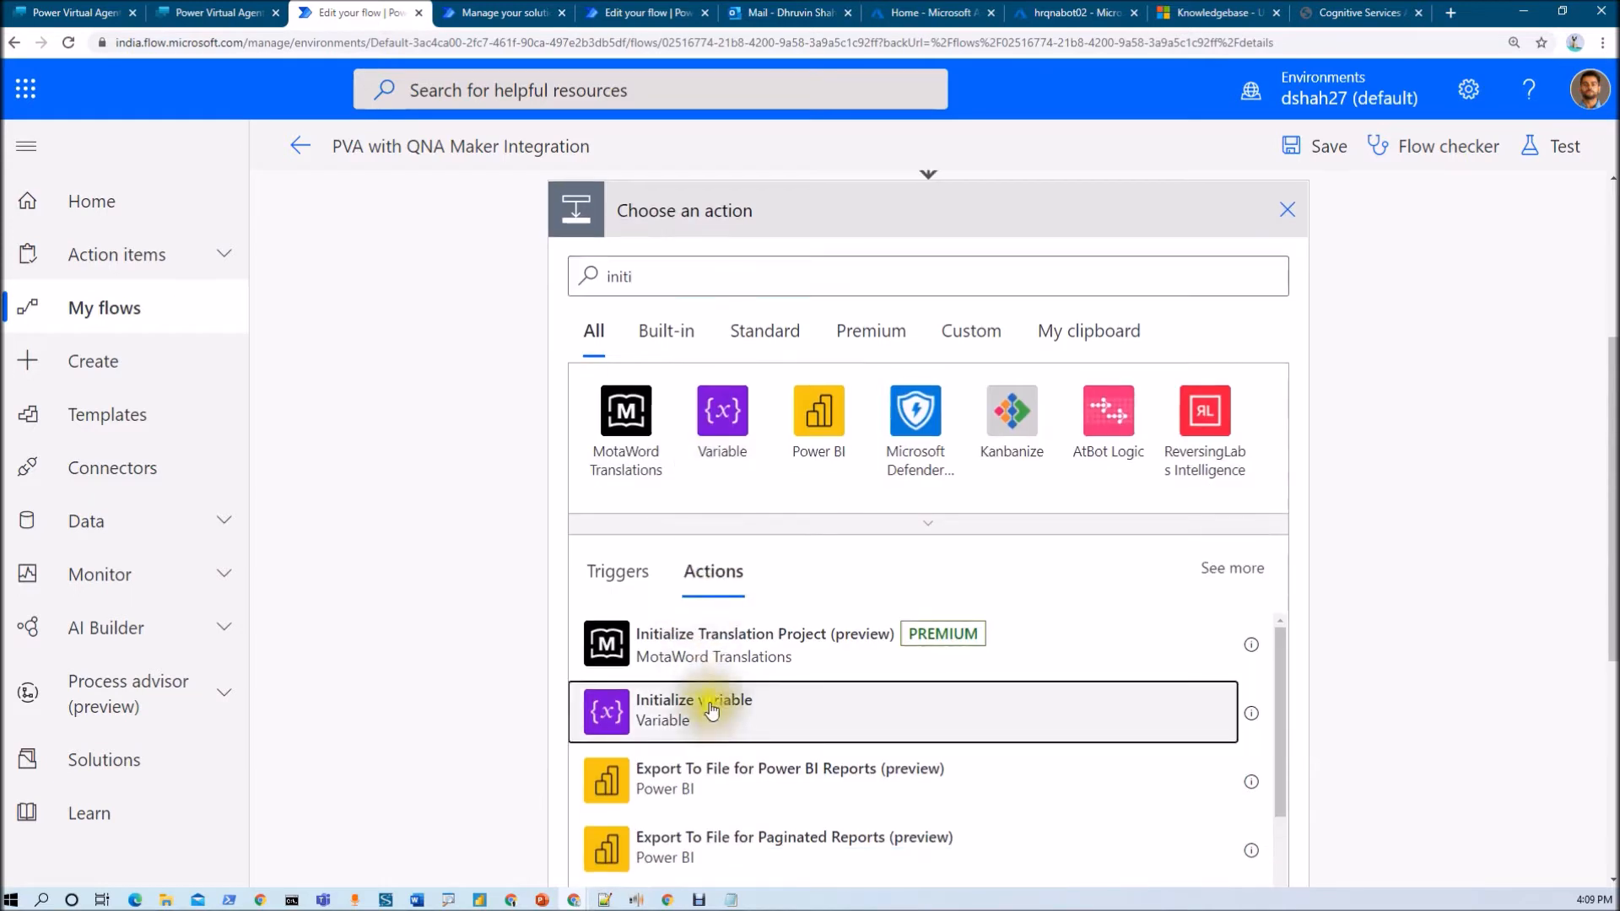
pyautogui.click(709, 698)
pyautogui.click(878, 426)
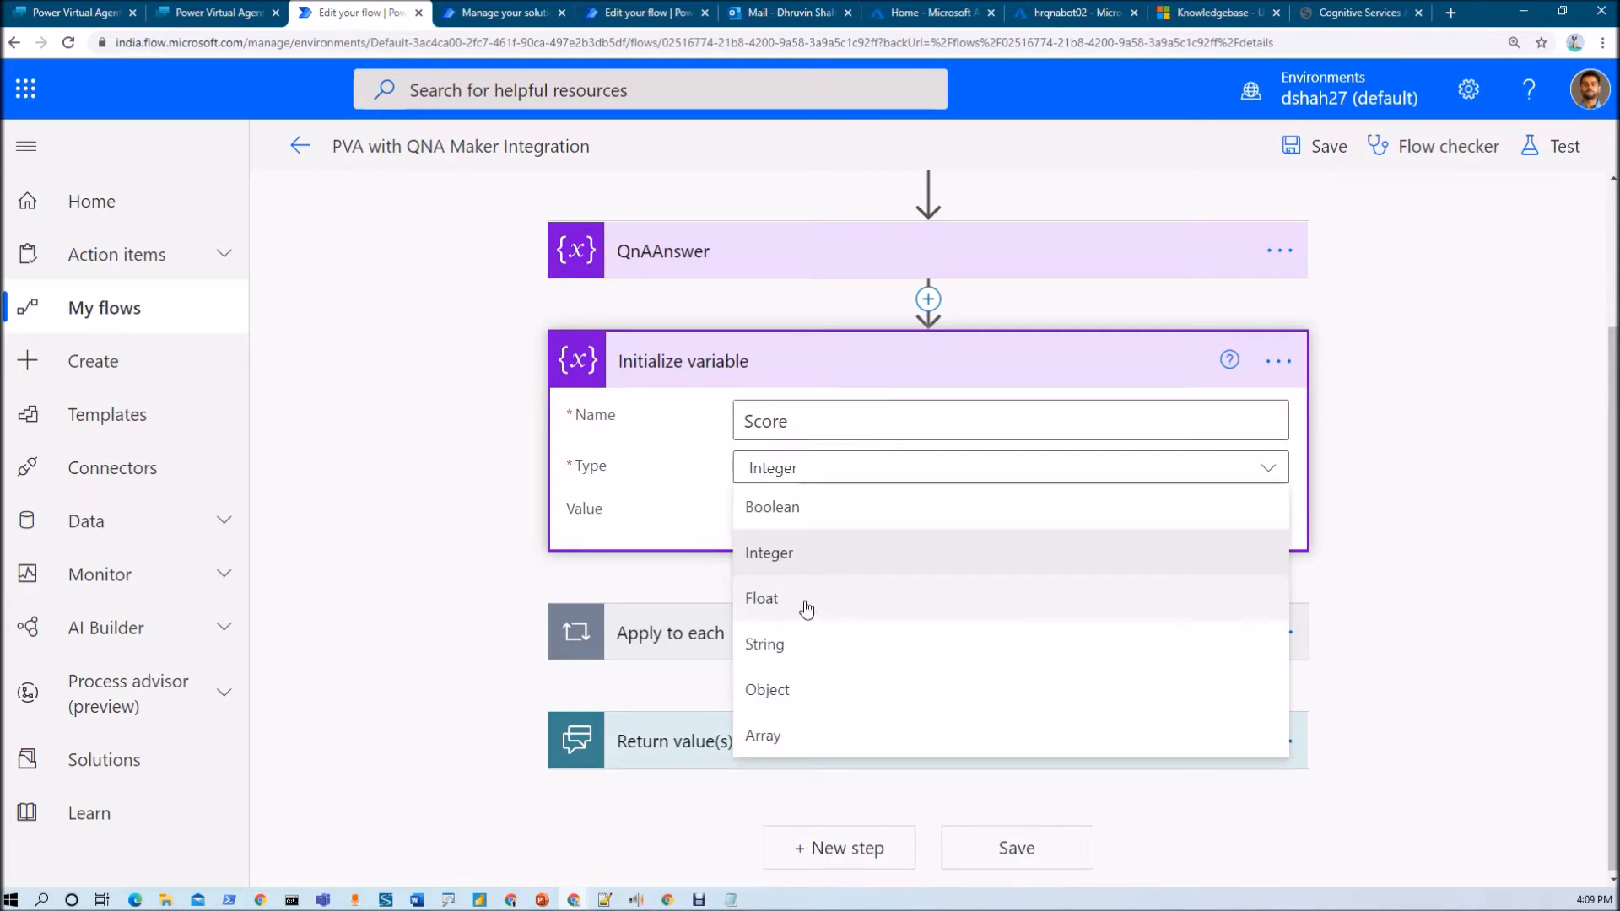
pyautogui.click(806, 608)
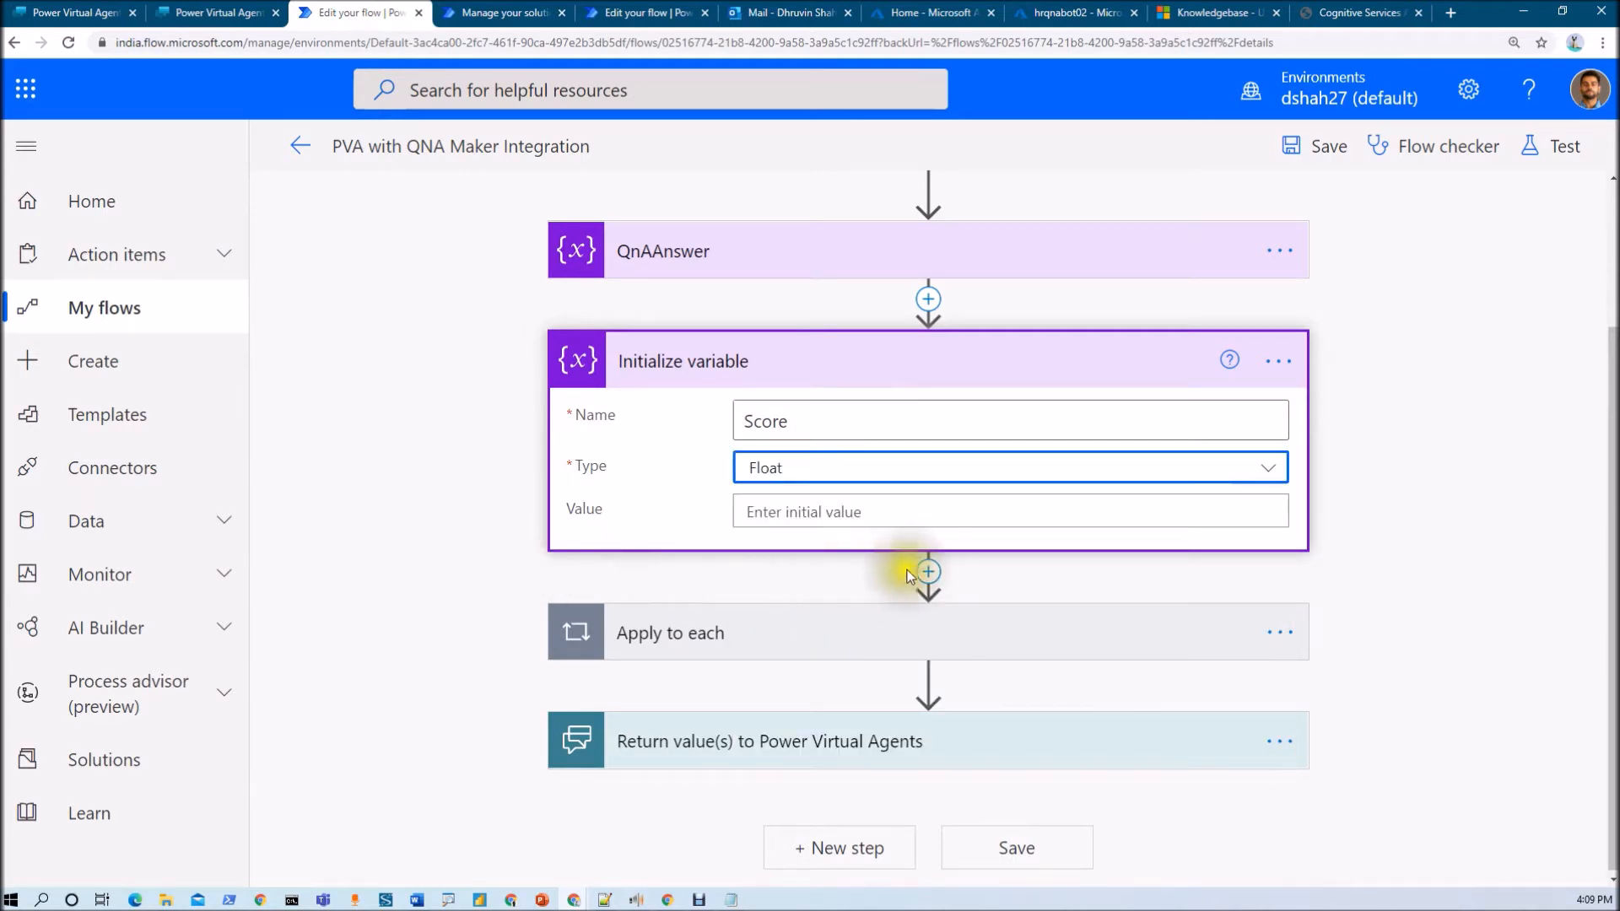
# Add a second Set variable action inside the Apply to each loop and select Score as its variable.
pyautogui.click(753, 636)
pyautogui.click(722, 564)
pyautogui.click(909, 602)
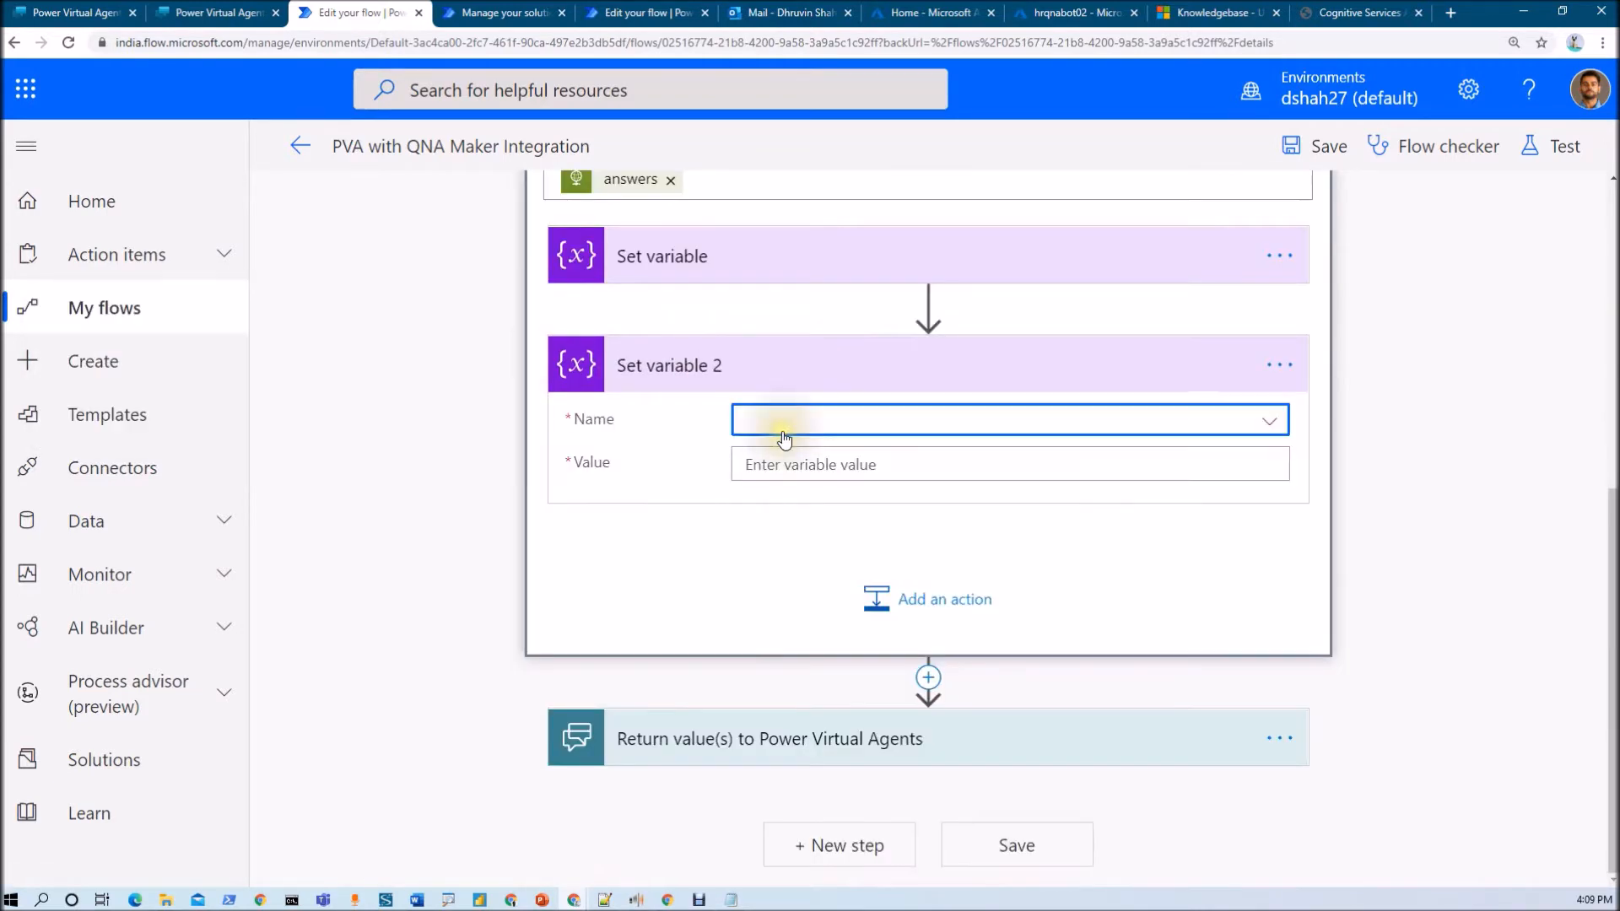
pyautogui.click(779, 429)
pyautogui.click(802, 445)
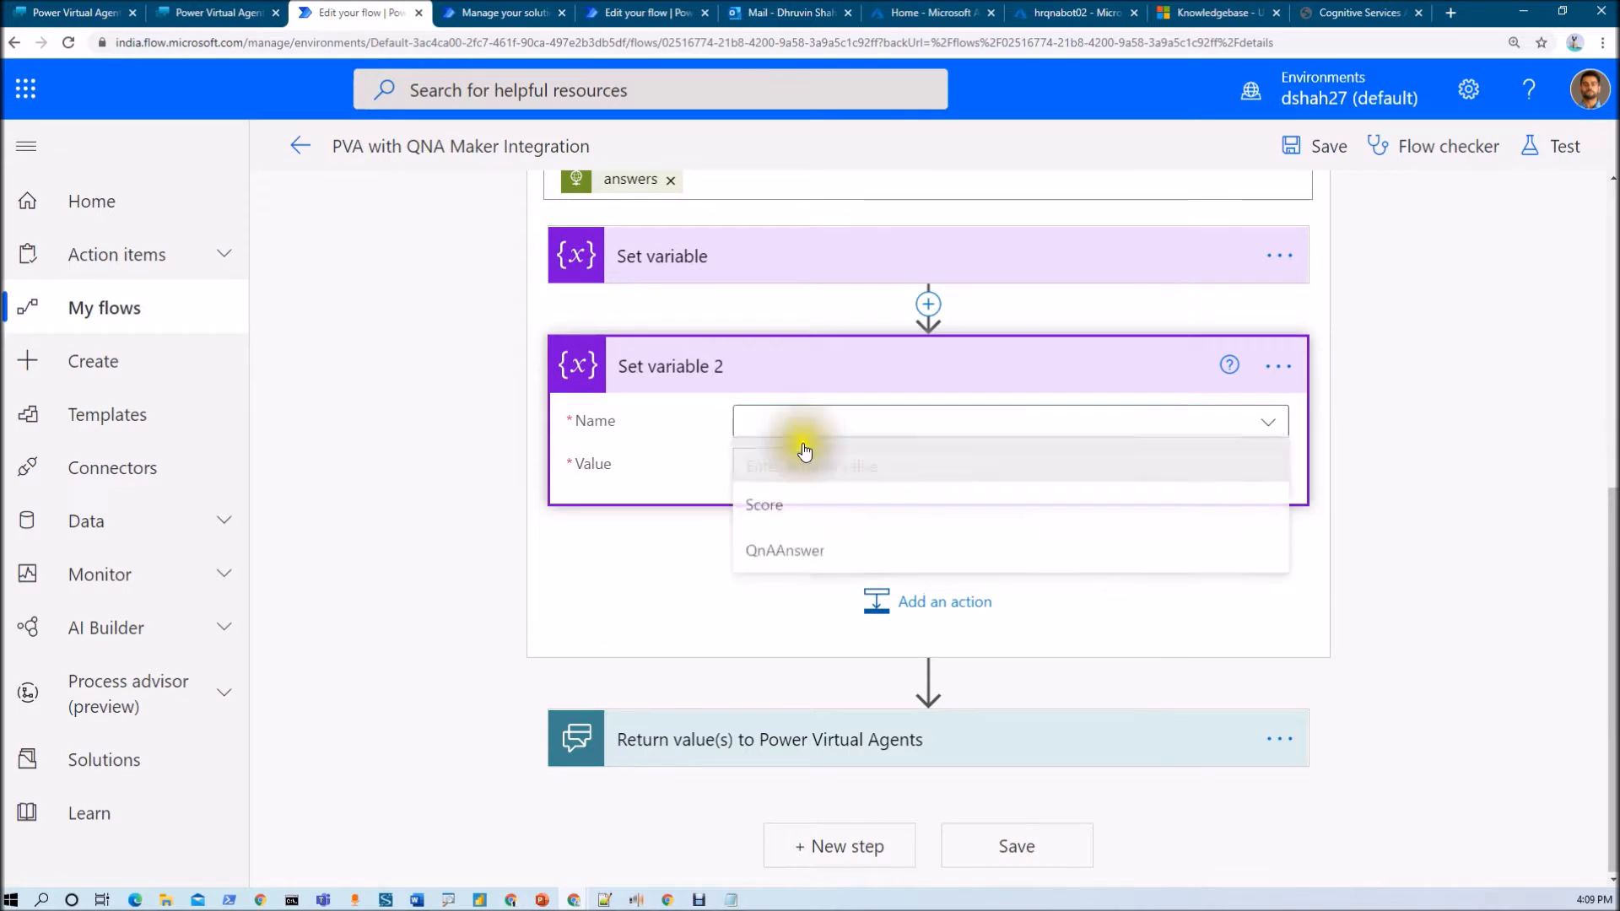
pyautogui.click(780, 506)
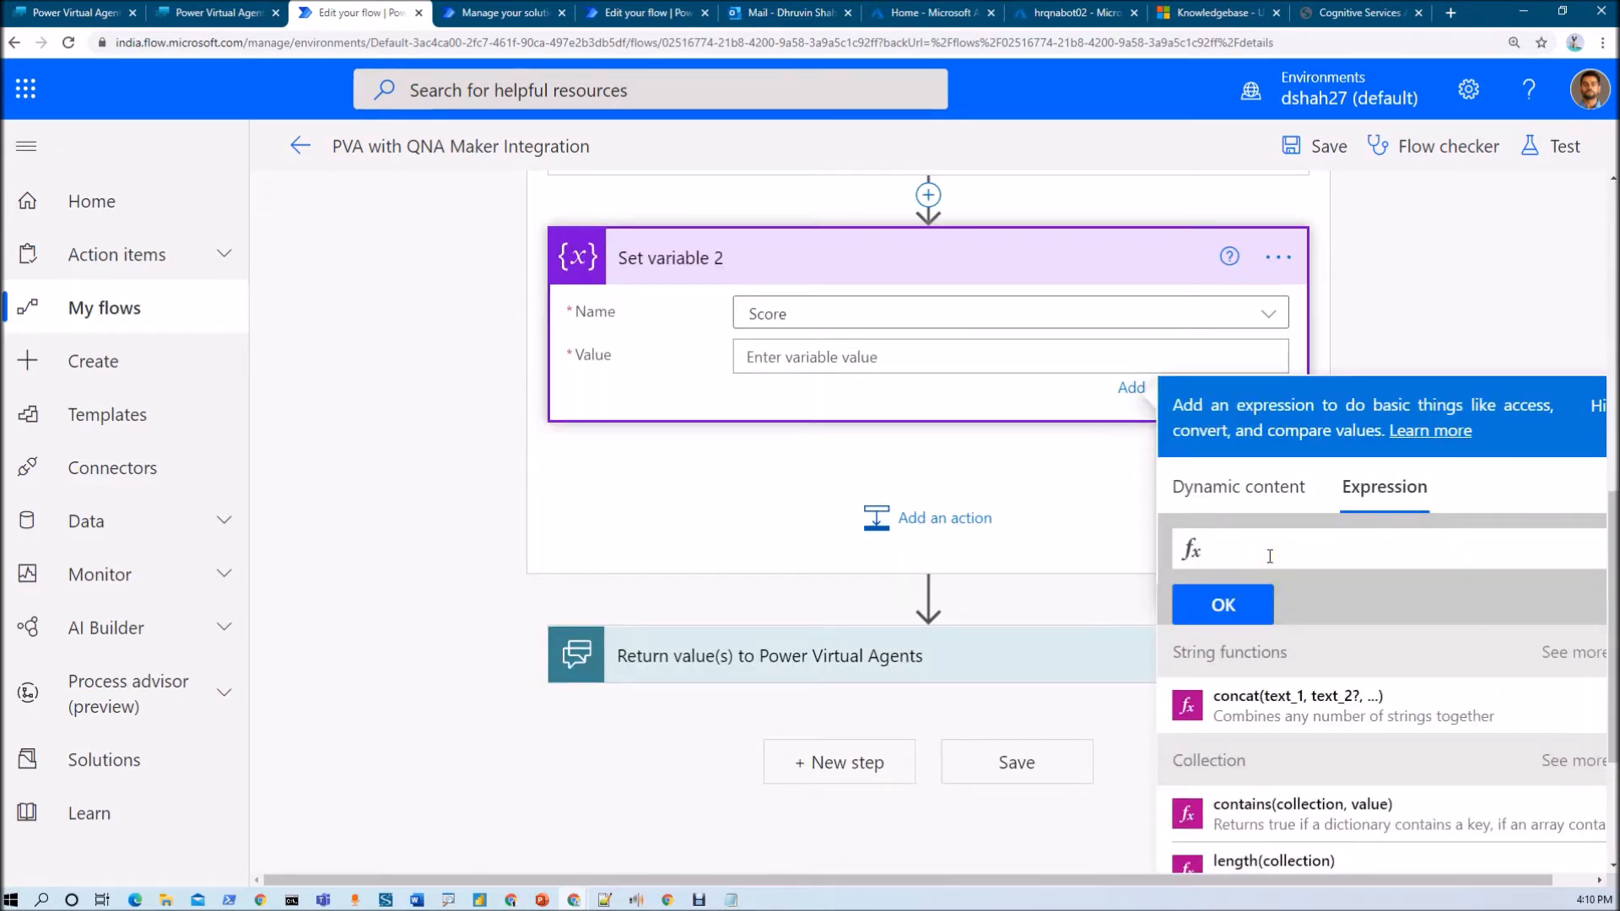
# Set the Score variable's value to the expression items('Apply_to_each')?['Score'].
pyautogui.write('item')
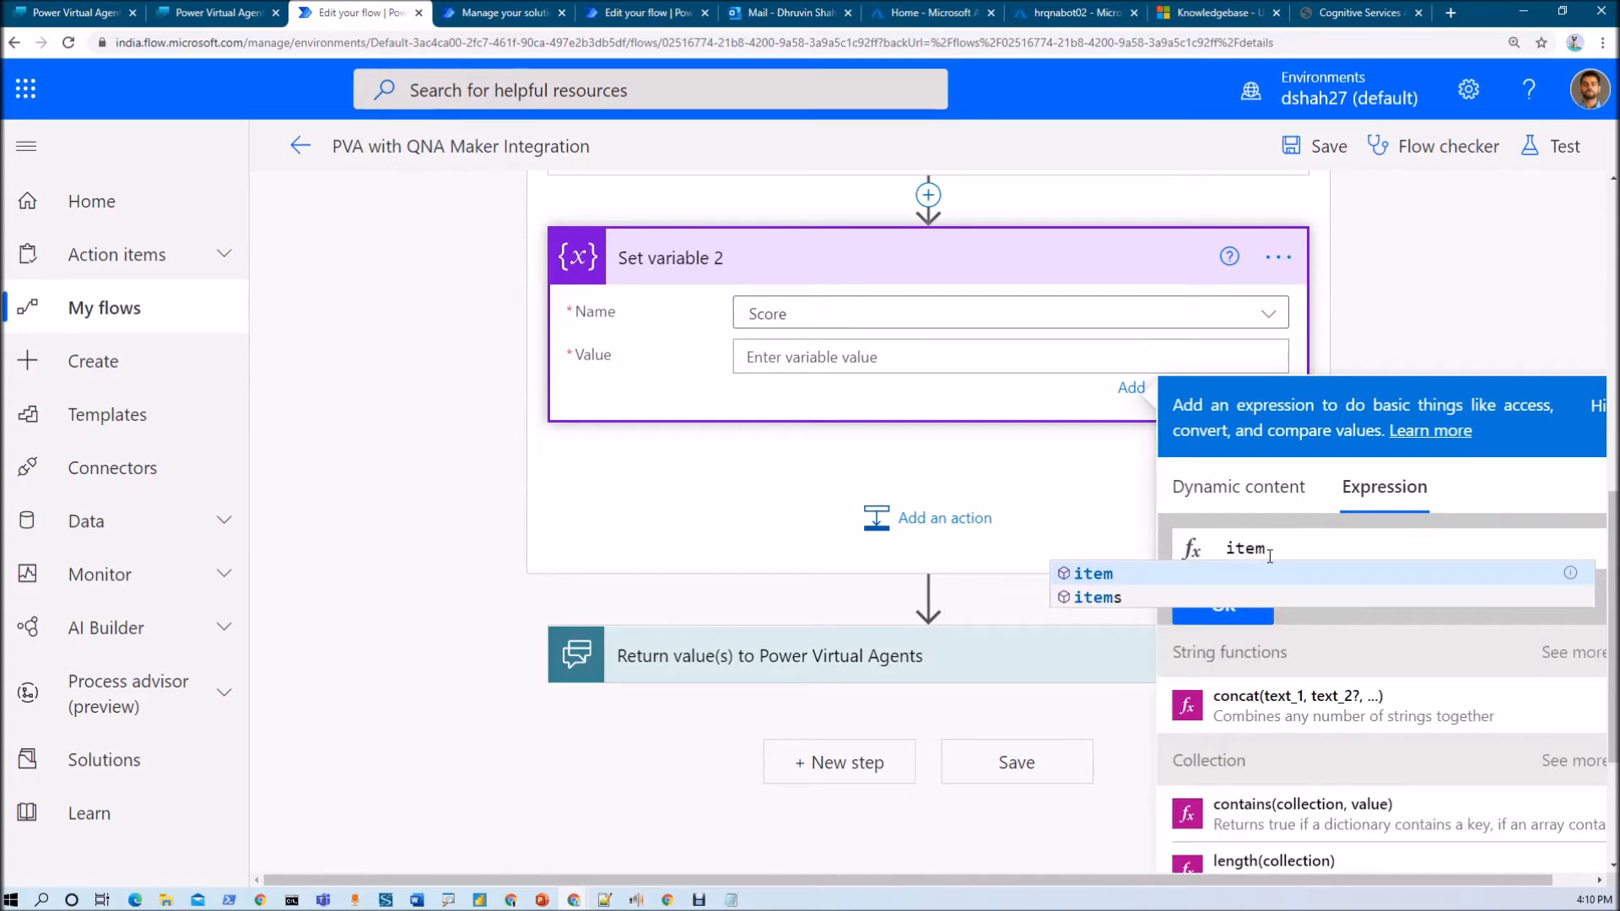
pyautogui.write('s(')
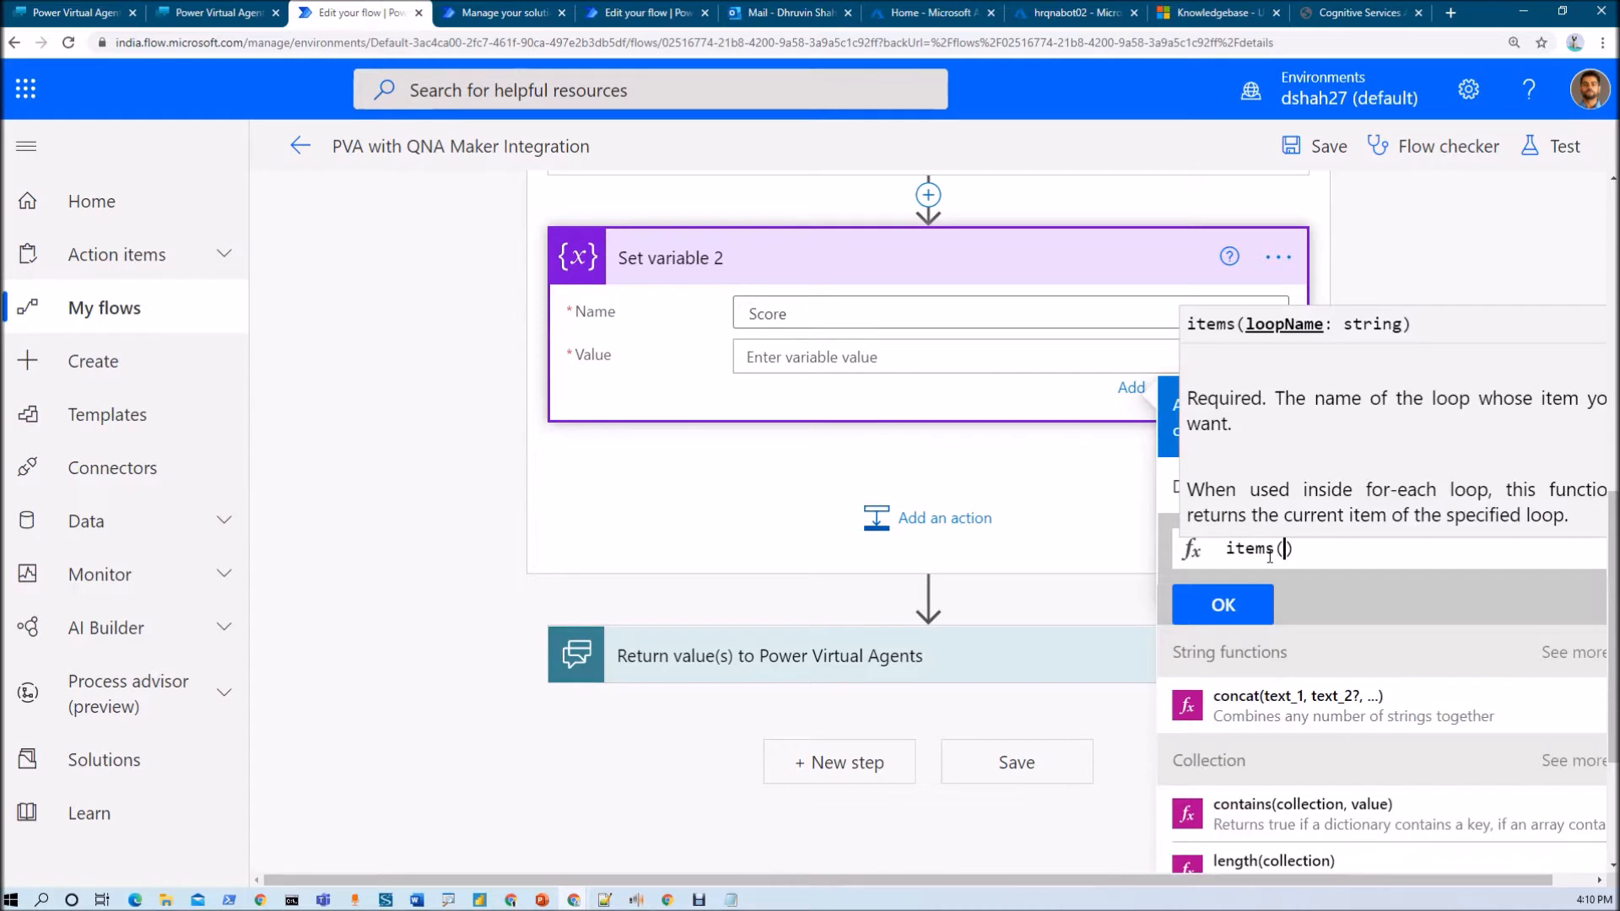
pyautogui.write("'")
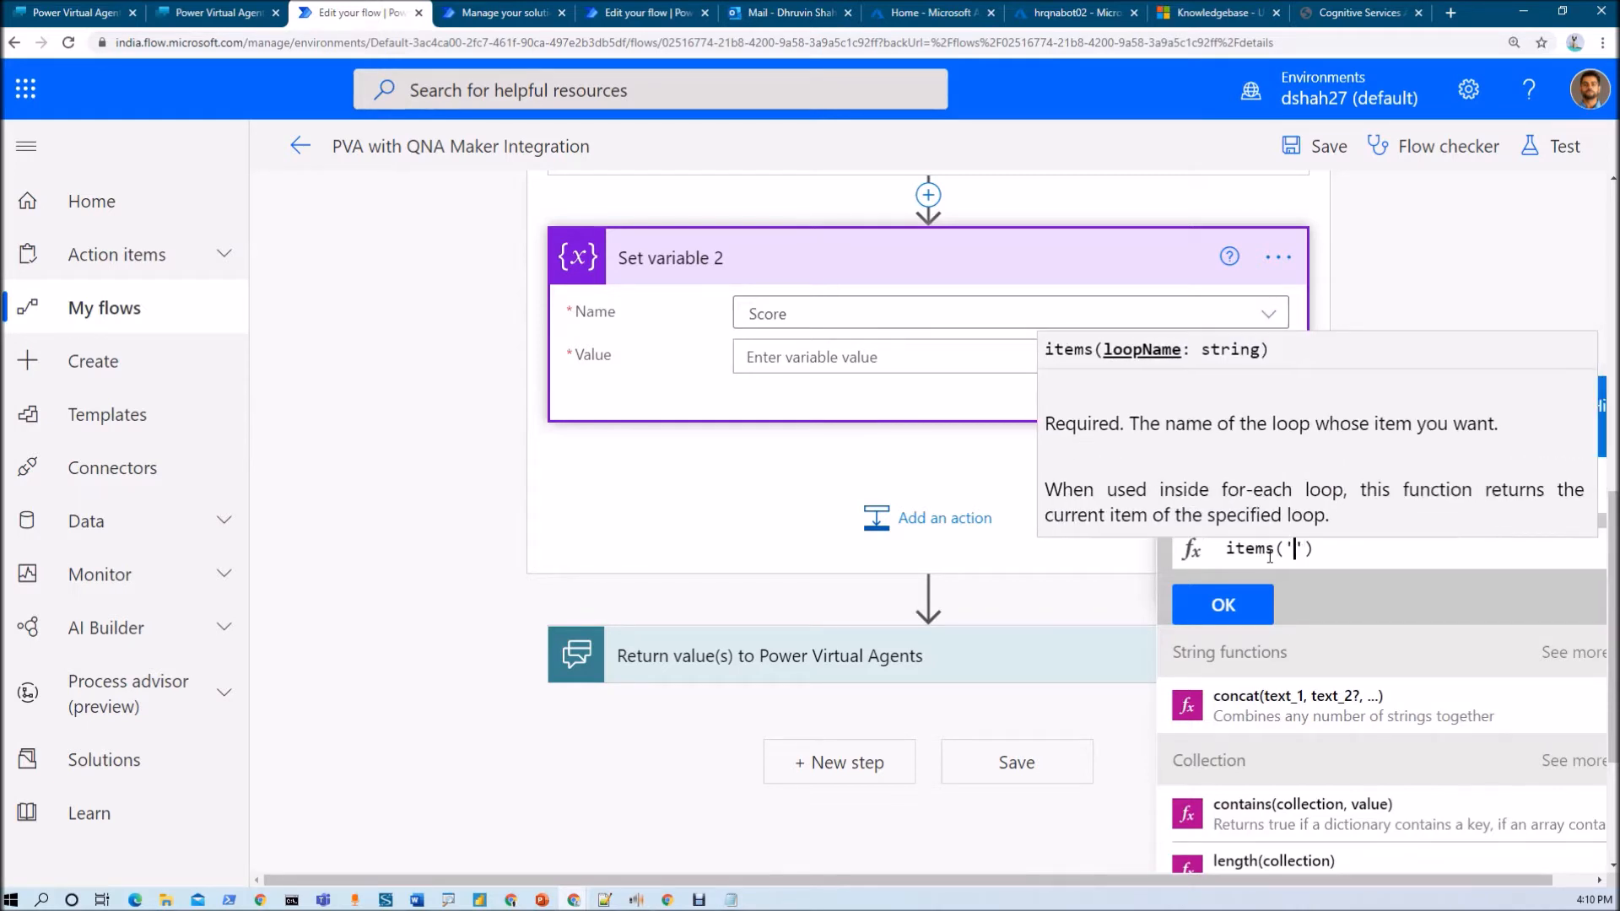
pyautogui.write('Apply')
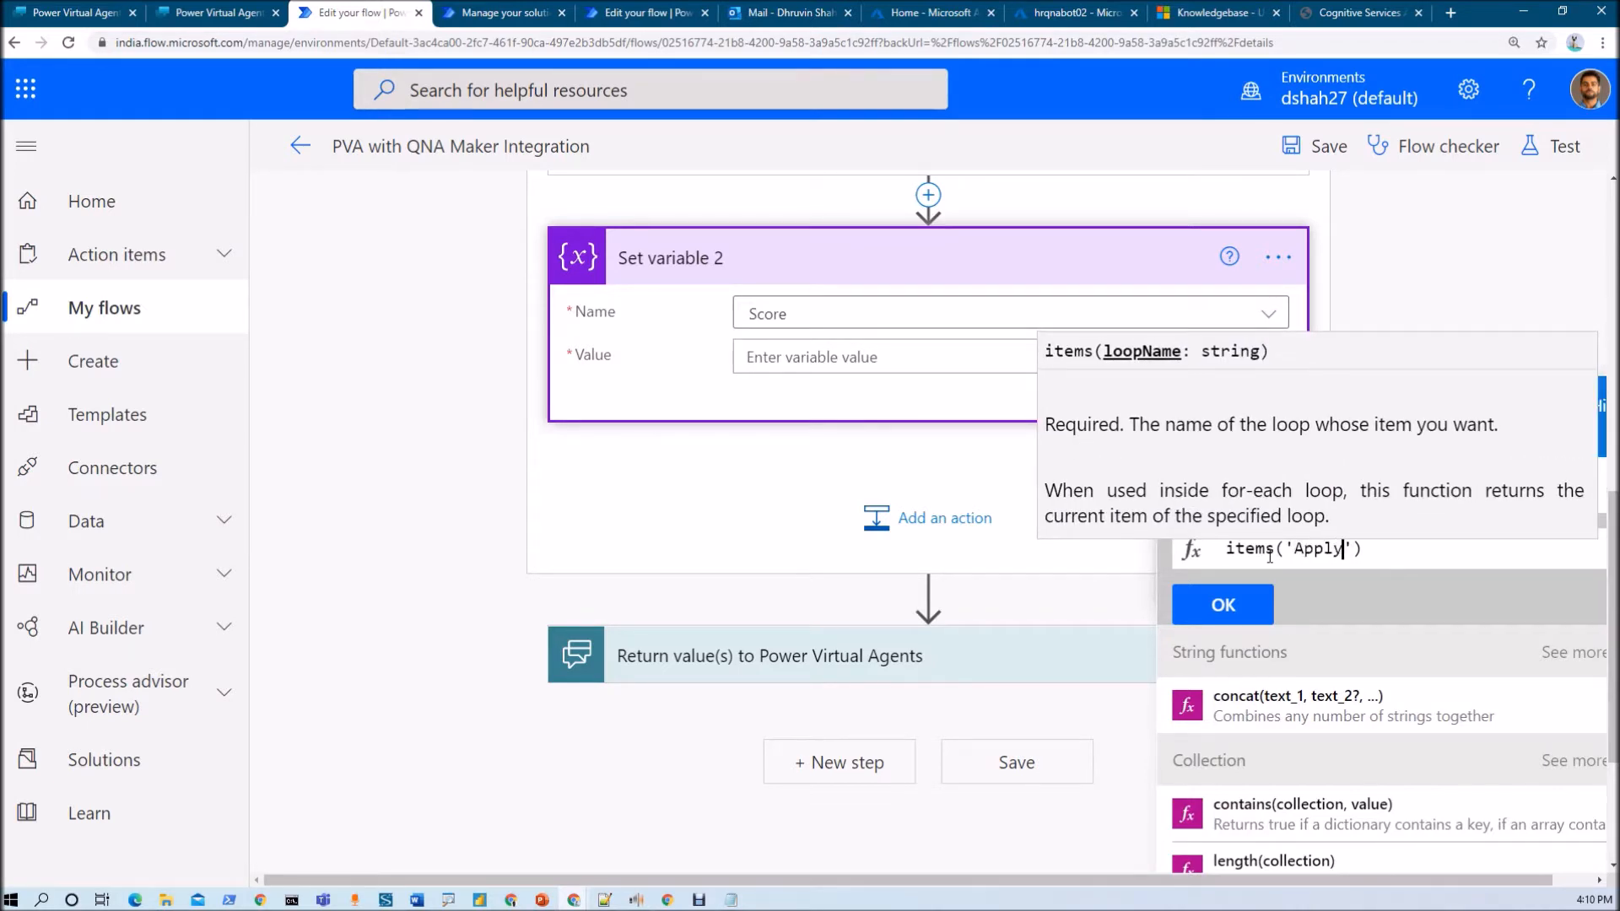
pyautogui.write('_to_each')
pyautogui.press('Right')
pyautogui.press('Right')
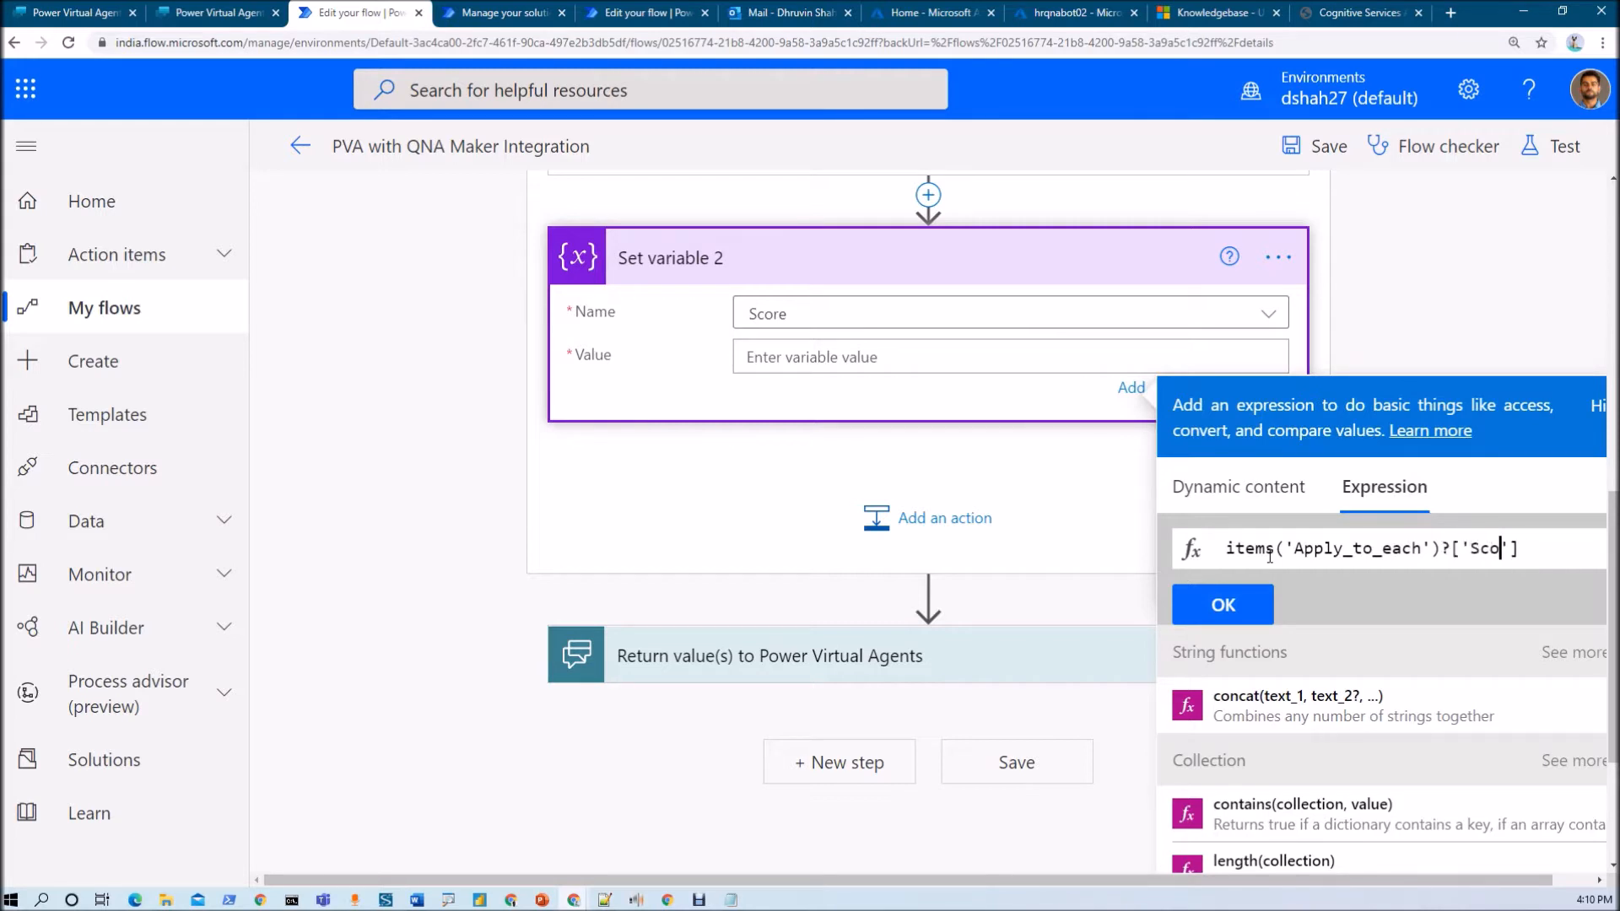
pyautogui.hotkey('ctrl', 'a')
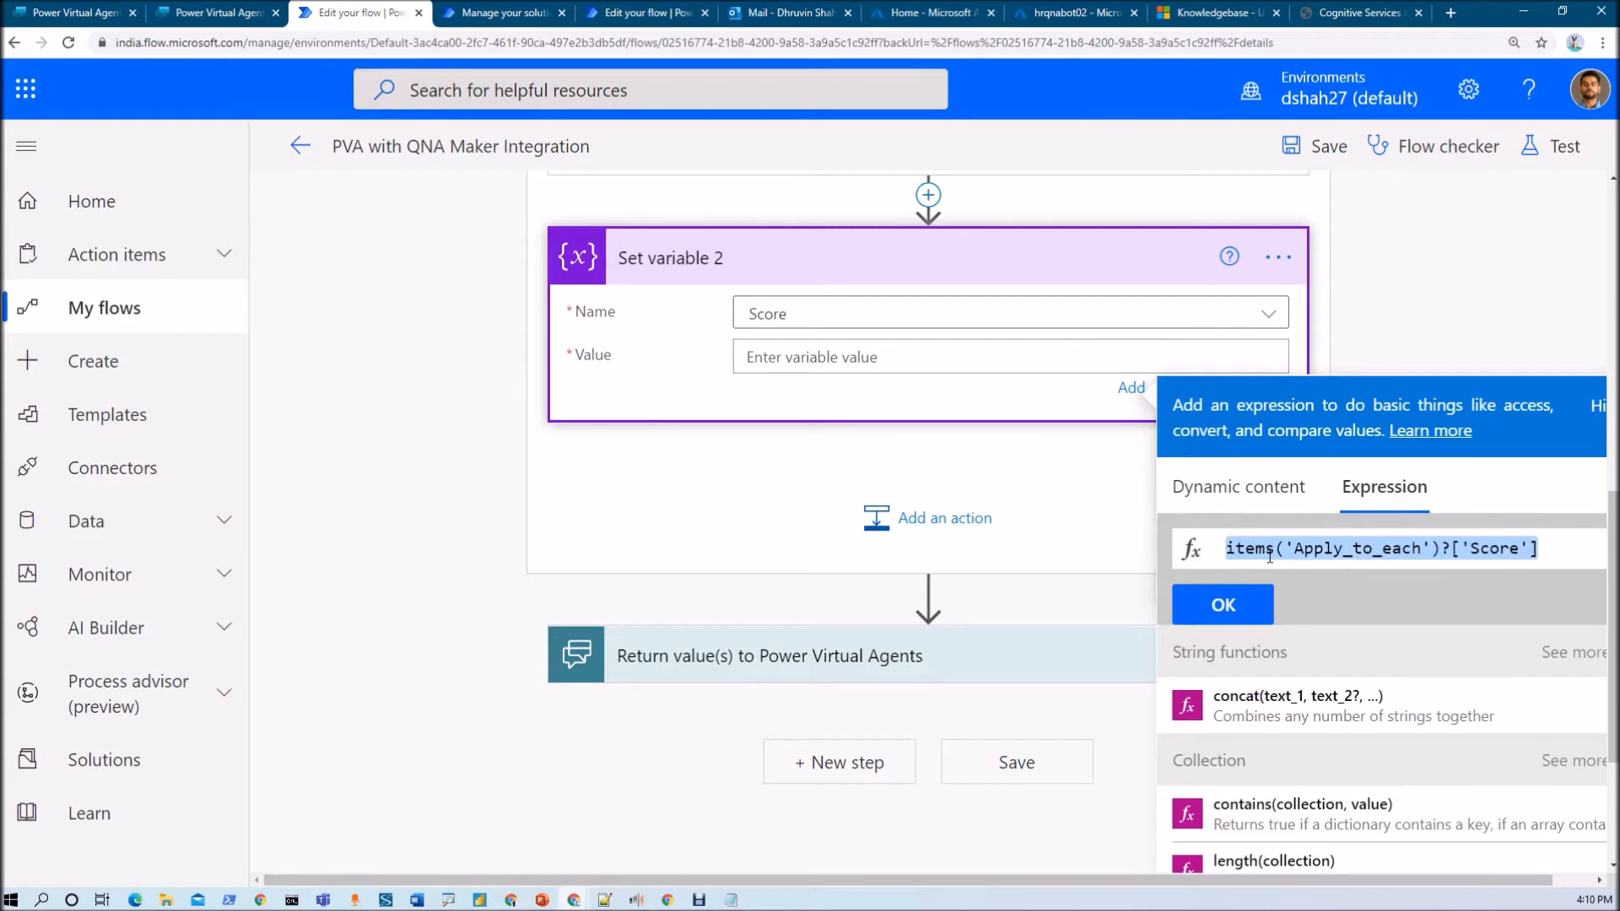
pyautogui.click(1223, 605)
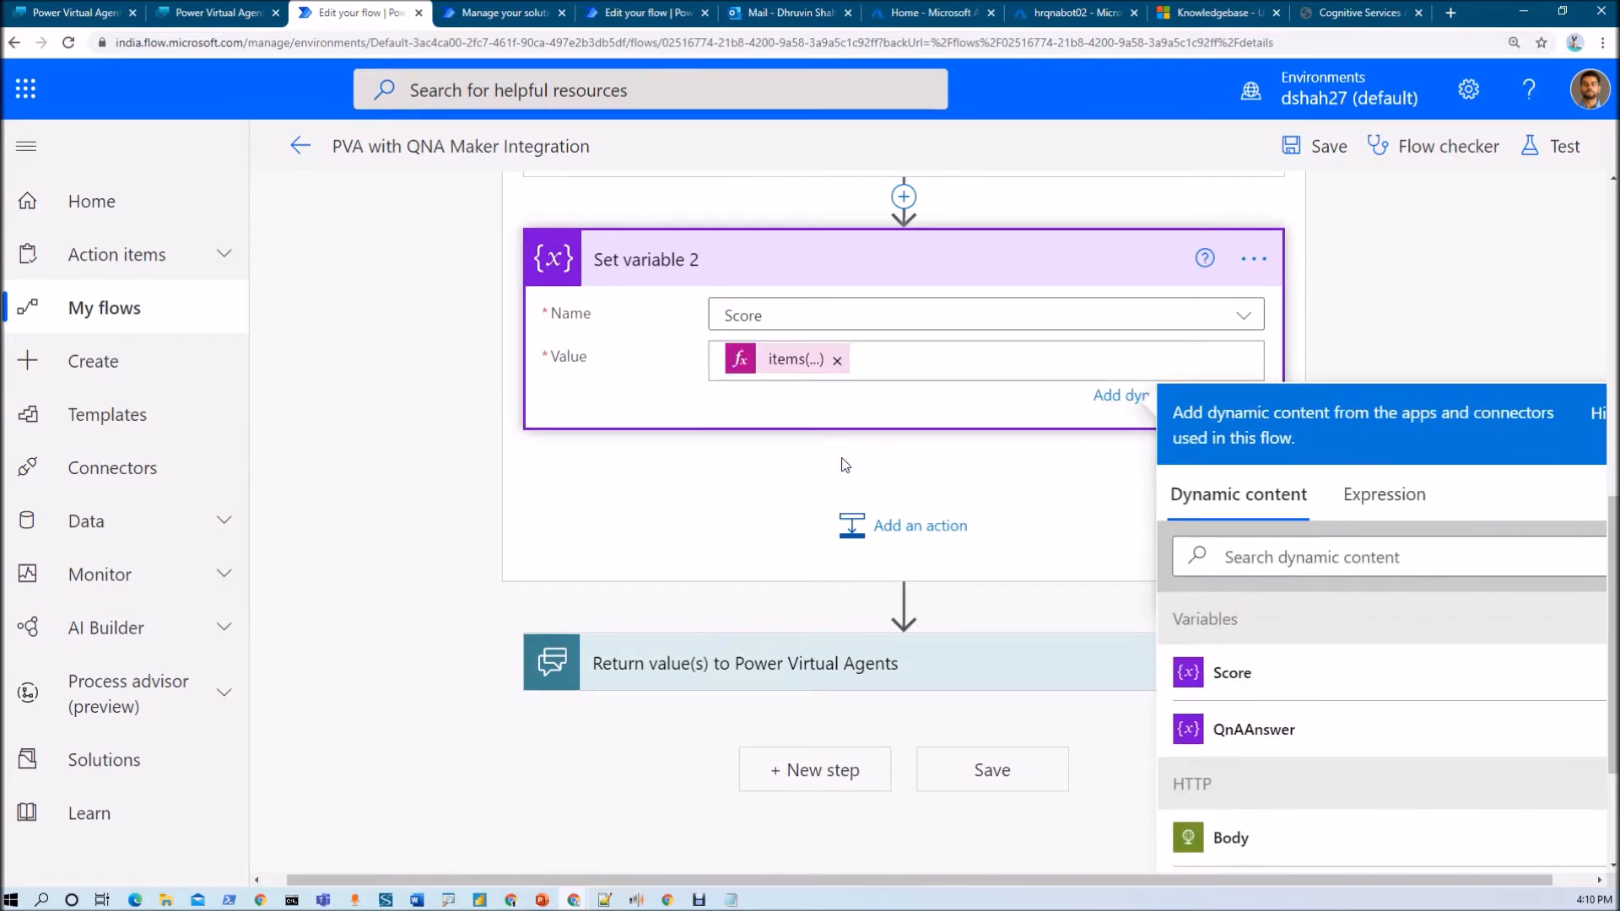
pyautogui.click(844, 465)
# Add a Condition control after Set variable 2 inside the Apply to each loop.
pyautogui.click(947, 619)
pyautogui.click(625, 560)
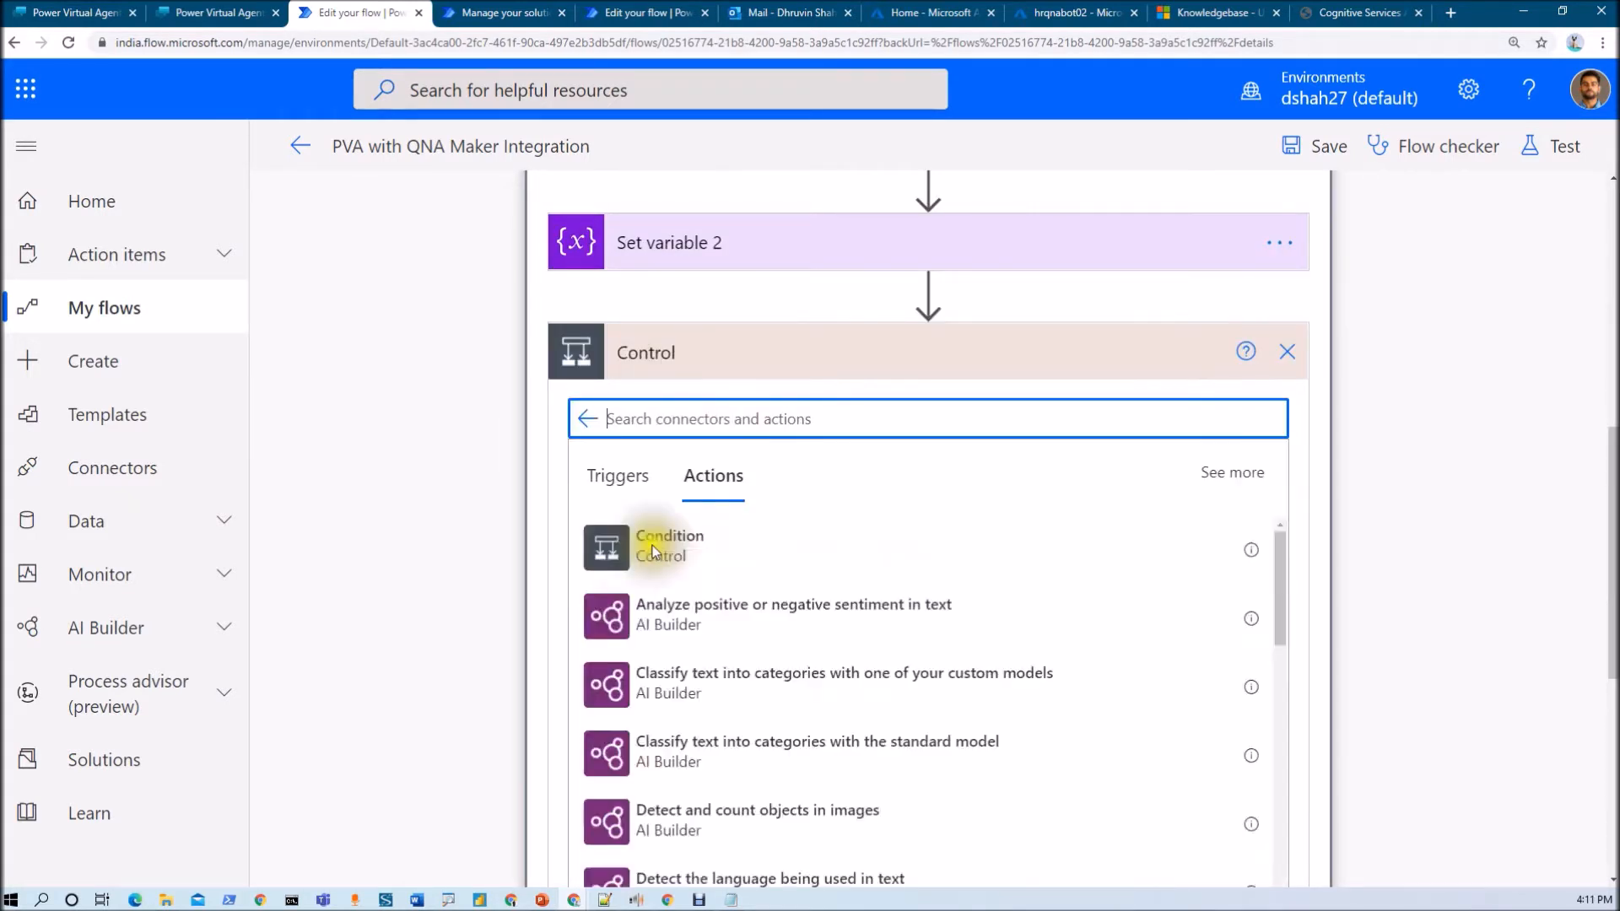
pyautogui.click(712, 549)
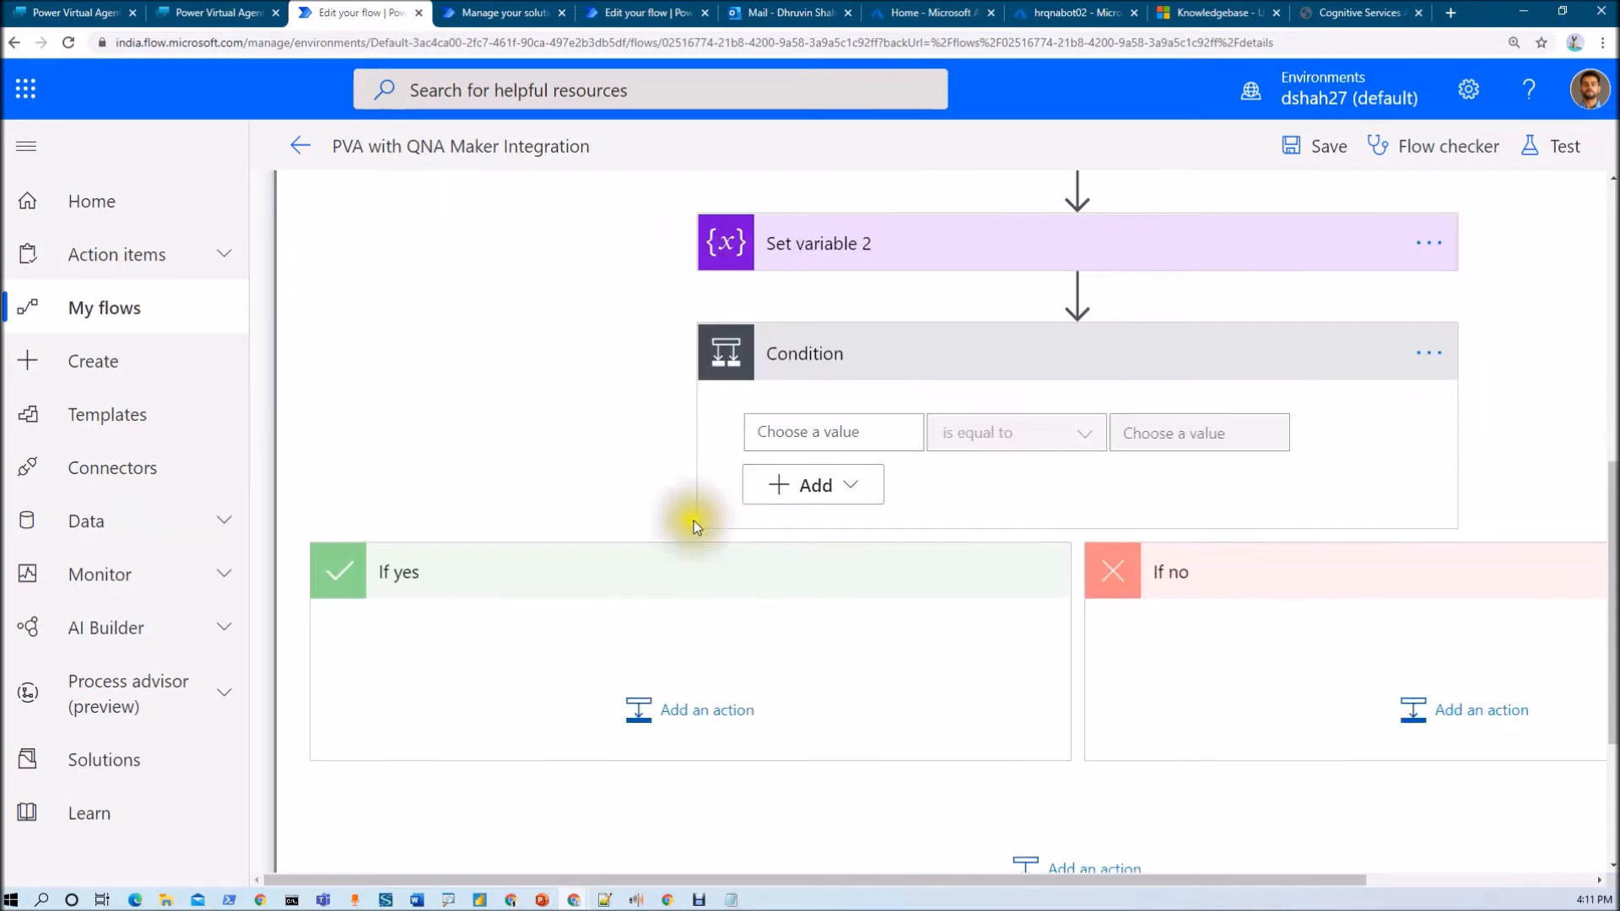
# Set the condition to check whether the Score variable is less than 45.
pyautogui.click(829, 438)
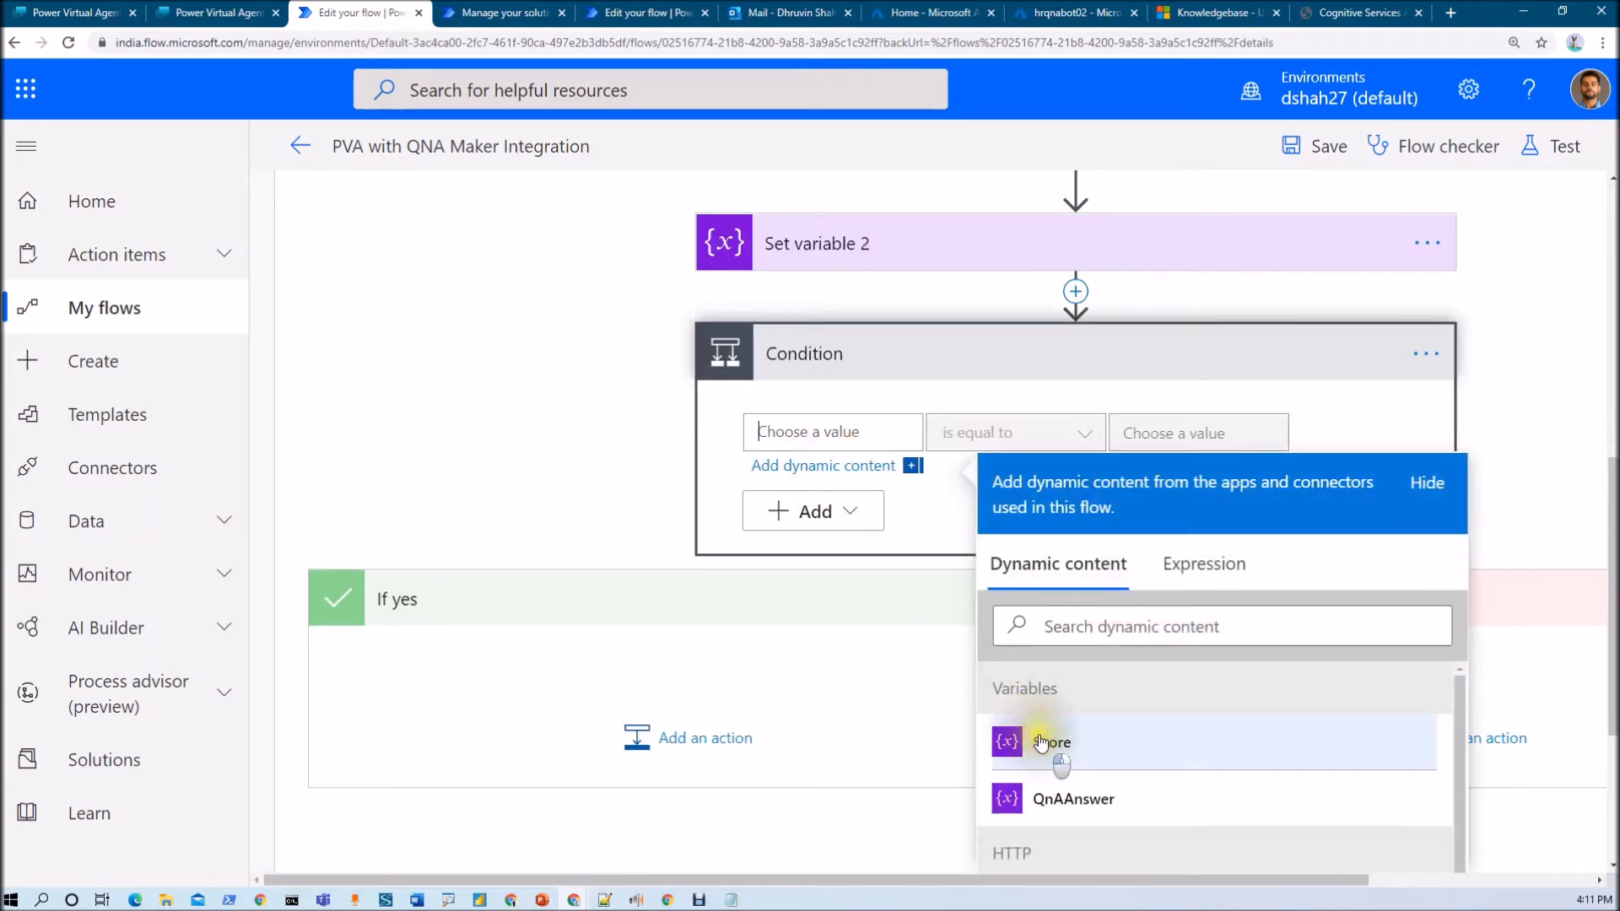
pyautogui.click(1055, 742)
pyautogui.click(1059, 433)
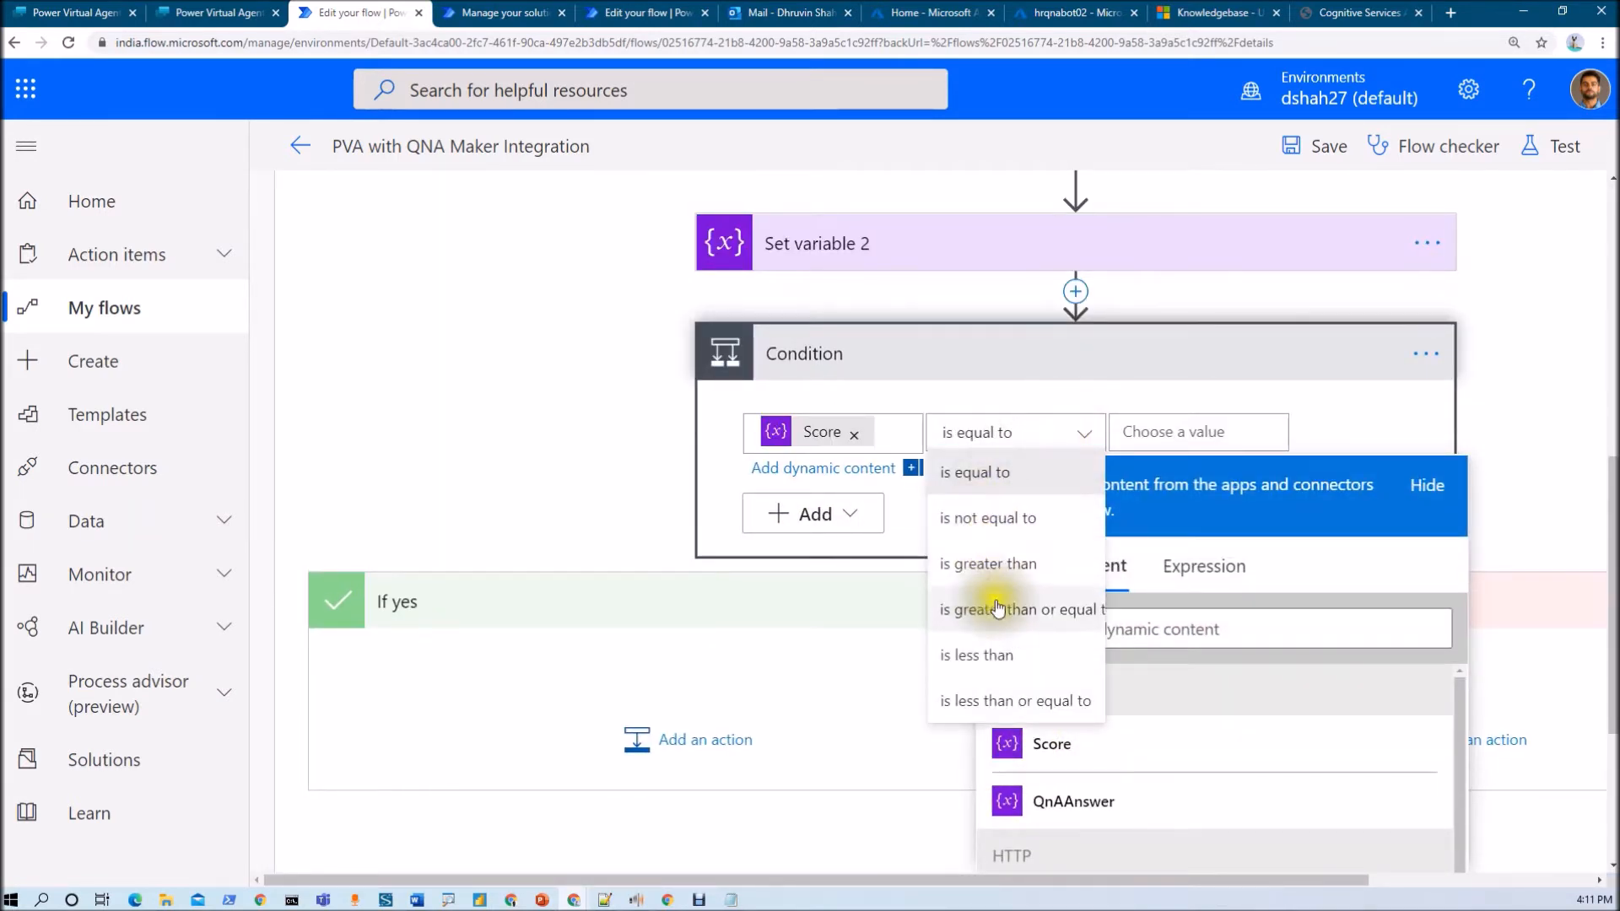
pyautogui.click(988, 657)
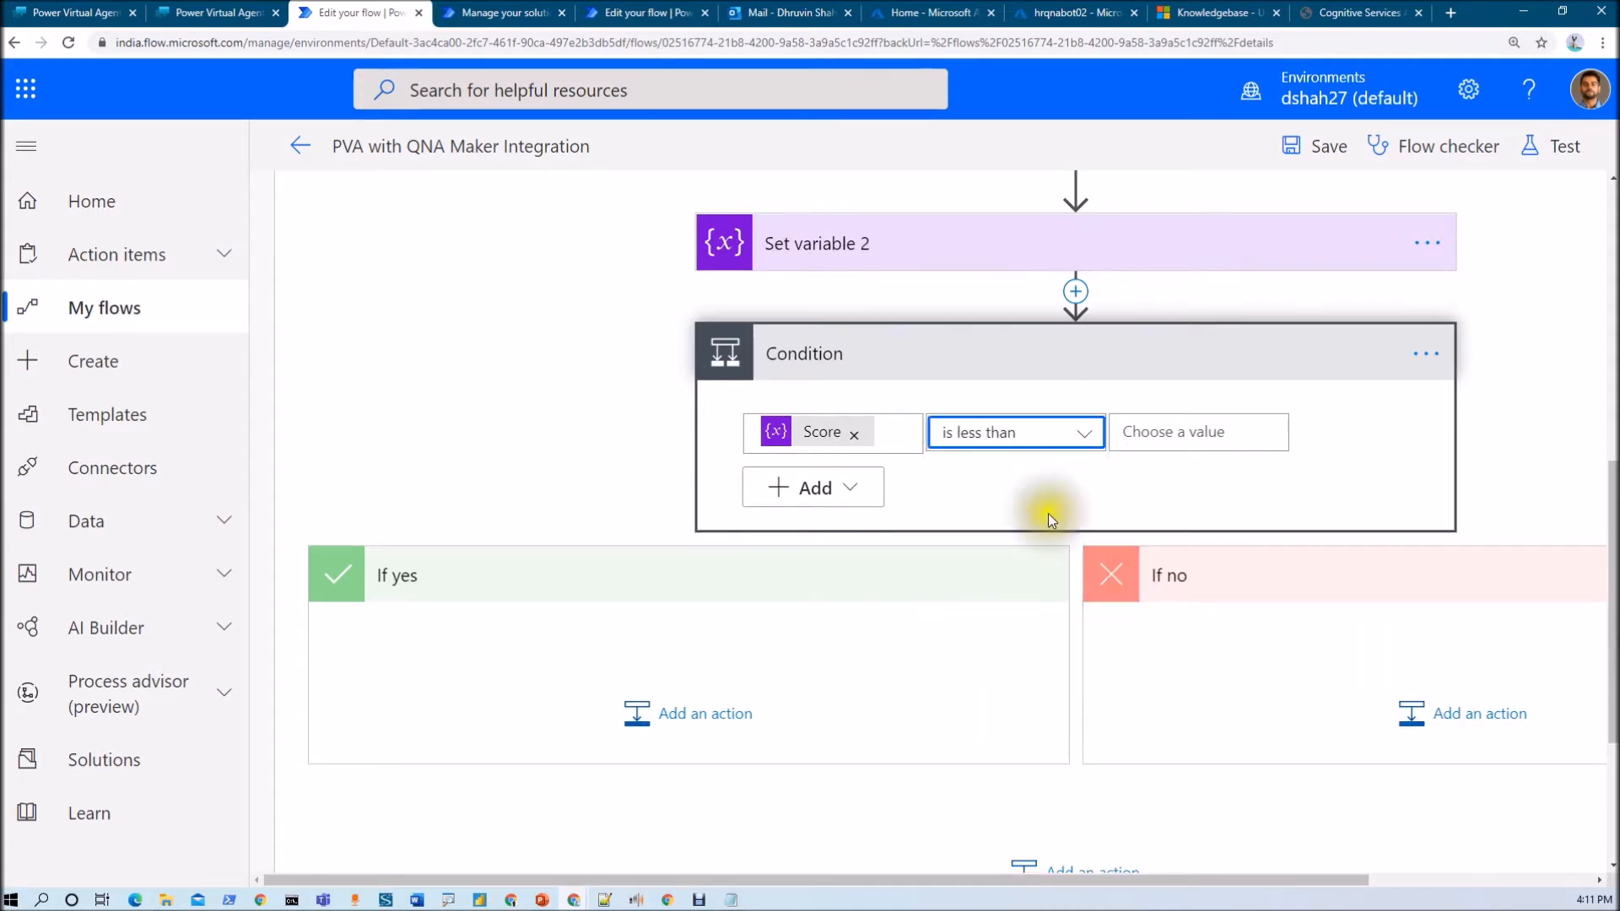
pyautogui.click(1145, 432)
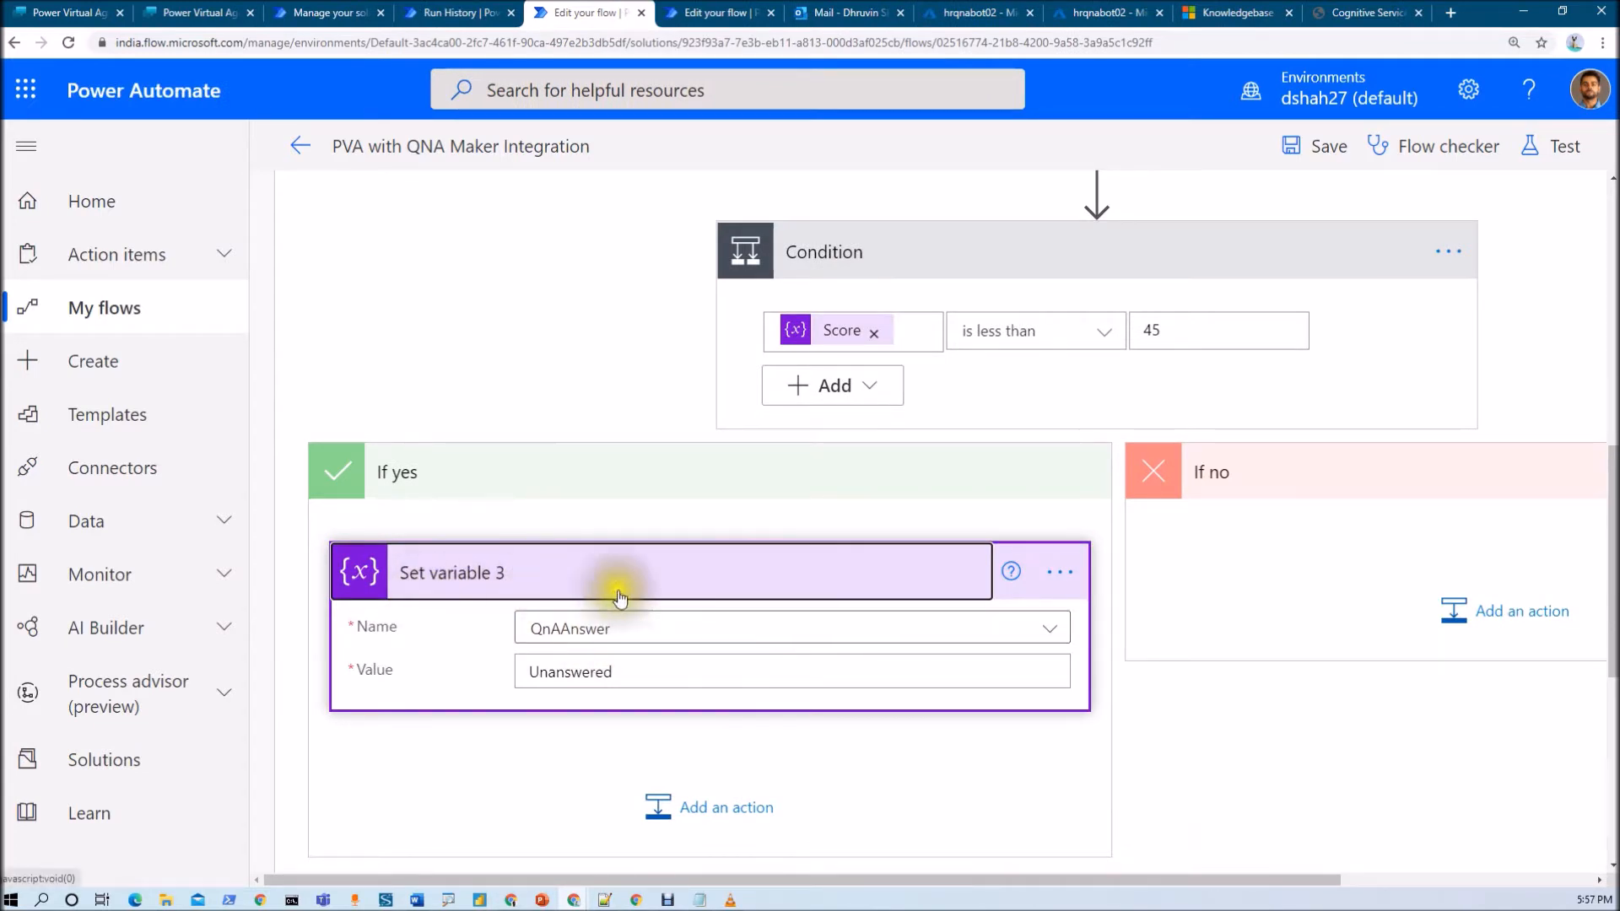
# Review the Set variable 3 action in the If yes branch and the Set variable actions above the condition.
pyautogui.click(612, 639)
pyautogui.click(612, 639)
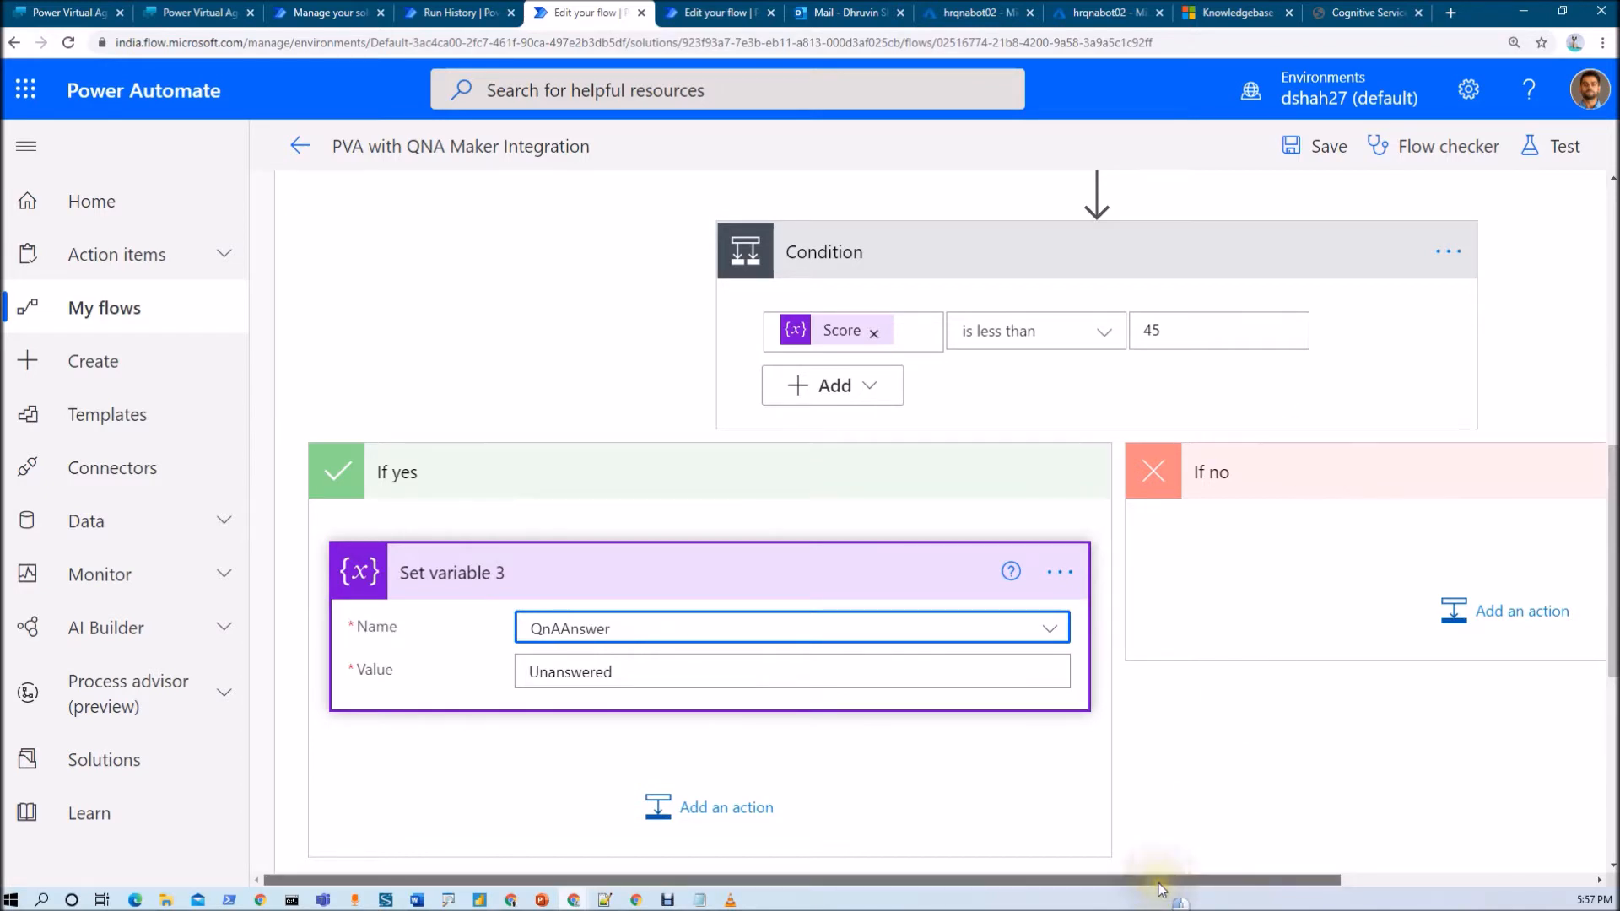
pyautogui.moveTo(1166, 874); pyautogui.dragTo(1236, 877)
pyautogui.scroll(5, 1249, 692)
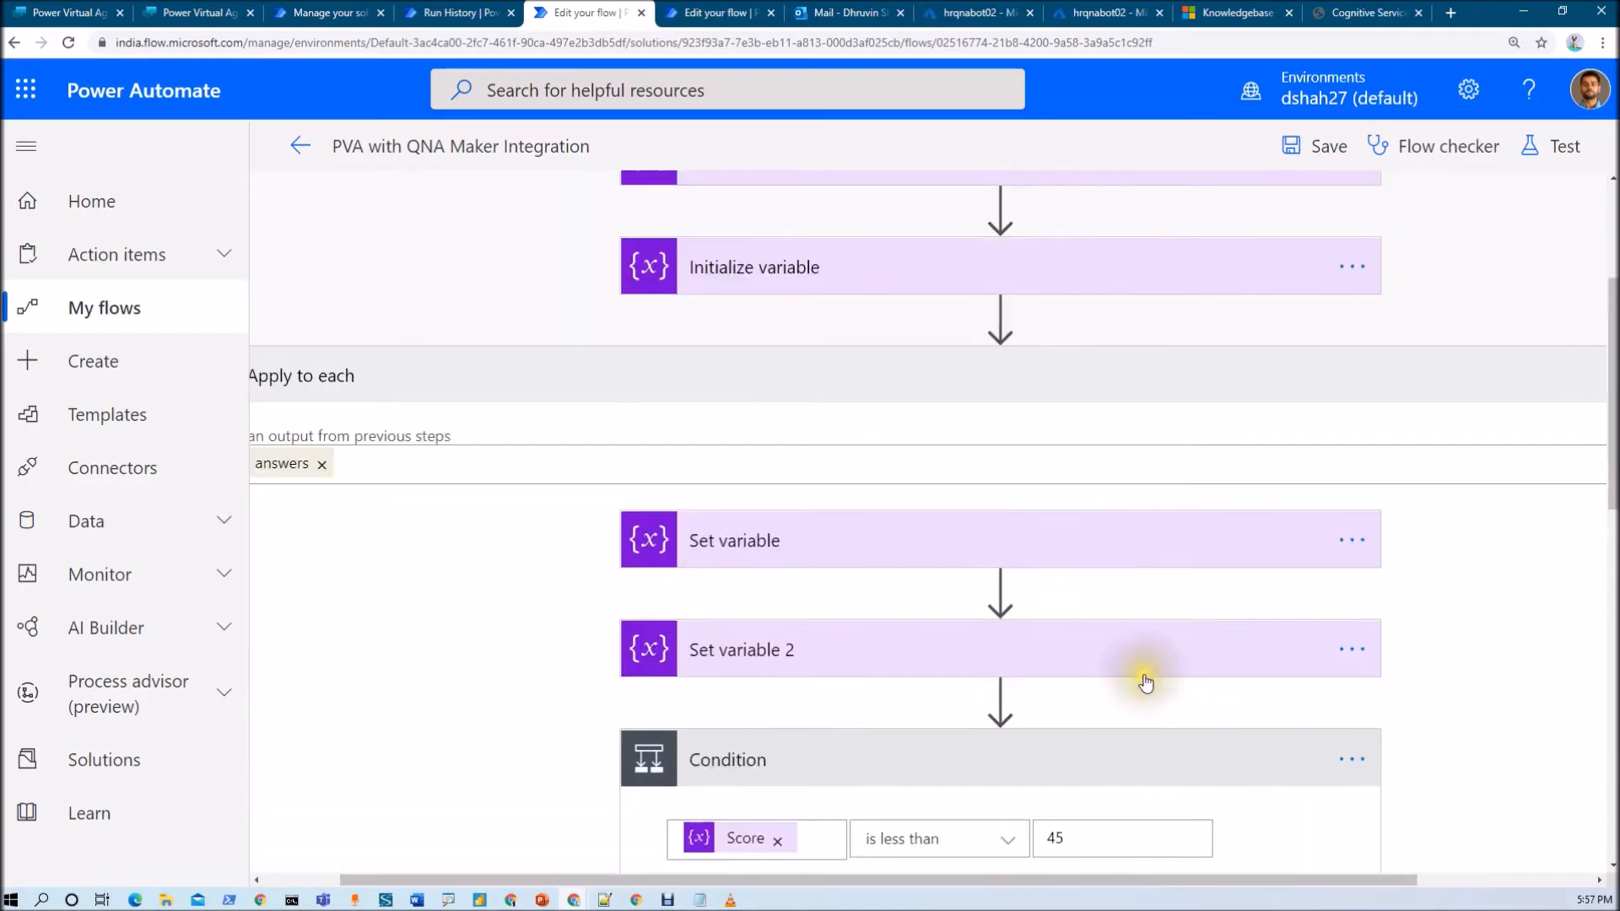
pyautogui.click(914, 557)
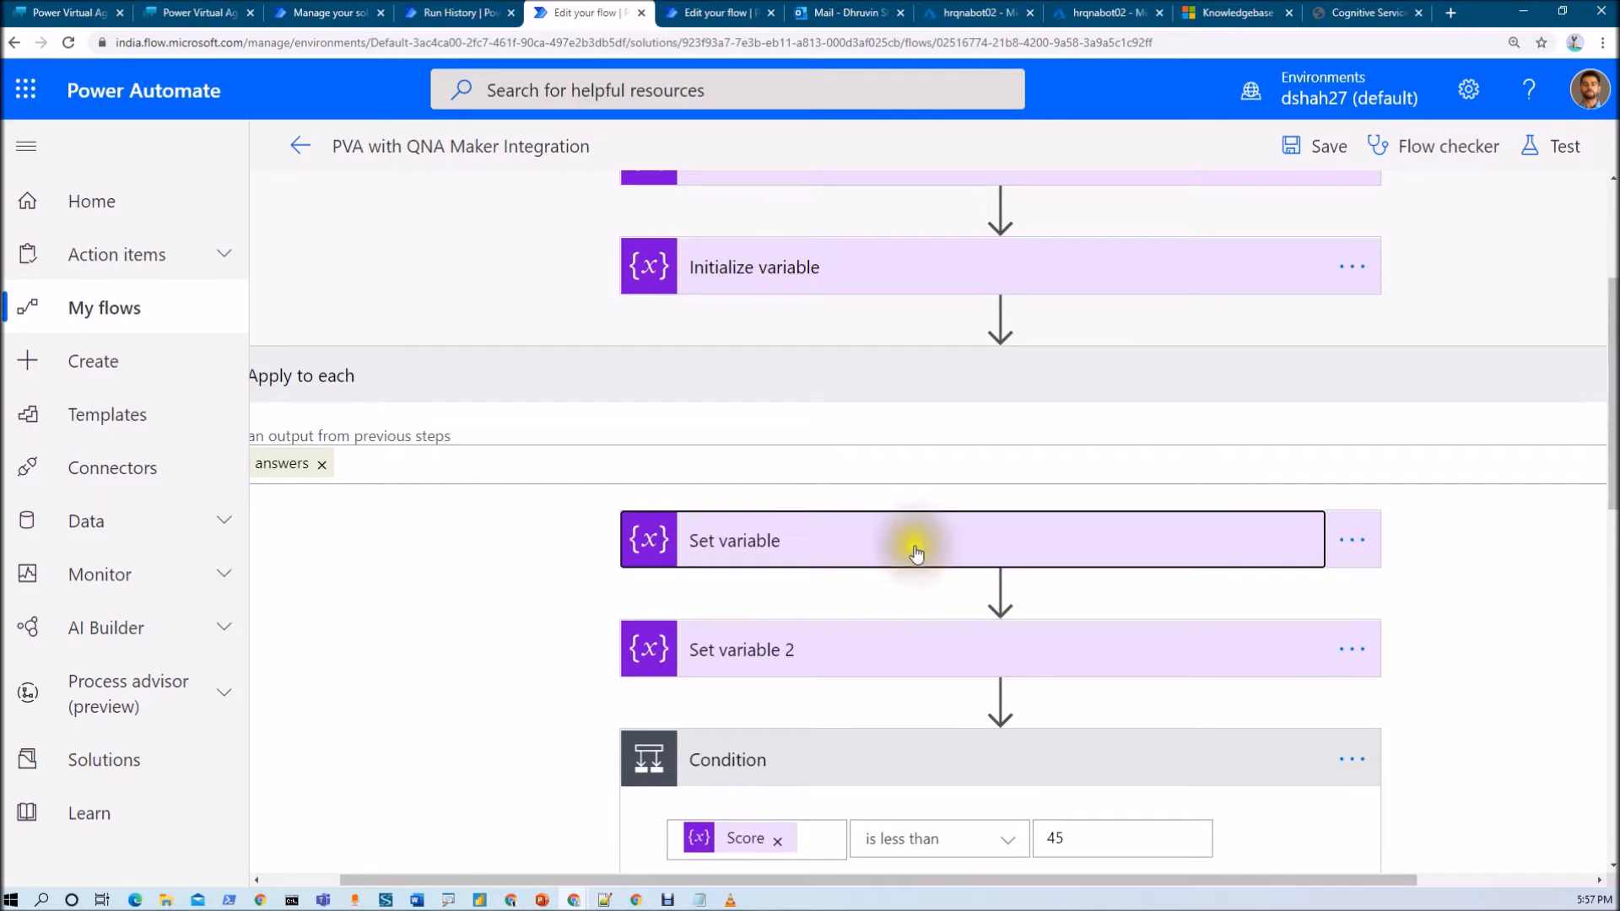
pyautogui.scroll(-12, 873, 752)
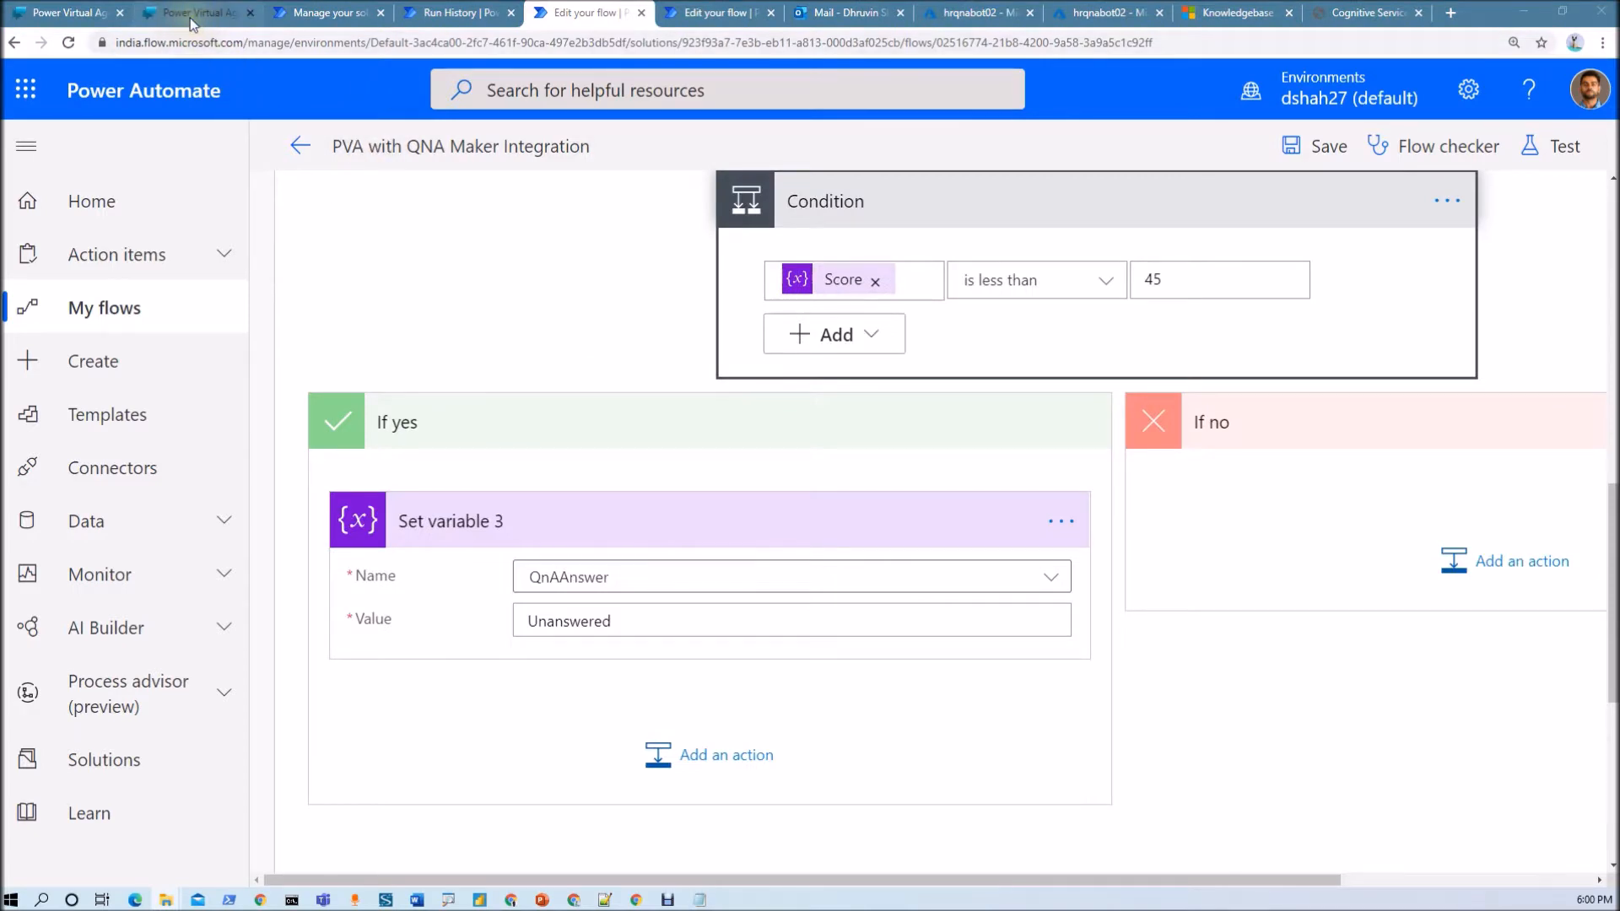
# Switch to Power Virtual Agents, reset the test bot's conversation and send it the message nsbdvjhbsajvbh.
pyautogui.click(193, 15)
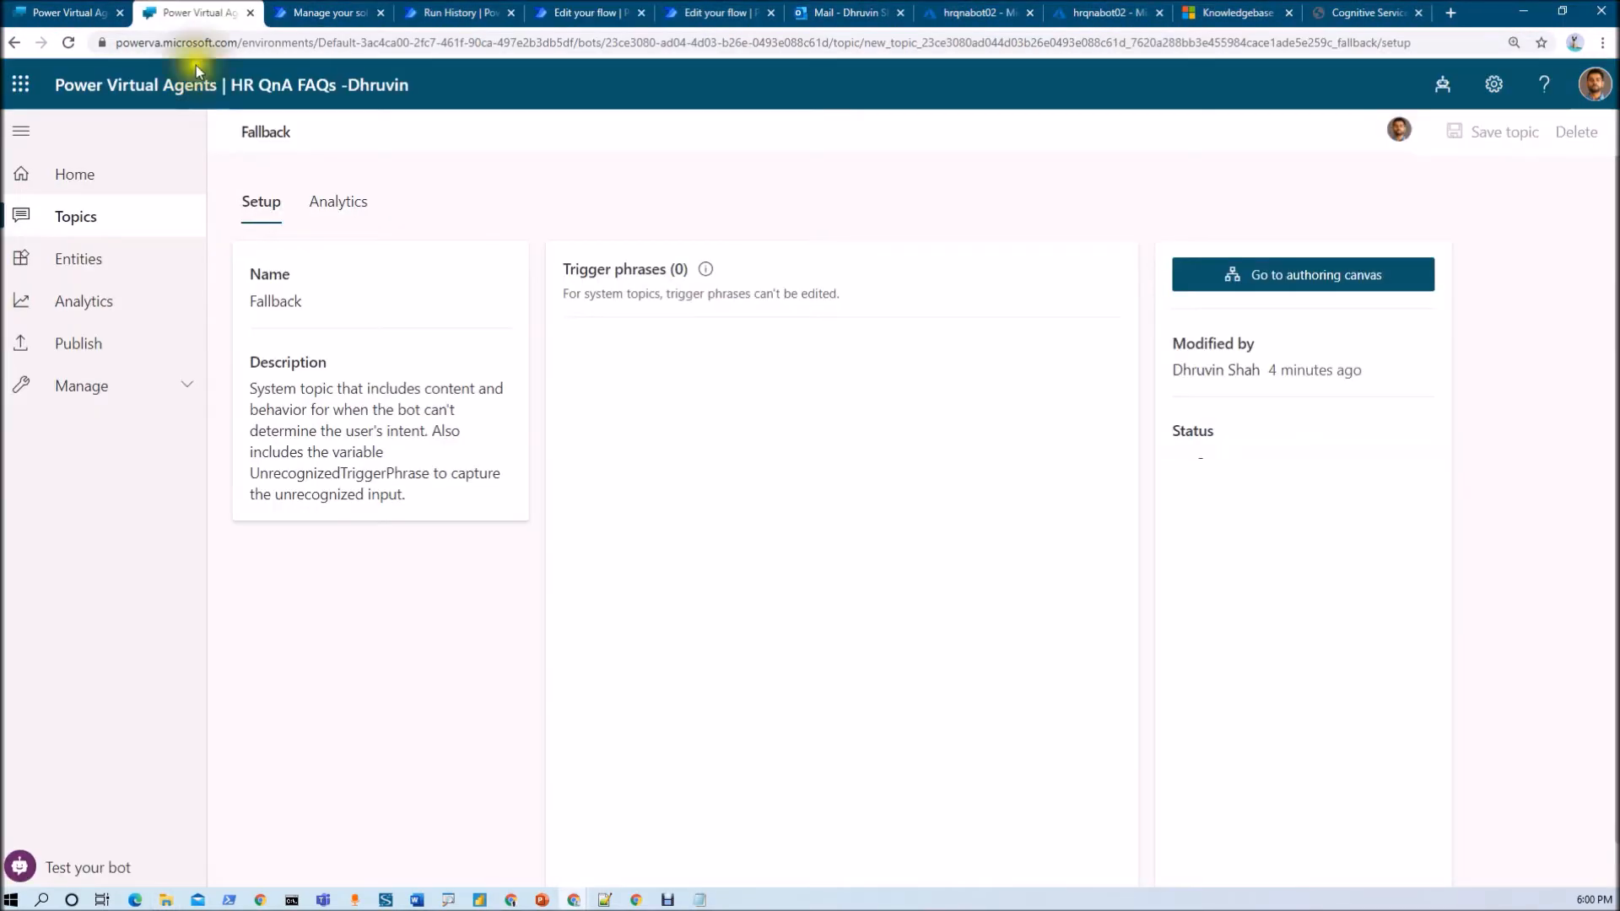
pyautogui.click(73, 179)
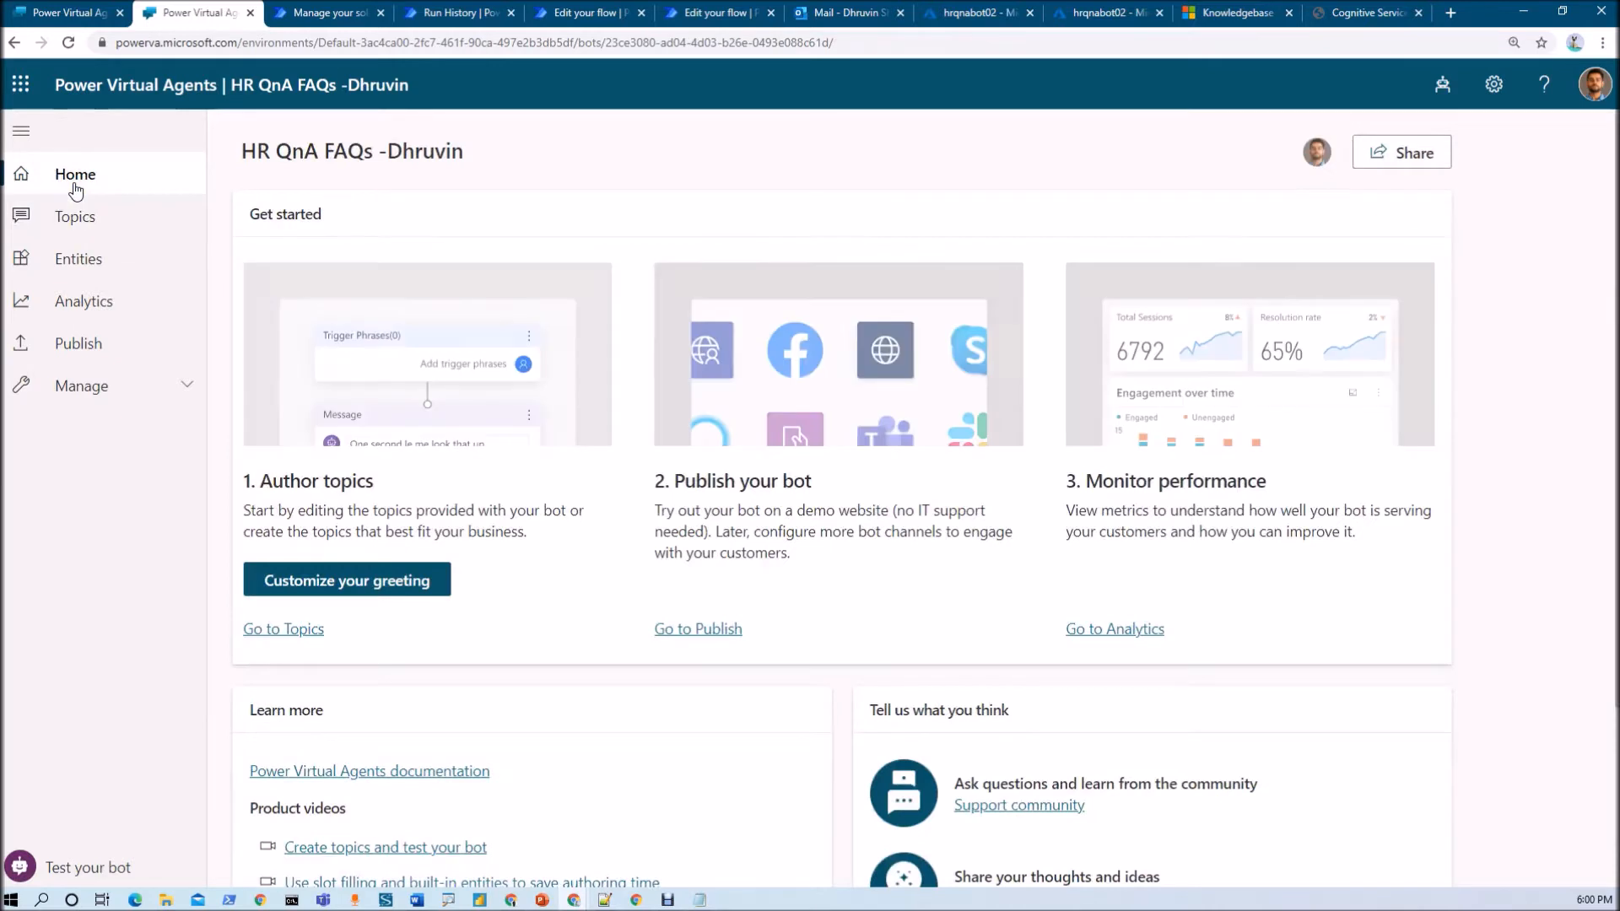
pyautogui.click(126, 868)
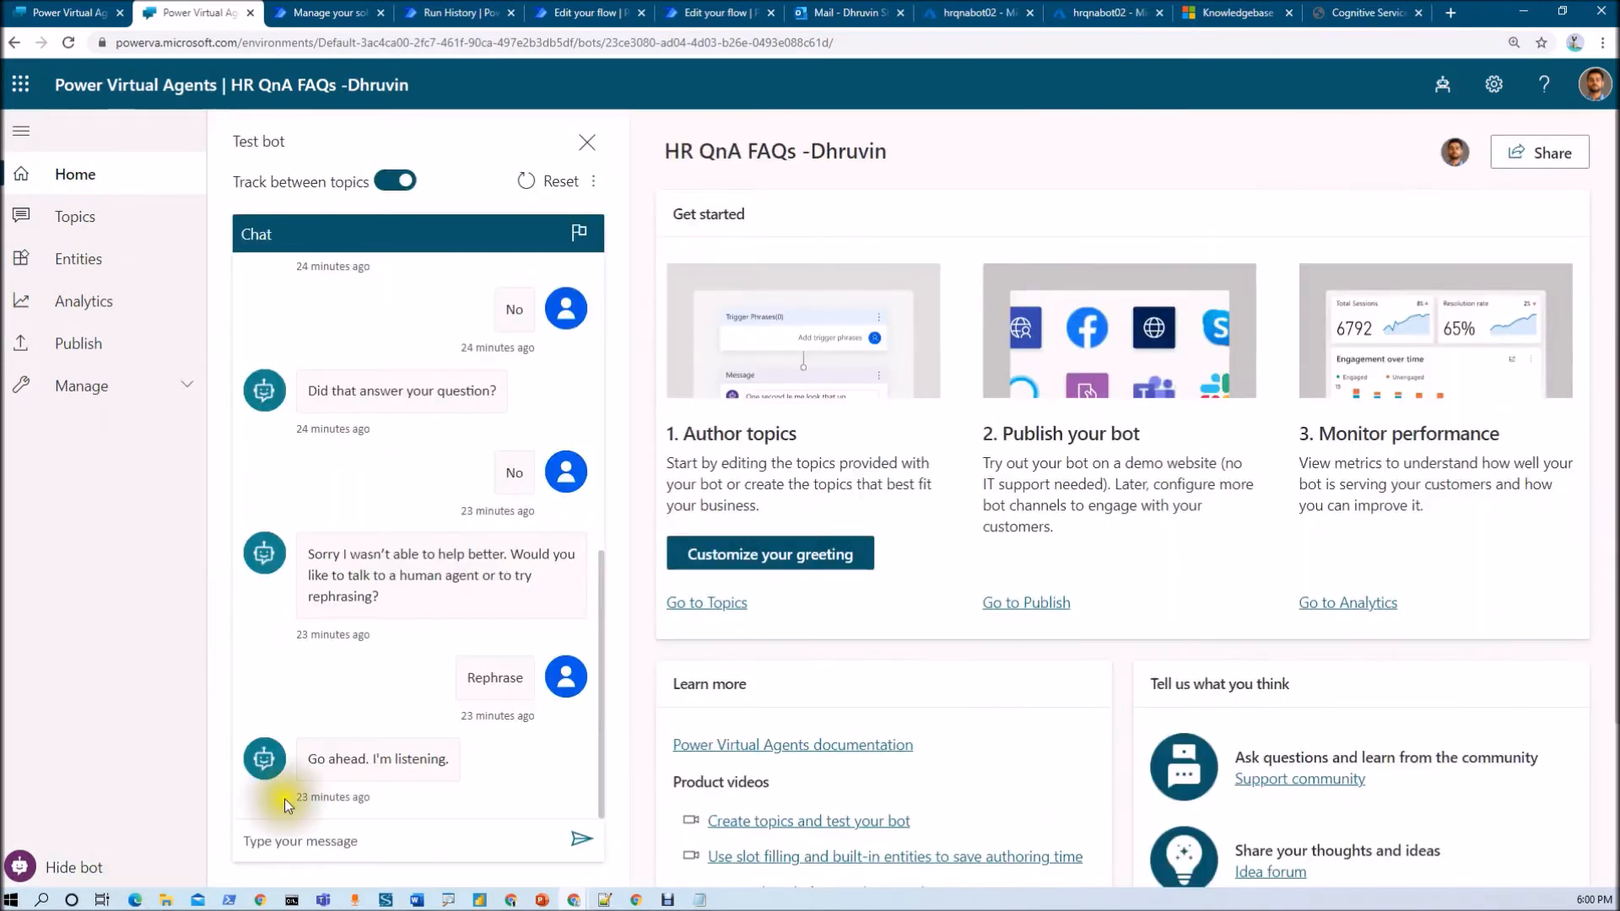
pyautogui.click(543, 180)
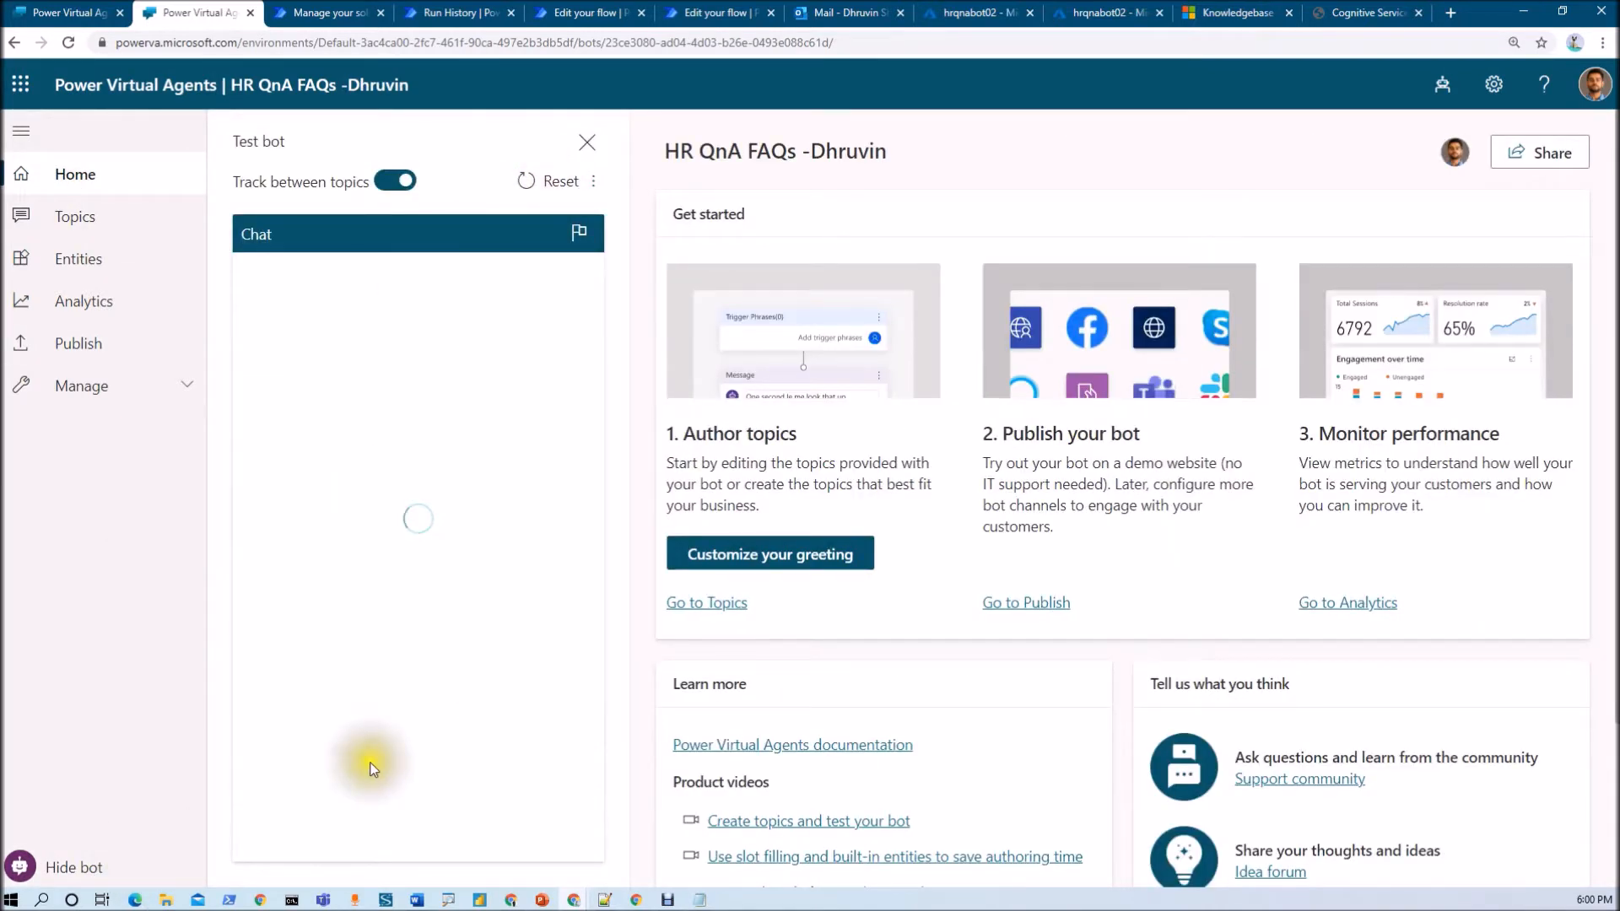
pyautogui.click(372, 839)
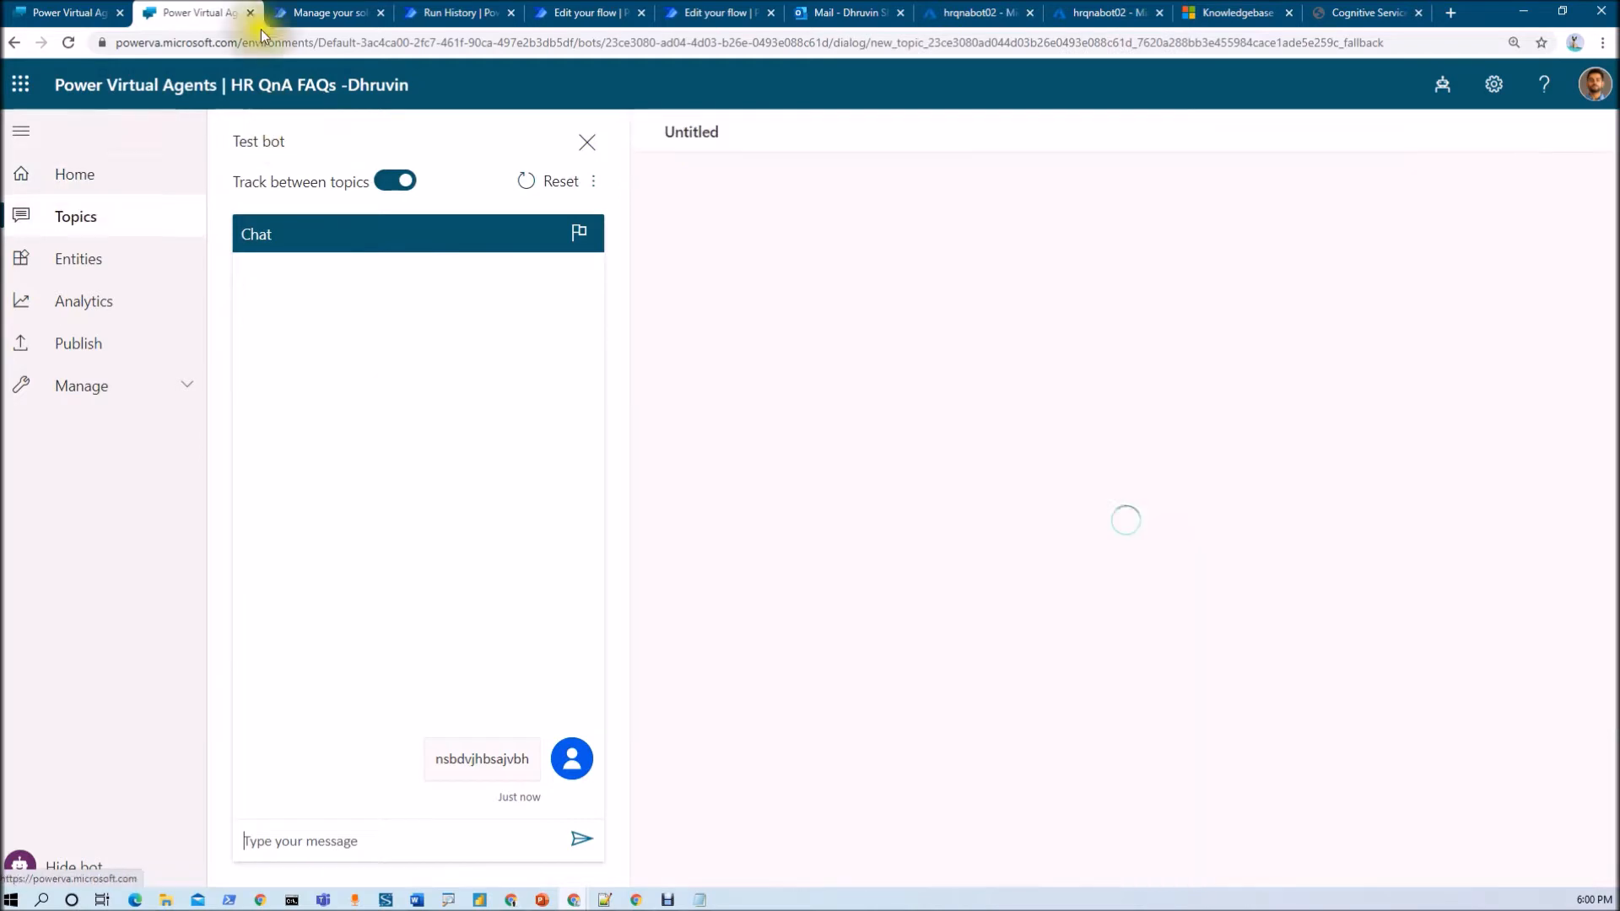
# Switch back to Power Automate and open the latest run of the PVA with QNA Maker Integration flow from its run history.
pyautogui.click(436, 12)
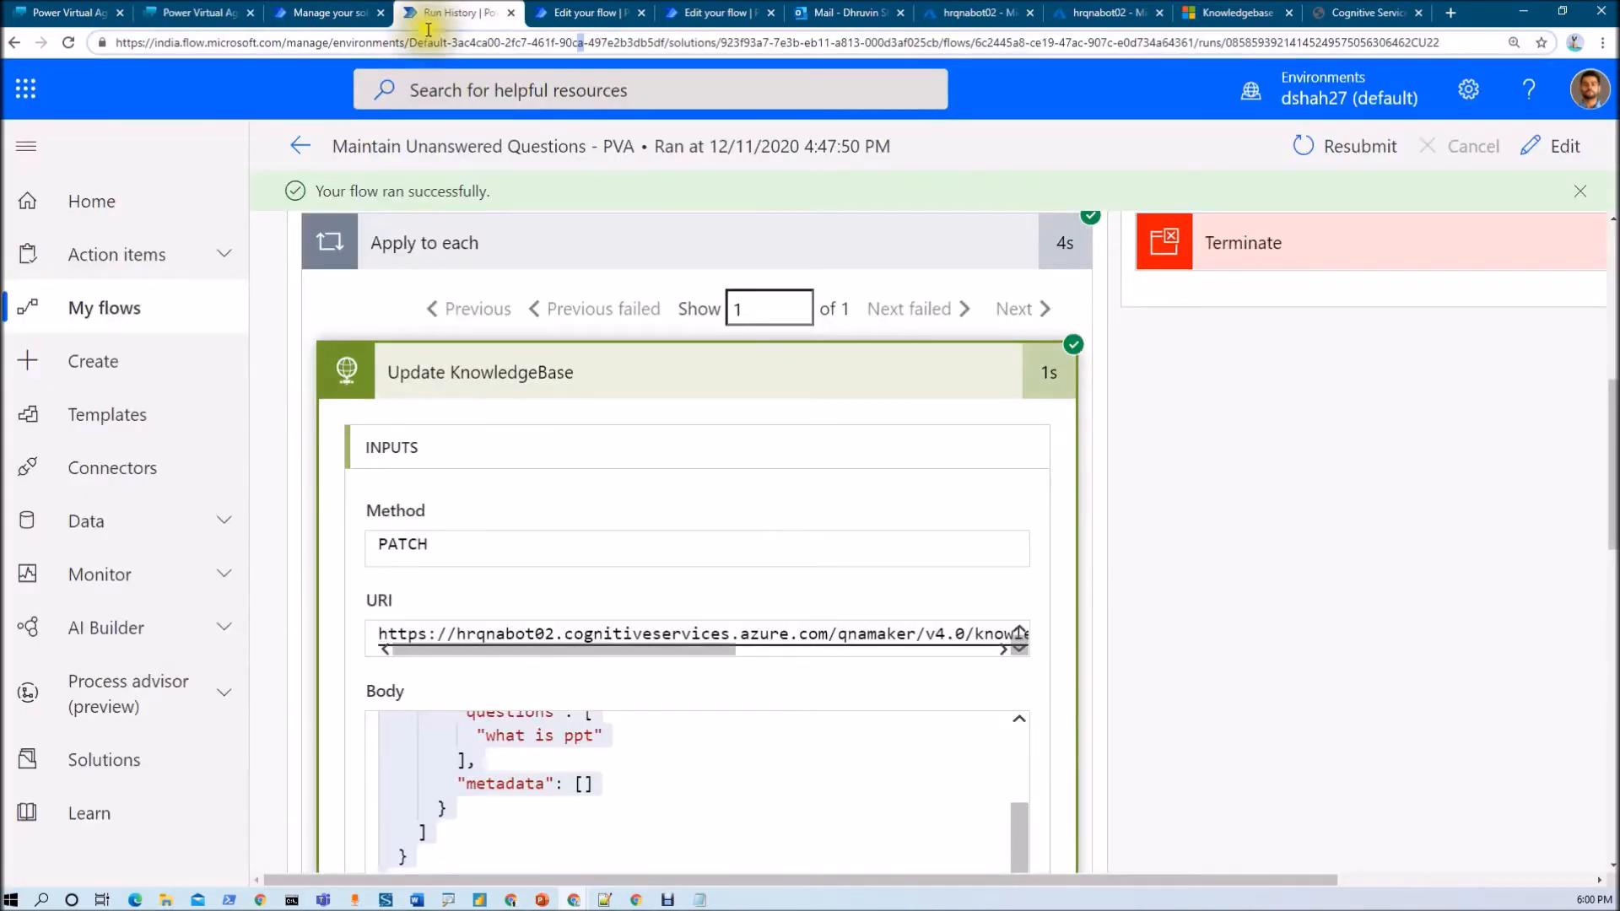
pyautogui.click(549, 13)
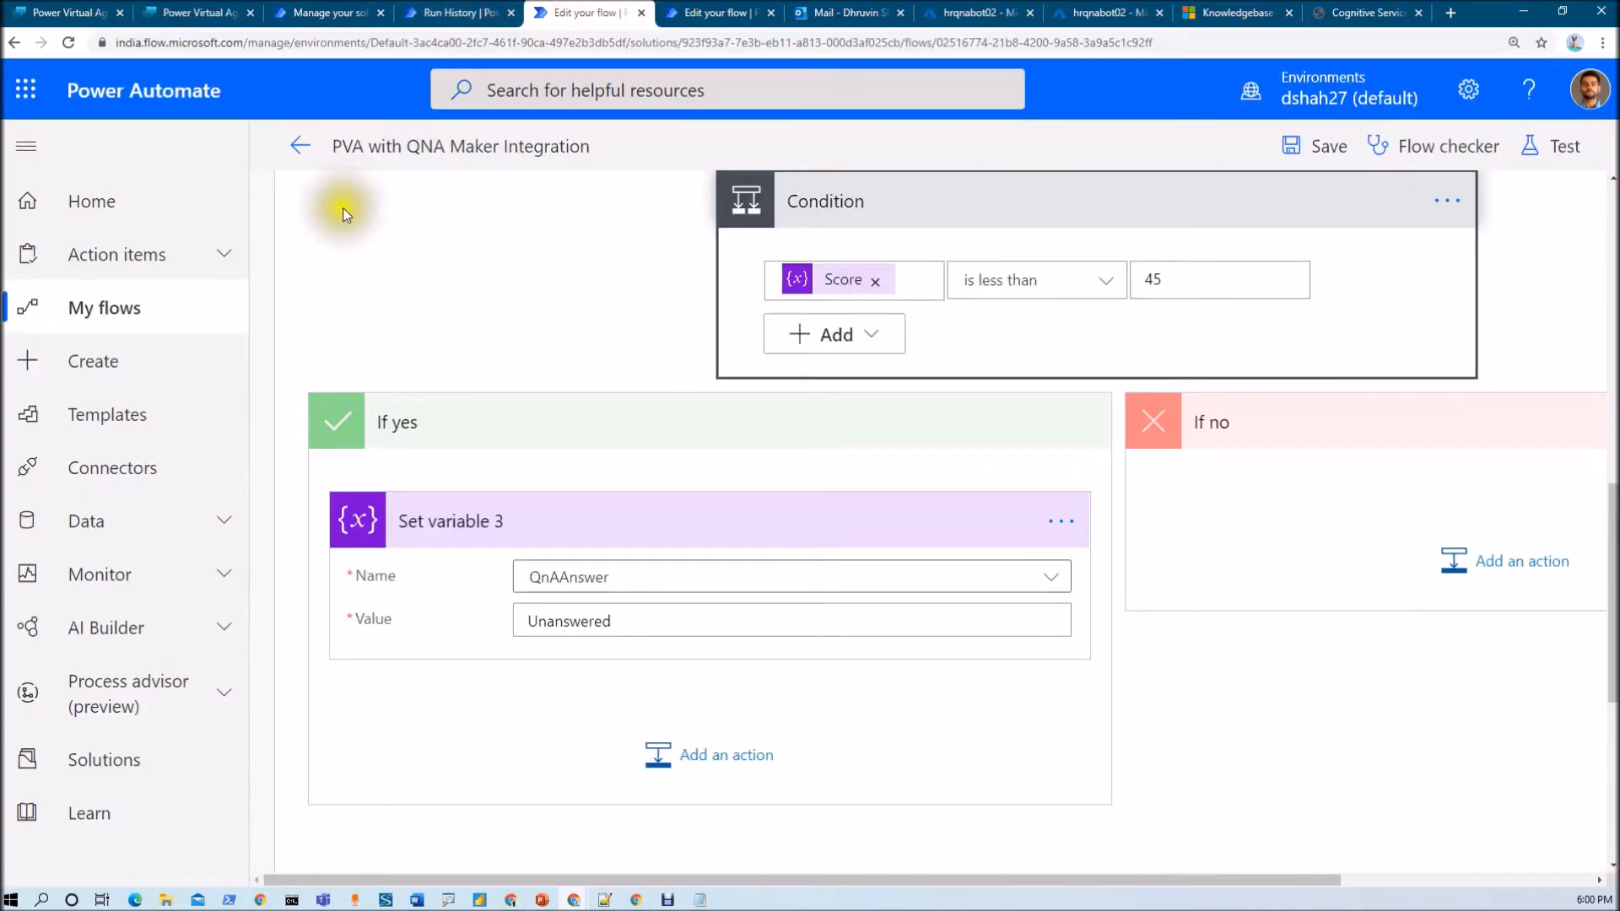
pyautogui.click(300, 150)
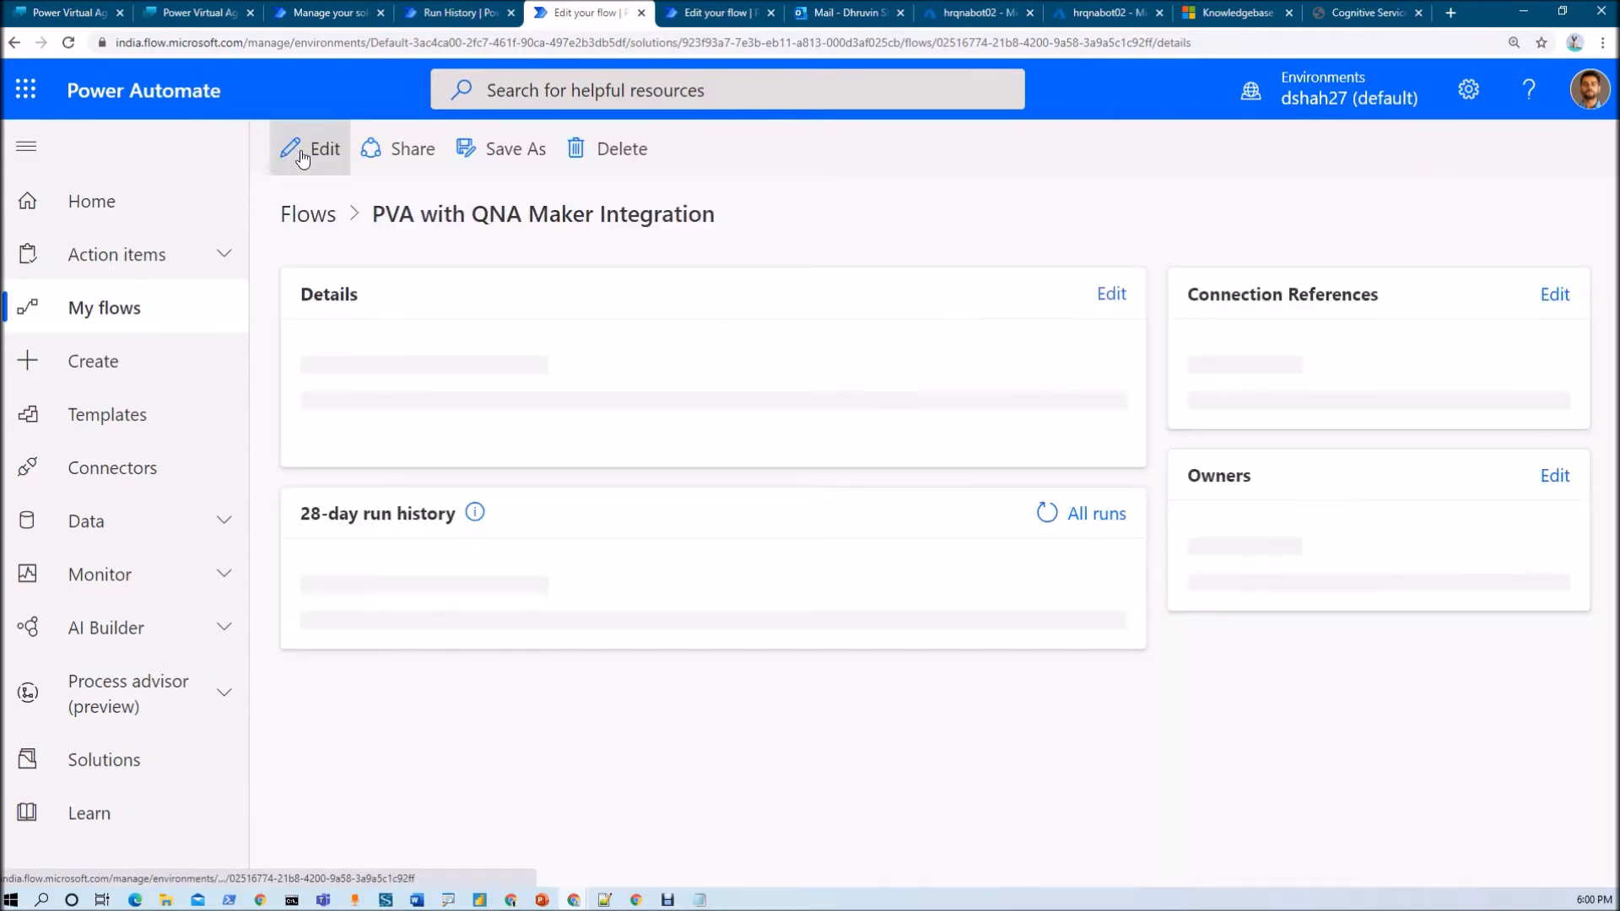
pyautogui.scroll(-4, 470, 517)
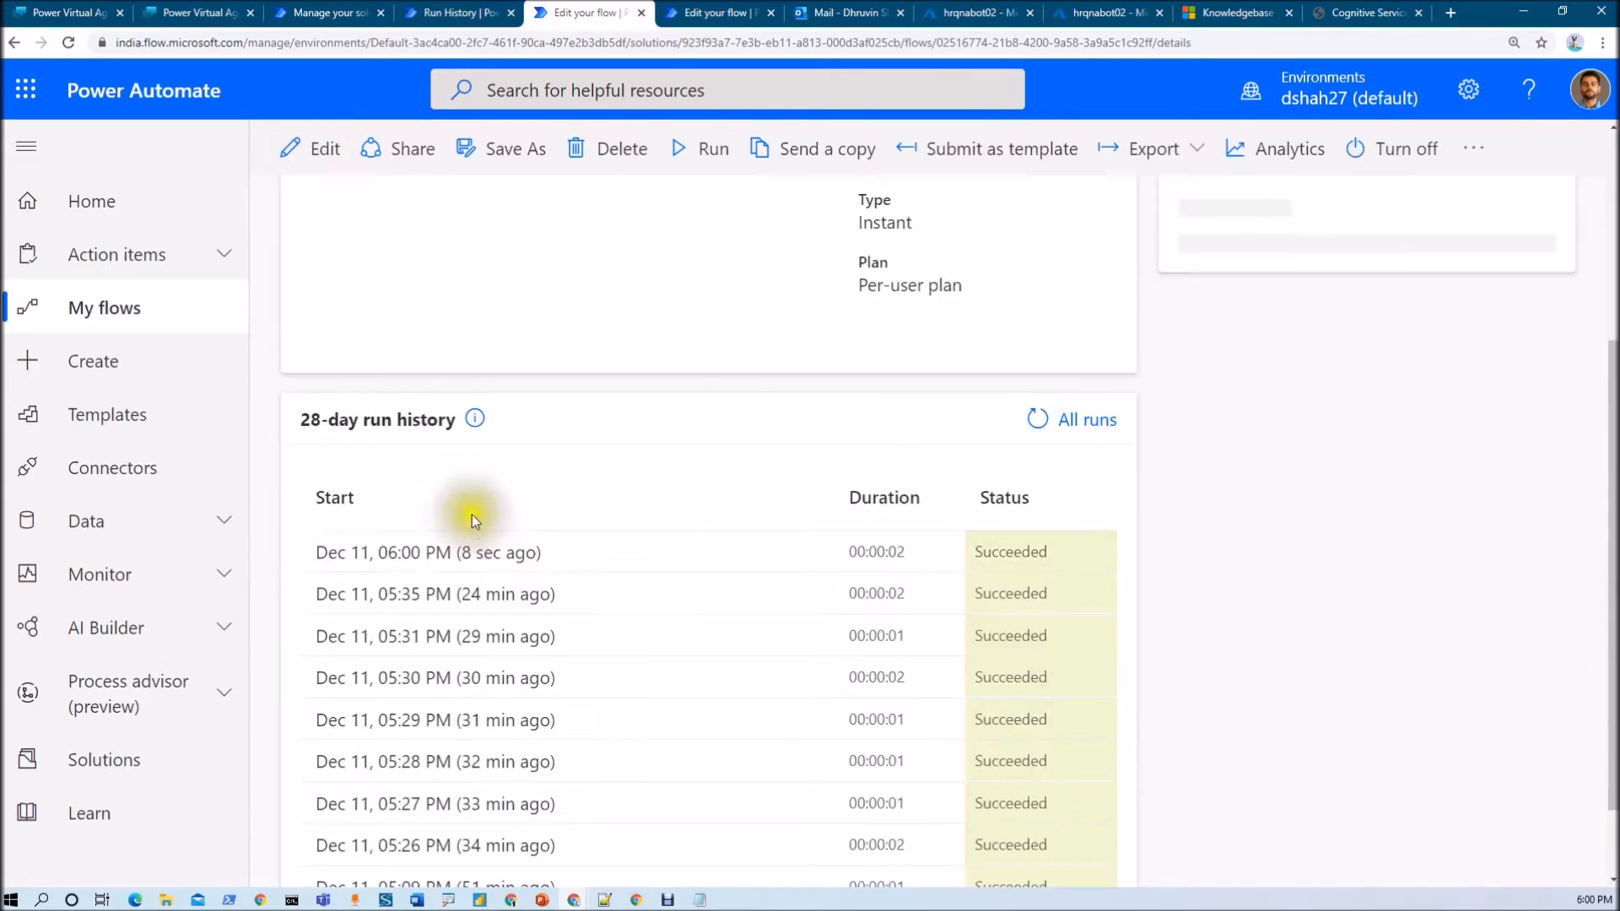
pyautogui.click(452, 553)
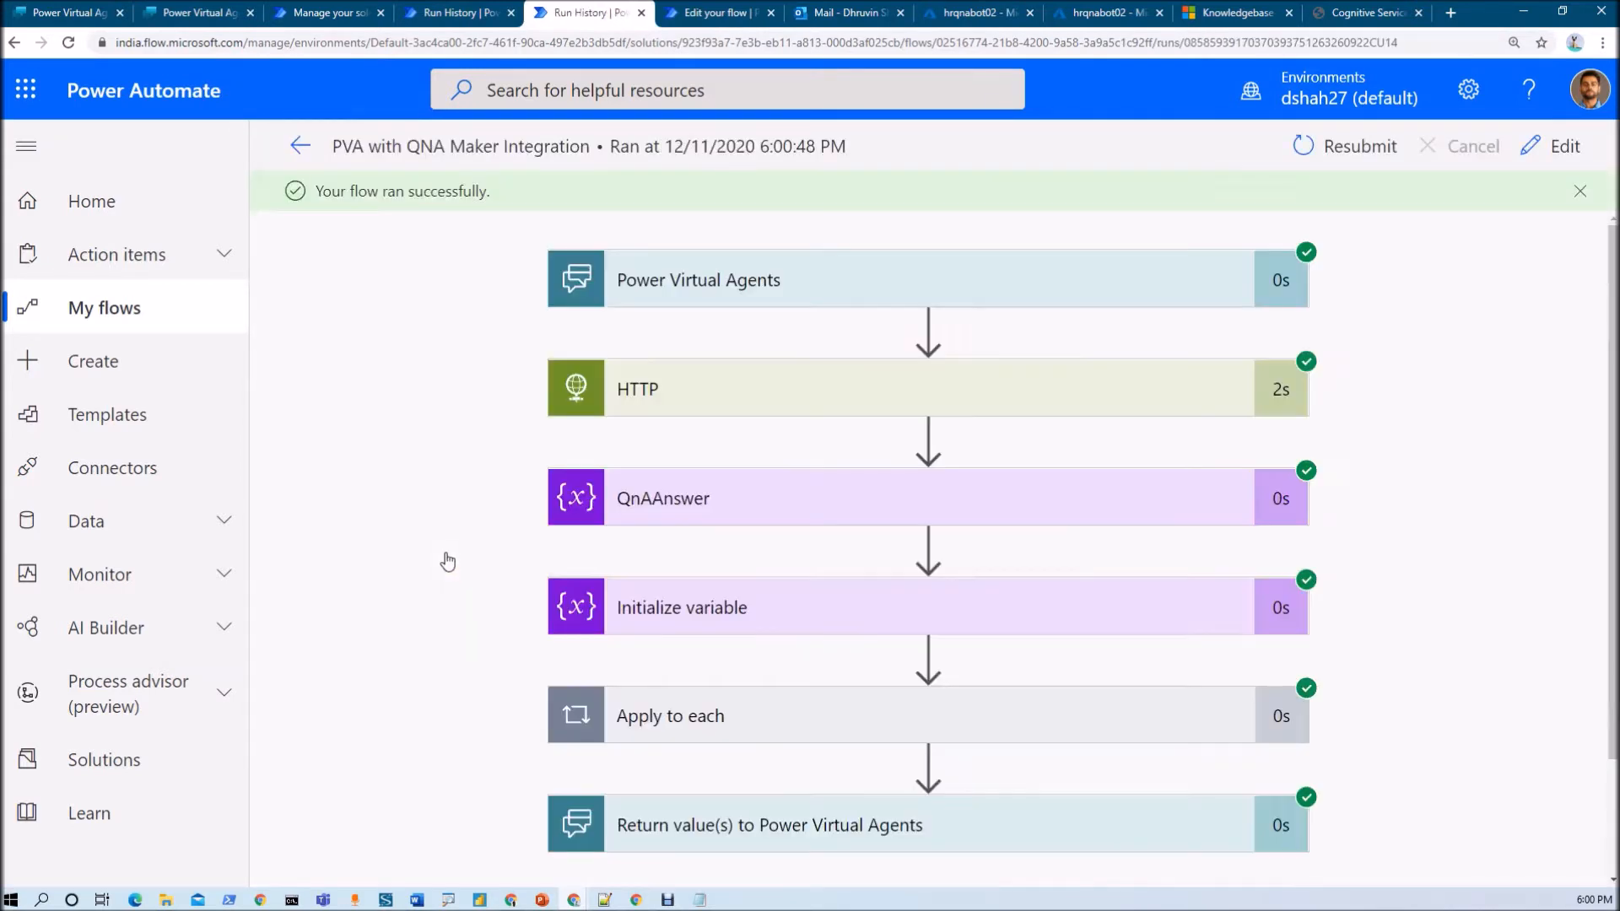
# Inspect the run's Power Virtual Agents trigger input and the HTTP action's response body, including the answer score.
pyautogui.click(833, 301)
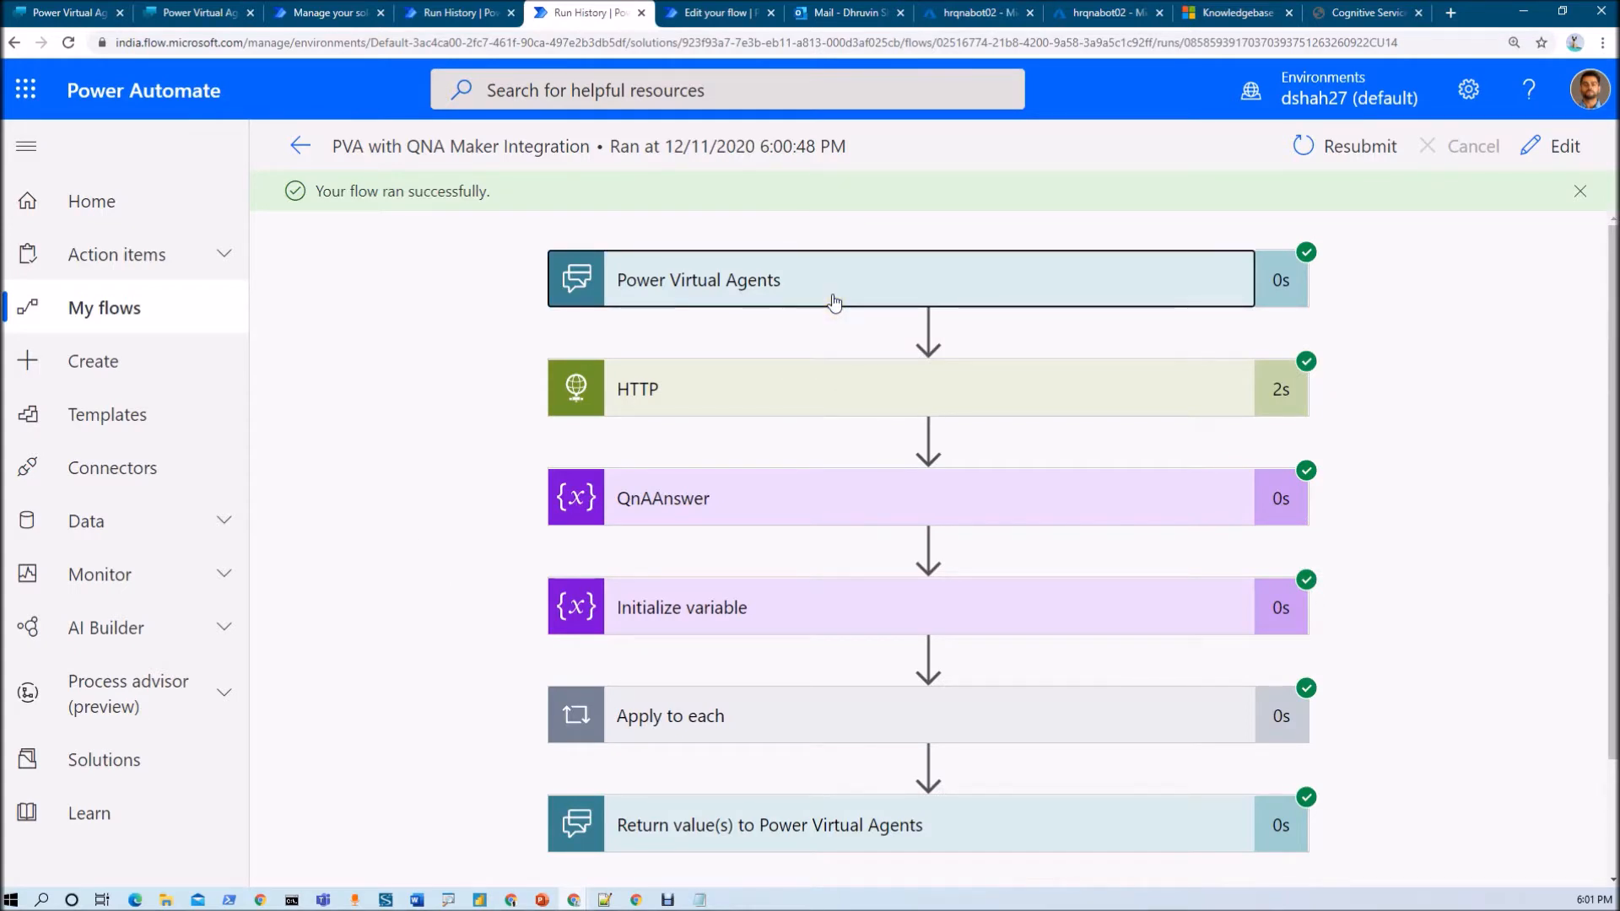
pyautogui.scroll(-5, 788, 518)
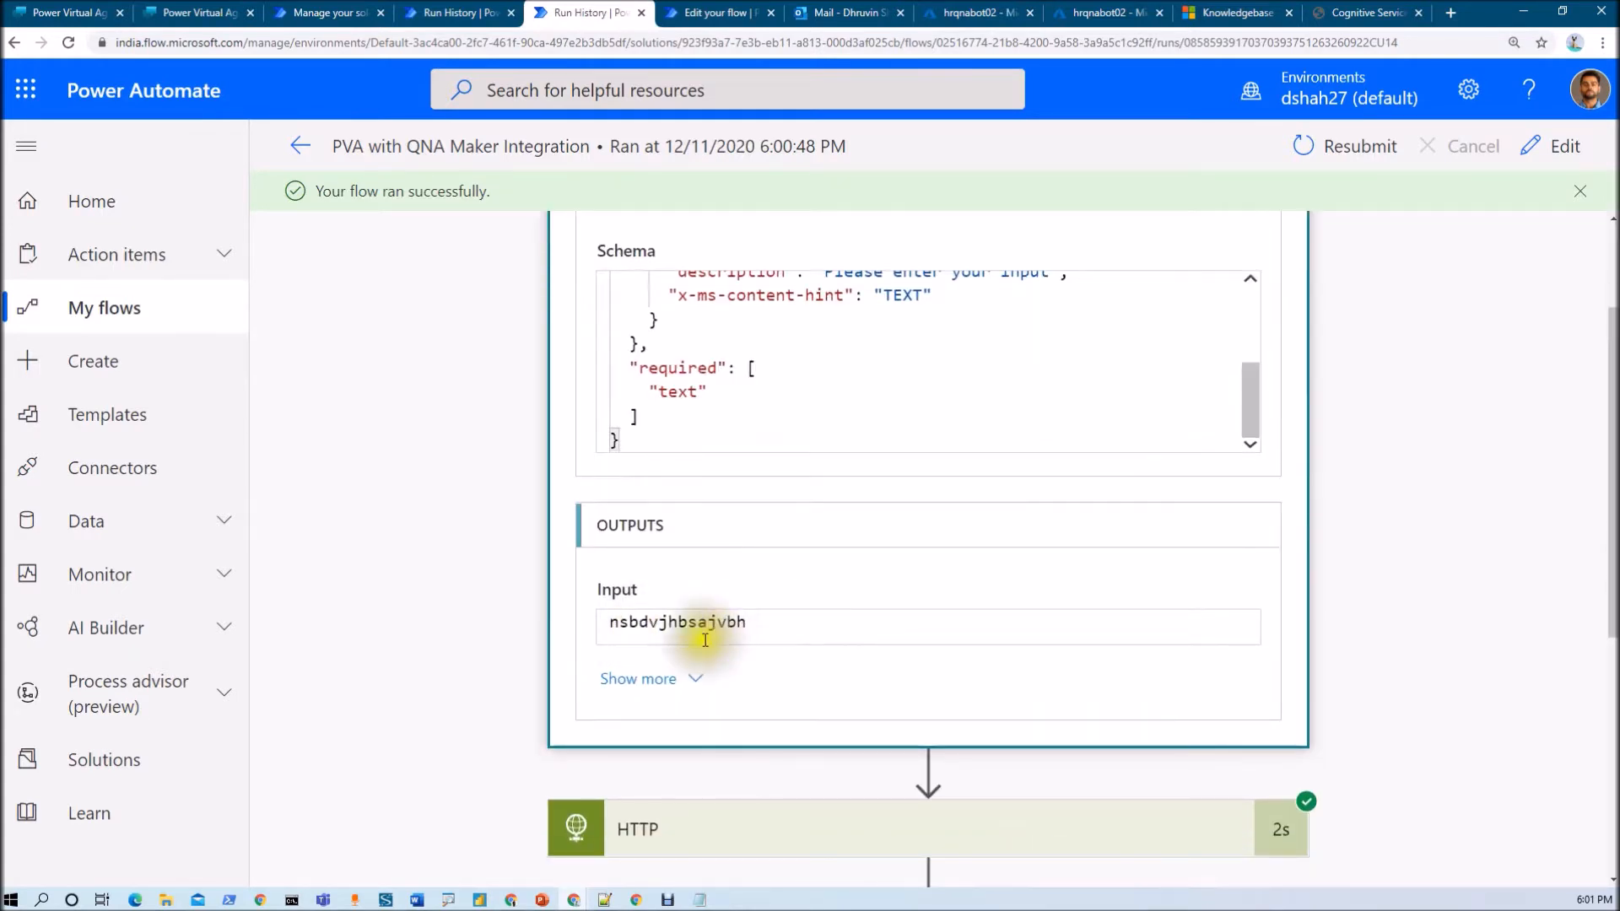
pyautogui.scroll(-4, 691, 634)
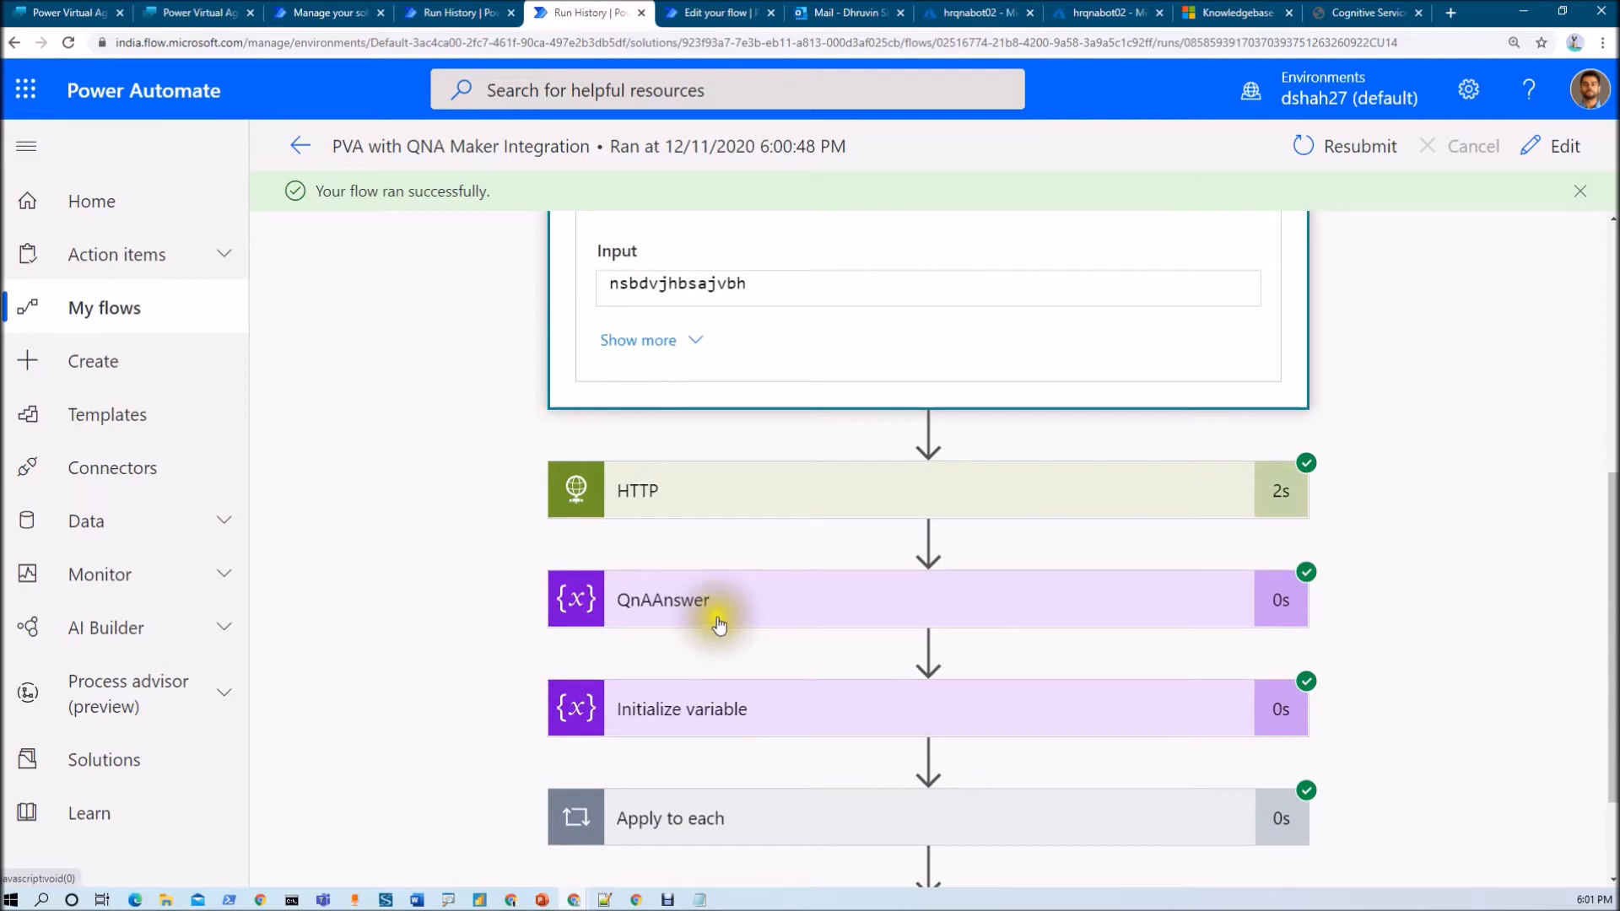
pyautogui.click(715, 506)
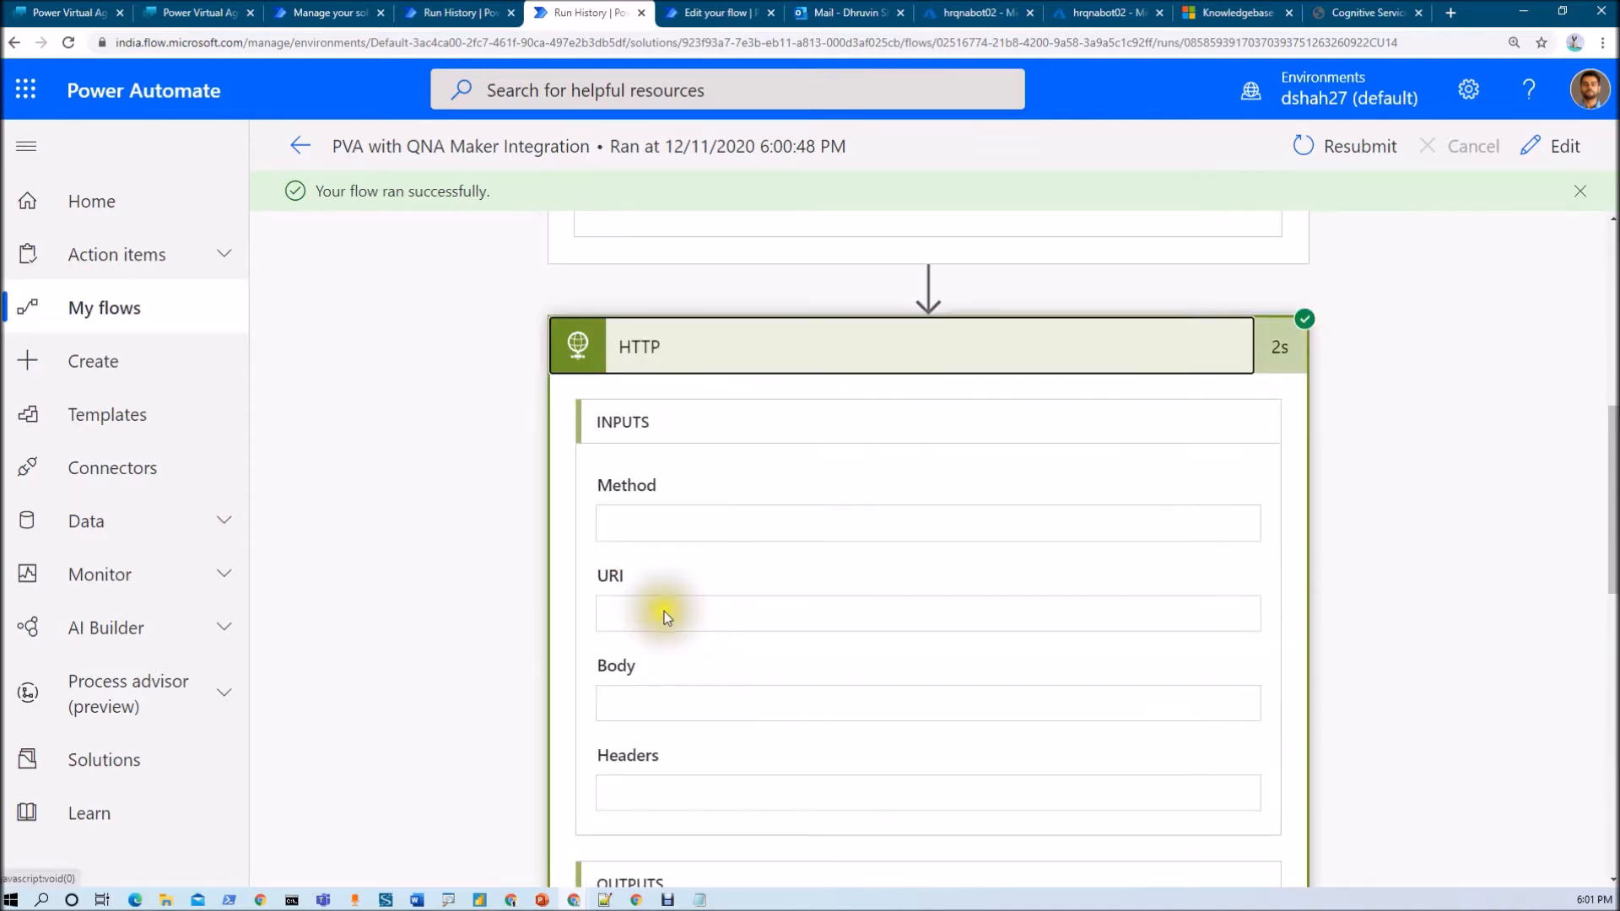
pyautogui.scroll(-3, 664, 612)
pyautogui.scroll(-8, 665, 615)
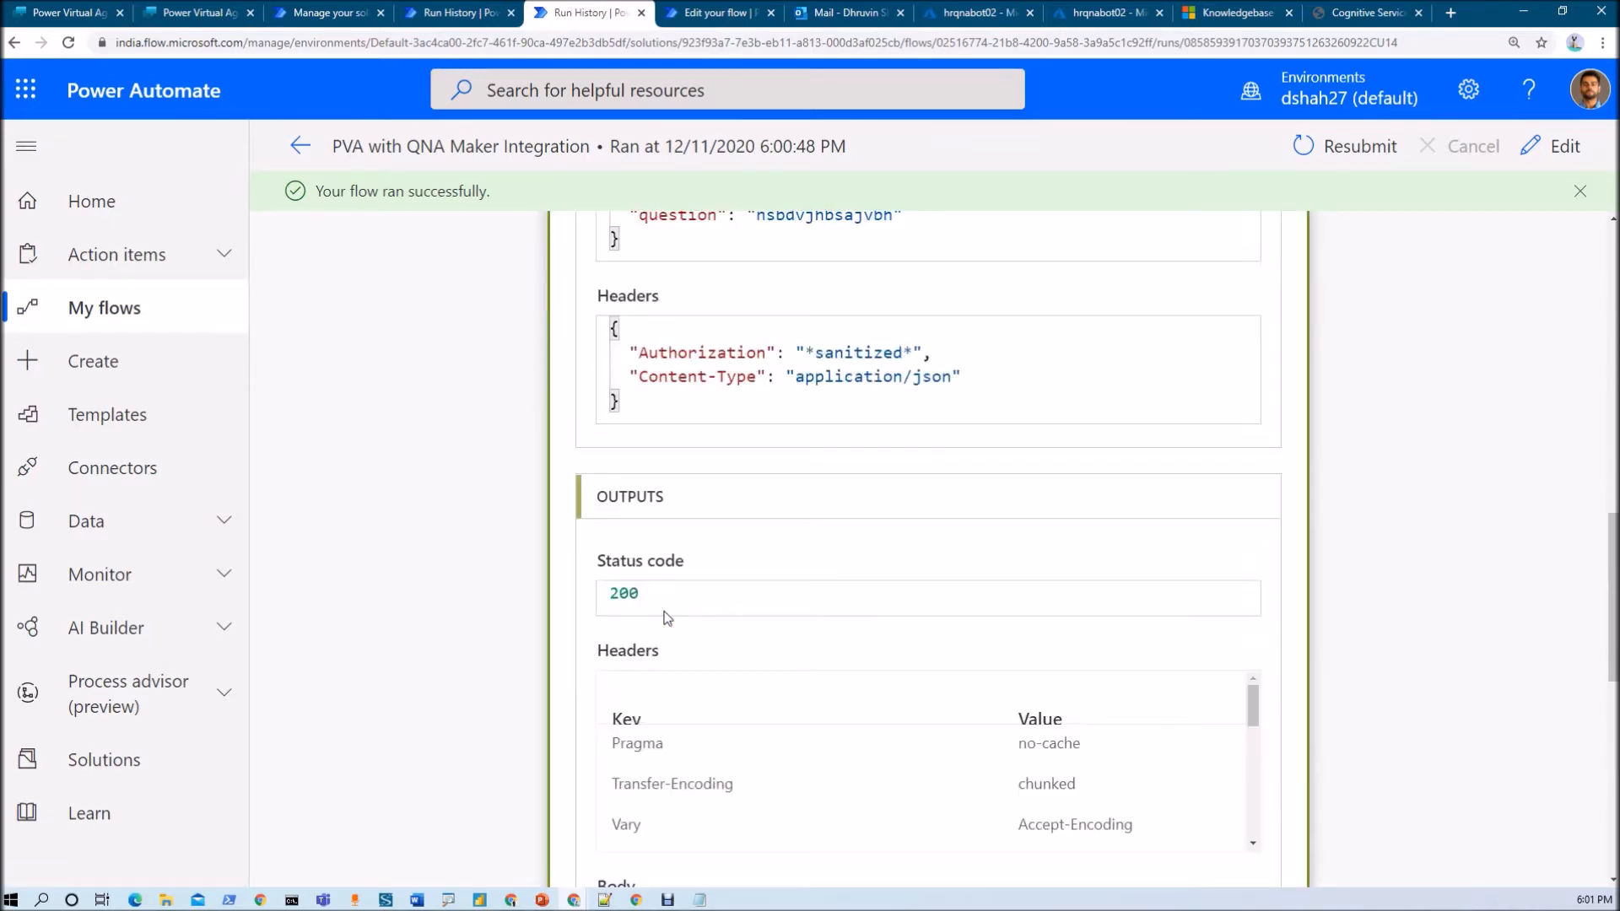
pyautogui.scroll(-3, 739, 507)
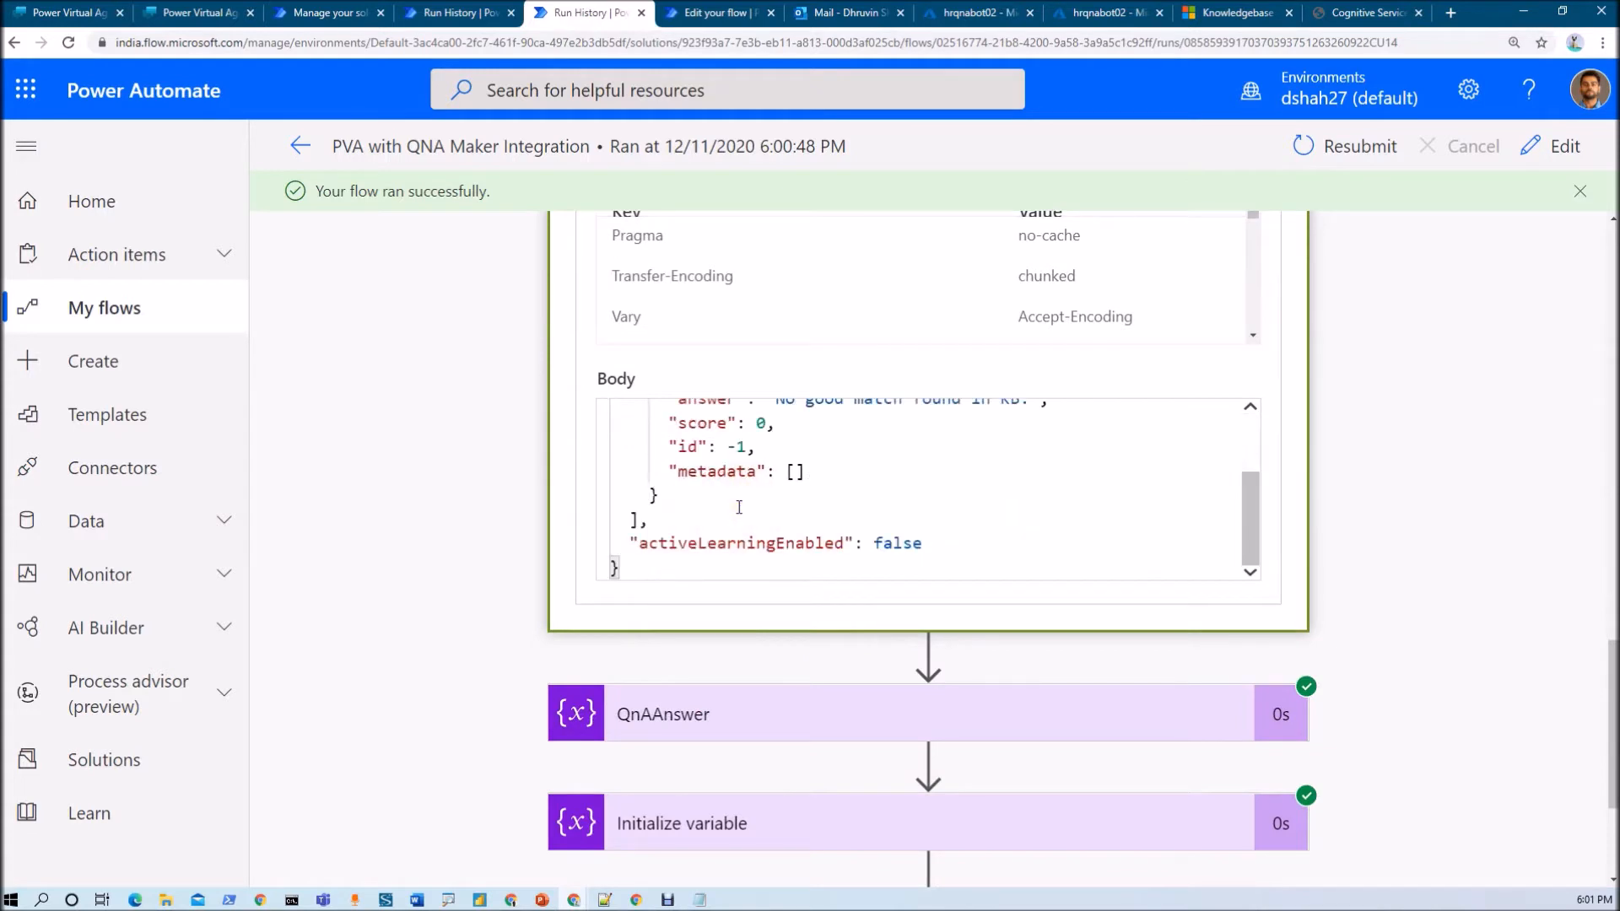
pyautogui.scroll(3, 739, 507)
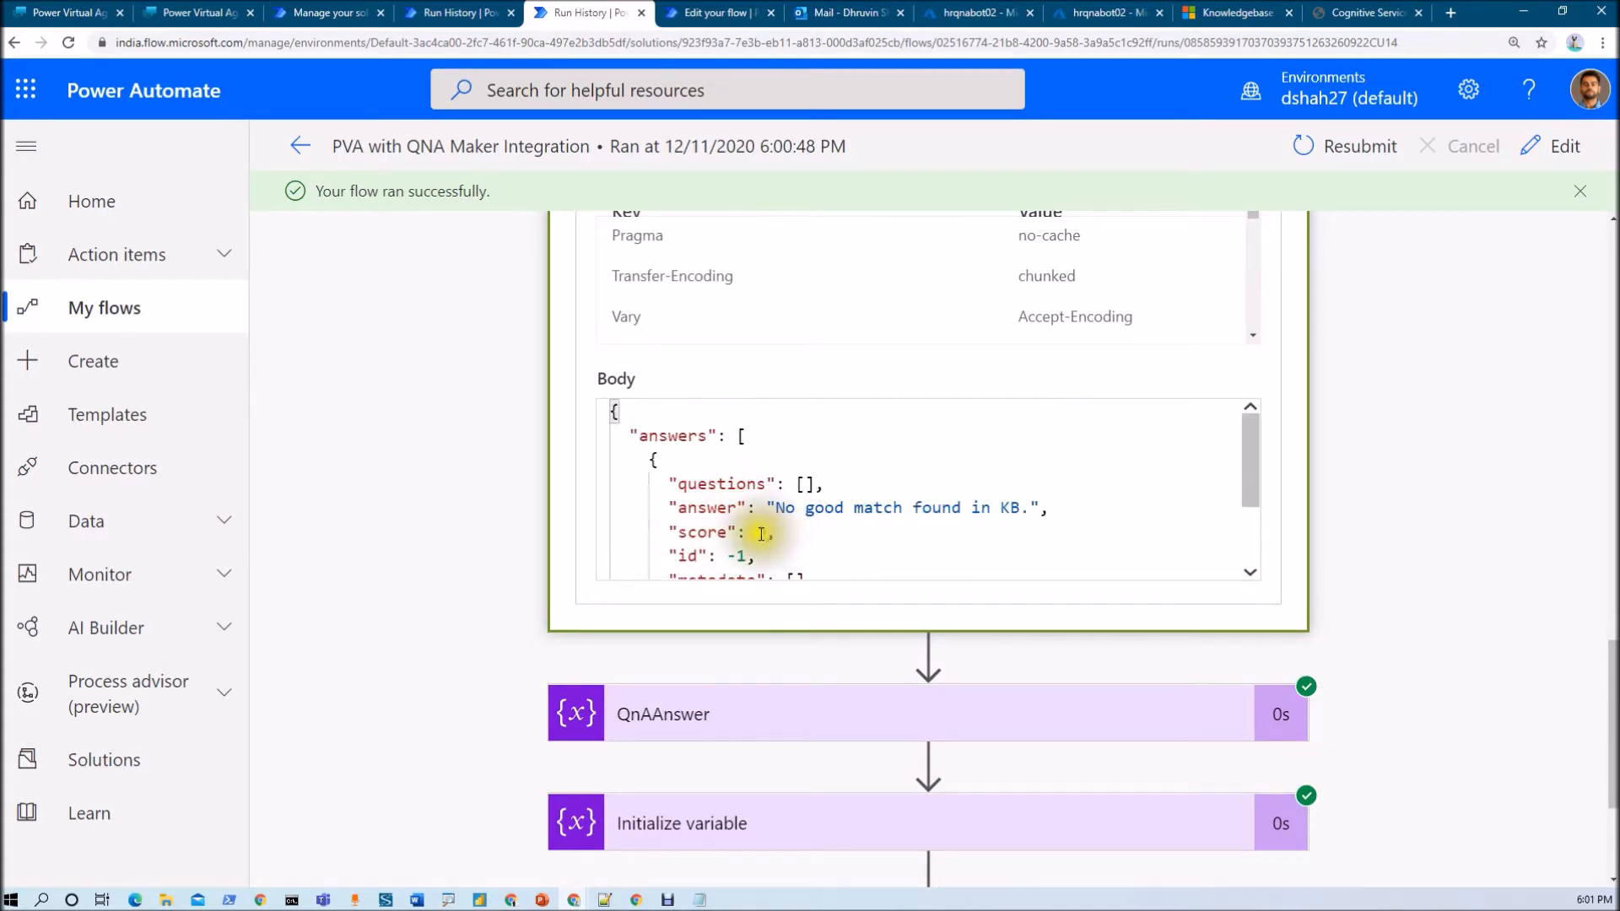
pyautogui.scroll(-5, 759, 534)
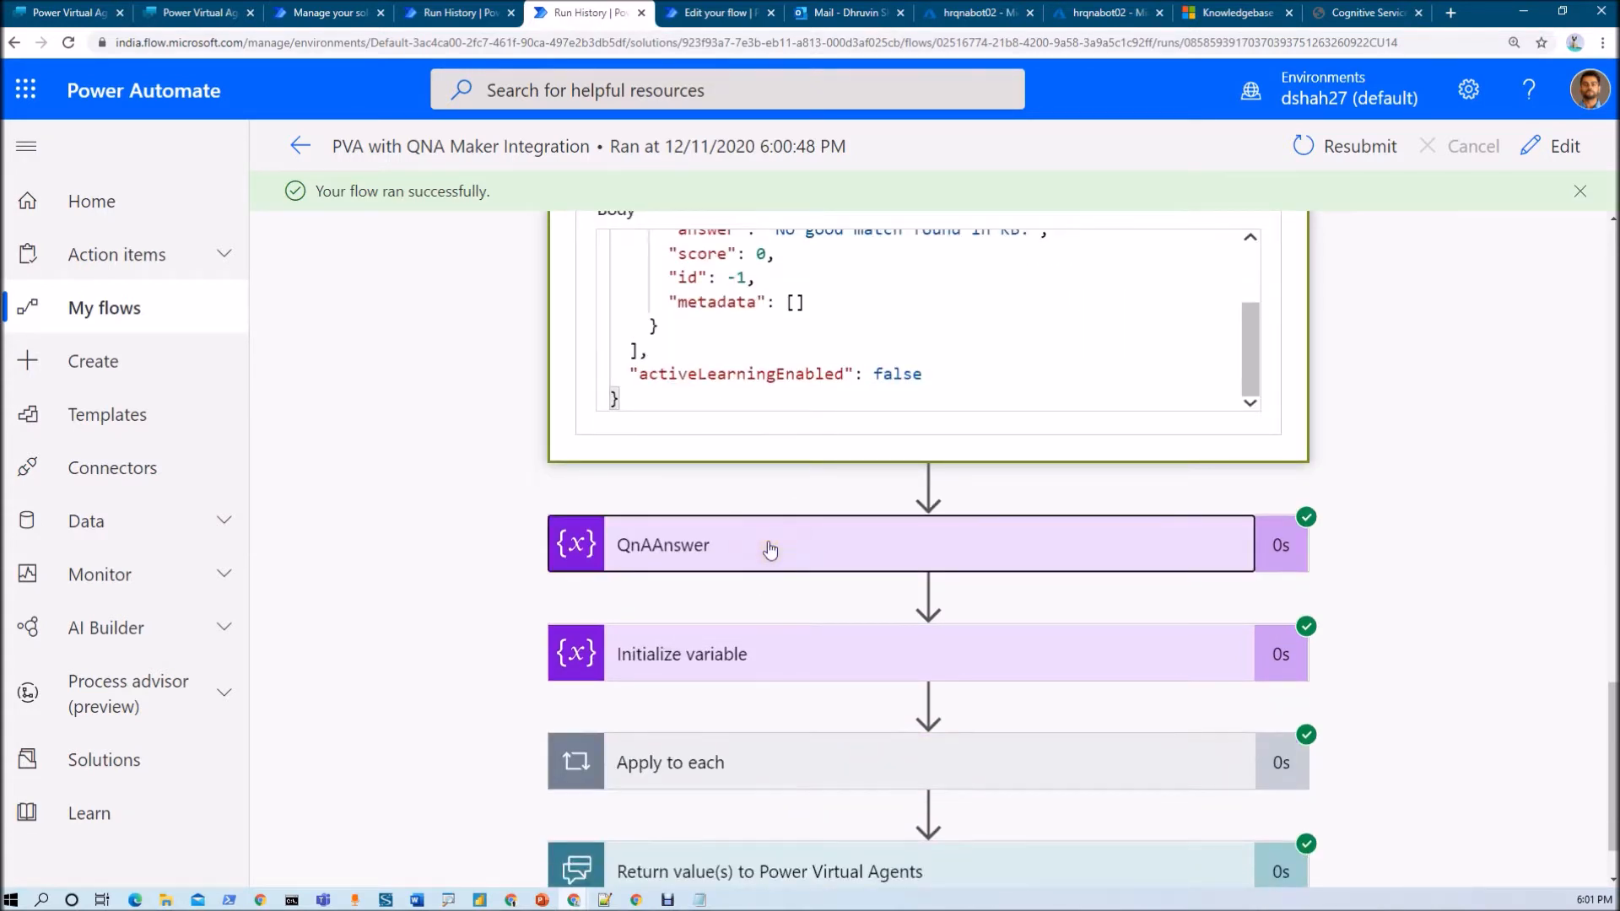
# Expand the QnAAnswer, Initialize variable and Apply to each actions of the run to examine their details.
pyautogui.click(764, 546)
pyautogui.scroll(-5, 752, 582)
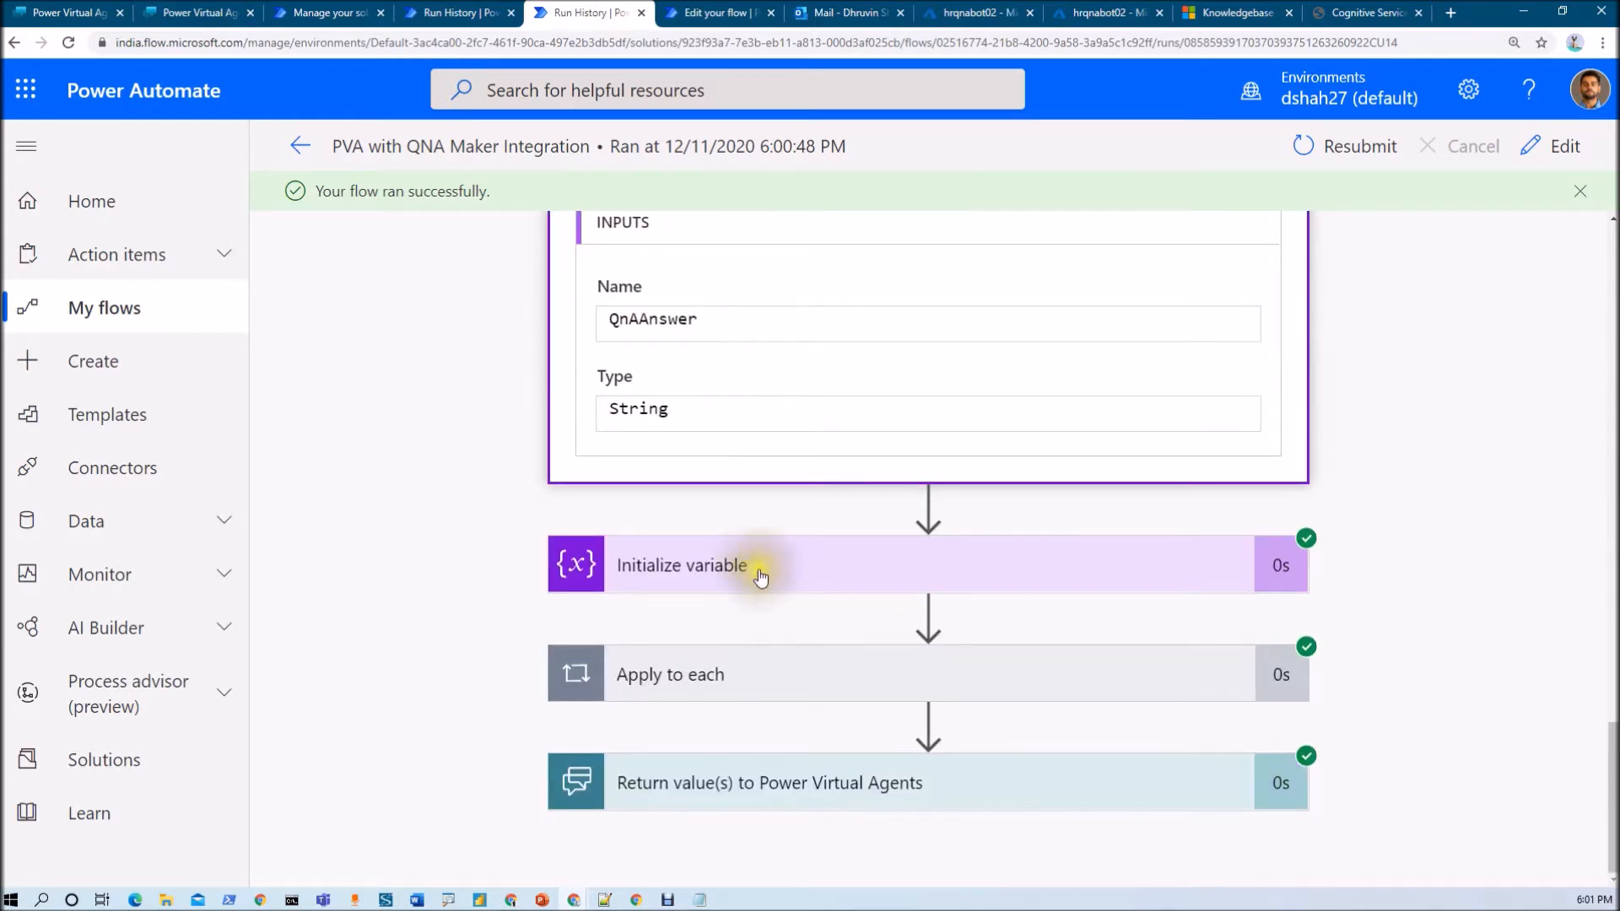
pyautogui.click(759, 567)
pyautogui.scroll(-3, 751, 706)
pyautogui.click(751, 665)
pyautogui.scroll(-4, 751, 667)
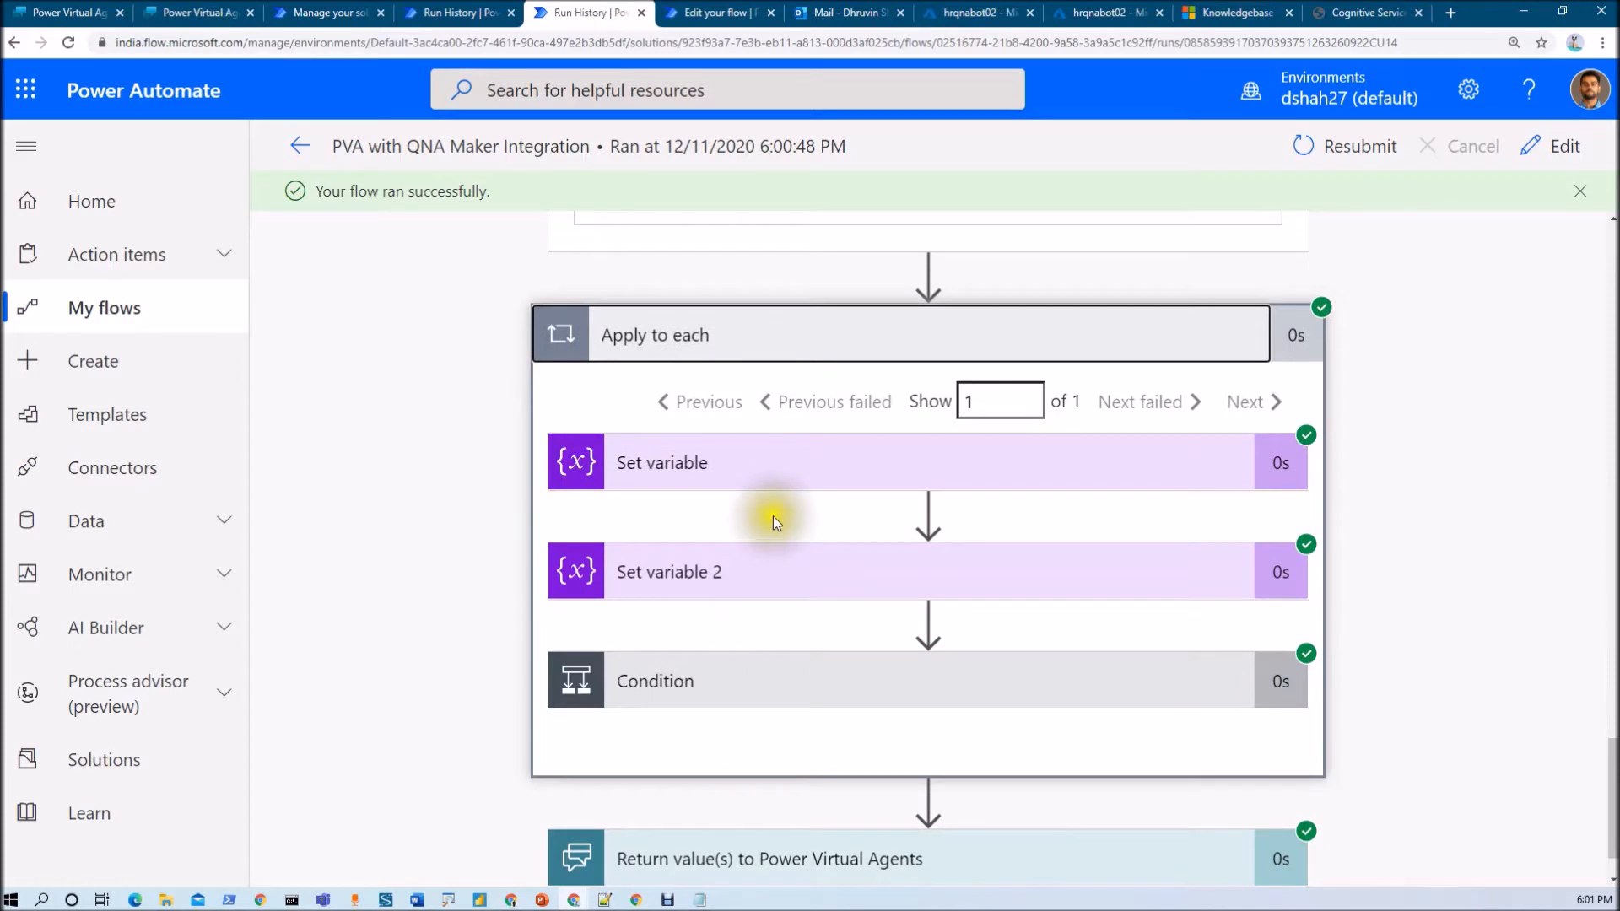
# Check the Condition's expression result and the Score value assigned by Set variable 2 in the run.
pyautogui.click(759, 675)
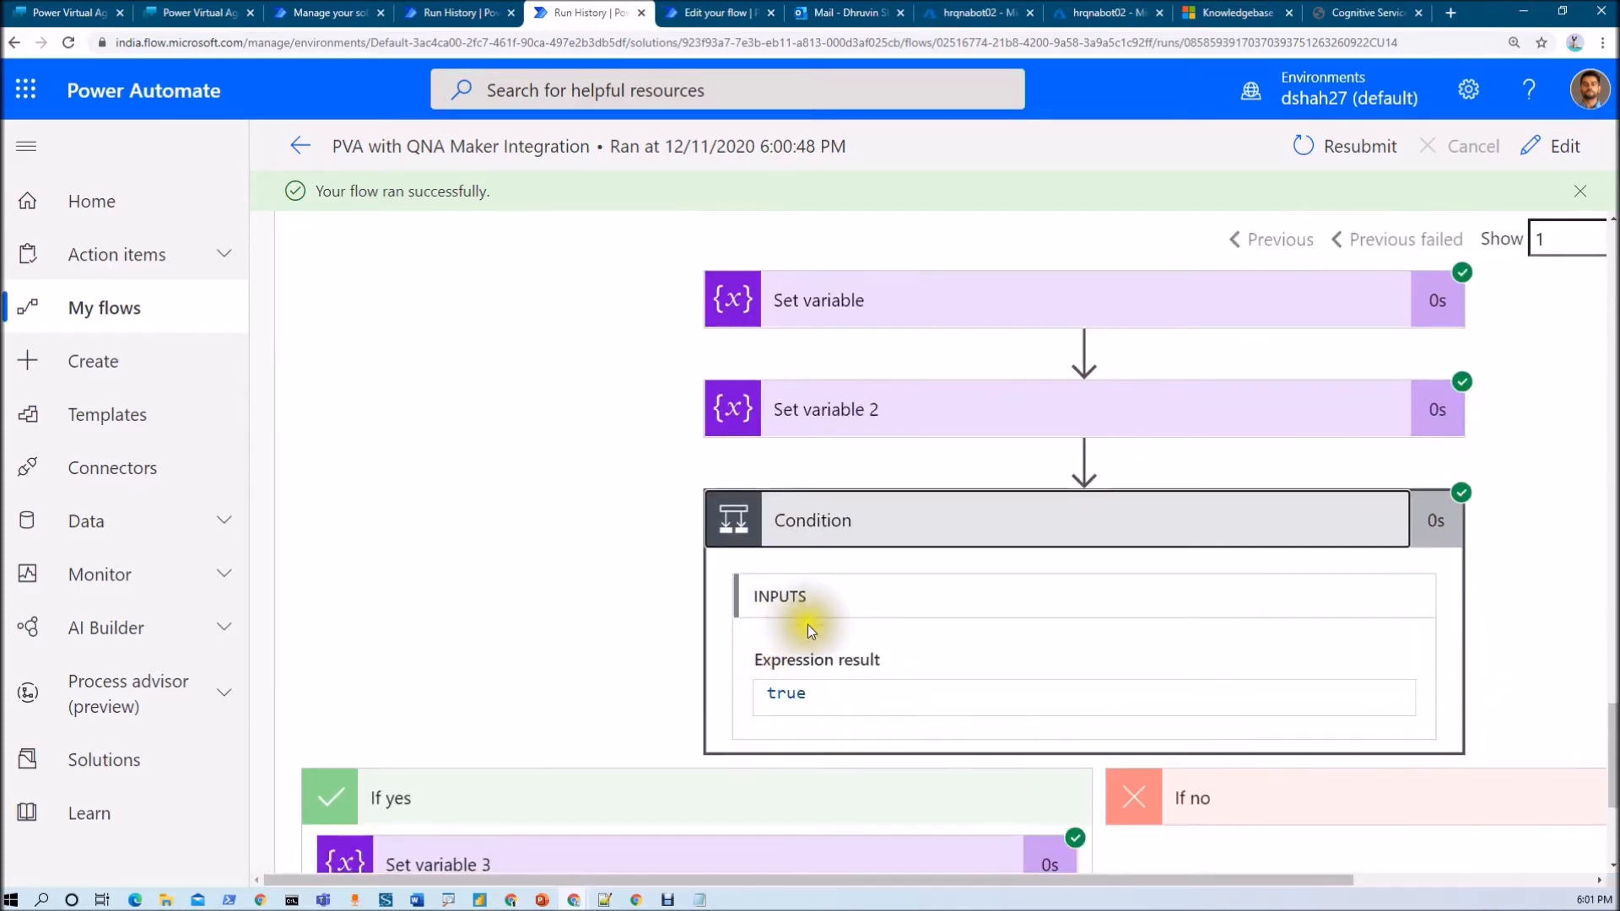
pyautogui.click(907, 411)
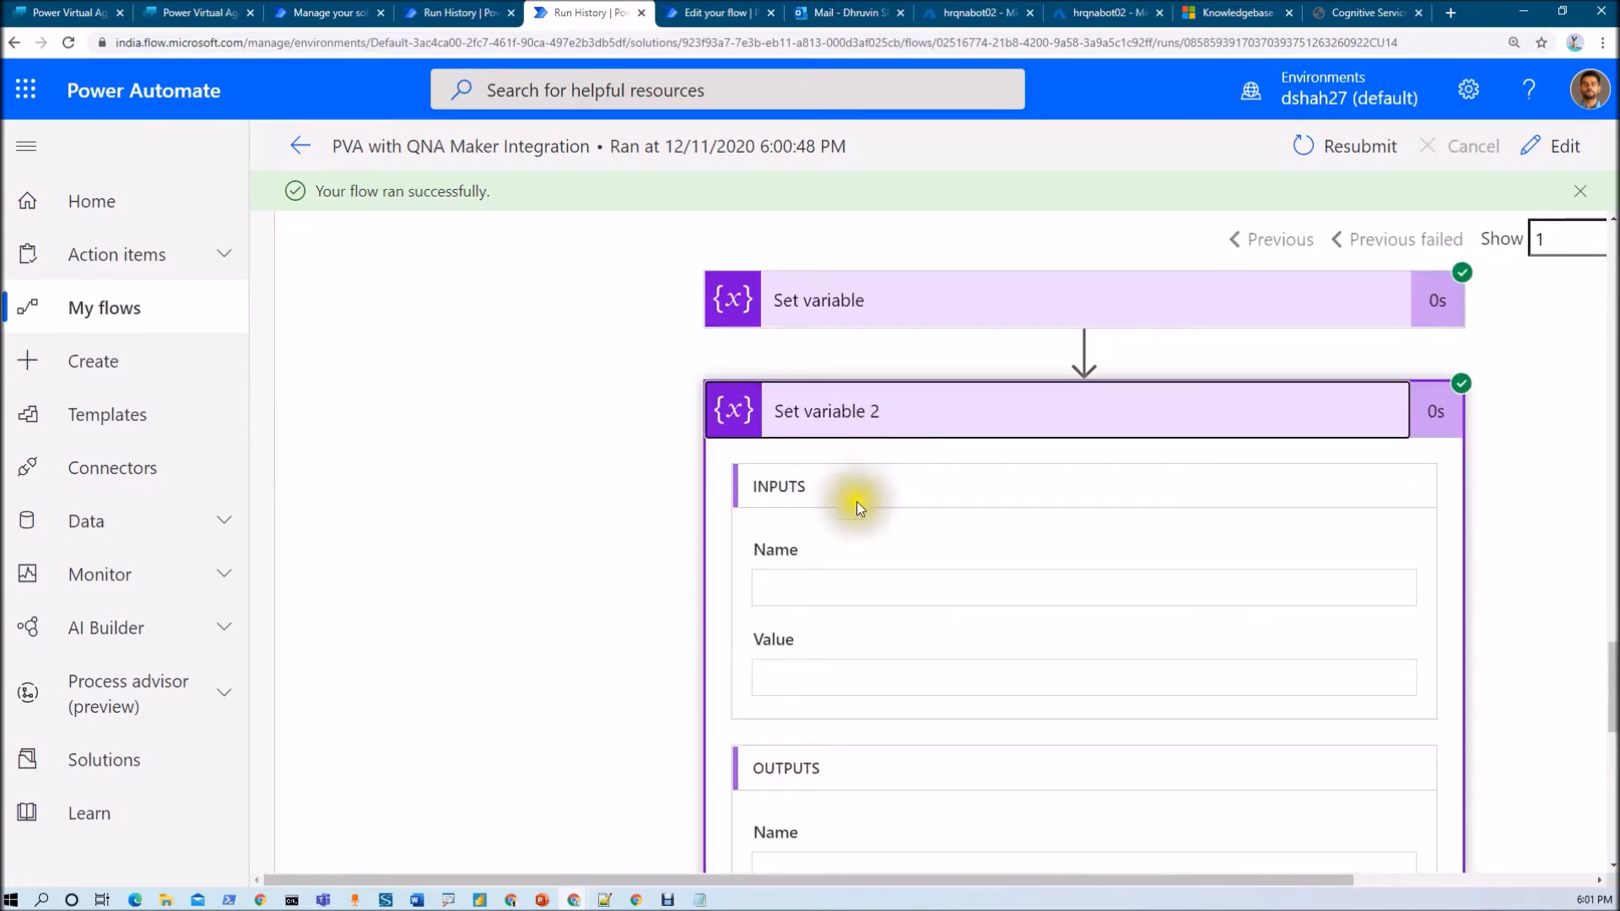
pyautogui.scroll(-4, 854, 653)
pyautogui.scroll(-3, 915, 675)
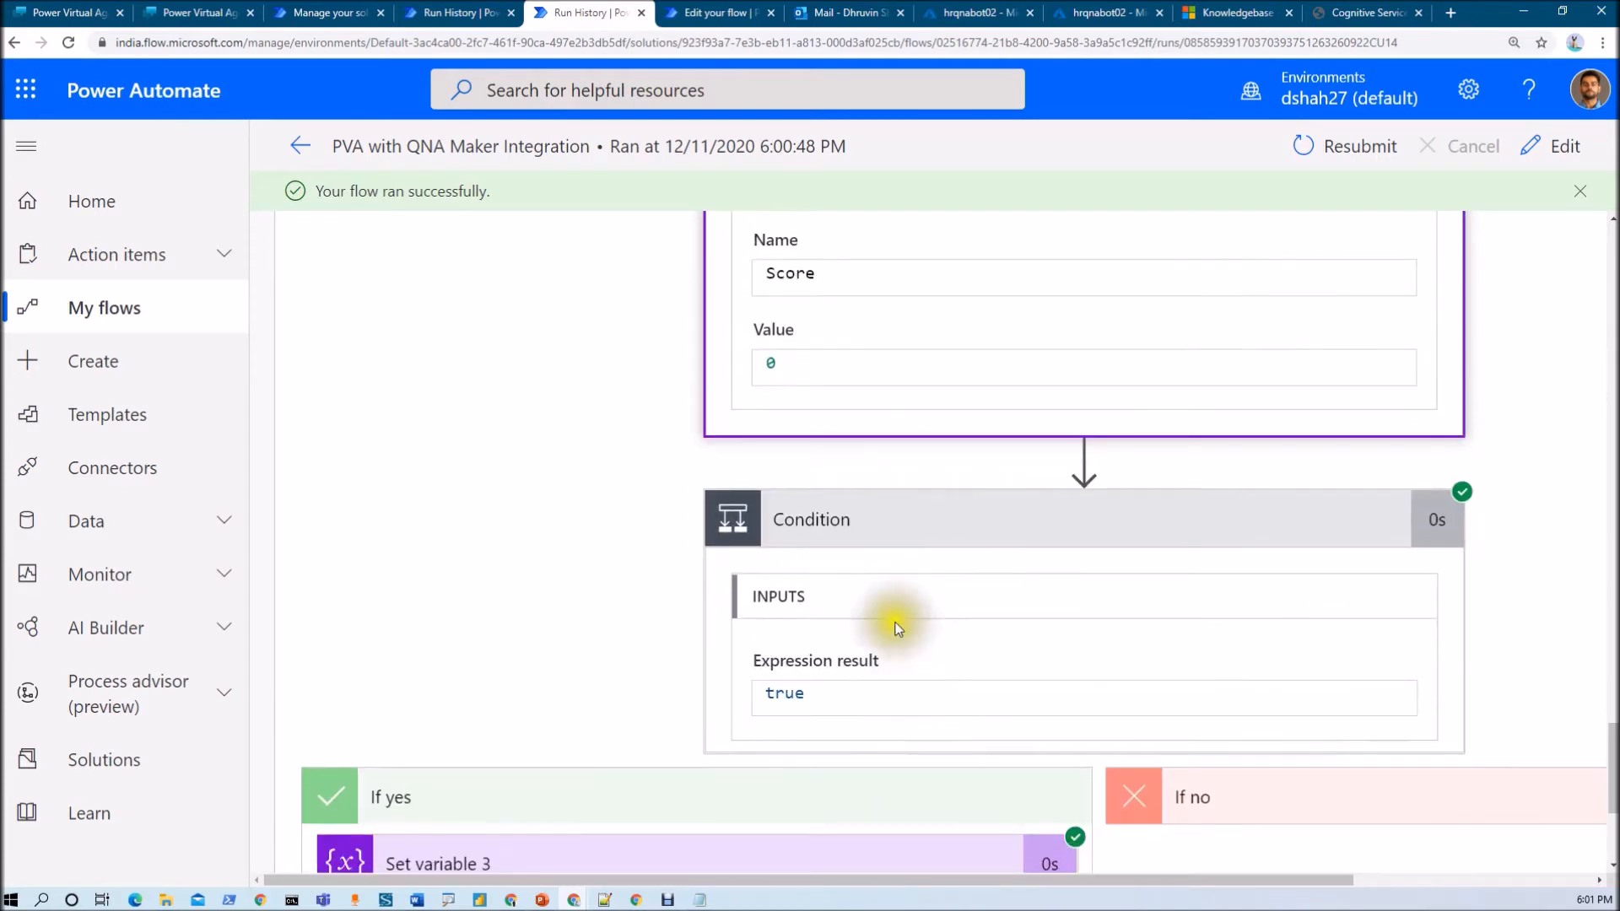
pyautogui.scroll(-4, 921, 569)
# Examine Set variable 3 in the run's If yes branch and expand the Return value(s) to Power Virtual Agents action.
pyautogui.click(743, 550)
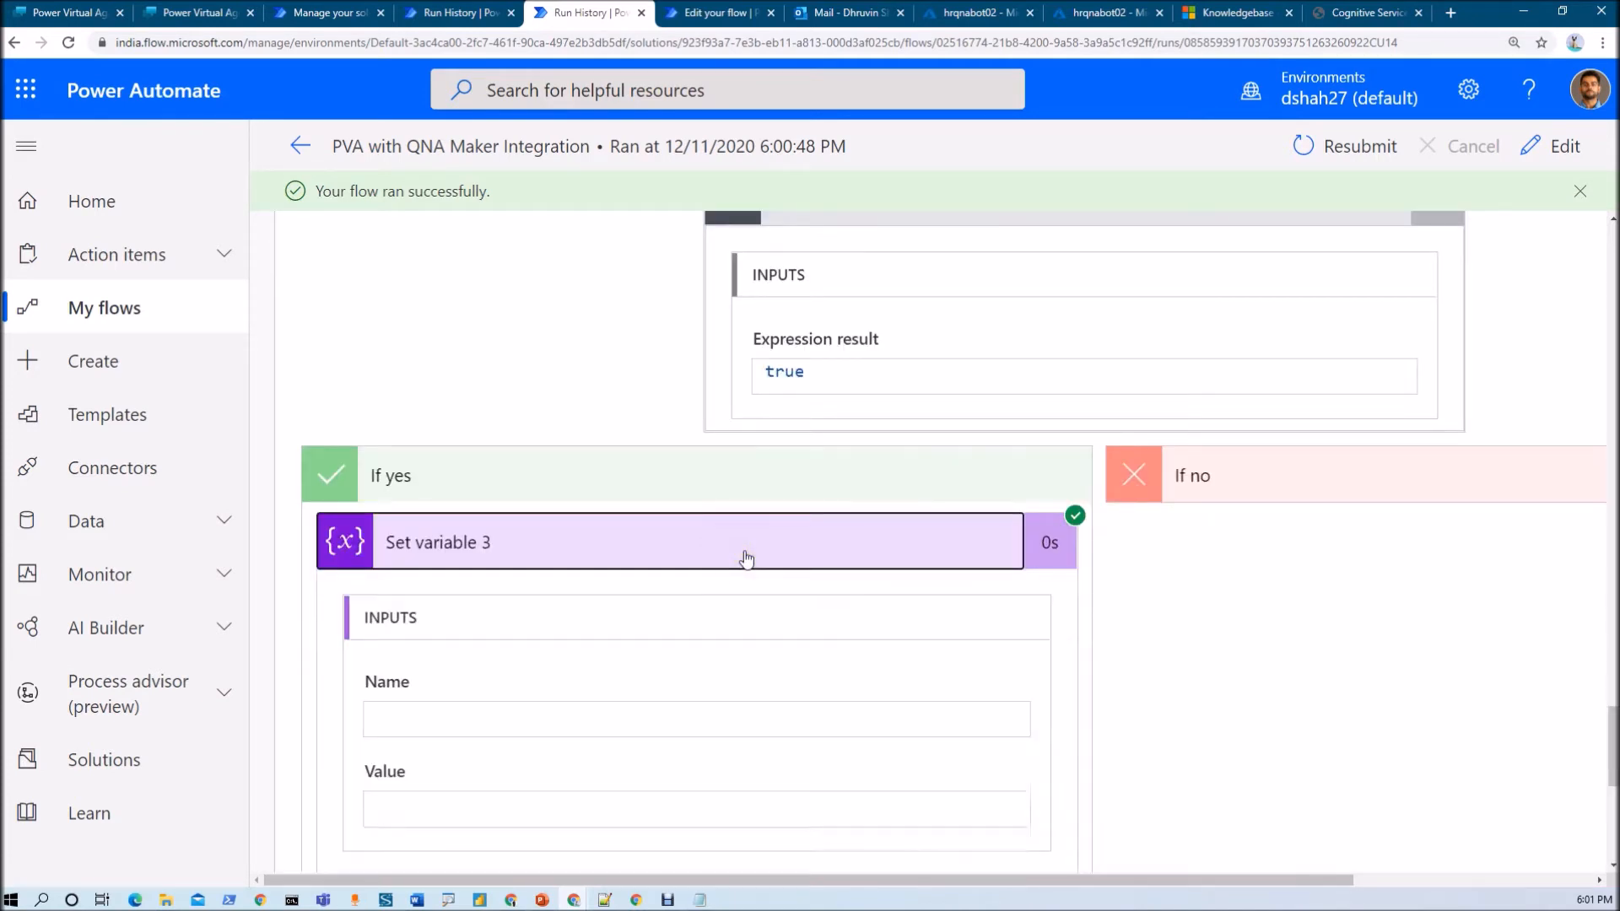
pyautogui.scroll(-3, 590, 625)
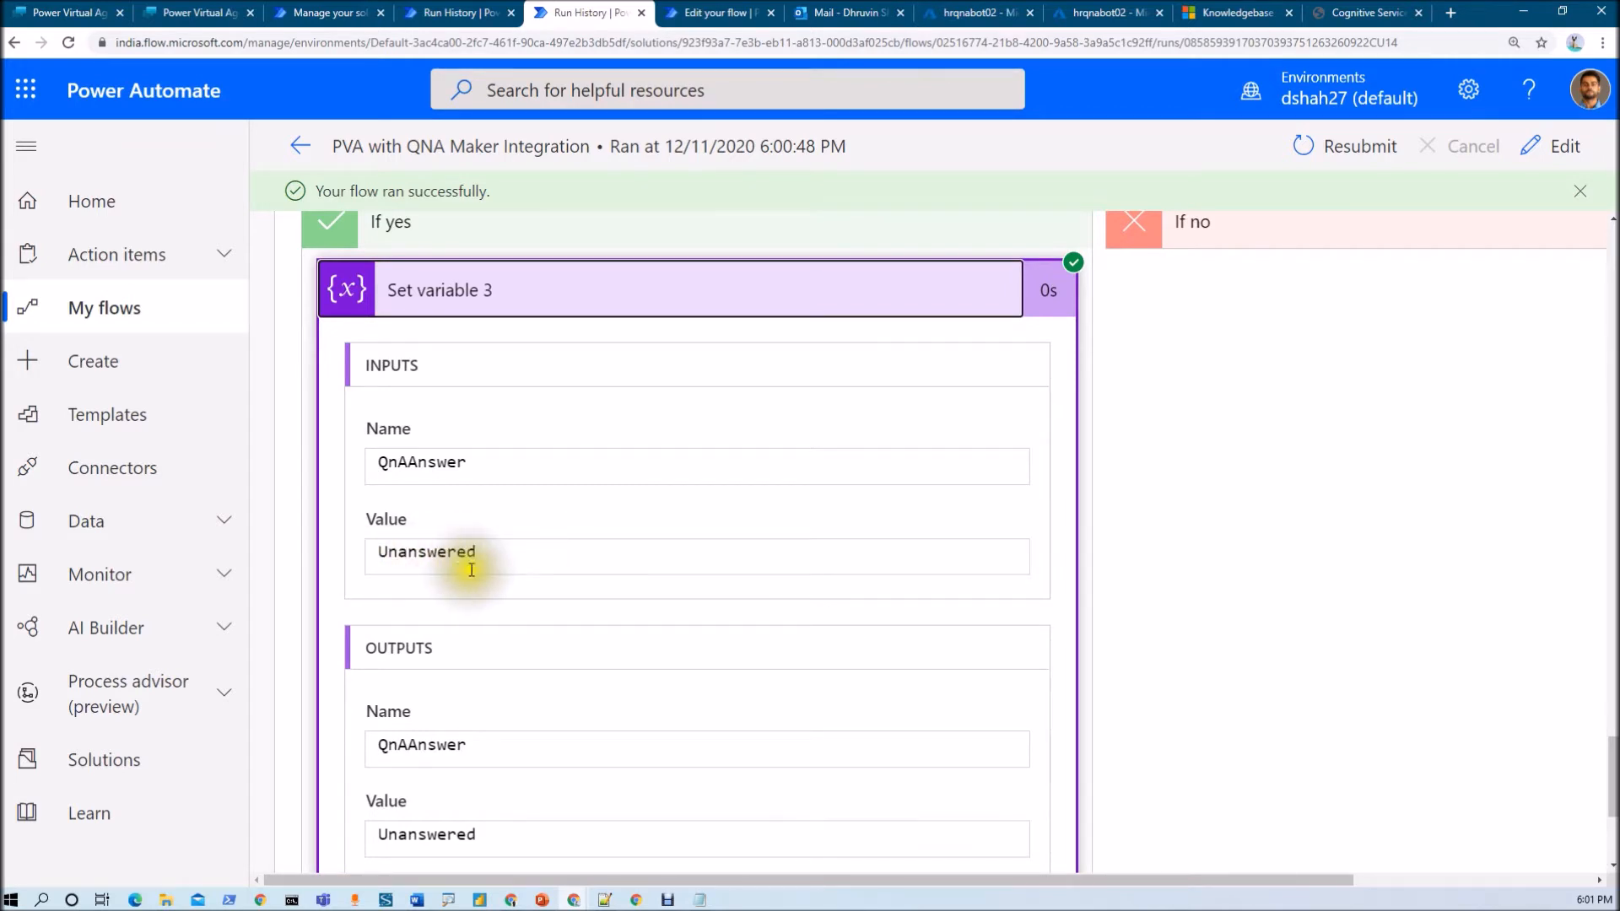
pyautogui.scroll(-4, 707, 629)
pyautogui.click(945, 774)
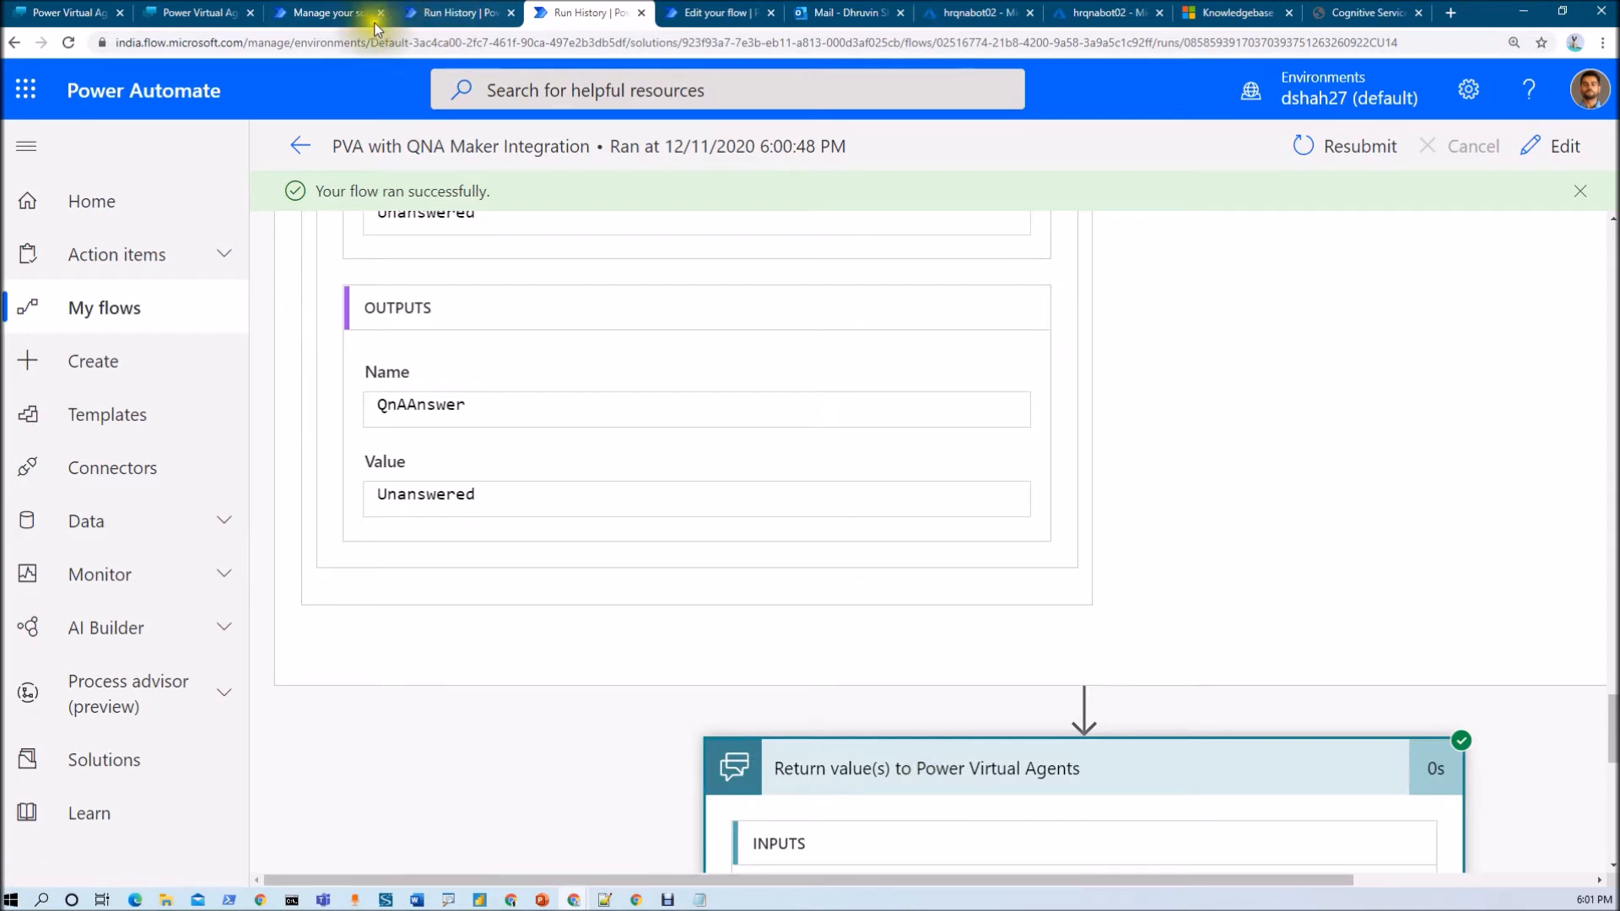
# Switch back to Power Virtual Agents and read the bot's reply in the test chat.
pyautogui.click(174, 14)
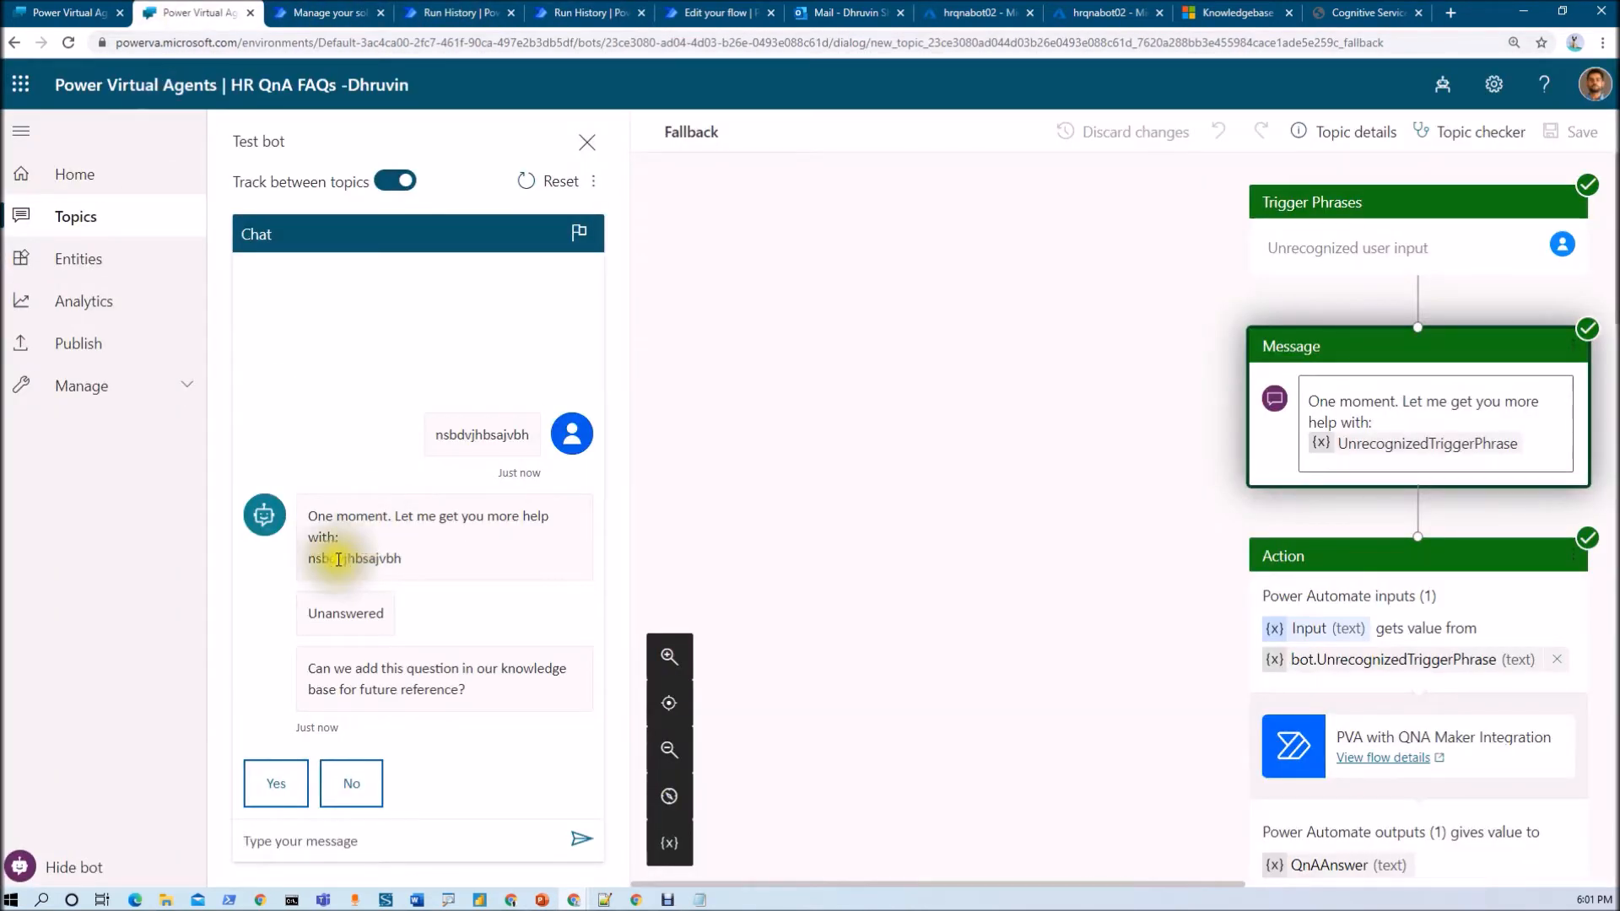
# Compare the bot's Unanswered reply with the QnAAnswer message and the condition in the Fallback topic.
pyautogui.moveTo(307, 613); pyautogui.dragTo(395, 616)
pyautogui.click(392, 613)
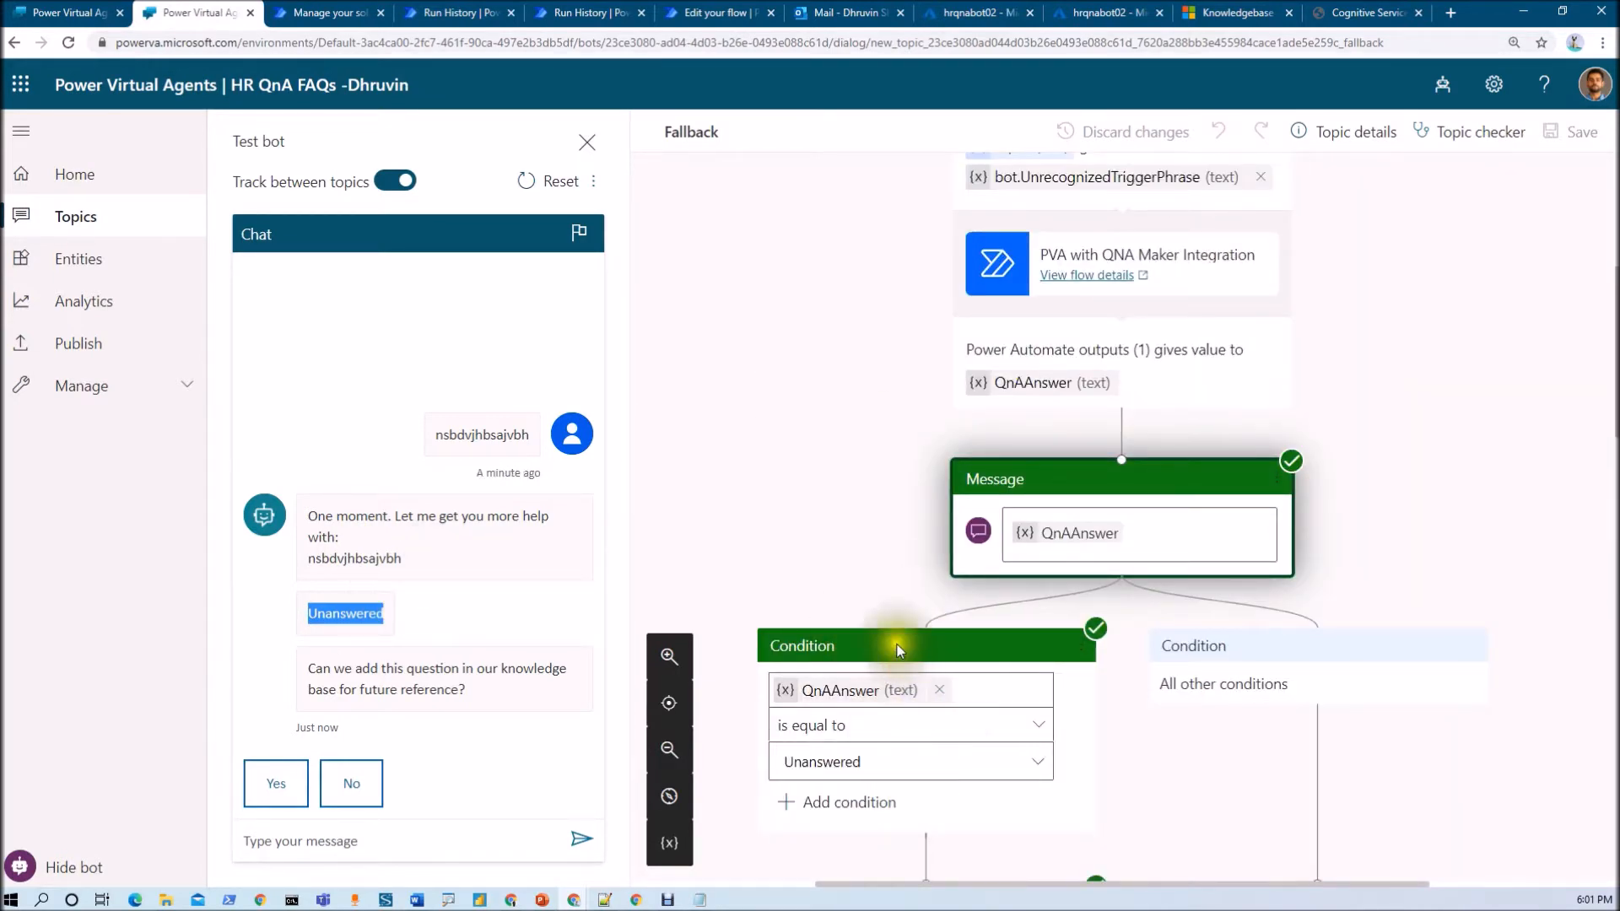
pyautogui.scroll(1, 896, 645)
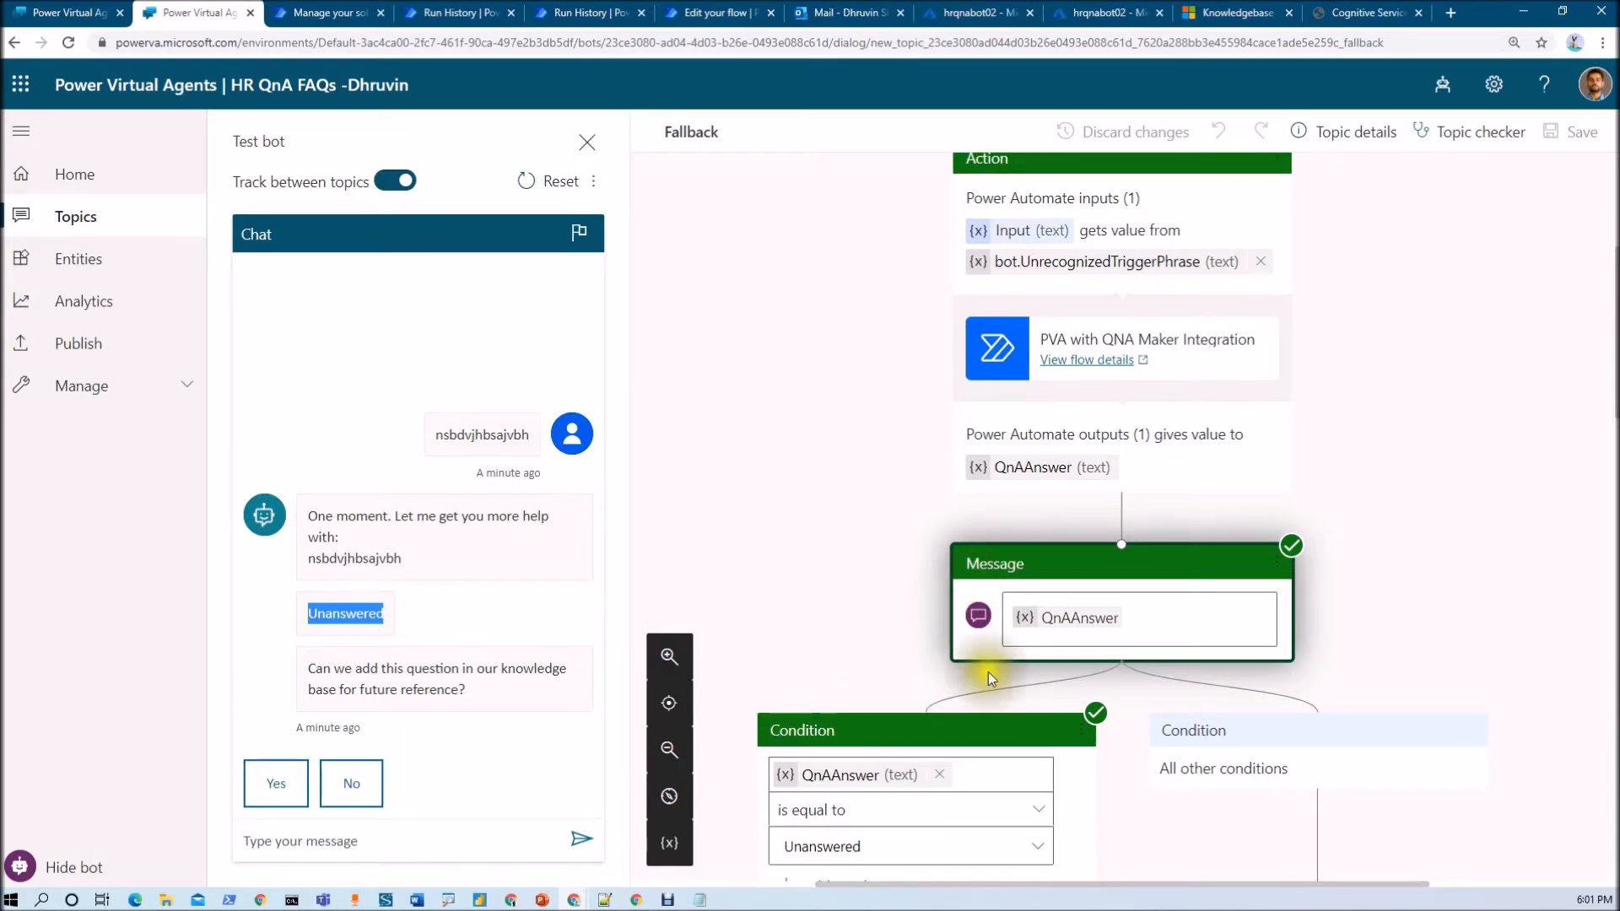
# Reset the test conversation, reopen the Fallback system topic's authoring canvas and hide the test bot.
pyautogui.click(540, 187)
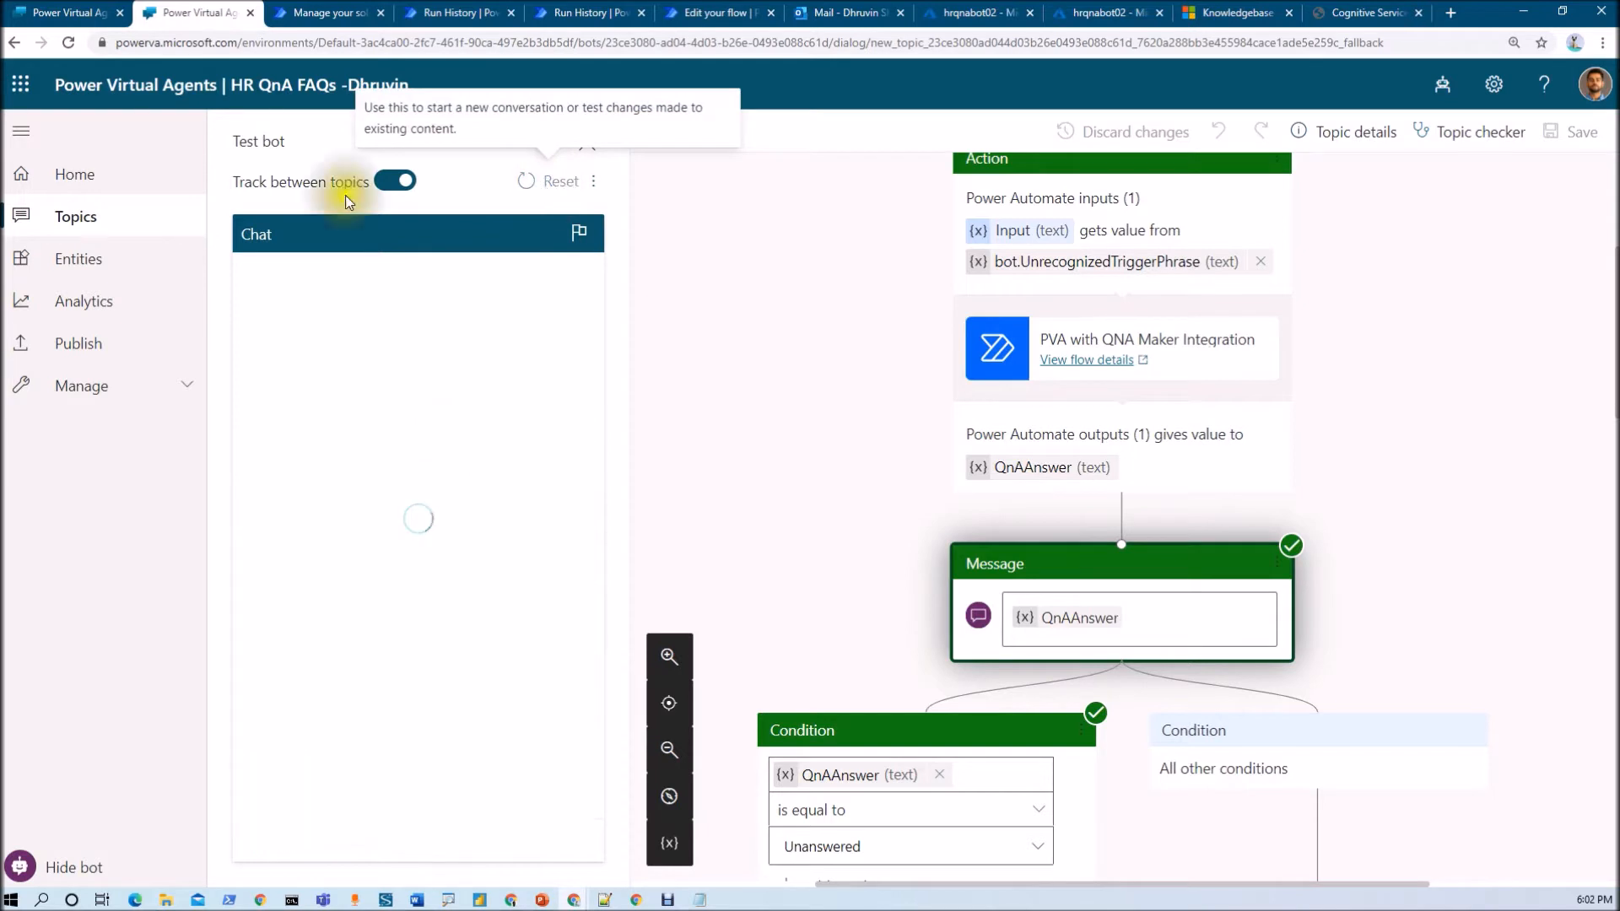
pyautogui.click(120, 267)
pyautogui.click(103, 221)
pyautogui.scroll(-3, 719, 604)
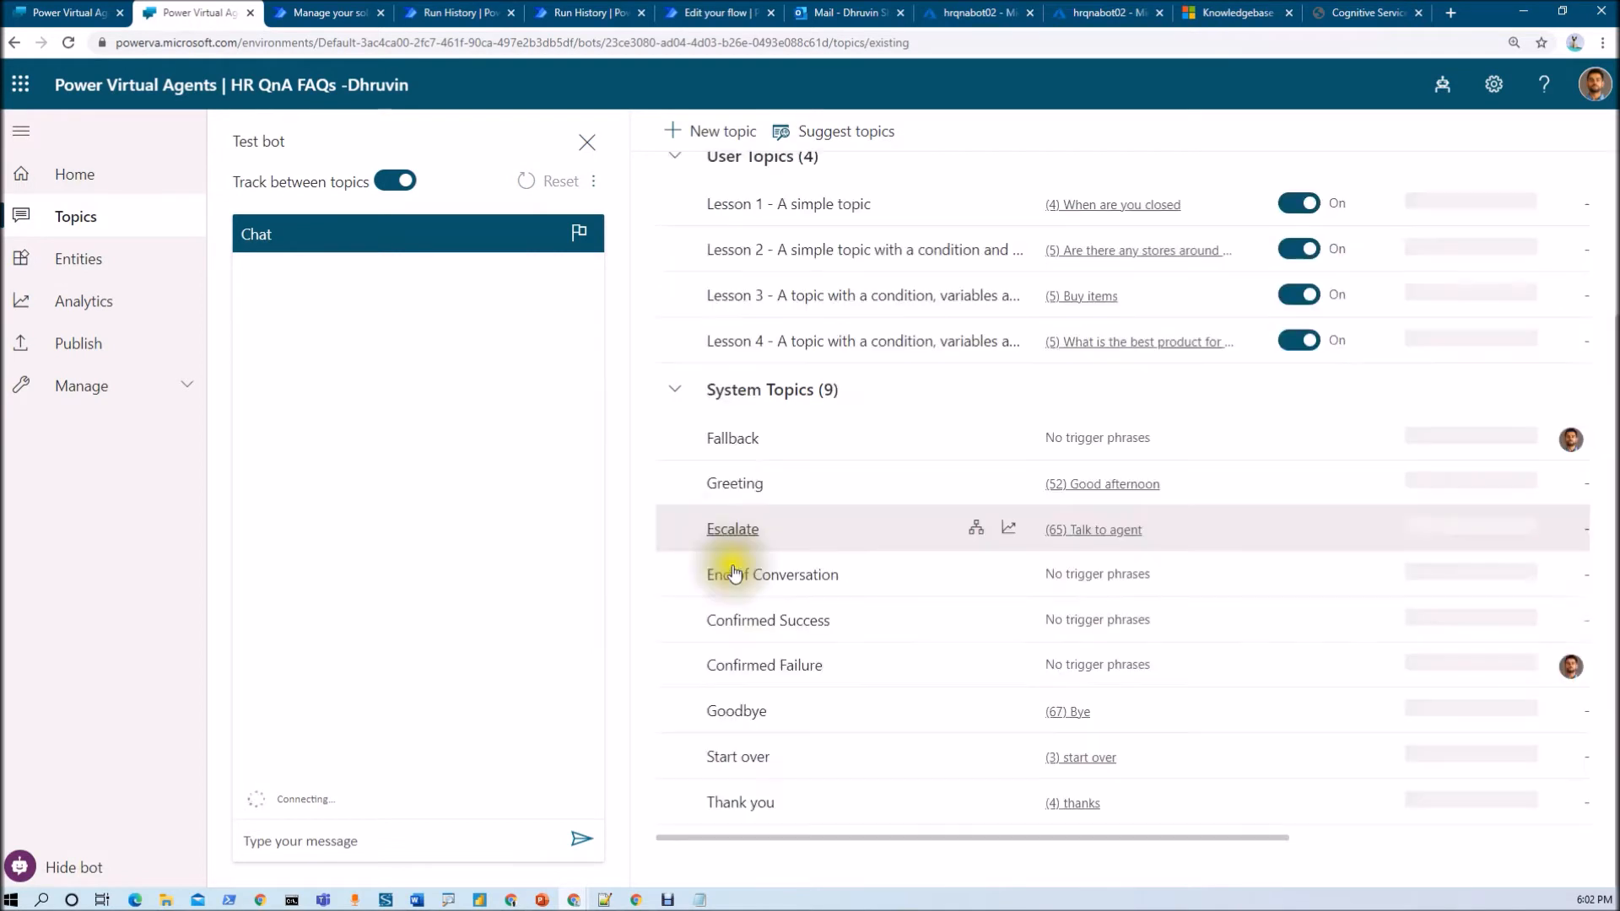
pyautogui.click(731, 439)
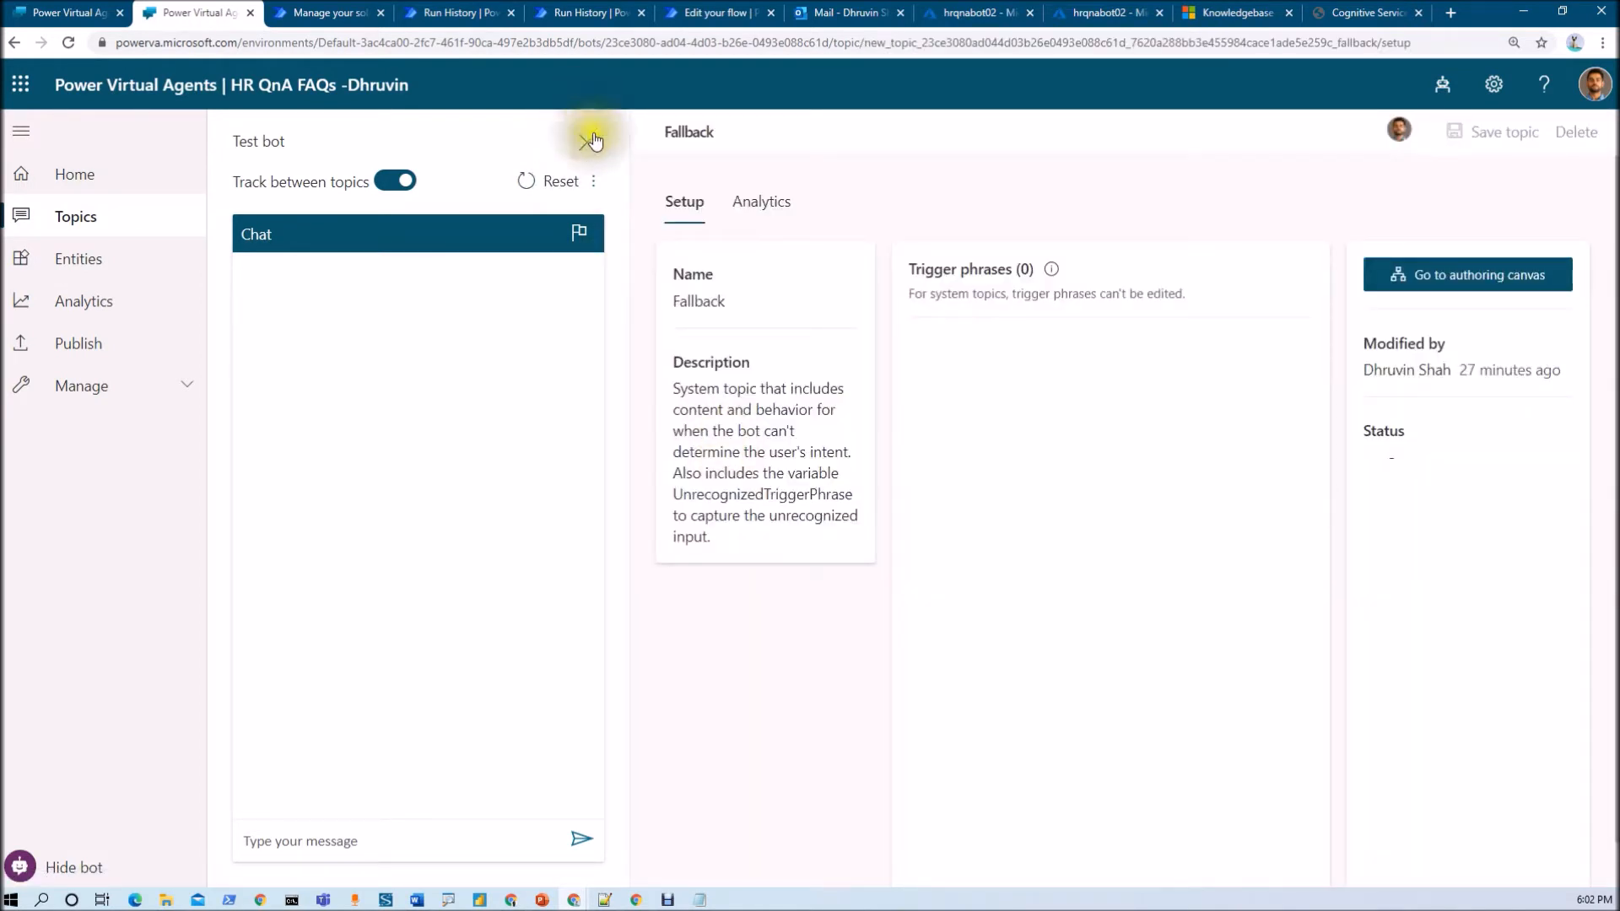
pyautogui.click(590, 140)
pyautogui.click(1318, 277)
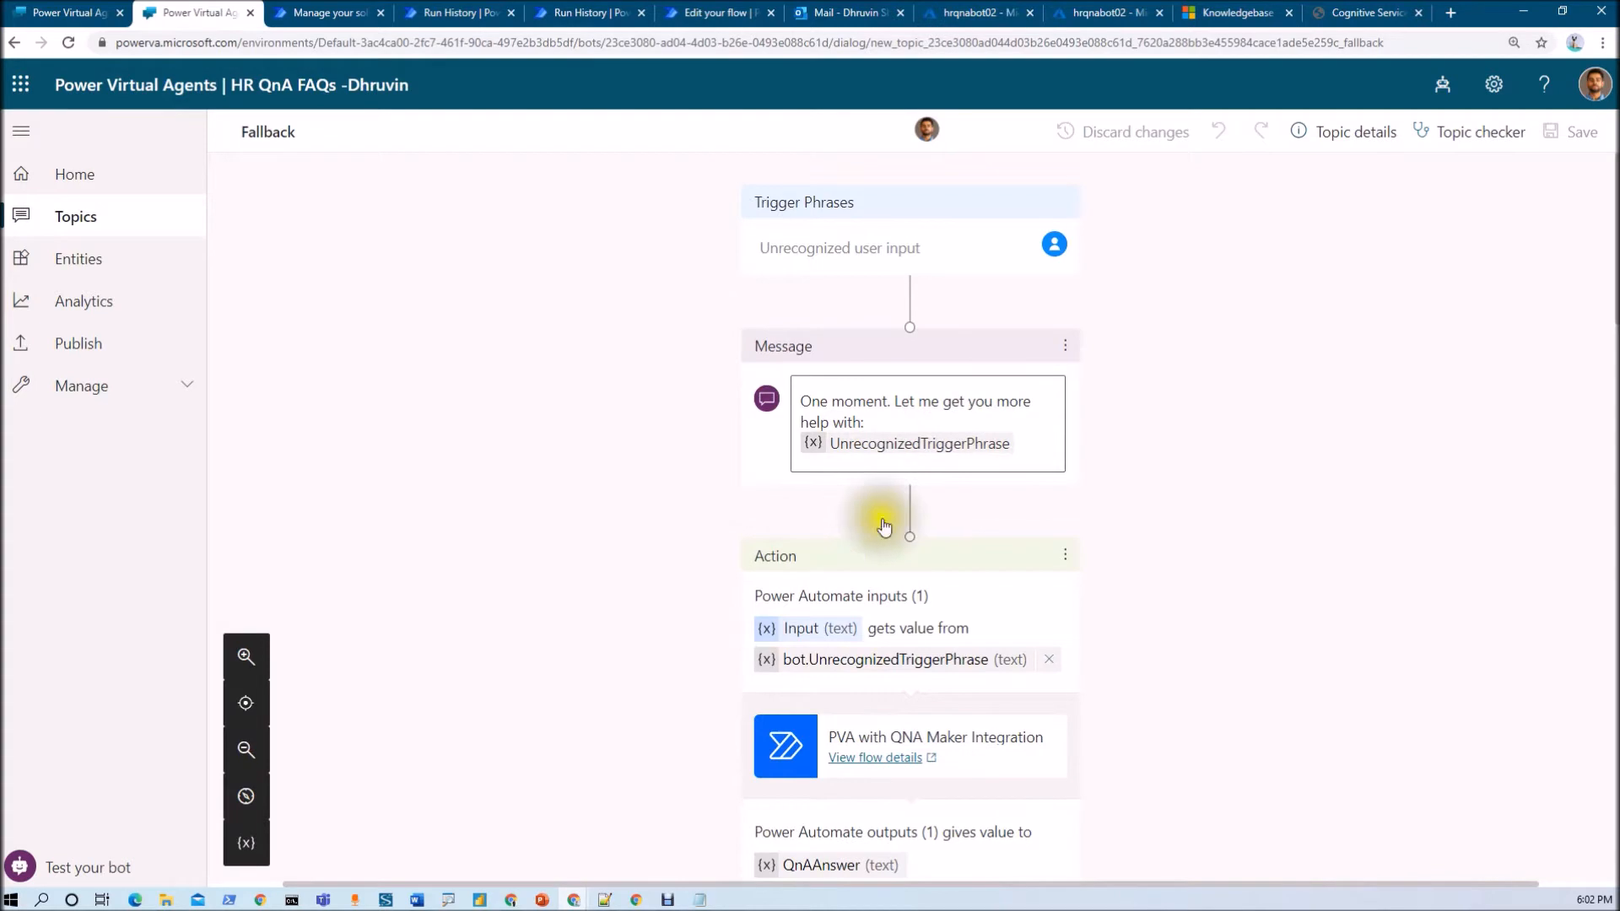
# Examine the Fallback topic's QnAAnswer message, its Unanswered condition and the question about adding to the knowledge base.
pyautogui.scroll(-3, 903, 604)
pyautogui.scroll(-1, 901, 606)
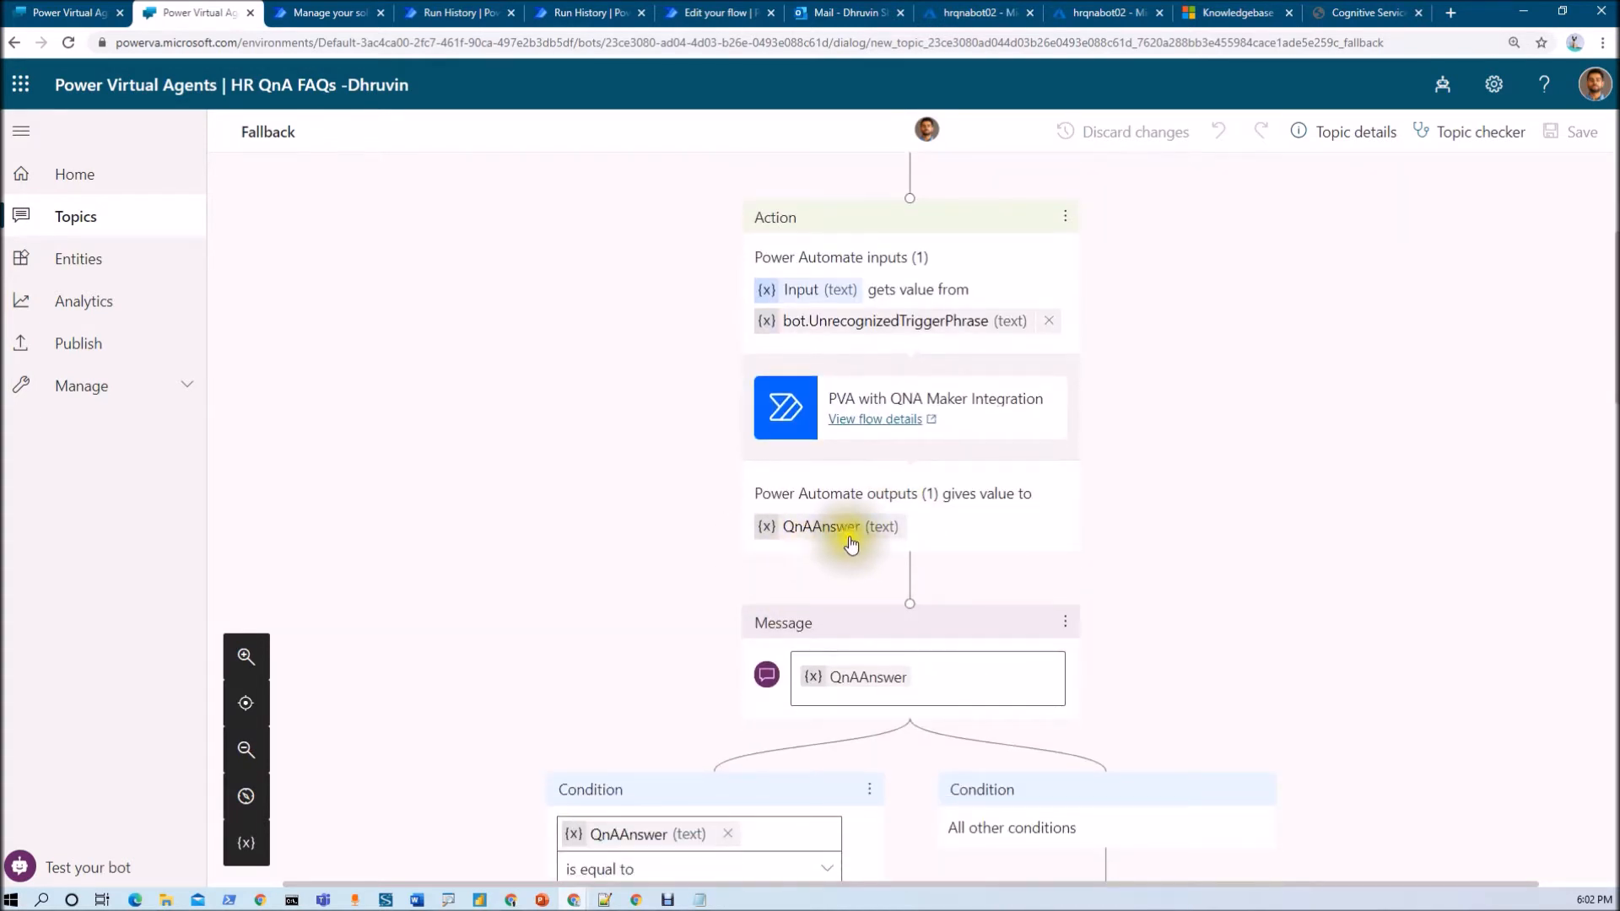
pyautogui.scroll(-2, 760, 708)
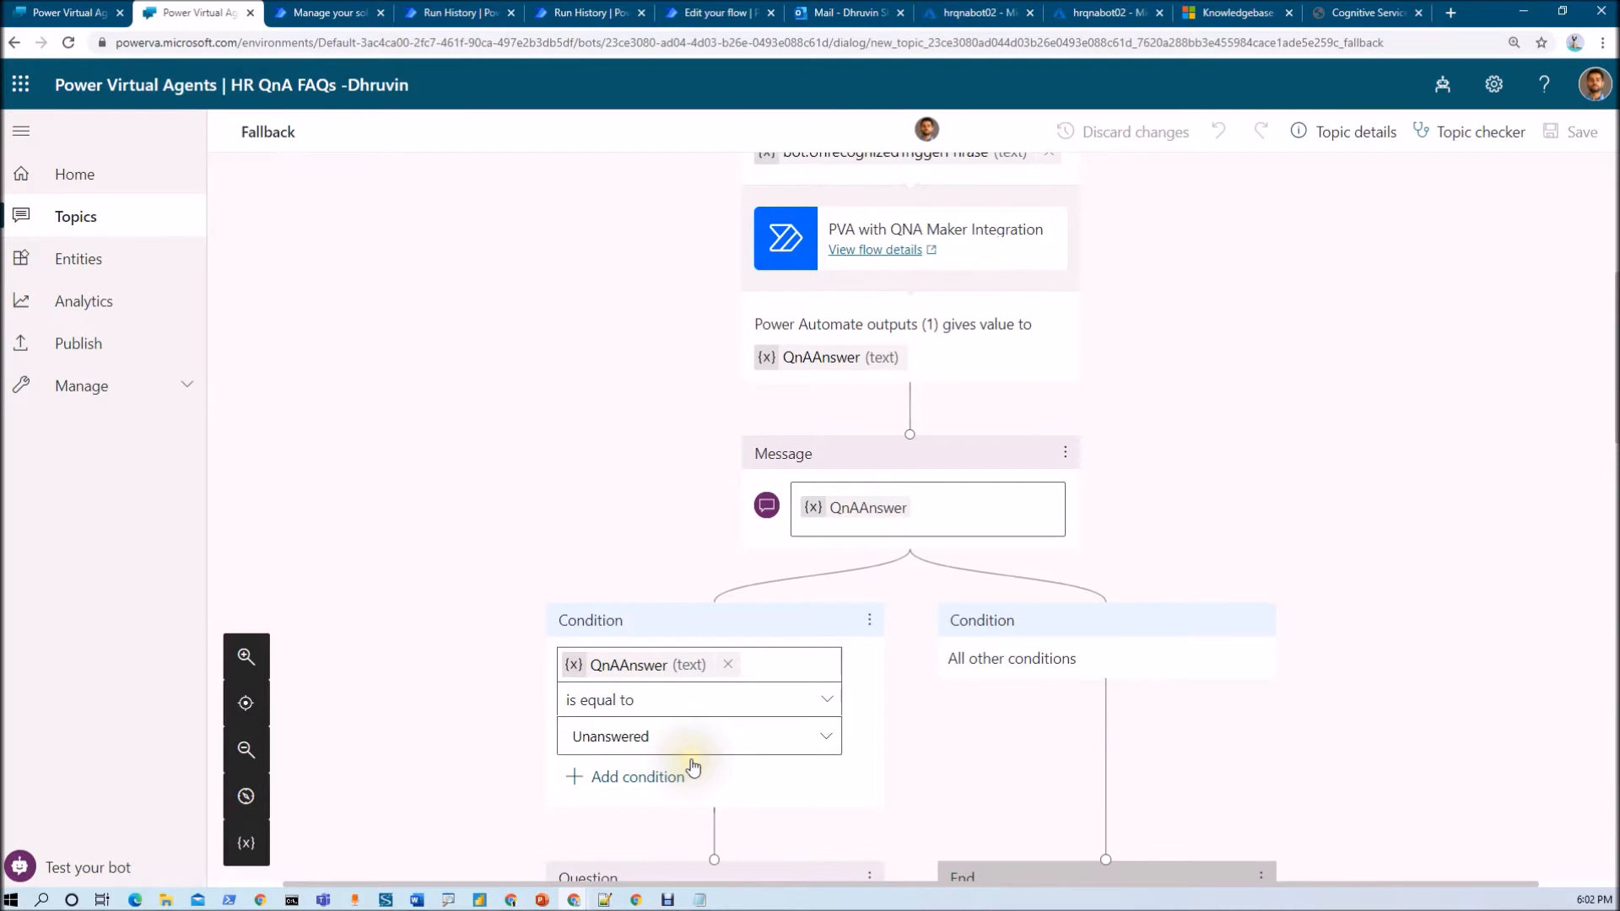
pyautogui.scroll(-2, 704, 717)
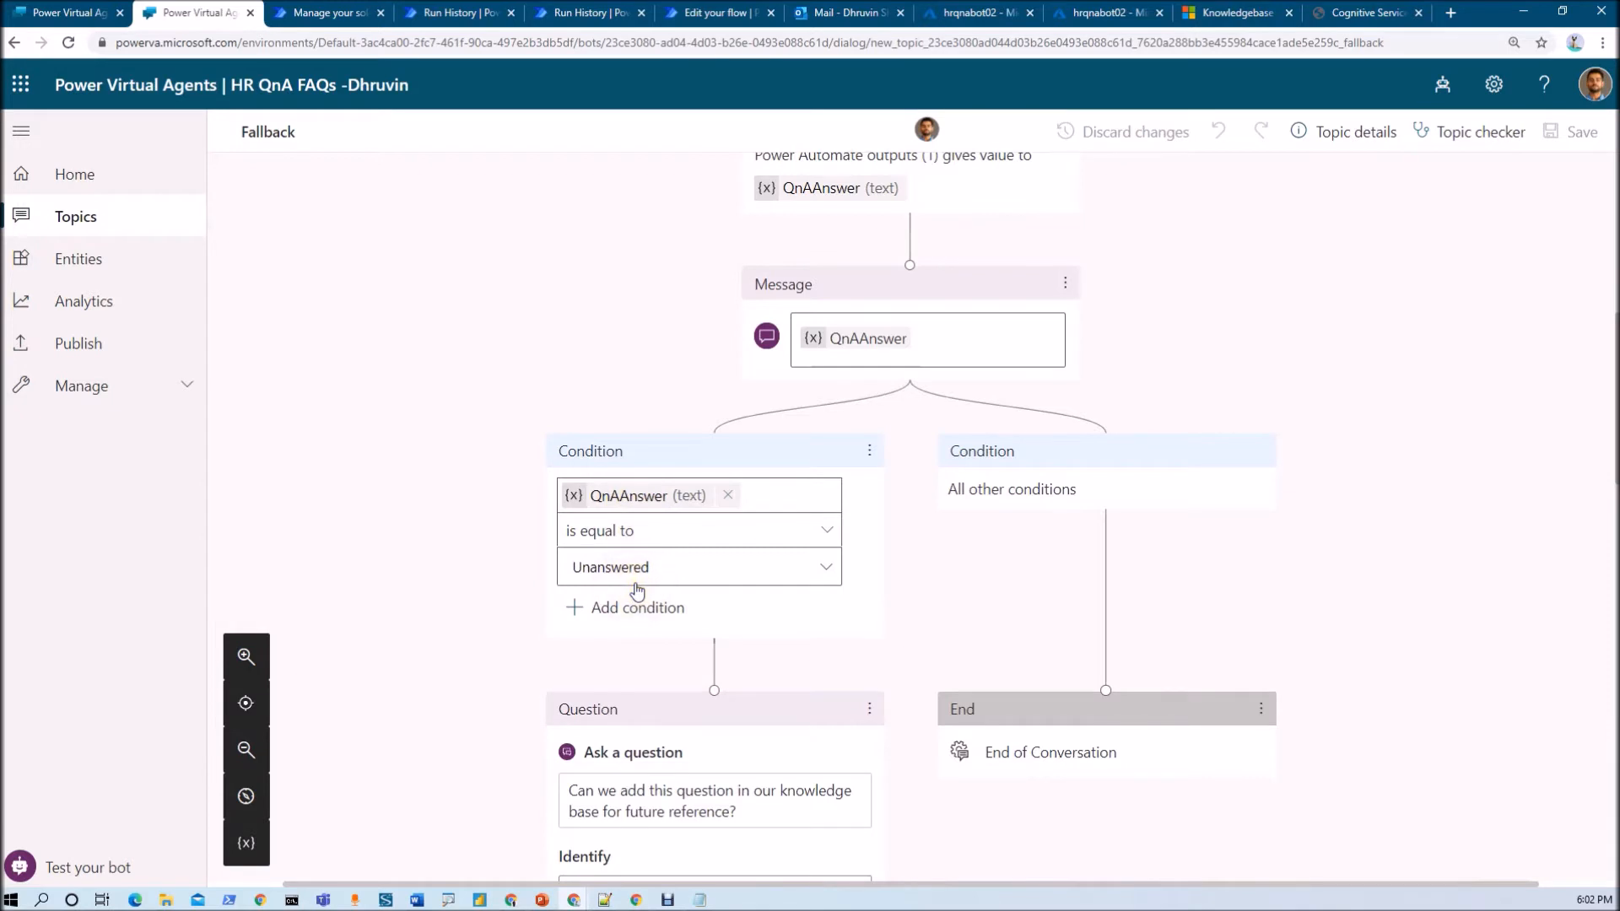
pyautogui.scroll(-2, 682, 592)
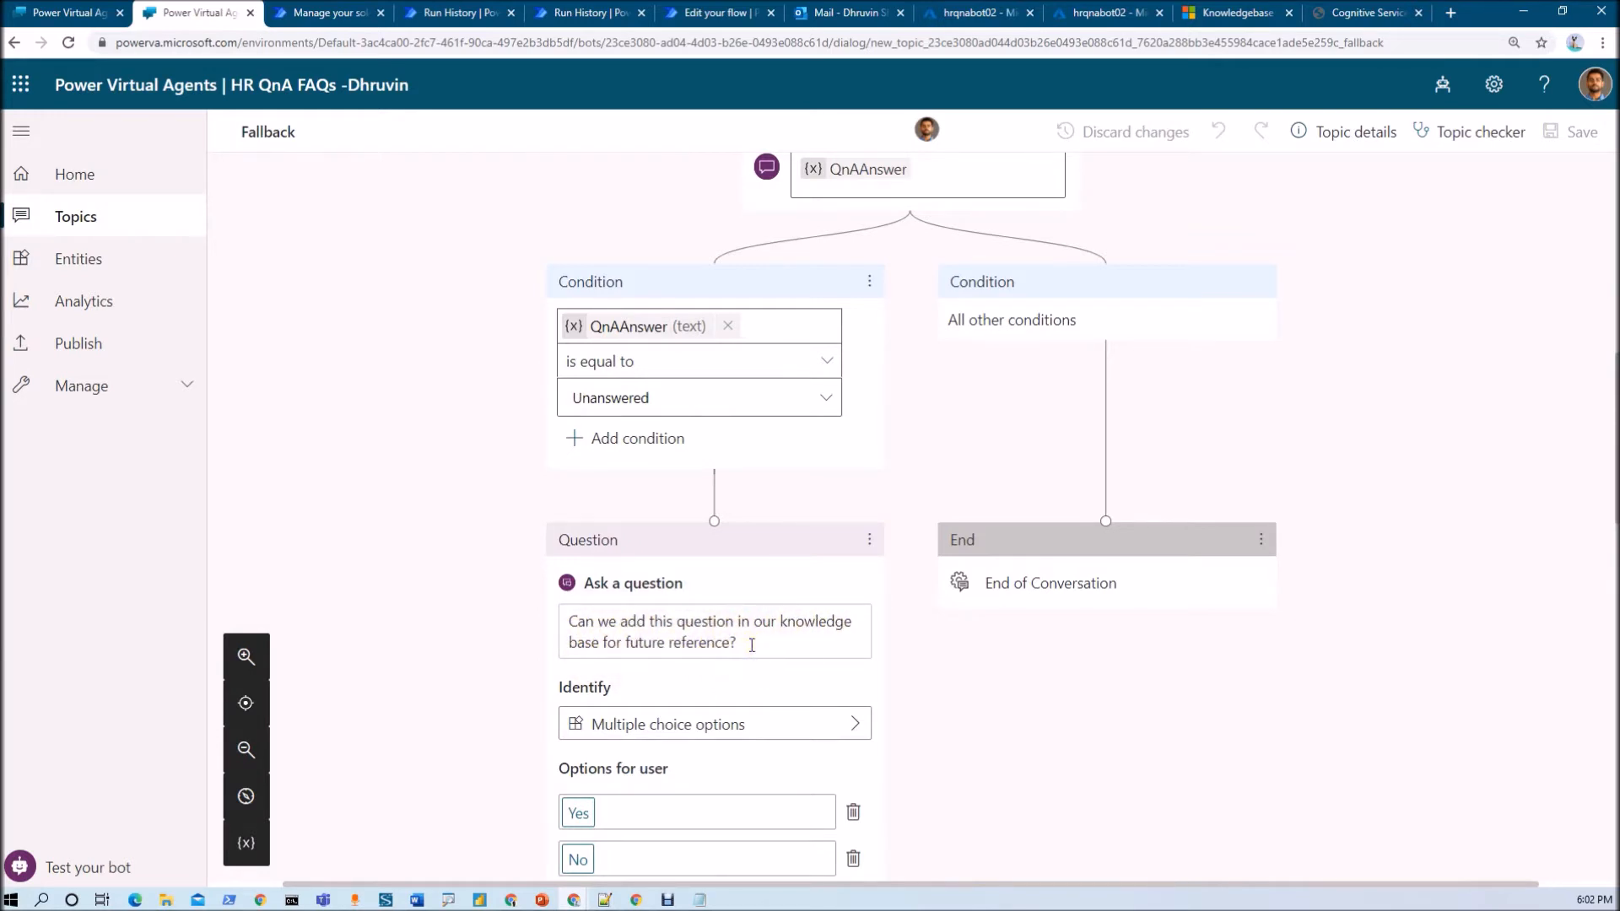
pyautogui.scroll(-2, 677, 693)
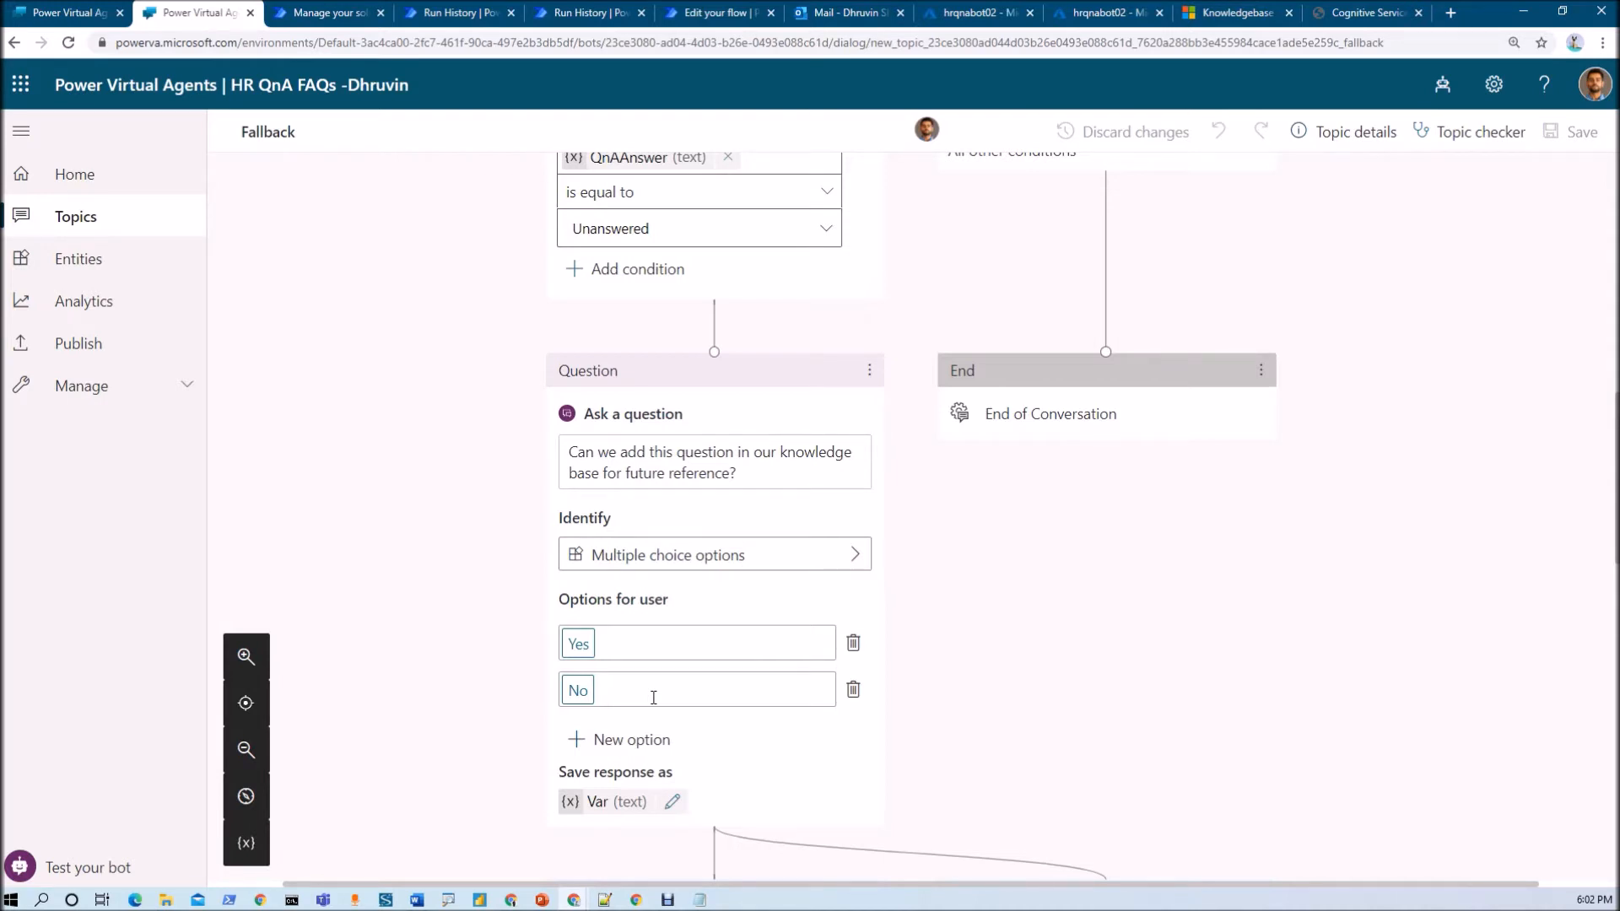
# Review the All other conditions branch and the Yes and No branches that follow the knowledge base question.
pyautogui.scroll(2, 1116, 420)
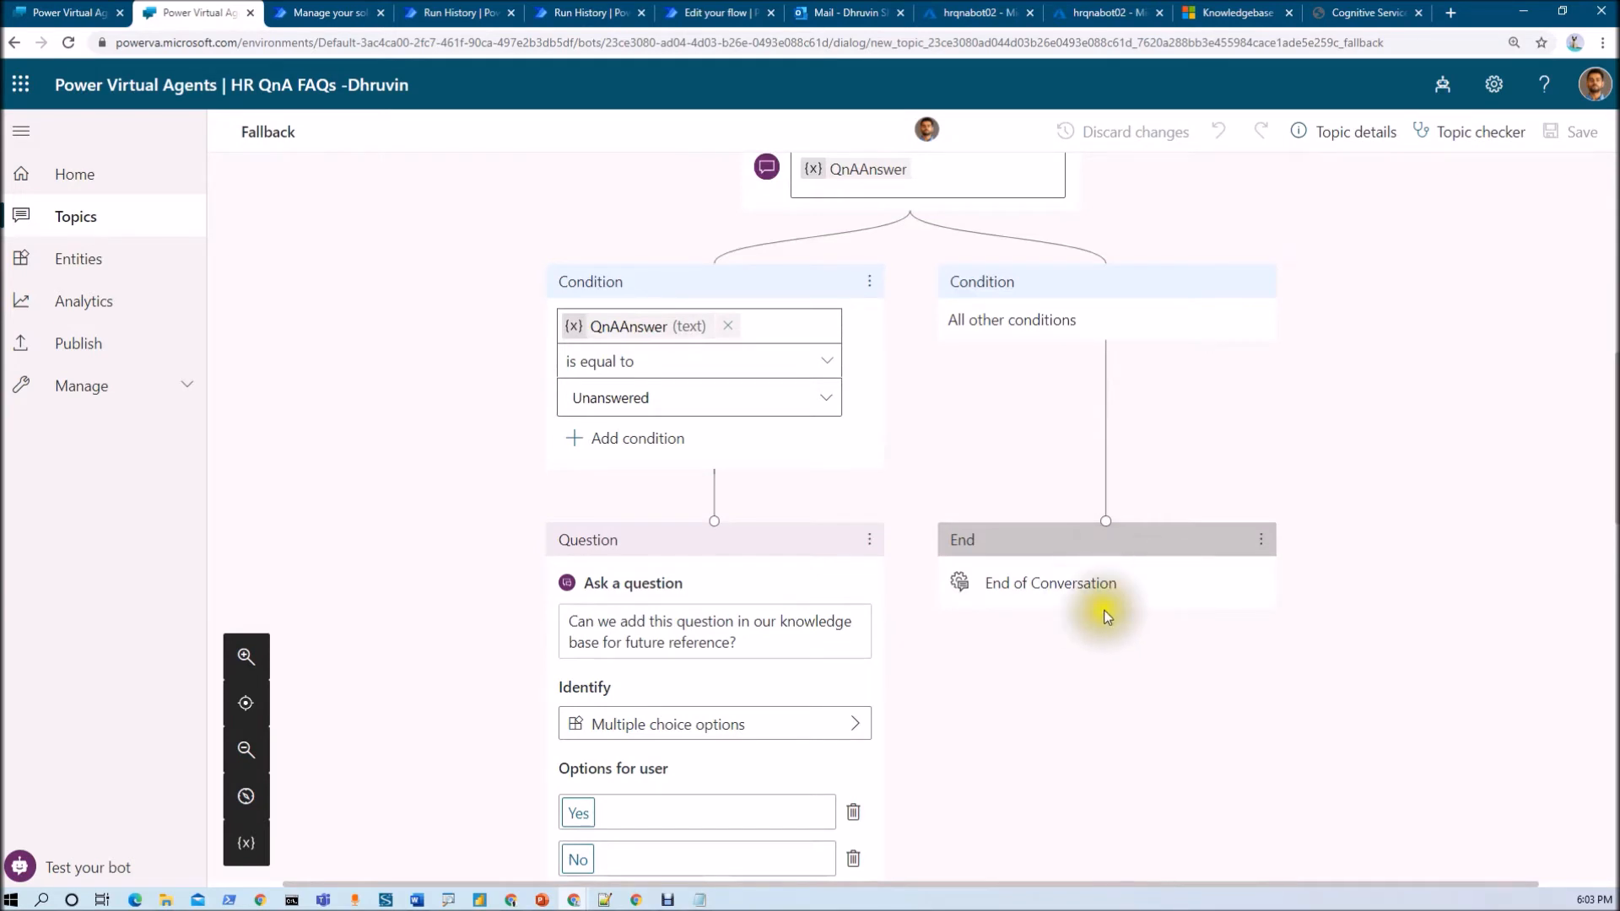
pyautogui.scroll(1, 1138, 625)
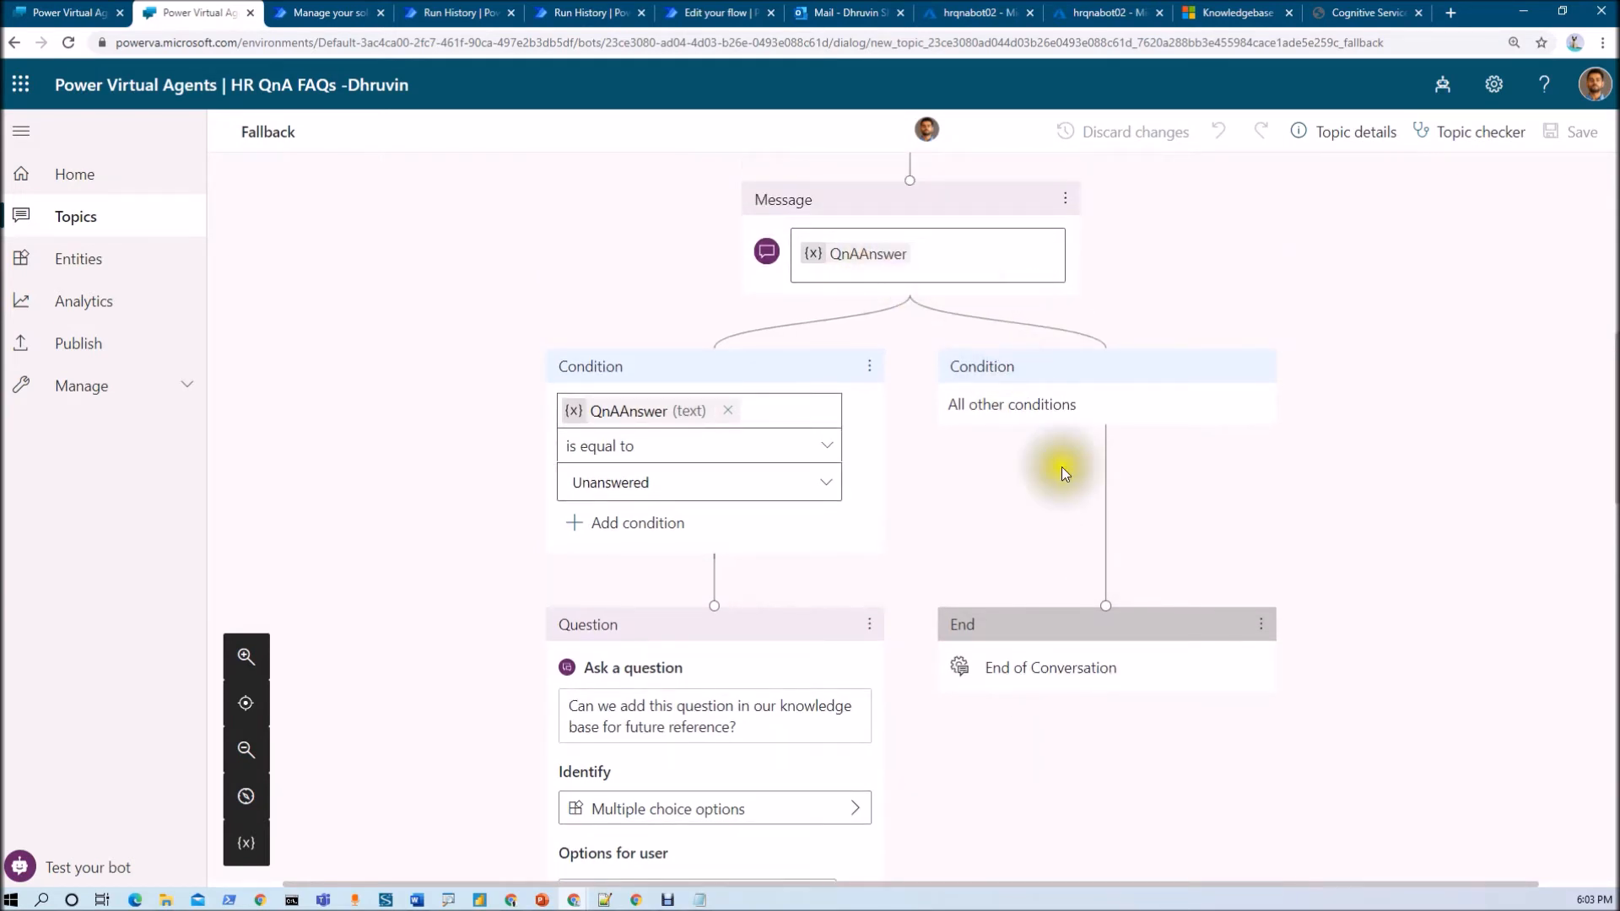
pyautogui.scroll(-4, 928, 633)
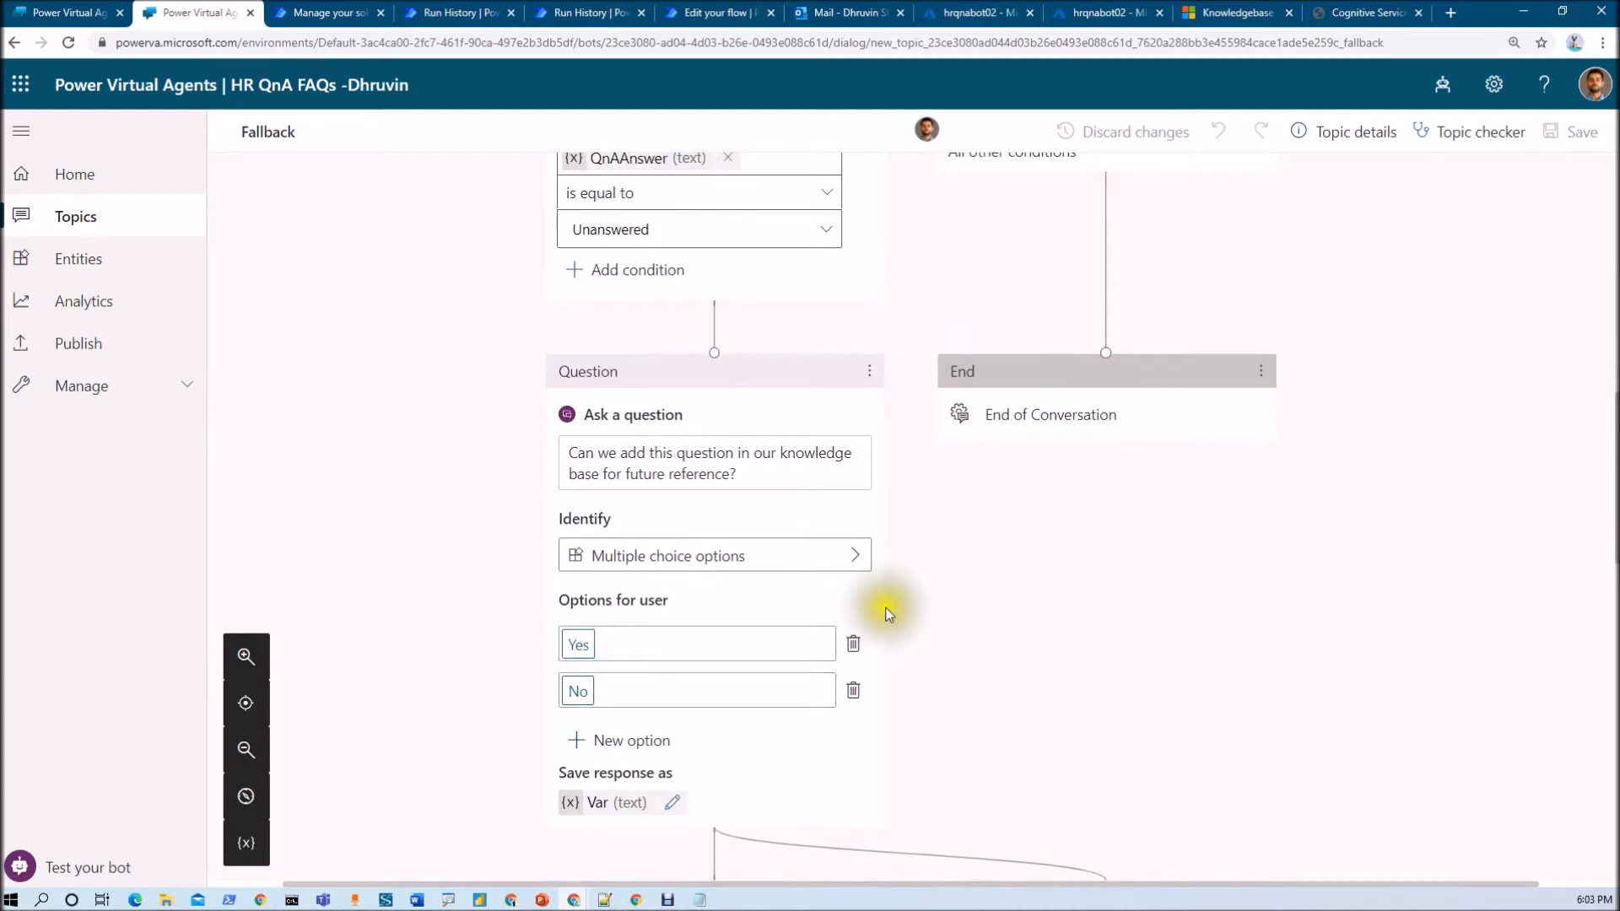
pyautogui.scroll(-2, 728, 579)
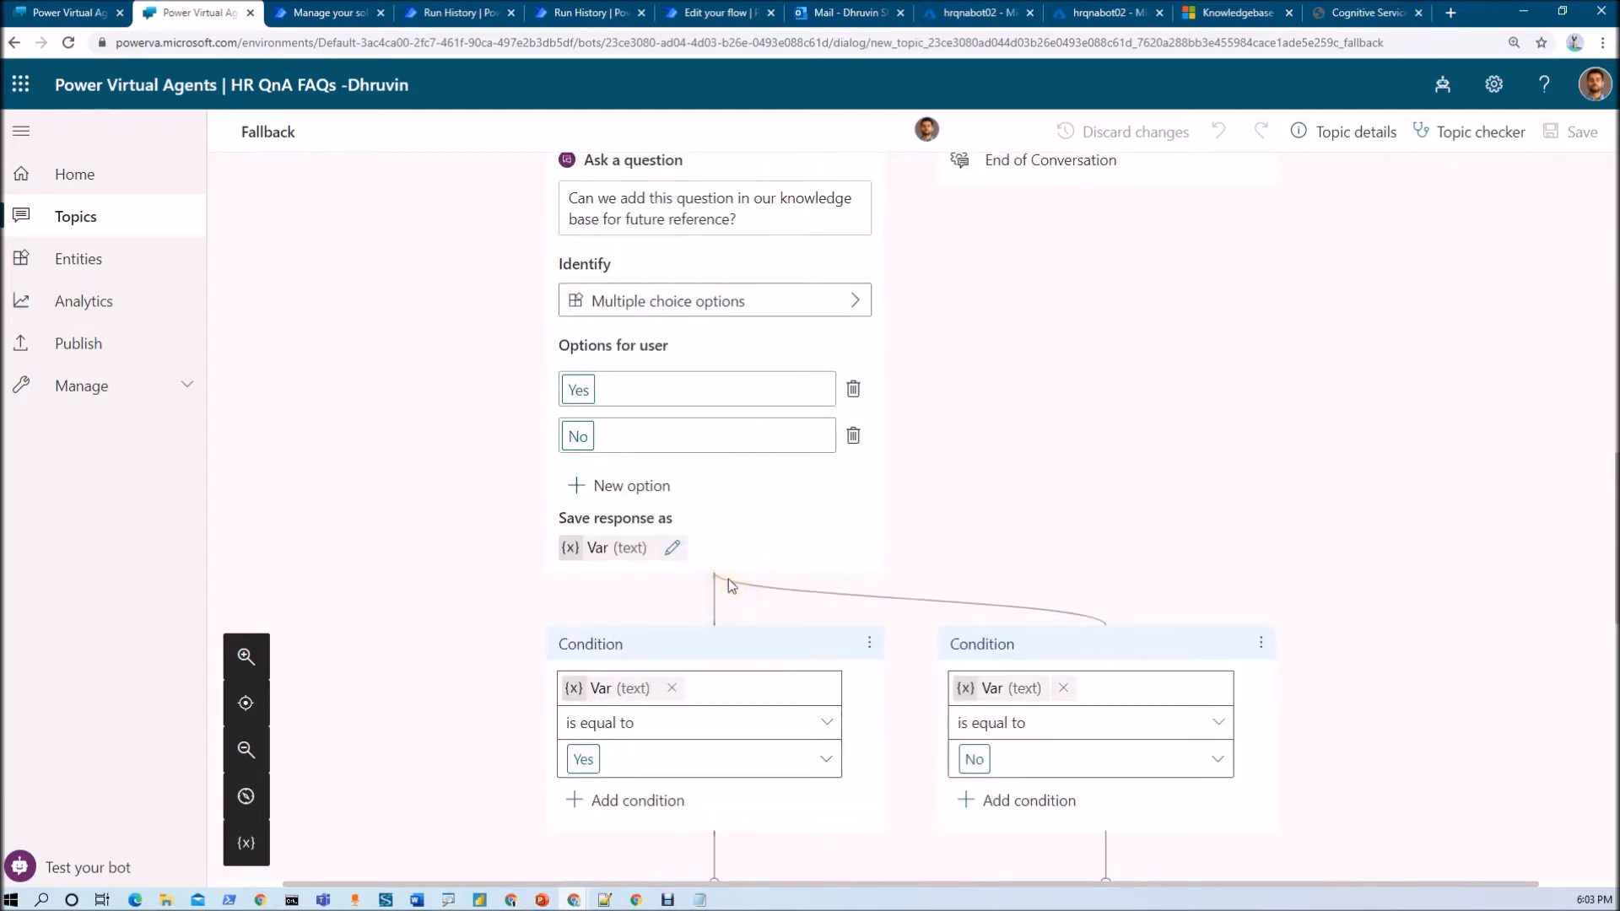
pyautogui.scroll(-2, 705, 678)
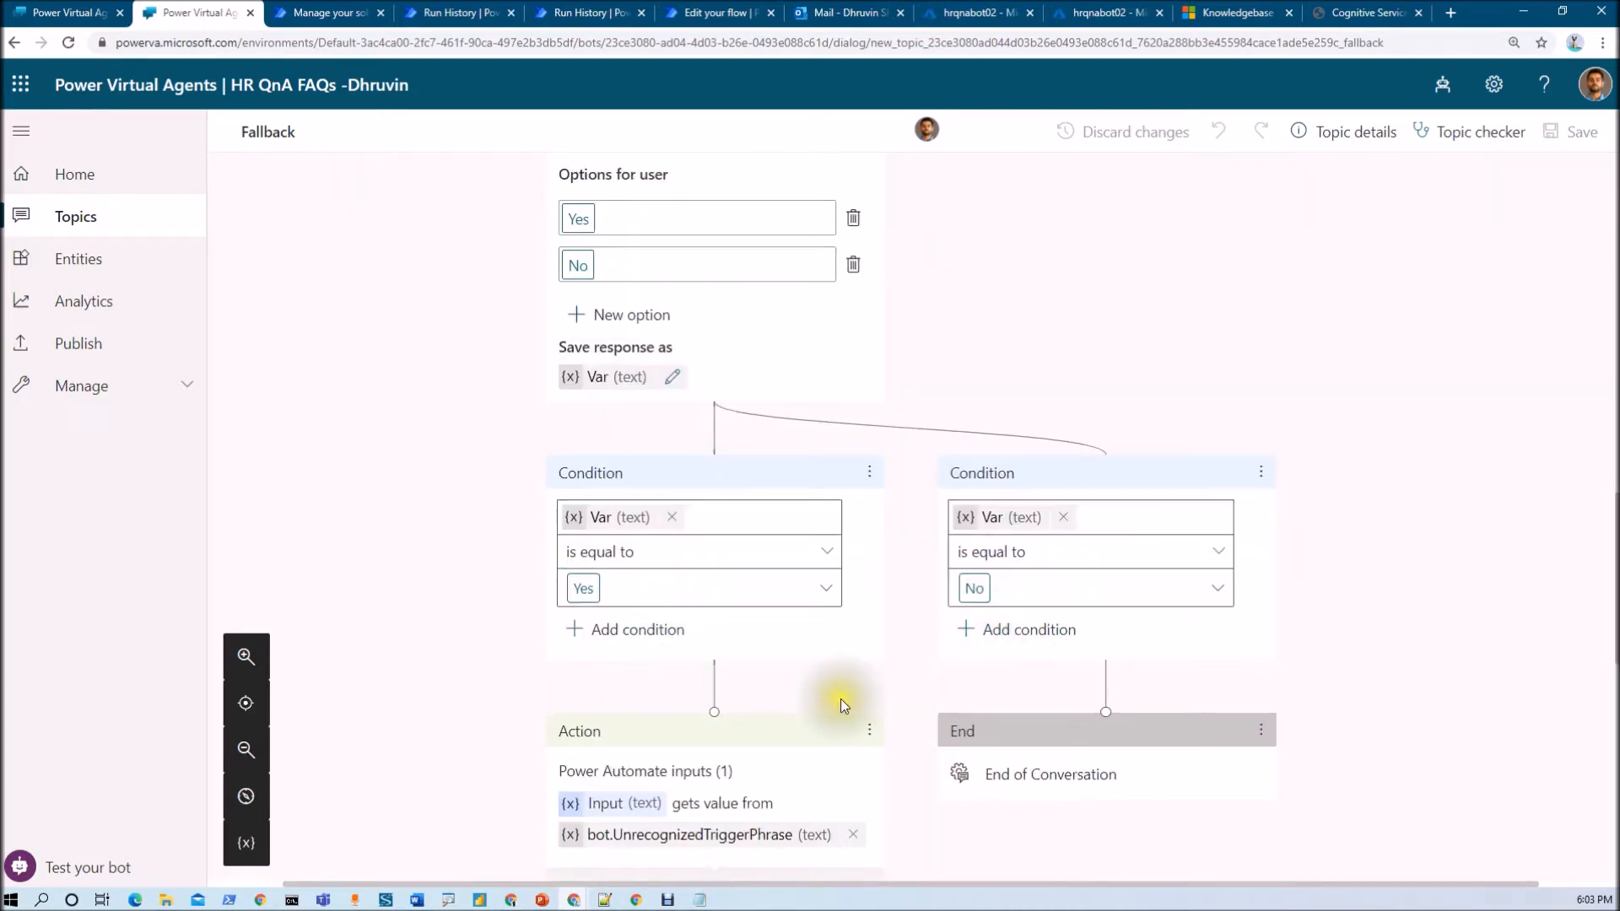
pyautogui.scroll(-2, 838, 705)
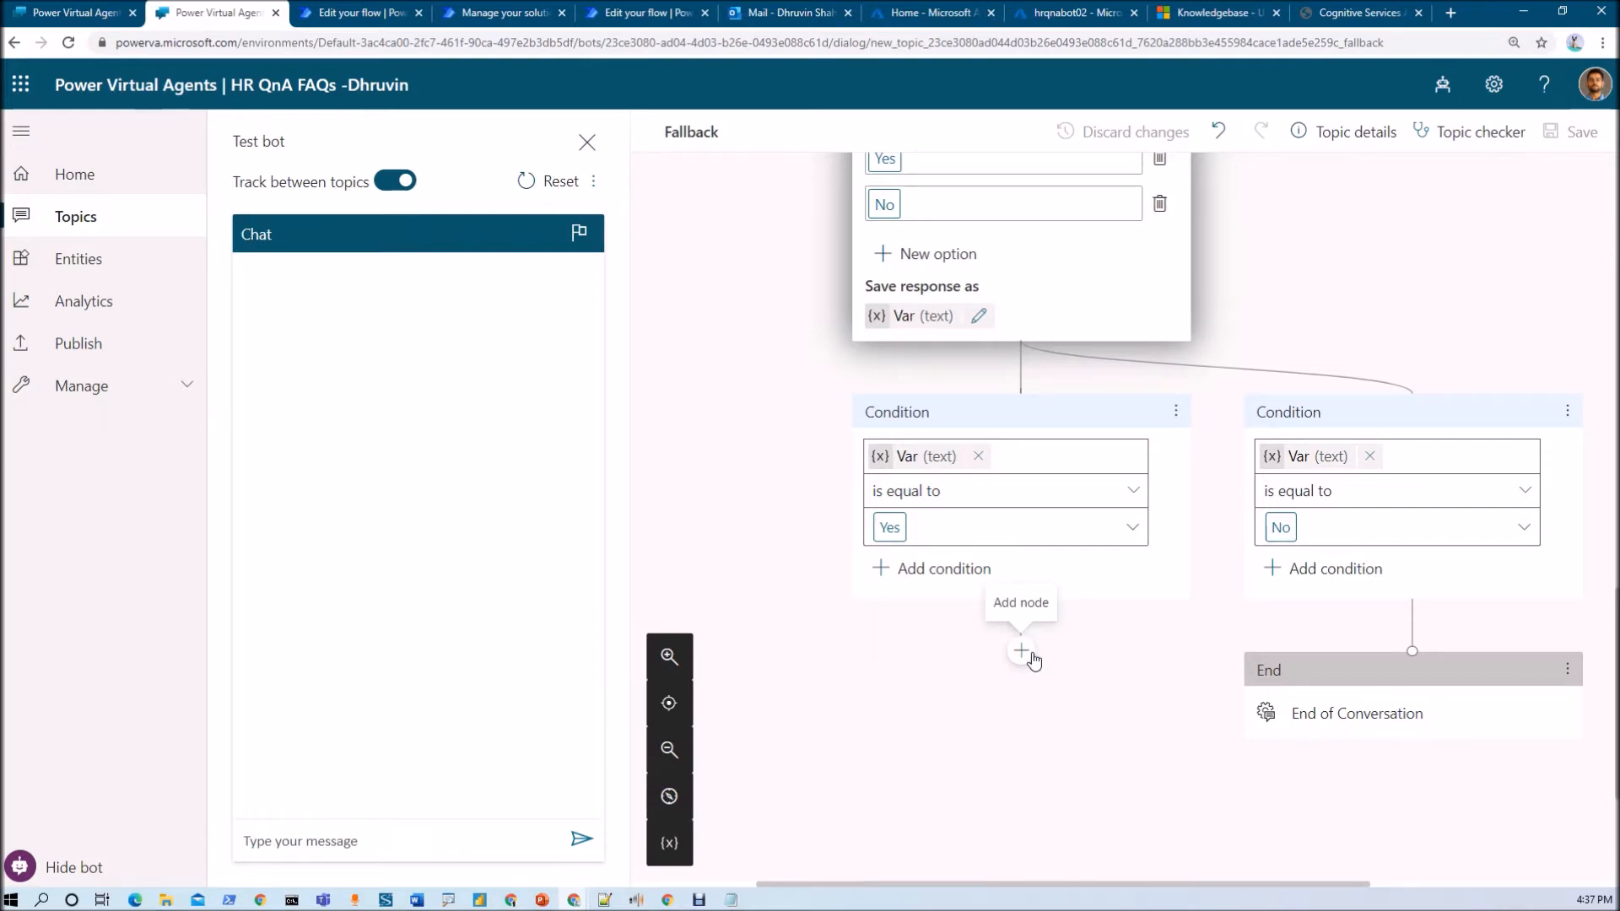
# Switch to the Knowledgebase - Update REST reference and check the Endpoint and kbId parameters of its request.
pyautogui.click(1209, 22)
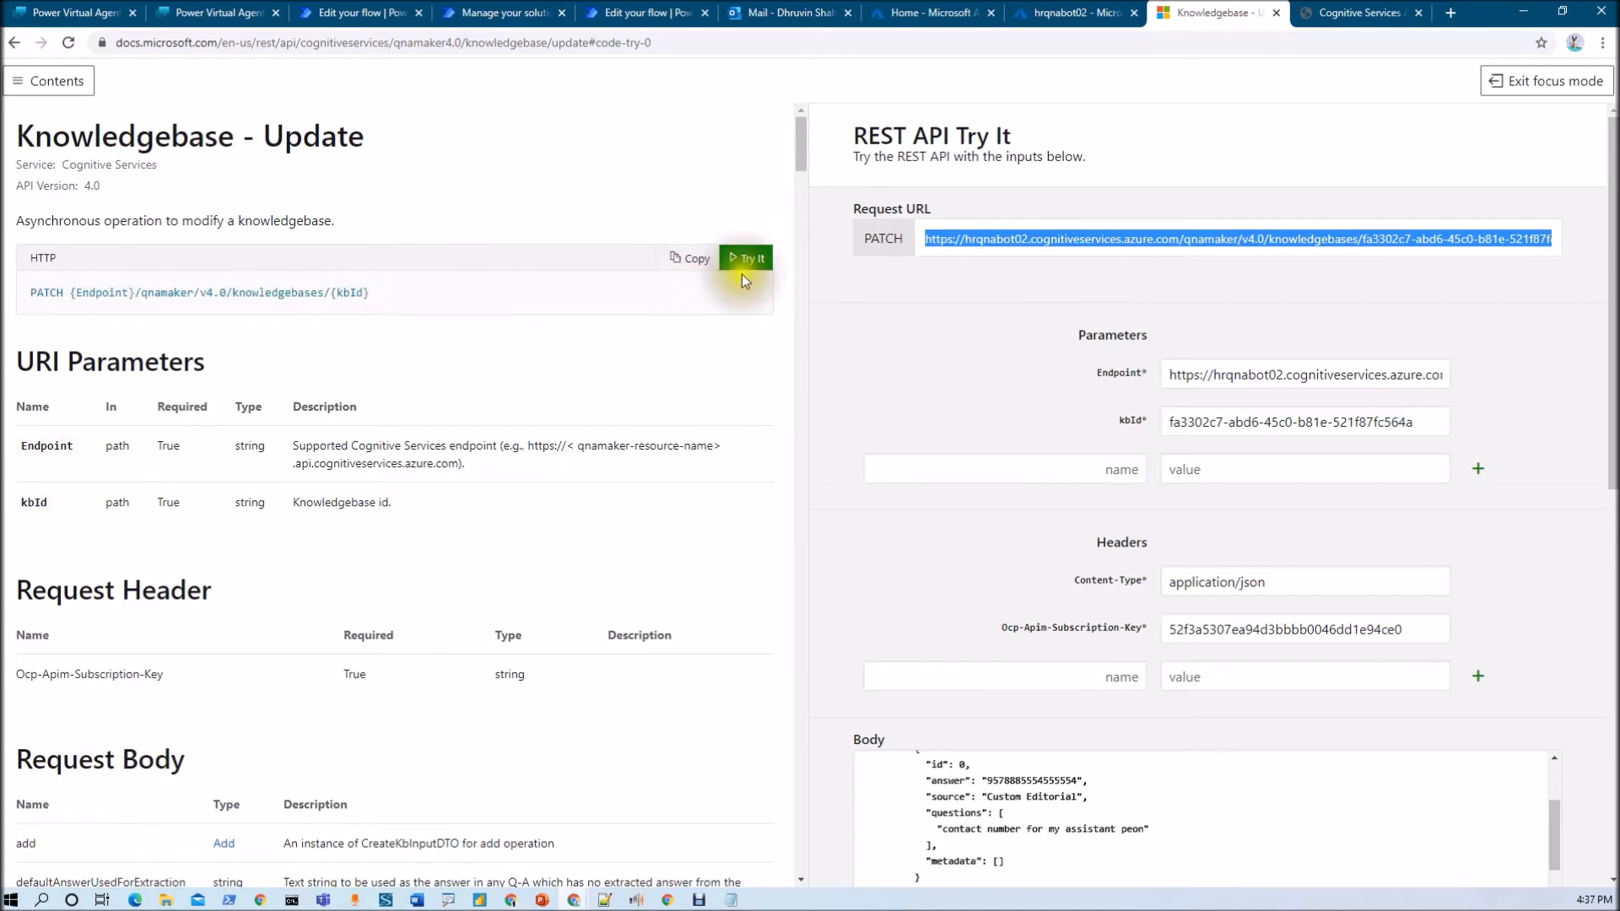
pyautogui.click(1210, 380)
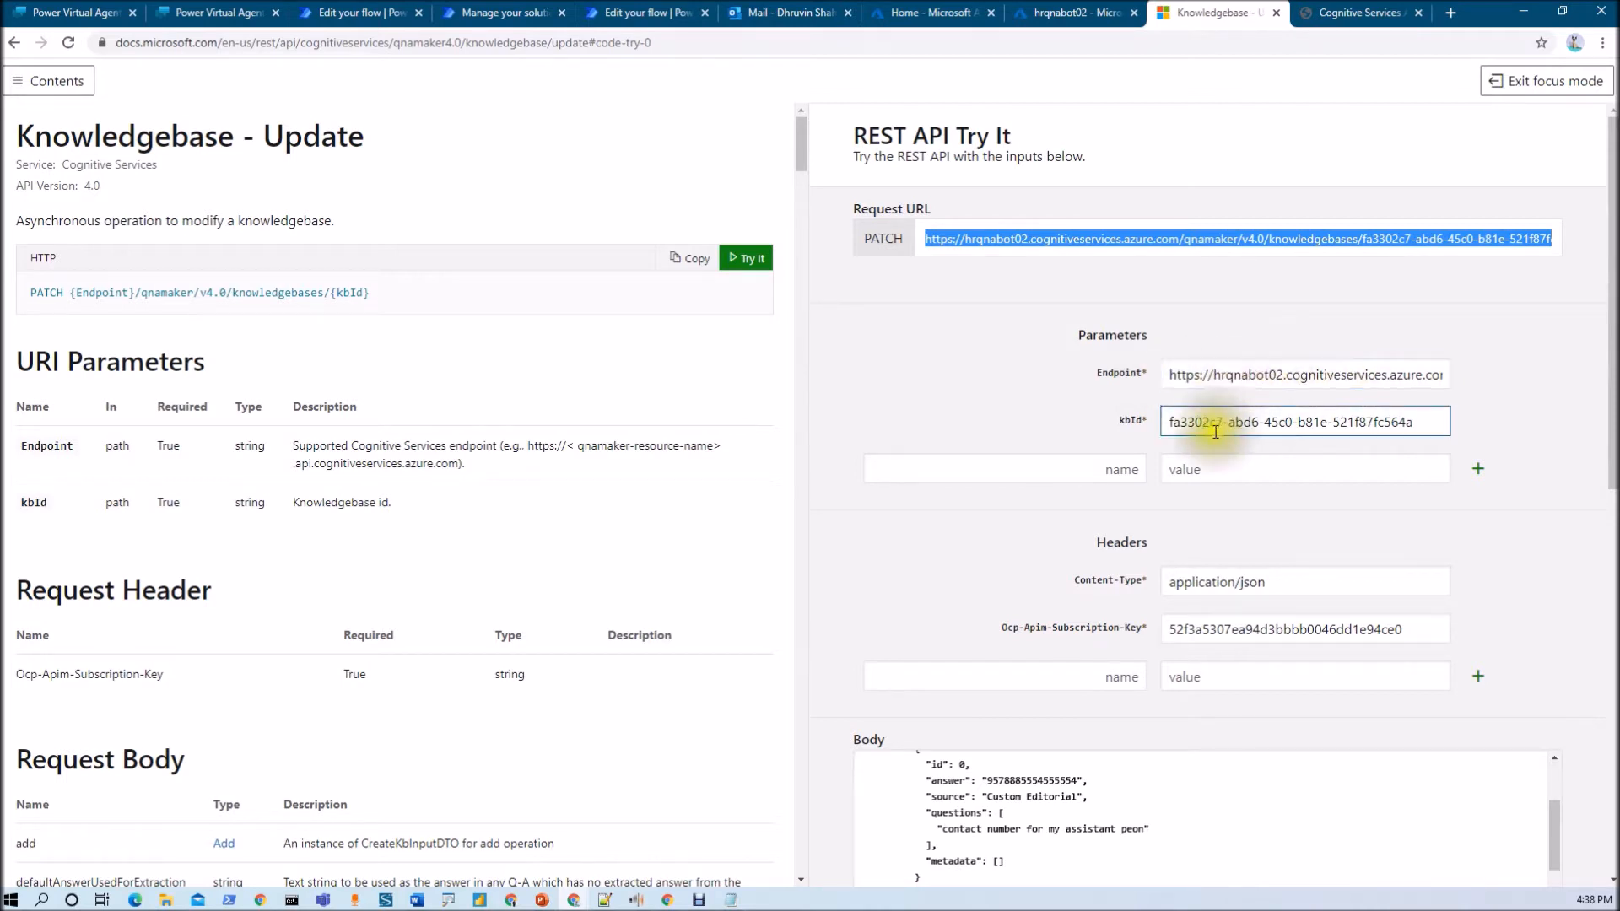
# In the Azure portal, open the hrqnabot02 Cognitive Services resource's Keys and Endpoint page and copy the endpoint URL.
pyautogui.click(916, 14)
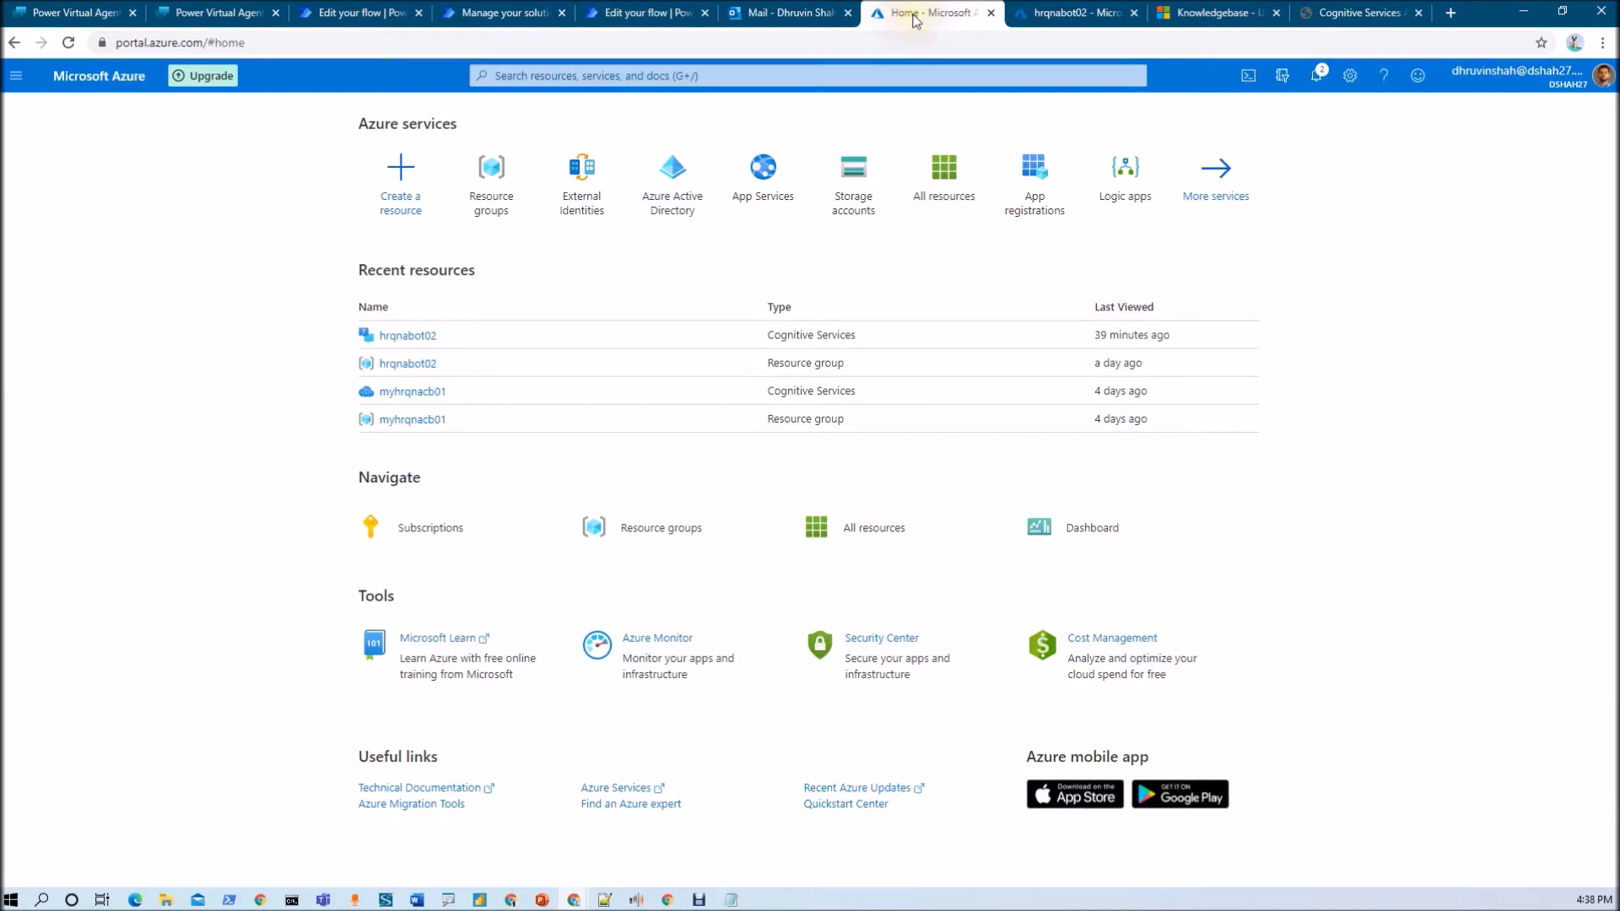
pyautogui.click(407, 345)
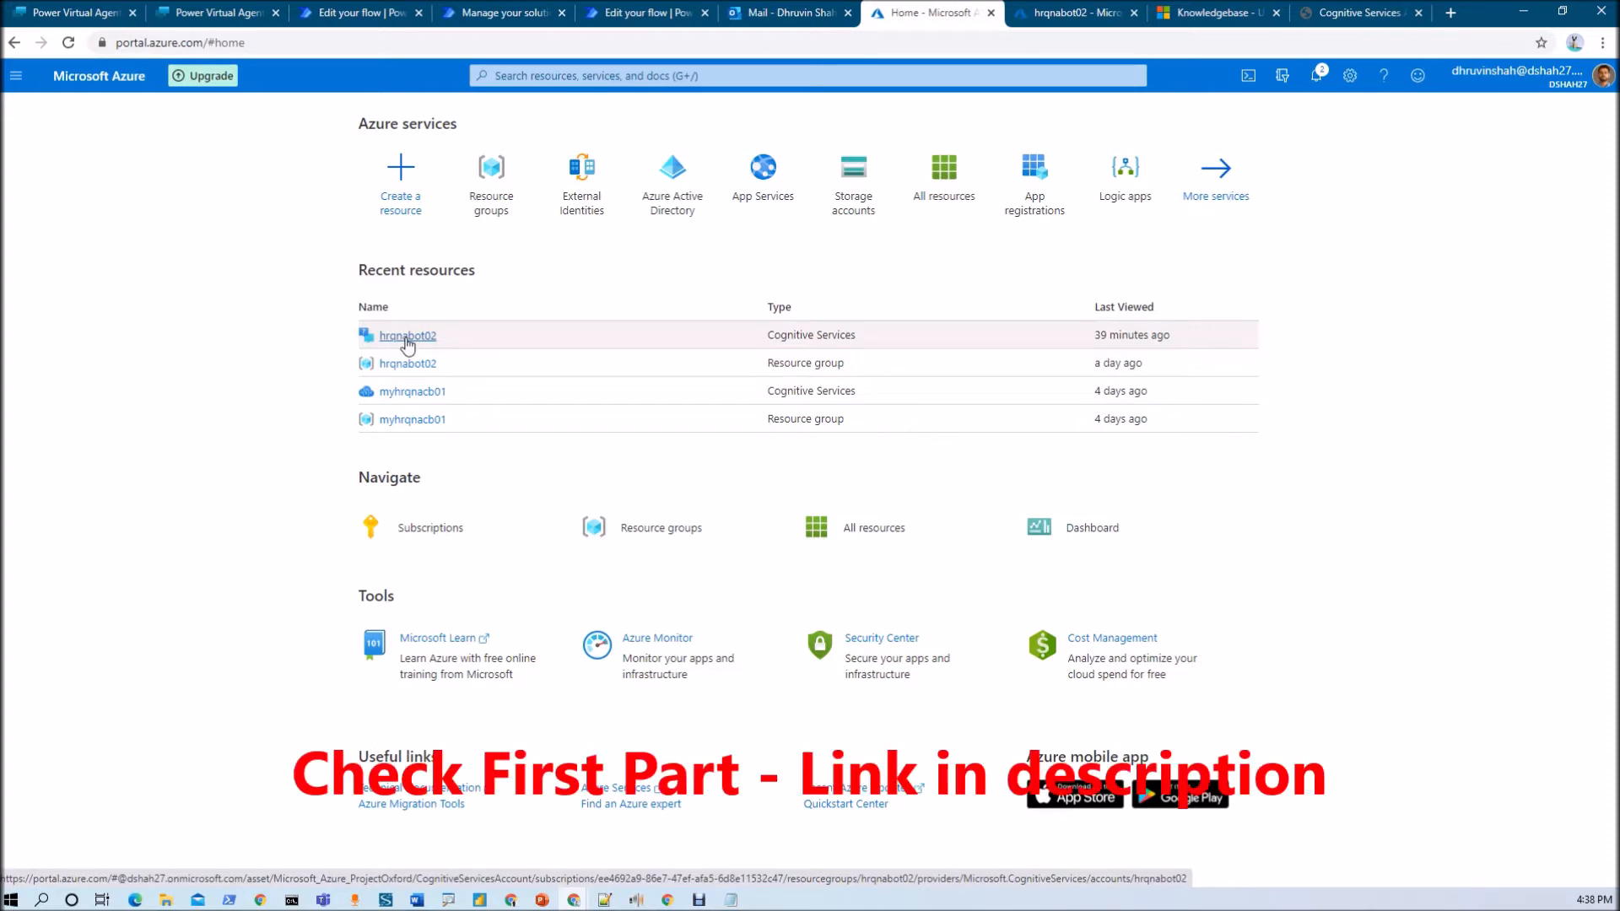
pyautogui.click(408, 336)
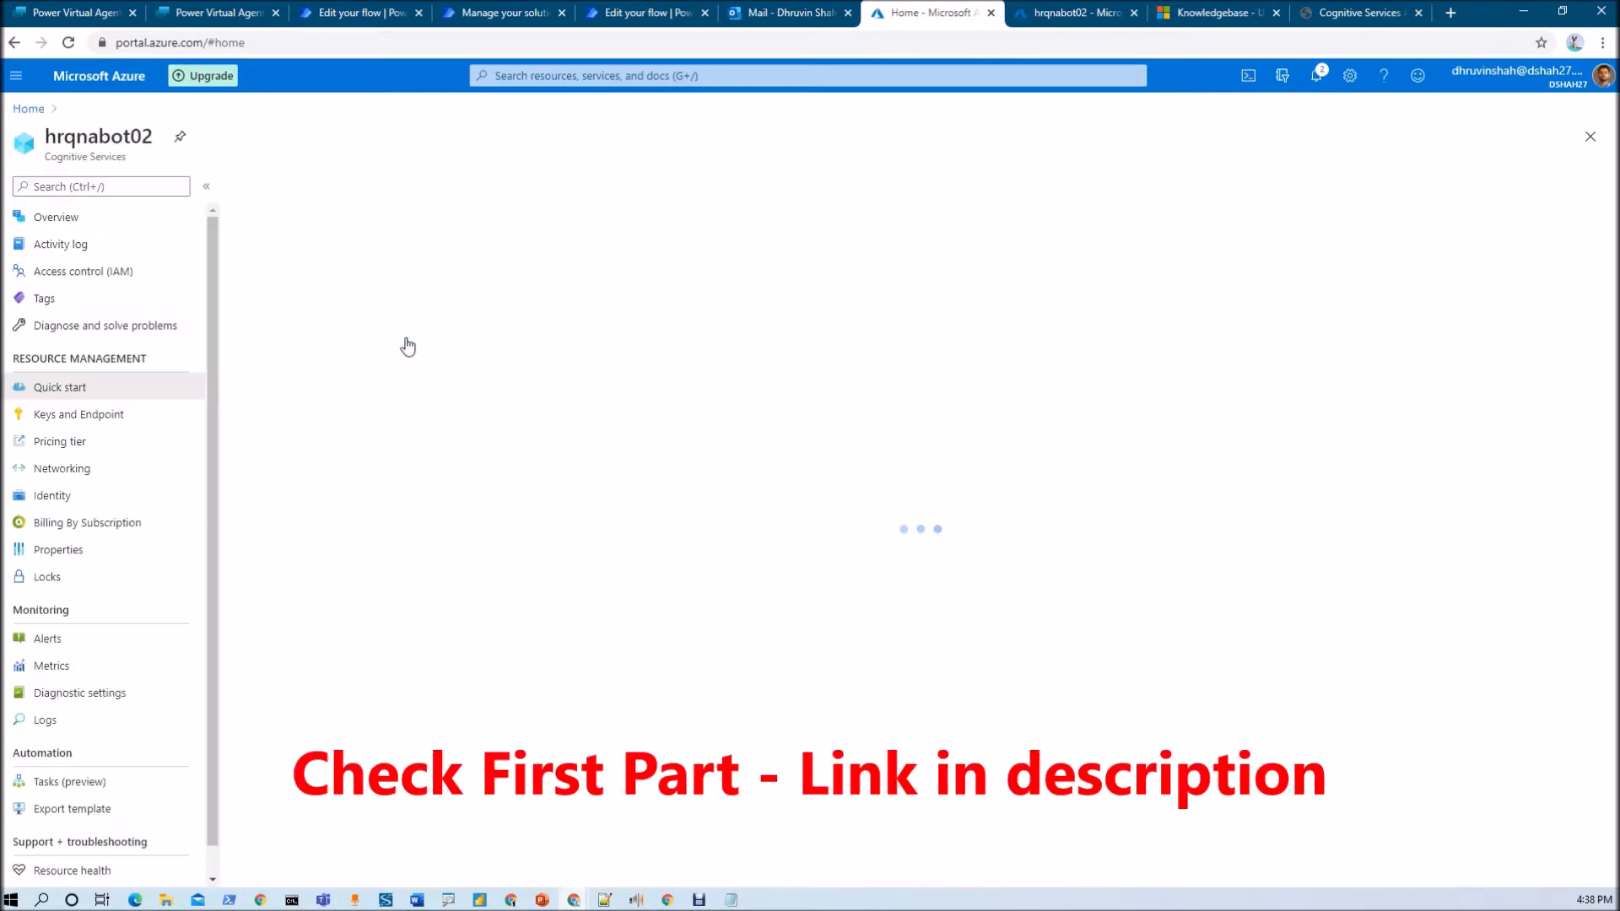
pyautogui.click(135, 417)
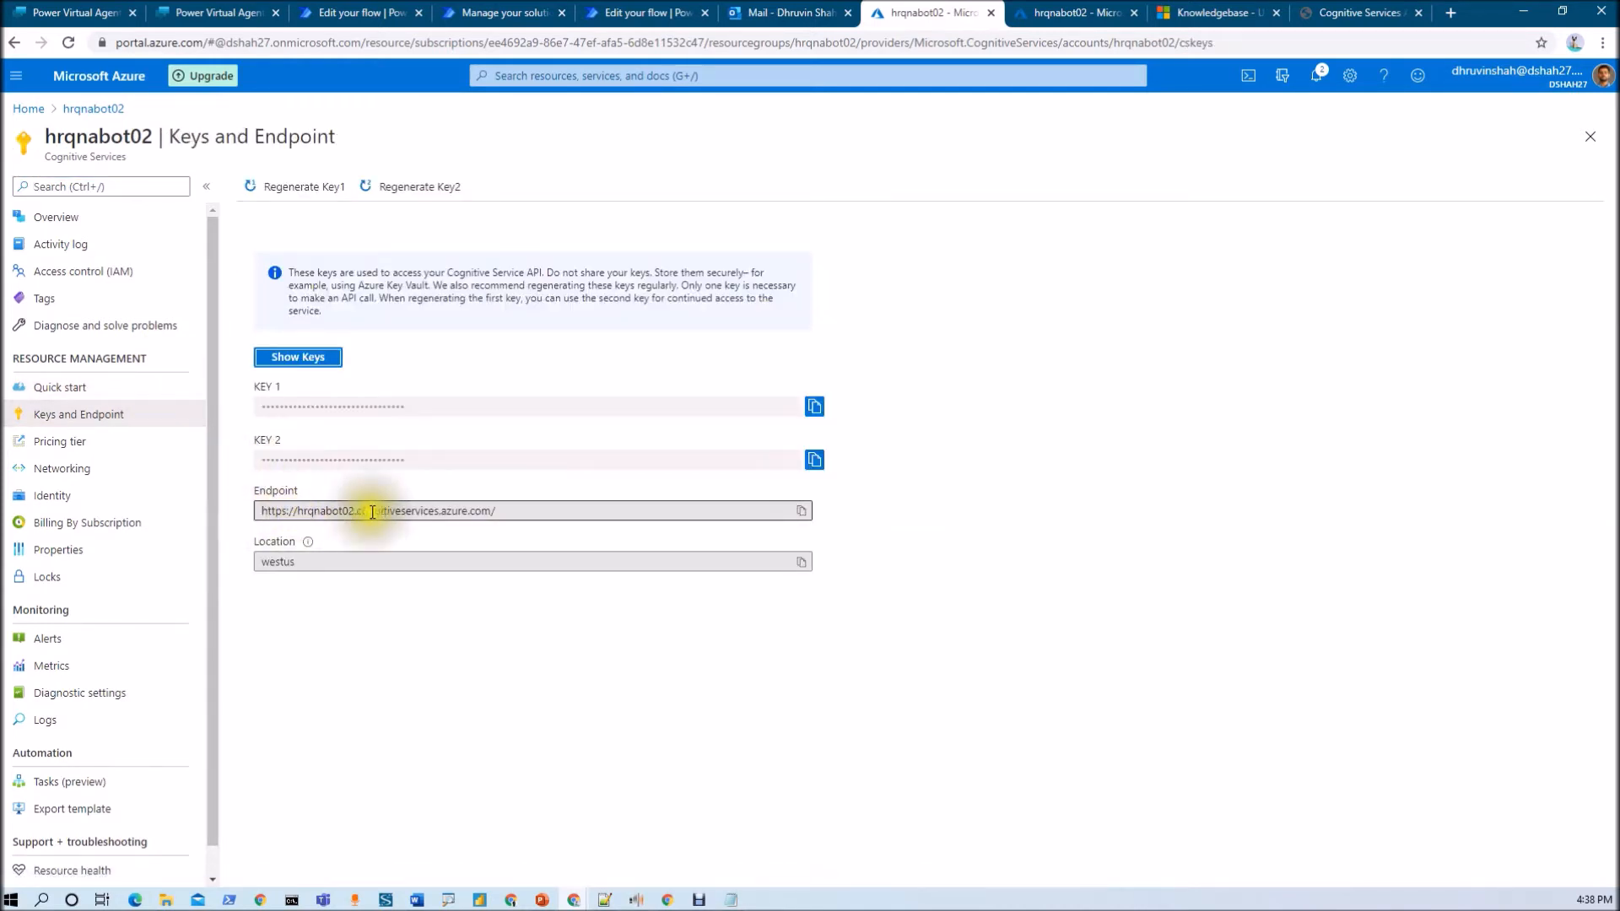
pyautogui.click(799, 511)
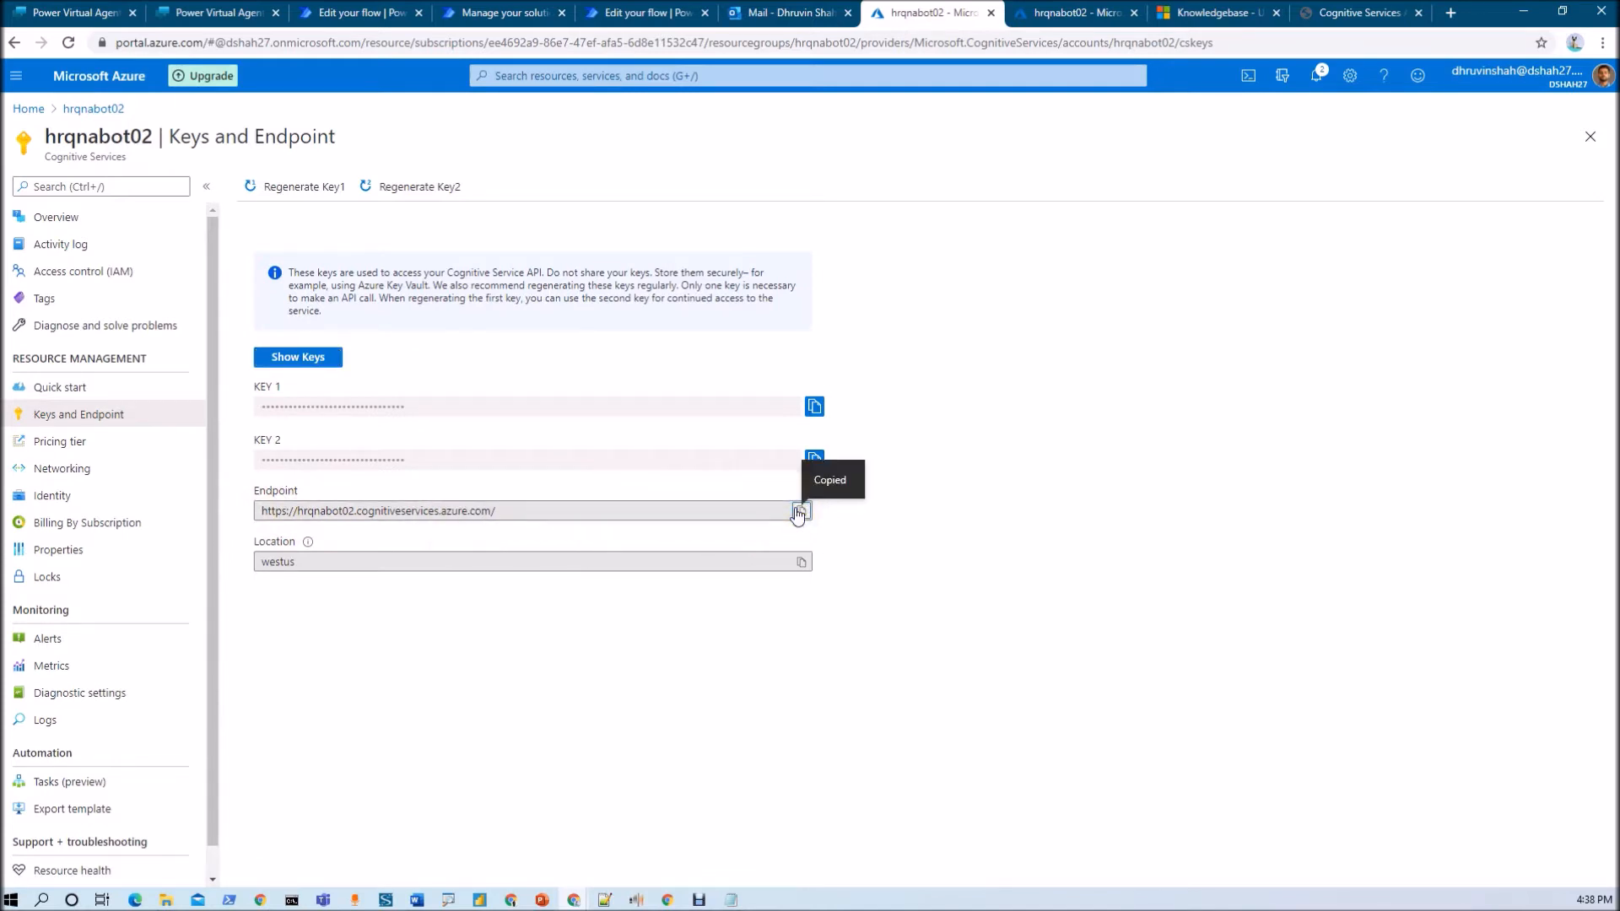
# Return to the Knowledgebase - Update reference and check where its kbId comes from in QnA Maker's published HTTP request.
pyautogui.click(1342, 14)
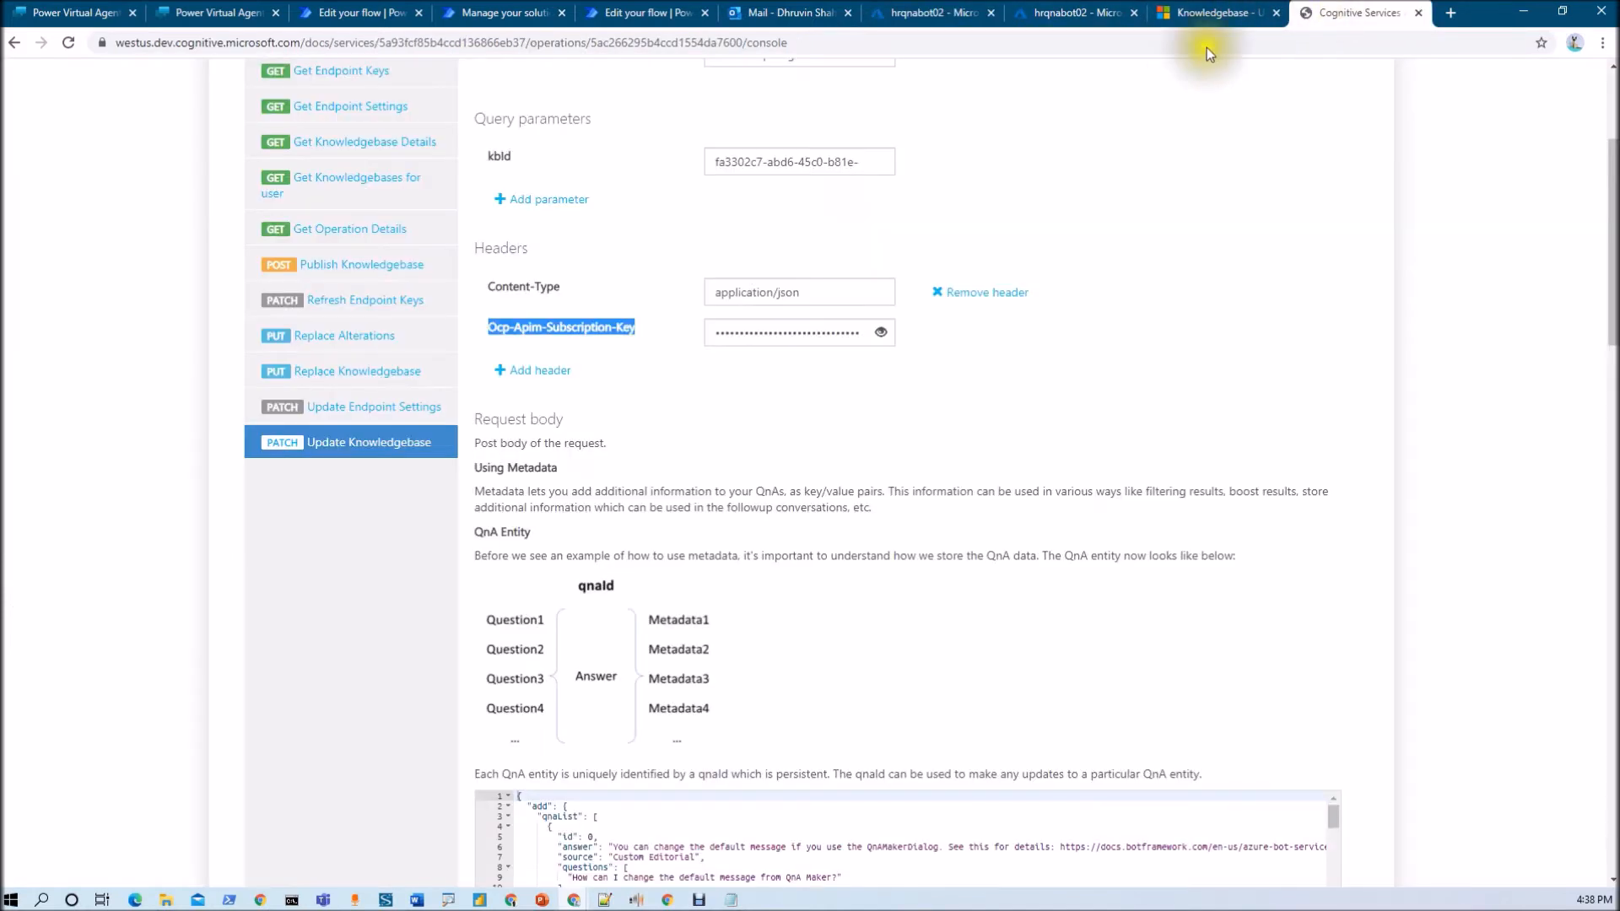
pyautogui.click(1213, 14)
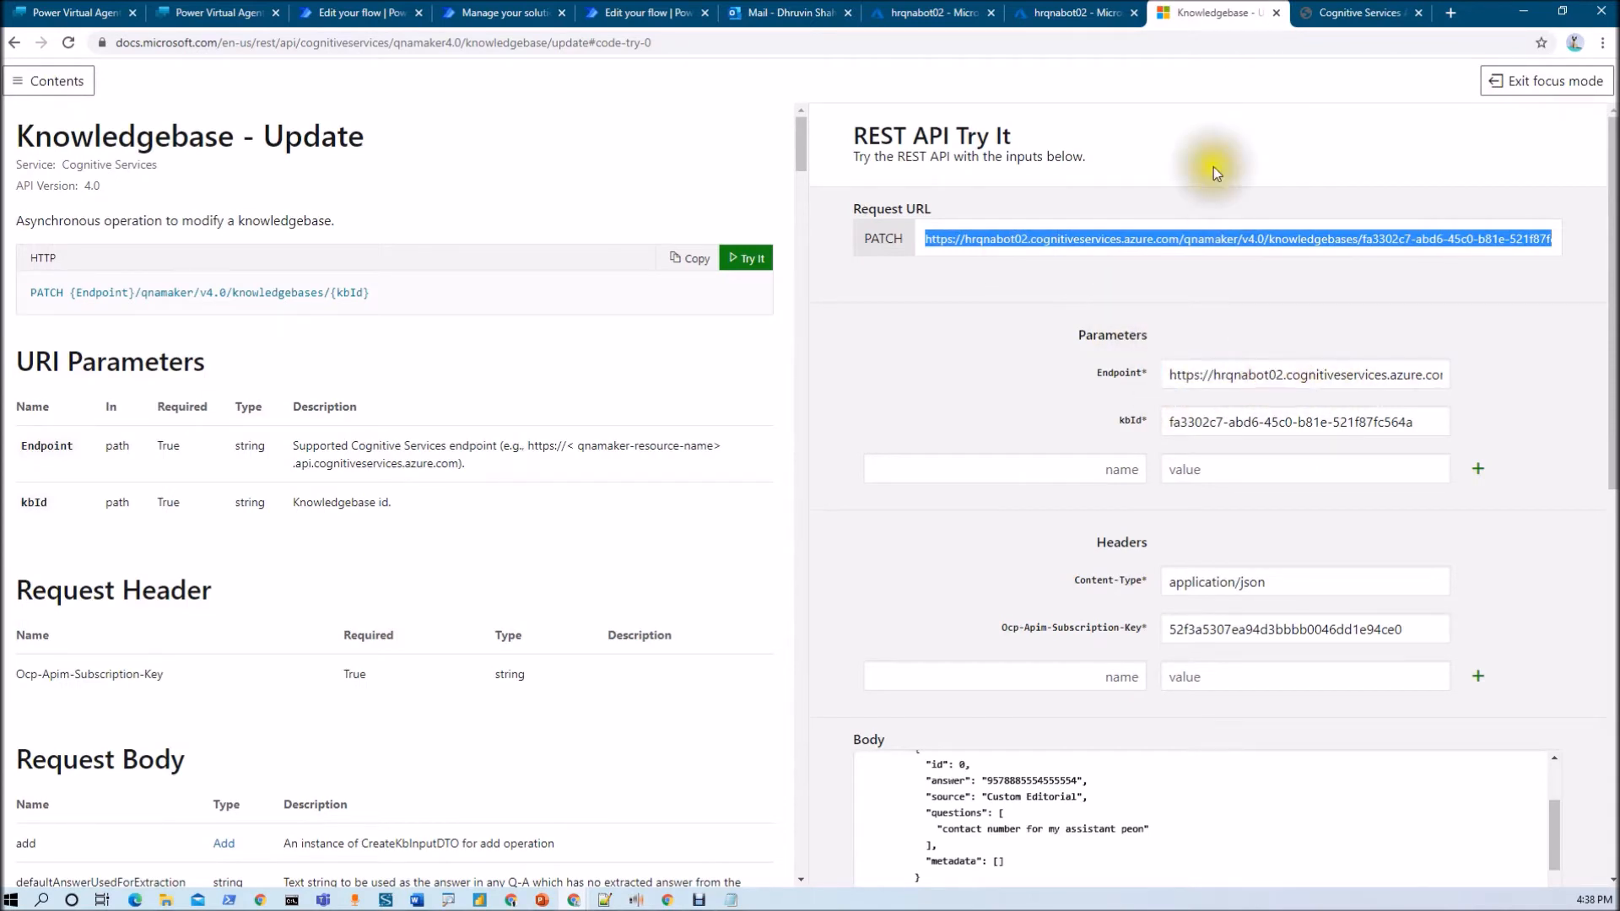
pyautogui.click(1218, 428)
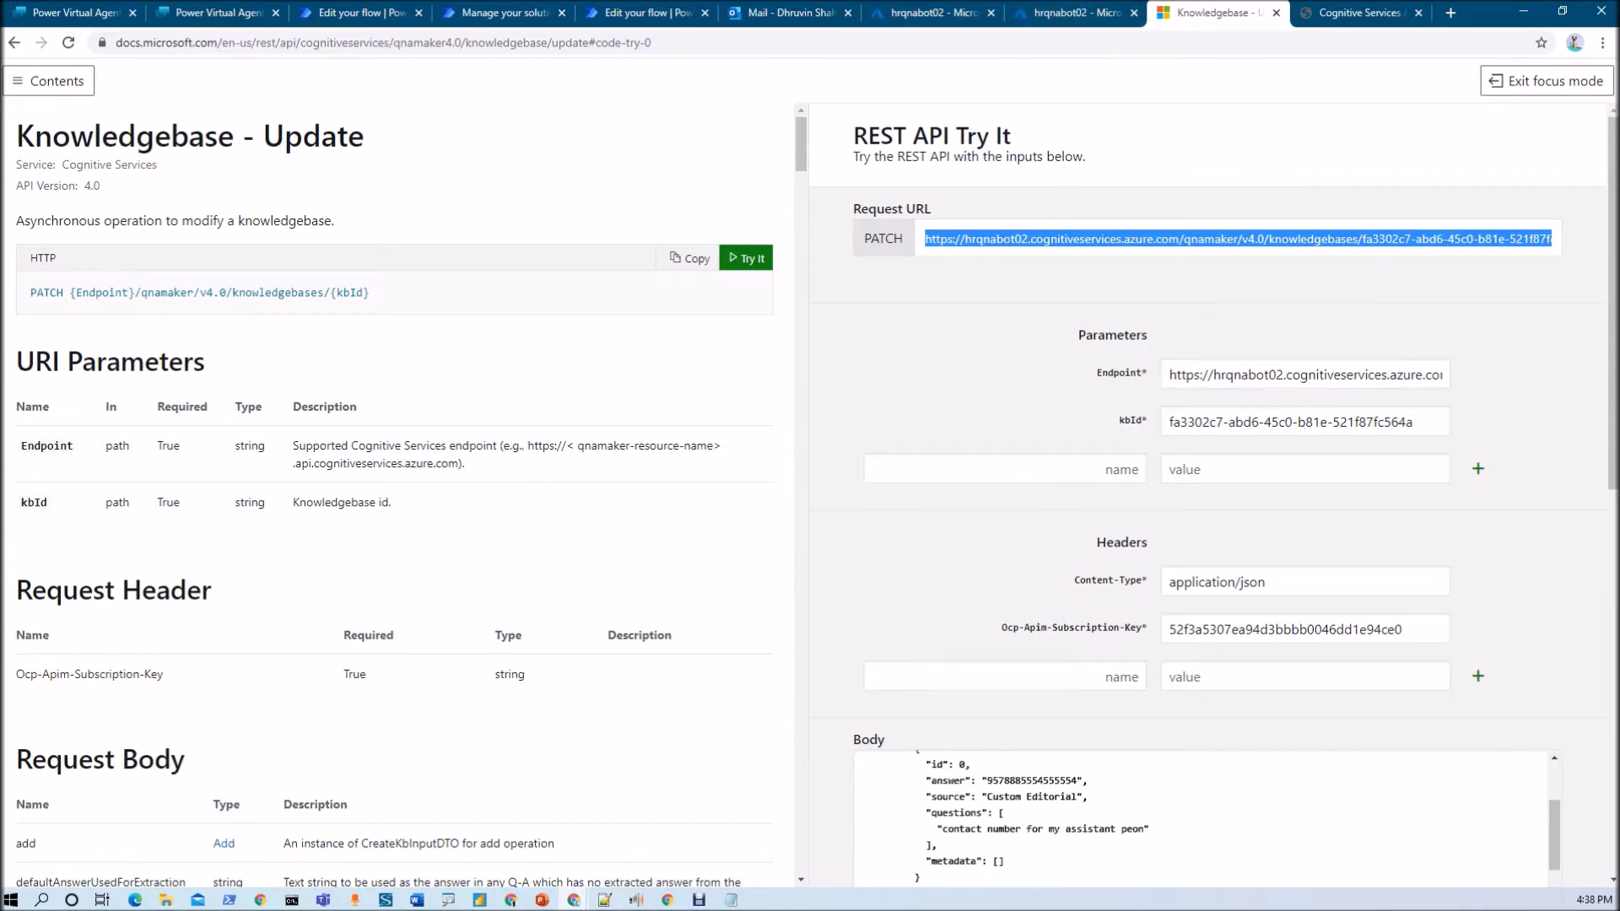
pyautogui.moveTo(0, 173); pyautogui.dragTo(706, 157)
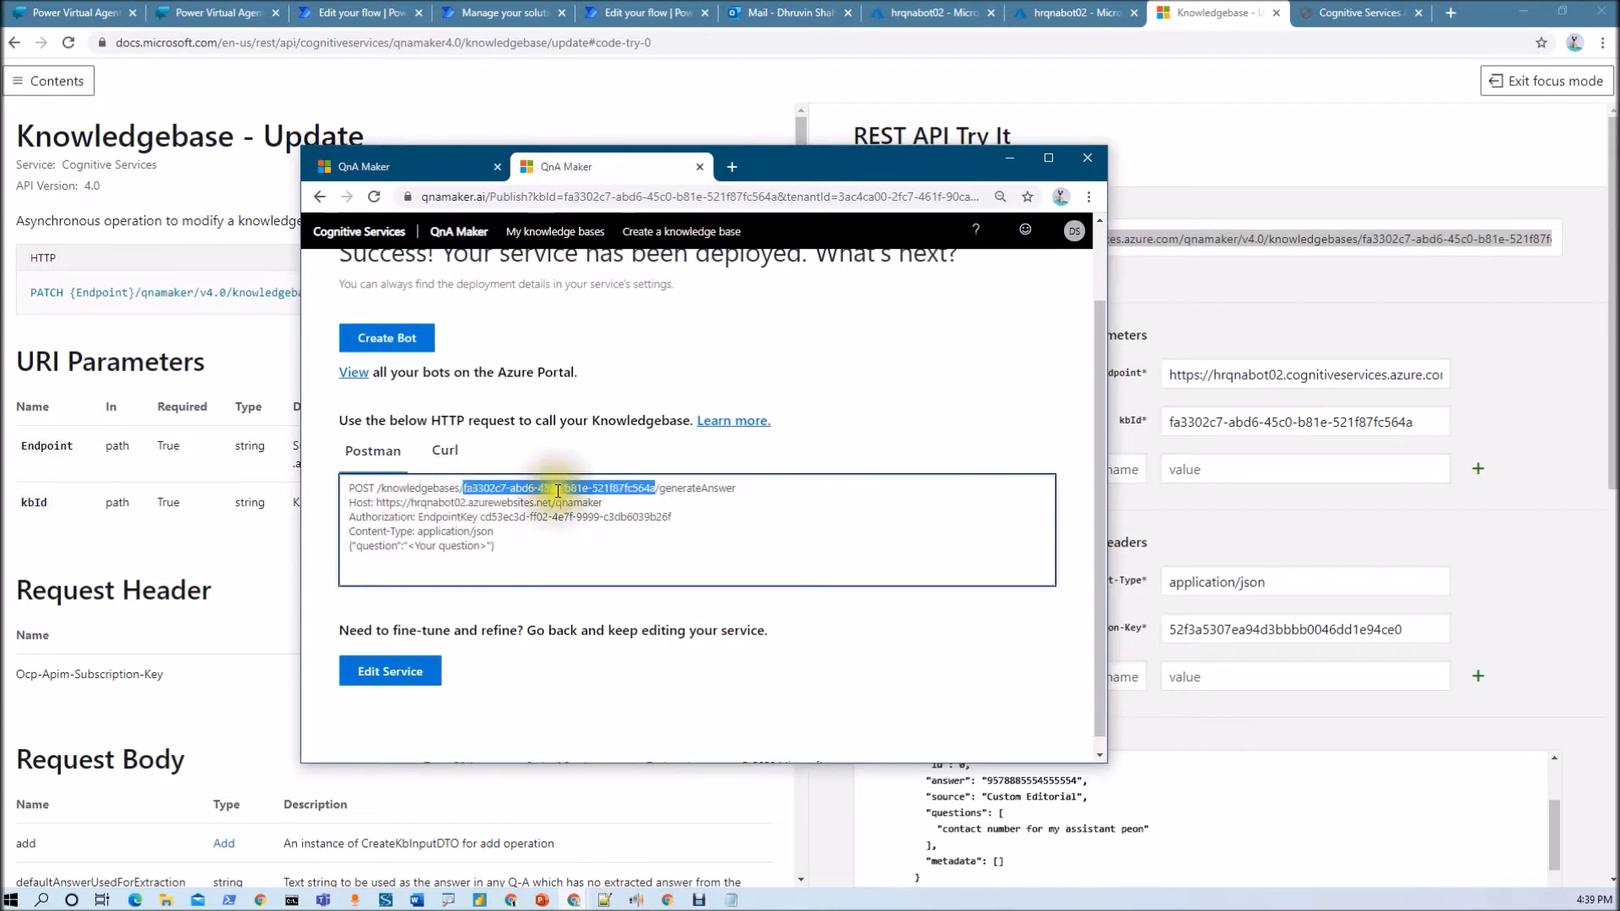
pyautogui.click(1004, 166)
pyautogui.click(1193, 422)
# Check the request's Content-Type and Ocp-Apim-Subscription-Key headers, and reveal and copy KEY 1 of hrqnabot02 in the Azure portal.
pyautogui.click(1249, 582)
pyautogui.click(980, 638)
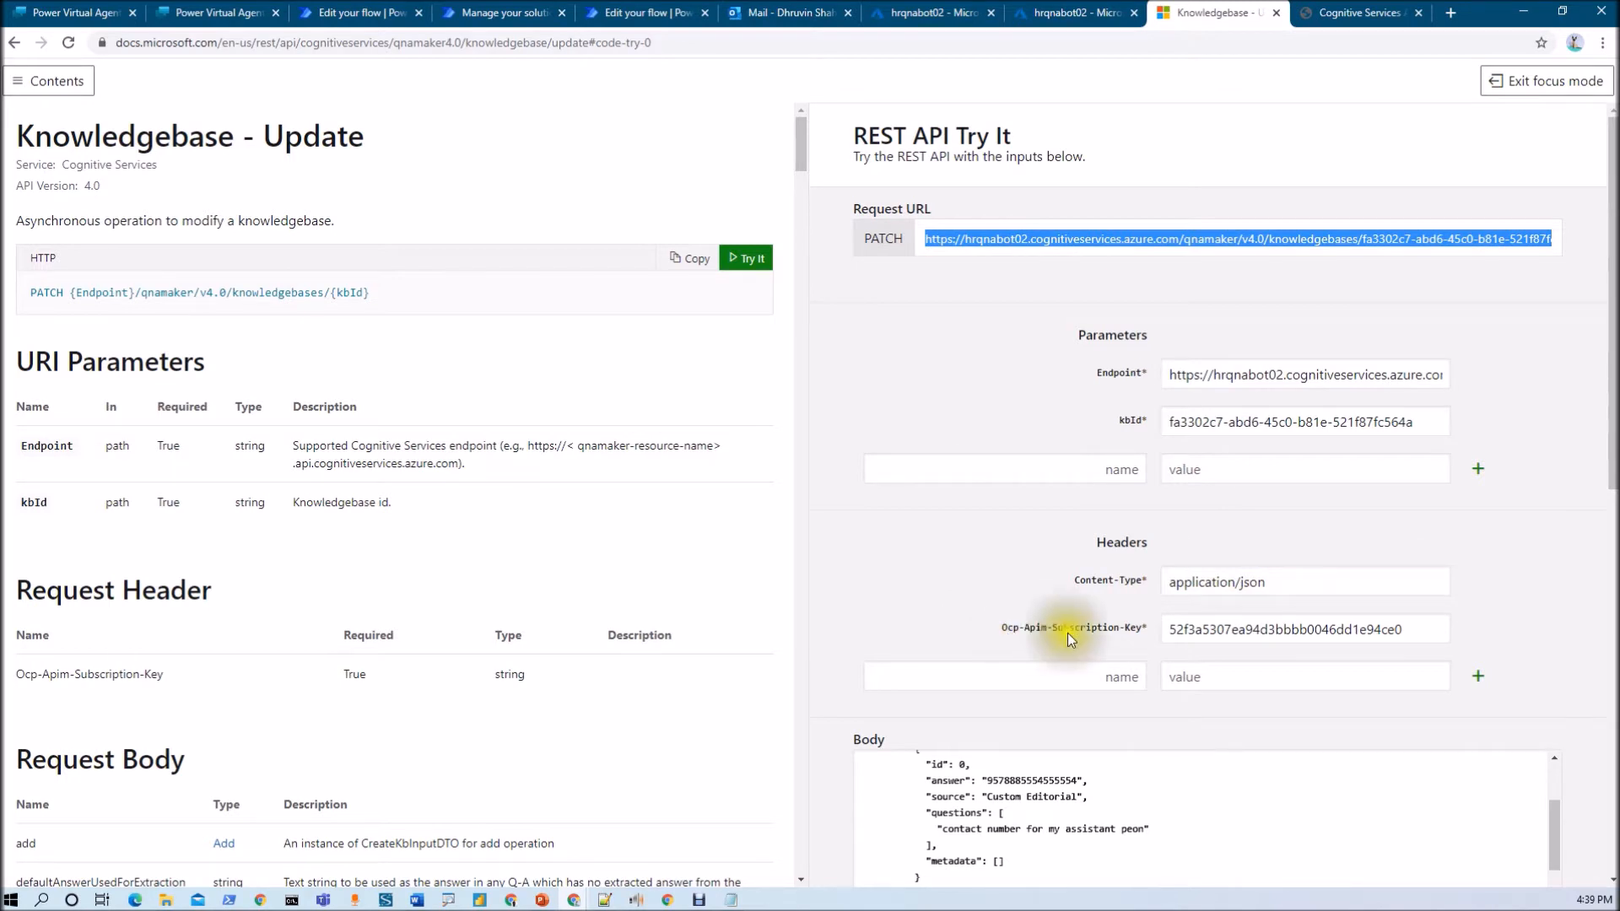
pyautogui.click(931, 21)
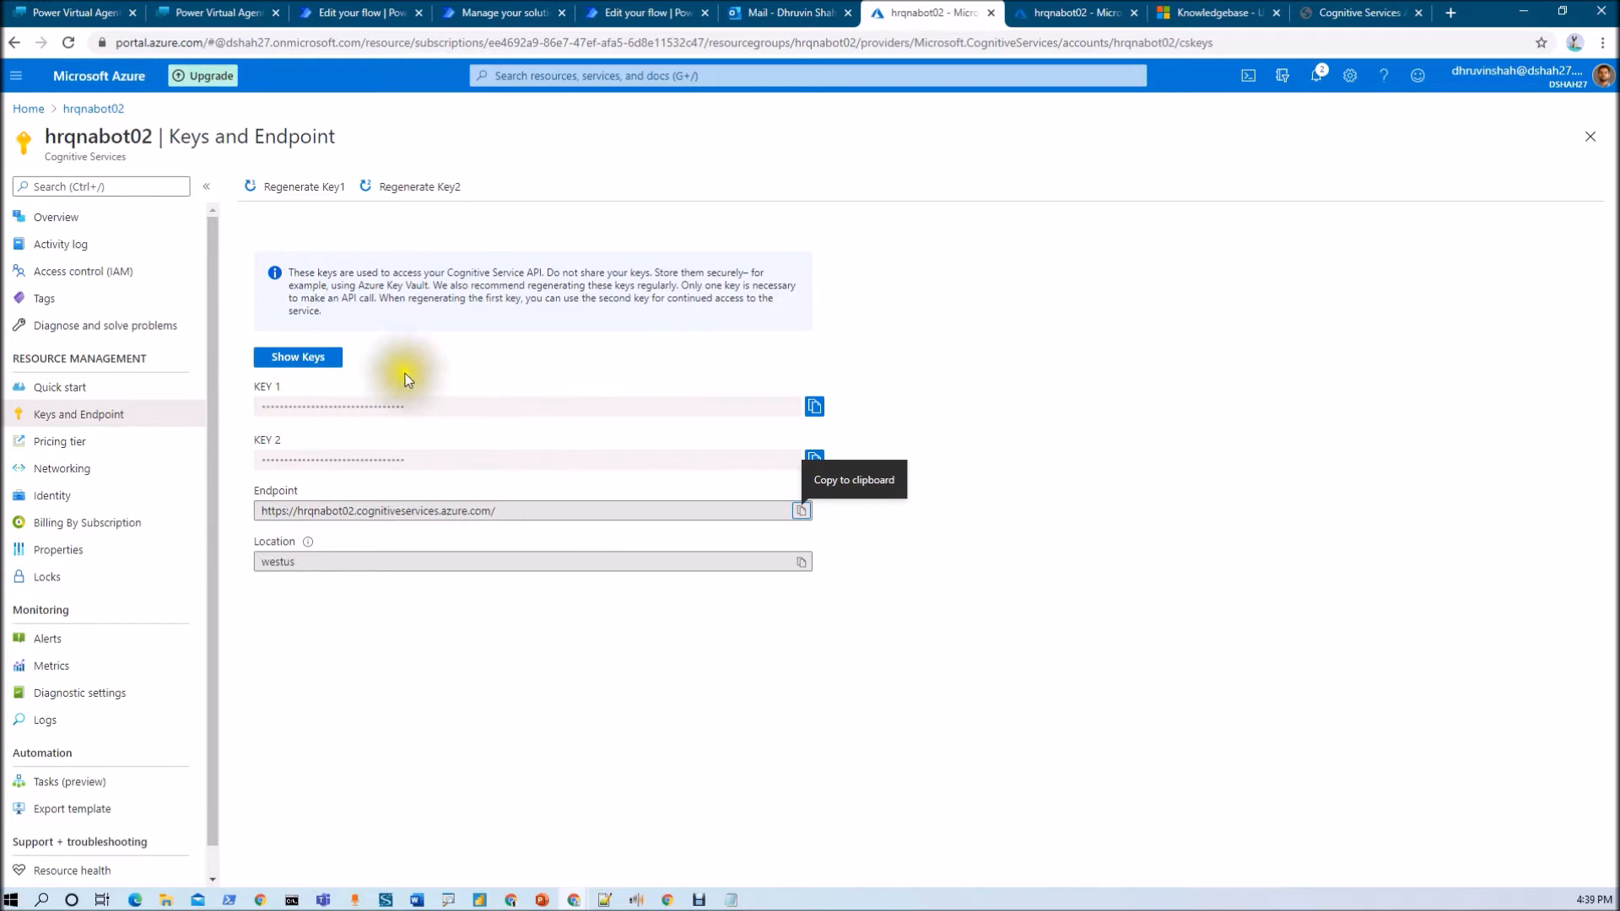
pyautogui.click(308, 358)
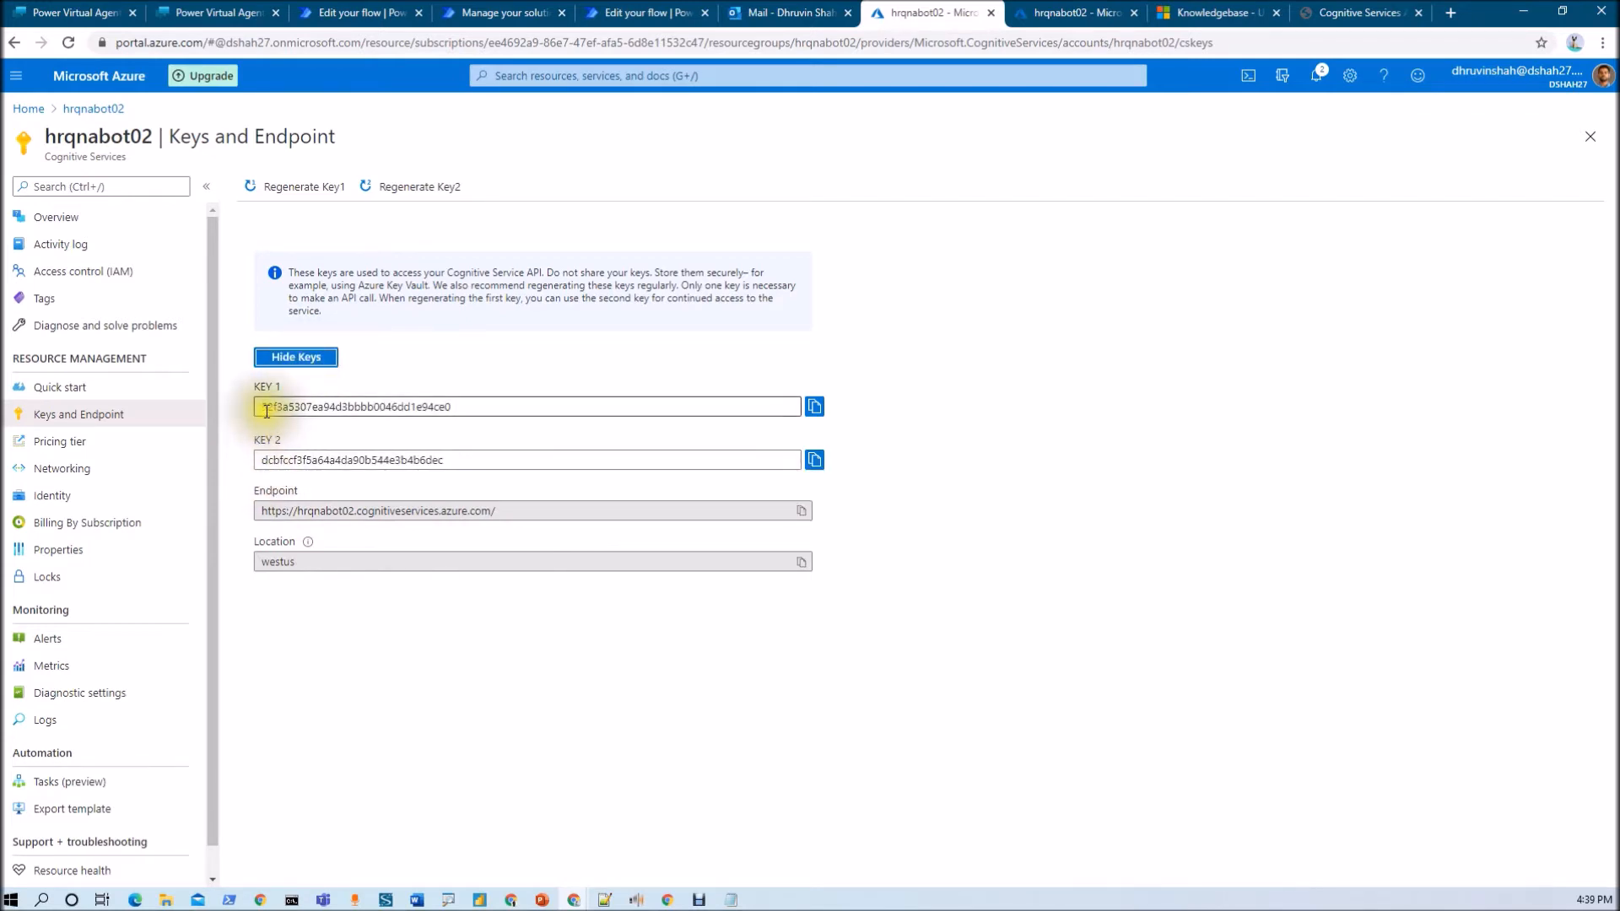
pyautogui.click(813, 406)
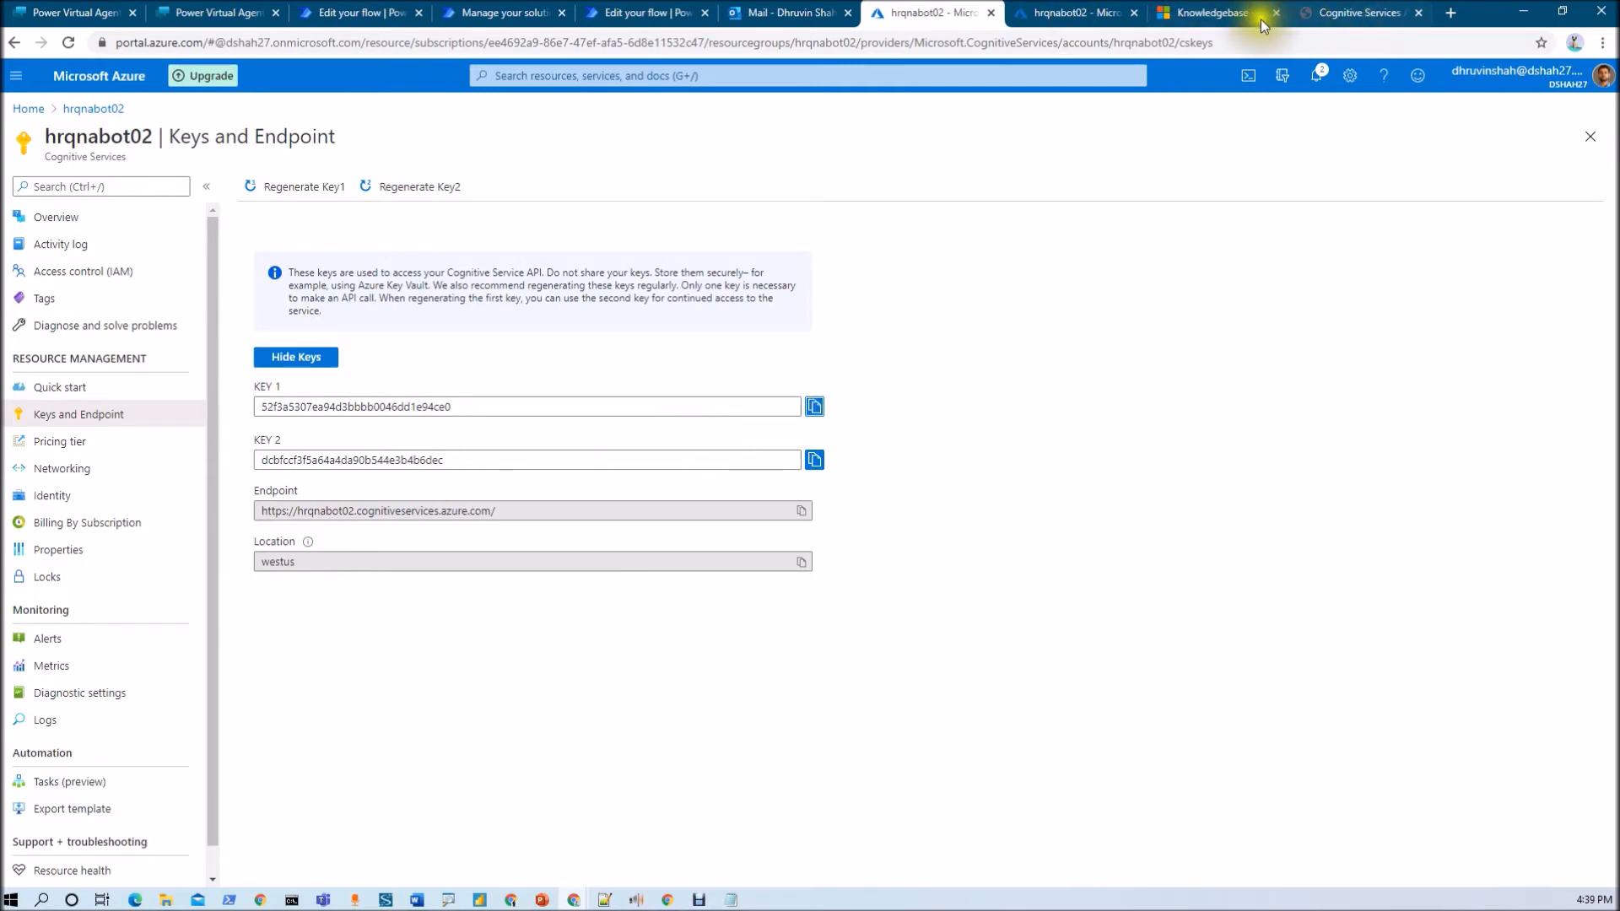
# Switch back to the Knowledgebase - Update reference and examine the subscription key header and the JSON request body.
pyautogui.click(1210, 20)
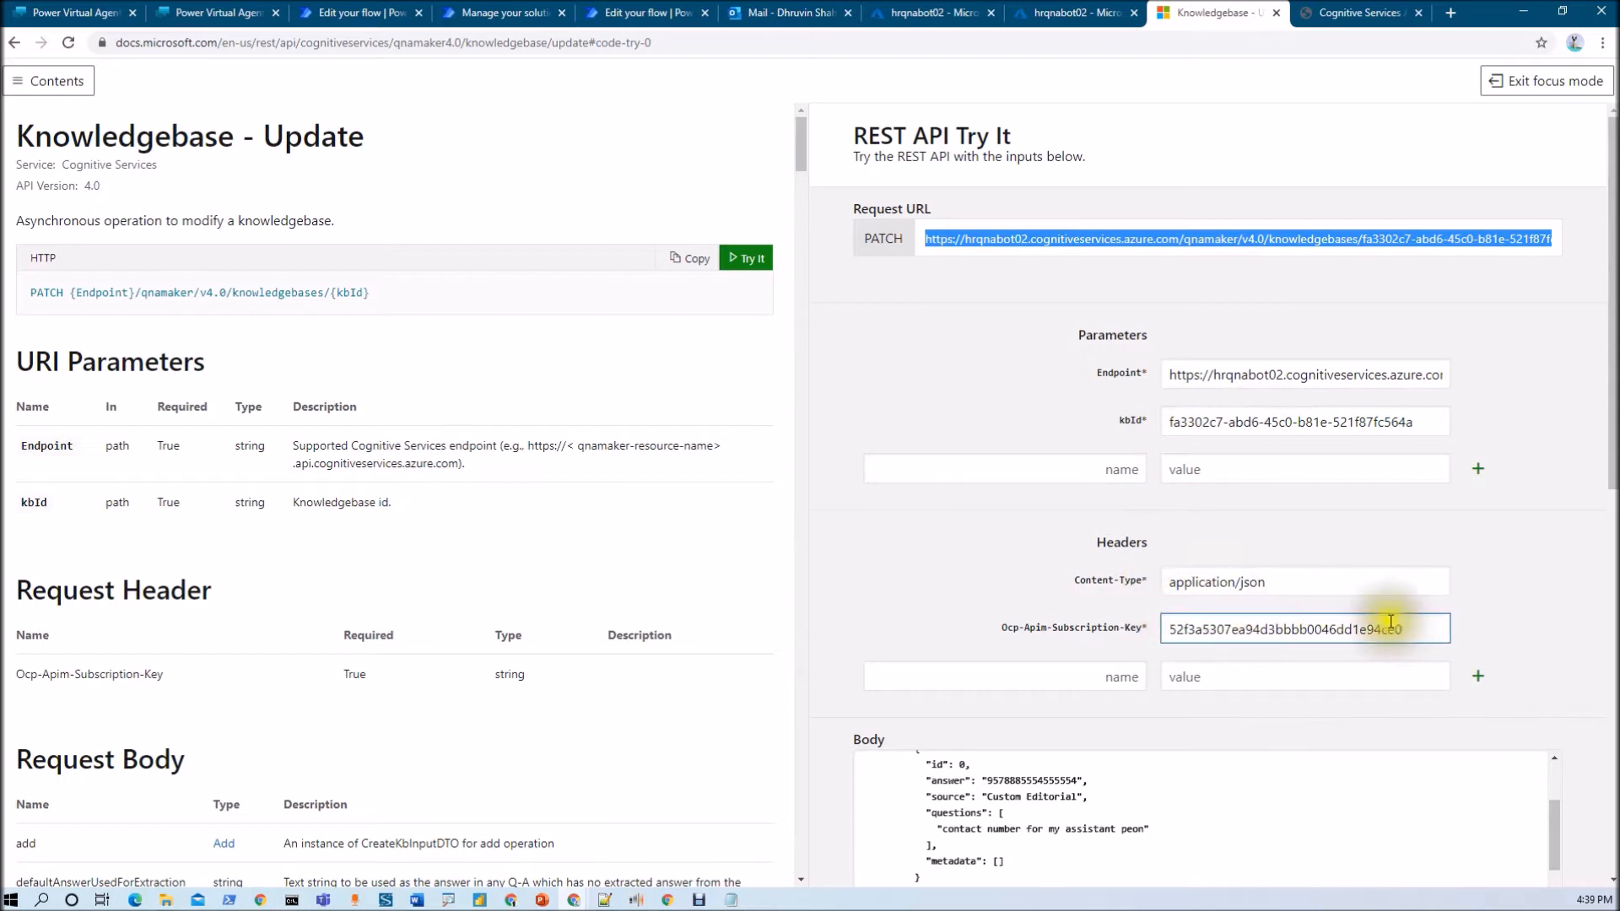
pyautogui.scroll(-4, 948, 562)
pyautogui.click(953, 564)
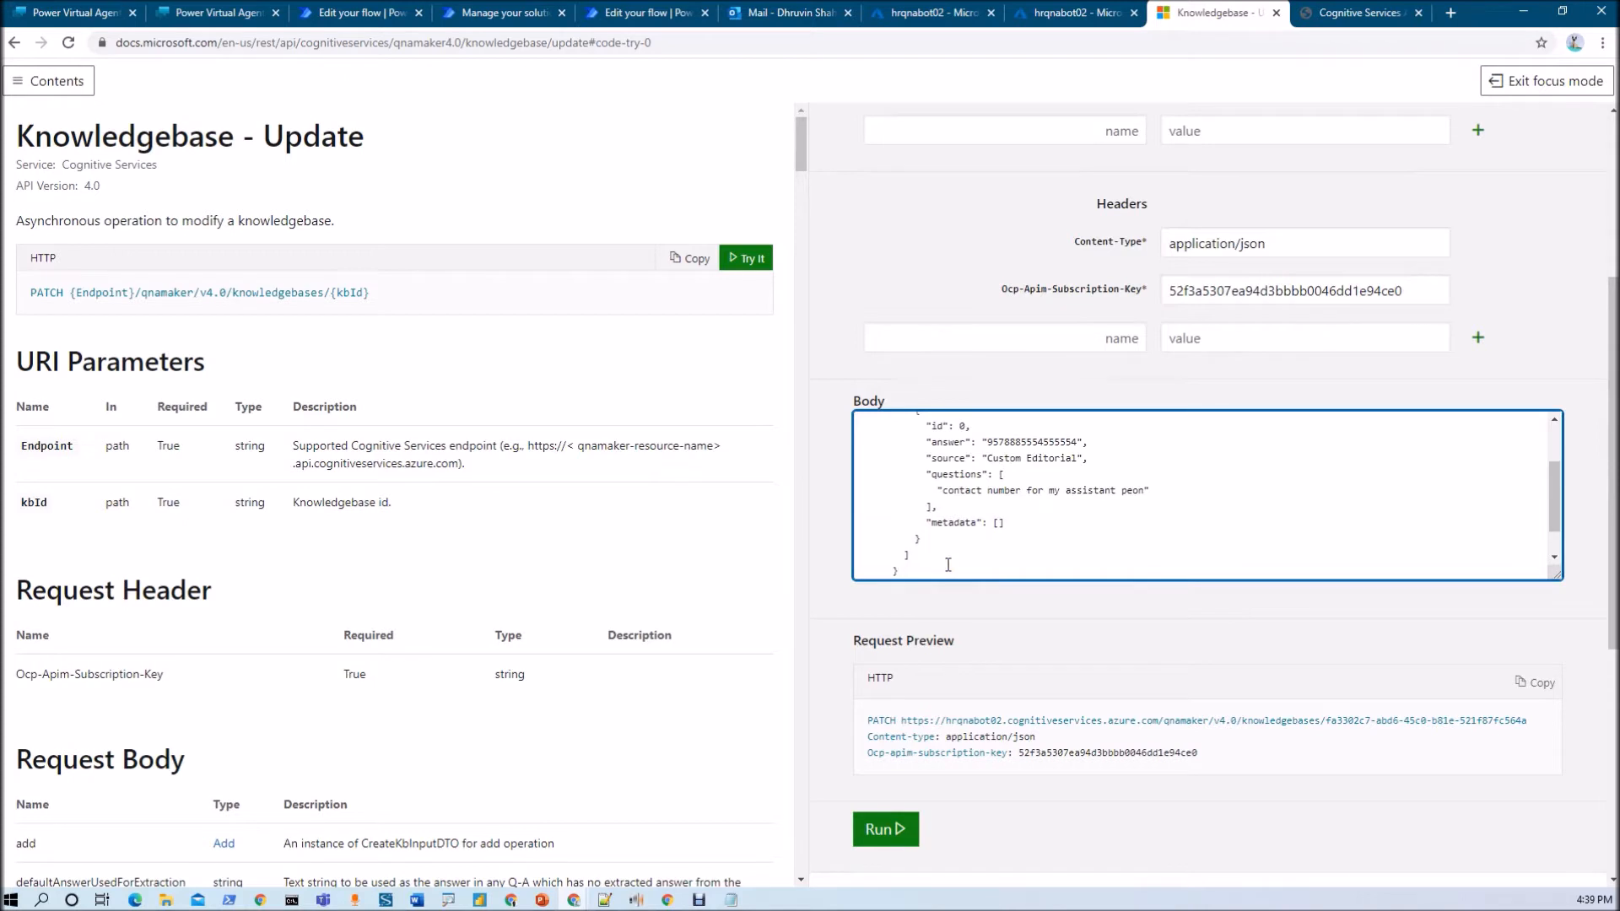
pyautogui.scroll(2, 948, 564)
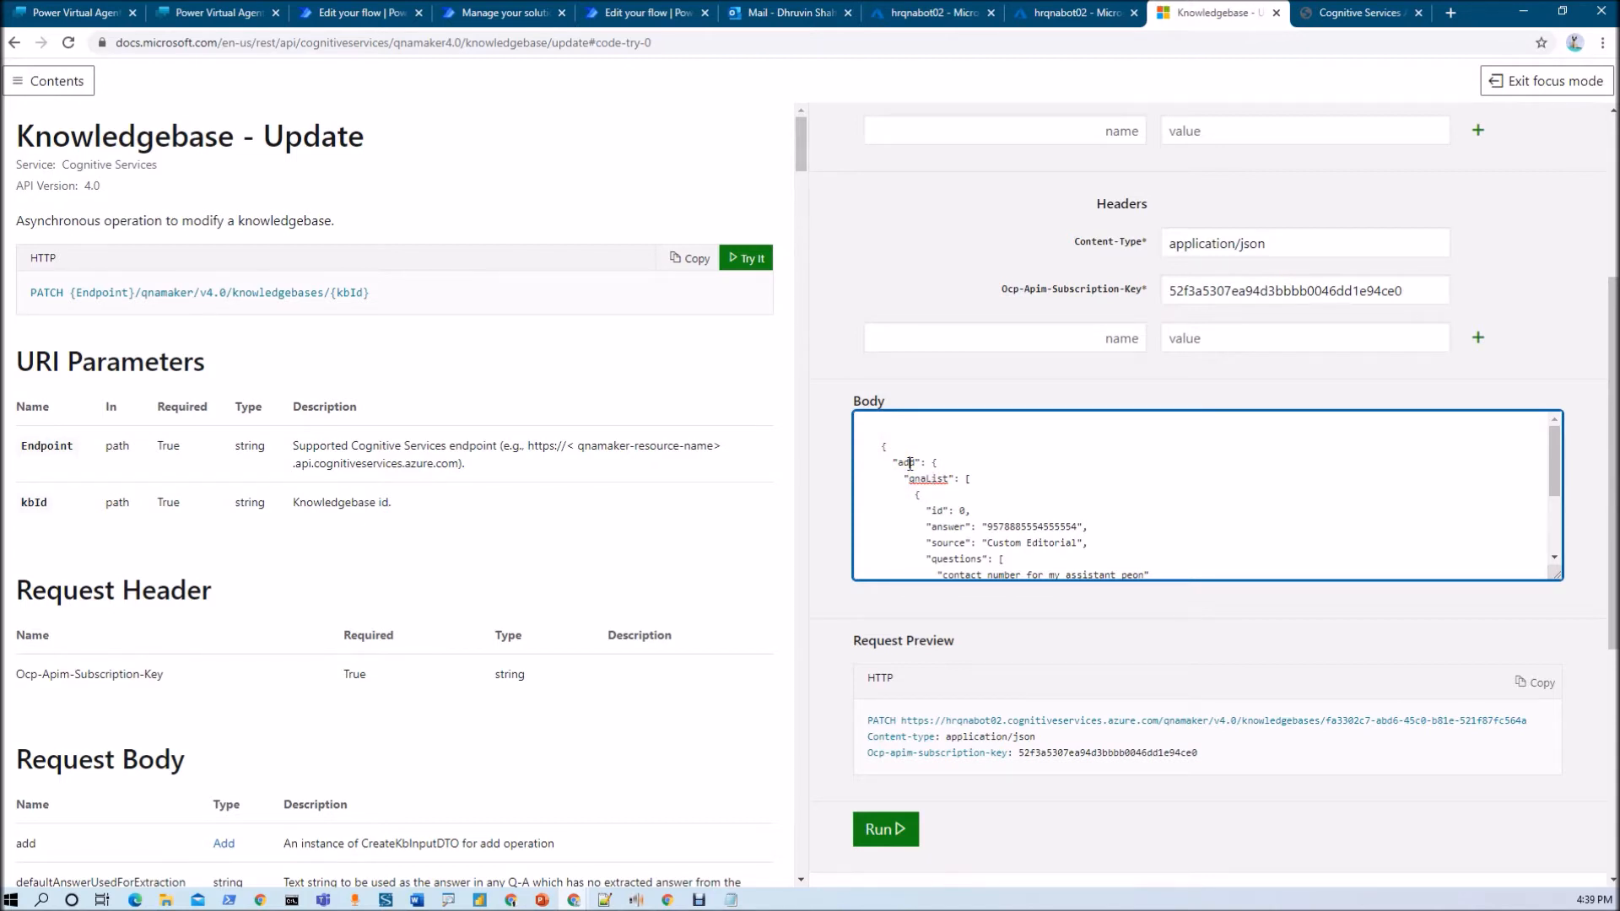
# Examine the add, answer, source and questions entries of the JSON request body in the Knowledgebase - Update console.
pyautogui.doubleClick(911, 463)
pyautogui.scroll(-2, 916, 460)
pyautogui.scroll(2, 917, 460)
pyautogui.scroll(-2, 948, 484)
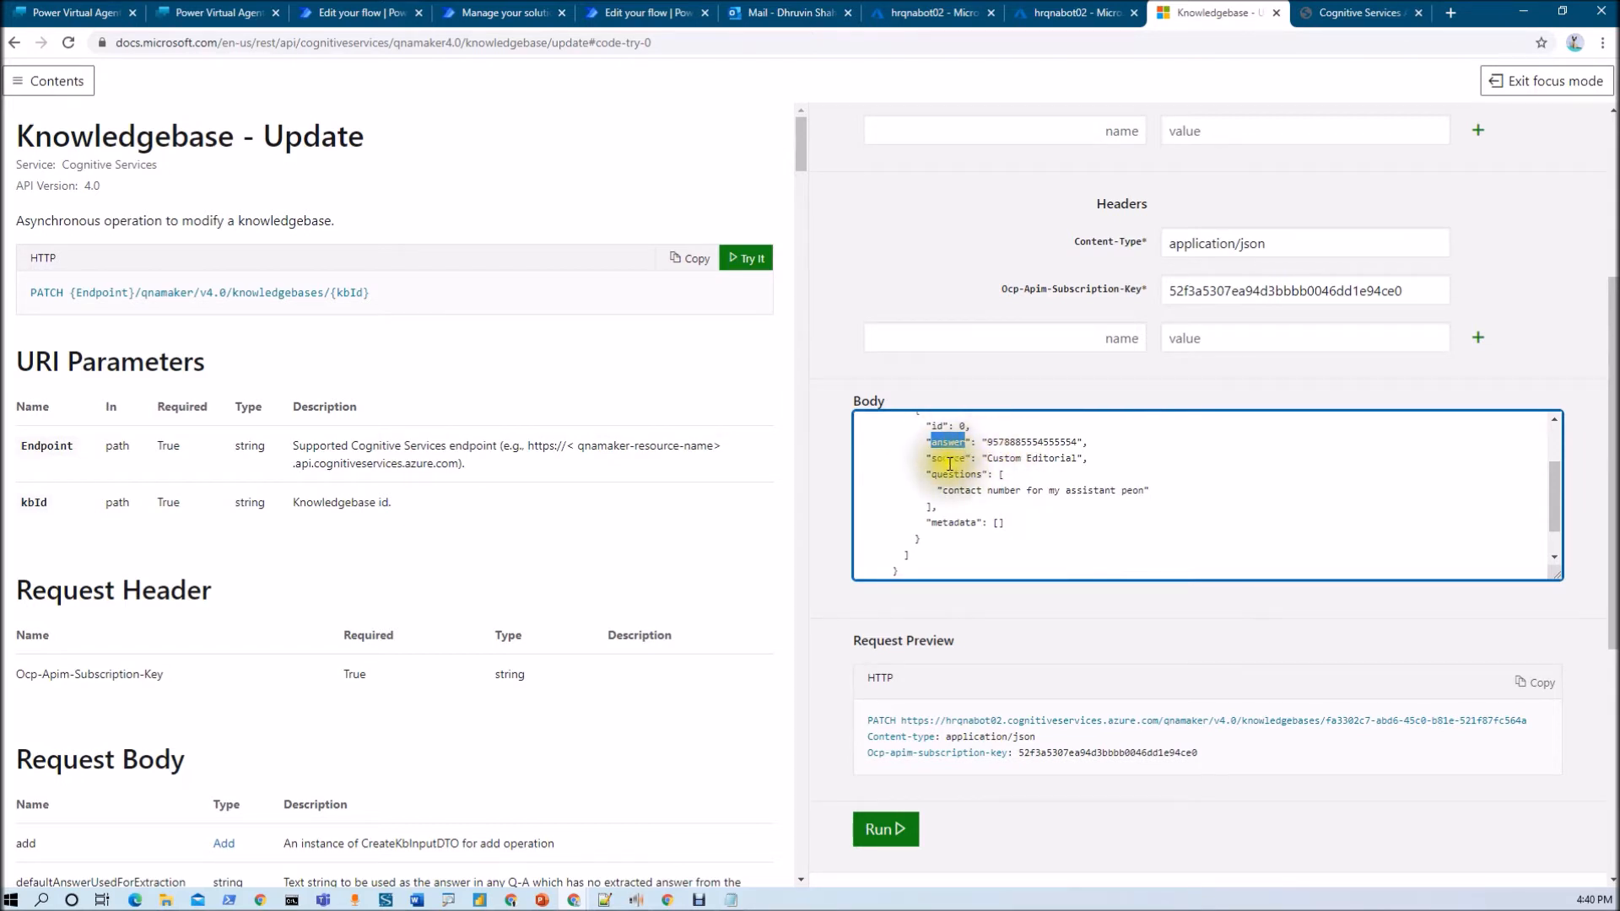
pyautogui.doubleClick(951, 460)
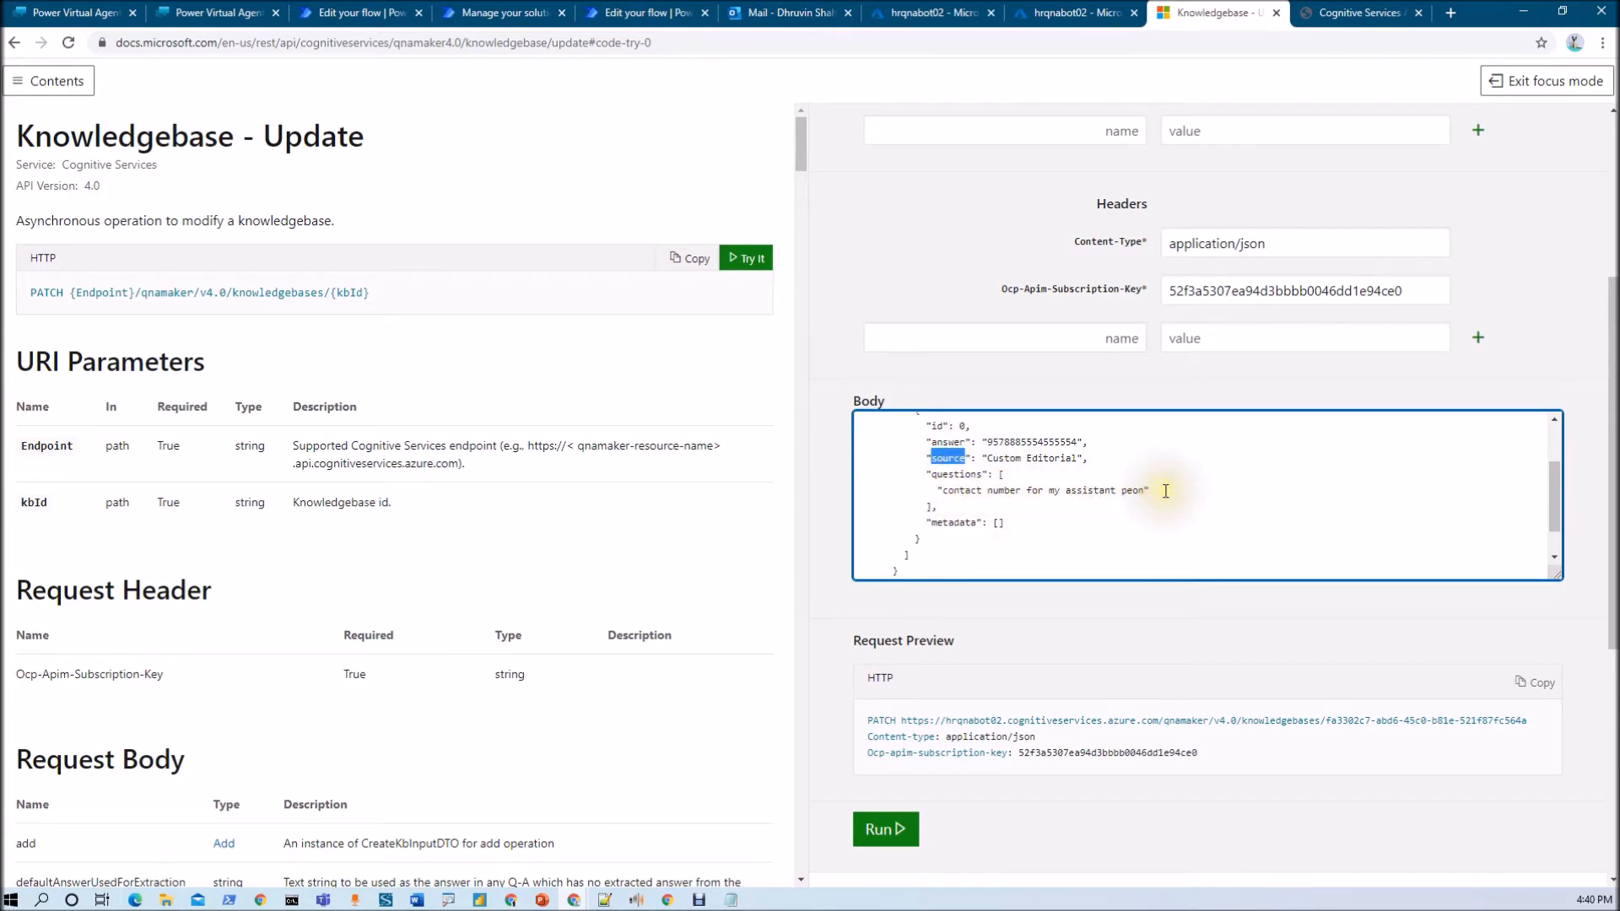
pyautogui.scroll(2, 1046, 543)
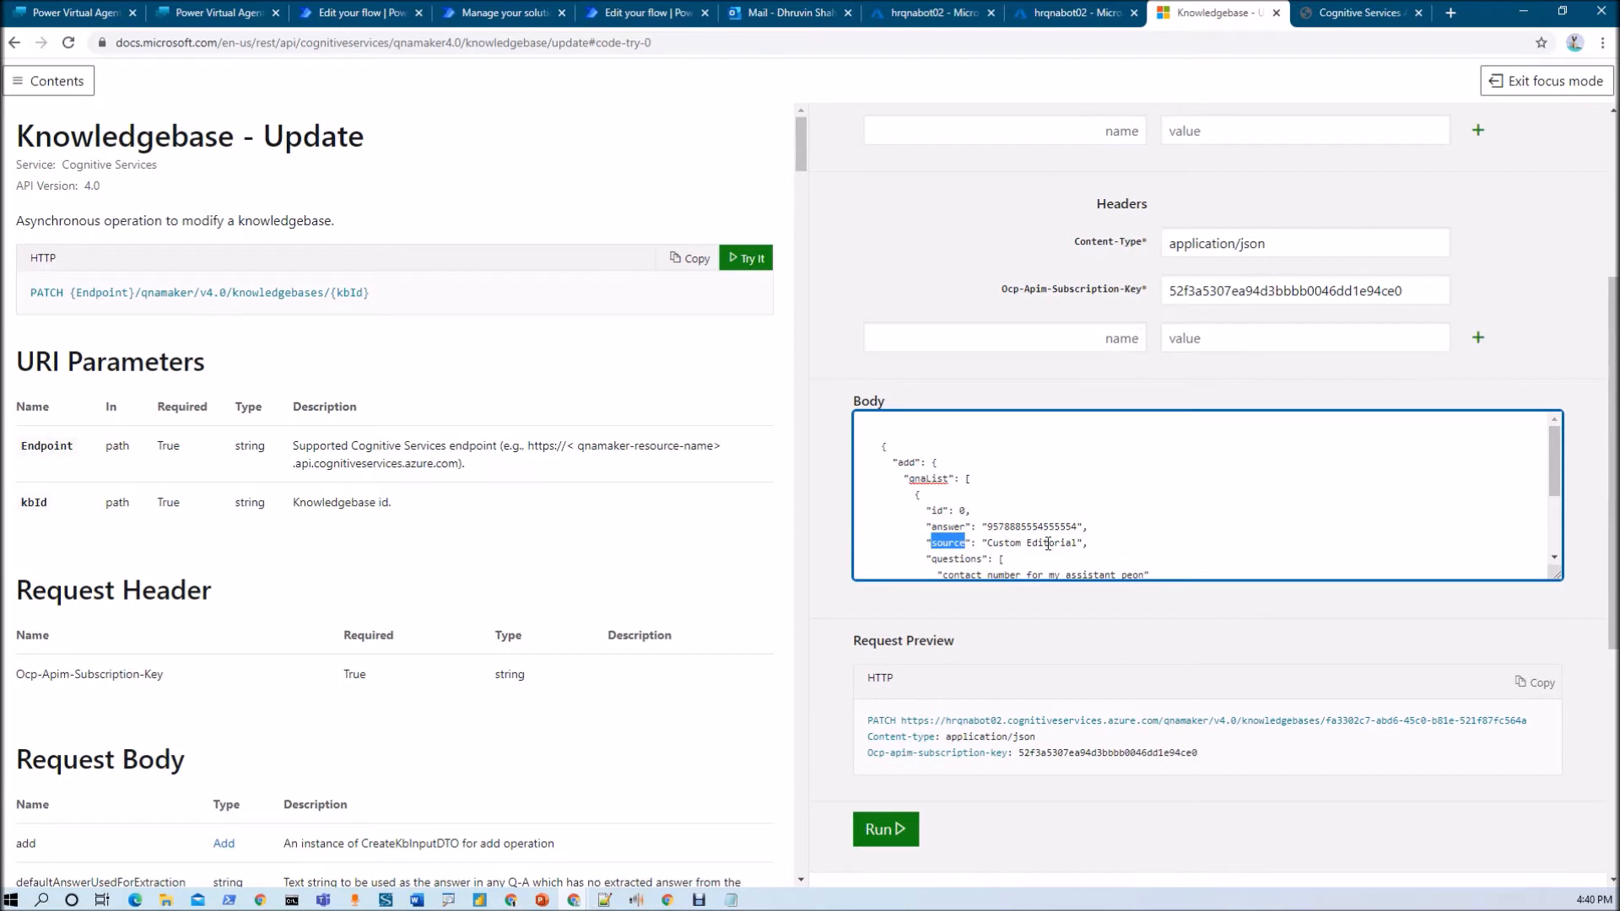
pyautogui.scroll(4, 1048, 543)
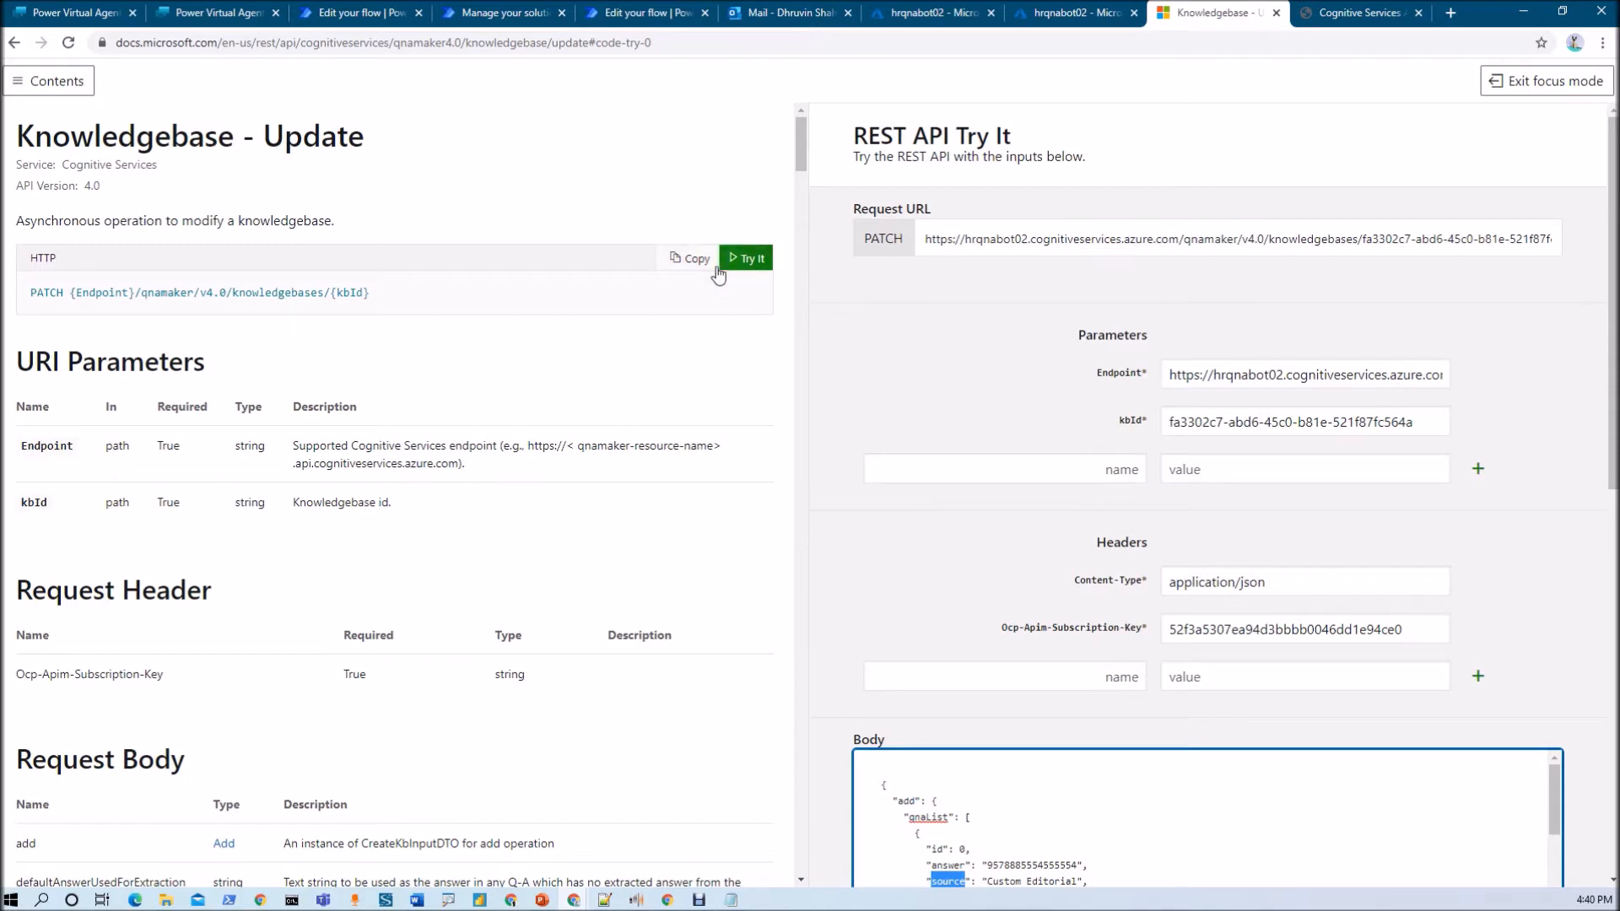
# Switch to the QnA Maker V4.0 API reference, open Publish Knowledgebase's testing console, and check hrqnabot02's keys, endpoint and location in the Azure portal.
pyautogui.hotkey('ctrl', 'Tab')
pyautogui.click(355, 447)
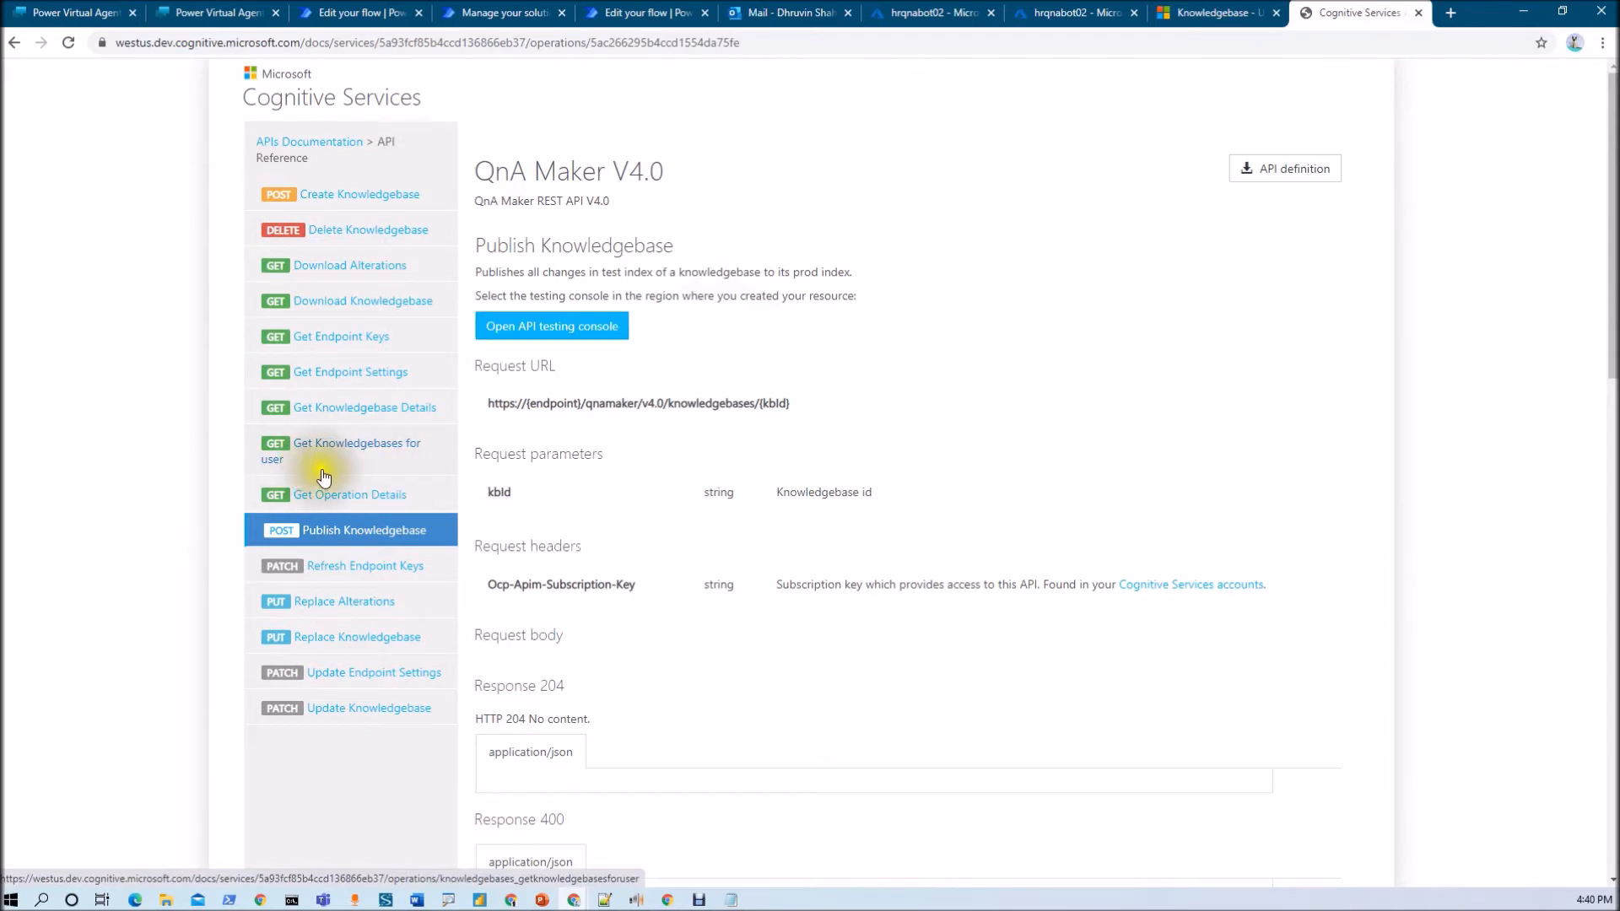
pyautogui.scroll(-3, 549, 517)
pyautogui.scroll(3, 545, 513)
pyautogui.click(572, 331)
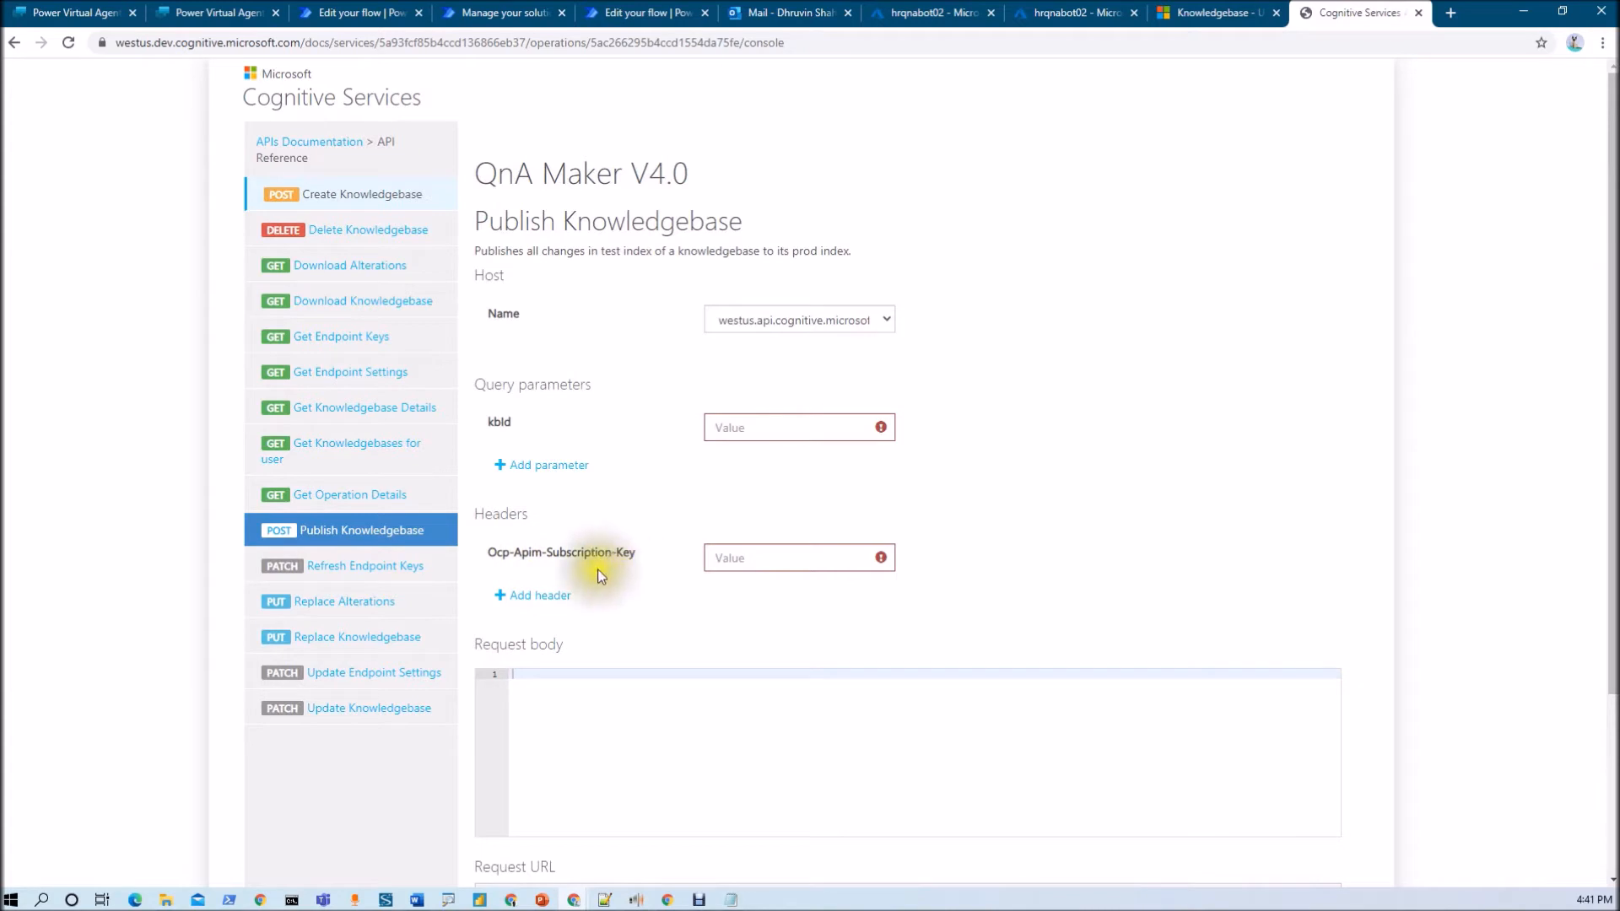
pyautogui.click(949, 22)
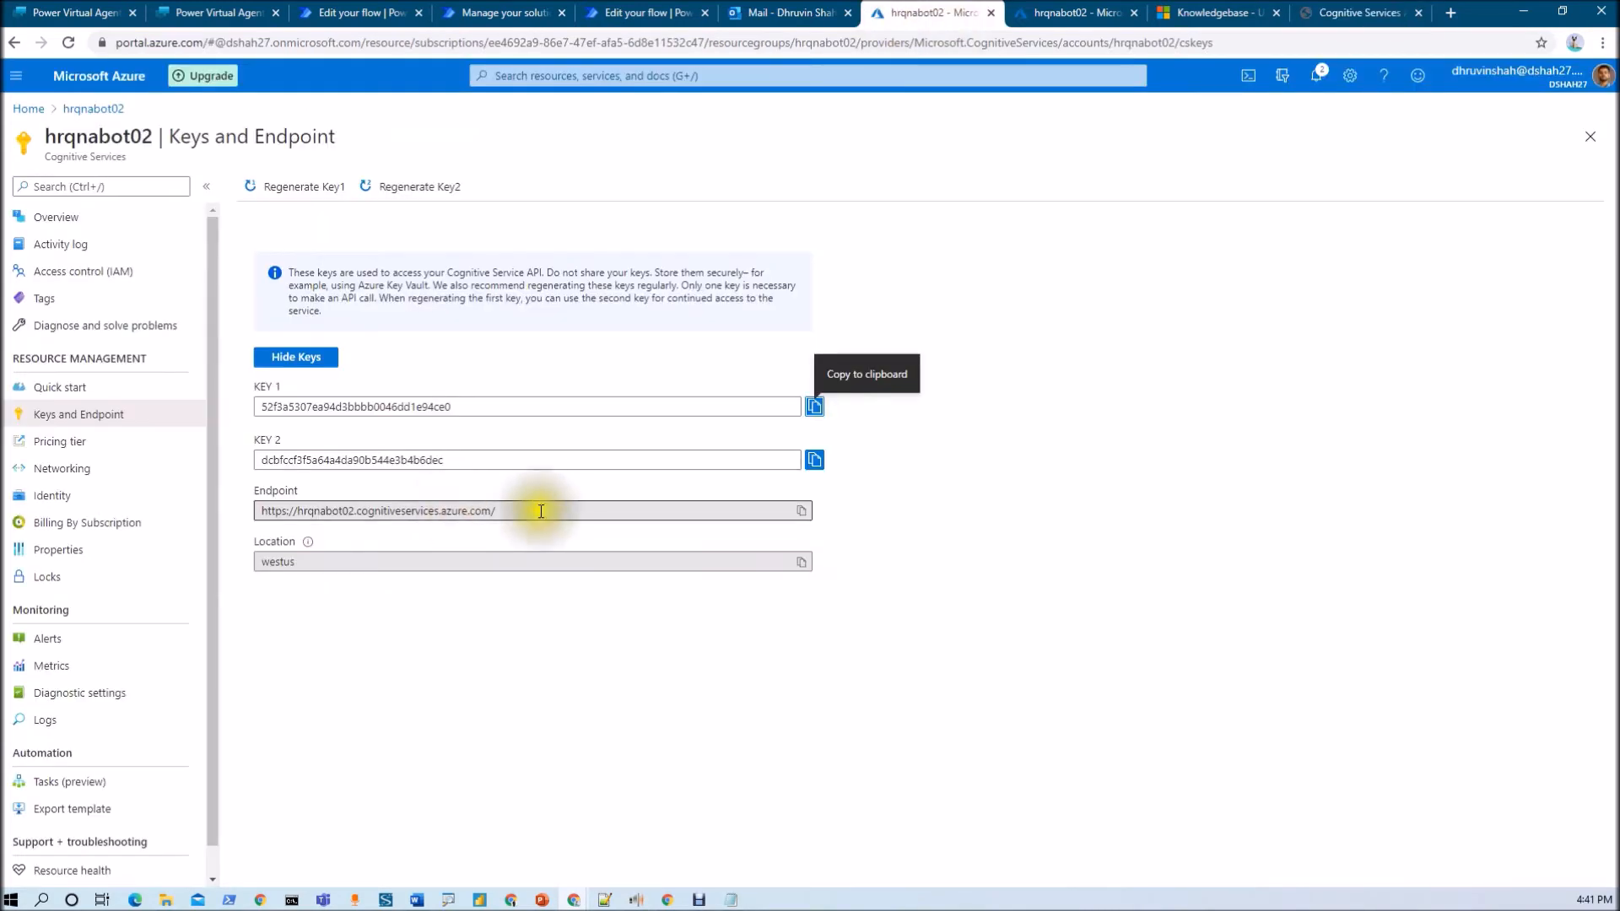
pyautogui.click(1350, 15)
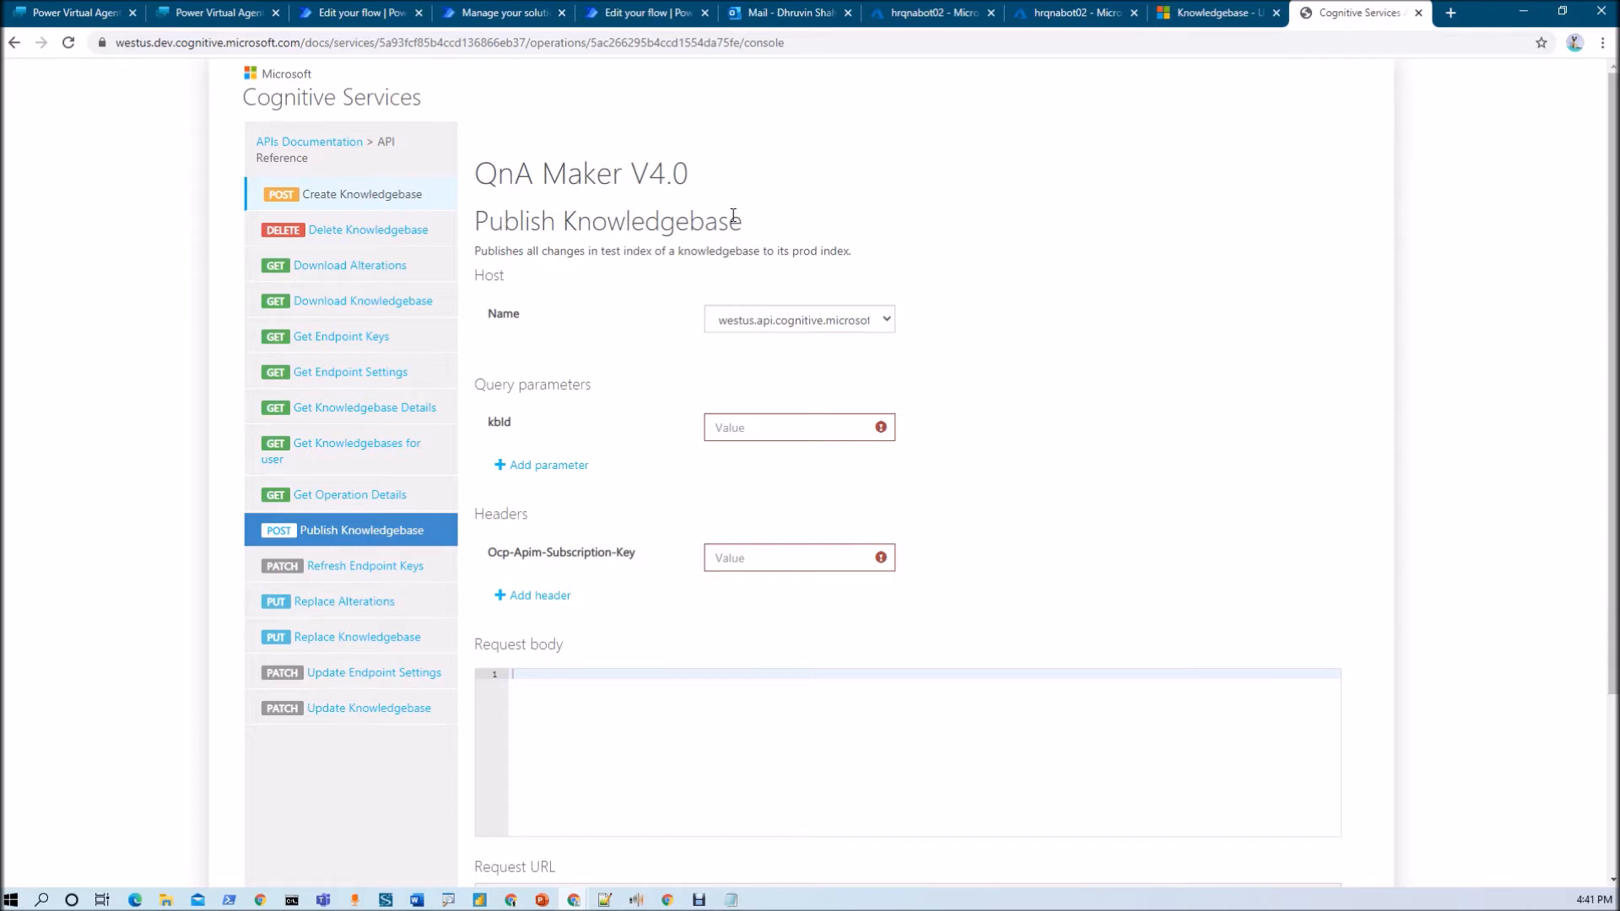
# Switch to the PVAWithQnAMaker solution in Power Automate, dismiss the flow-editing notice and look over the component types offered for adding.
pyautogui.click(488, 17)
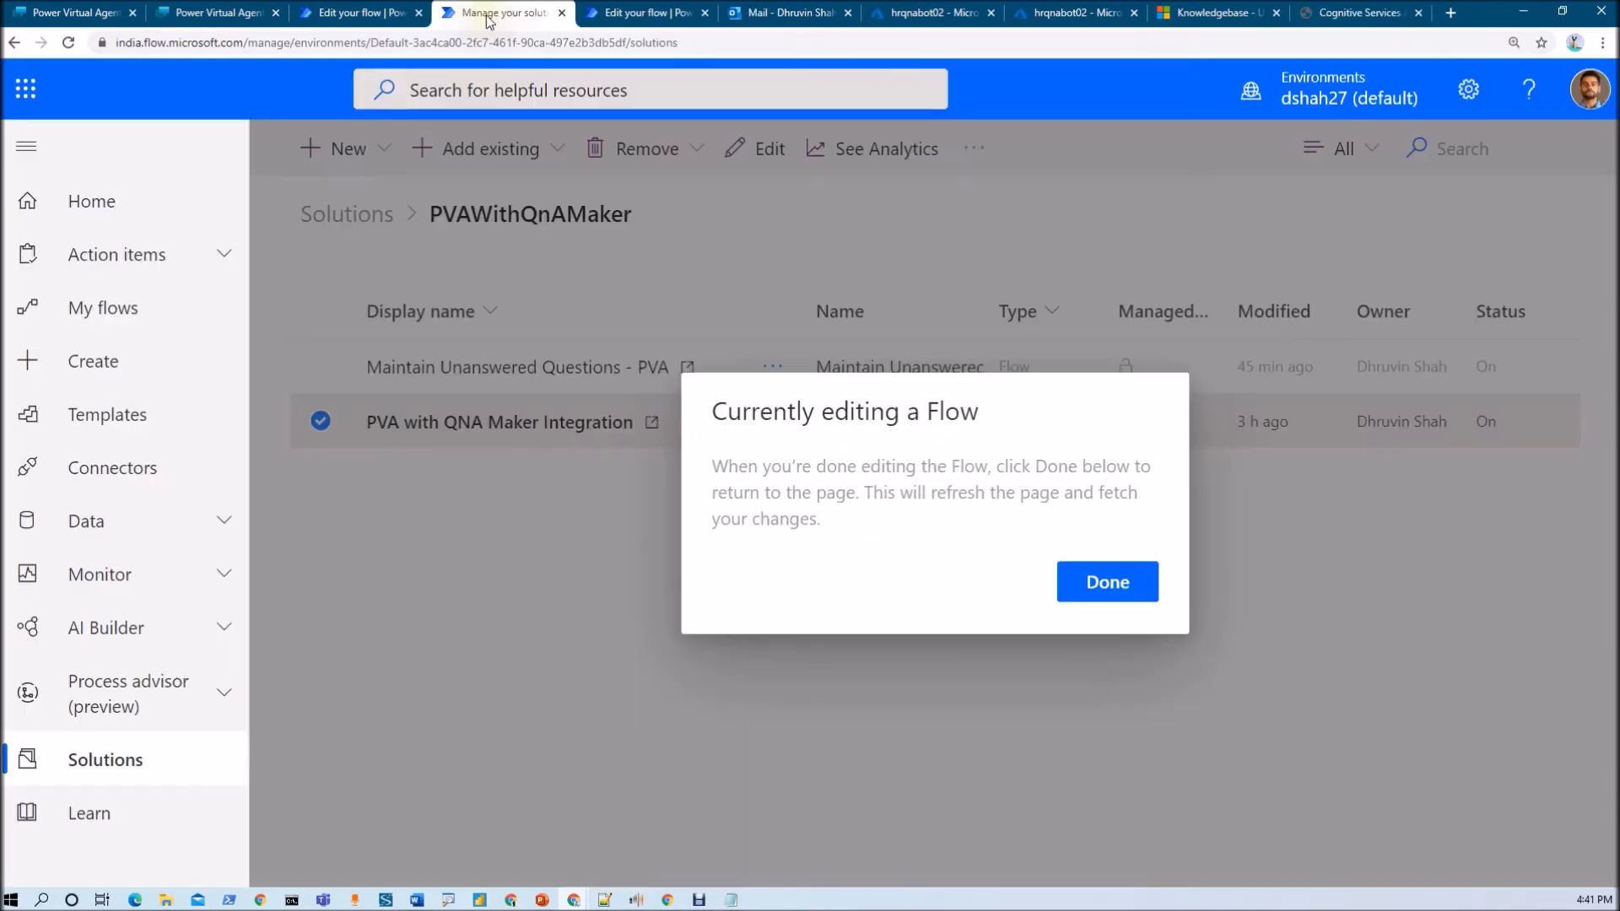
pyautogui.click(1121, 593)
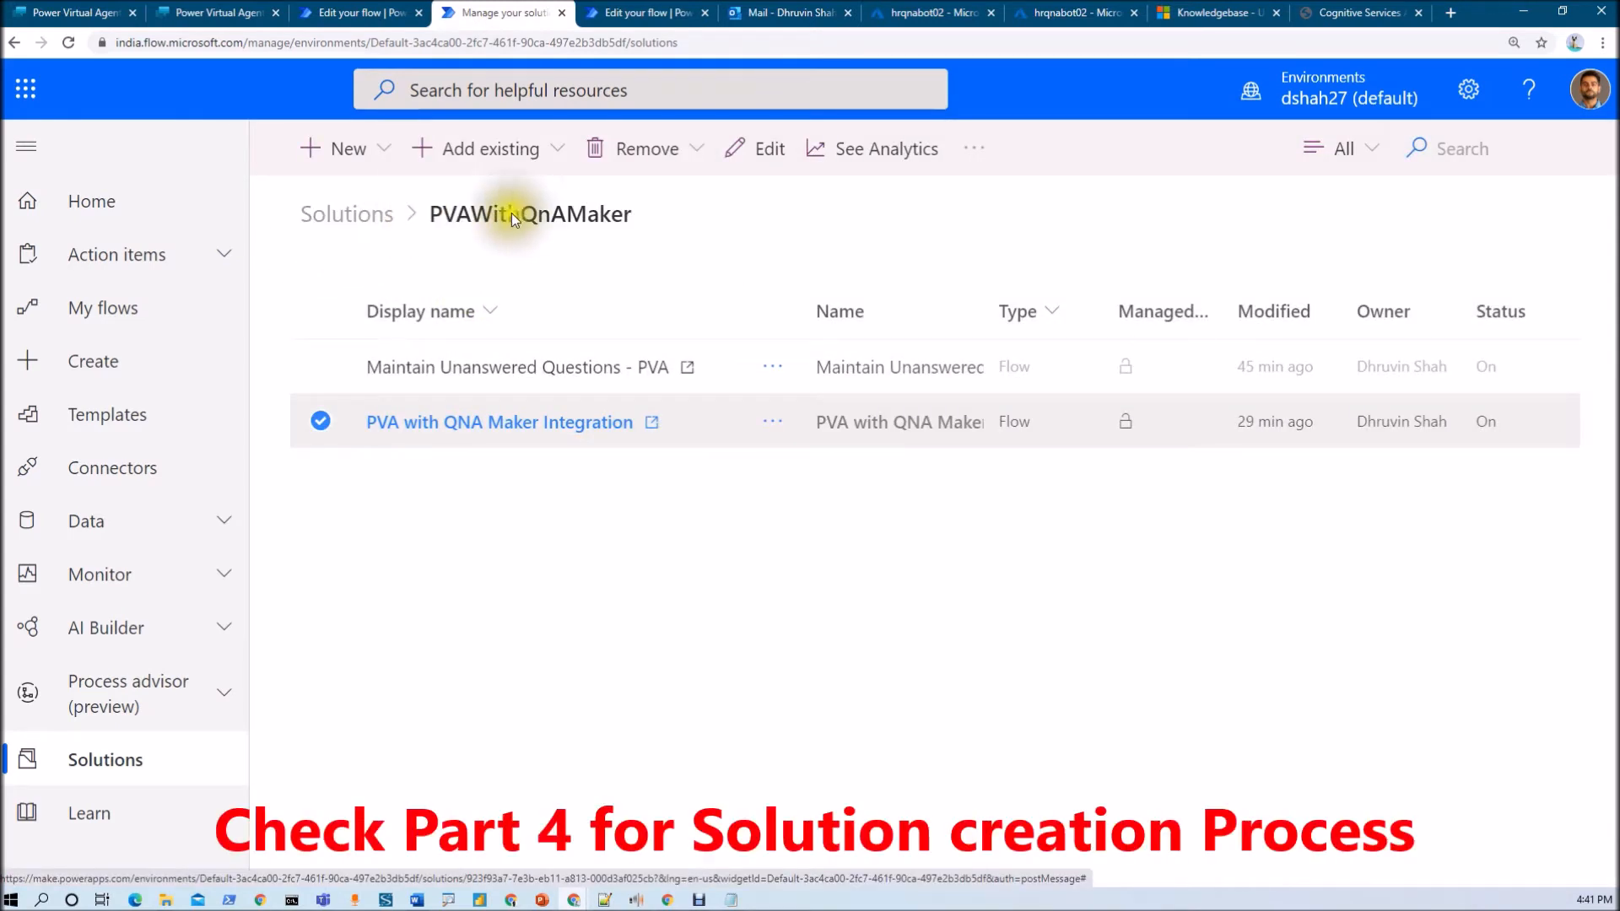
pyautogui.moveTo(432, 213); pyautogui.dragTo(646, 223)
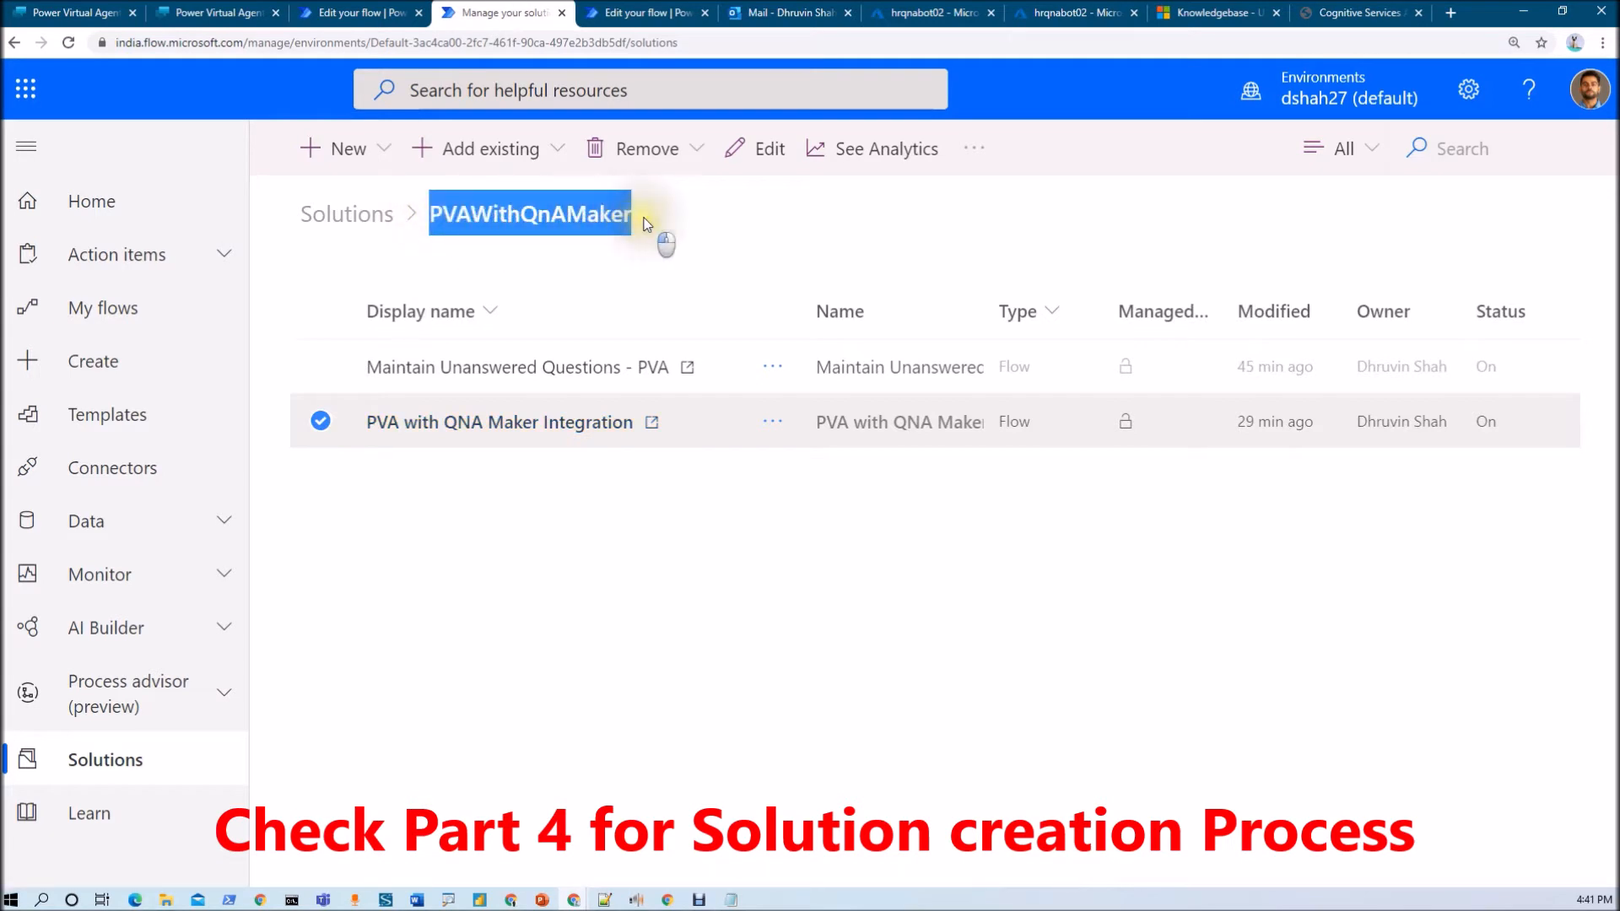
pyautogui.click(655, 240)
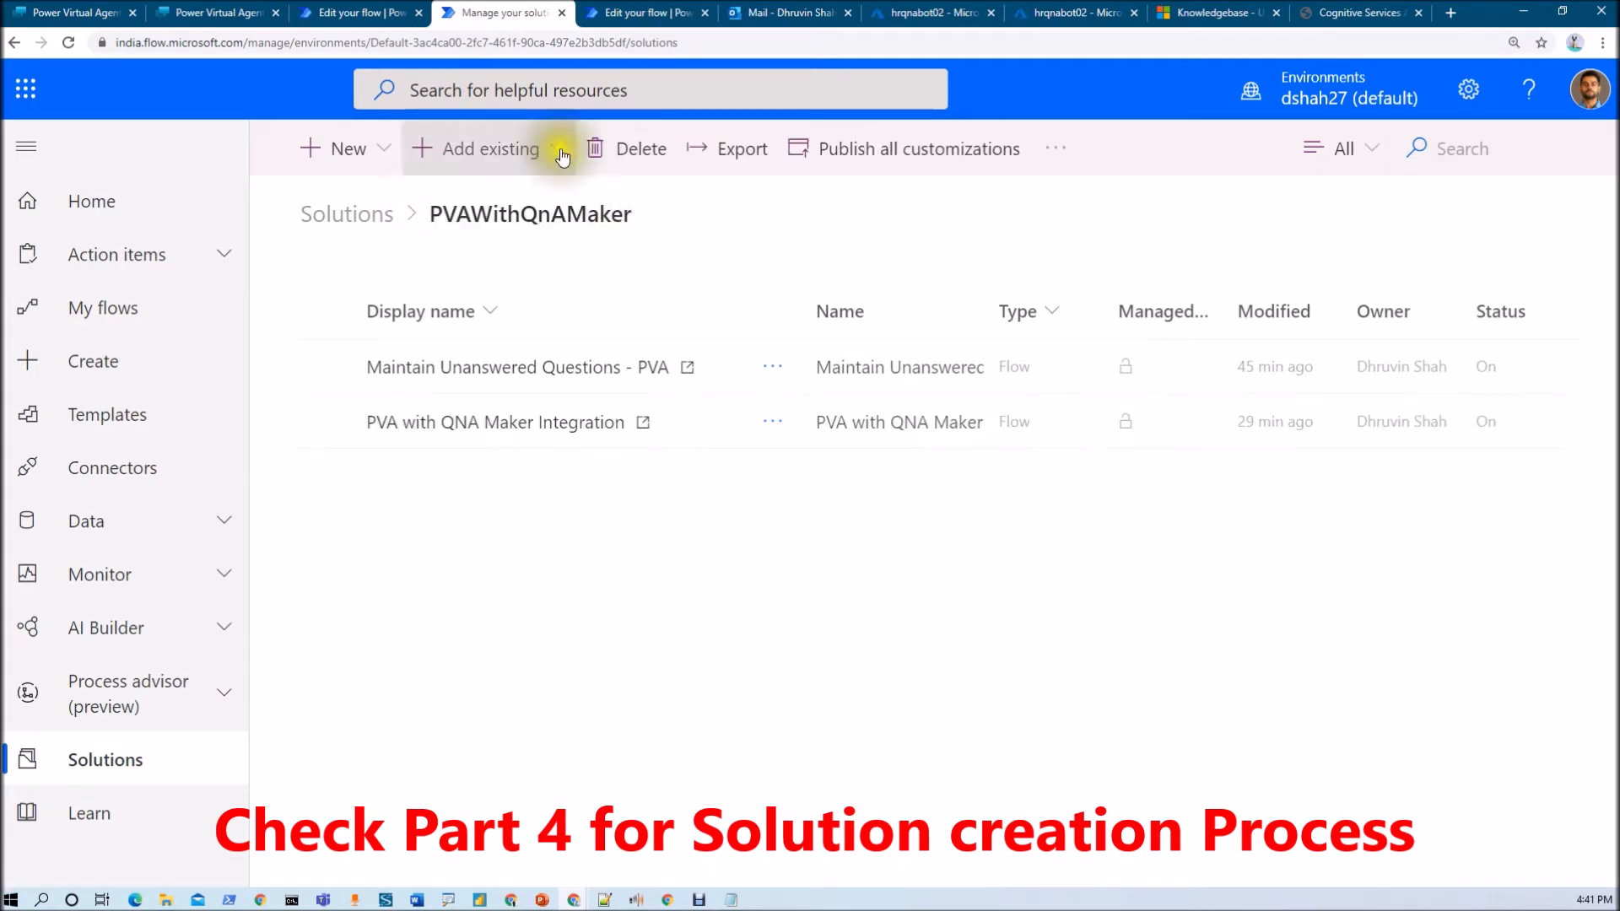
pyautogui.click(395, 159)
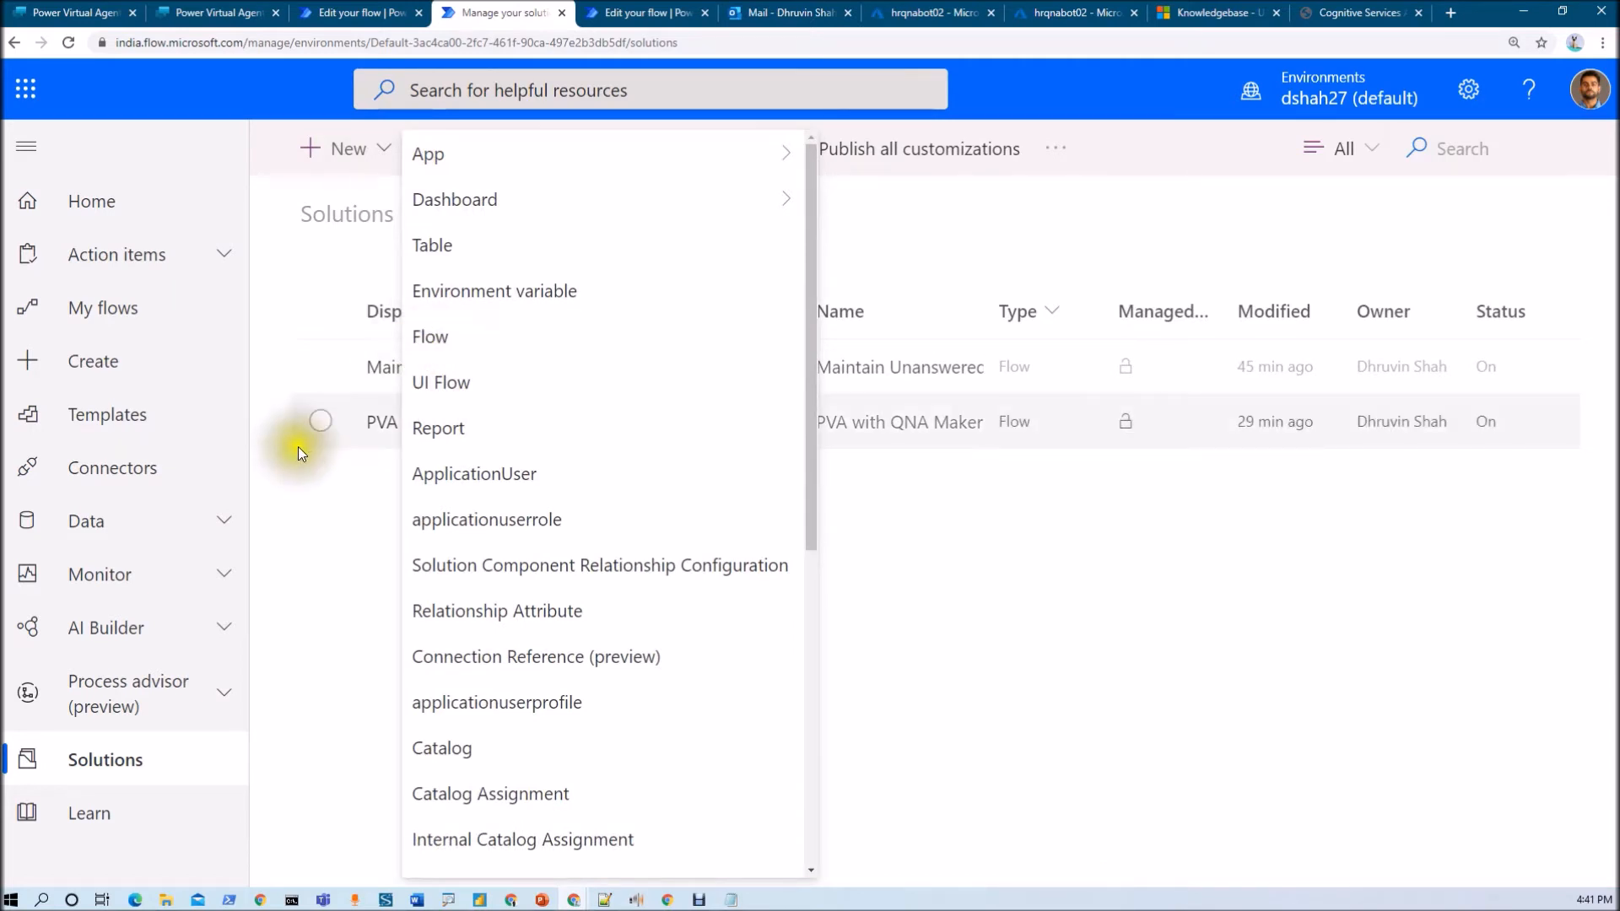
pyautogui.click(329, 486)
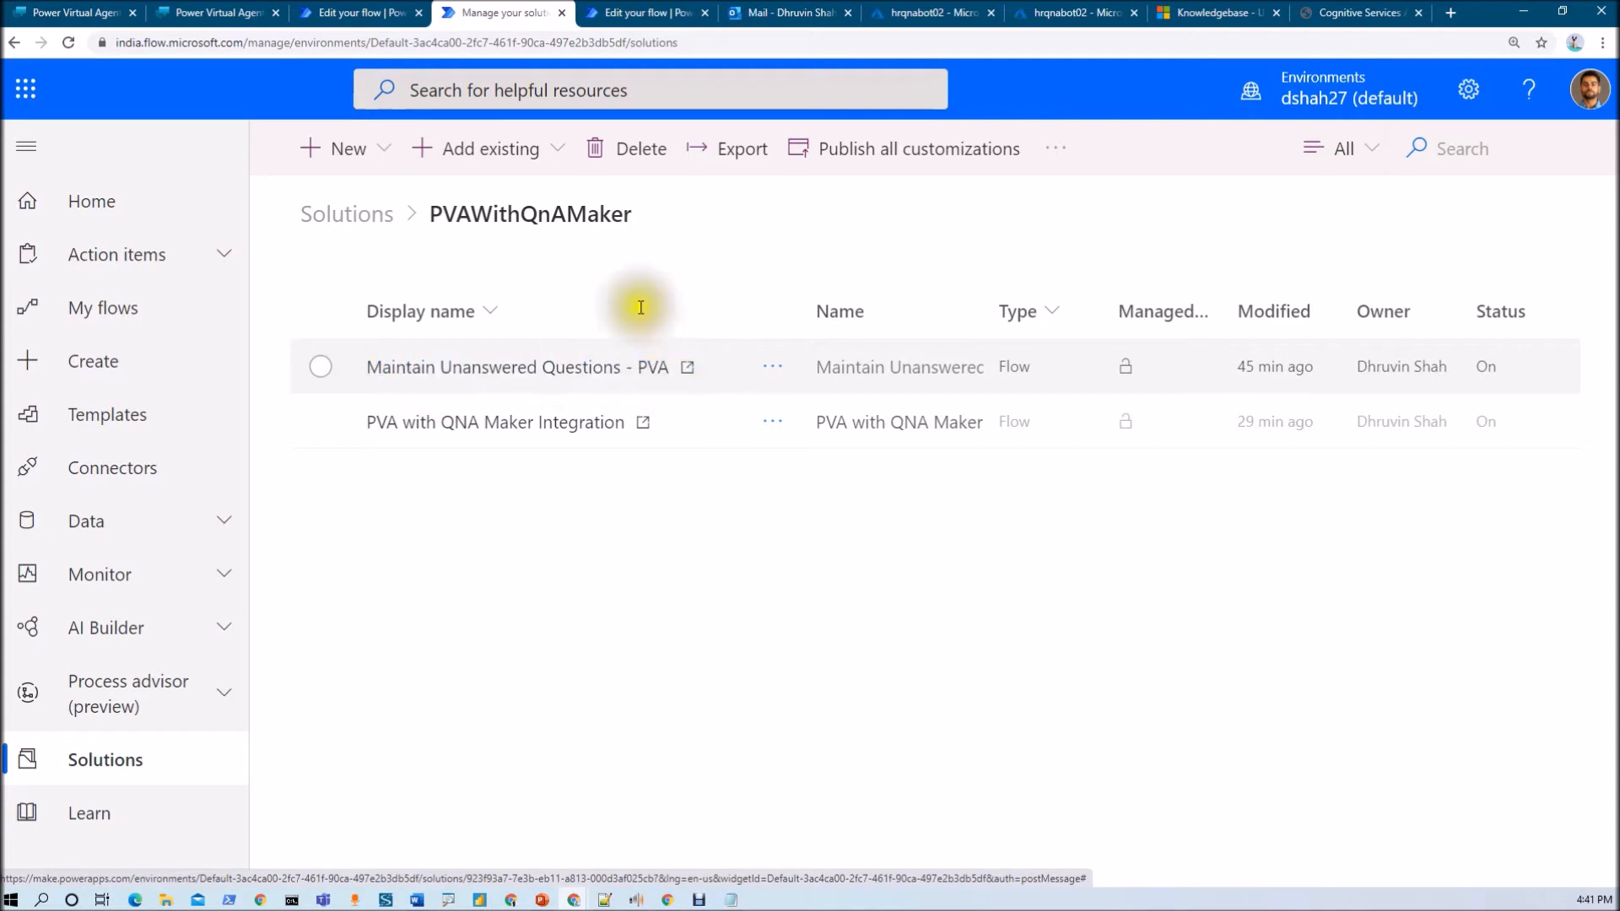
# Close the PVA with QNA Maker Integration flow and examine the manual trigger and approval action of Maintain Unanswered Questions - PVA.
pyautogui.click(655, 15)
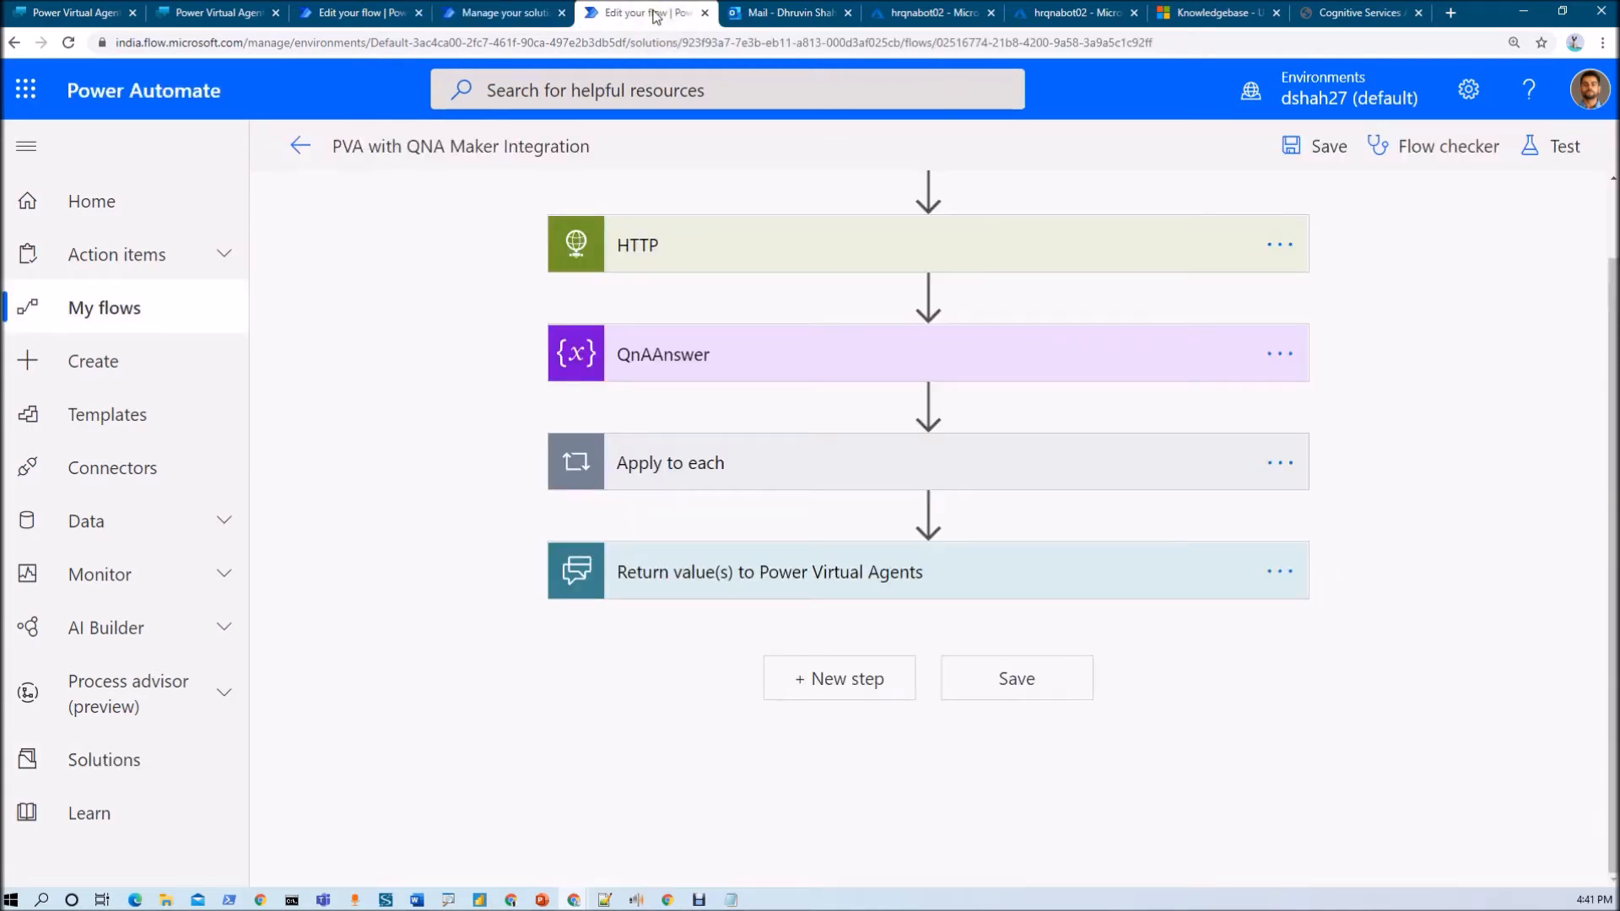
pyautogui.click(704, 14)
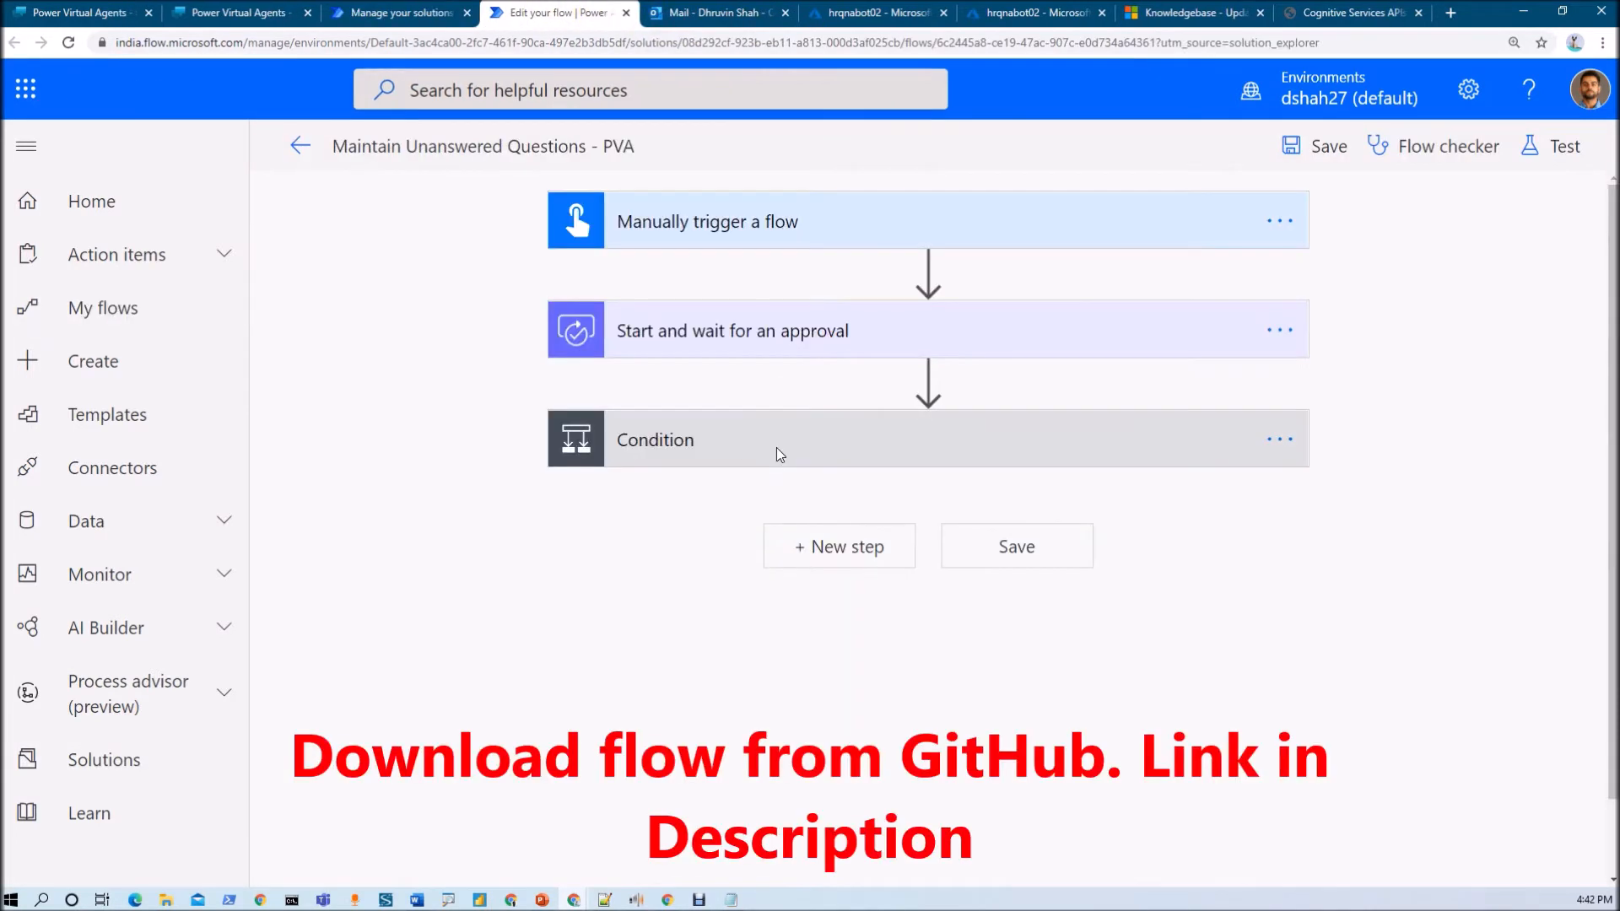
pyautogui.click(778, 236)
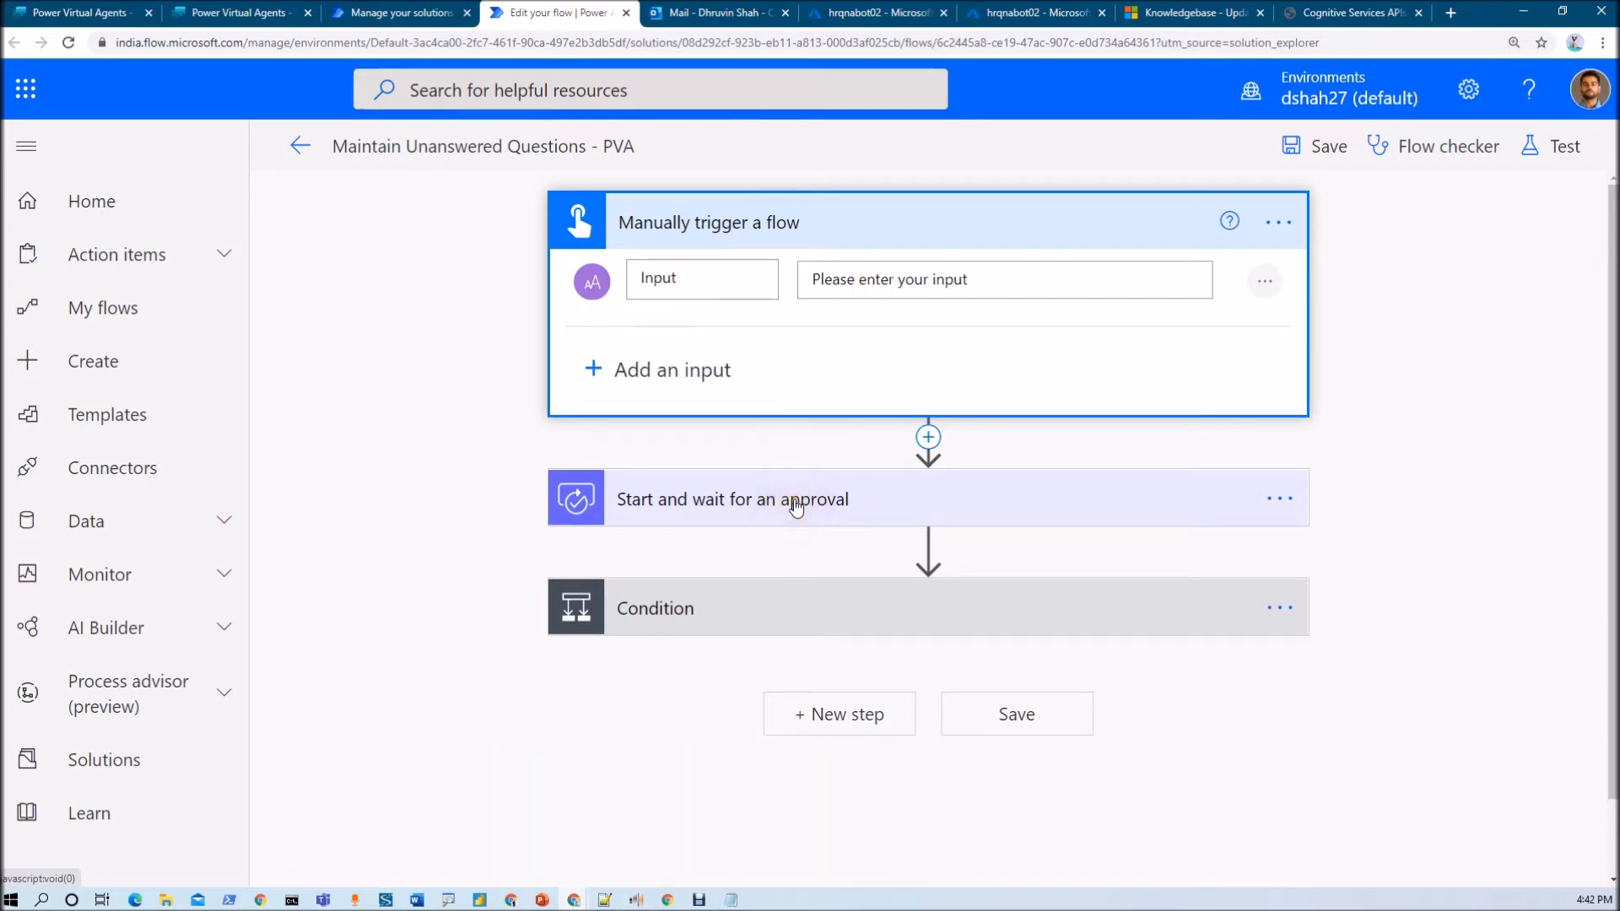
pyautogui.click(873, 498)
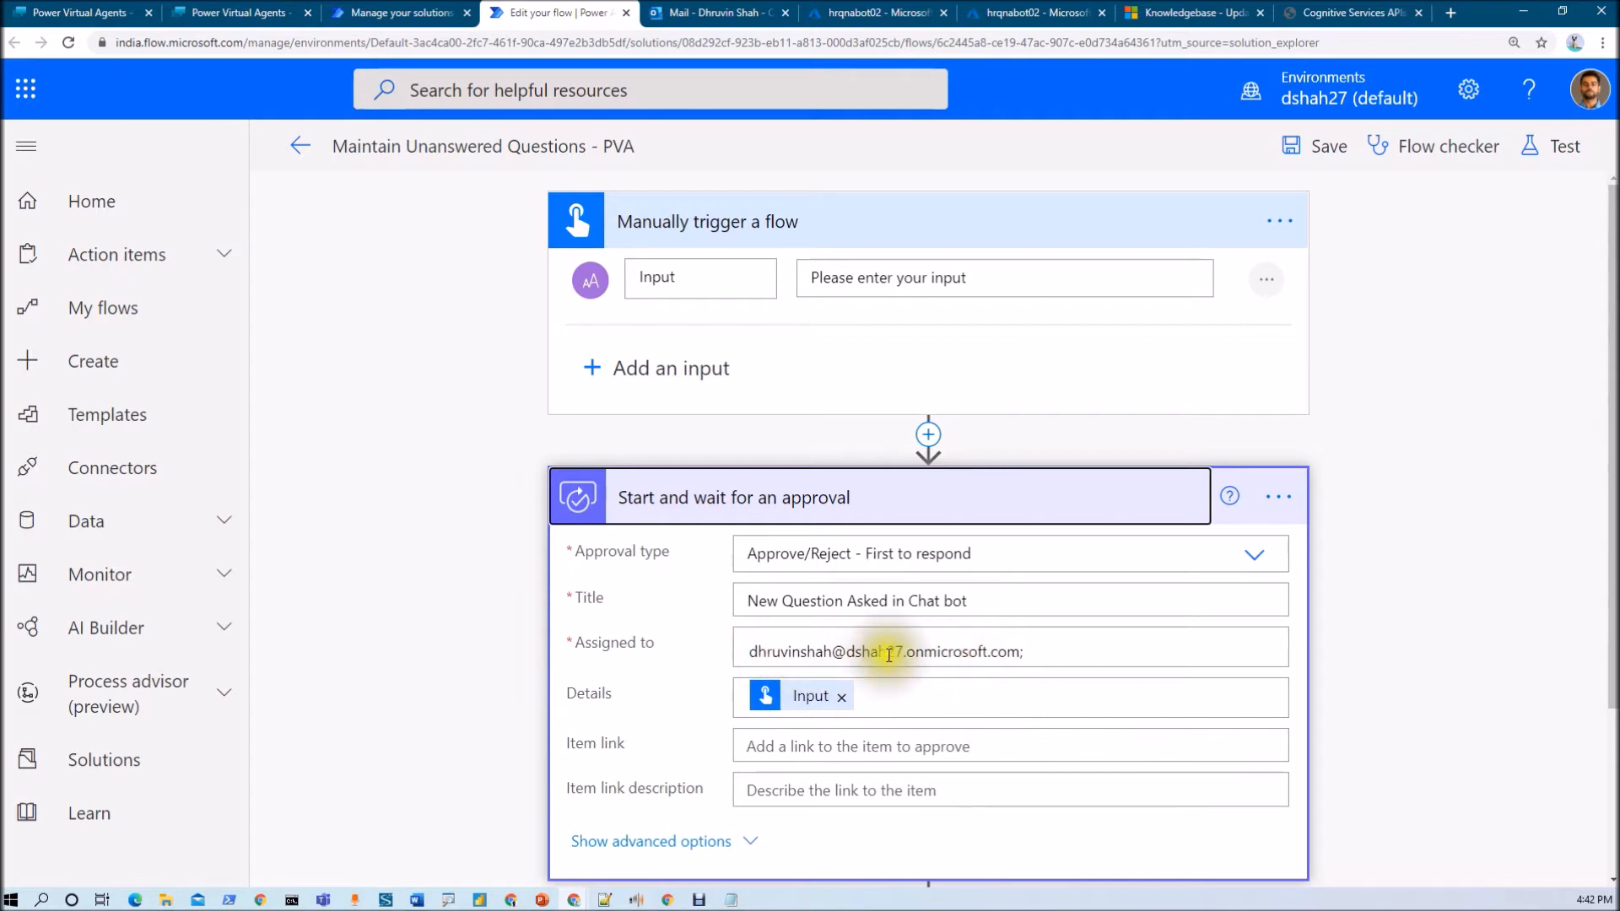
pyautogui.scroll(-1, 812, 743)
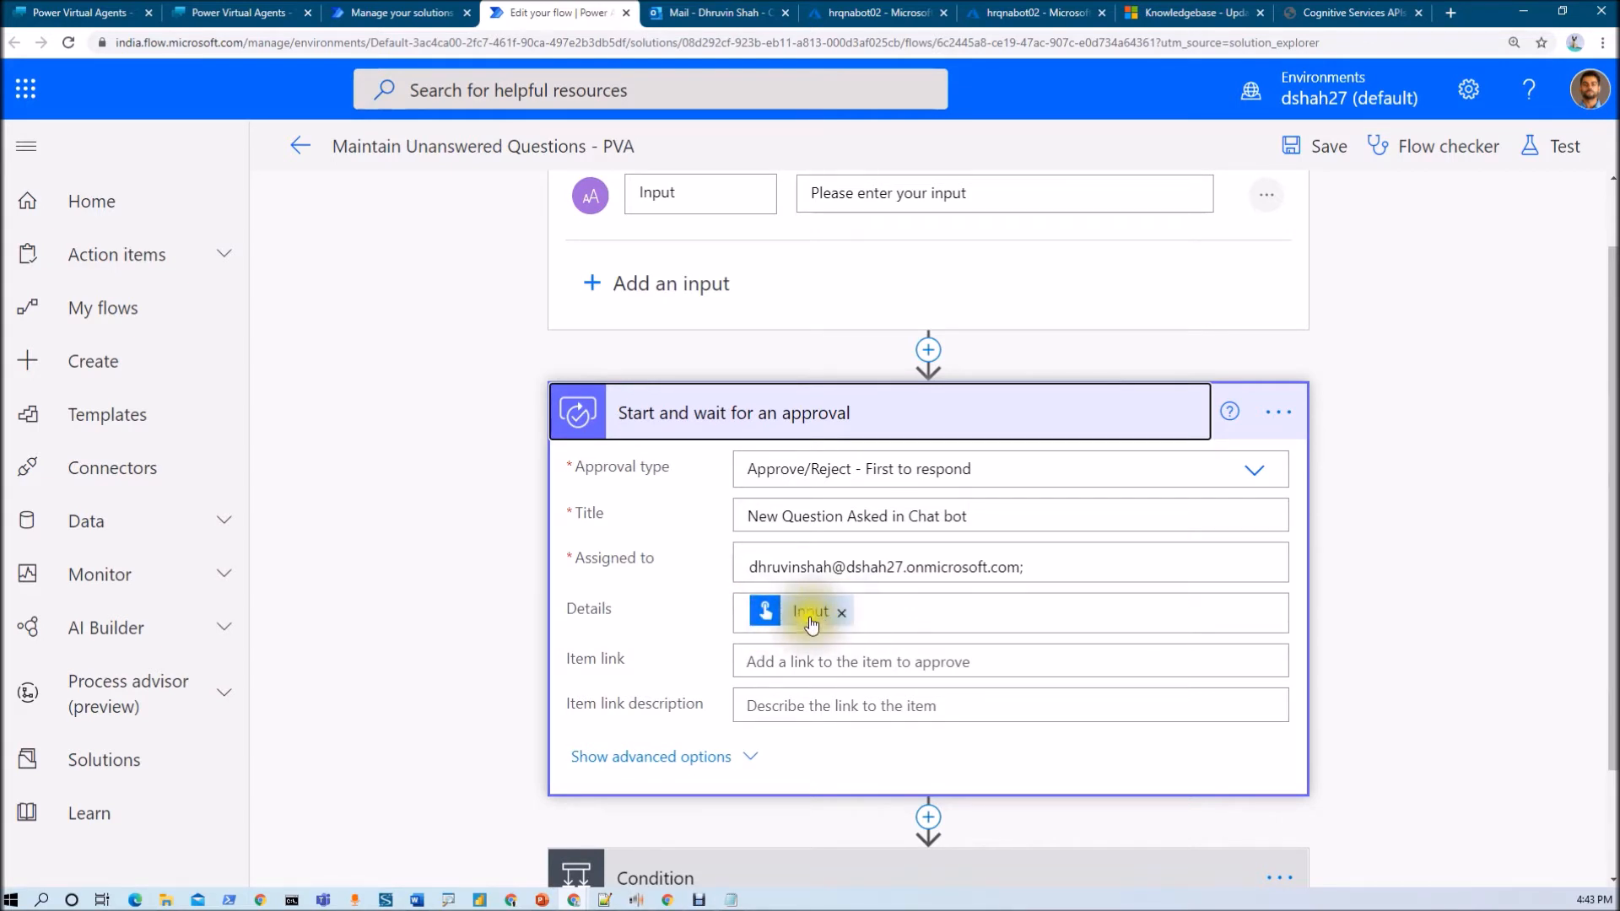
pyautogui.scroll(1, 843, 624)
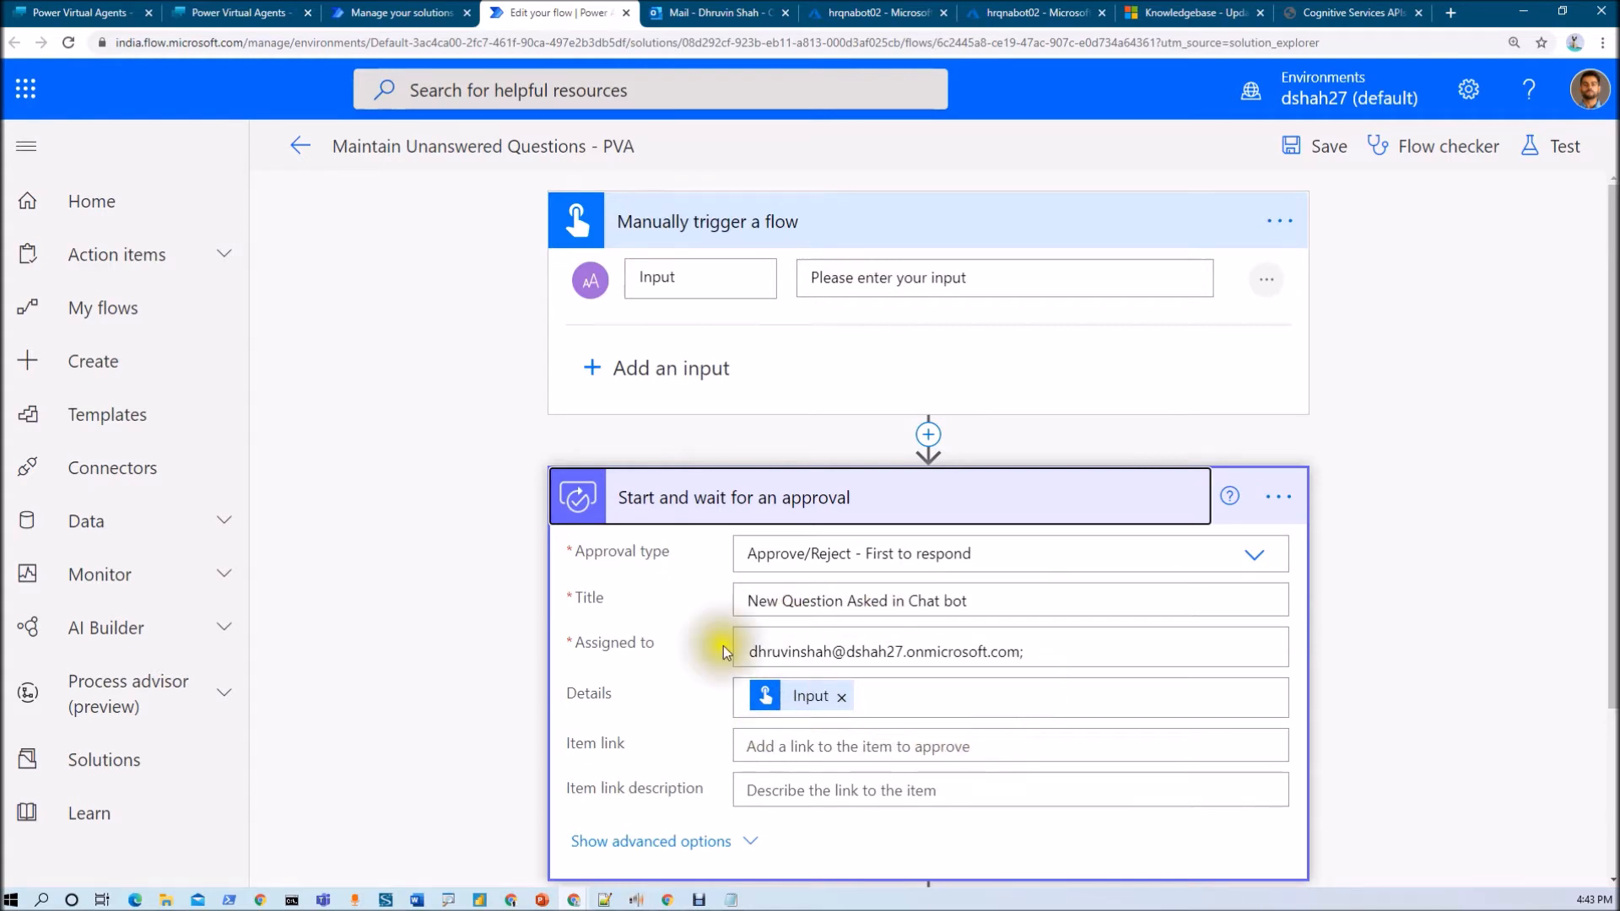
pyautogui.scroll(-1, 822, 672)
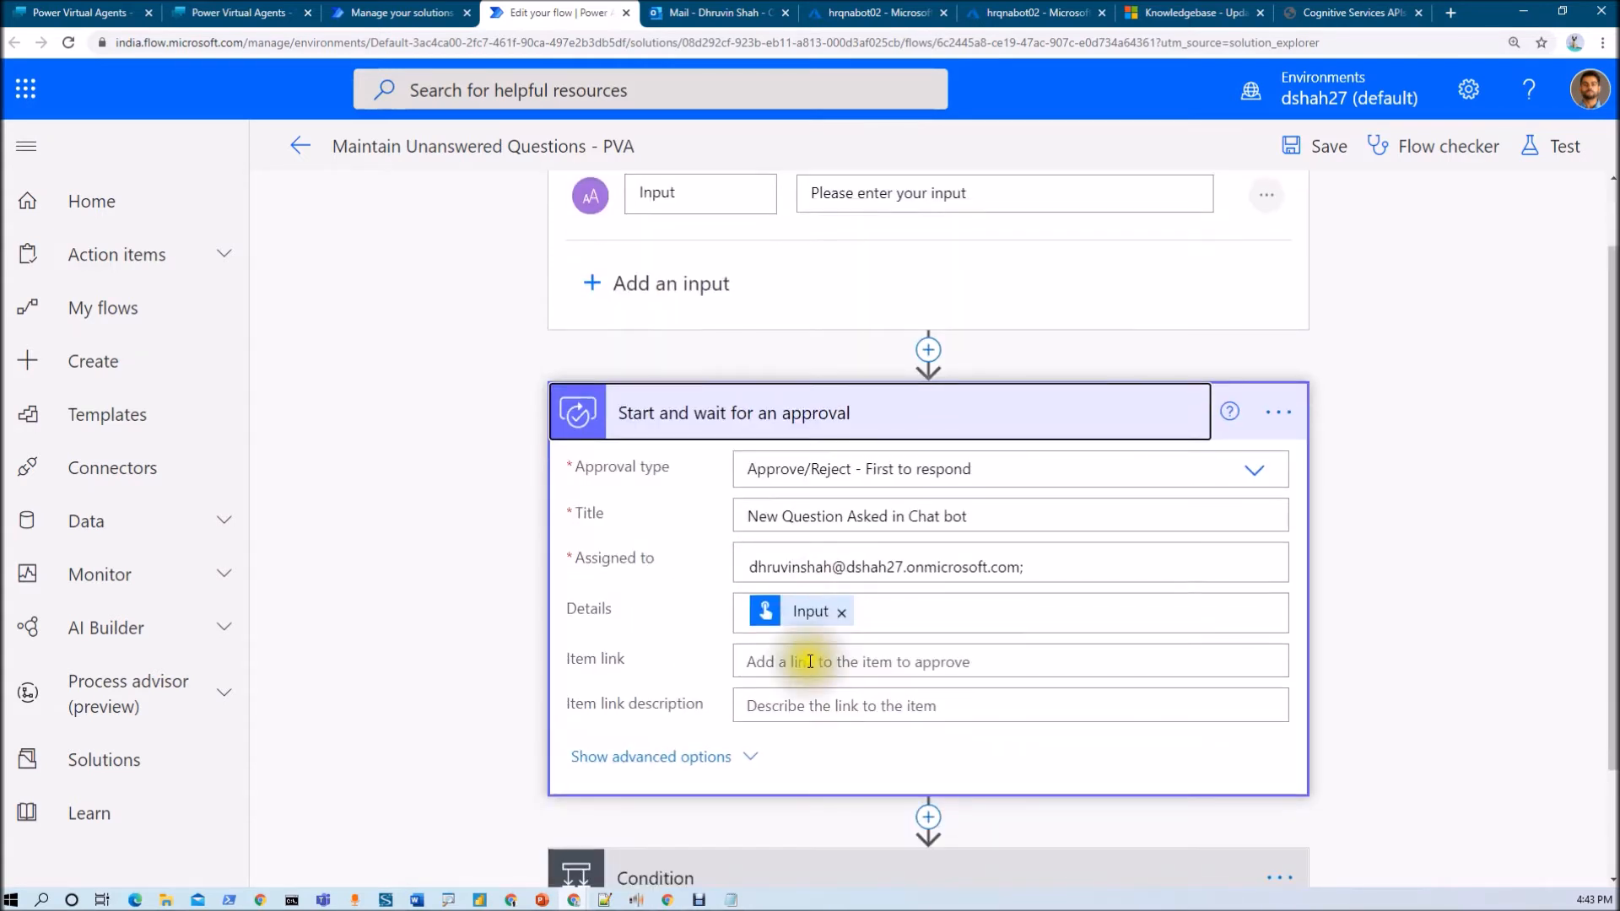
pyautogui.scroll(-1, 835, 624)
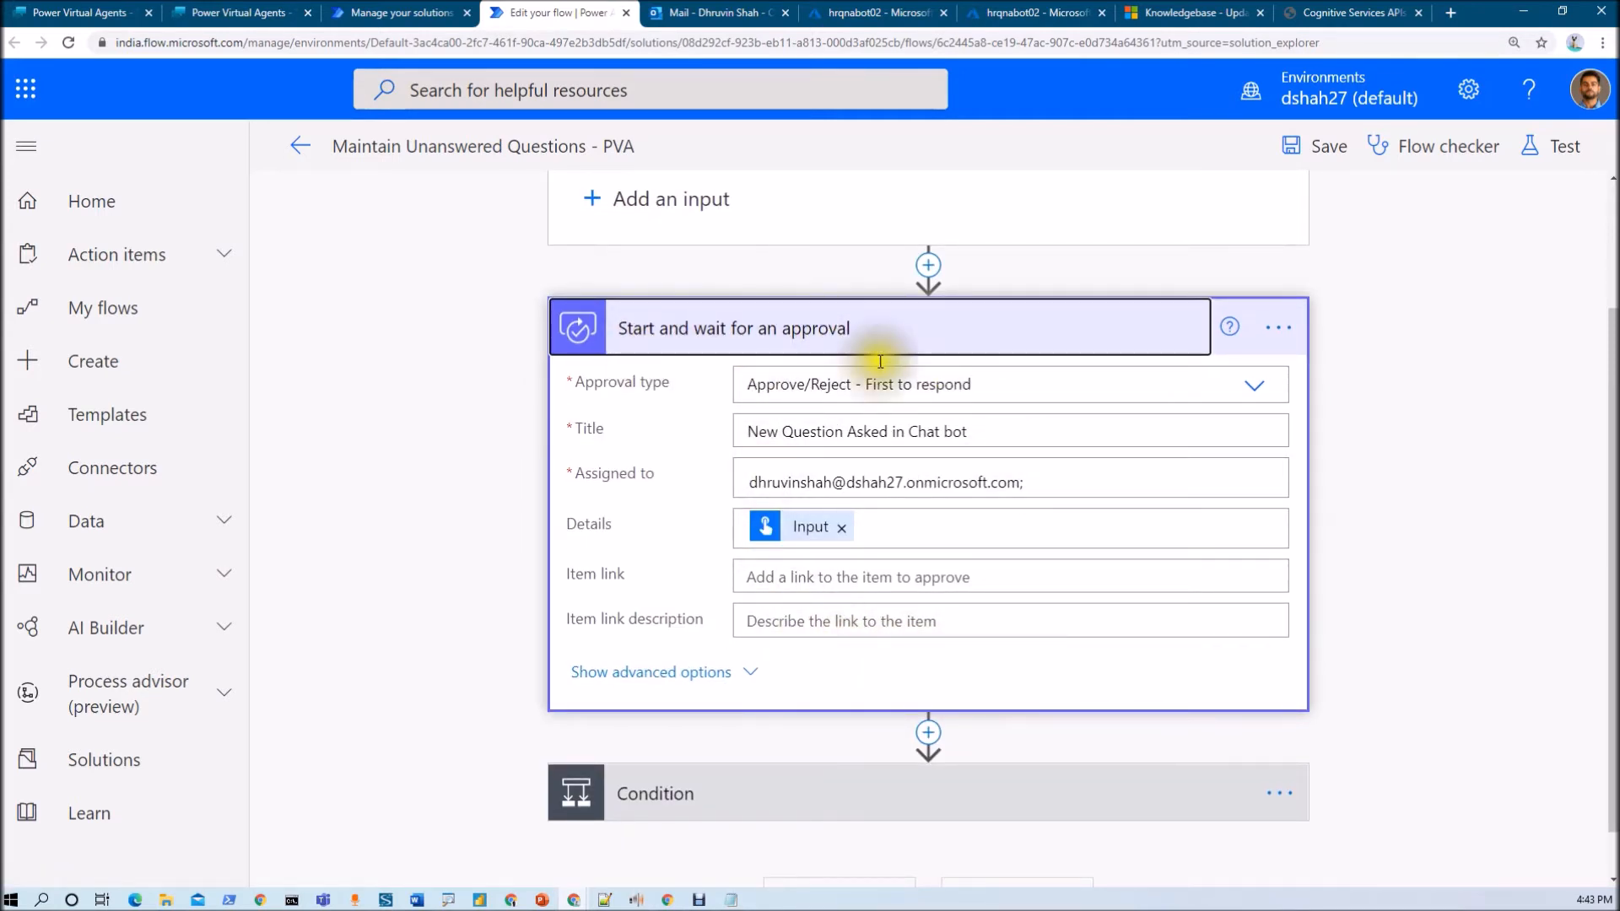
pyautogui.scroll(-1, 892, 590)
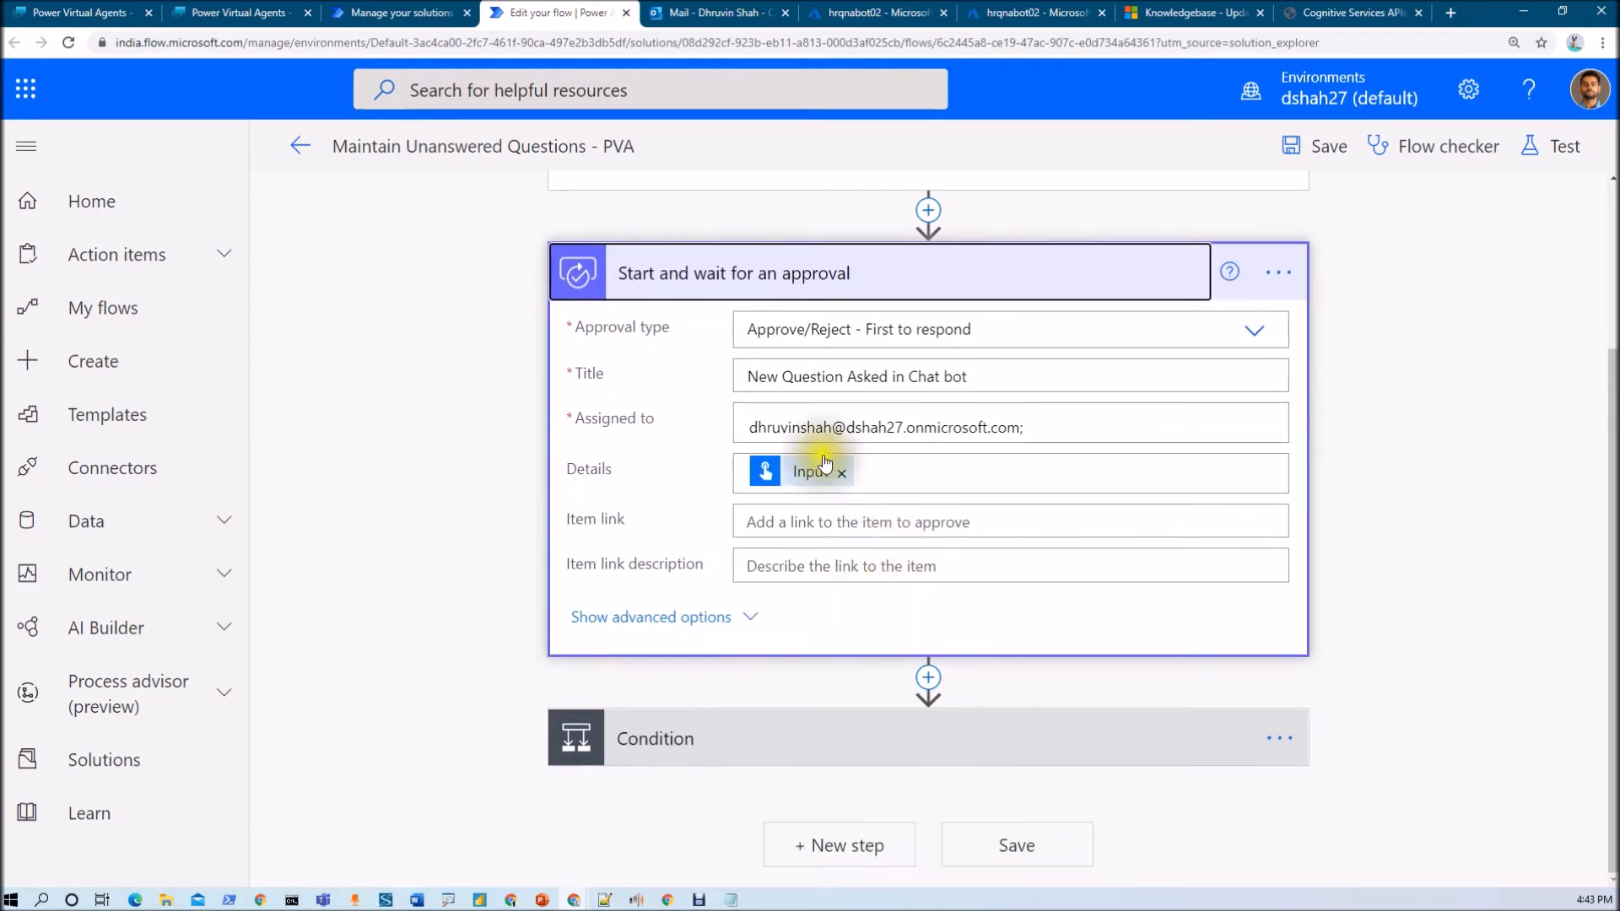
# Expand the flow's Condition and examine its Outcome comparison and the If yes and If no branches.
pyautogui.click(891, 743)
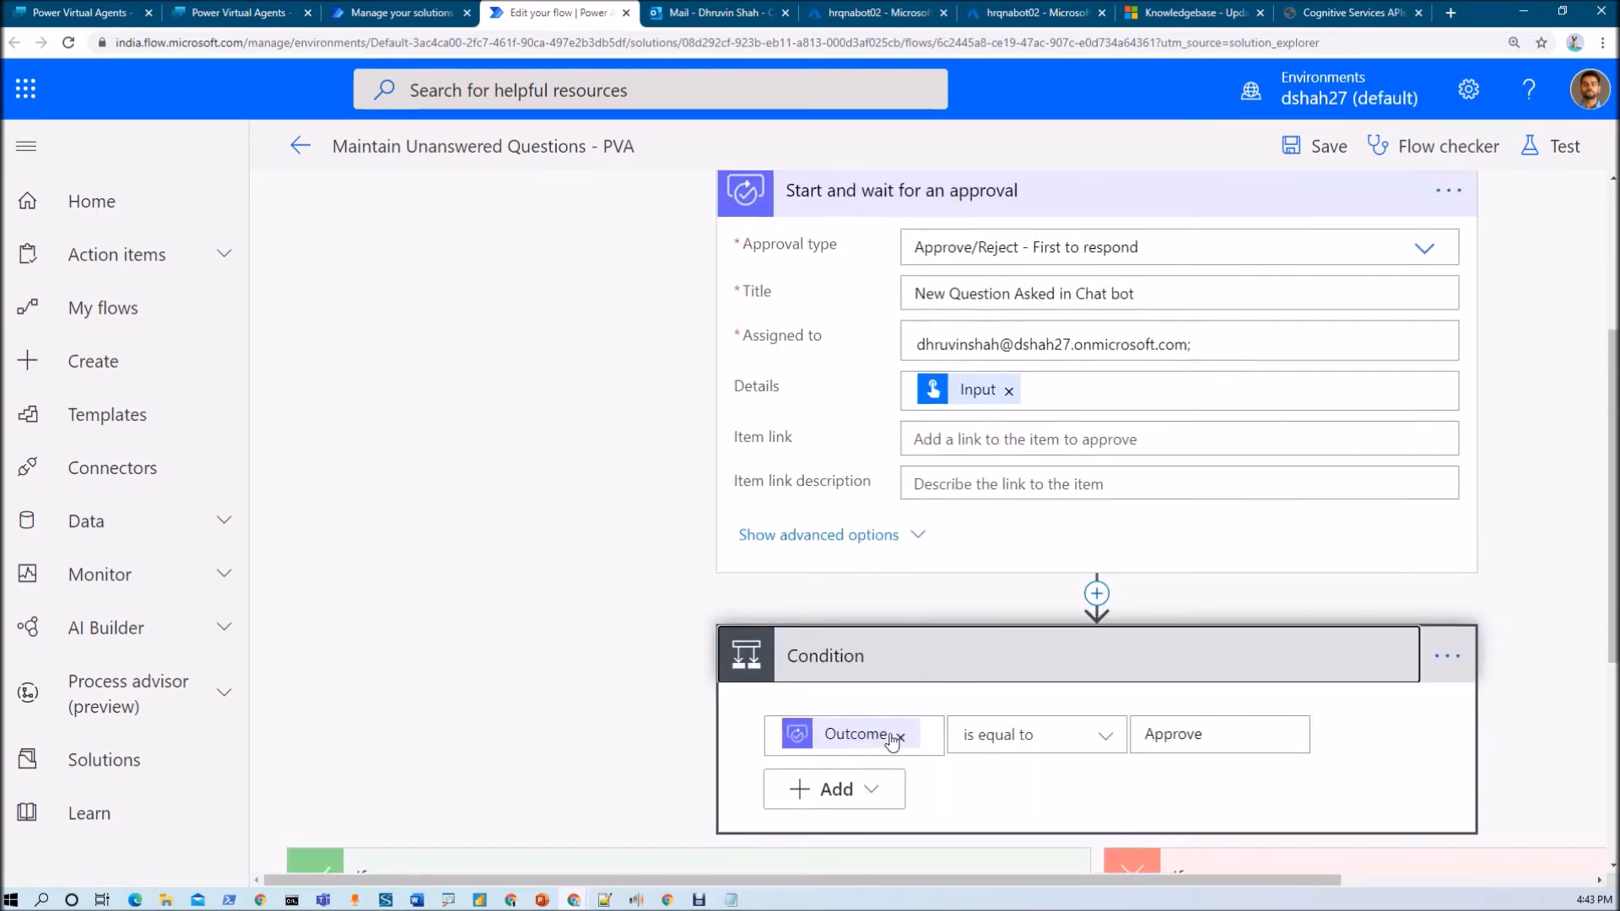
pyautogui.scroll(-1, 892, 742)
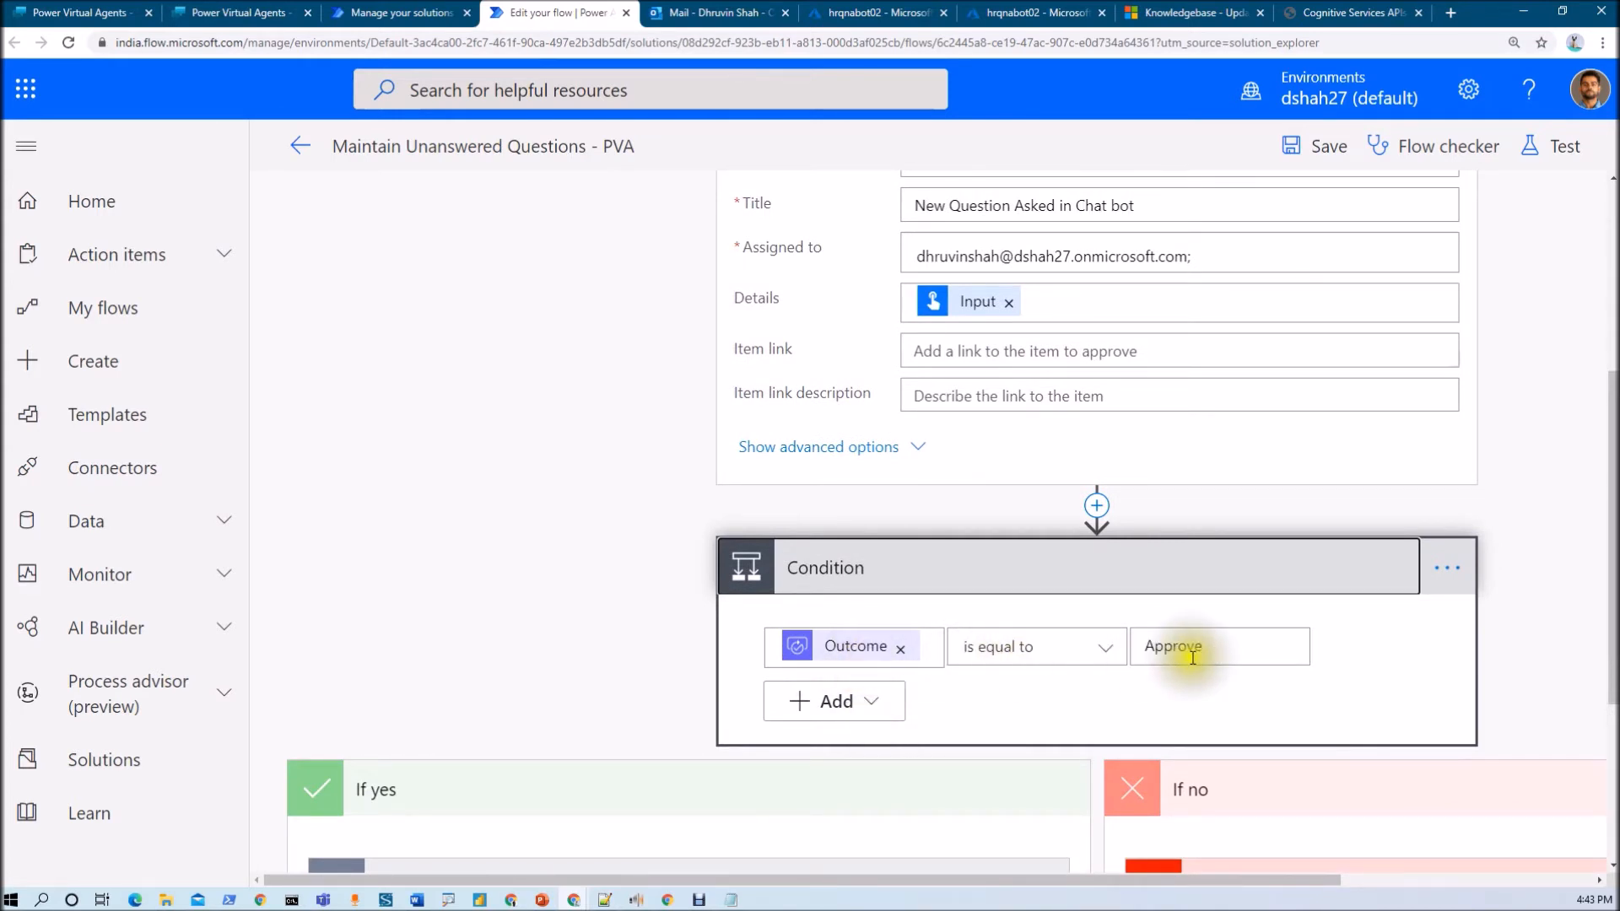
pyautogui.scroll(-1, 1190, 658)
pyautogui.scroll(-3, 1190, 658)
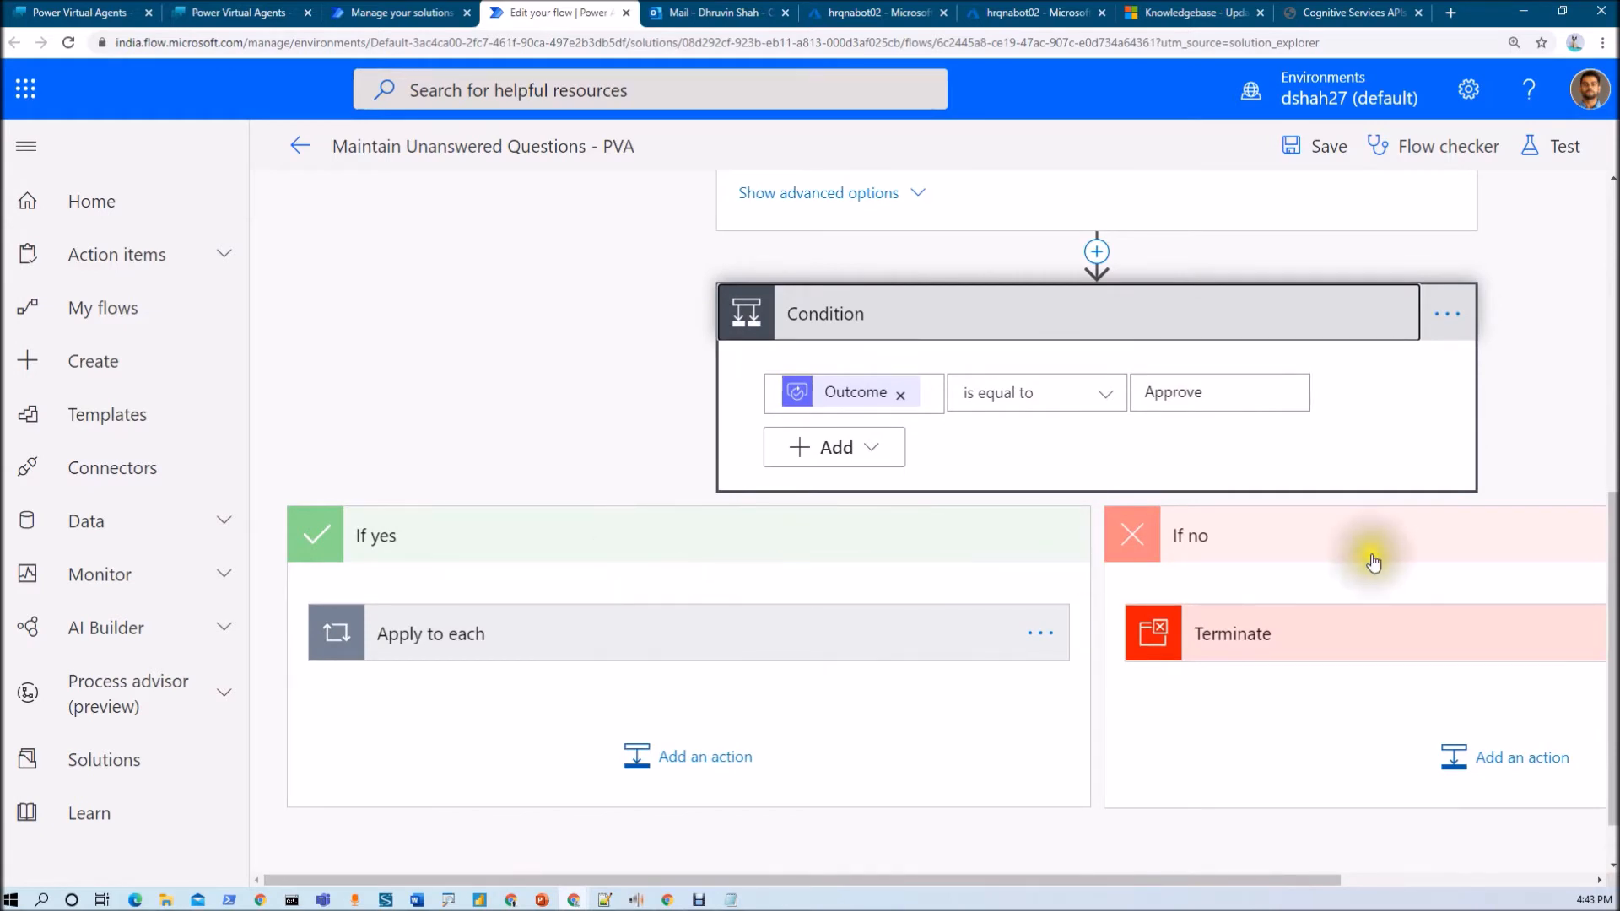
# Expand Apply to each in the If yes branch and examine its Update KnowledgeBase HTTP action.
pyautogui.click(761, 640)
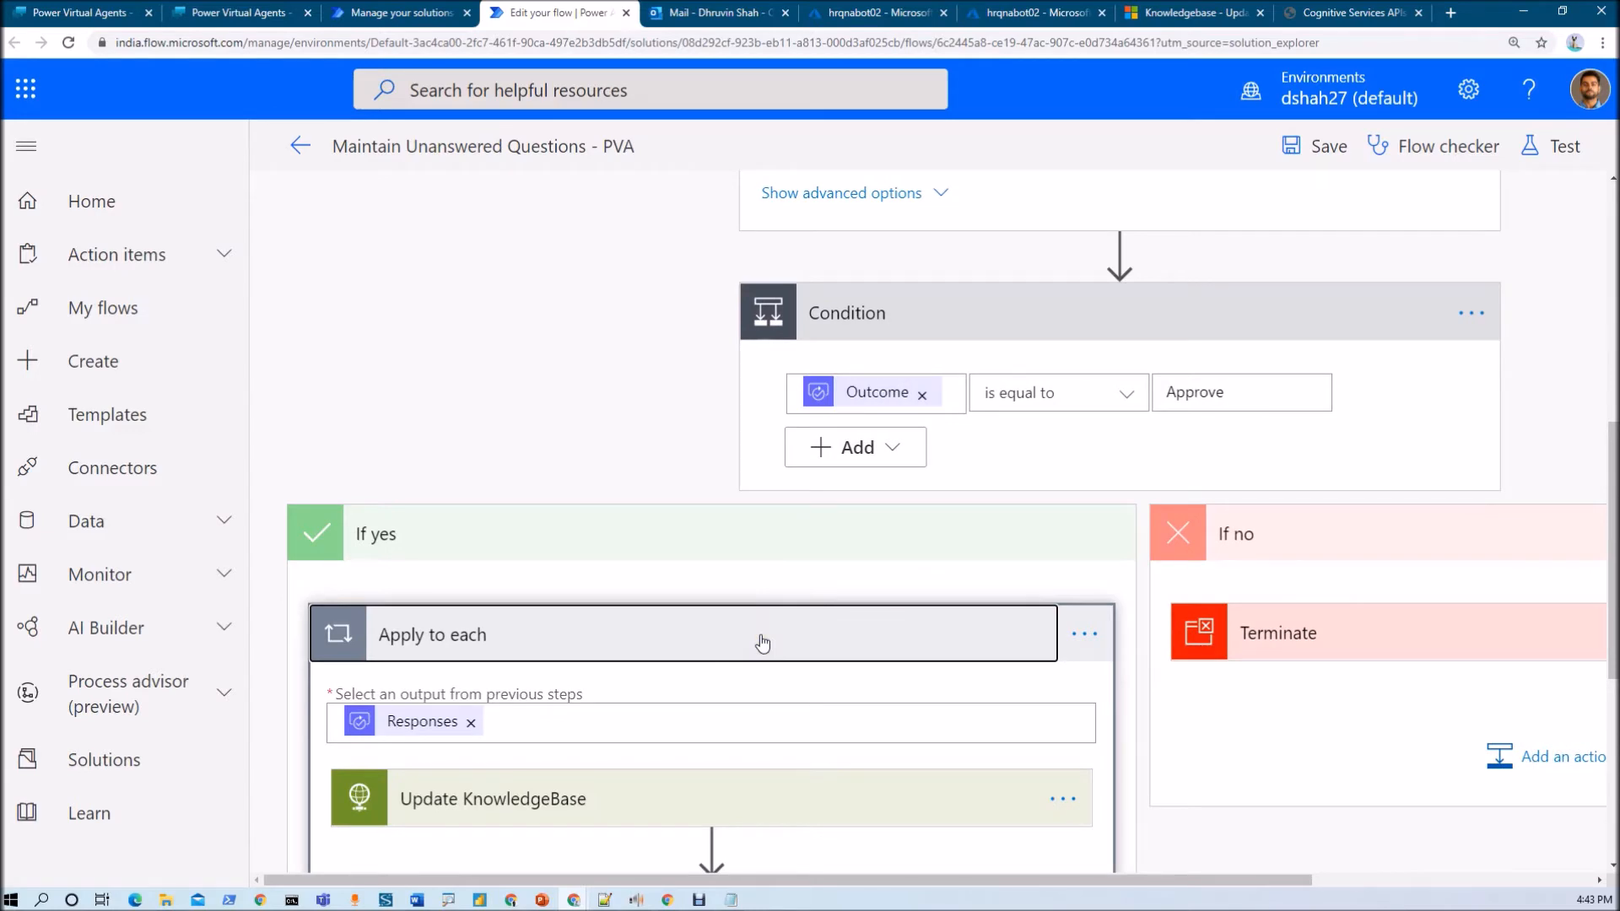
pyautogui.scroll(-1, 762, 644)
pyautogui.click(760, 641)
pyautogui.scroll(-2, 734, 624)
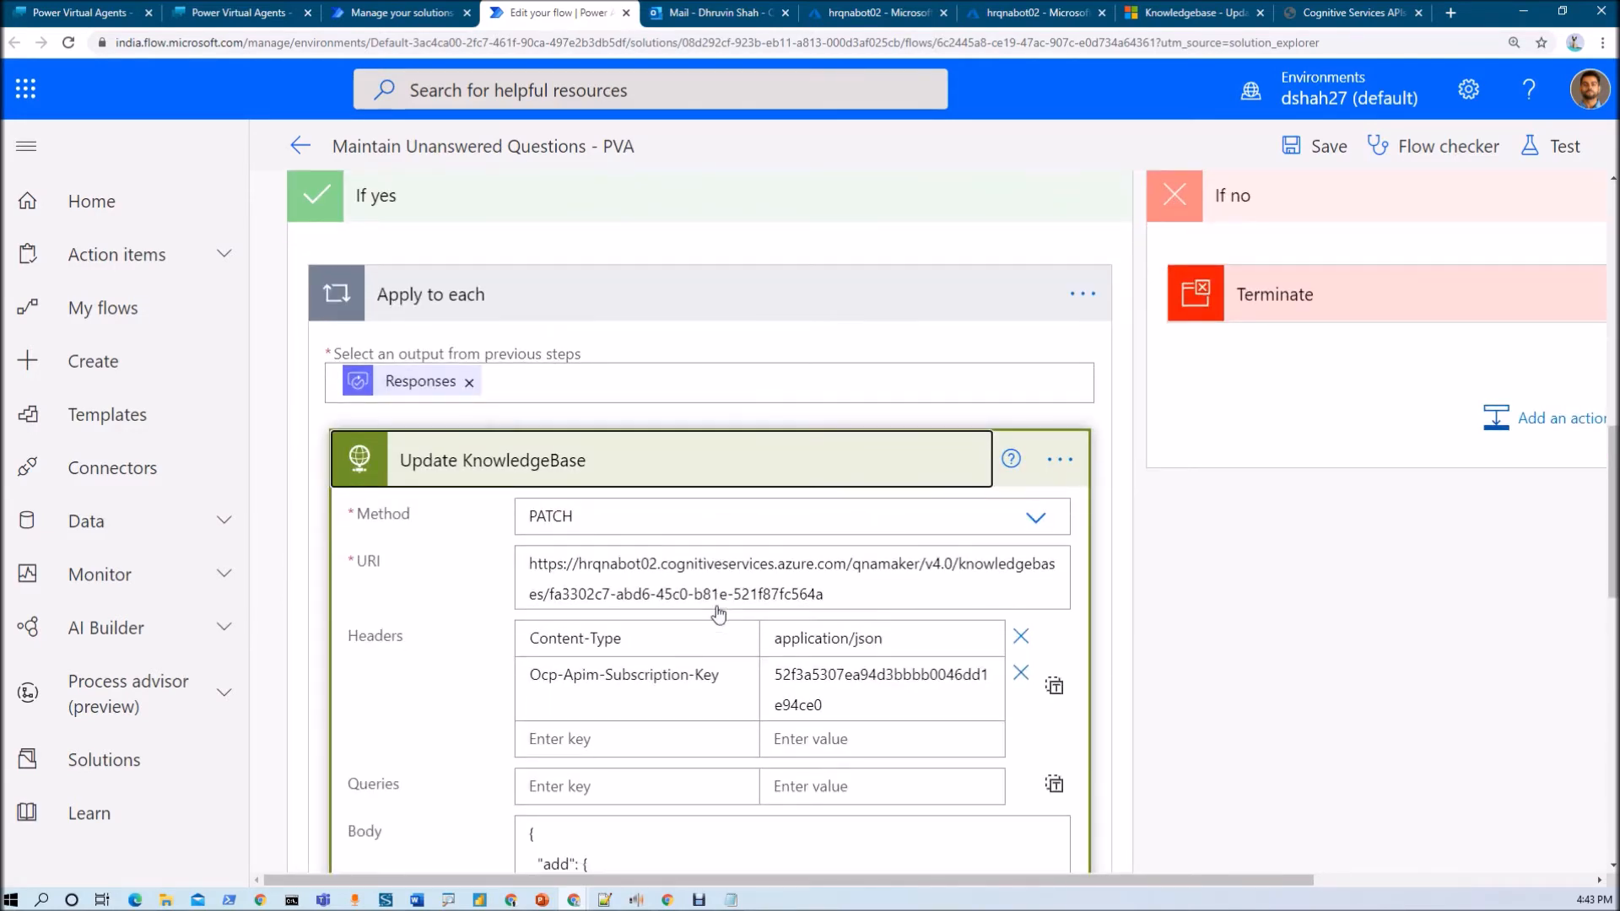
# Compare the Update KnowledgeBase action's method and URI with the request URL and endpoint pattern in the Knowledgebase - Update reference.
pyautogui.click(1177, 12)
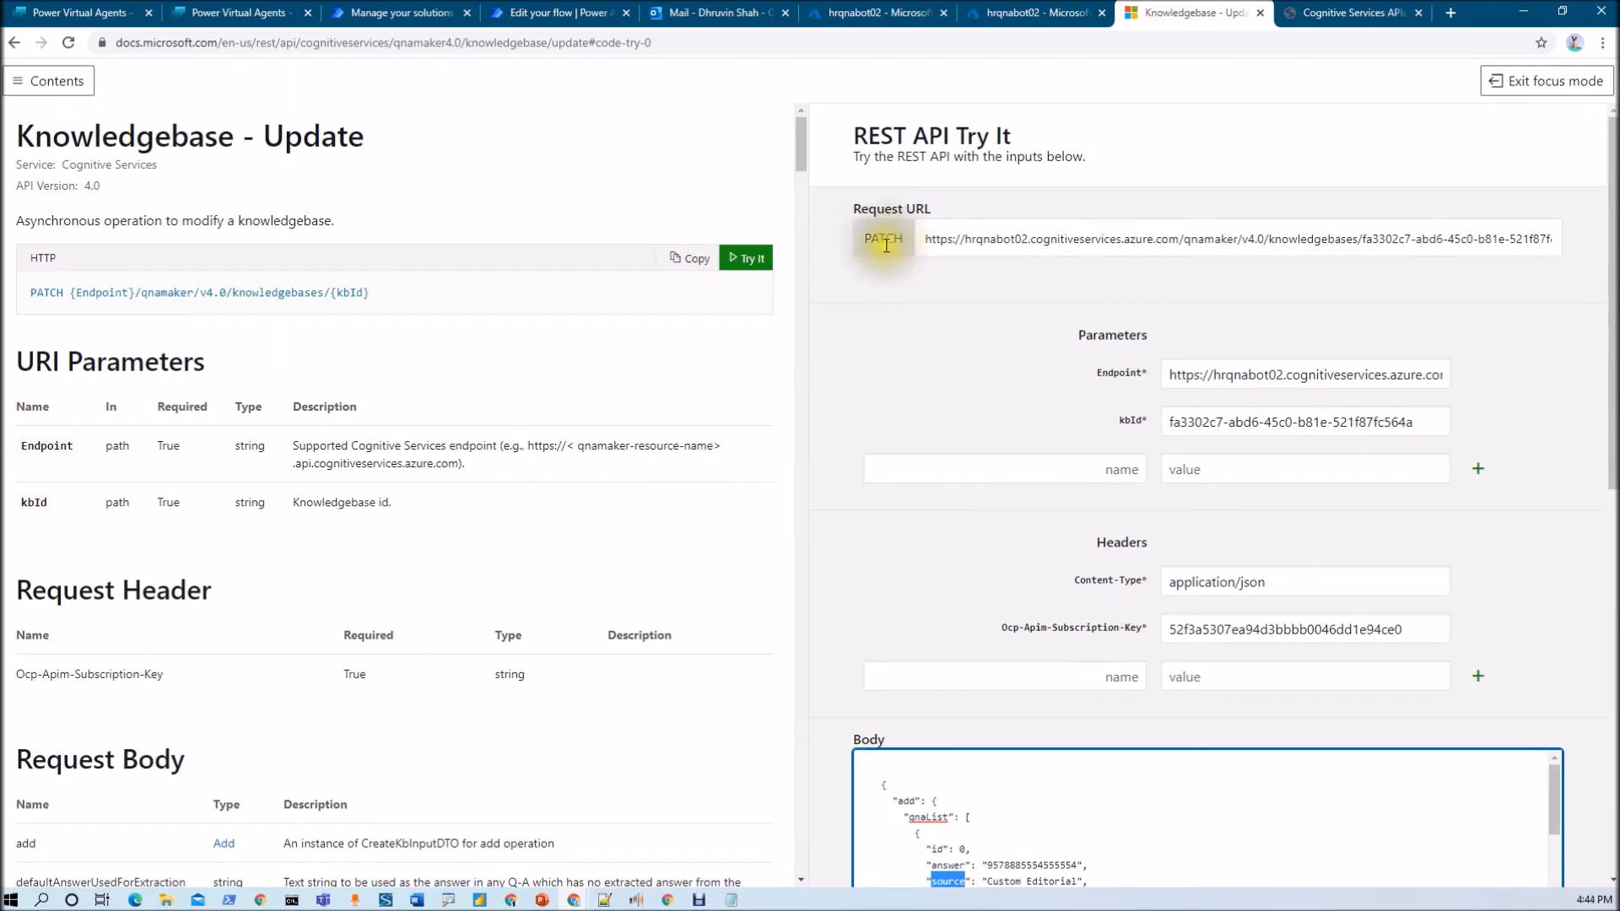
pyautogui.click(524, 12)
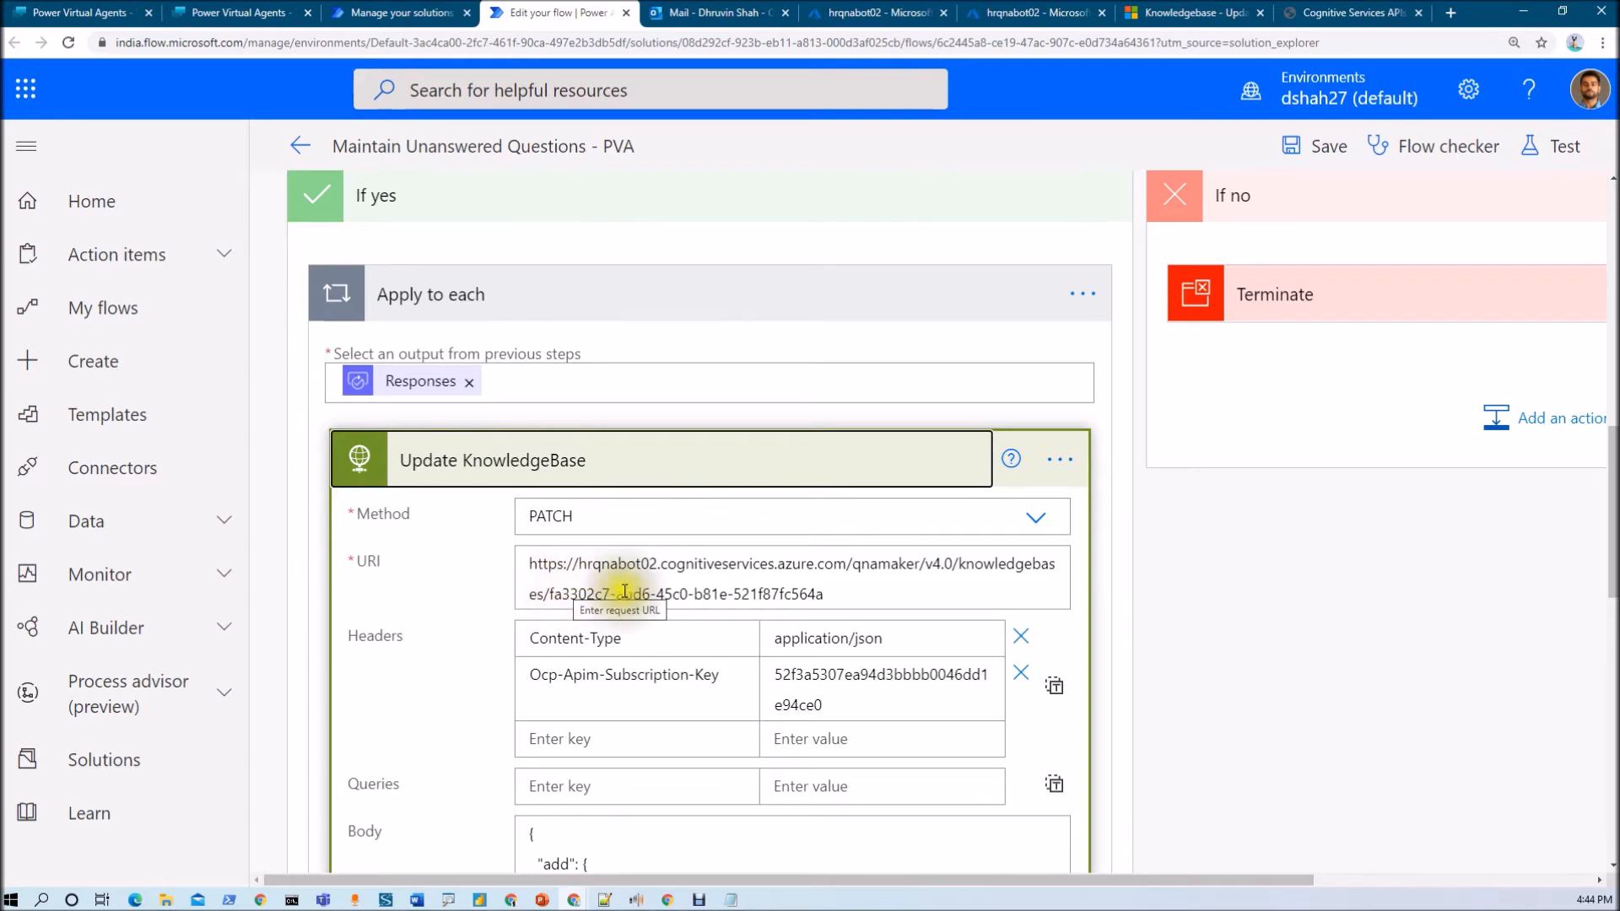
pyautogui.click(1158, 21)
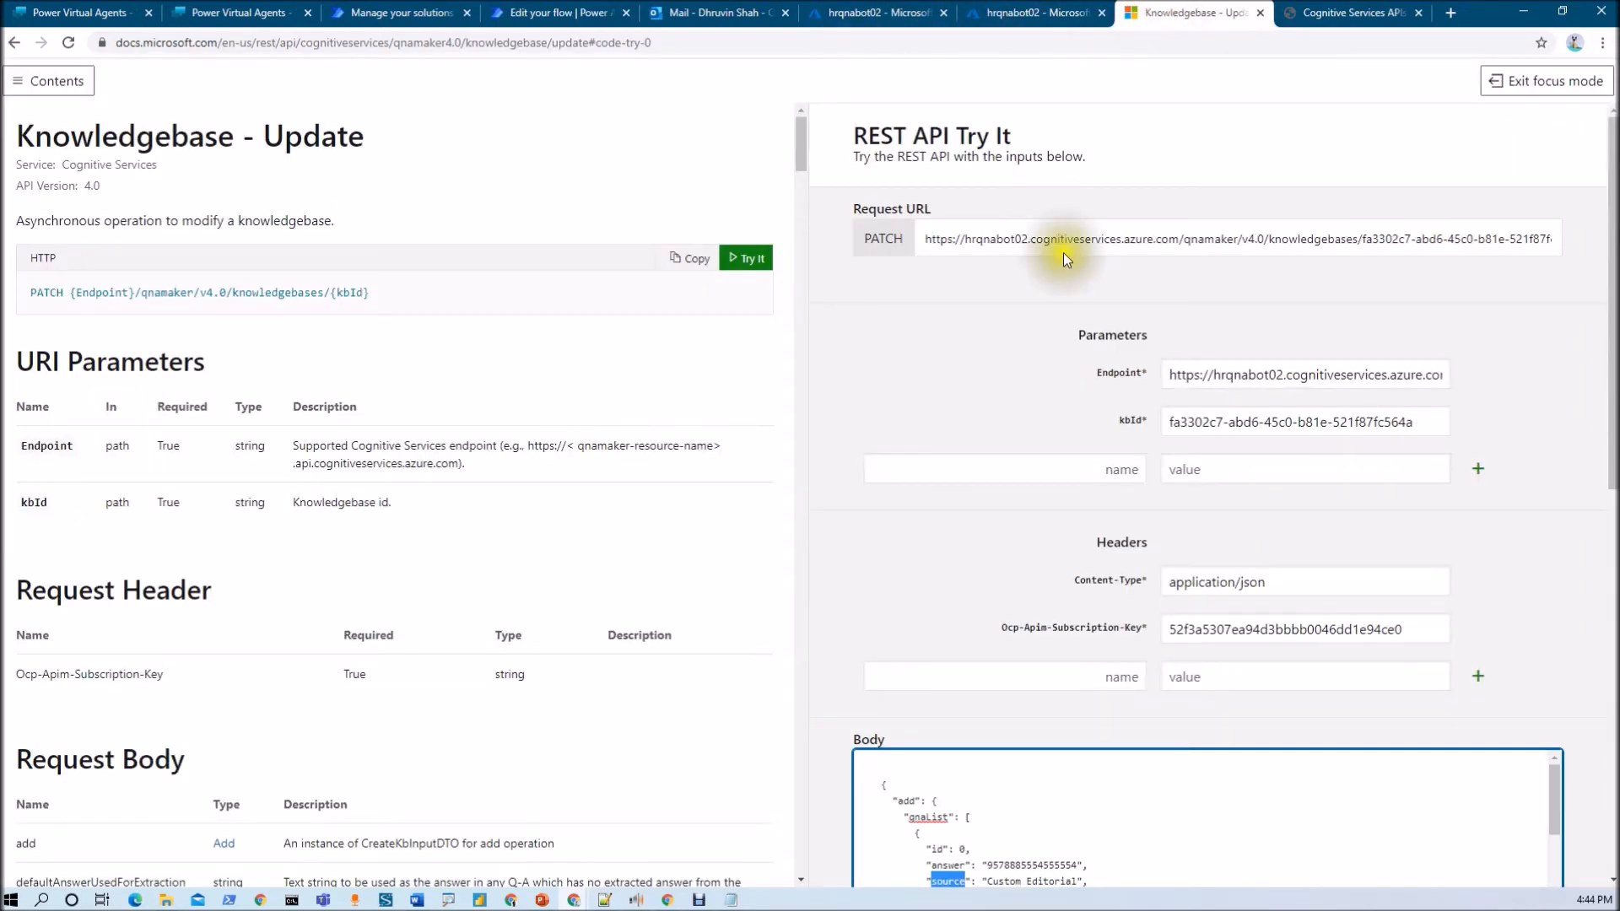
pyautogui.click(1179, 371)
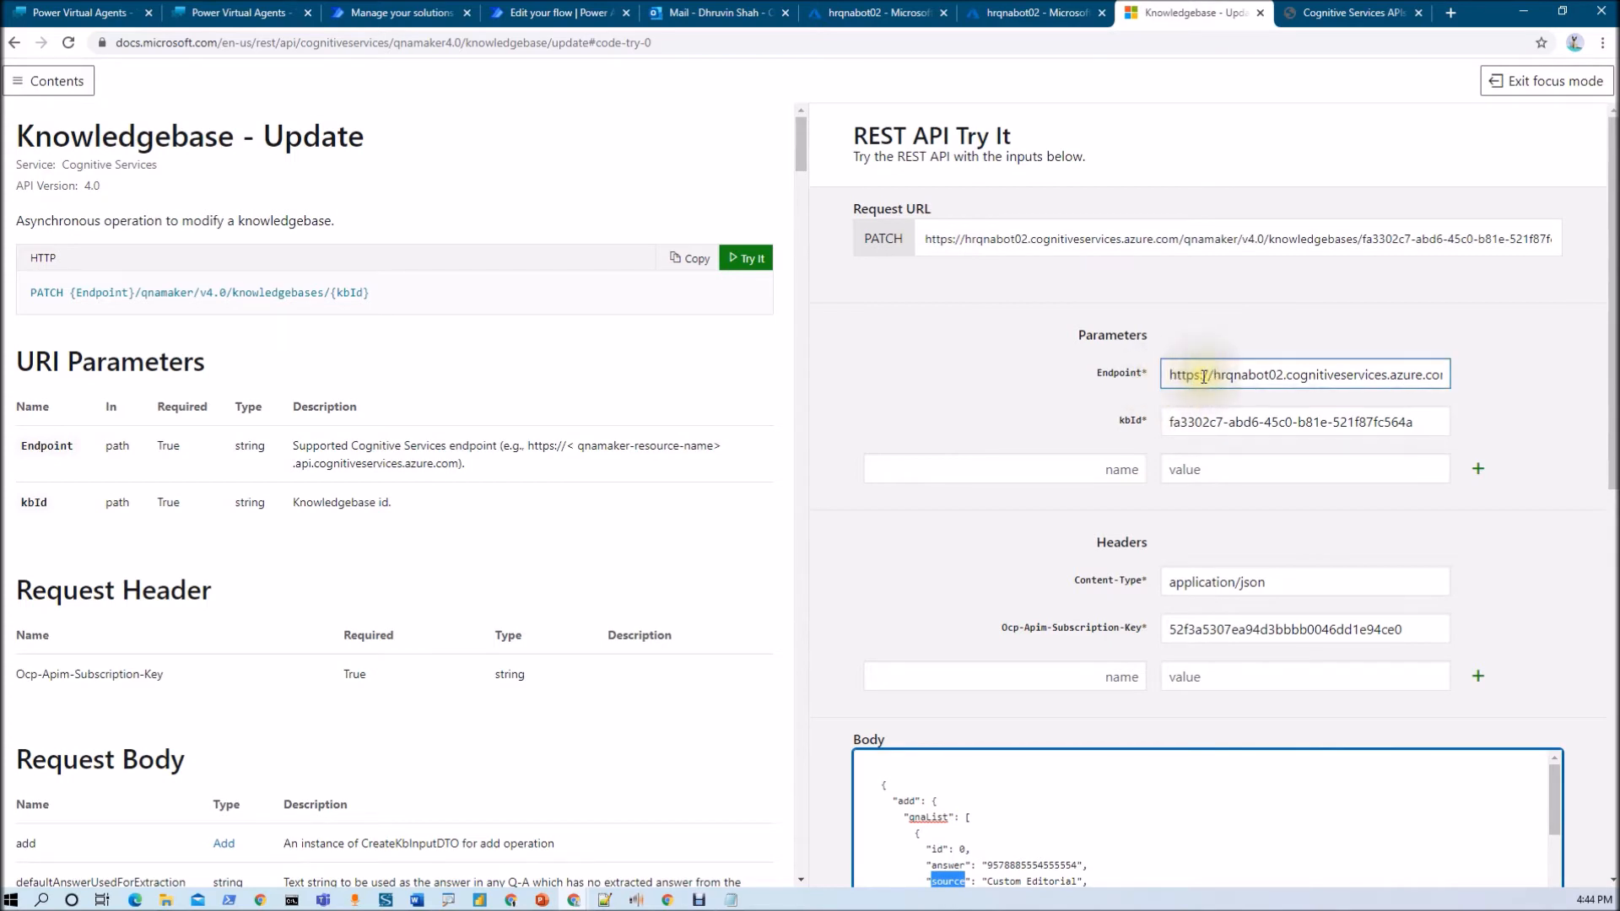
pyautogui.click(1225, 247)
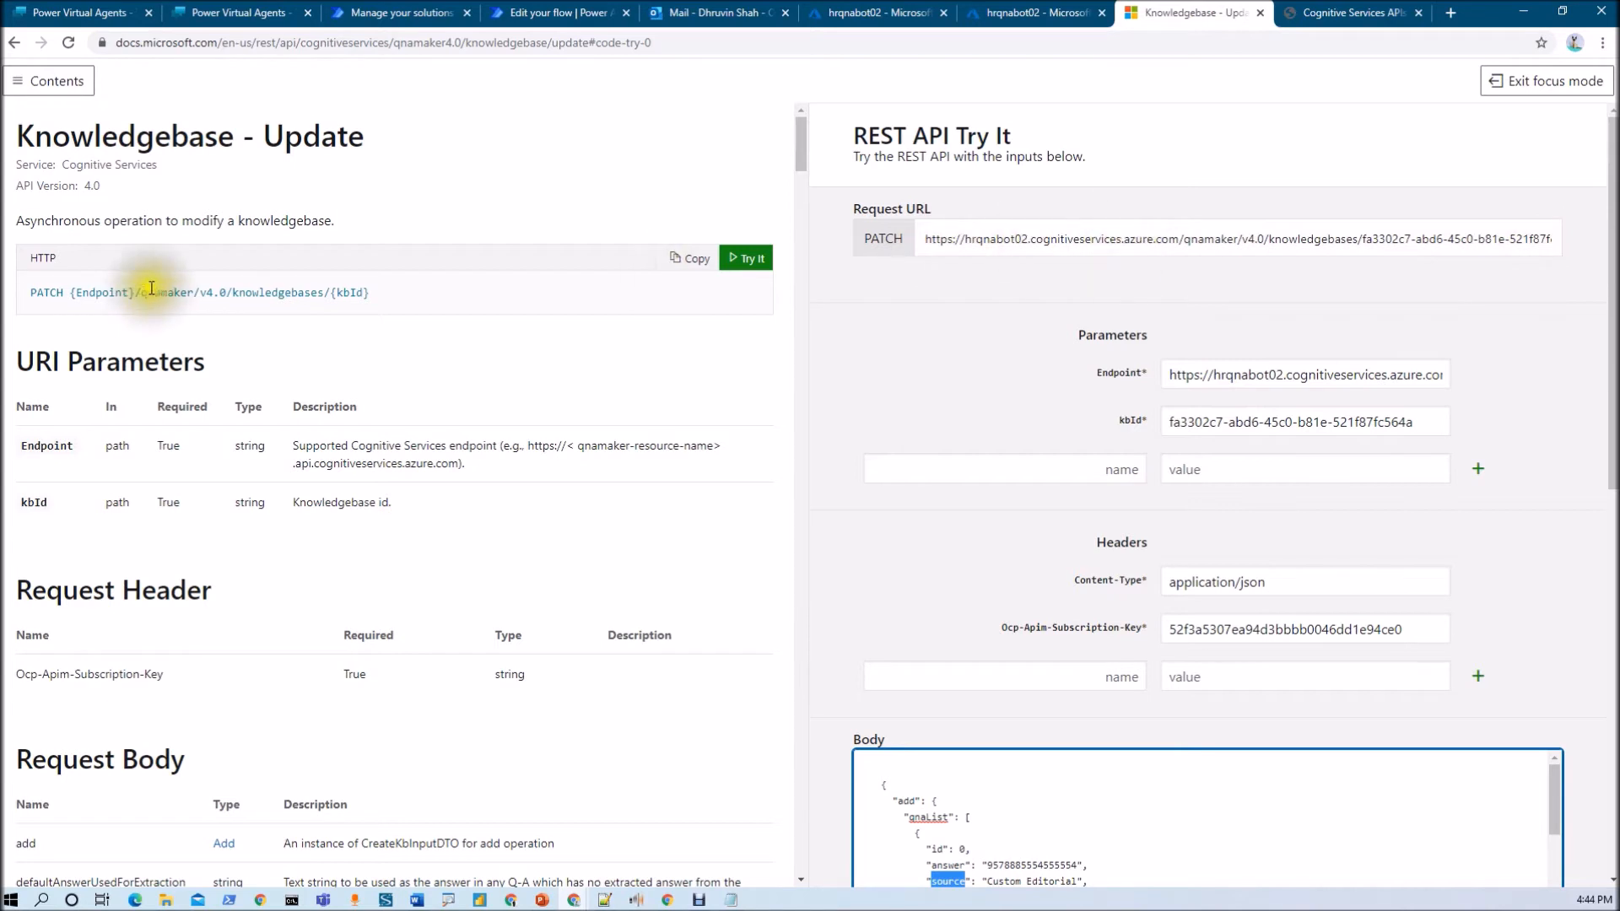
pyautogui.moveTo(71, 292); pyautogui.dragTo(237, 293)
pyautogui.moveTo(287, 292); pyautogui.dragTo(391, 297)
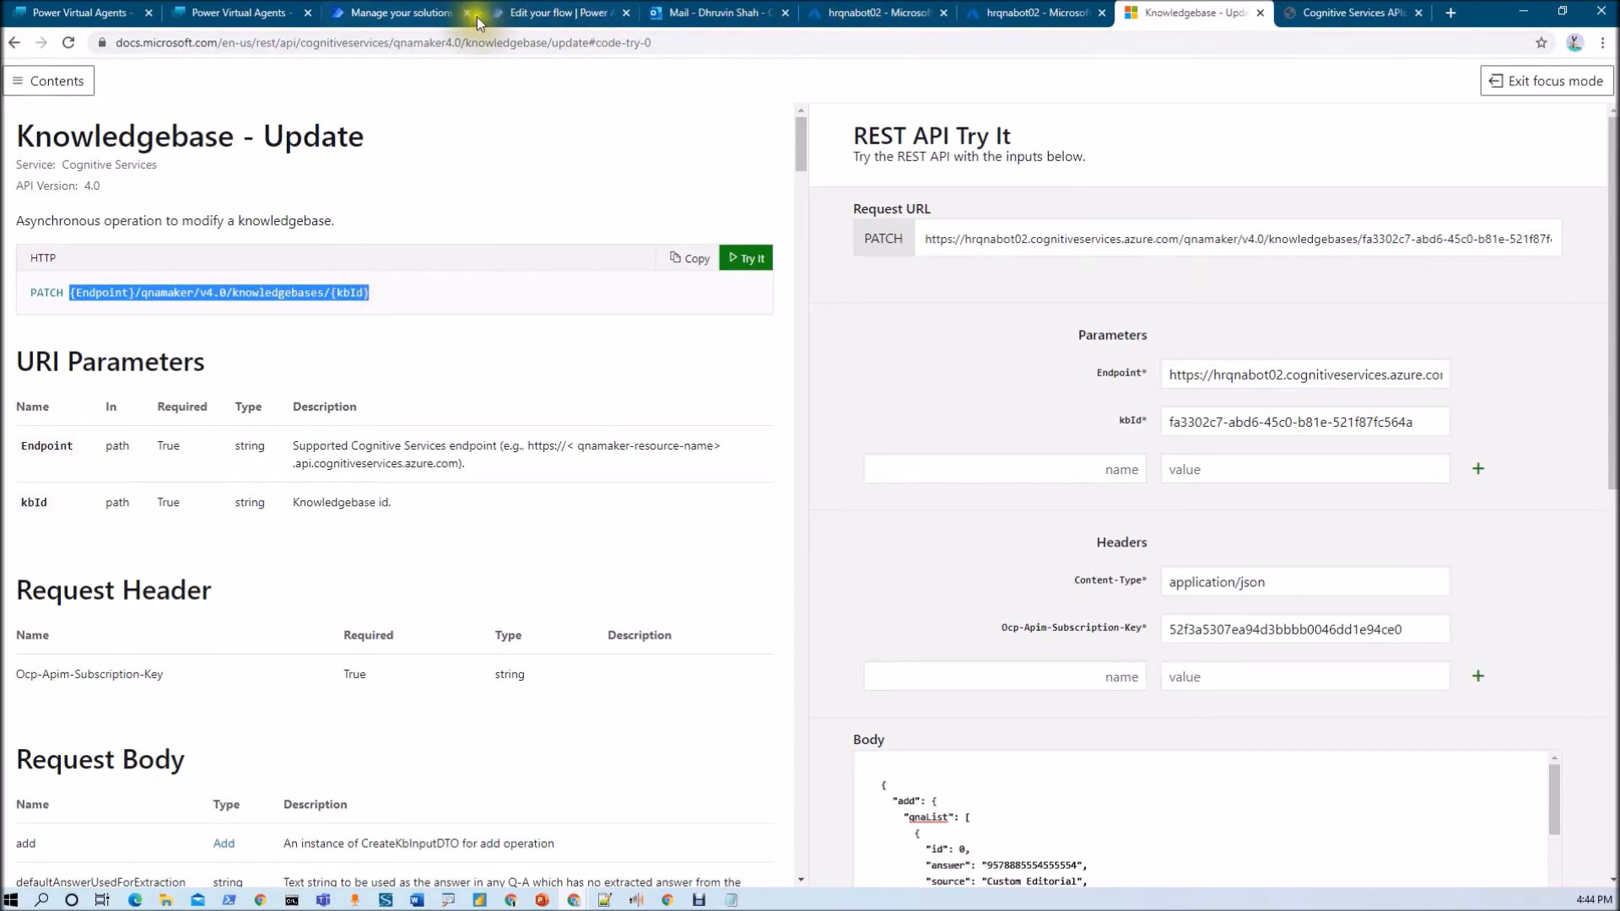
pyautogui.click(538, 19)
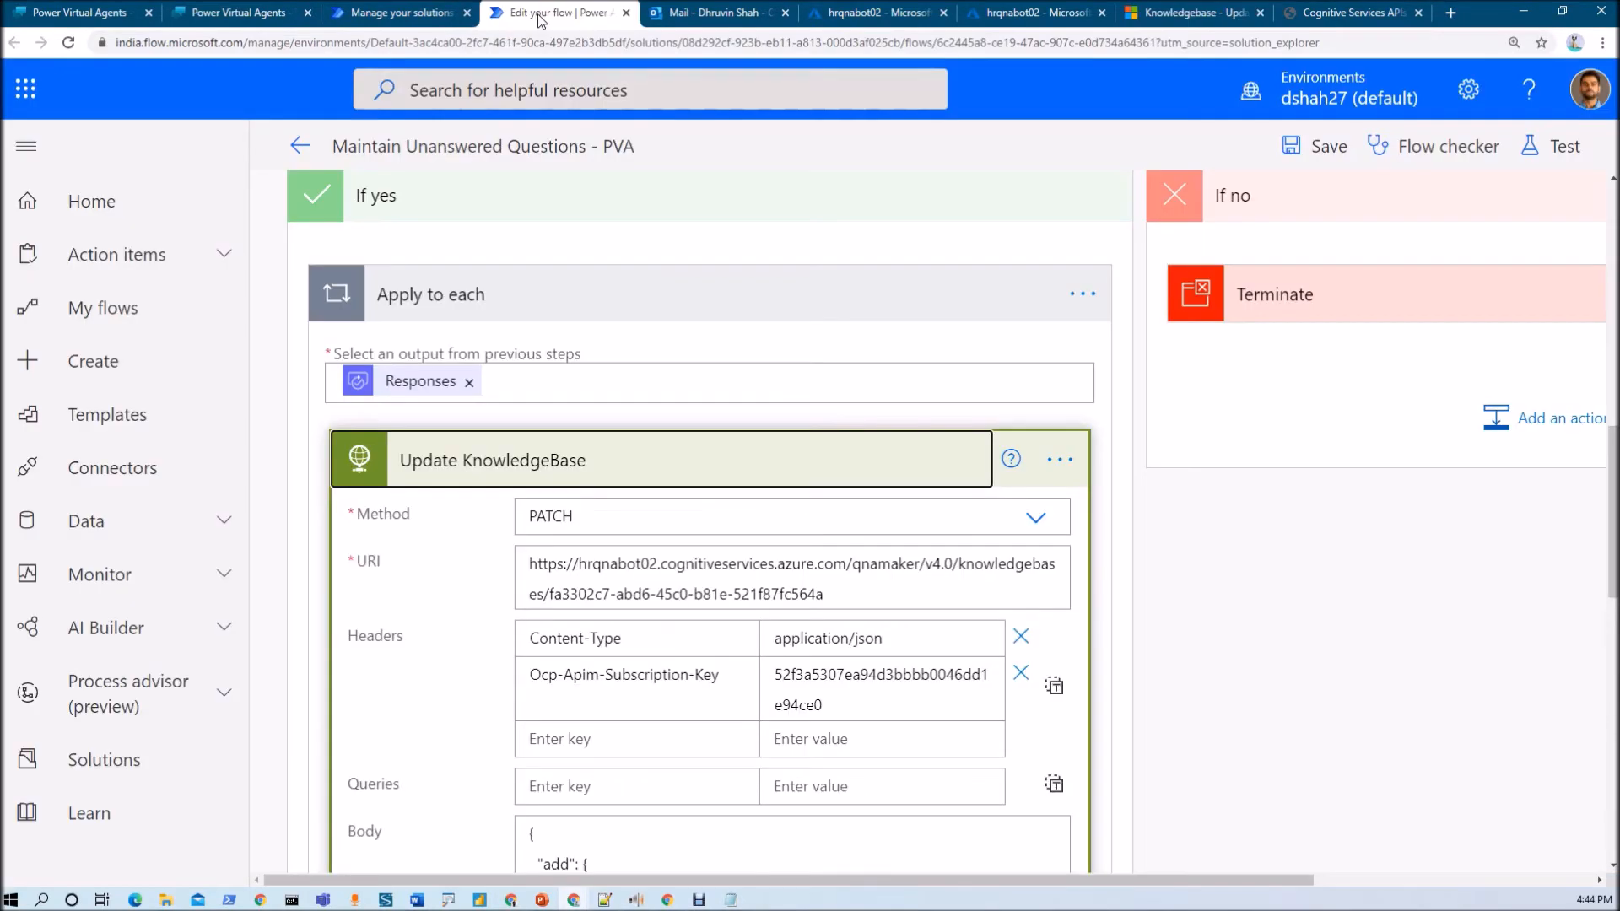
# Examine the URI and headers of the Update KnowledgeBase action and check its subscription key header against KEY 1 of the hrqnabot02 resource in Azure.
pyautogui.click(530, 566)
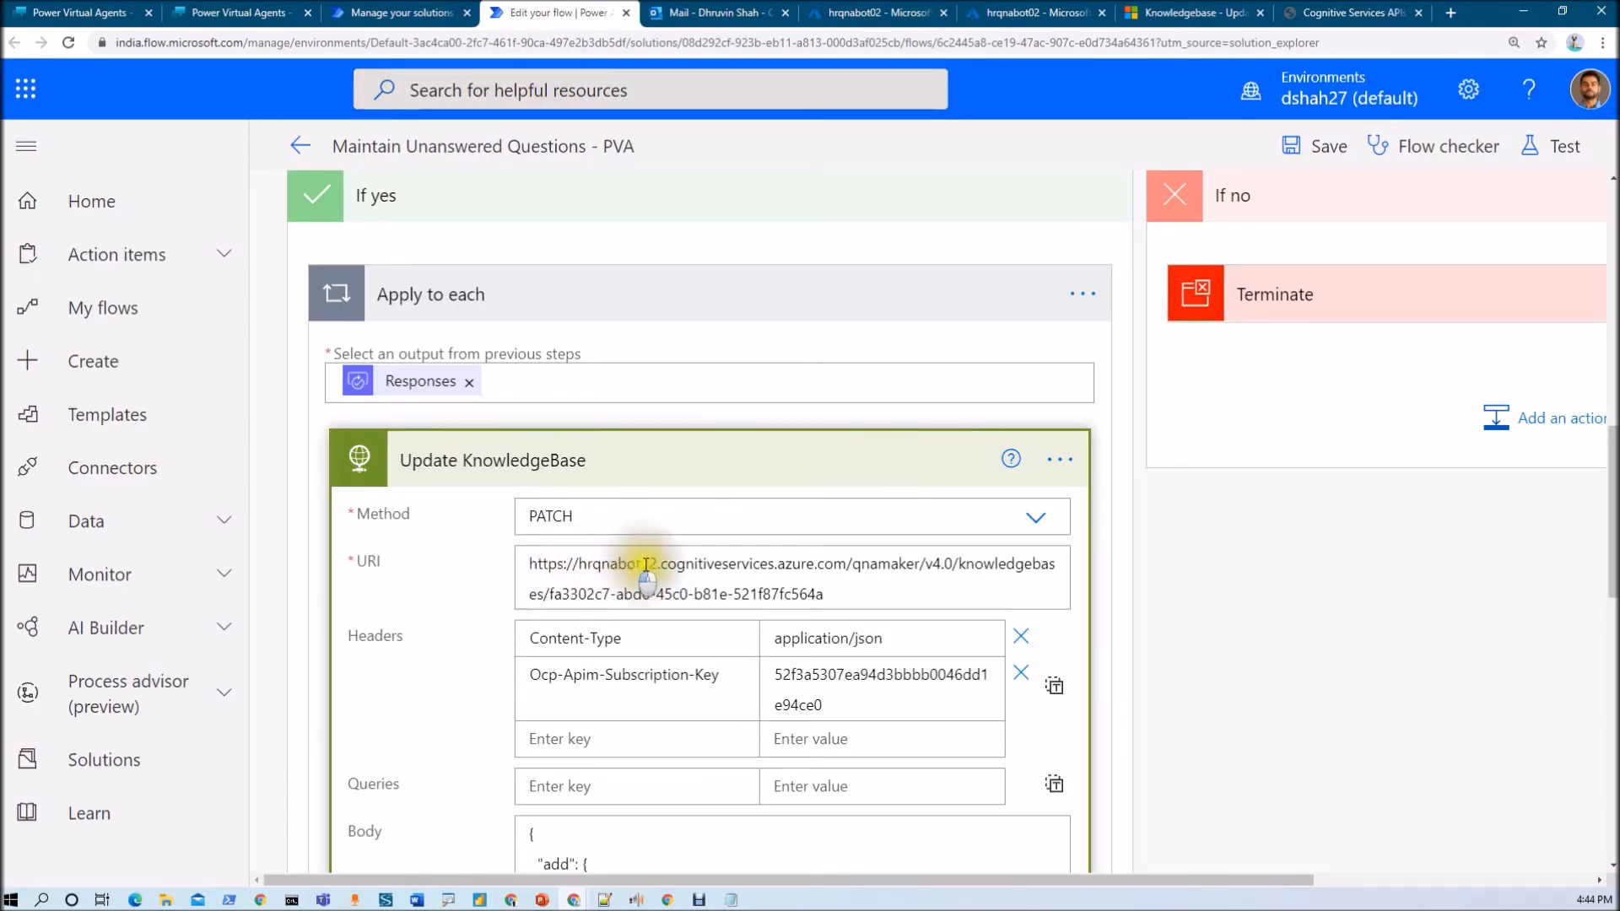
pyautogui.click(849, 564)
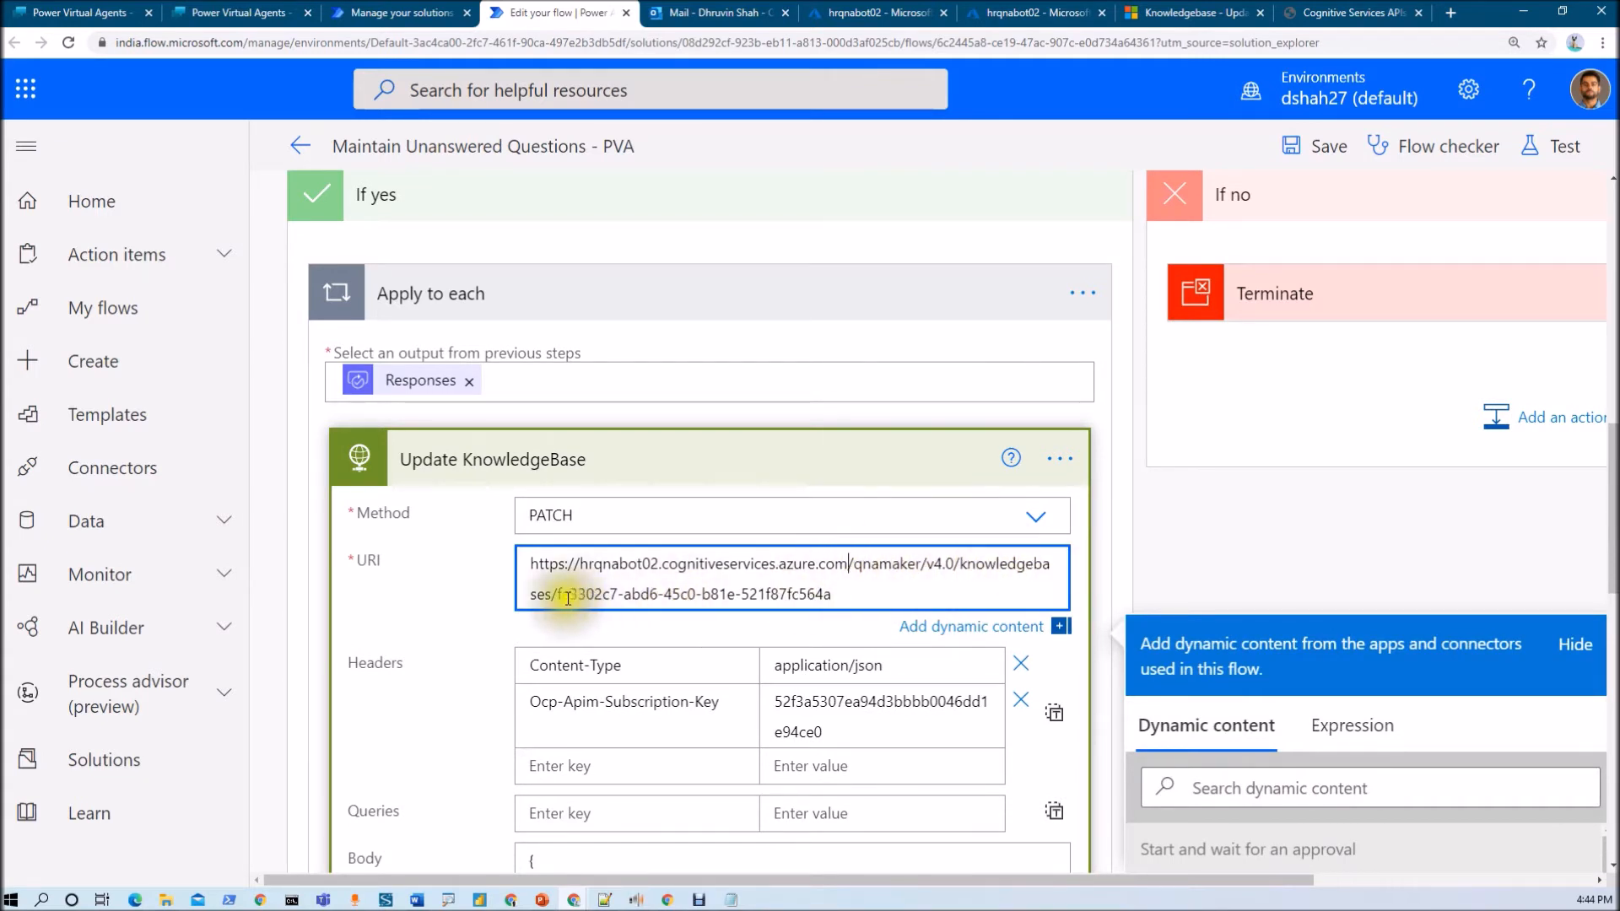
pyautogui.scroll(-1, 795, 594)
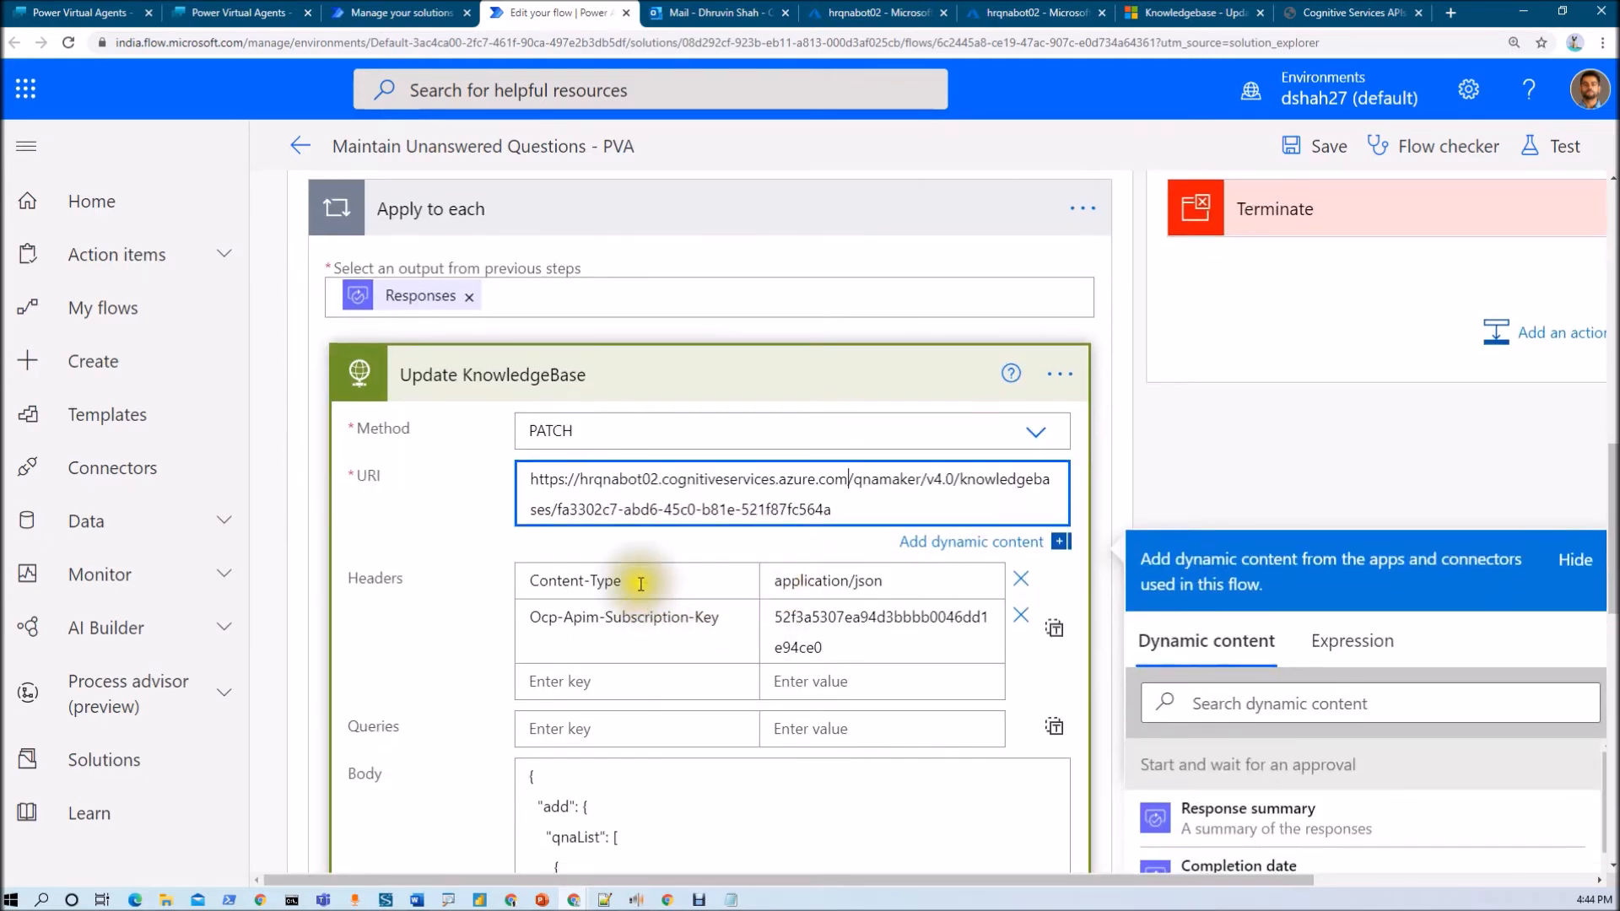
pyautogui.click(677, 582)
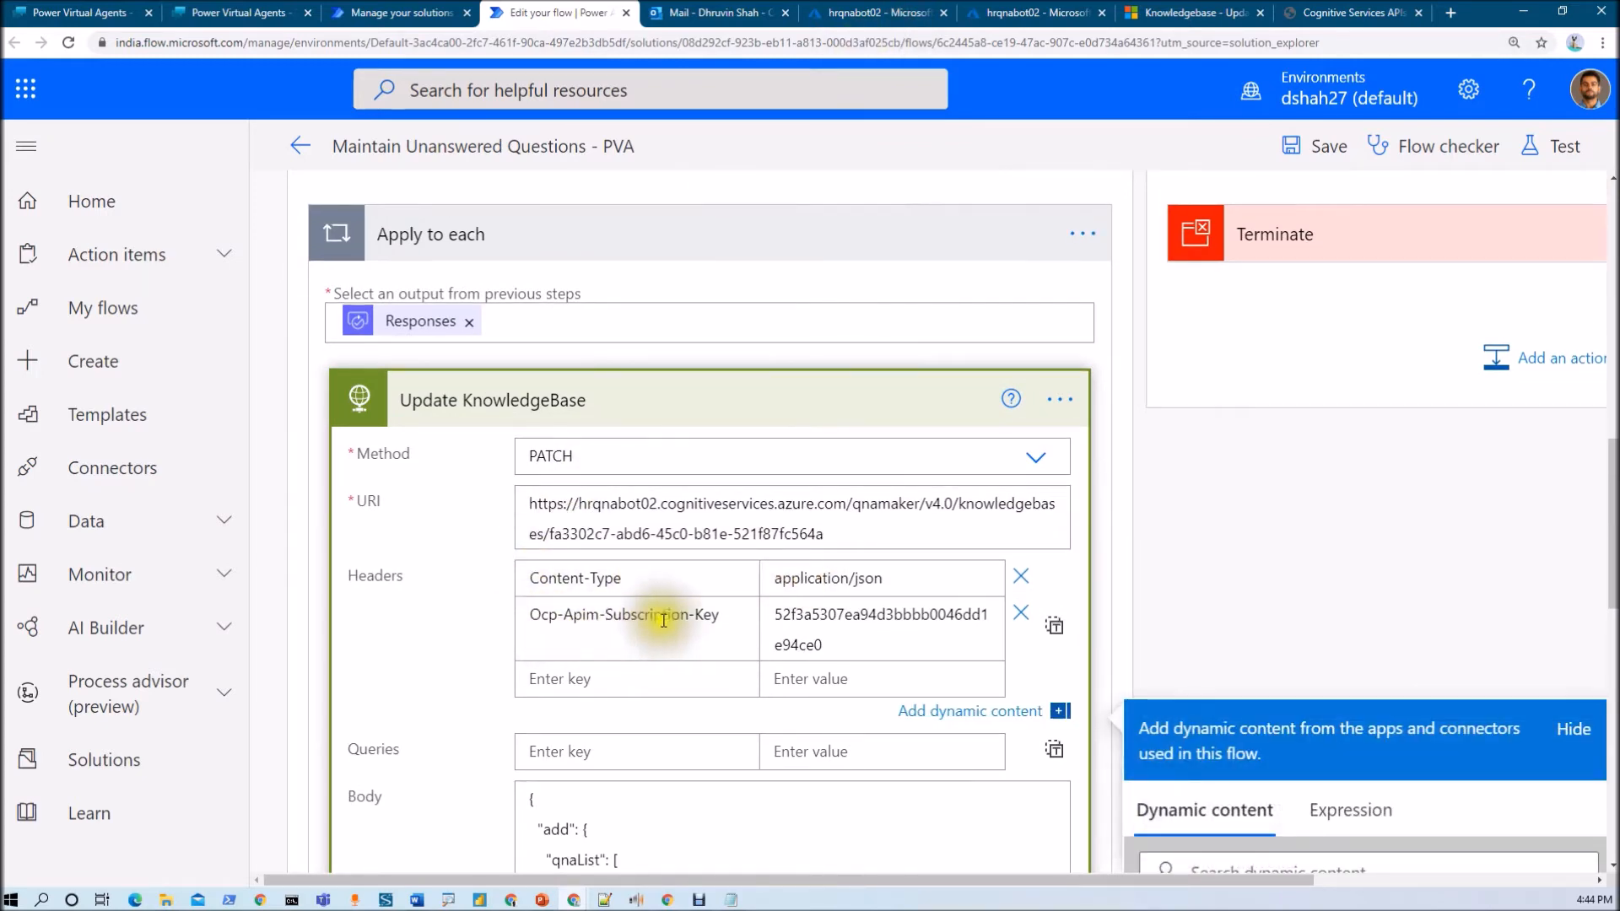
pyautogui.click(857, 15)
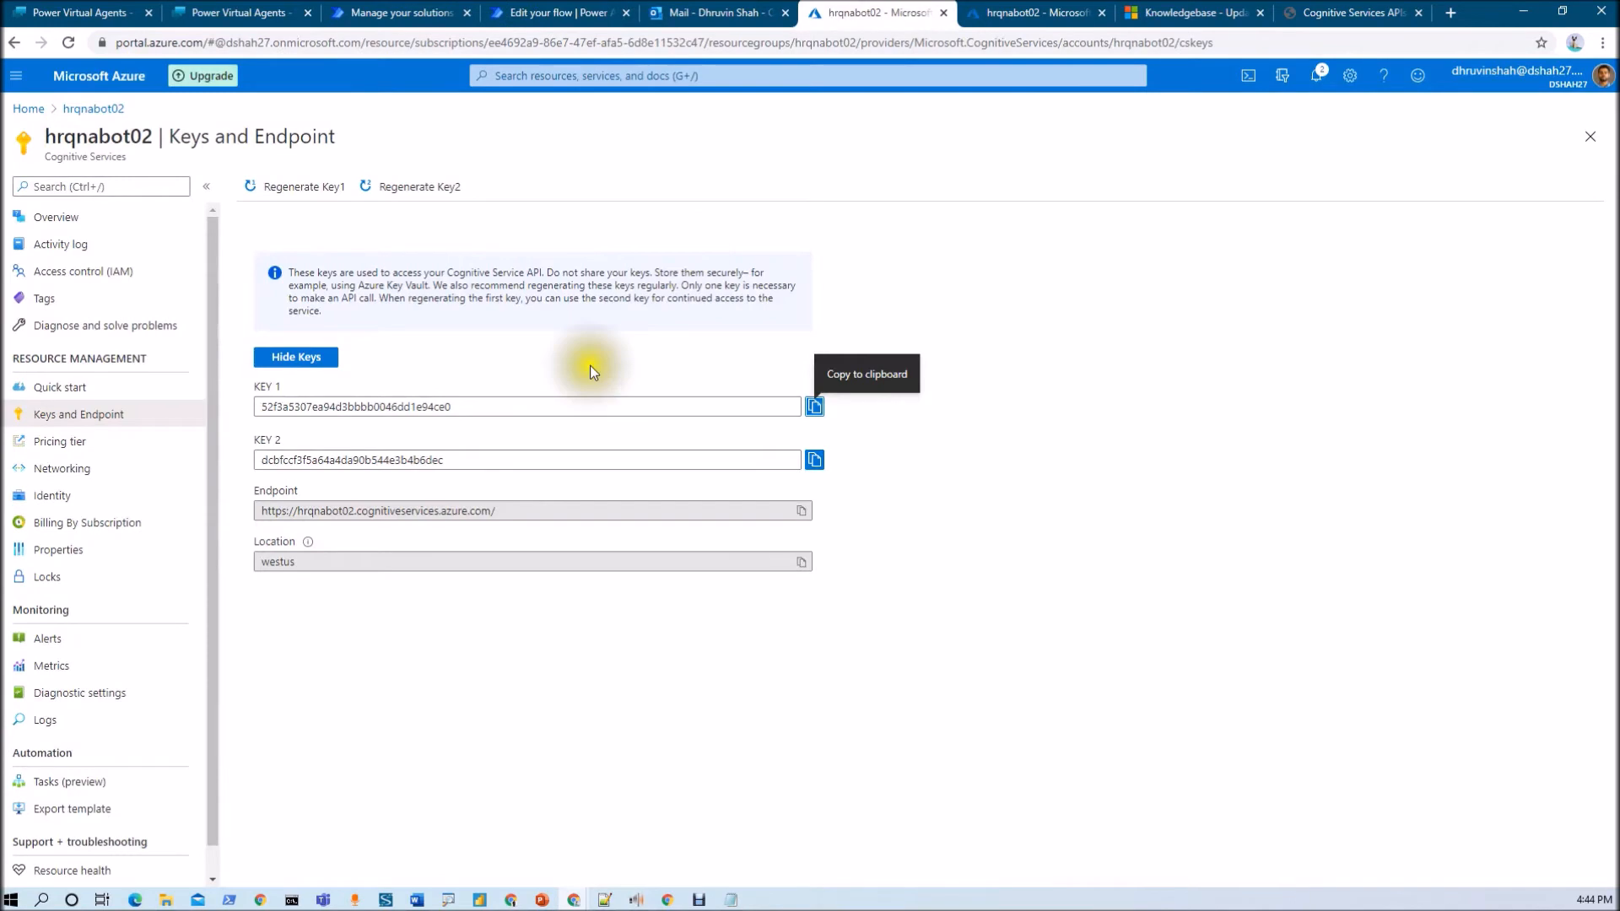
pyautogui.click(814, 407)
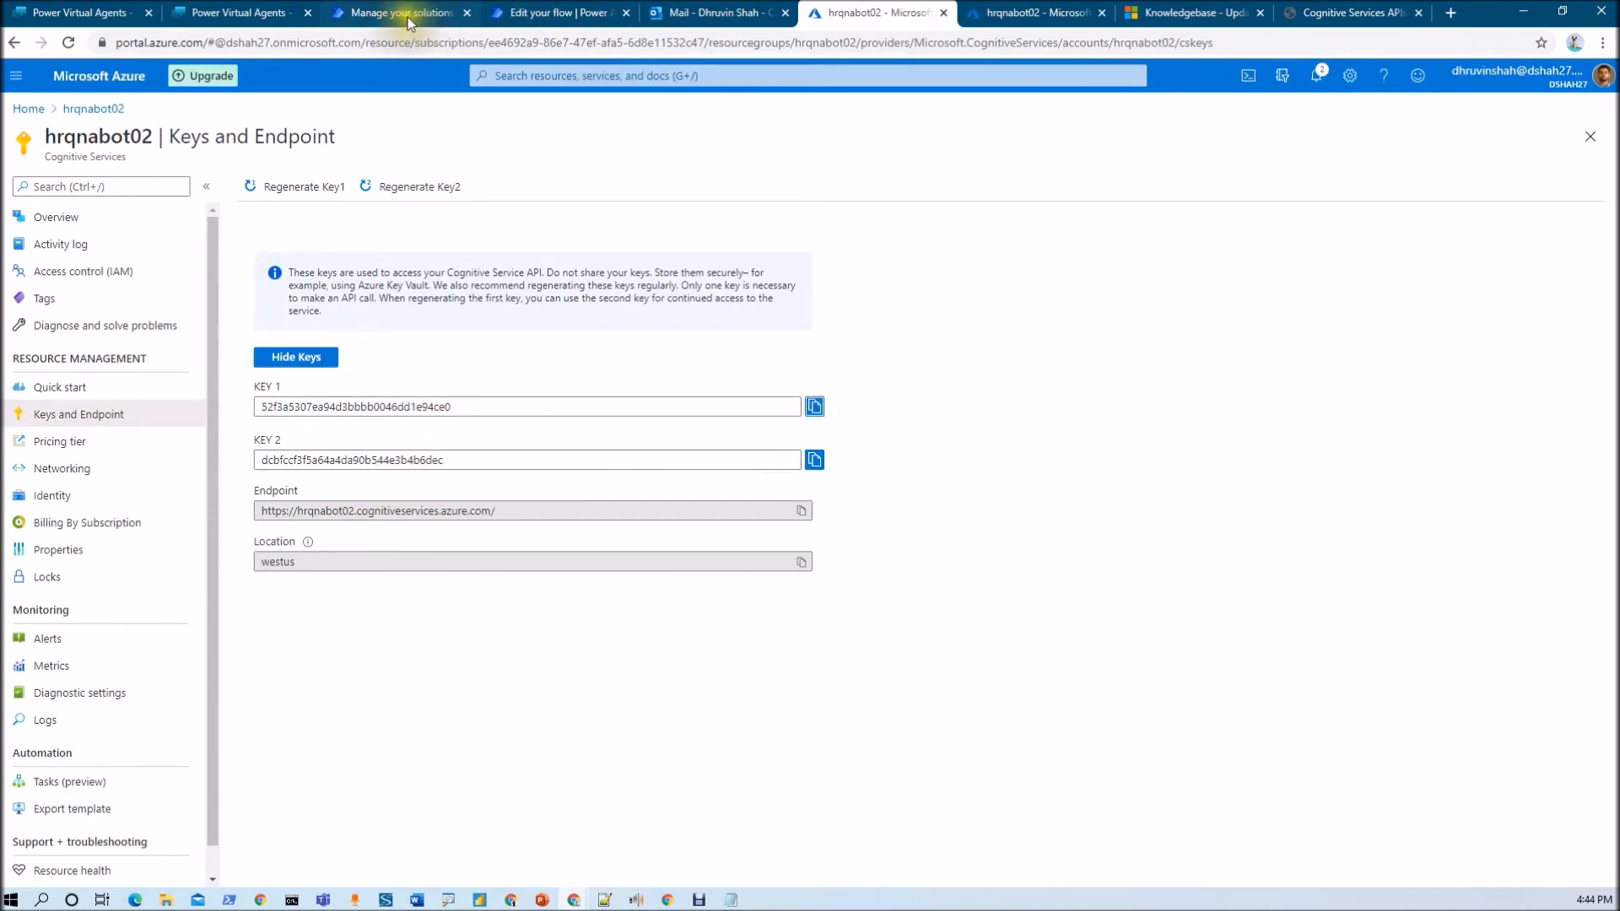
pyautogui.click(510, 13)
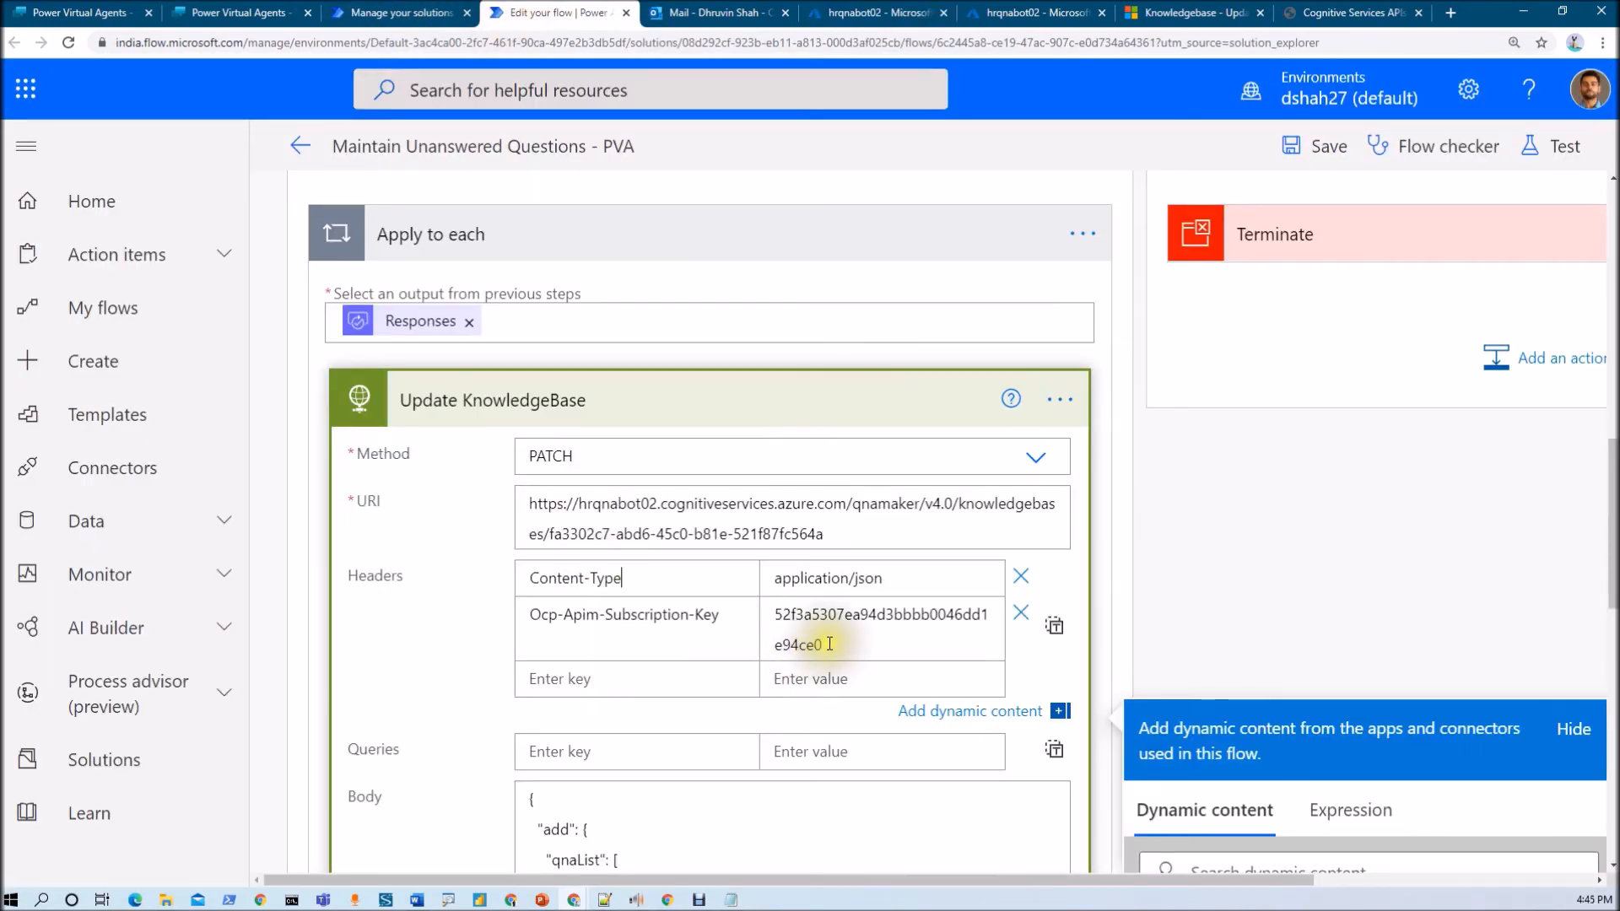
# Examine the add, qnaList, id, answer and source entries in the JSON body of the Update KnowledgeBase action.
pyautogui.scroll(-1, 829, 644)
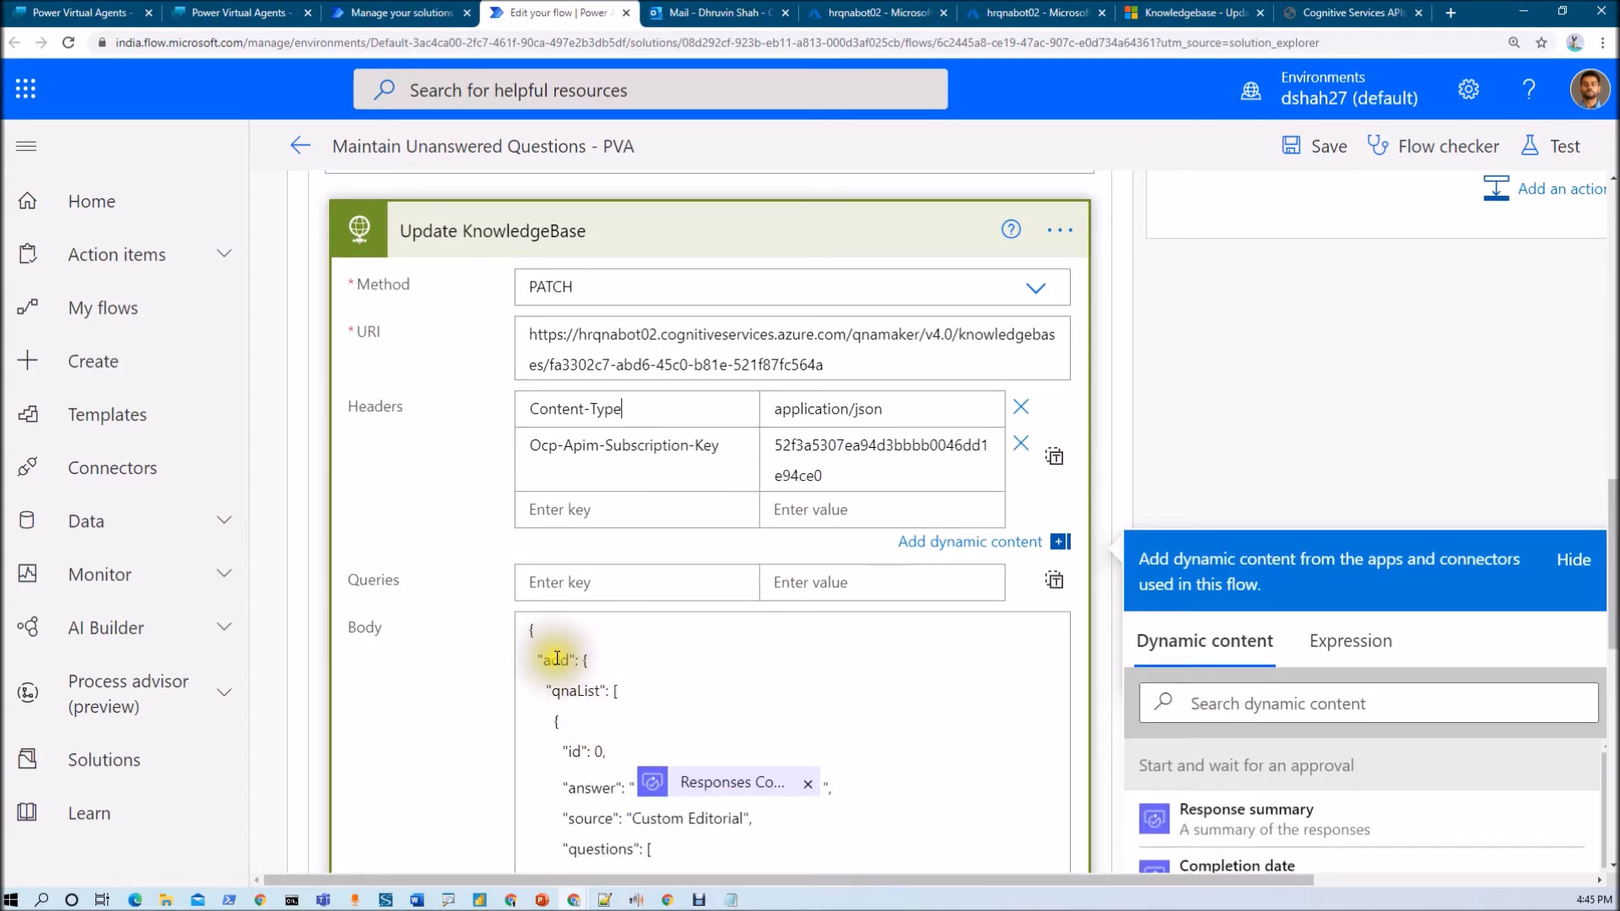
pyautogui.scroll(-1, 556, 660)
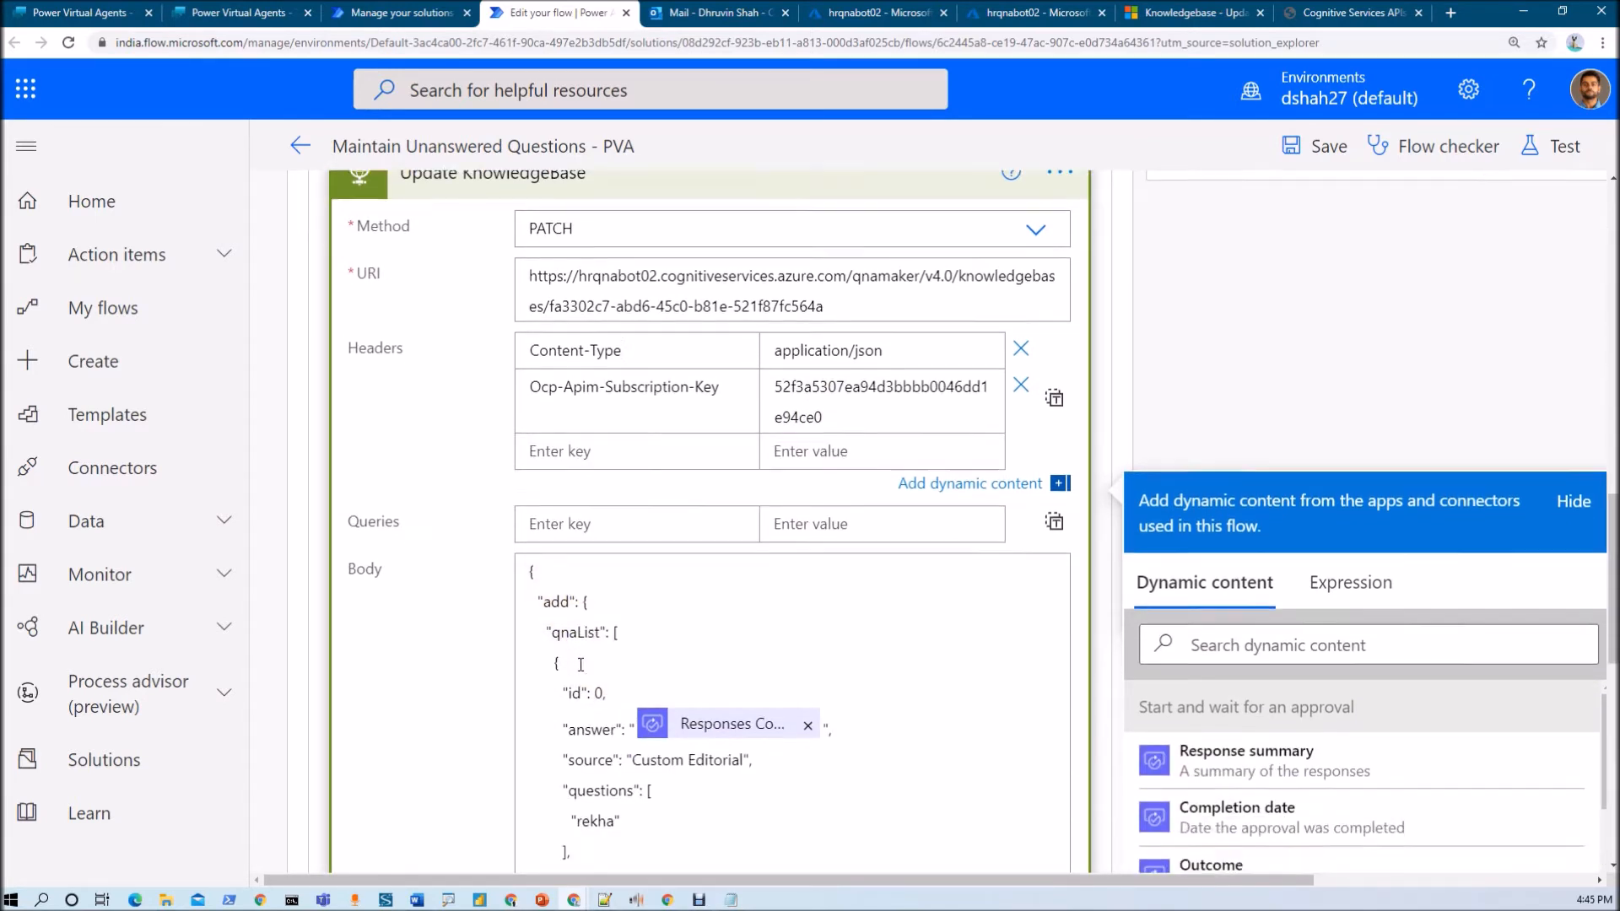
pyautogui.doubleClick(566, 576)
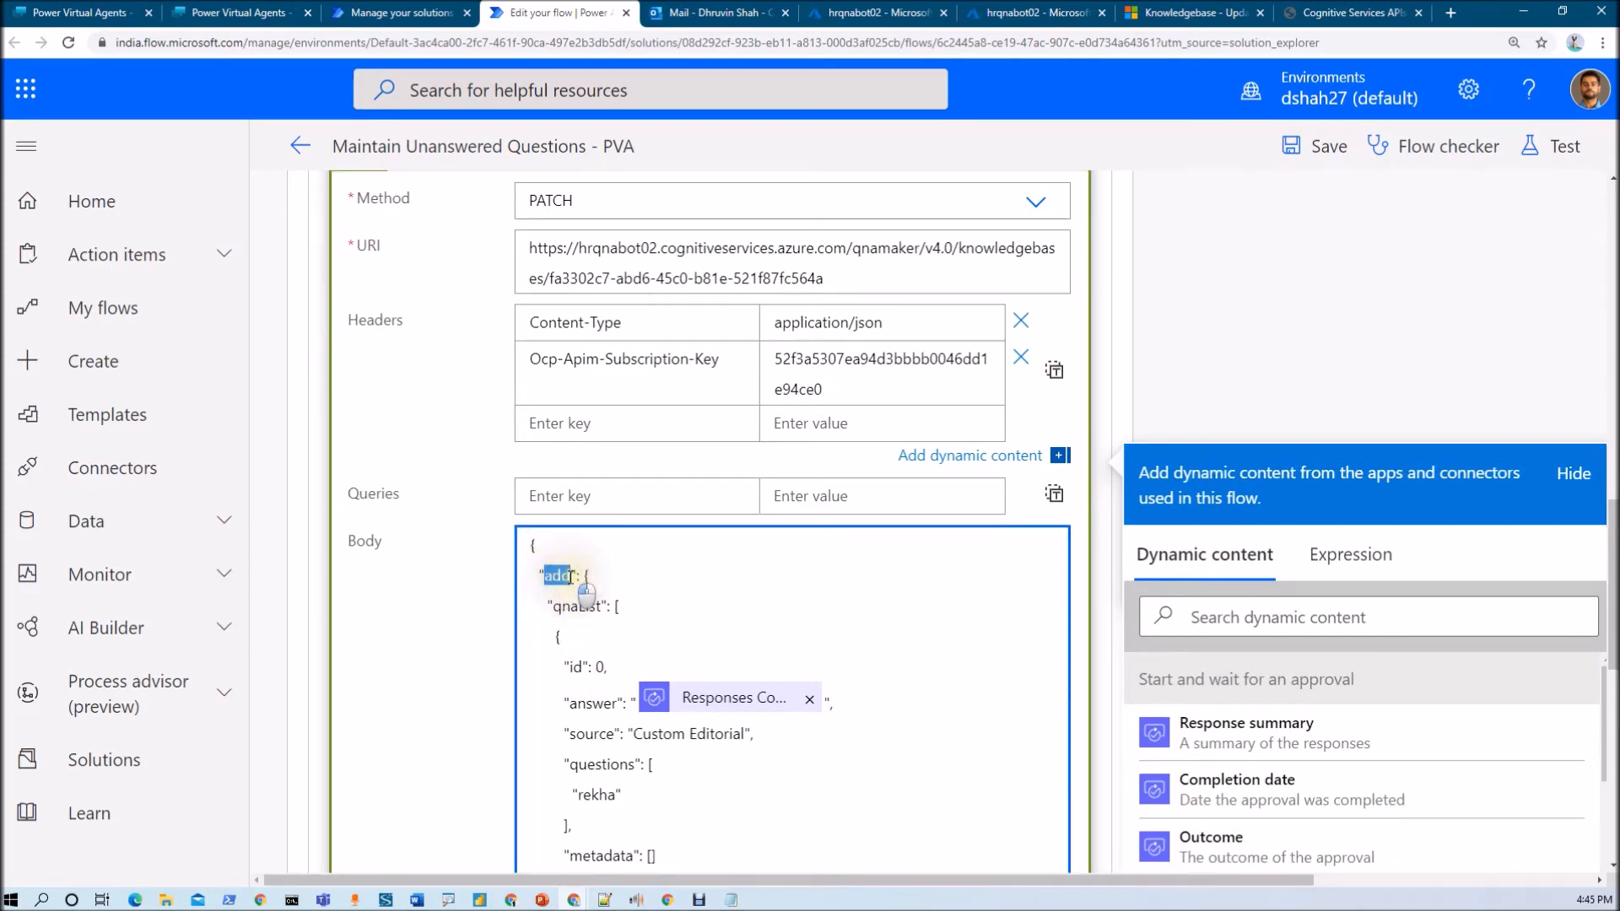
pyautogui.moveTo(547, 607); pyautogui.dragTo(601, 608)
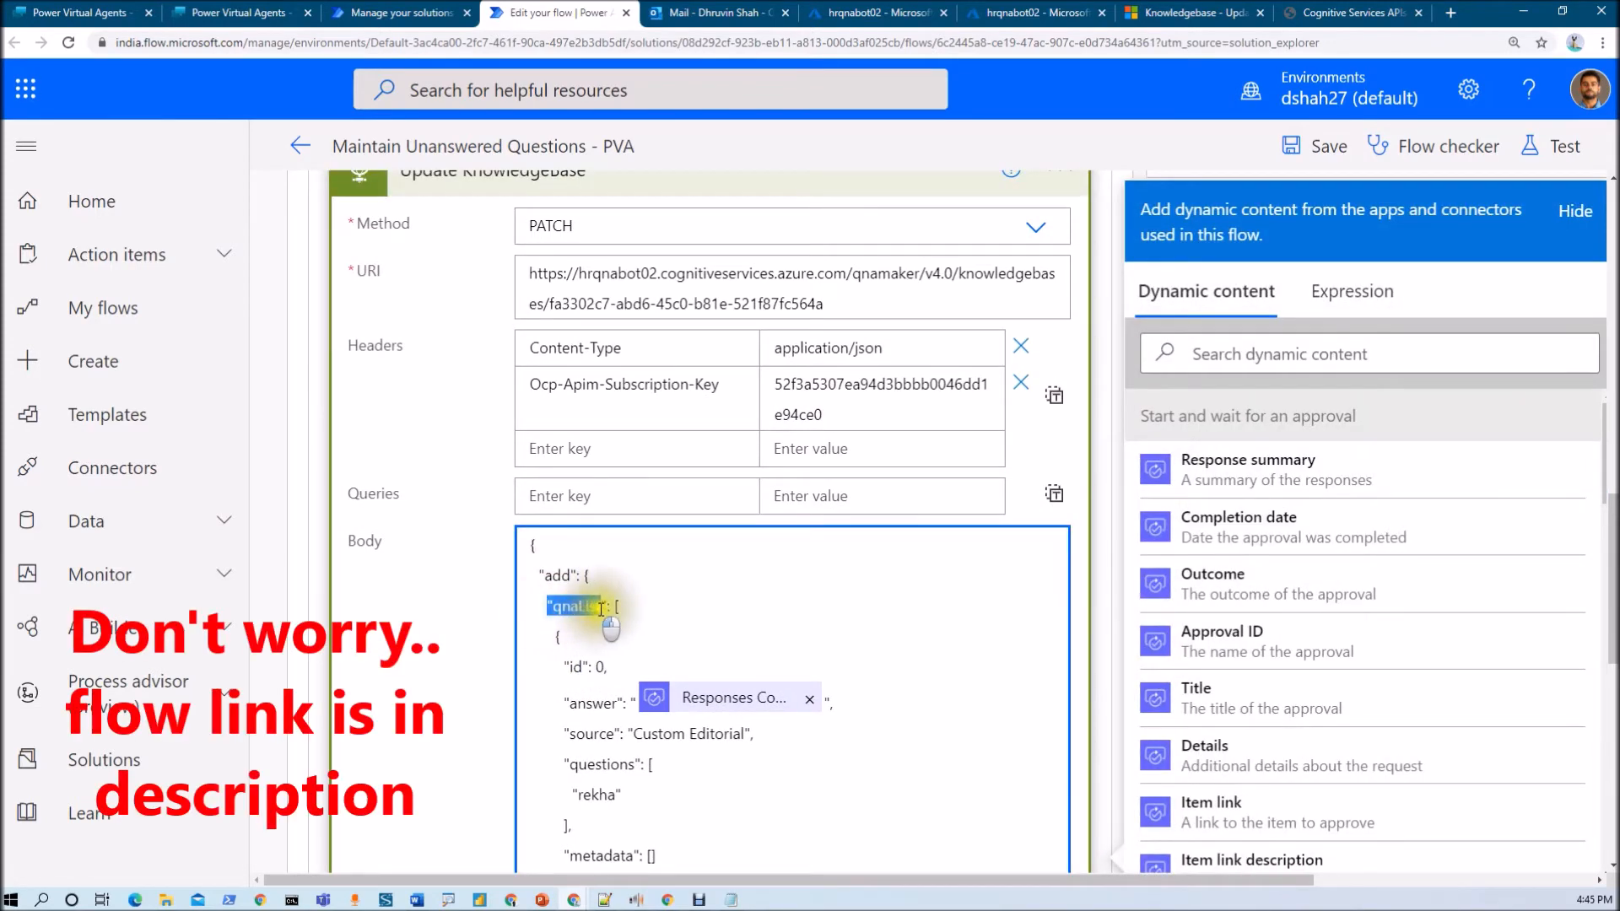
pyautogui.scroll(-1, 591, 603)
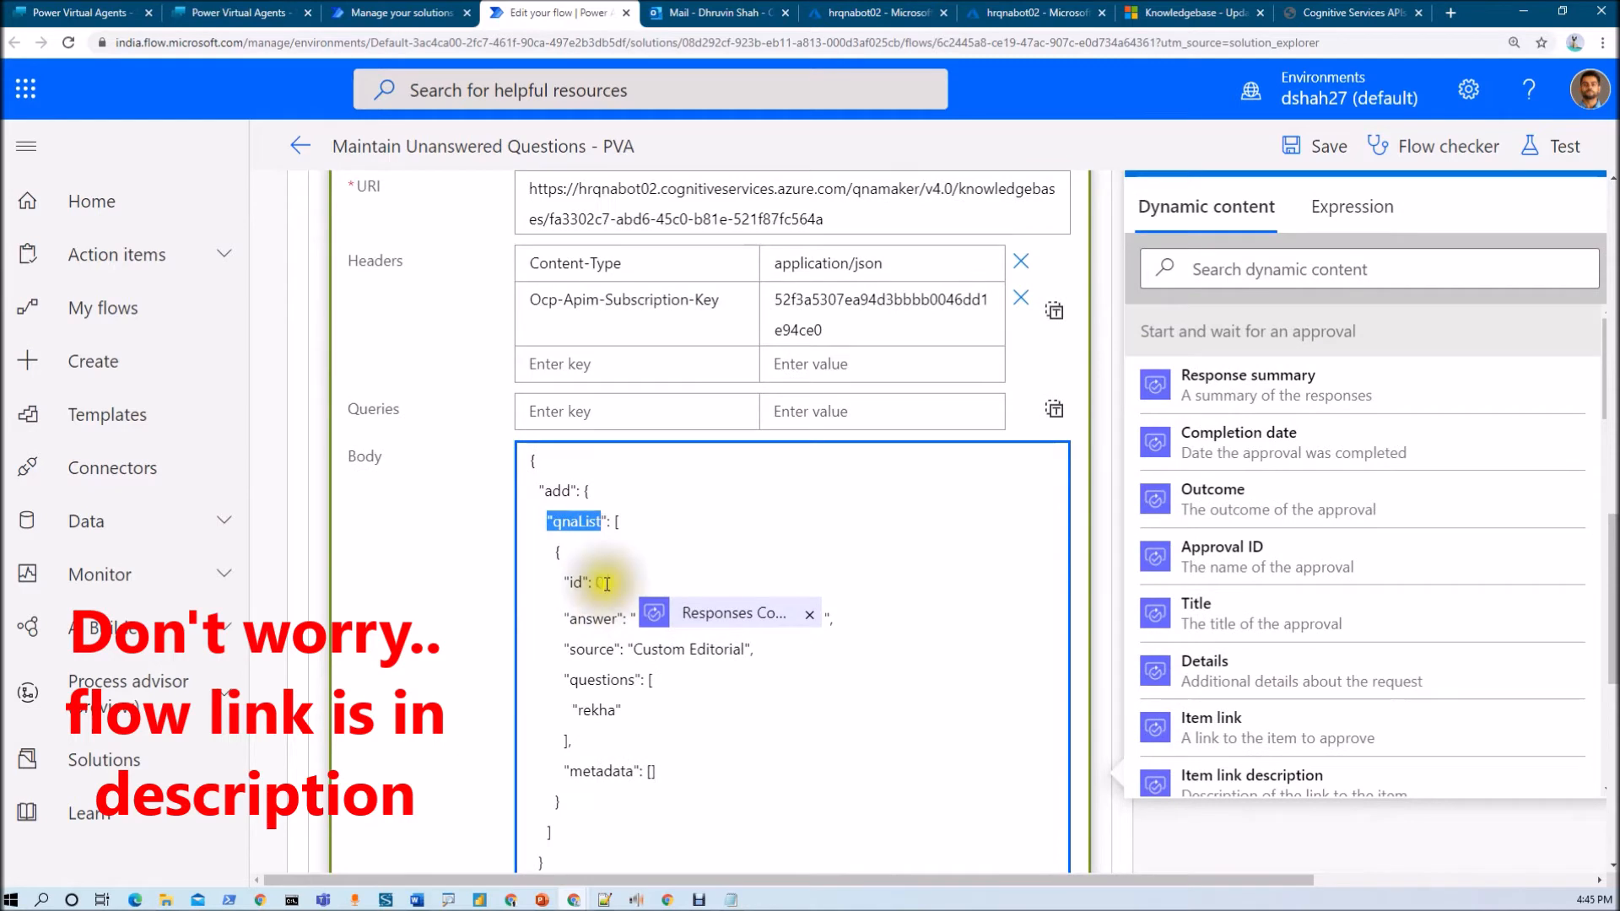
pyautogui.moveTo(581, 622); pyautogui.dragTo(673, 619)
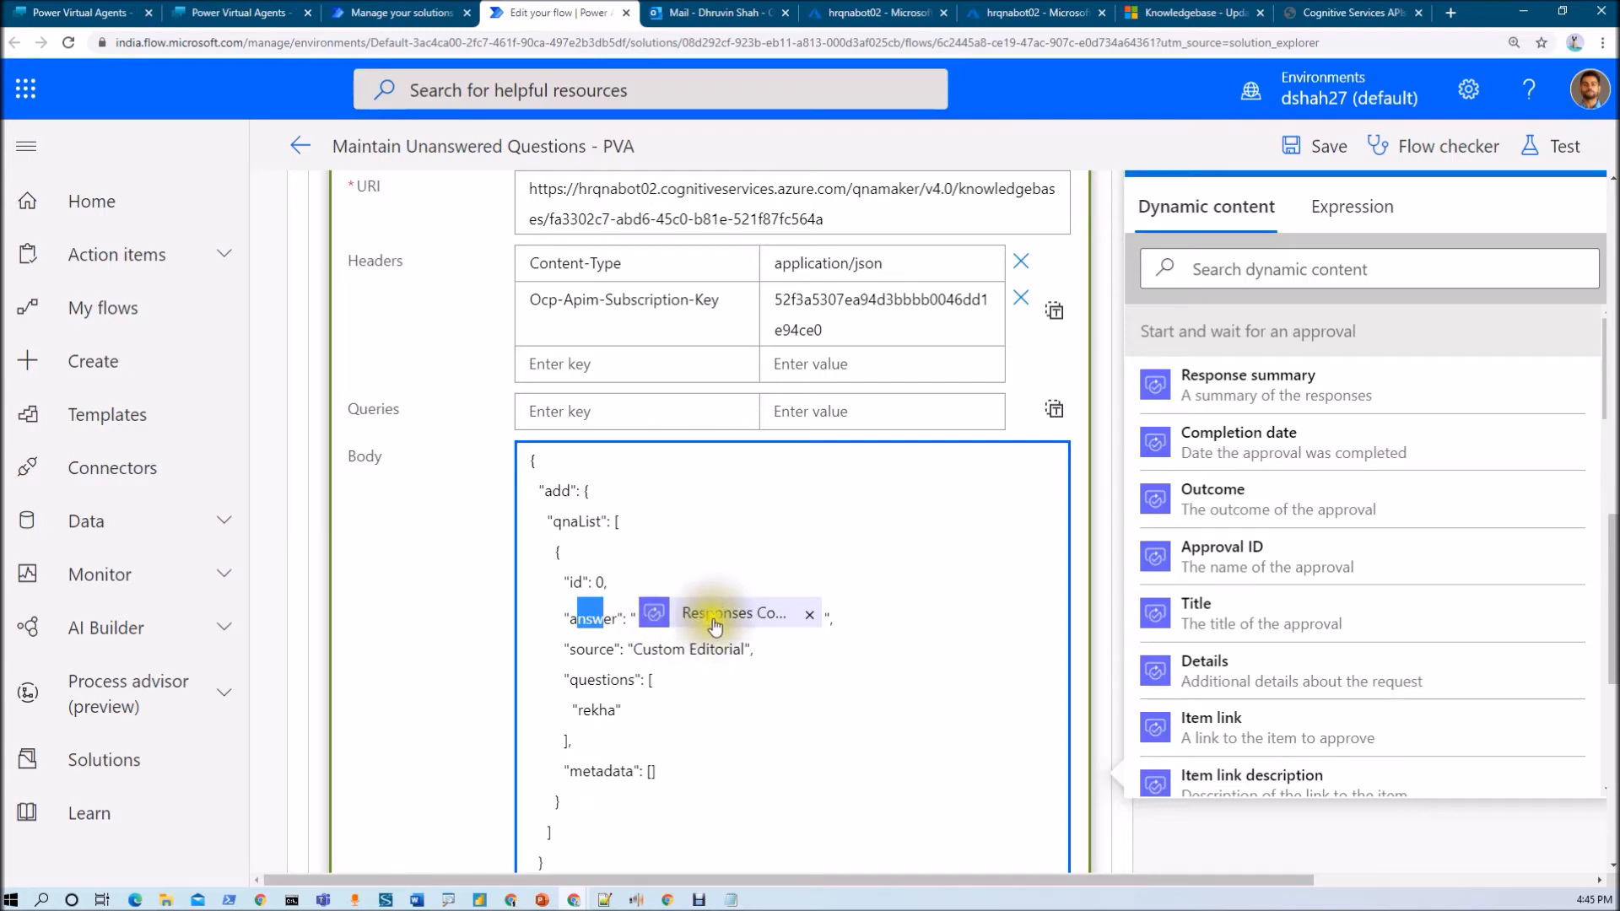
pyautogui.scroll(-1, 675, 616)
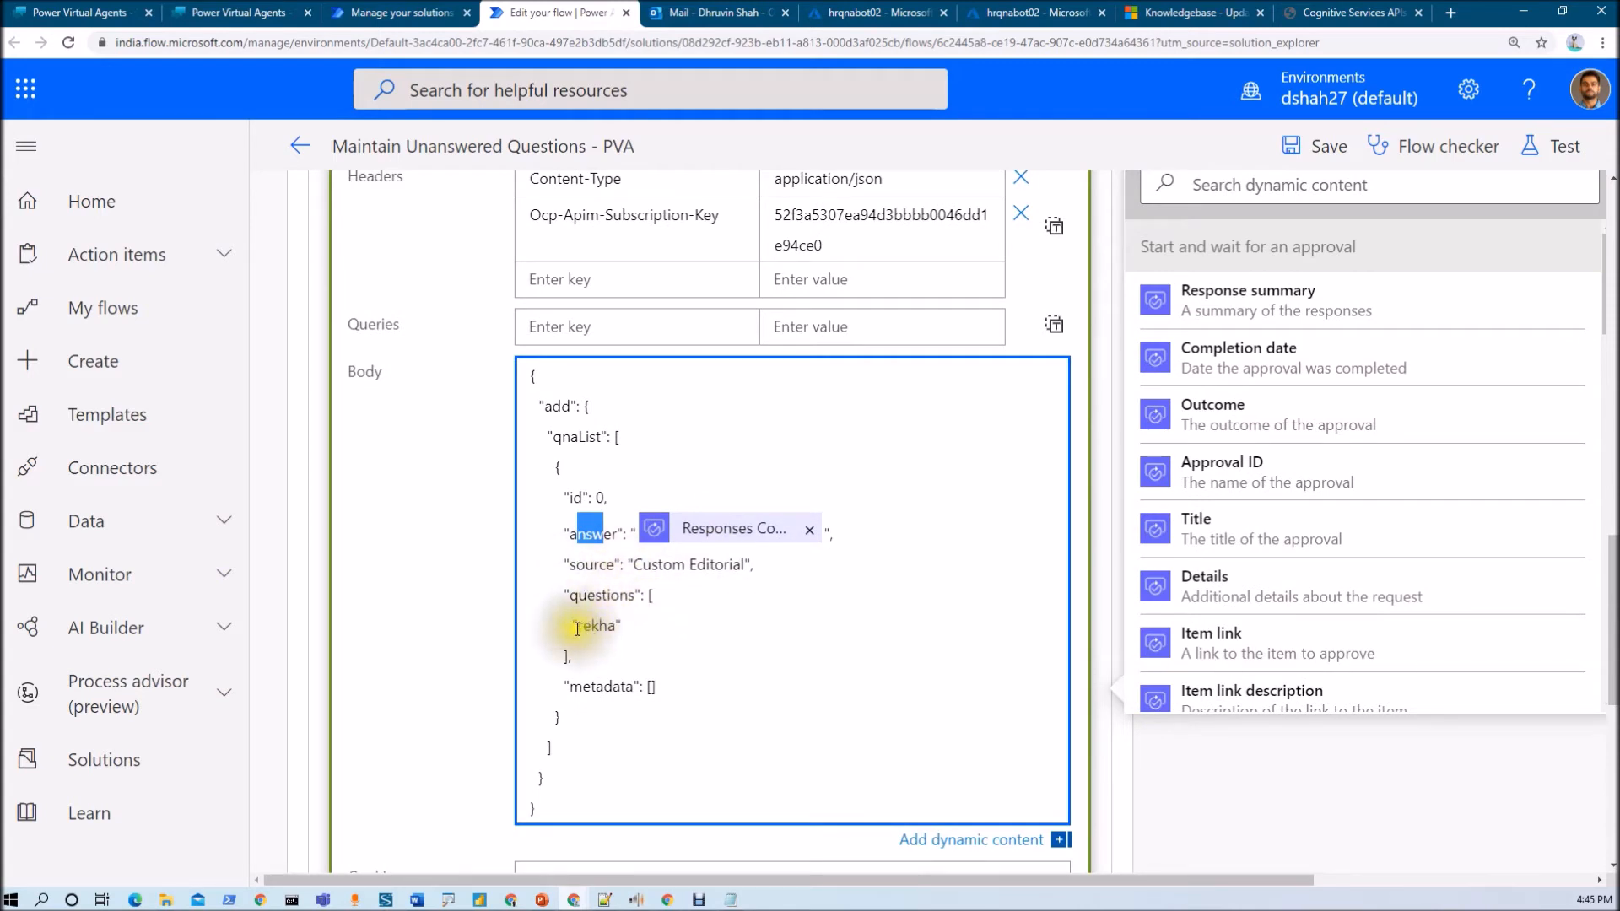
# Replace the sample question in the questions array of the Update KnowledgeBase body with the manual trigger's Input dynamic content.
pyautogui.moveTo(579, 625); pyautogui.dragTo(617, 628)
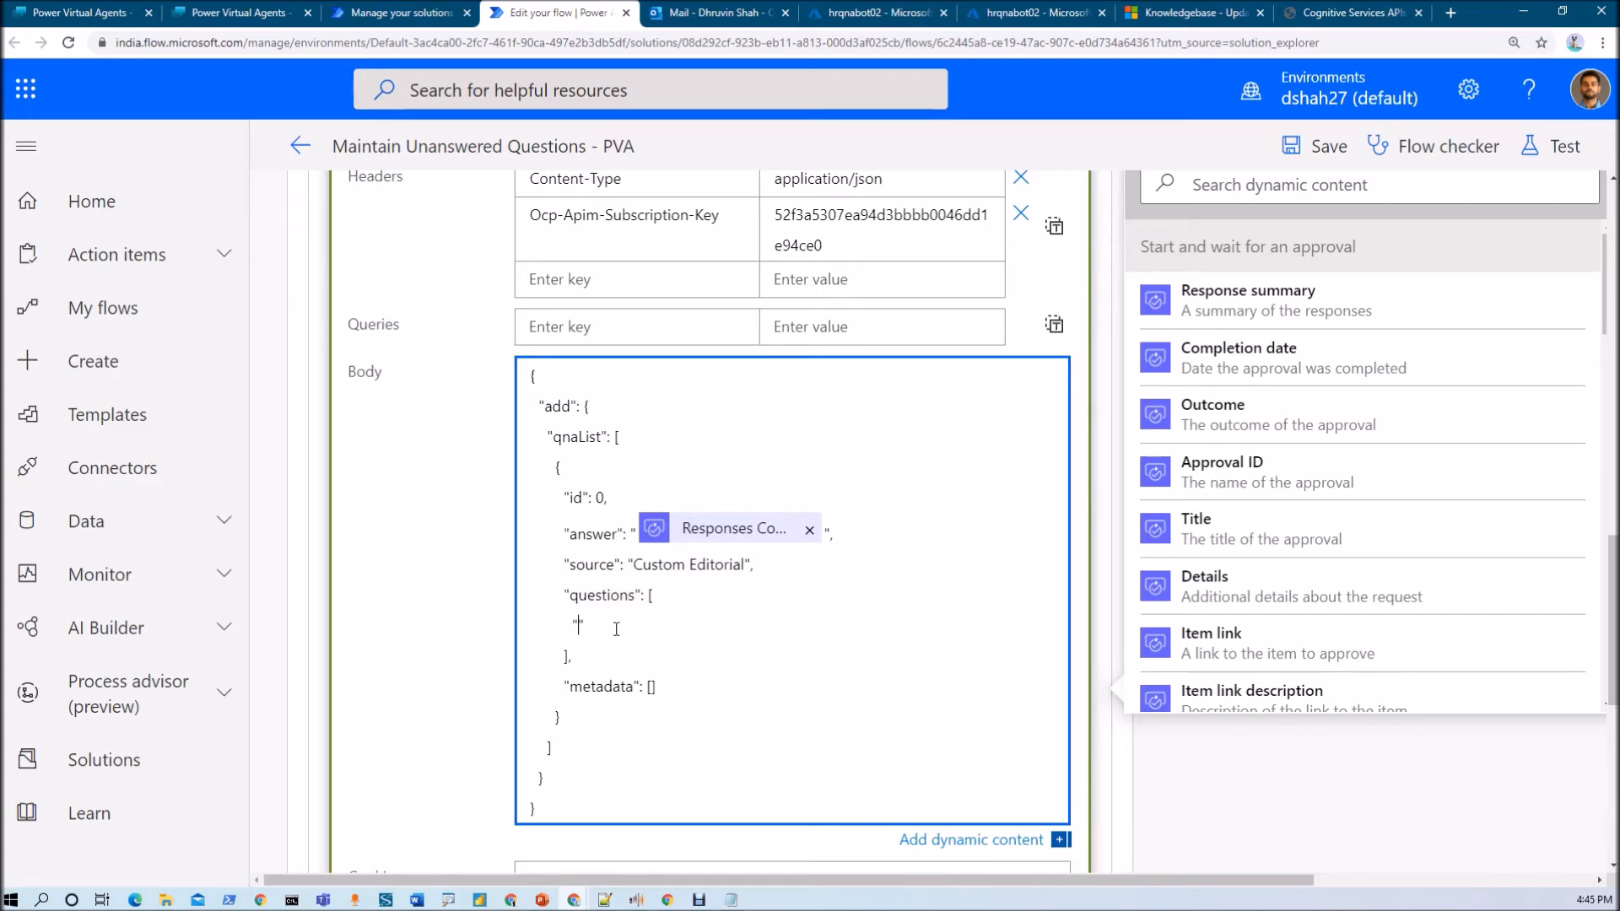
pyautogui.scroll(-3, 1237, 646)
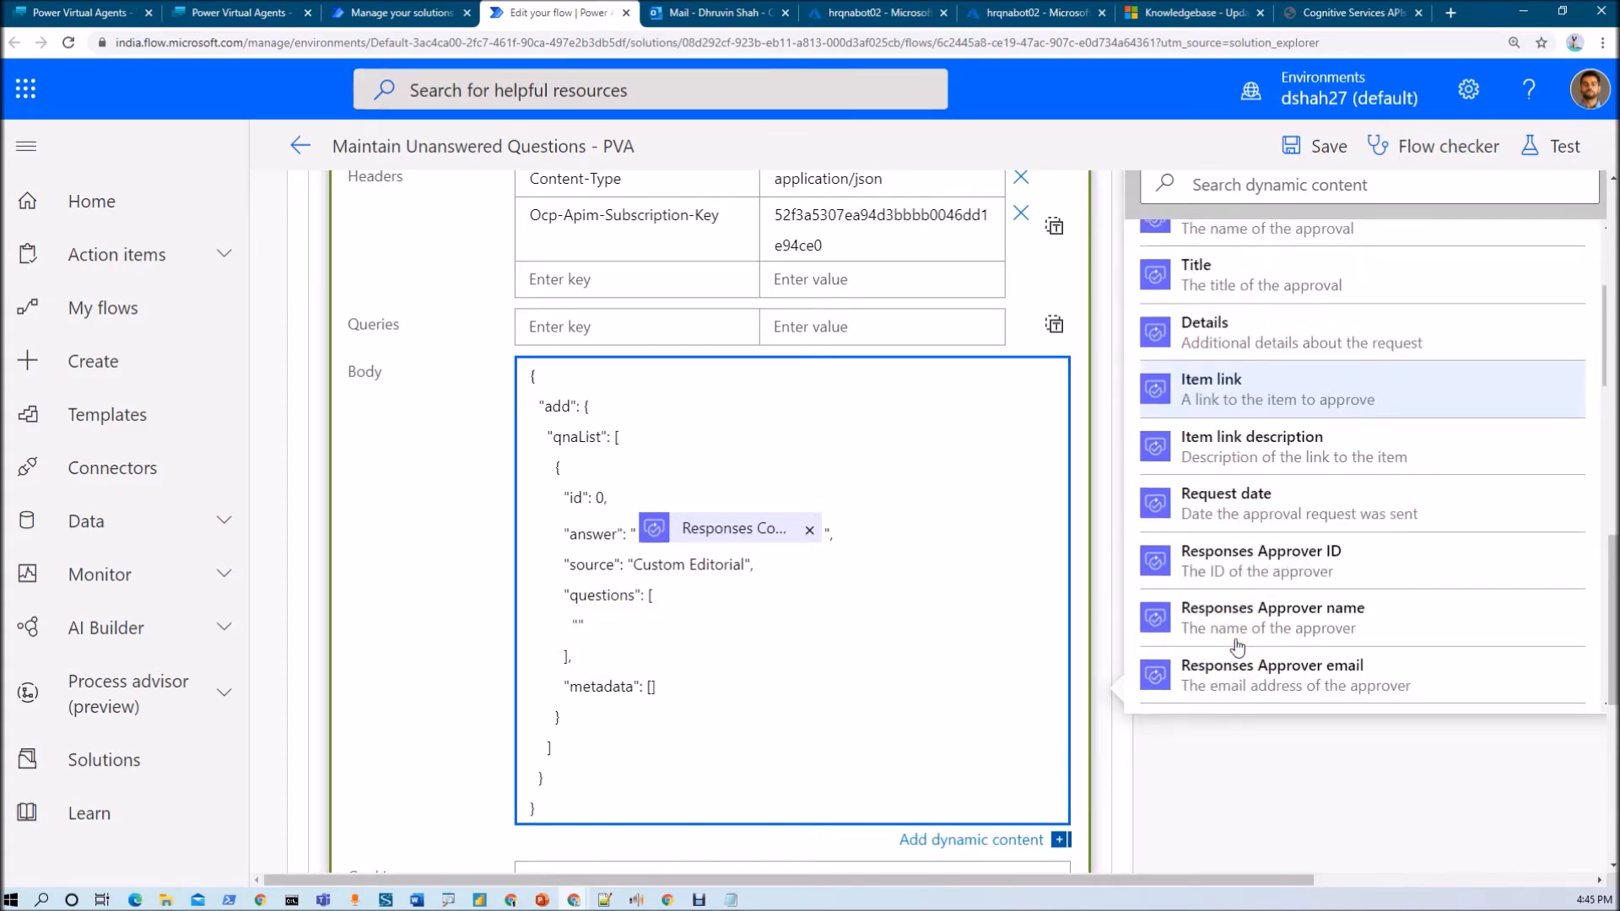
pyautogui.scroll(-8, 1236, 646)
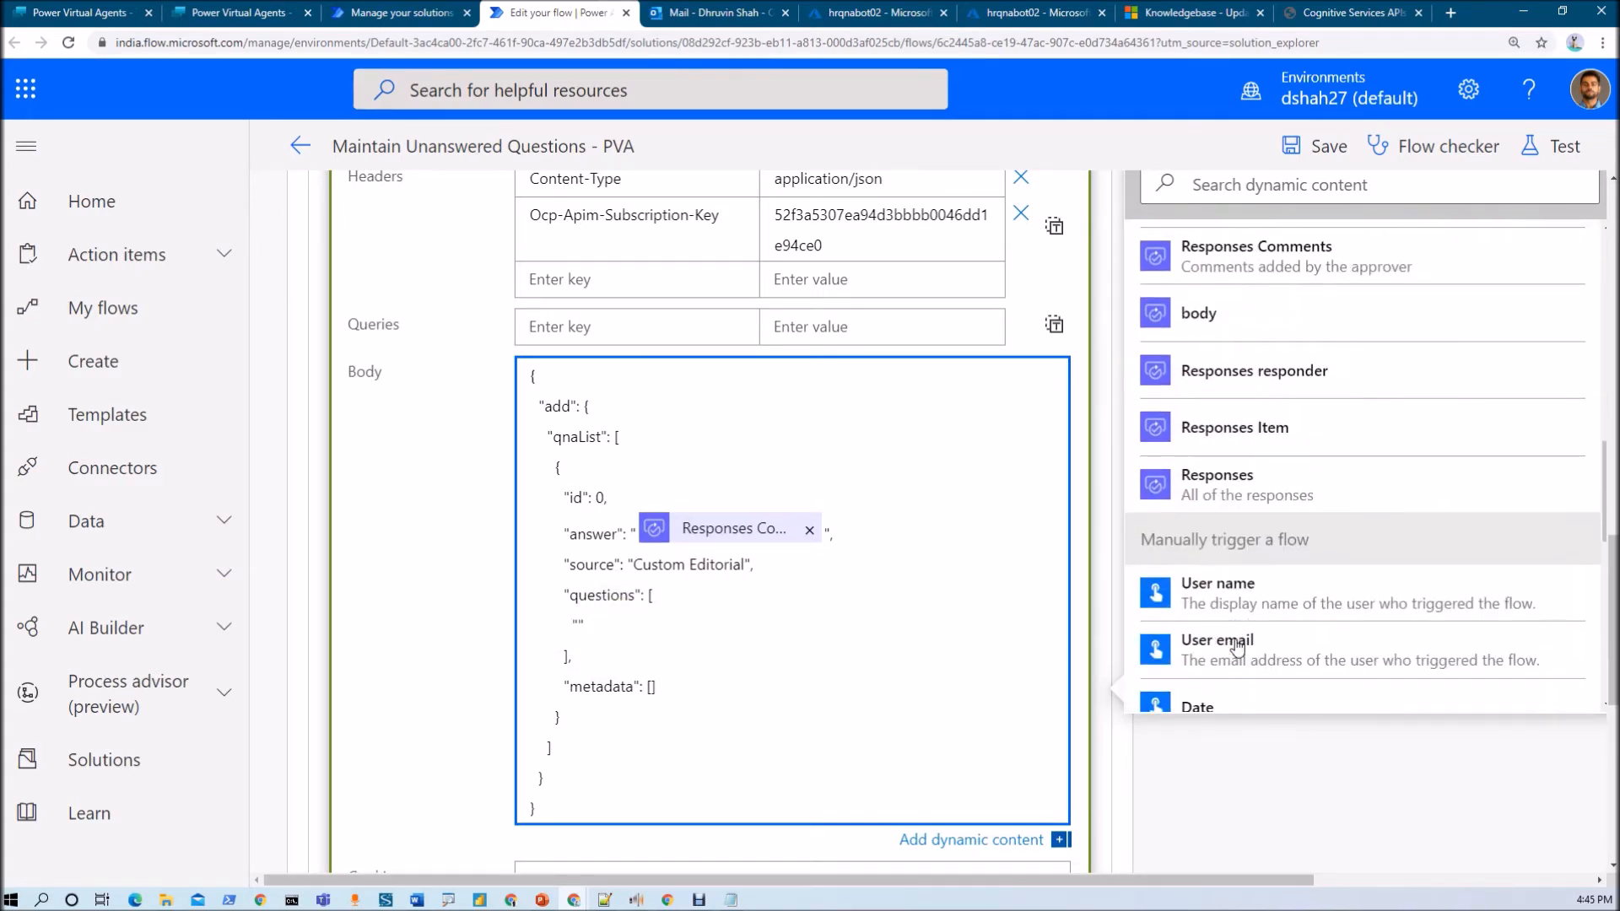
pyautogui.scroll(3, 1237, 647)
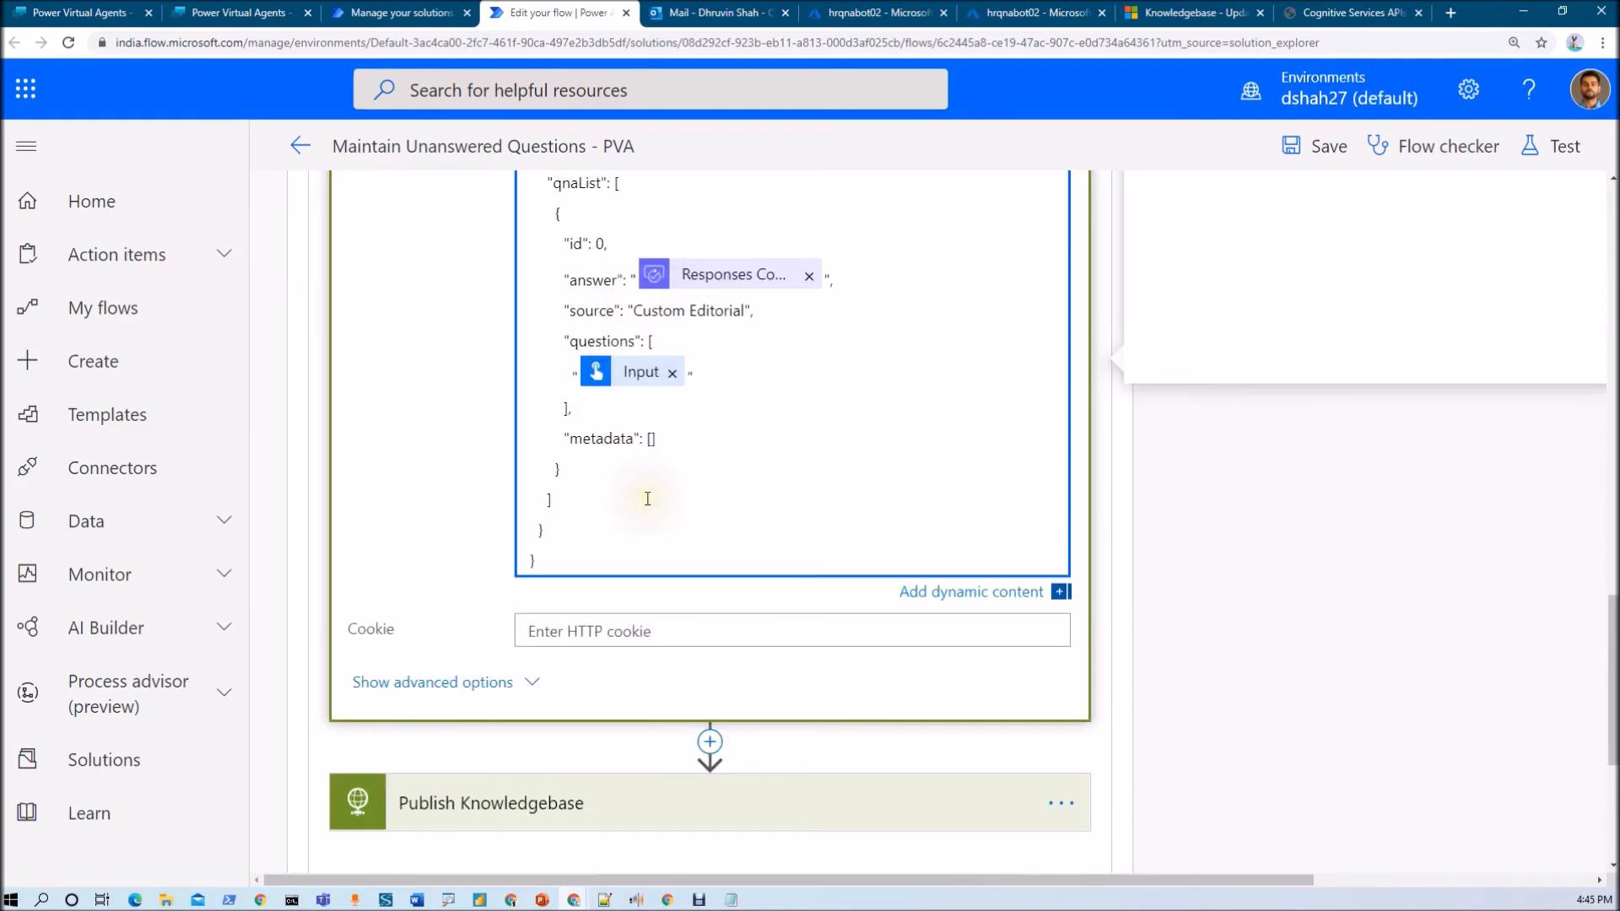
pyautogui.scroll(-1, 643, 496)
pyautogui.scroll(-2, 647, 499)
pyautogui.scroll(9, 647, 499)
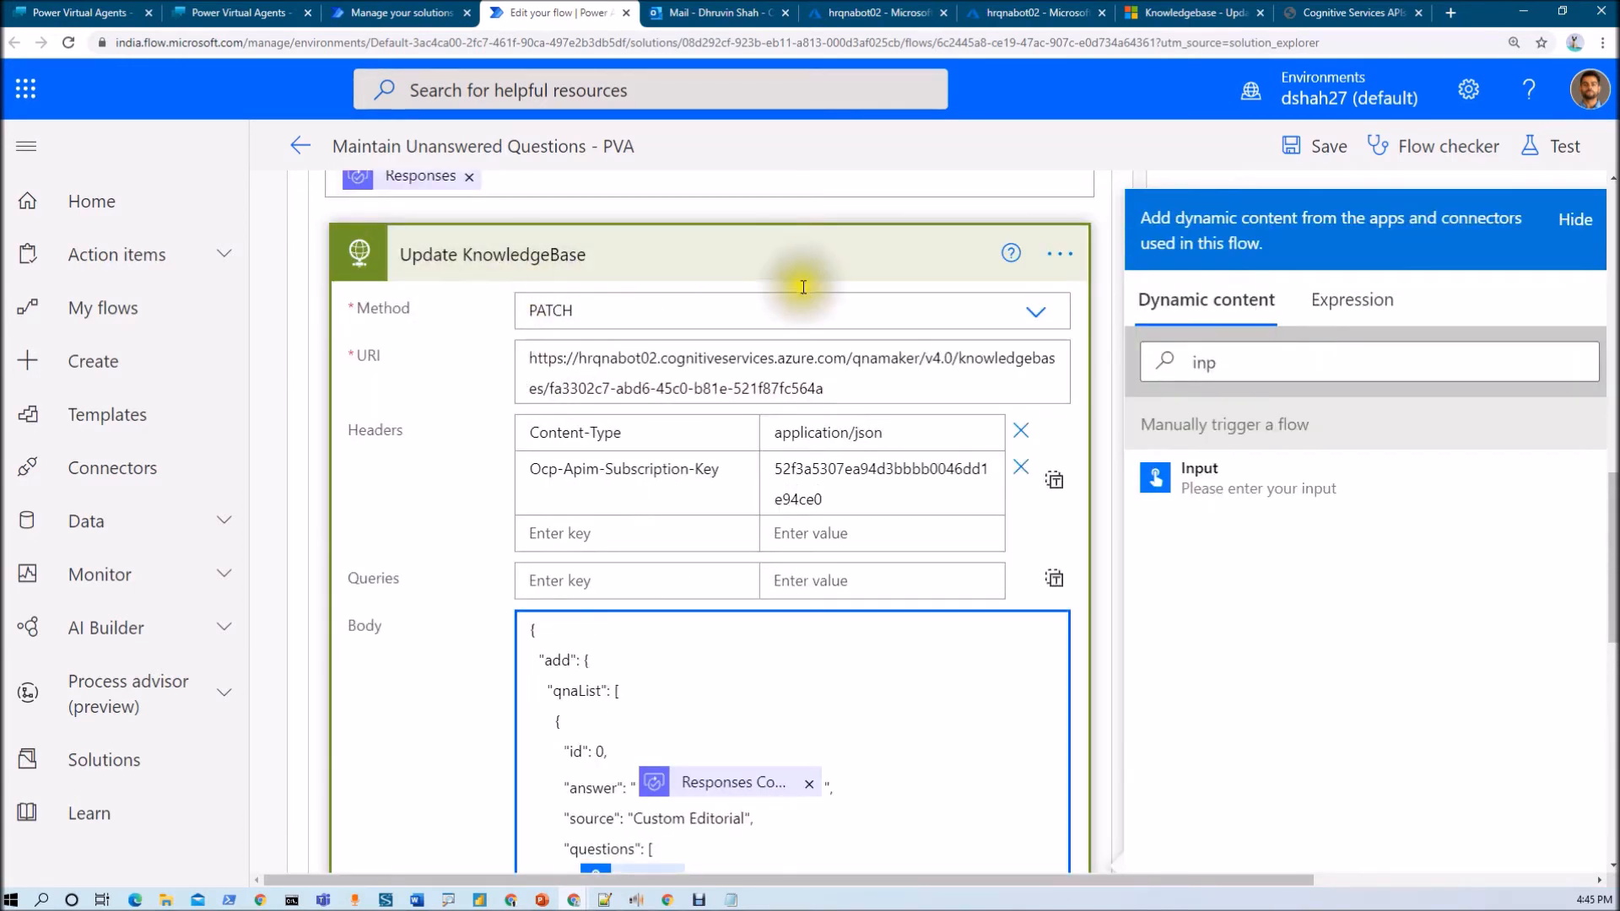
pyautogui.scroll(-4, 611, 395)
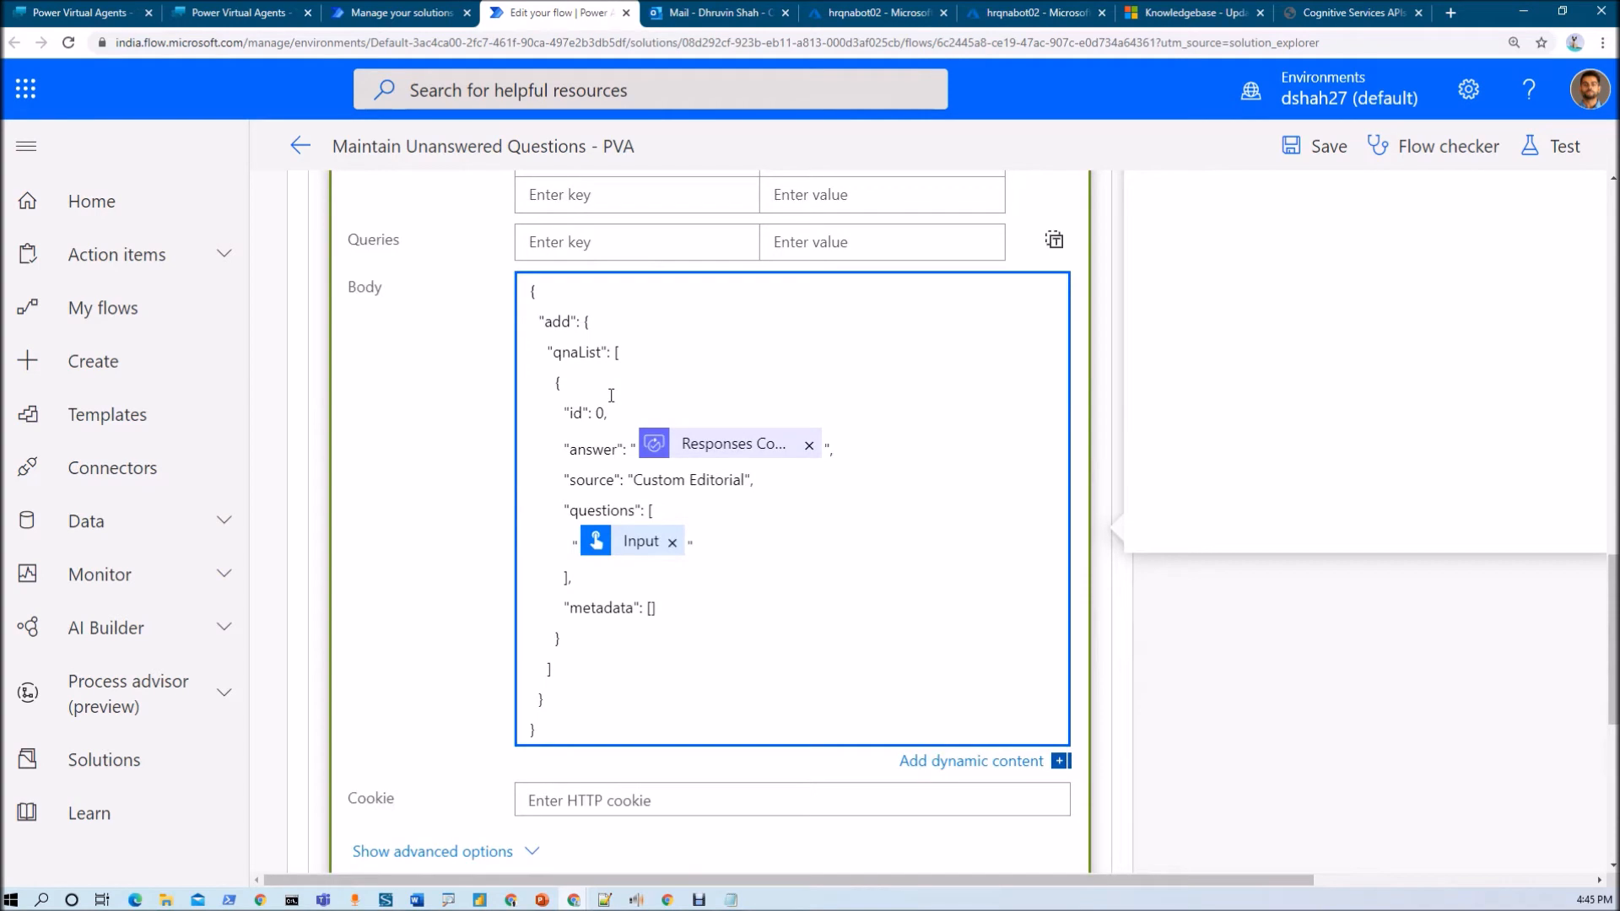
# Expand the Publish Knowledgebase action and compare its method and URI with the Knowledgebase - Publish reference.
pyautogui.scroll(-4, 611, 395)
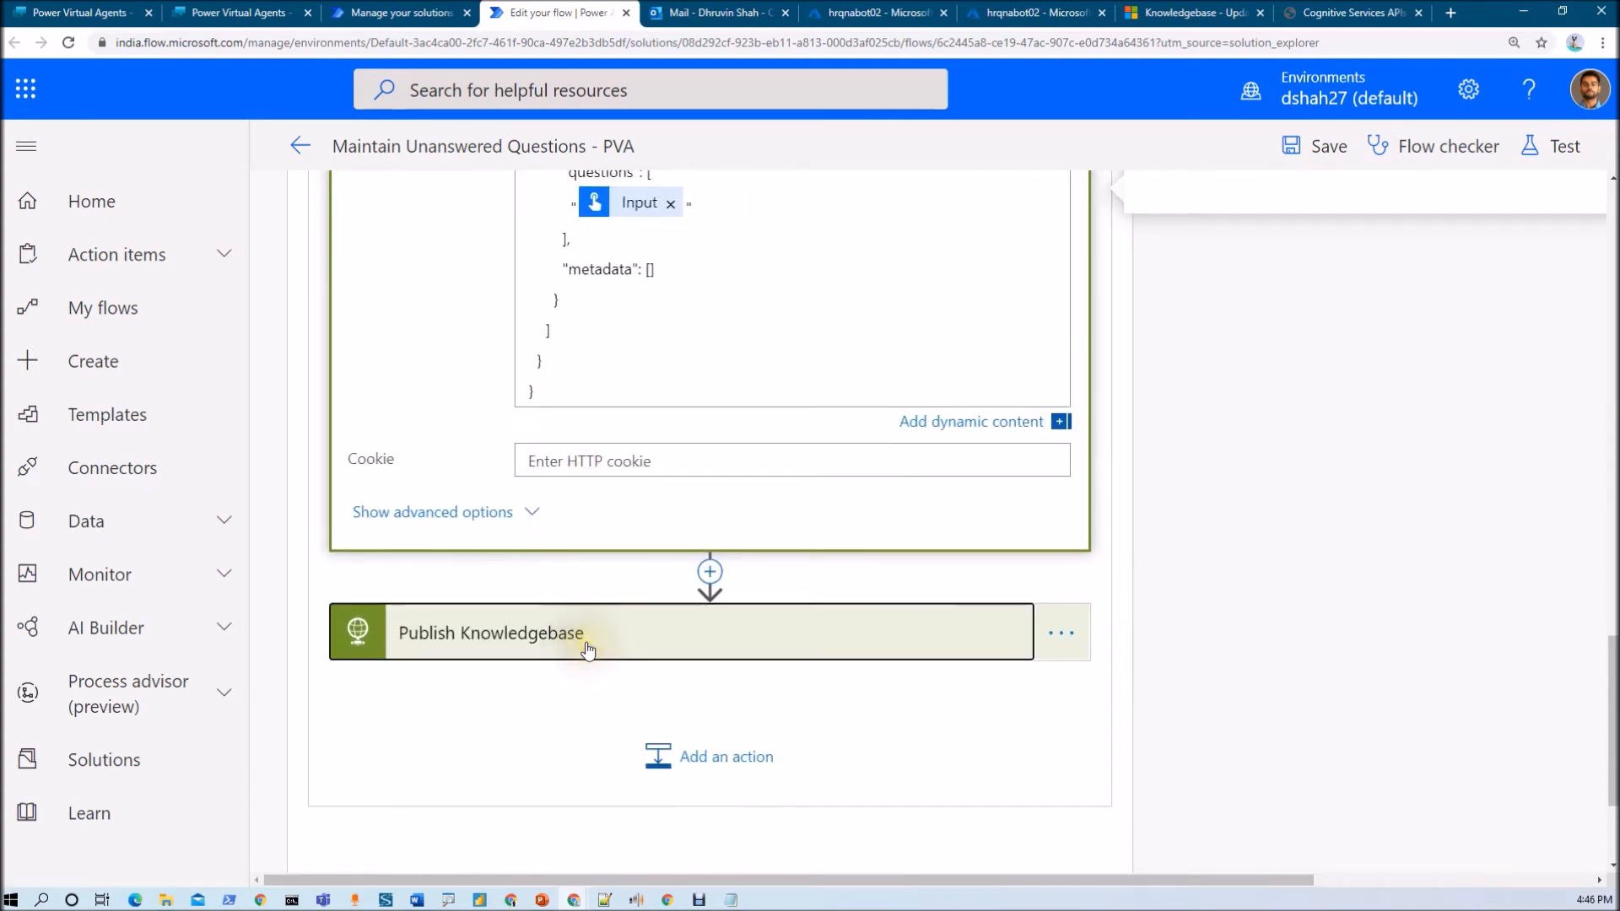
pyautogui.click(498, 650)
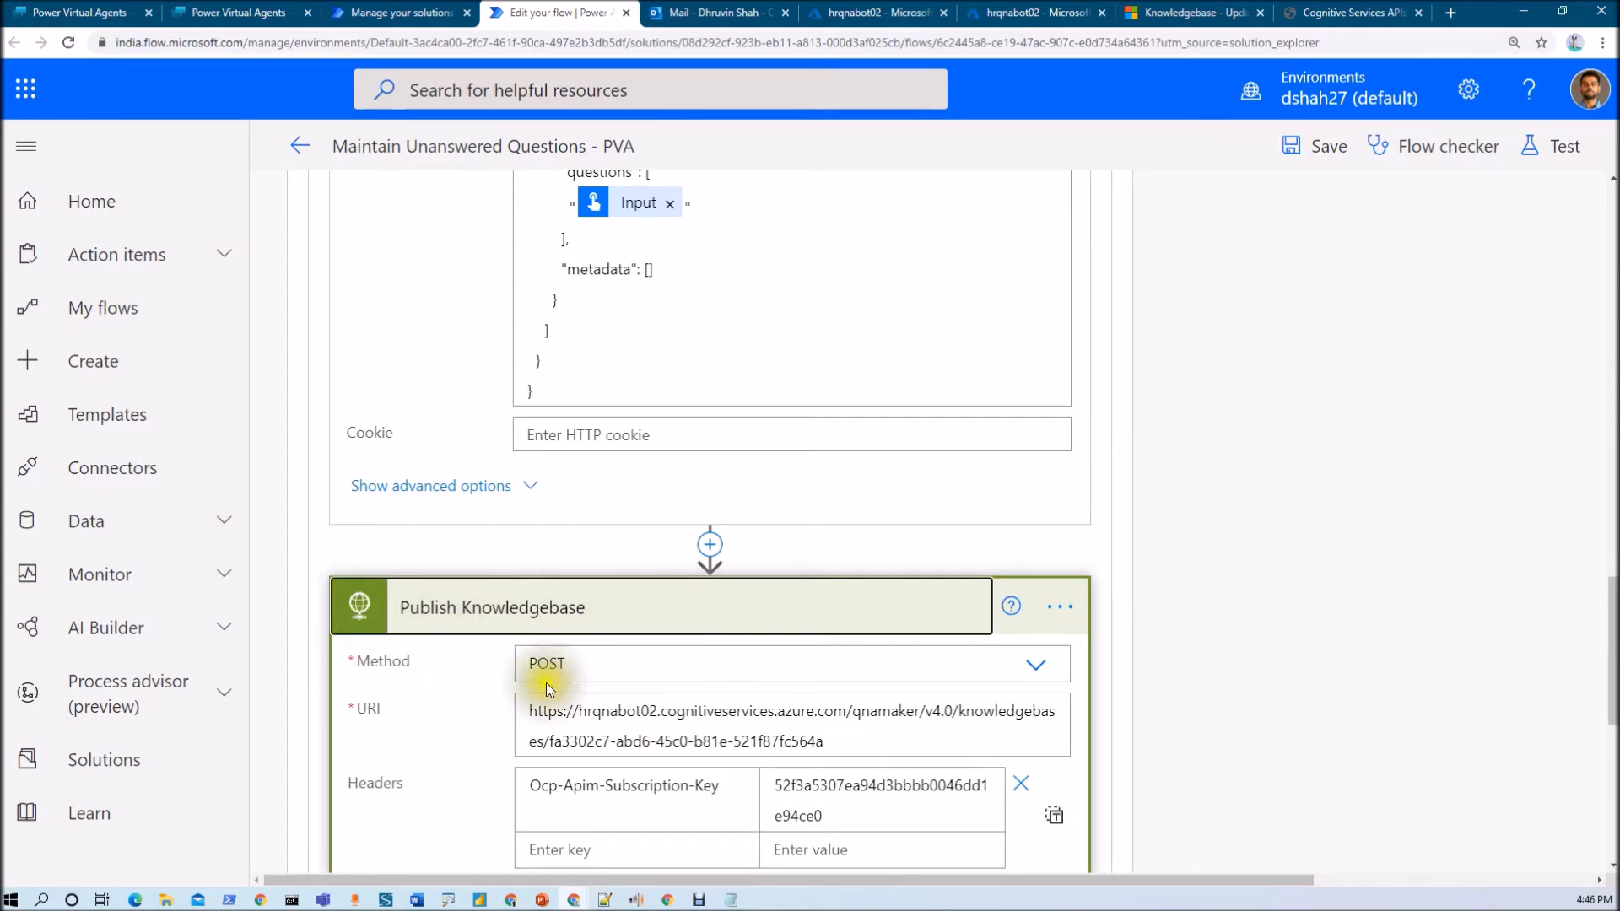
pyautogui.click(1326, 16)
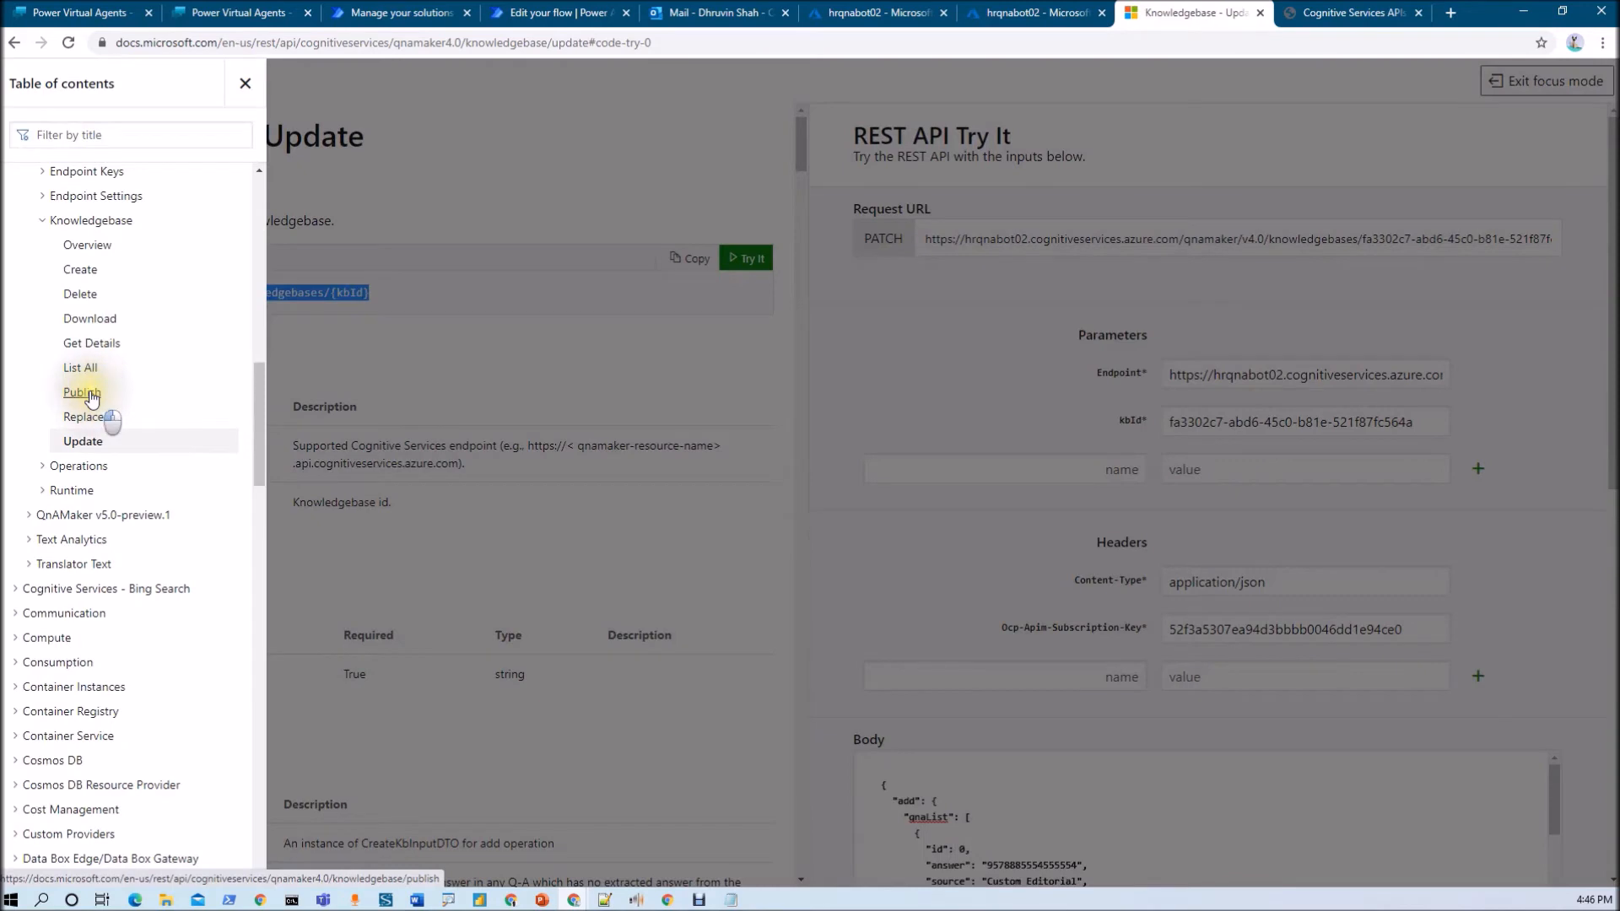
pyautogui.click(92, 394)
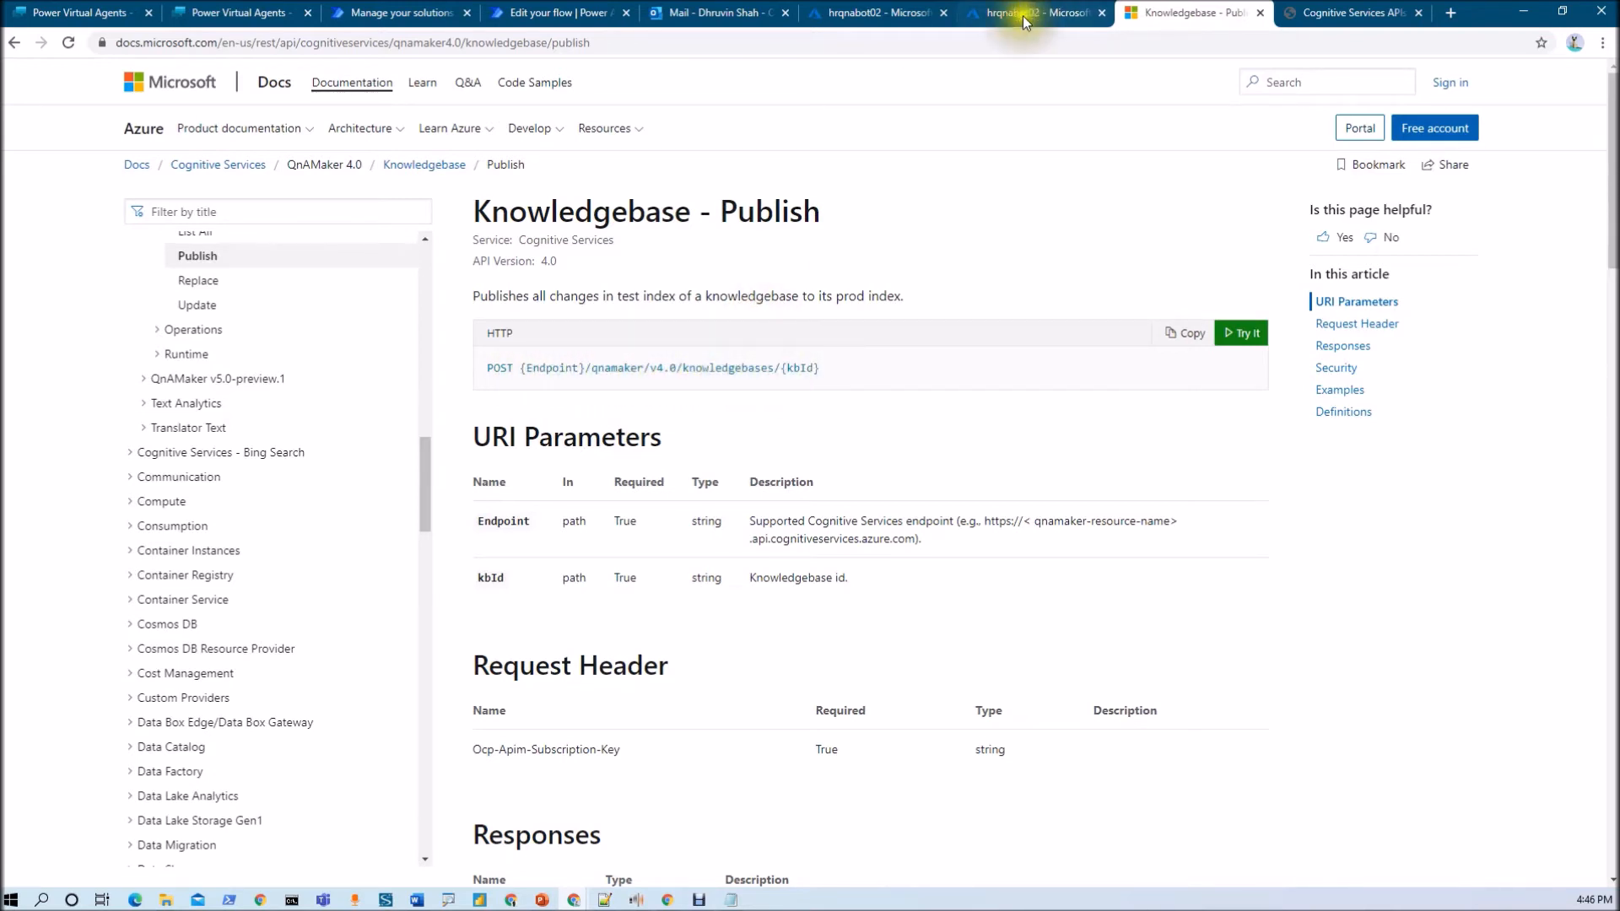
pyautogui.click(533, 15)
pyautogui.scroll(-3, 582, 459)
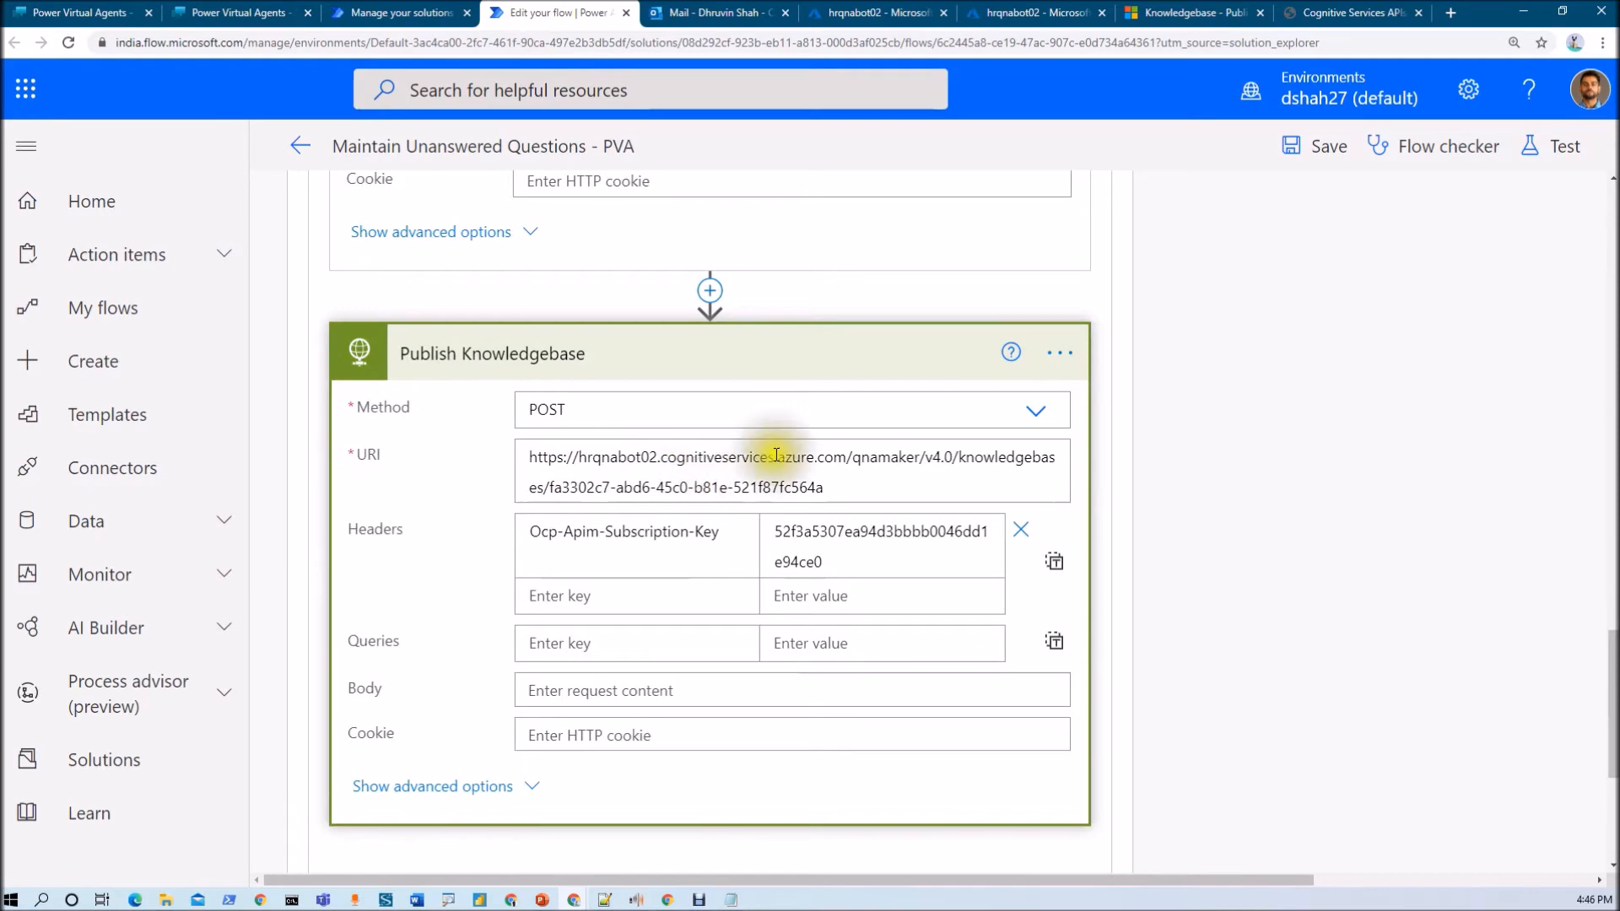
# Check the Publish Knowledgebase action's endpoint and subscription key against the Azure Keys and Endpoint page, and examine the knowledge base ID in its URI.
pyautogui.click(877, 16)
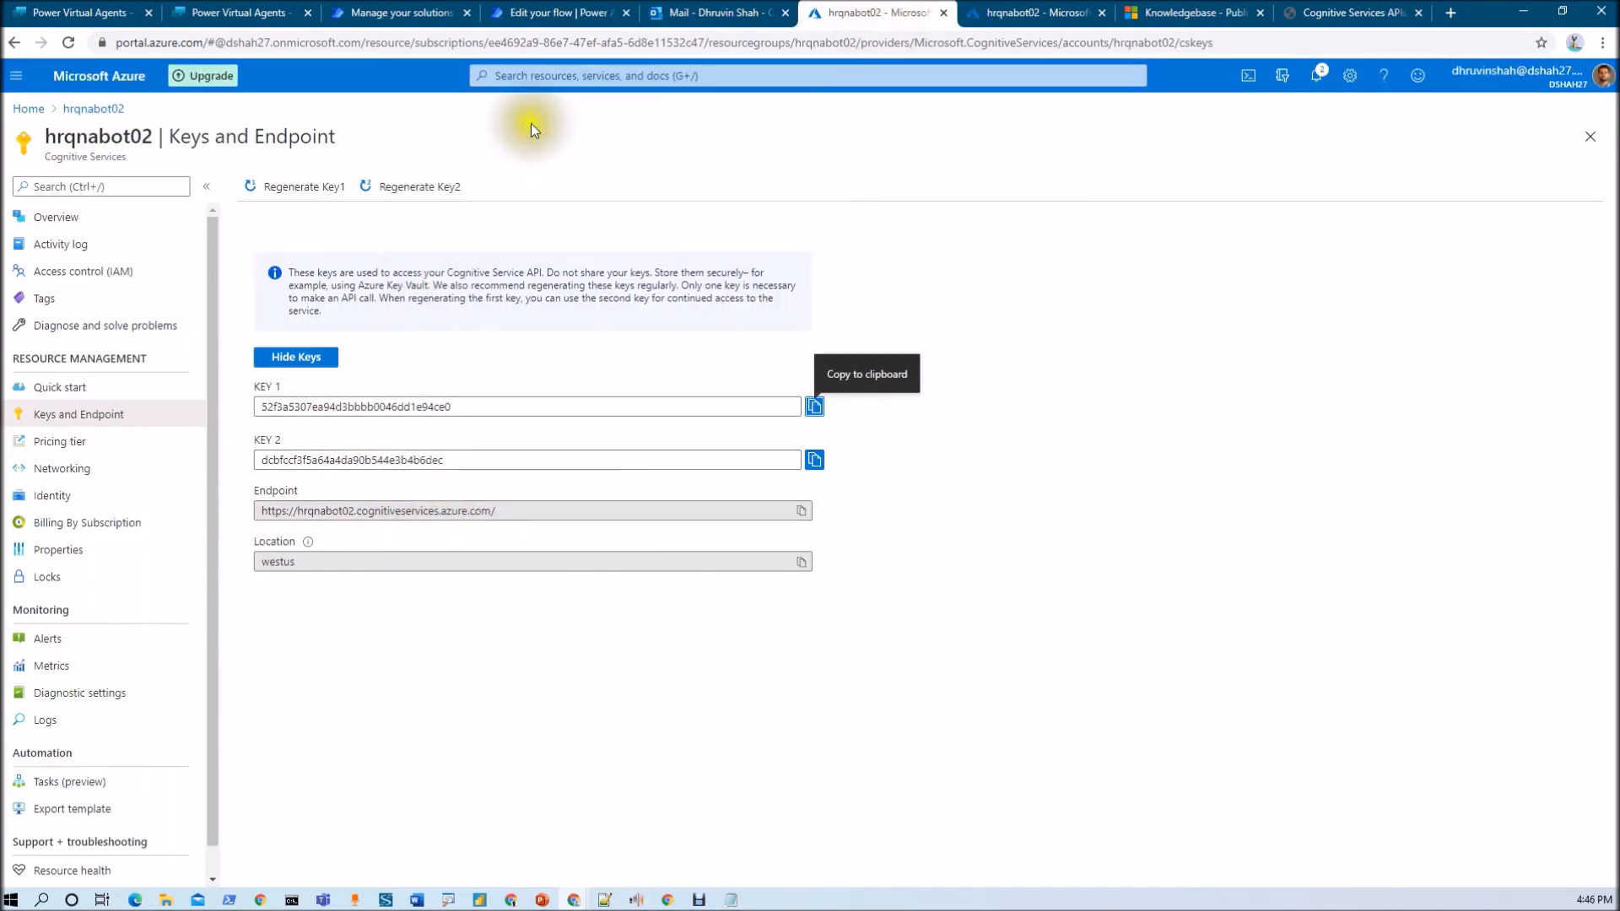
pyautogui.click(561, 13)
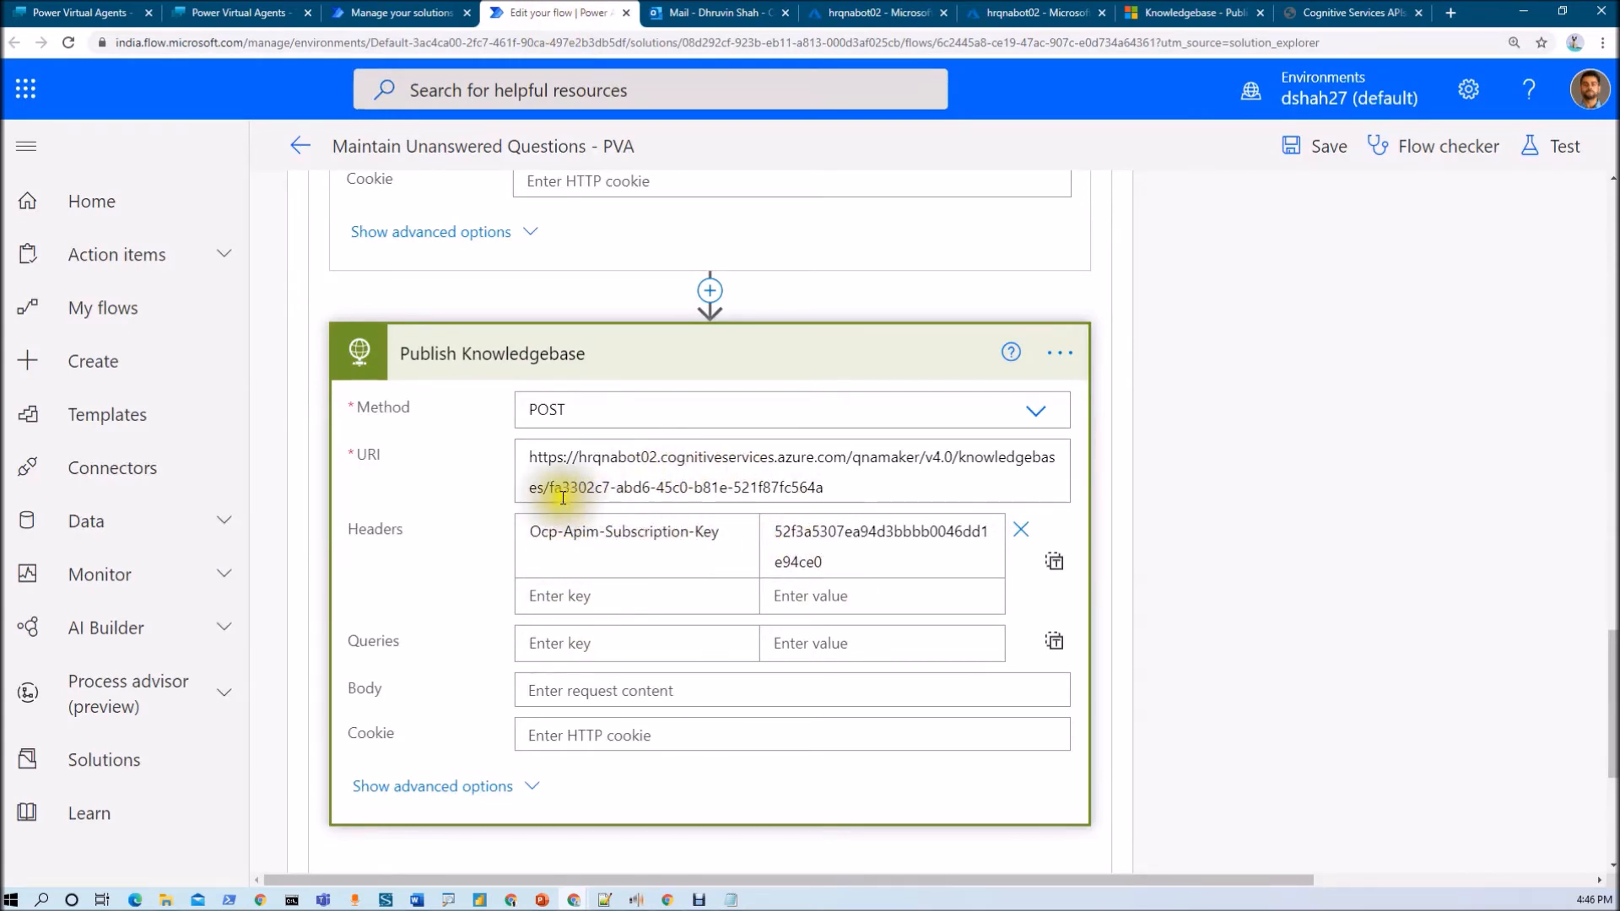
pyautogui.moveTo(553, 488); pyautogui.dragTo(835, 488)
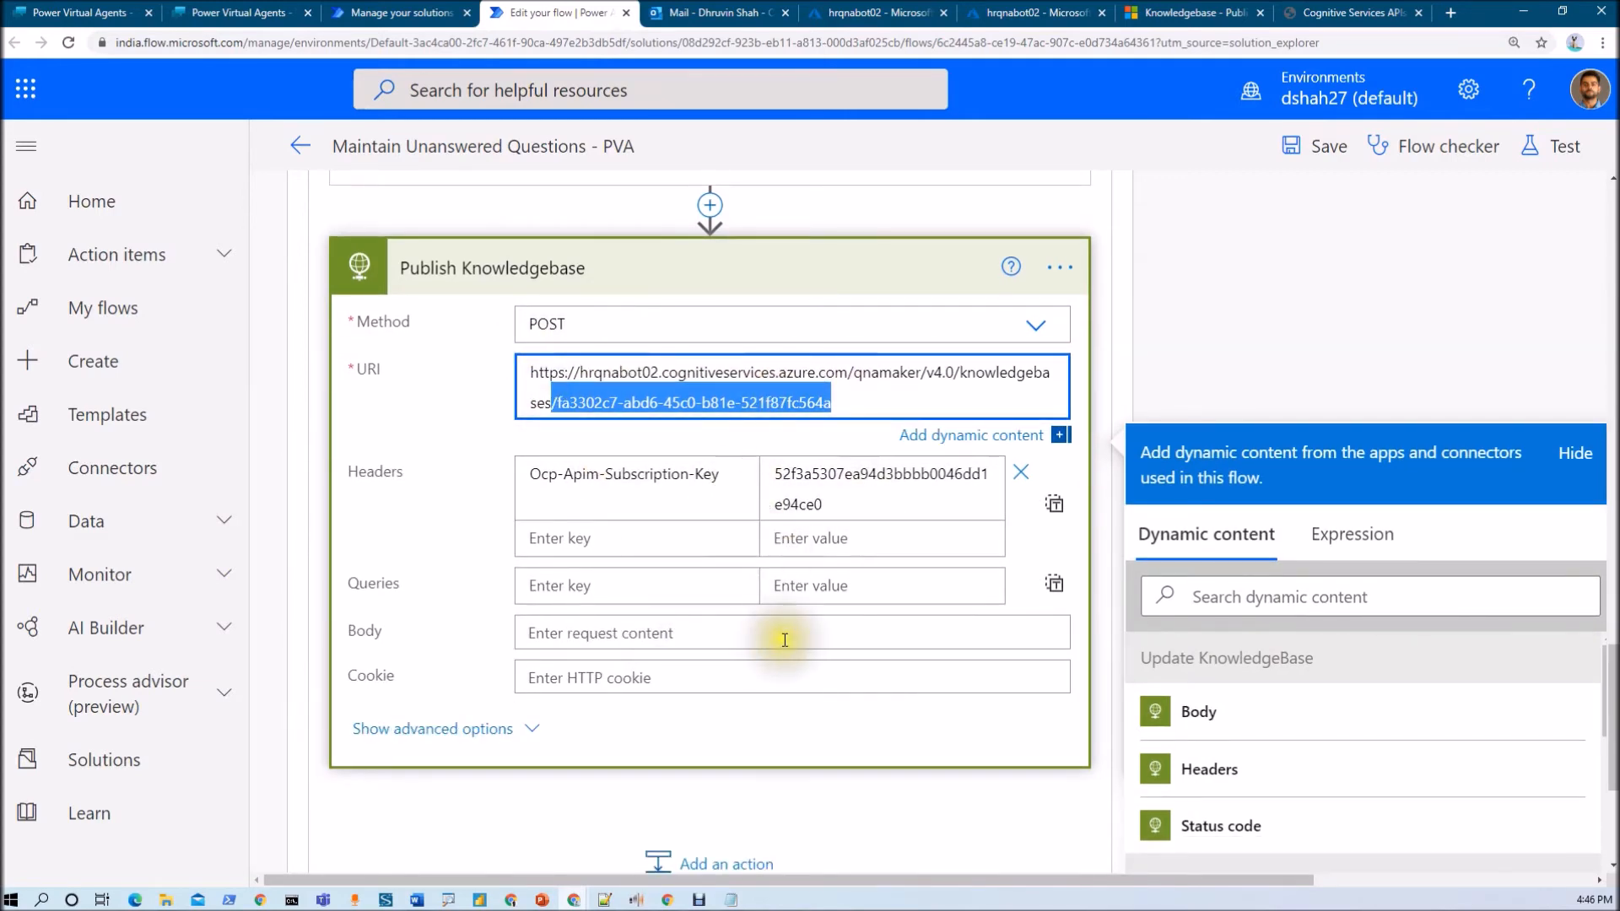
pyautogui.scroll(-3, 783, 638)
pyautogui.scroll(-1, 785, 641)
pyautogui.scroll(5, 785, 641)
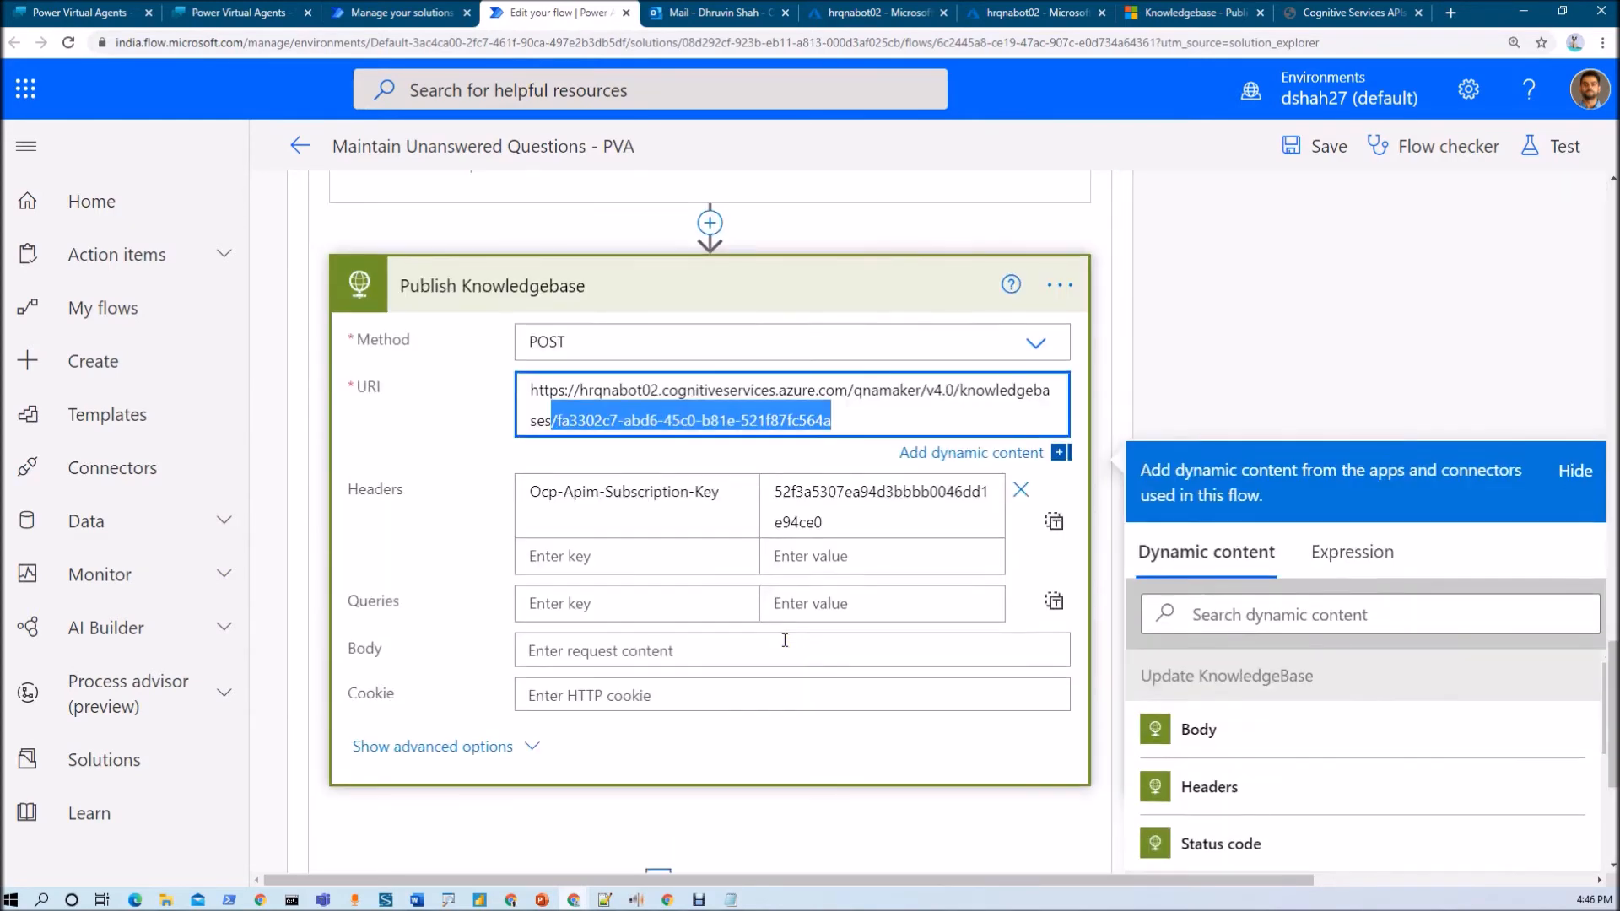
# Save and test the flow by performing the trigger action manually, running it with the input "what is ppt".
pyautogui.scroll(10, 804, 648)
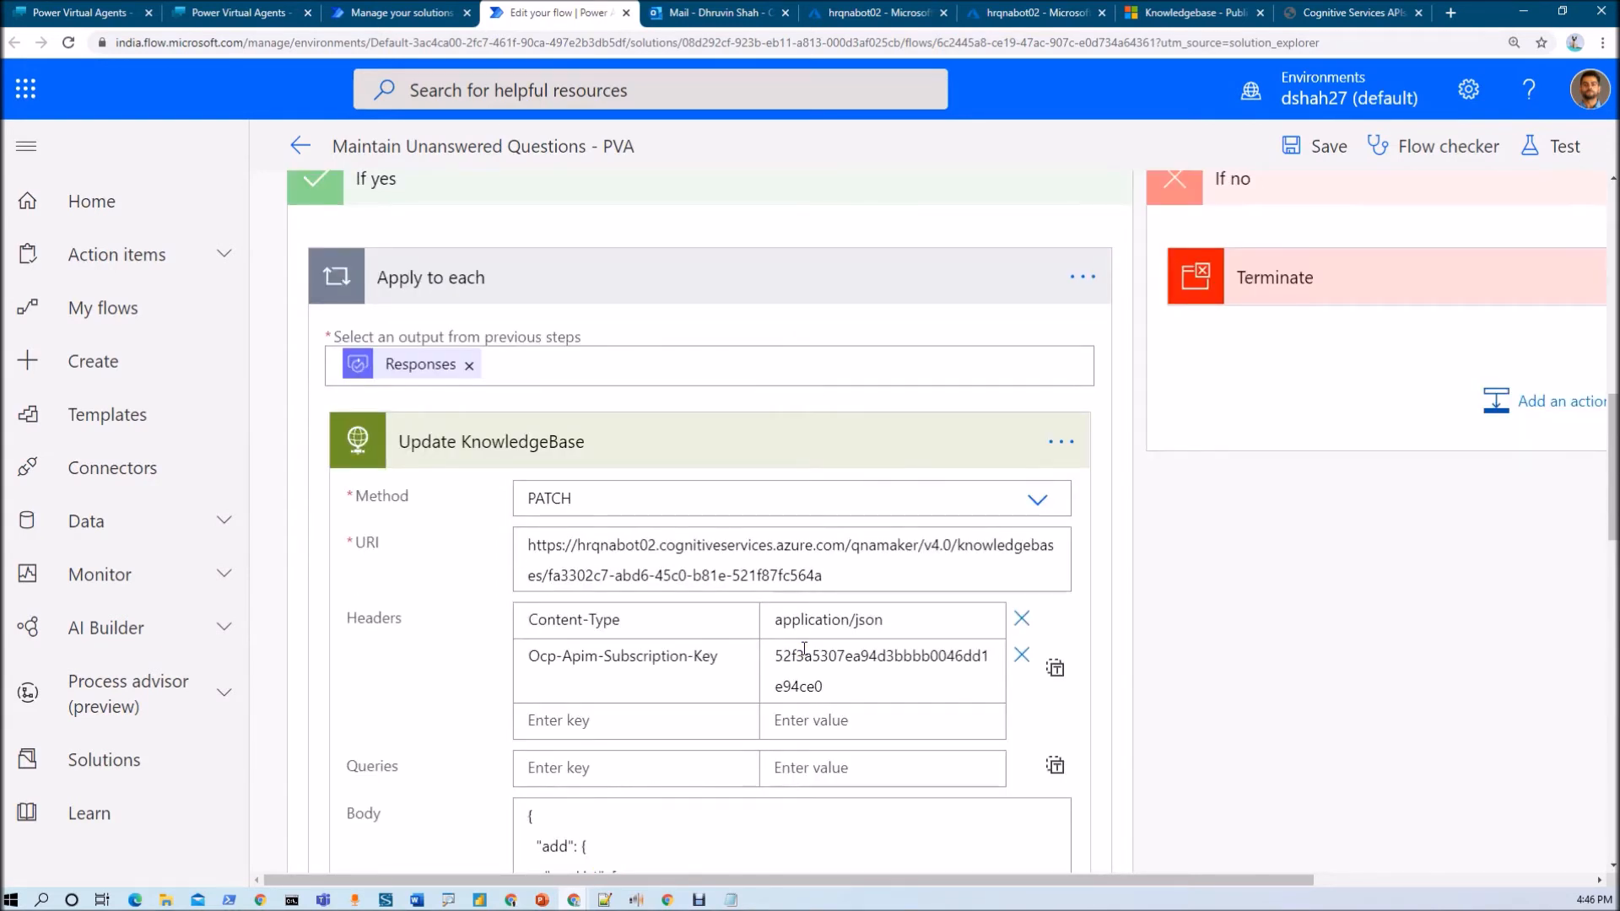
pyautogui.scroll(4, 804, 648)
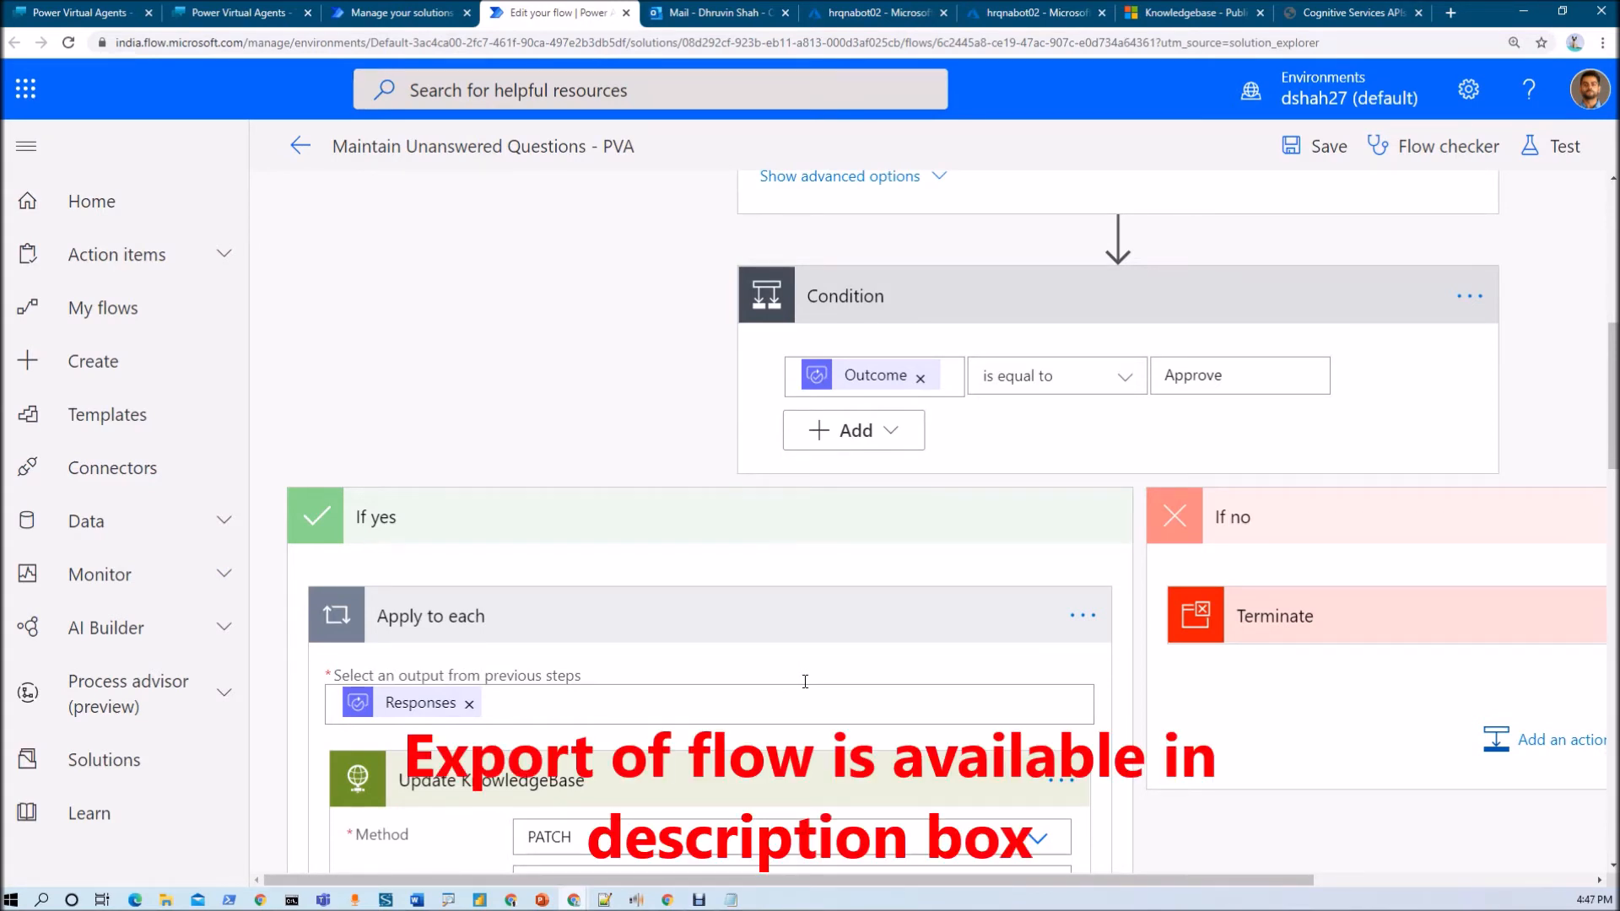
pyautogui.scroll(8, 805, 681)
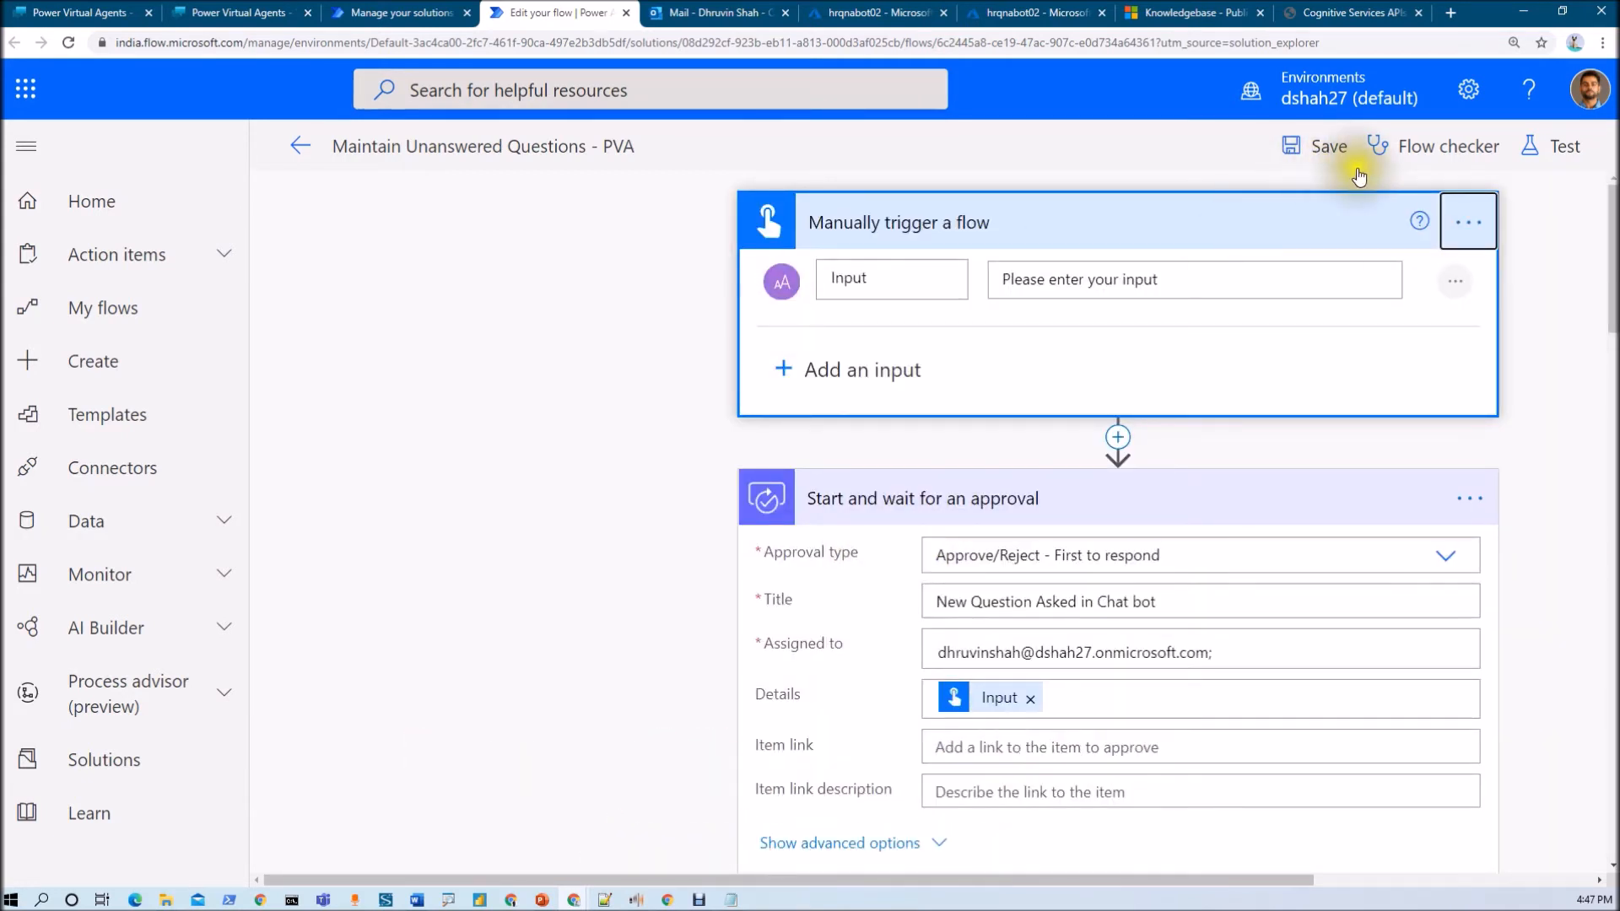
pyautogui.click(1549, 146)
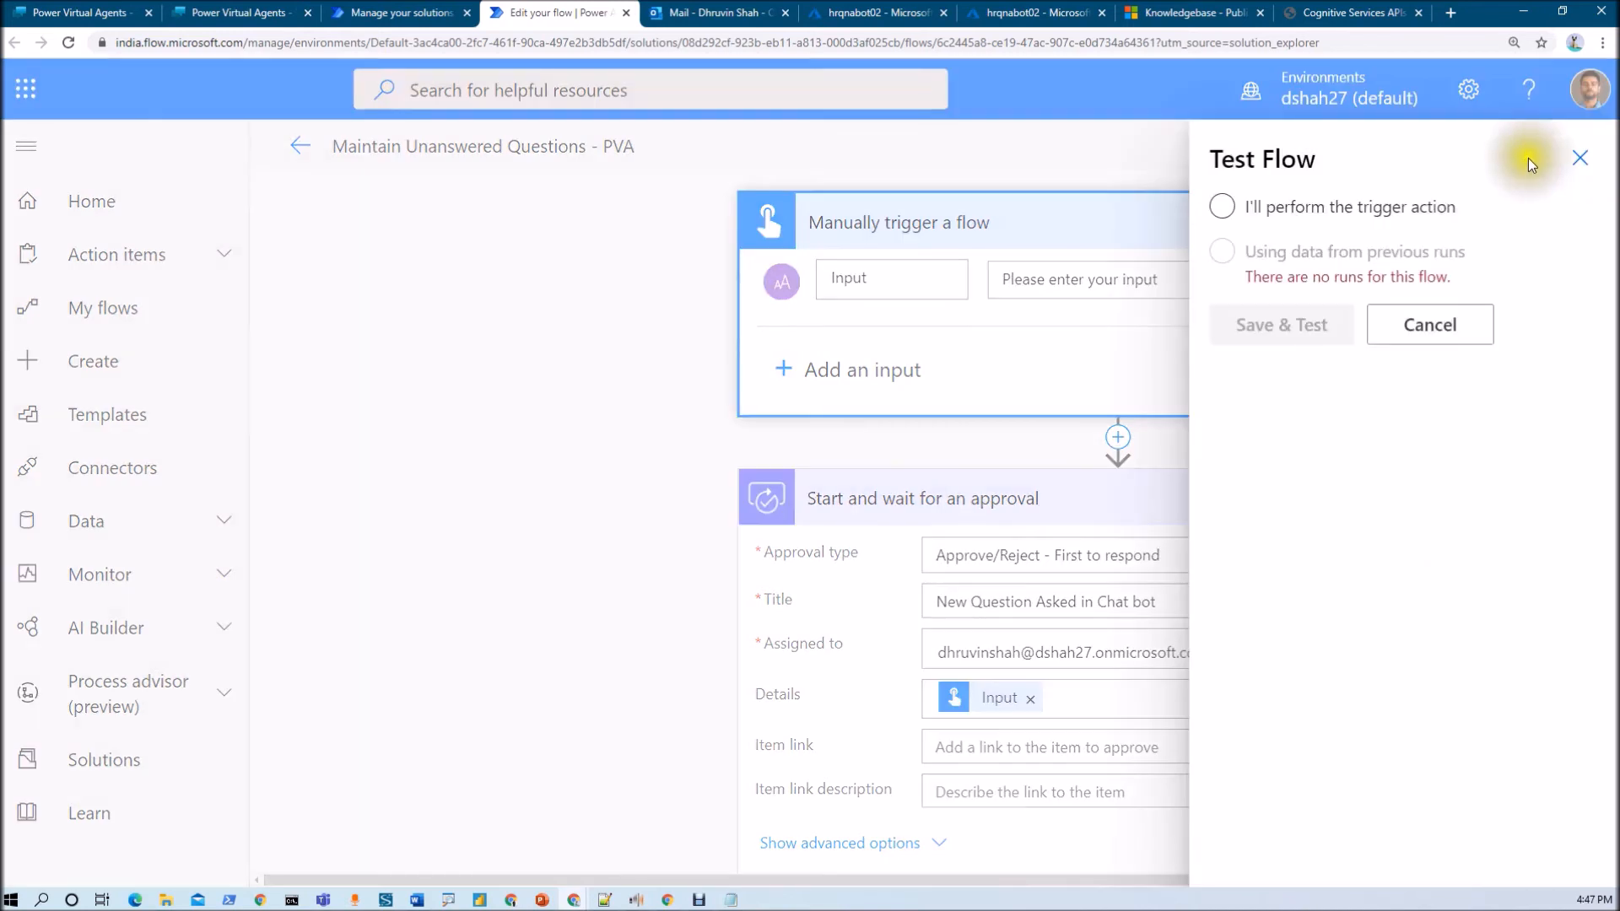
pyautogui.click(1222, 250)
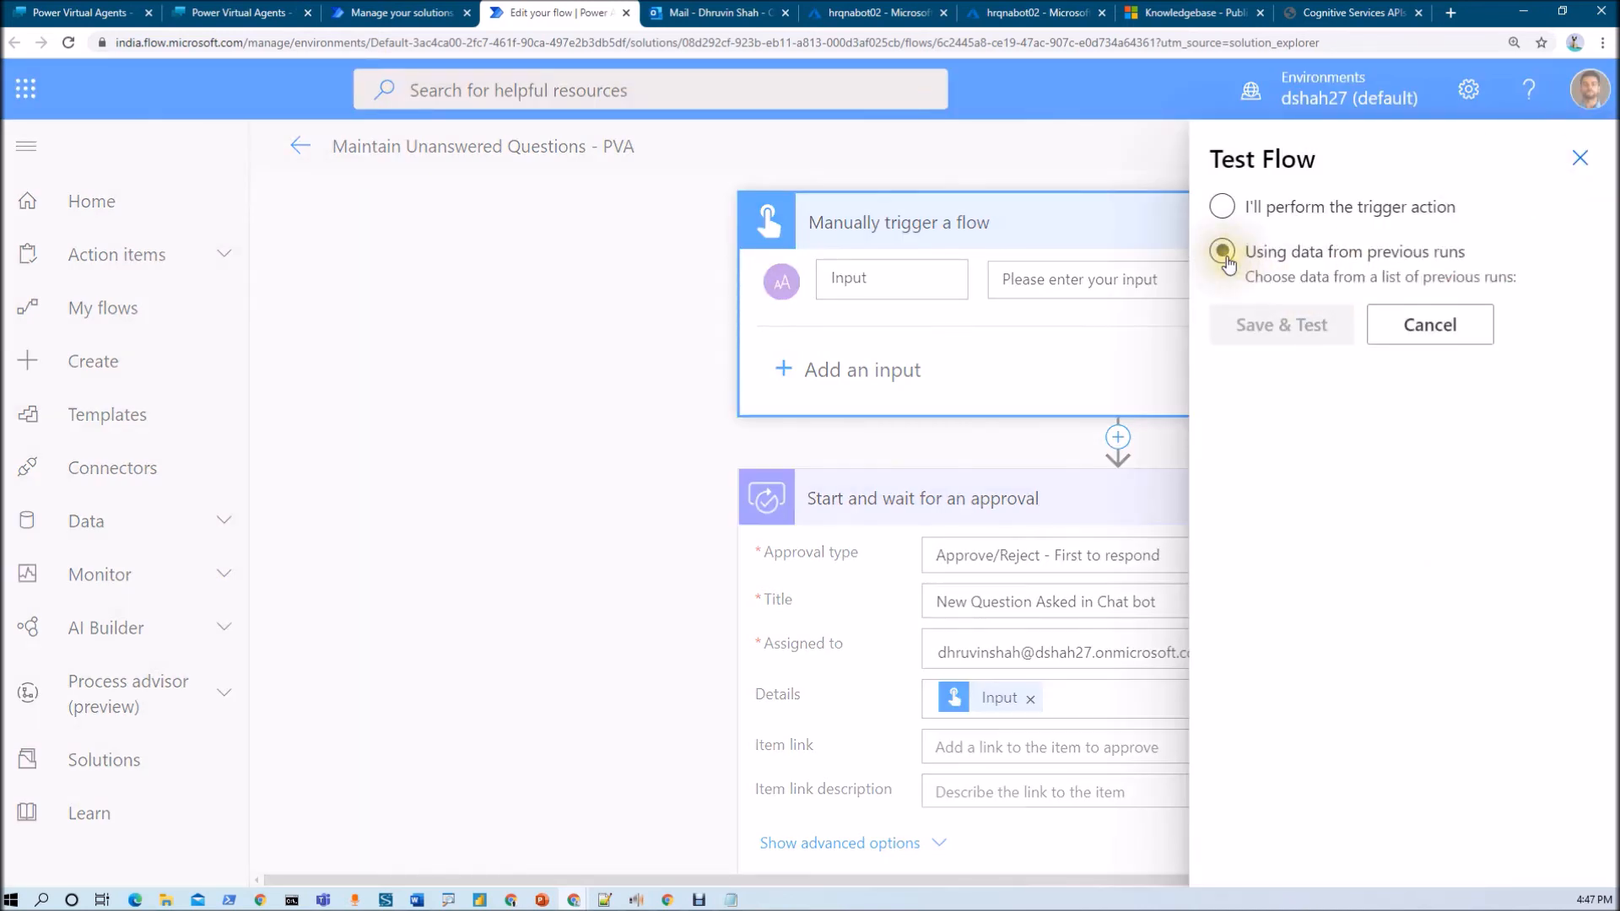
pyautogui.click(1225, 209)
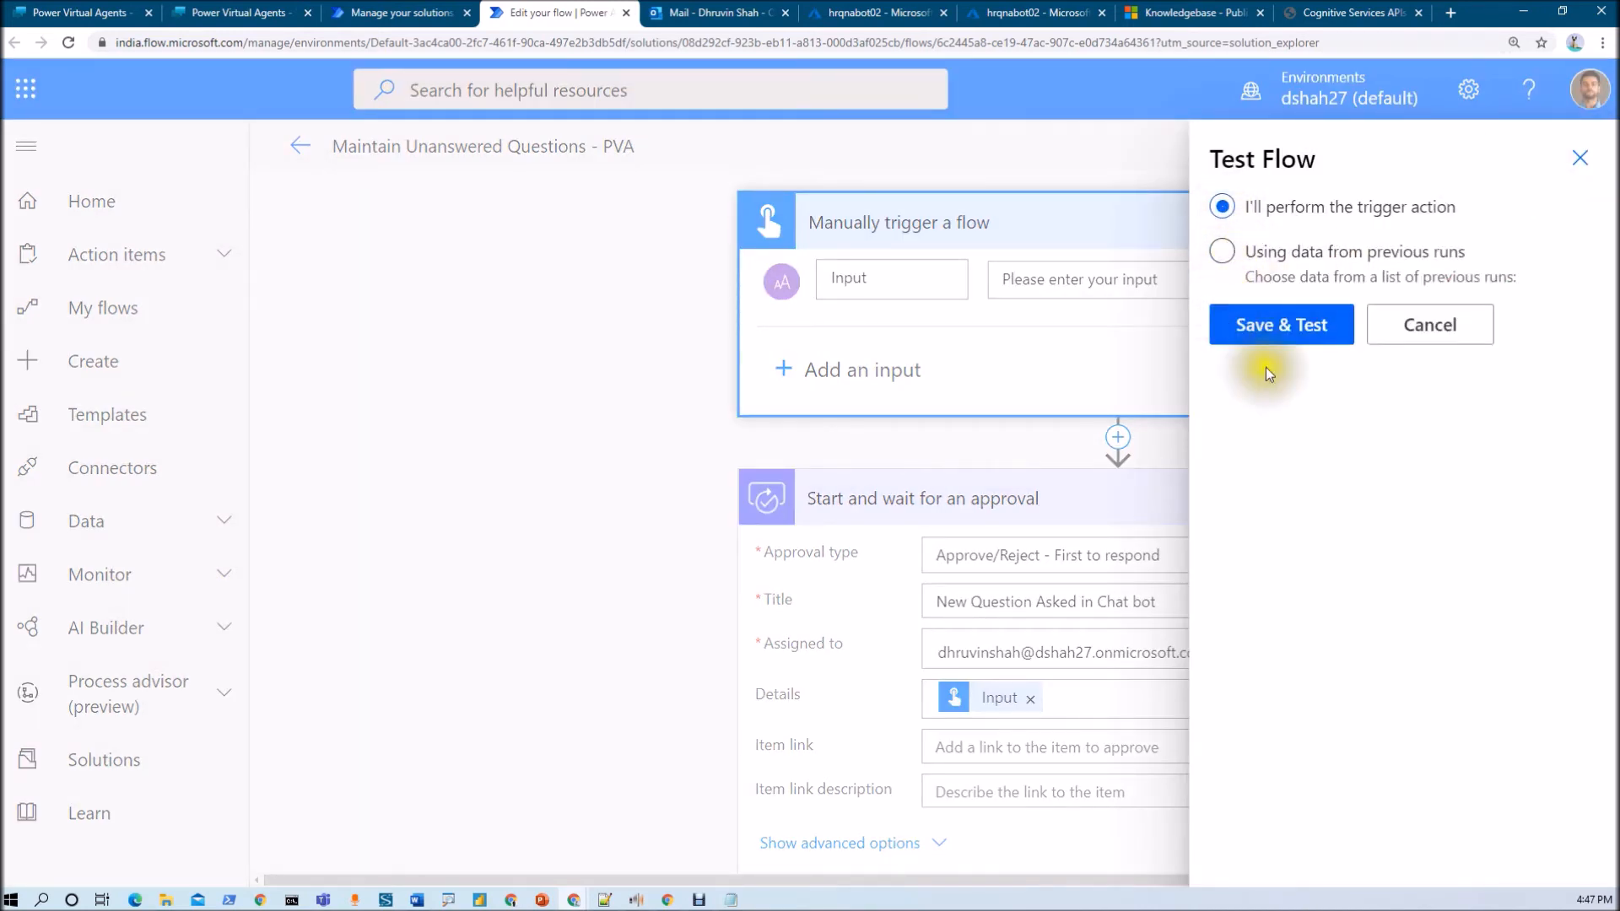
pyautogui.click(1279, 338)
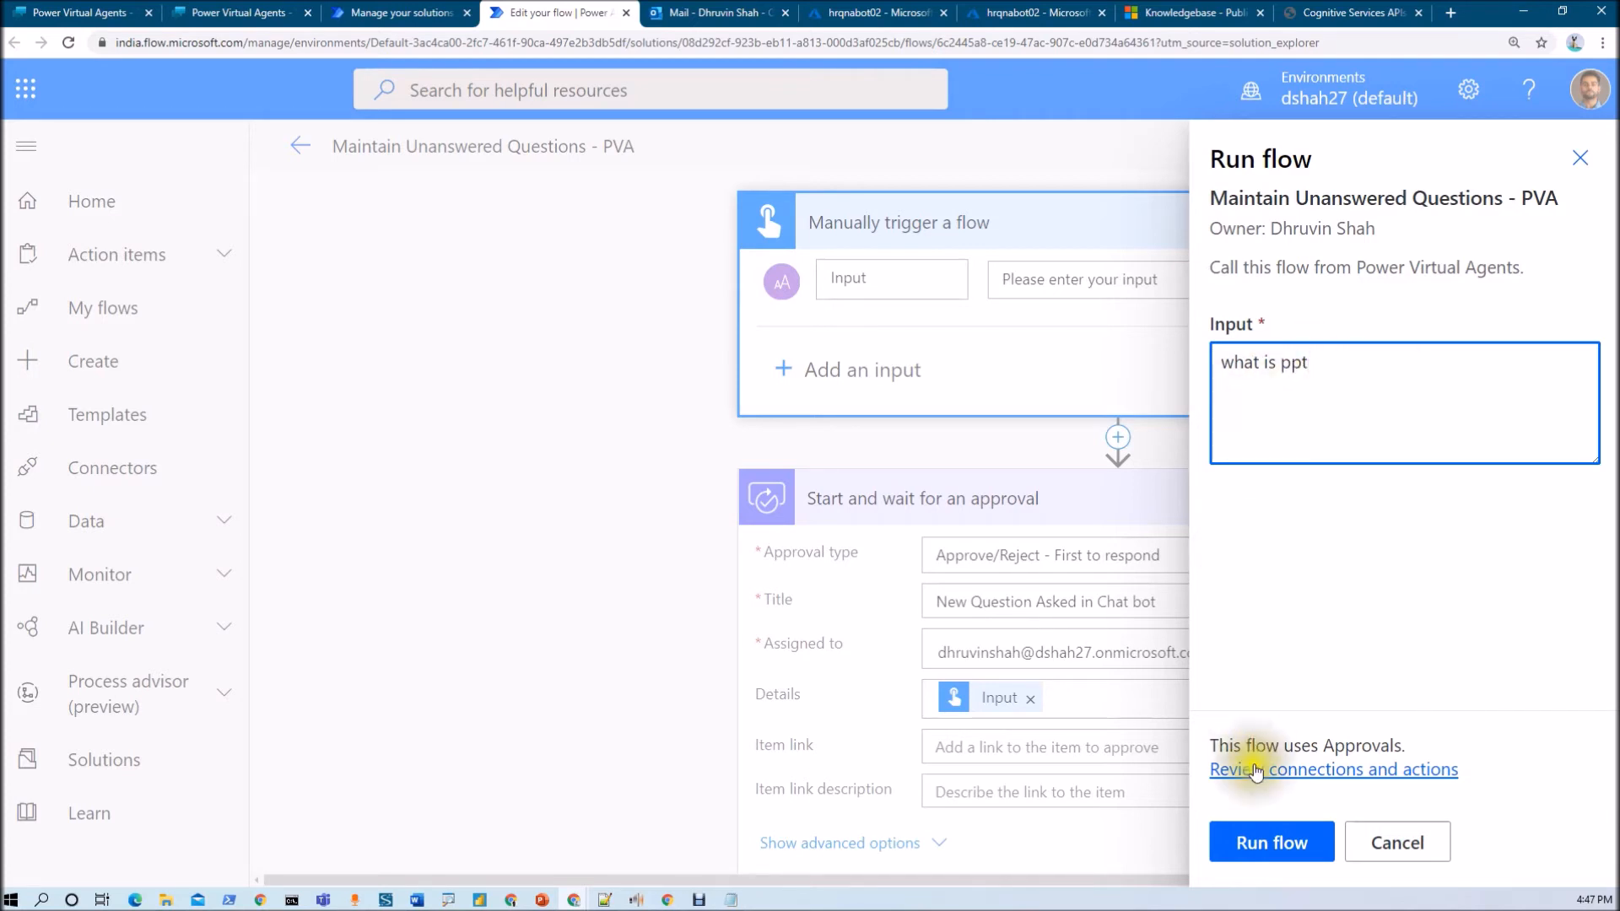
pyautogui.click(1268, 843)
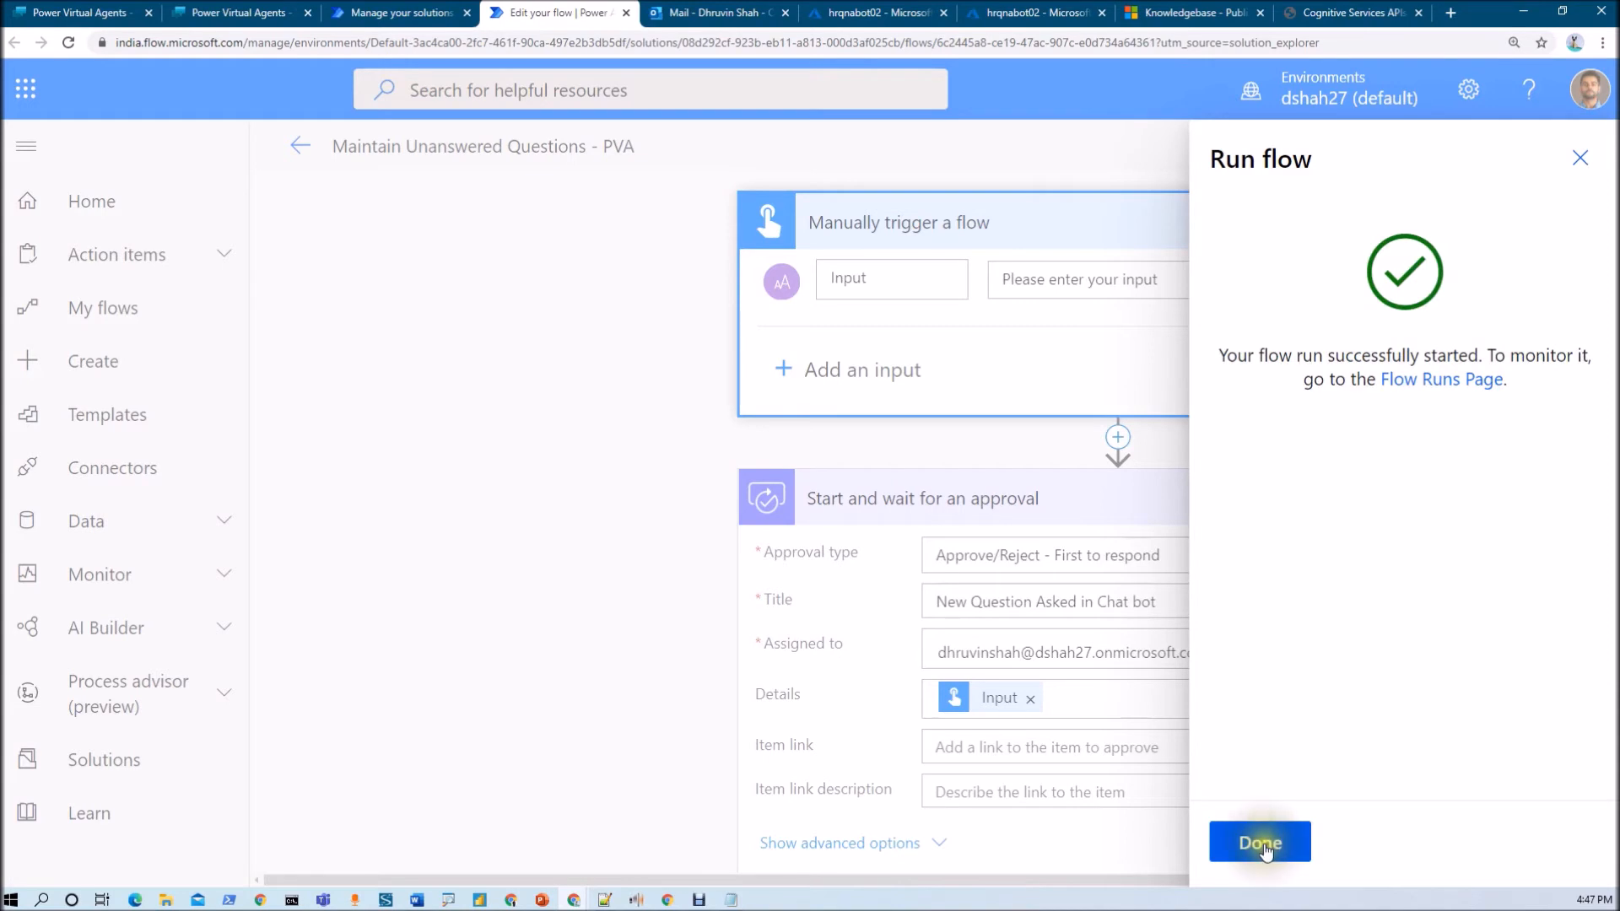
pyautogui.click(1265, 847)
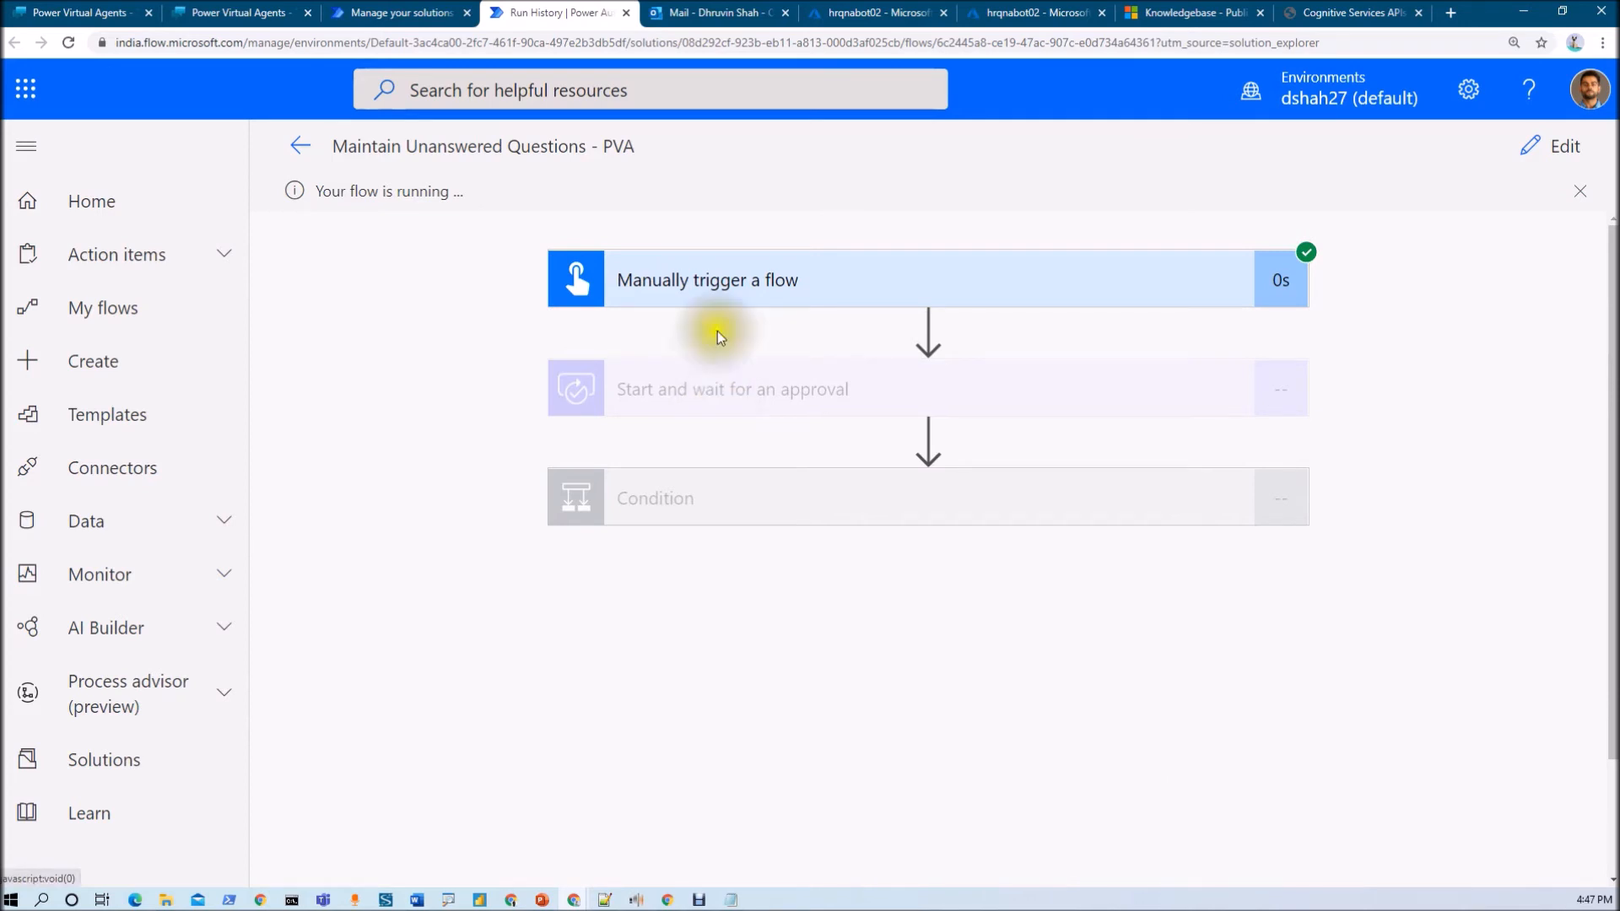
# Switch to Outlook, open the newest "New Question Asked in Chat bot" email and approve "what is ppt" with the comment "PPT means power point".
pyautogui.click(712, 14)
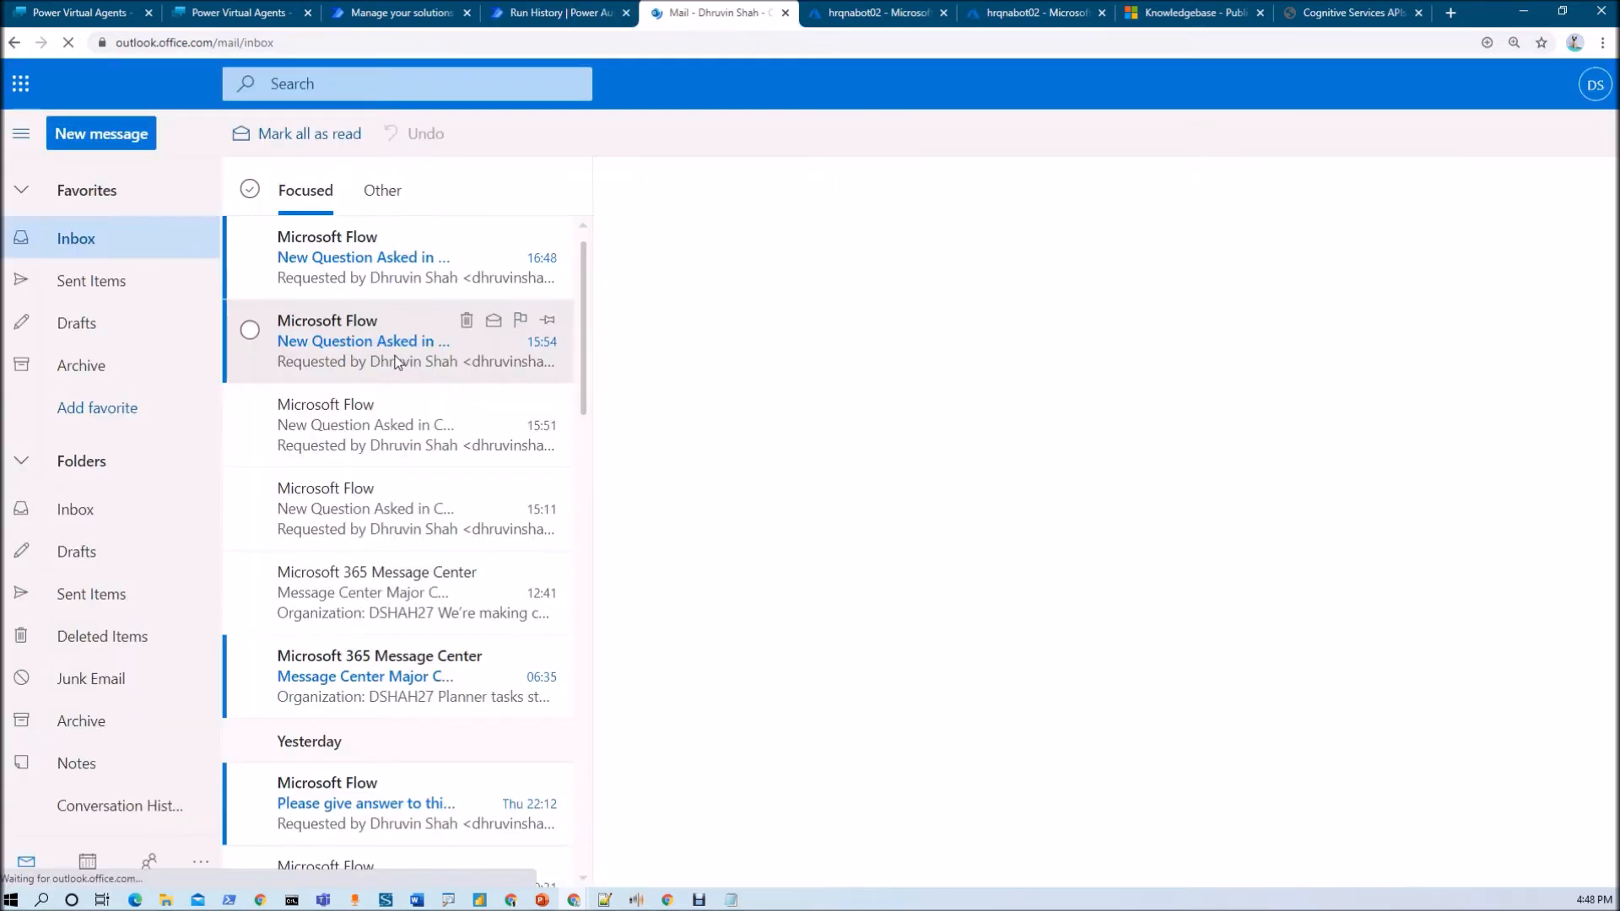
pyautogui.click(382, 274)
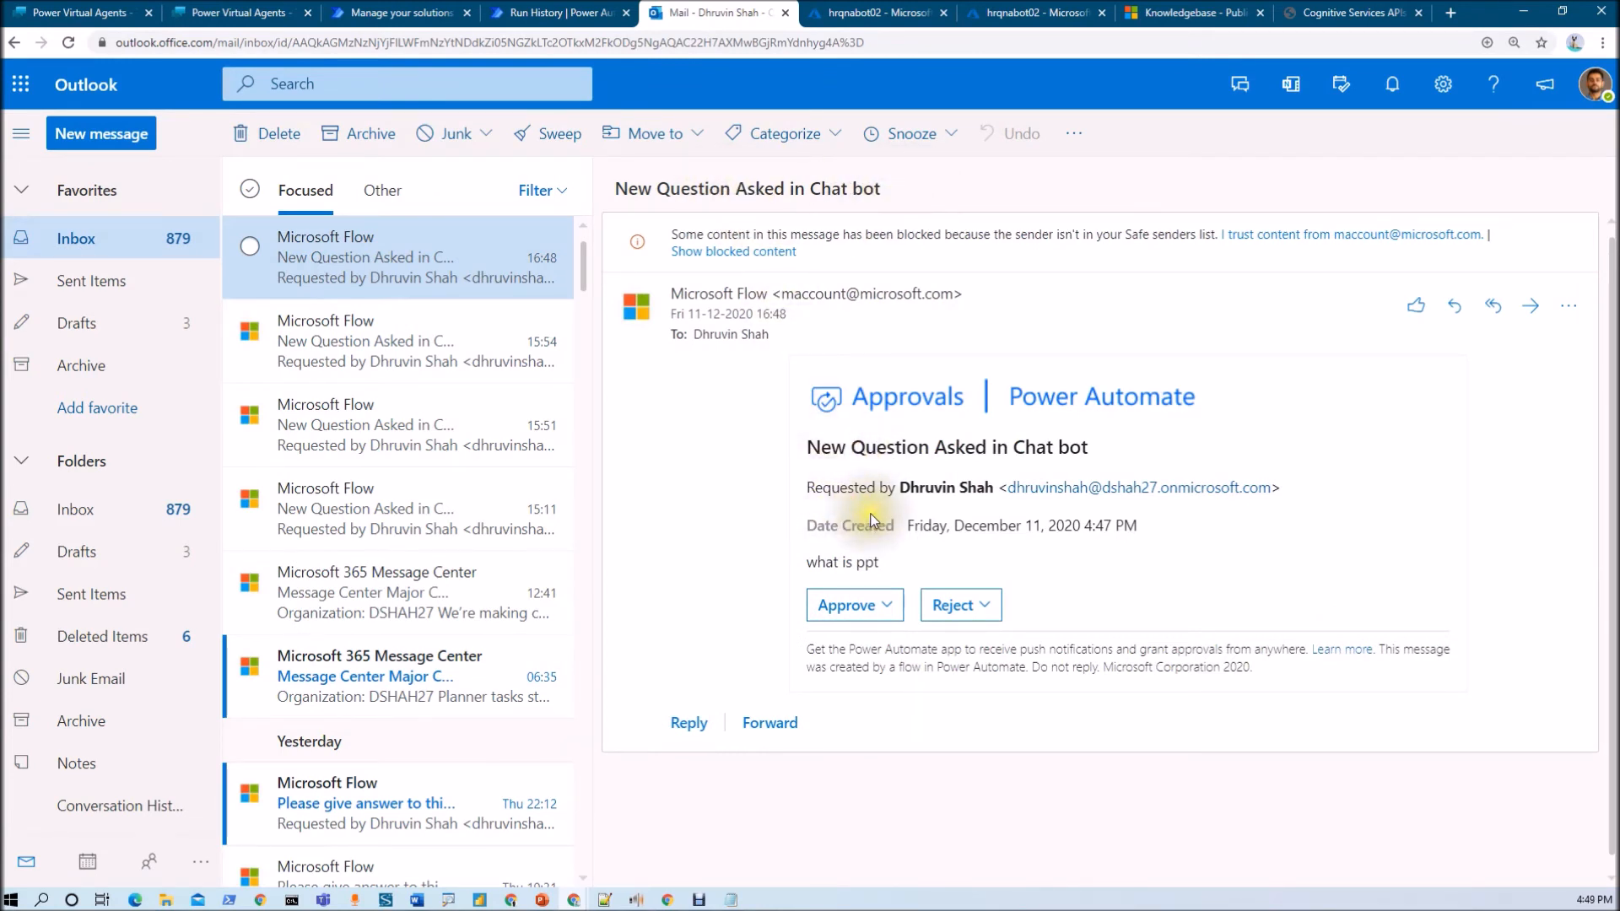
pyautogui.moveTo(806, 574); pyautogui.dragTo(881, 564)
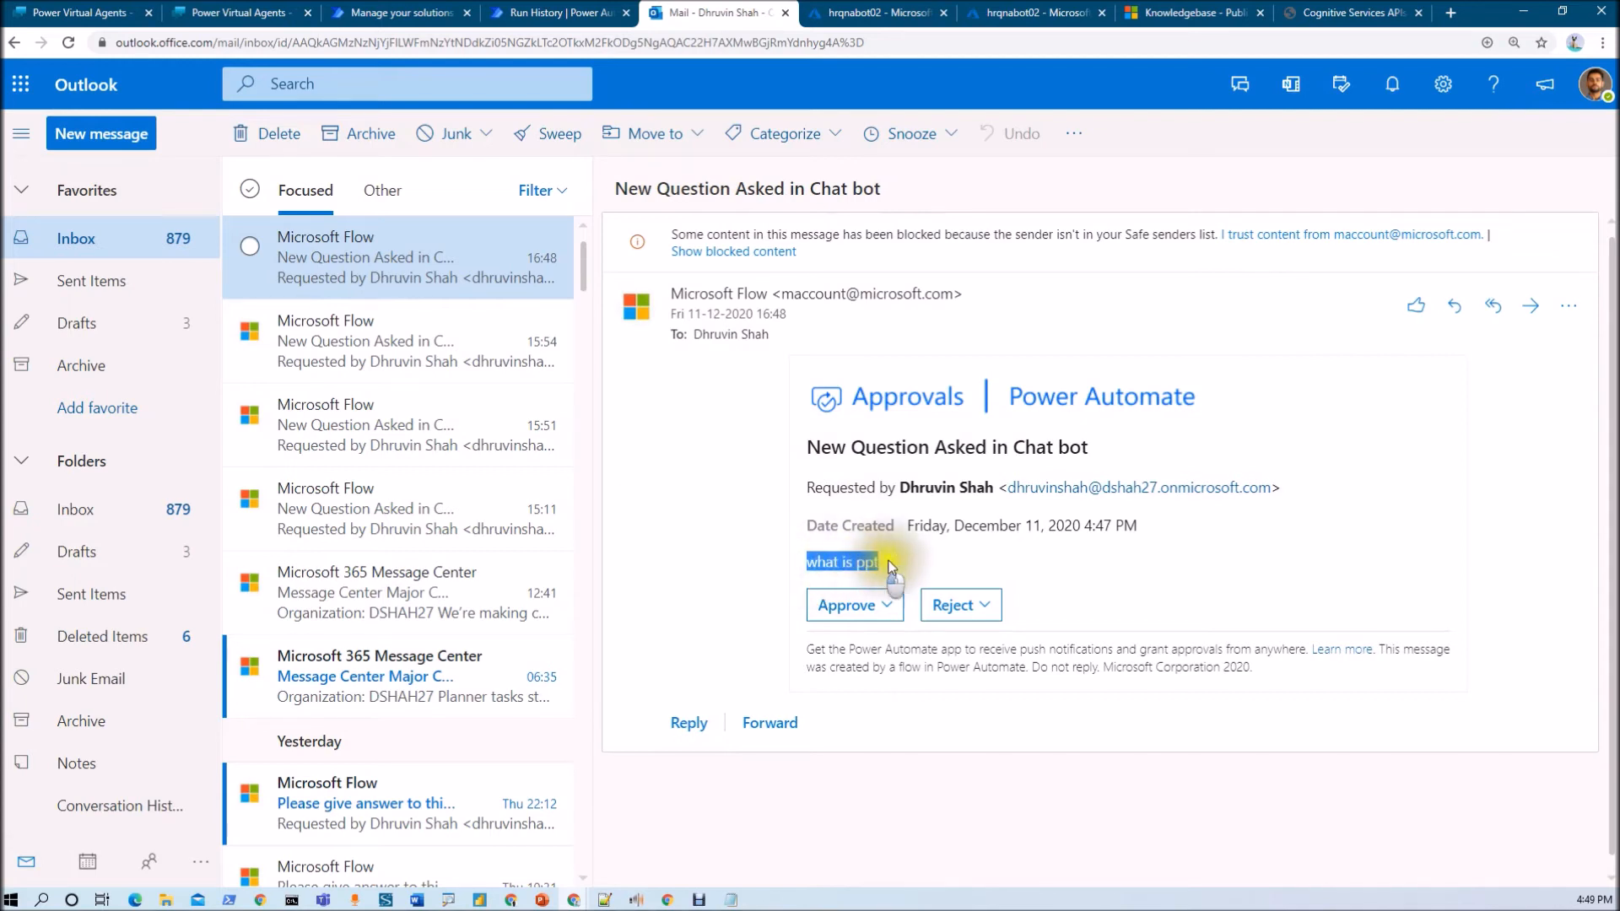
pyautogui.click(877, 605)
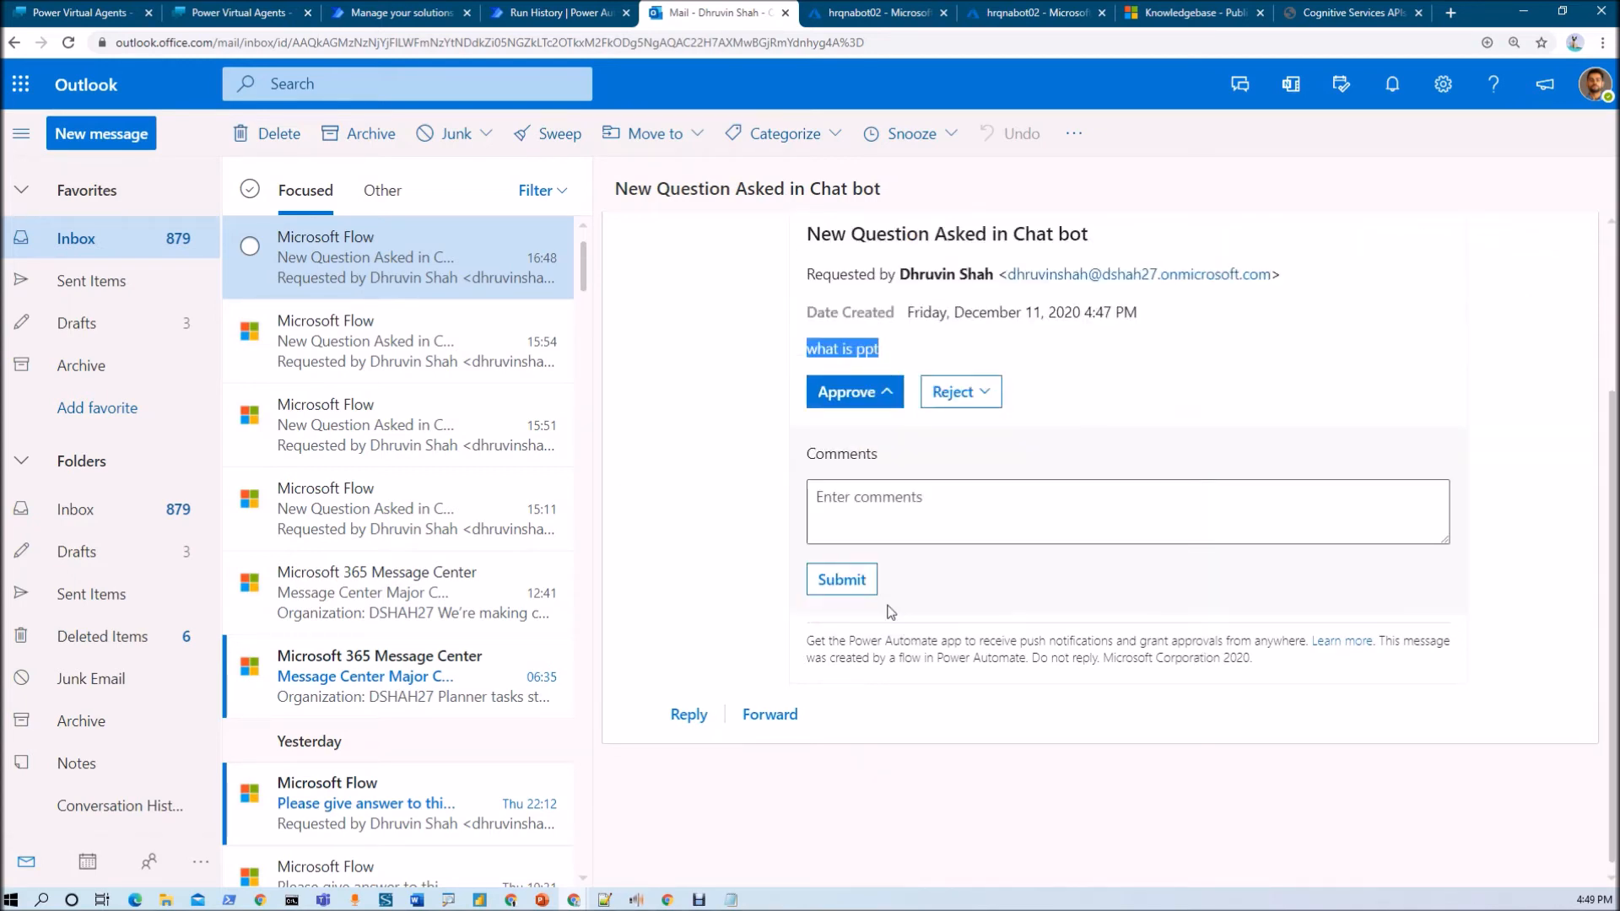
pyautogui.click(903, 517)
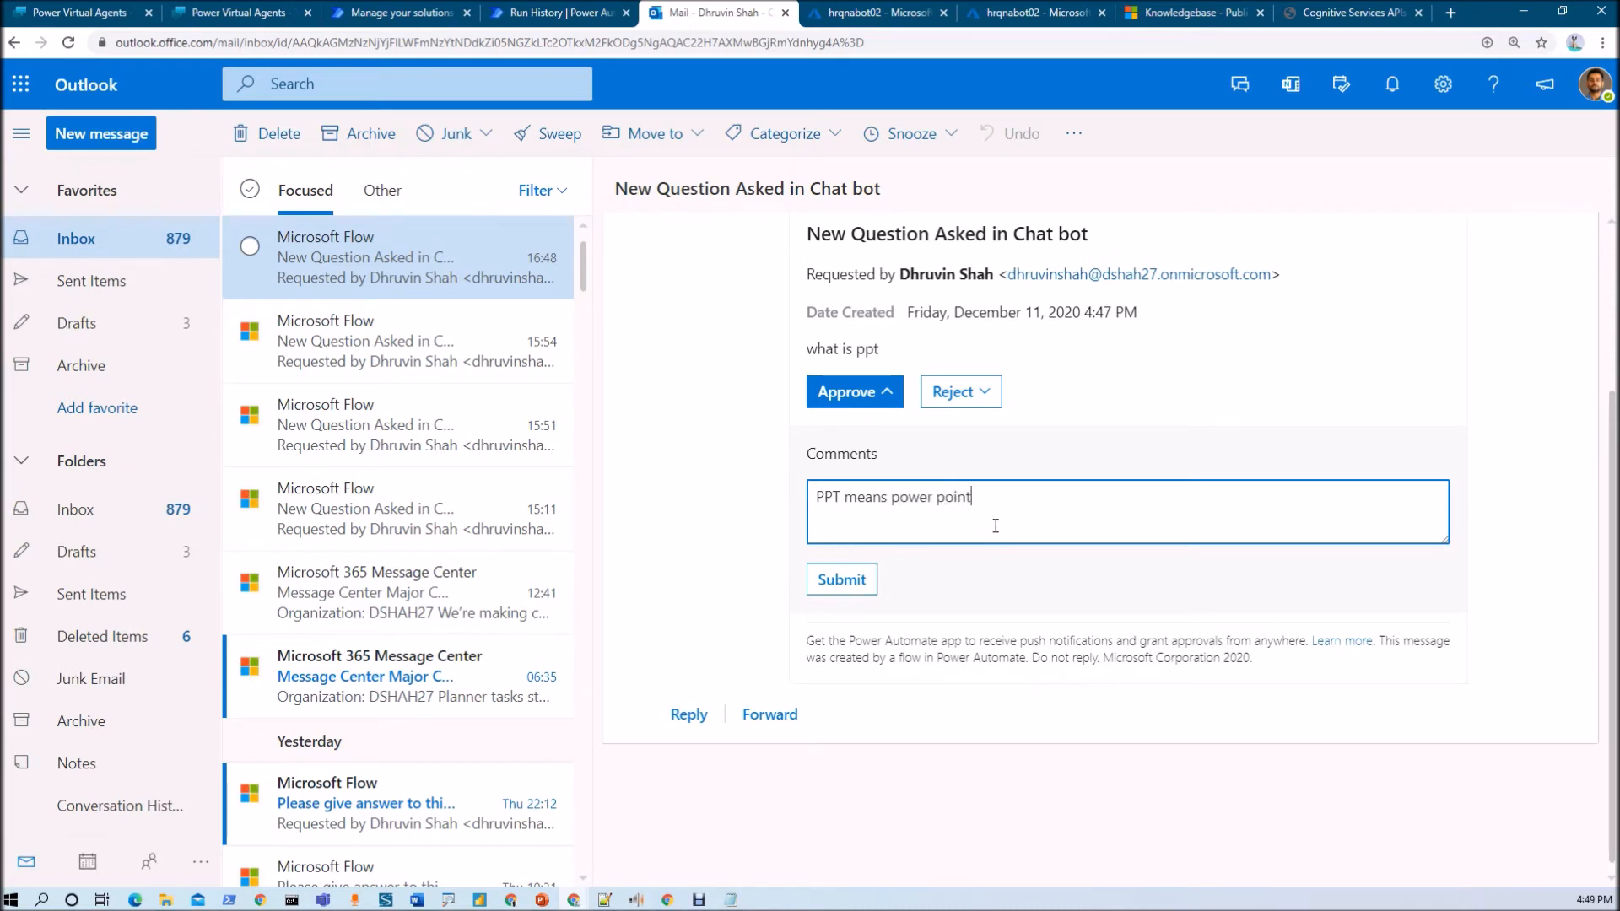
pyautogui.click(852, 586)
pyautogui.click(854, 587)
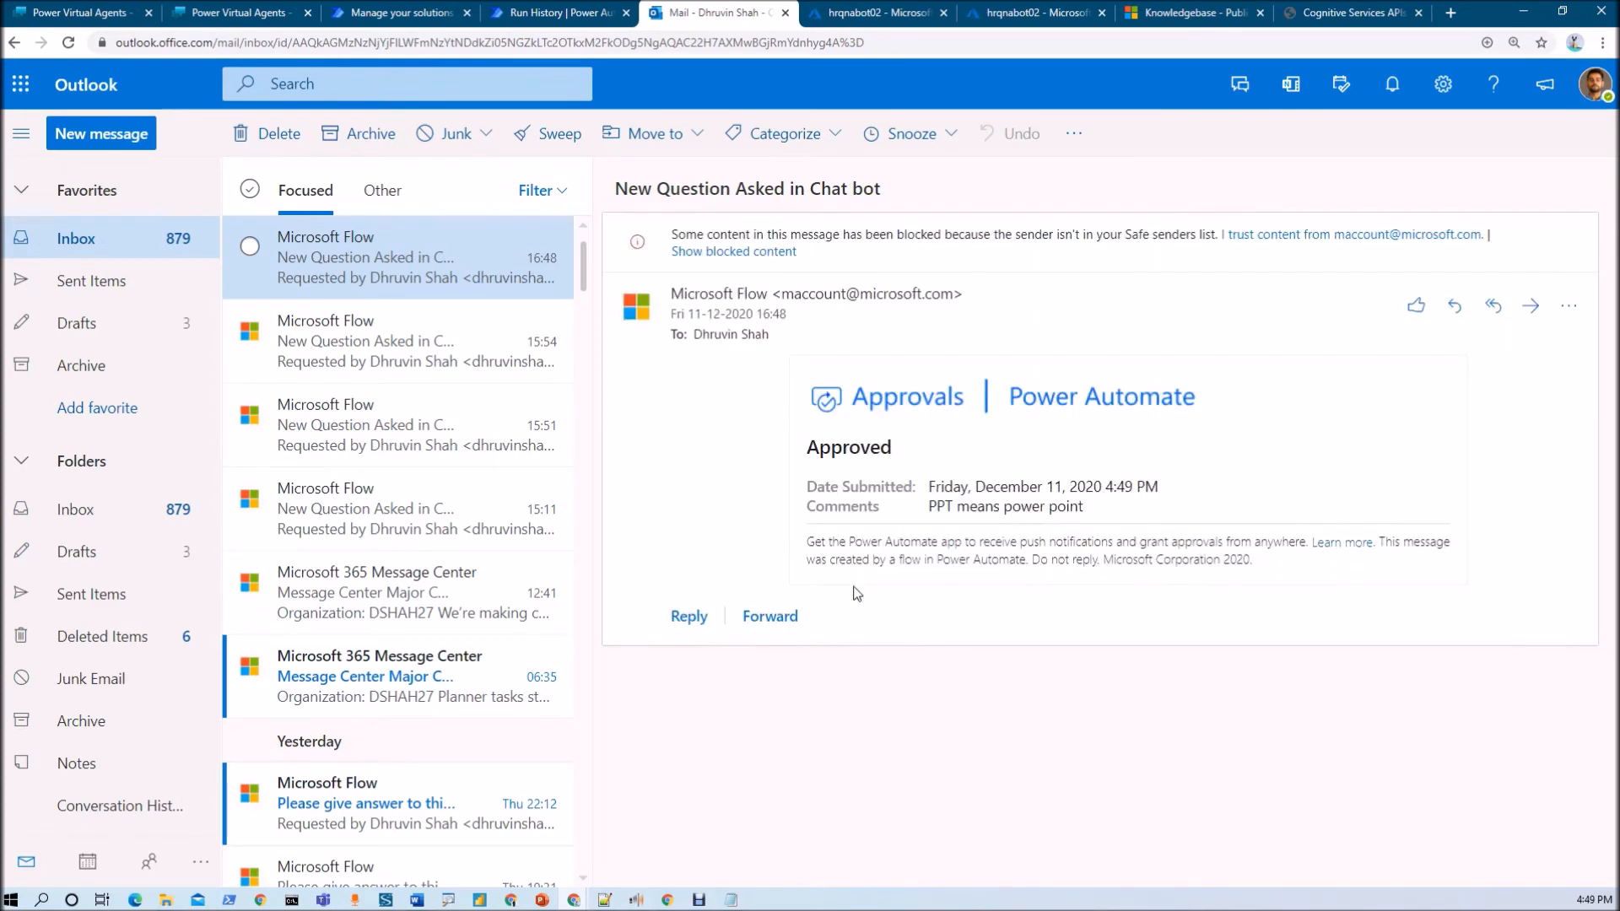
# Return to the flow's run history and examine the outputs of the Start and wait for an approval action.
pyautogui.click(555, 15)
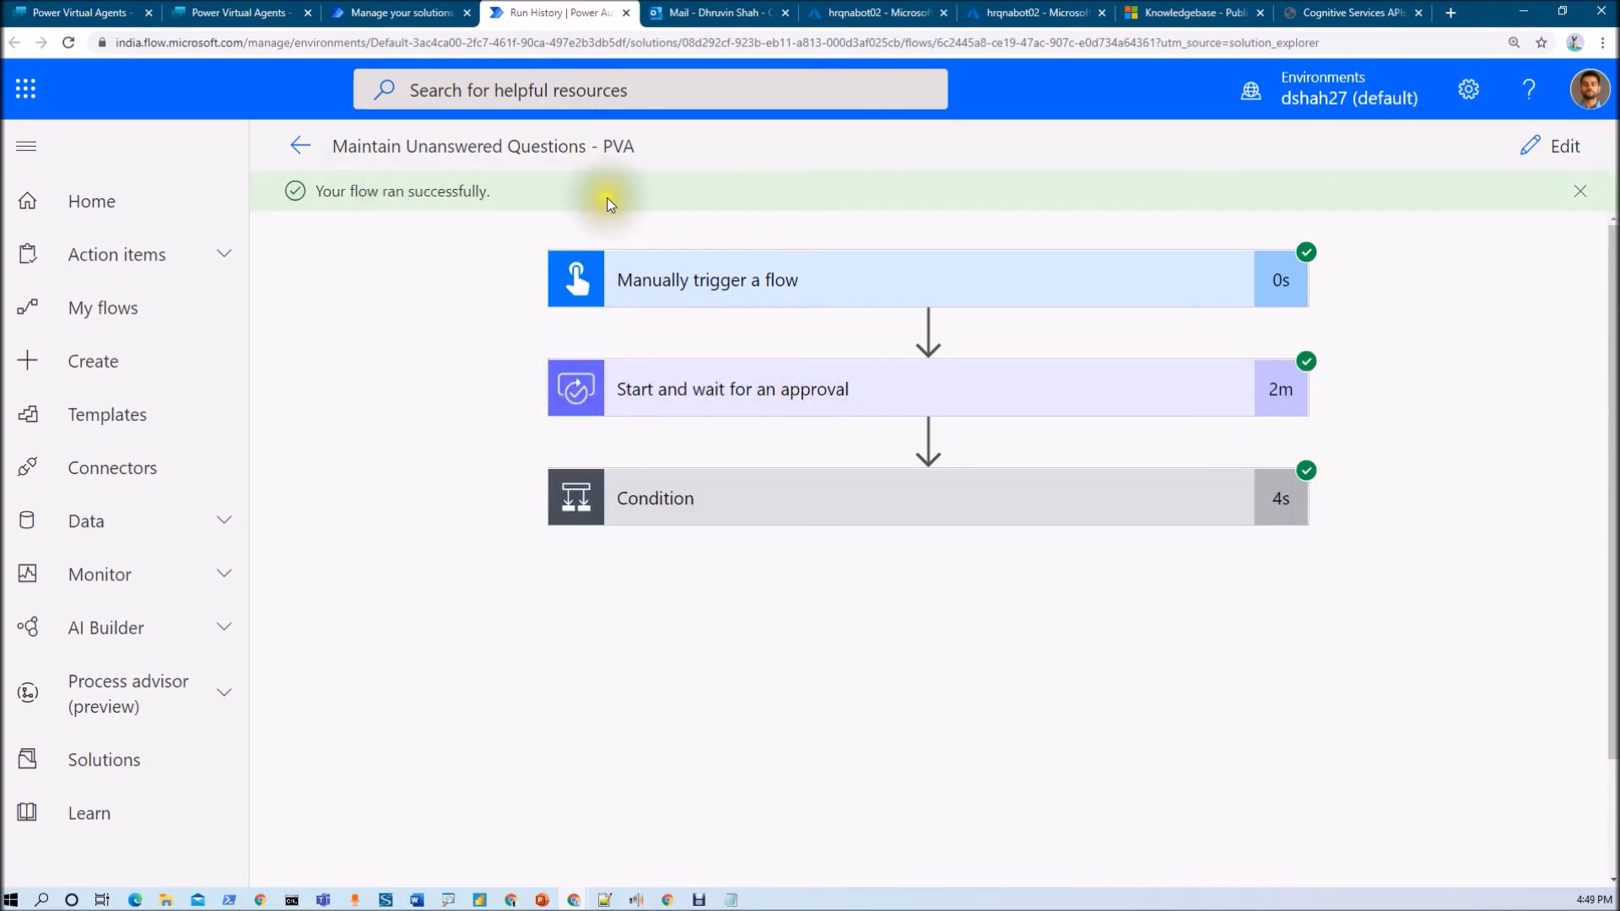
pyautogui.click(782, 393)
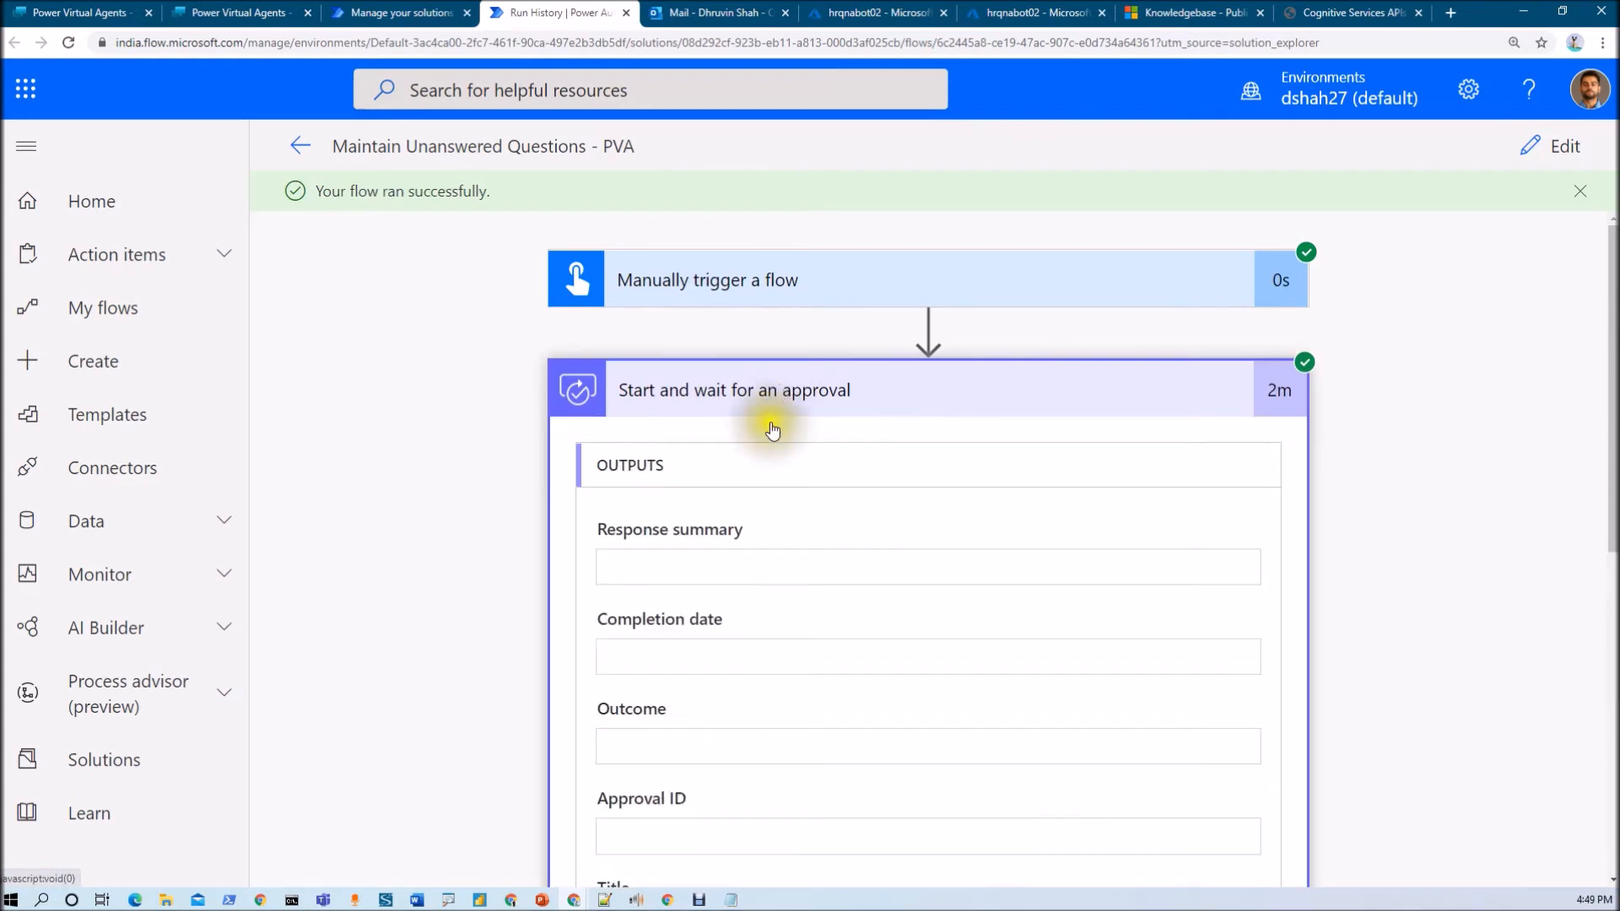
pyautogui.scroll(-8, 692, 540)
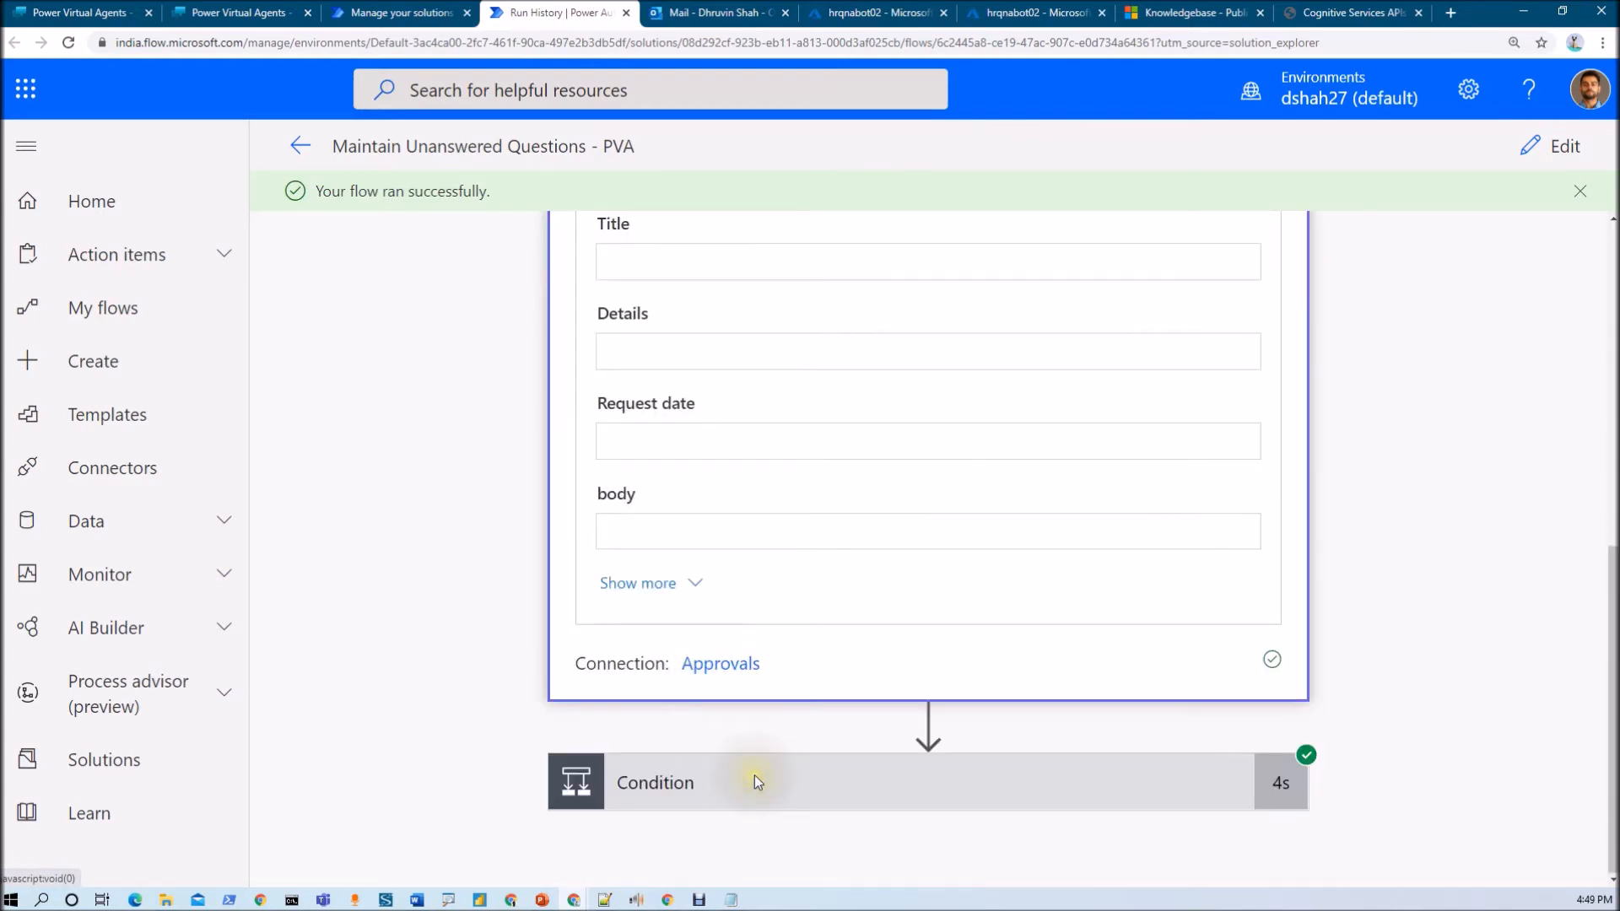
pyautogui.scroll(7, 768, 579)
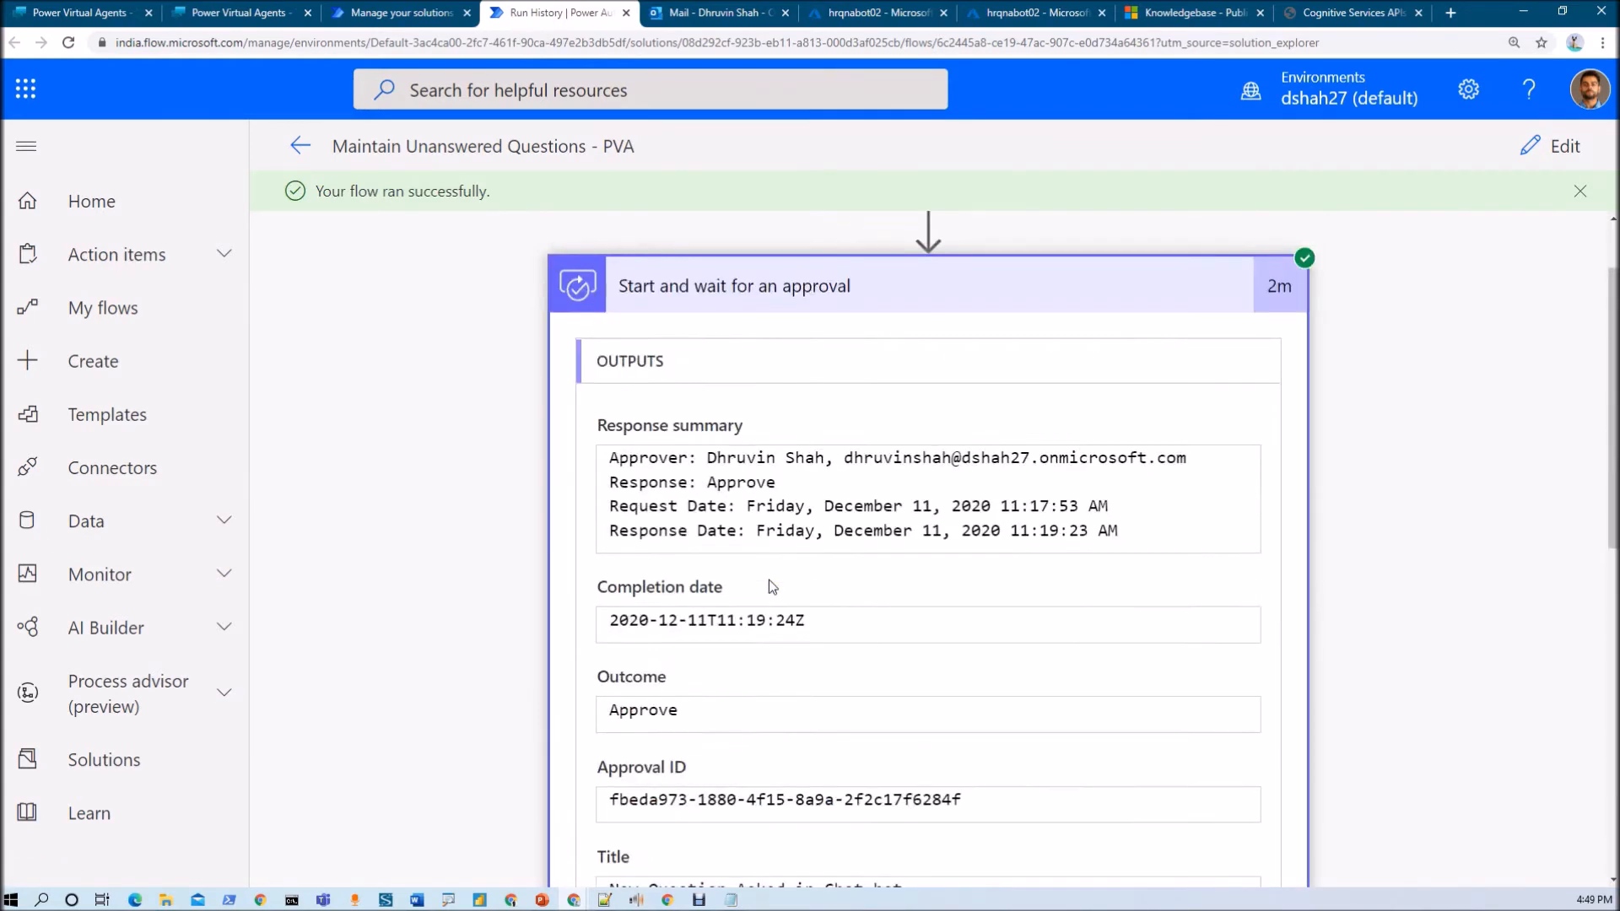
pyautogui.scroll(-9, 768, 580)
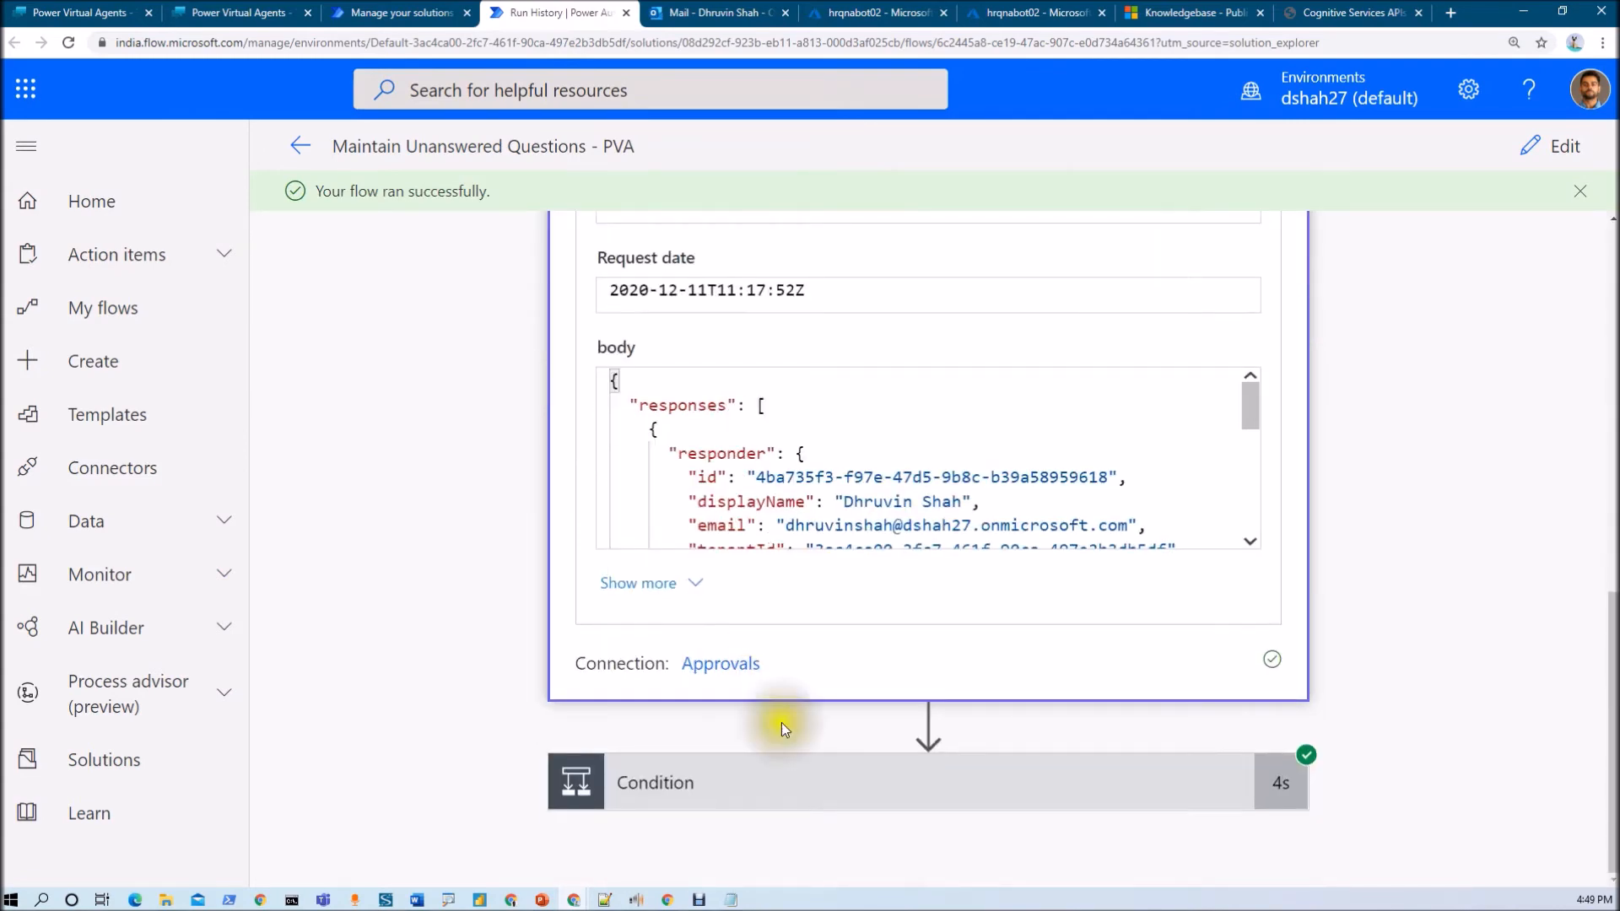
# Expand the run's Condition and its Apply to each loop in the If yes branch to check the executed actions.
pyautogui.click(797, 789)
pyautogui.scroll(-5, 796, 769)
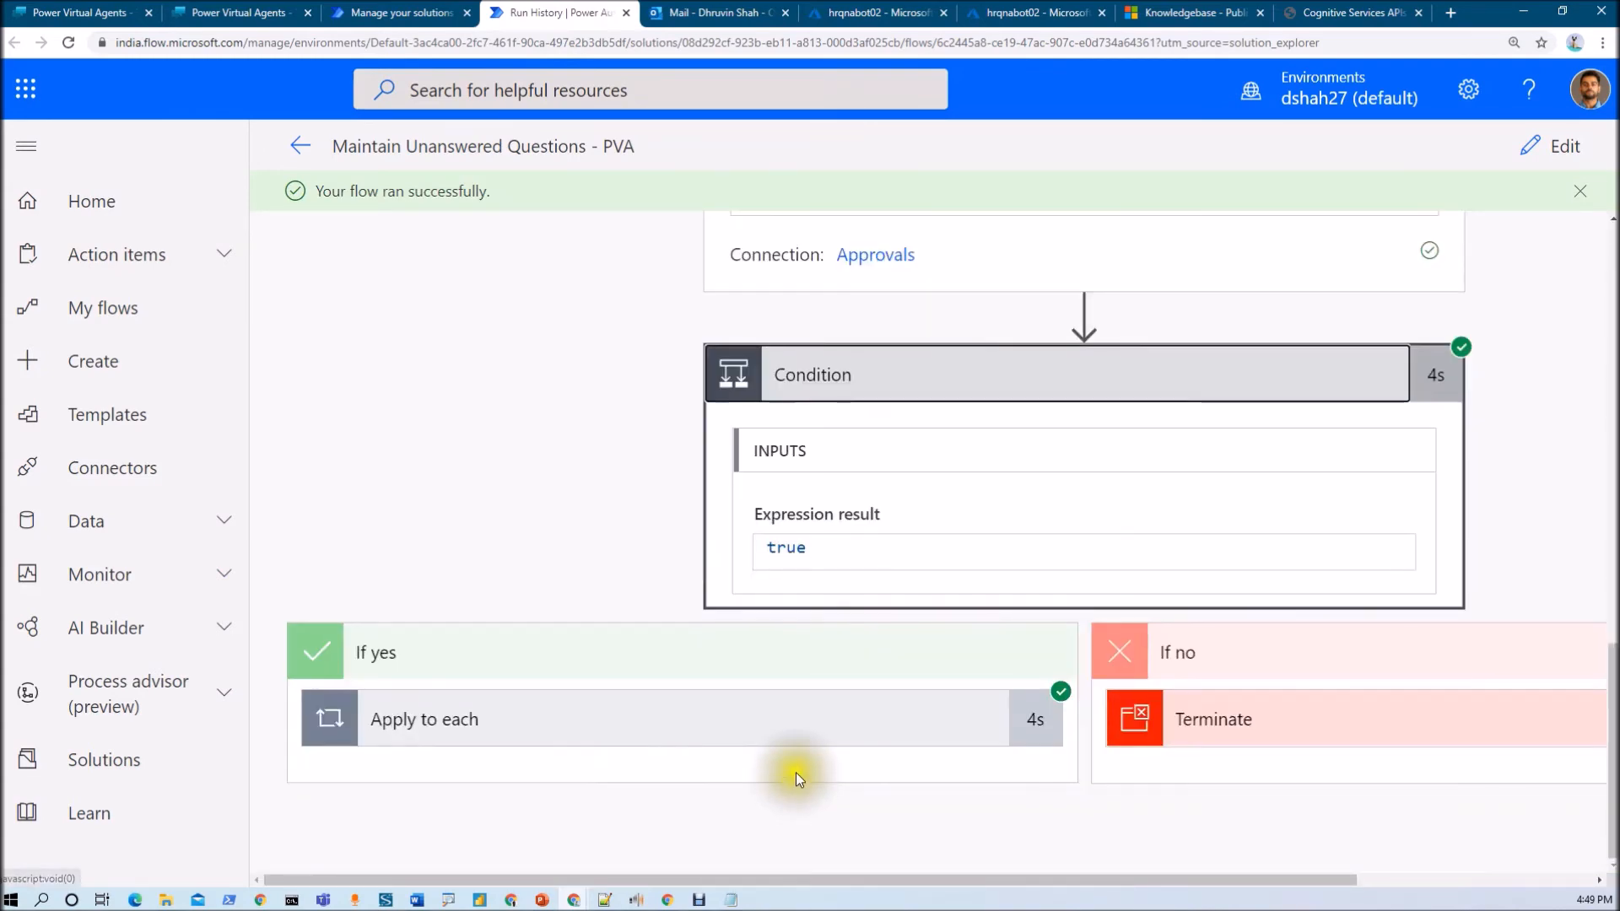
pyautogui.click(694, 718)
pyautogui.scroll(-3, 694, 716)
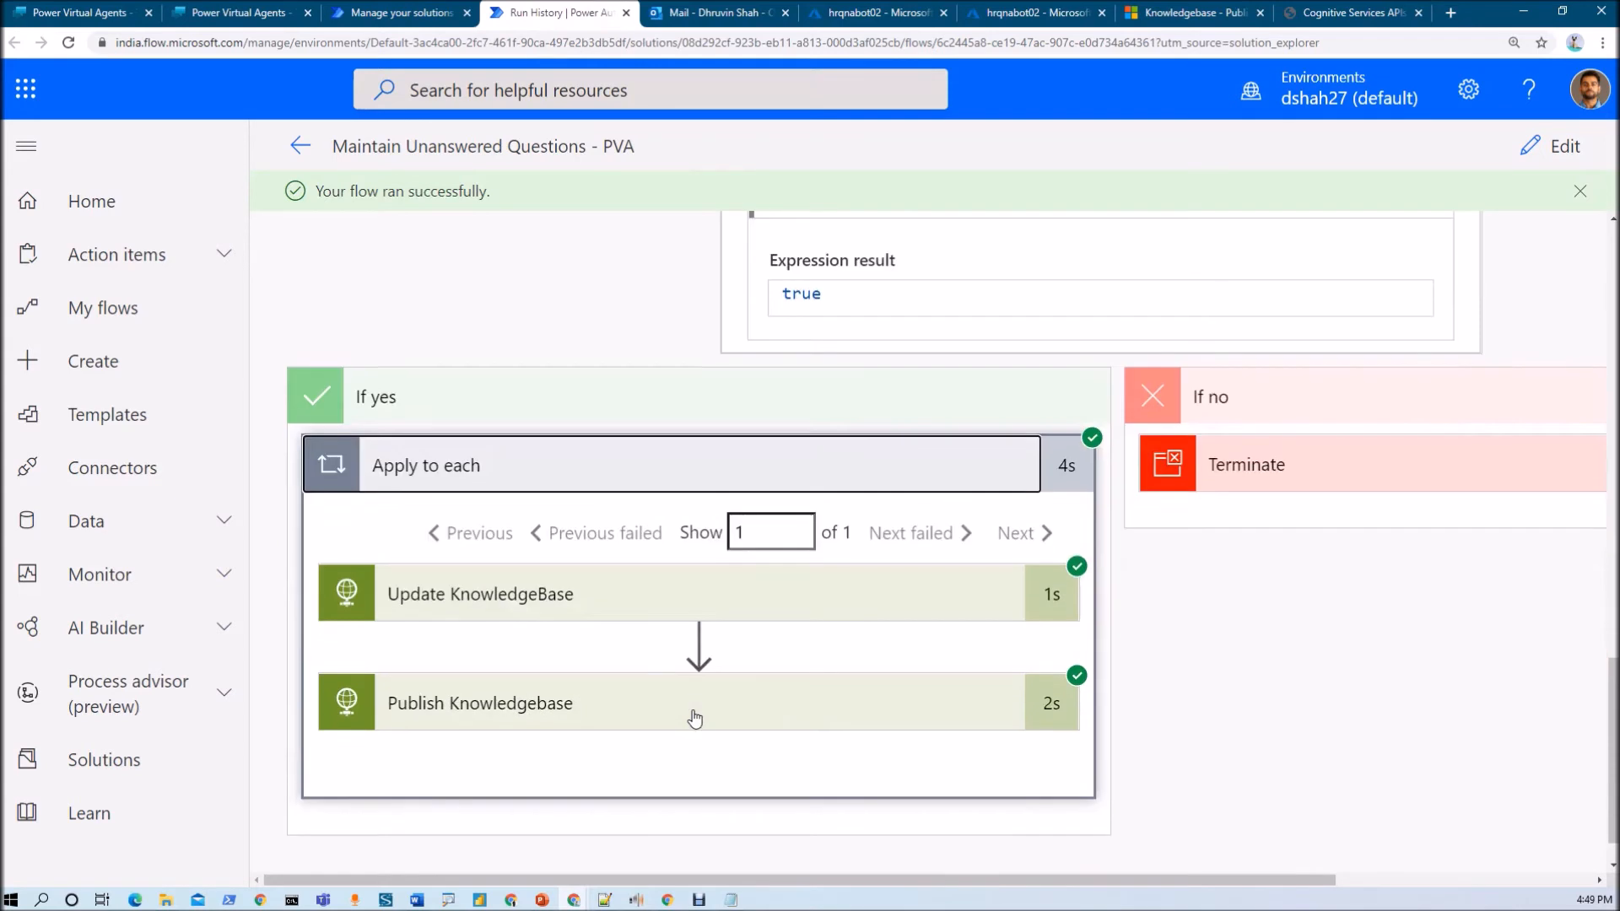
# Expand the Update KnowledgeBase action in the run and examine the answer and questions entries in its request body.
pyautogui.click(619, 604)
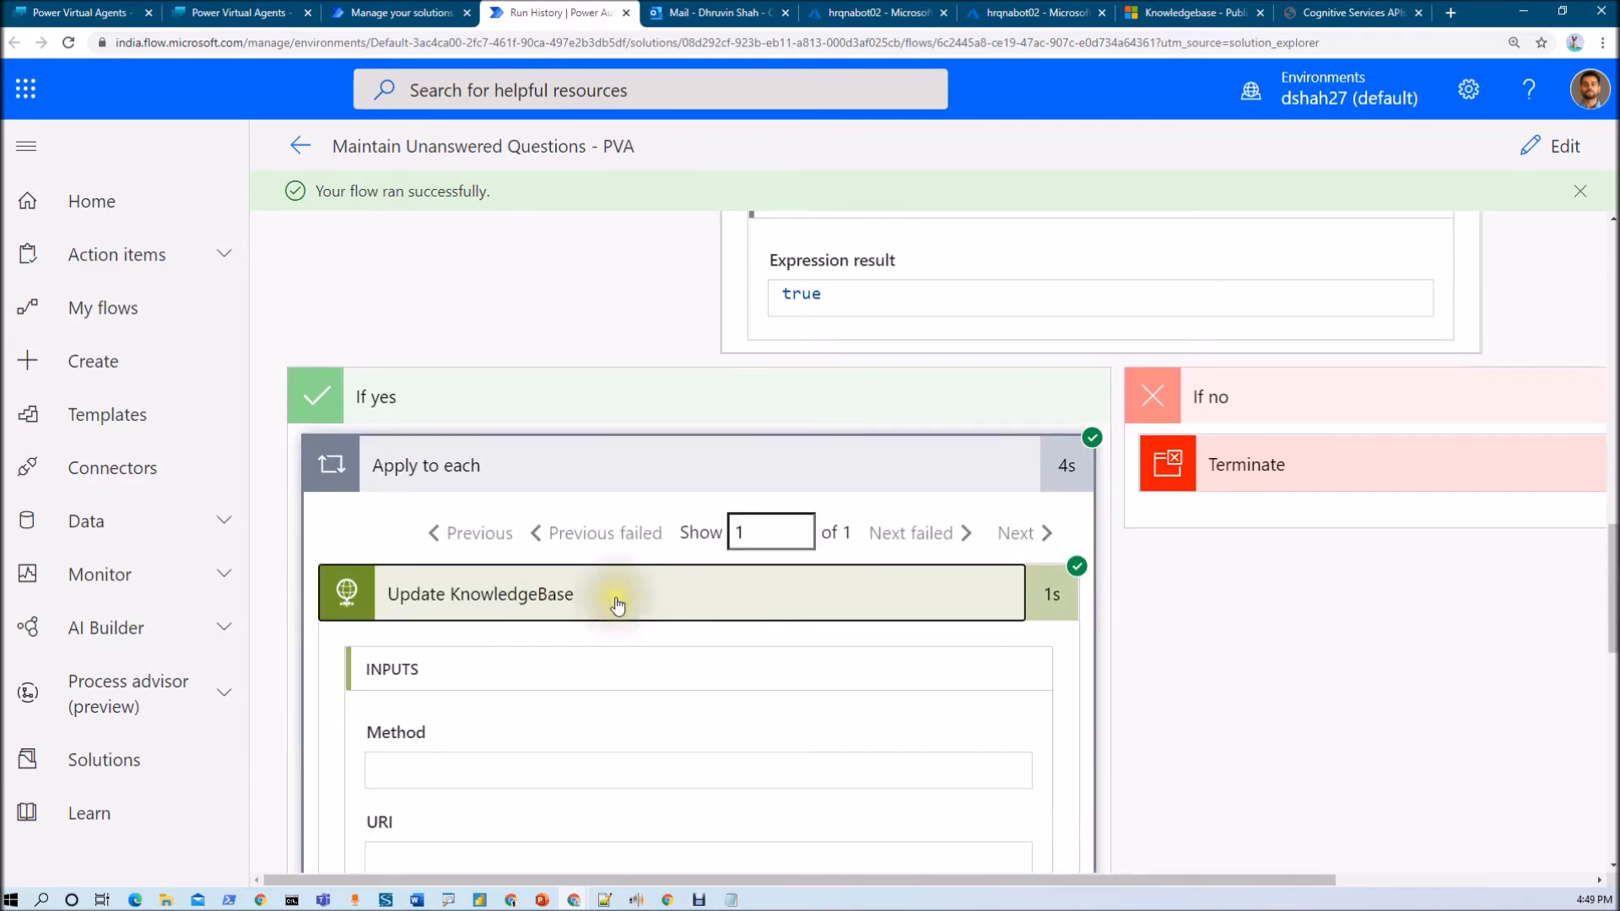
pyautogui.scroll(-5, 615, 604)
pyautogui.scroll(-3, 515, 567)
pyautogui.scroll(5, 517, 569)
pyautogui.scroll(-5, 506, 565)
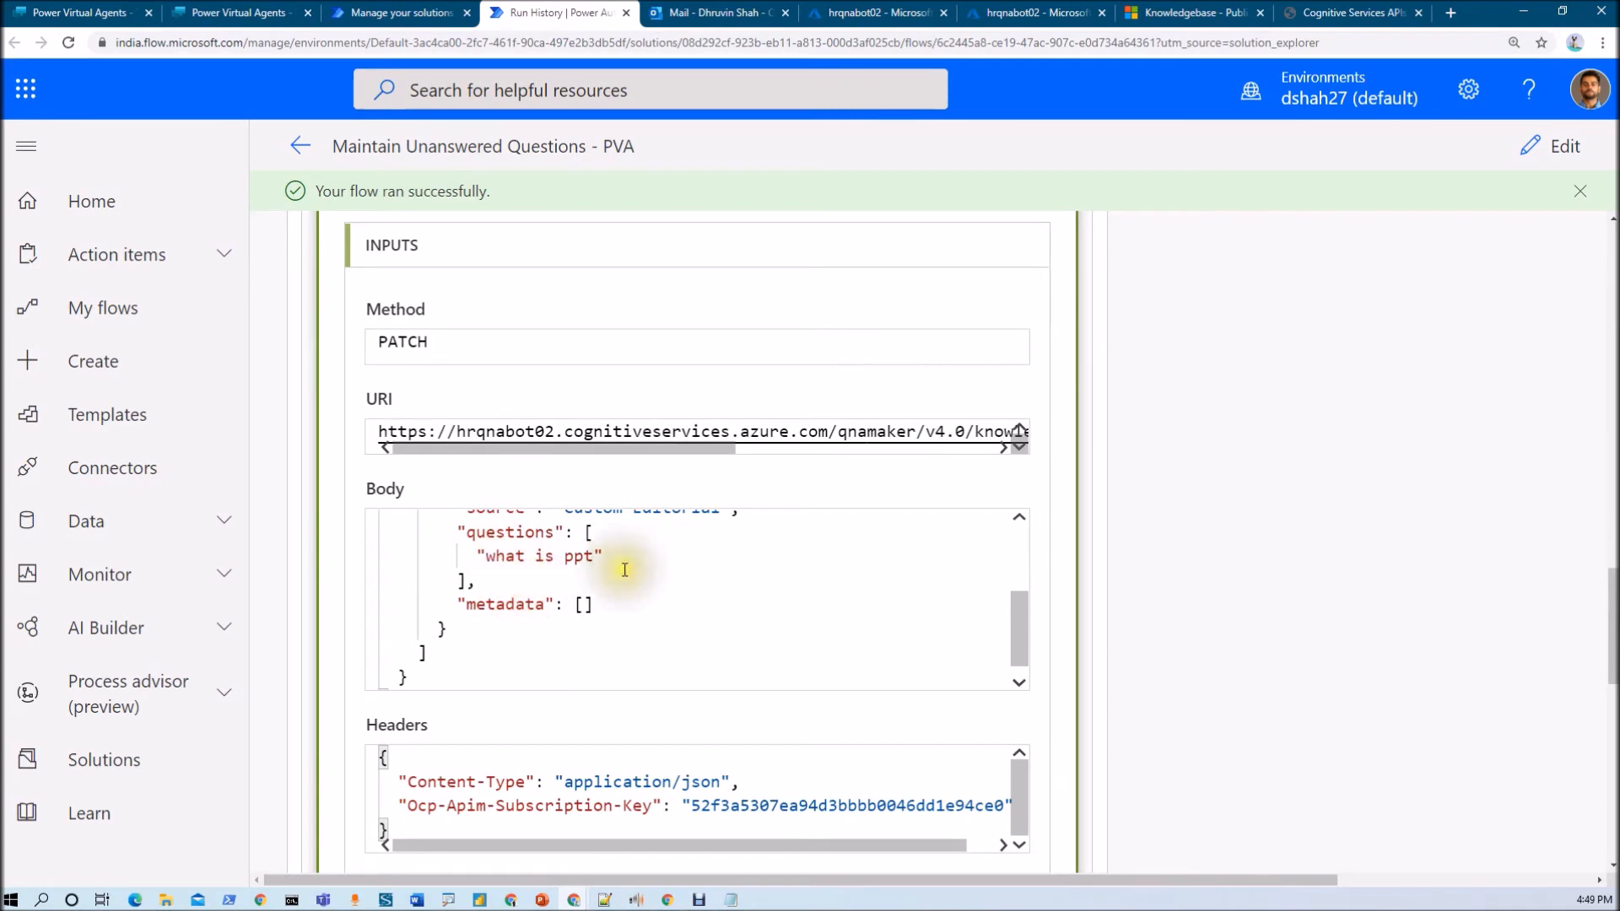
pyautogui.scroll(5, 623, 564)
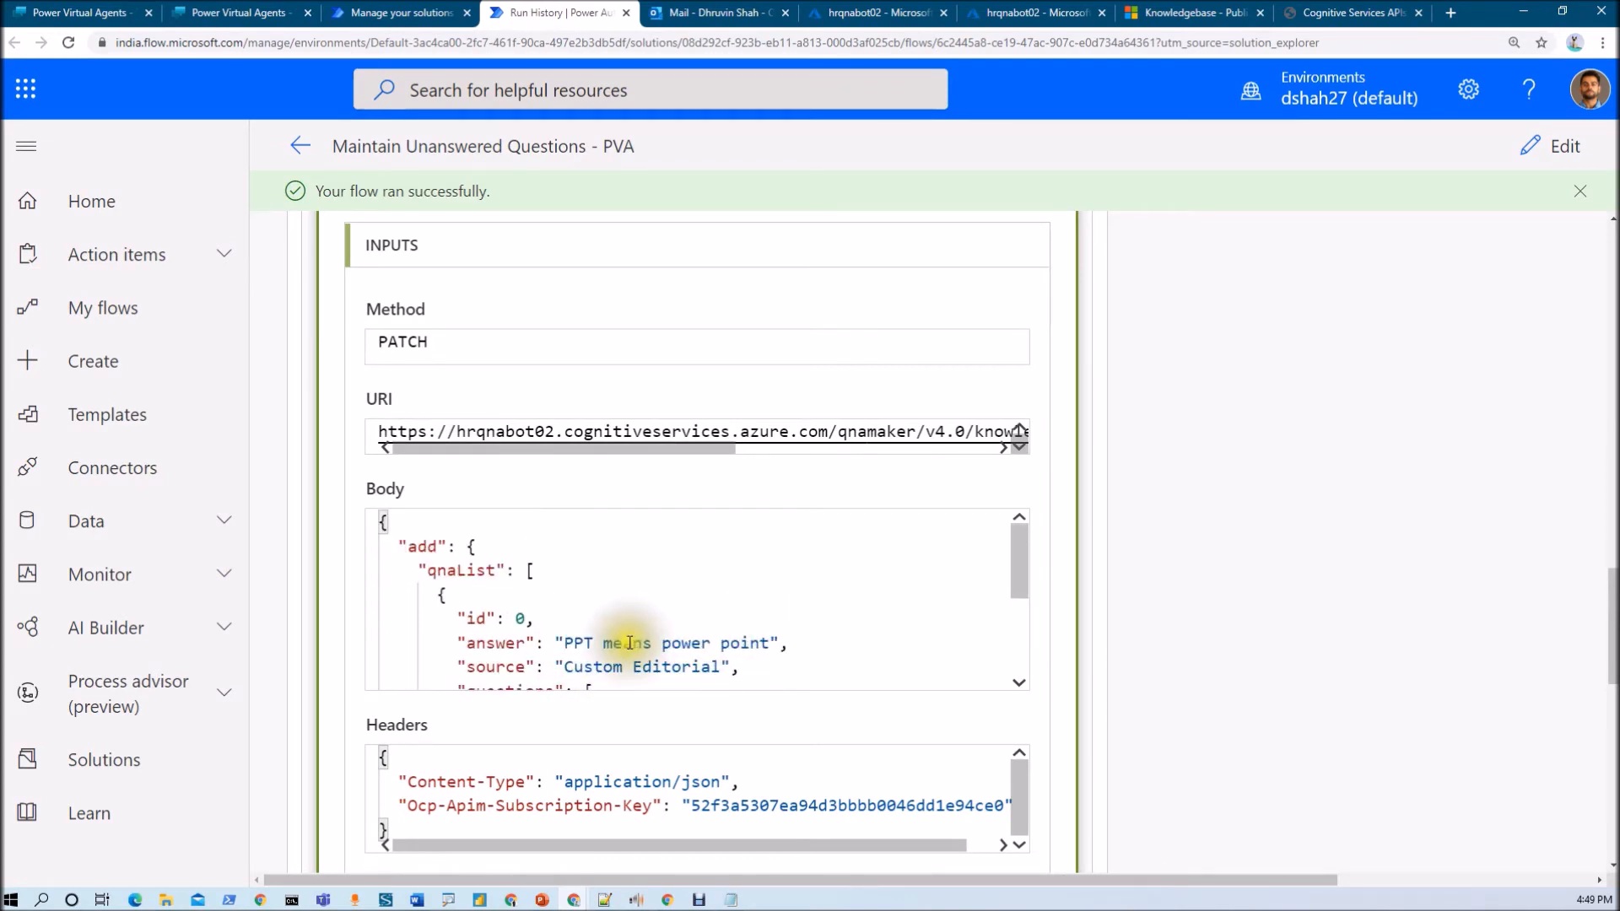
pyautogui.scroll(-5, 622, 633)
pyautogui.scroll(5, 612, 607)
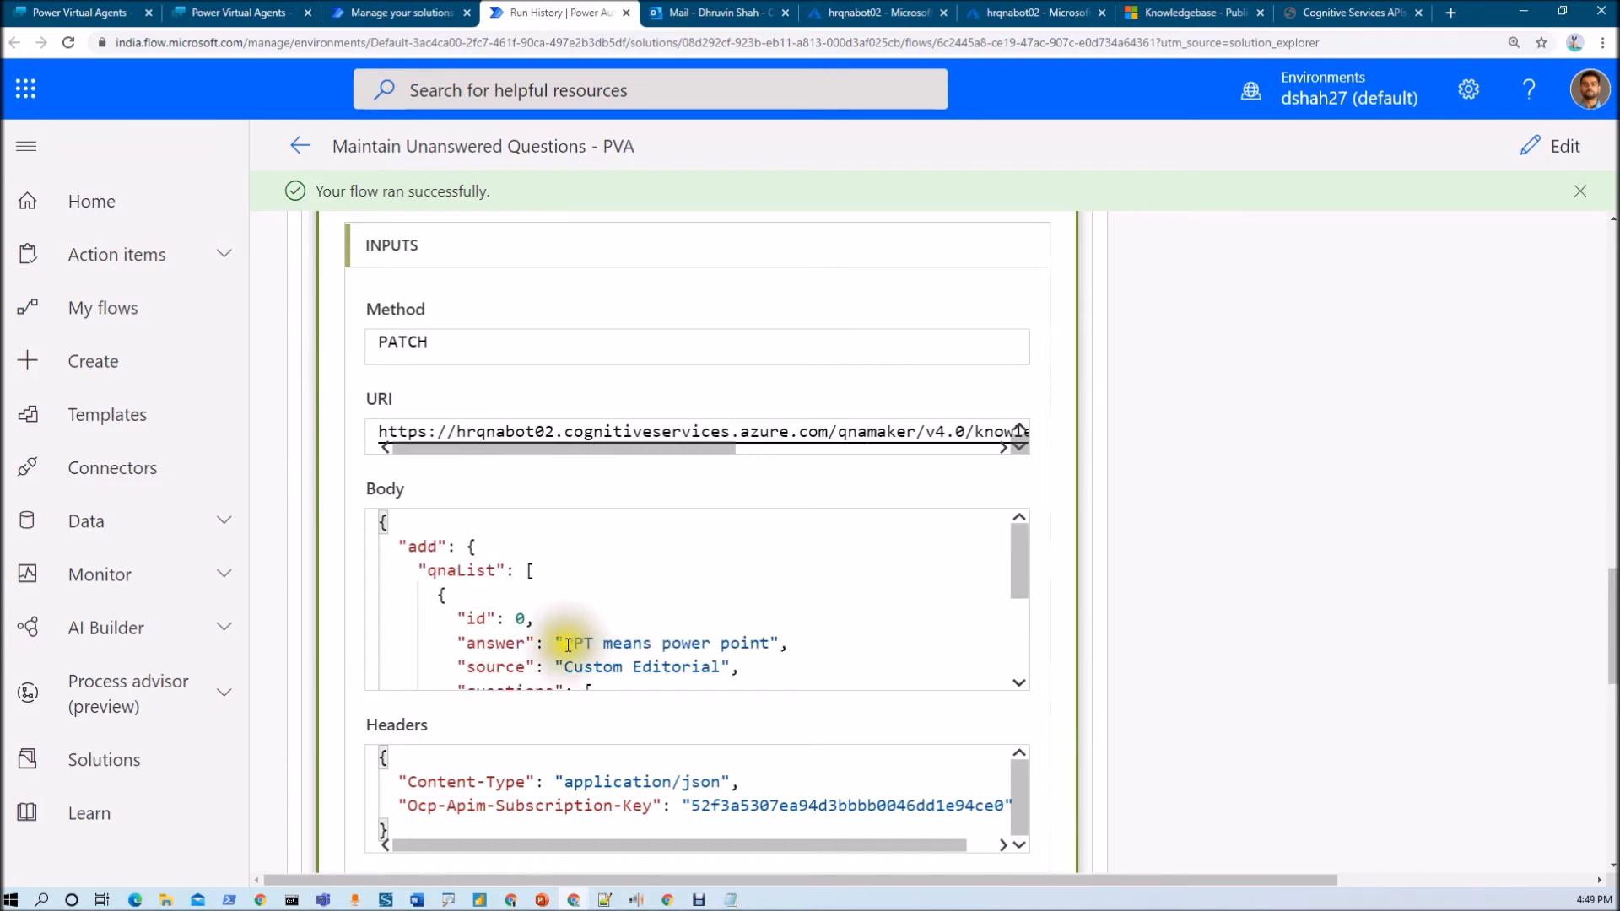
pyautogui.scroll(-10, 696, 641)
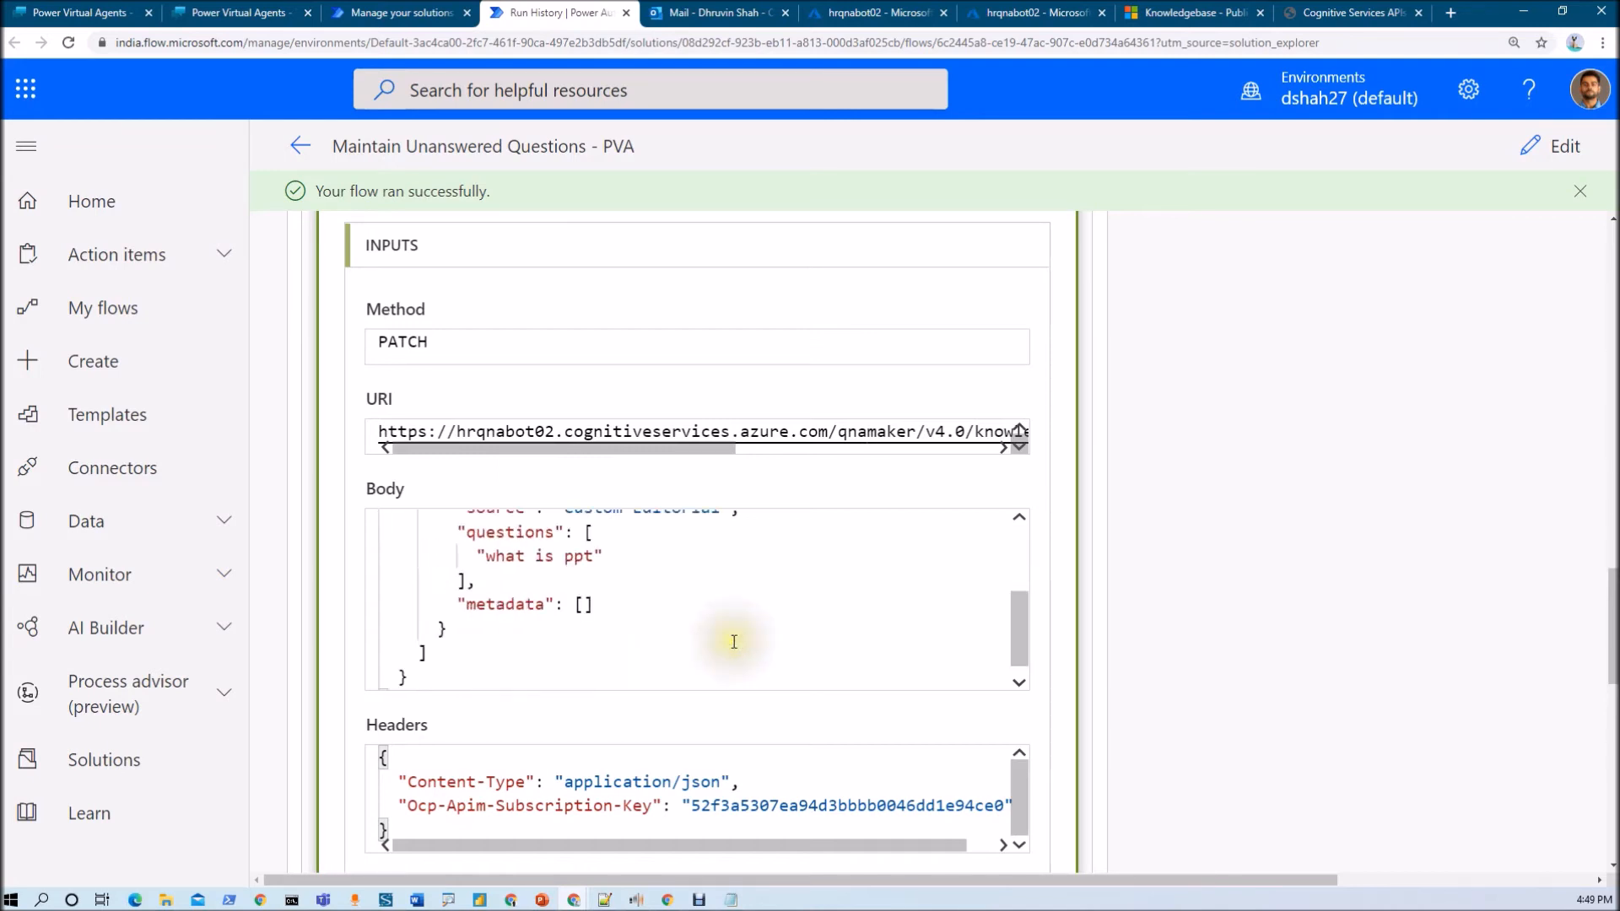
# Check the status code, headers and body in the outputs of the Update KnowledgeBase action.
pyautogui.scroll(-1, 590, 633)
pyautogui.scroll(-4, 516, 630)
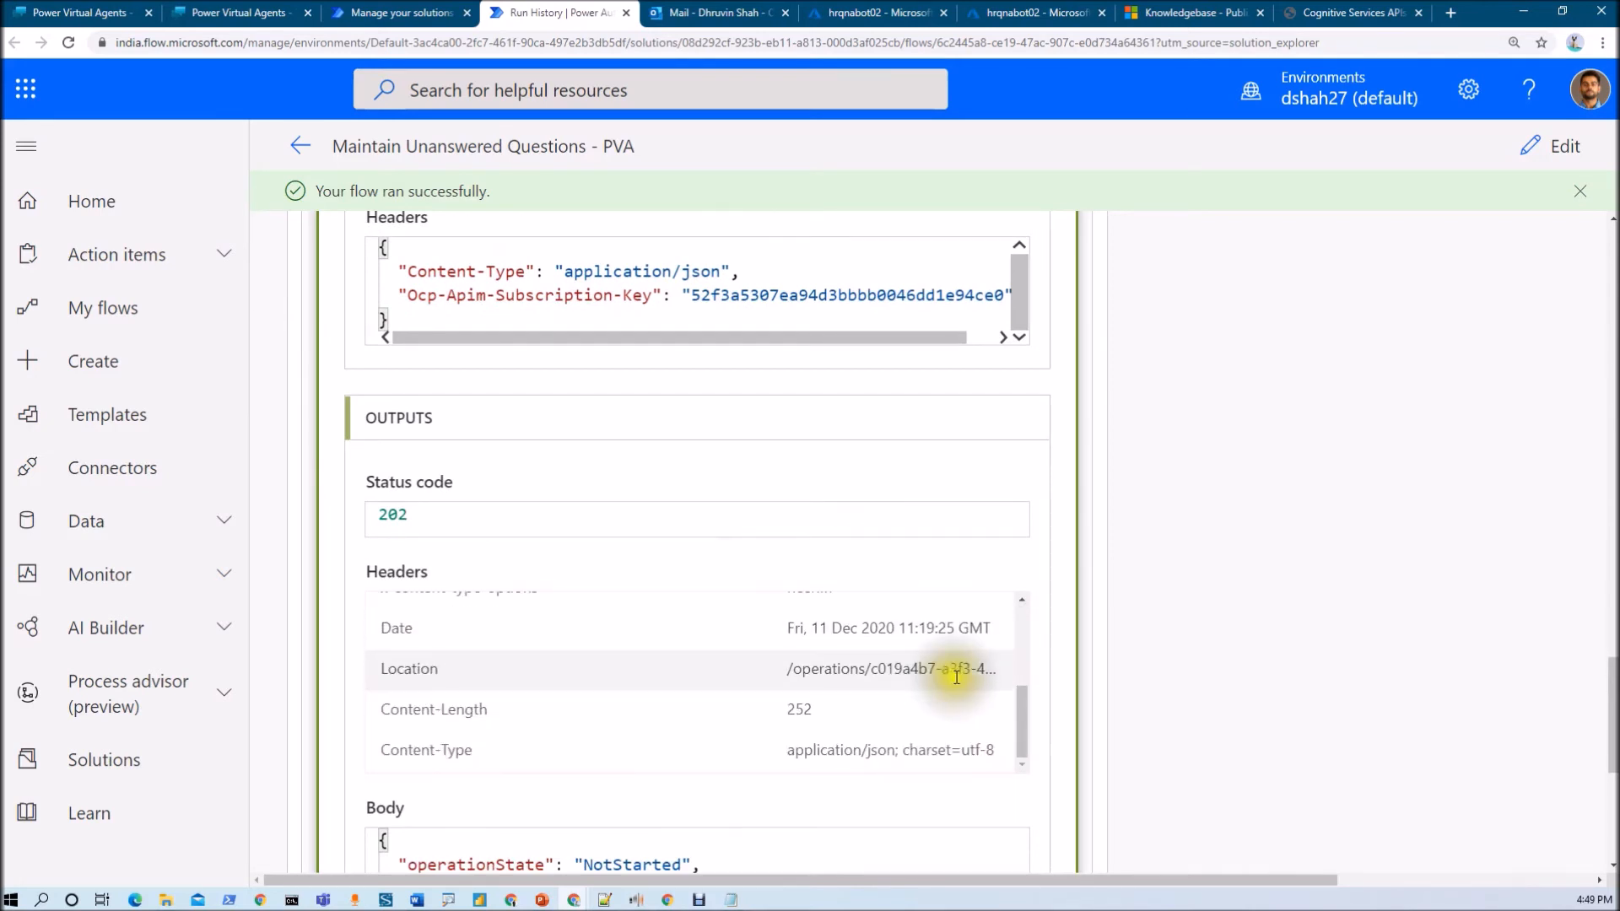
pyautogui.scroll(-5, 954, 673)
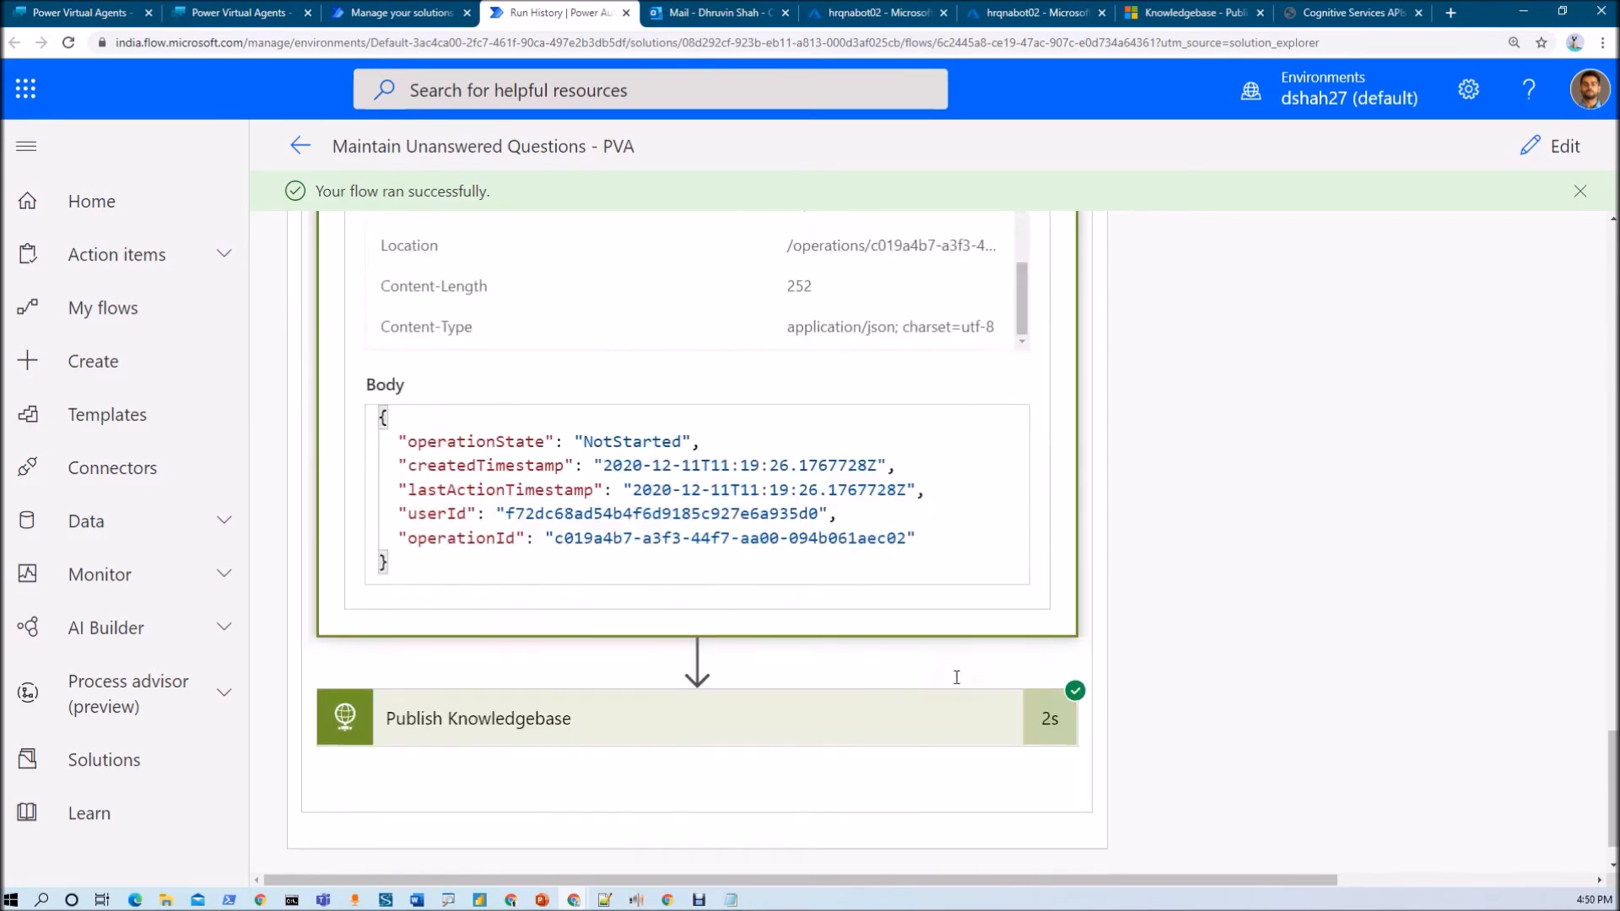
# Expand the Publish Knowledgebase action in the run and check its request inputs, output status code and headers.
pyautogui.click(657, 719)
pyautogui.scroll(-5, 657, 717)
pyautogui.scroll(-2, 650, 704)
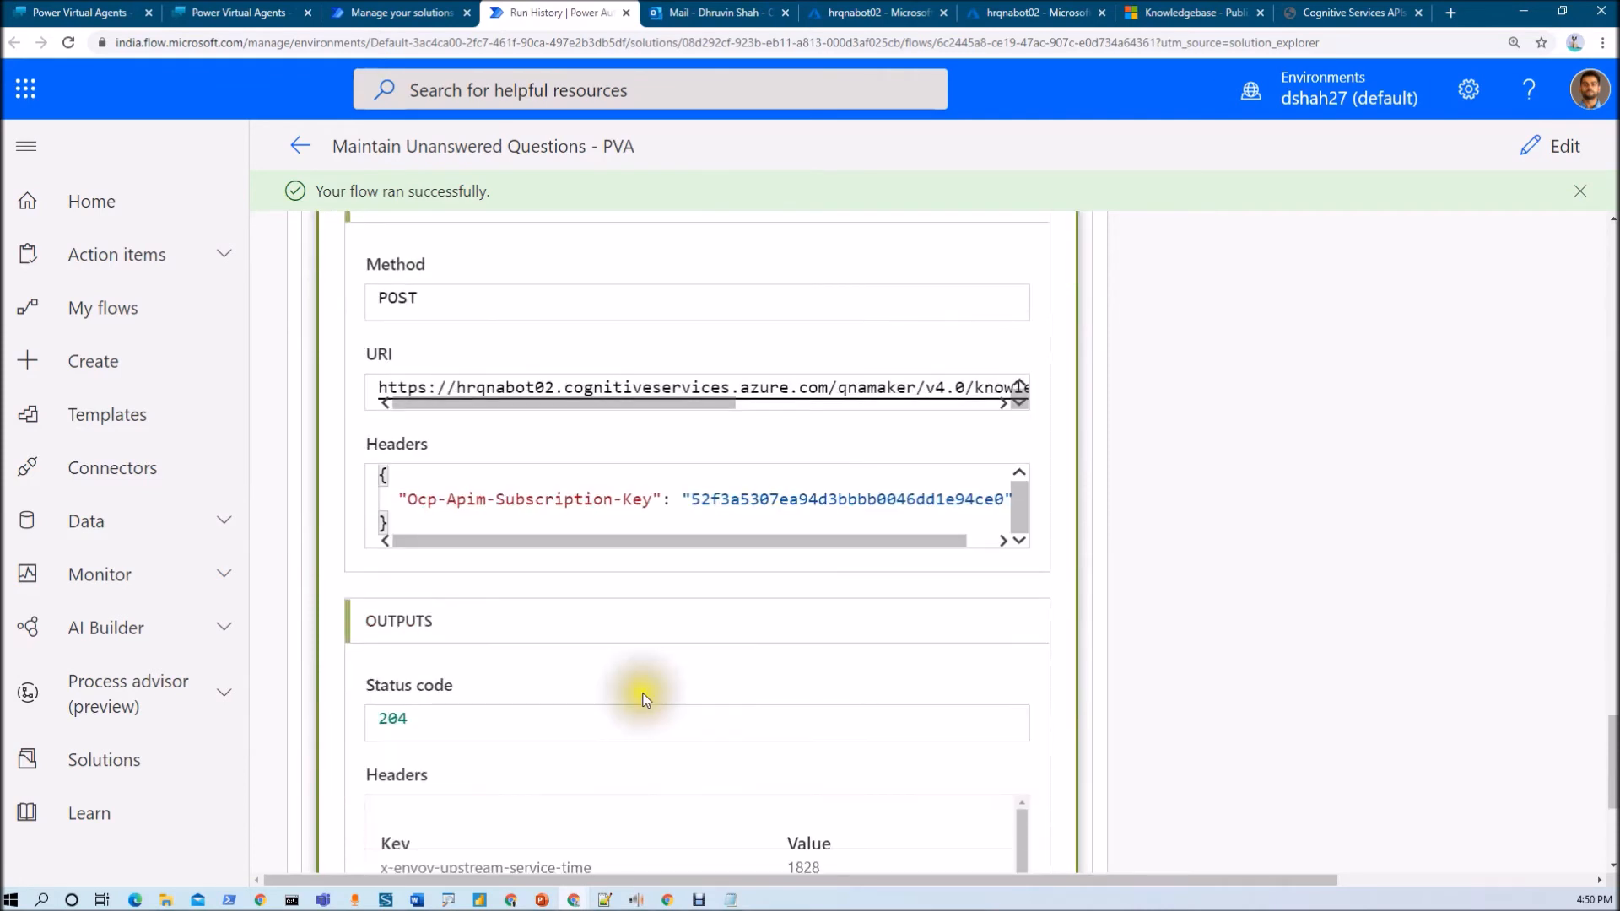
pyautogui.scroll(-3, 605, 680)
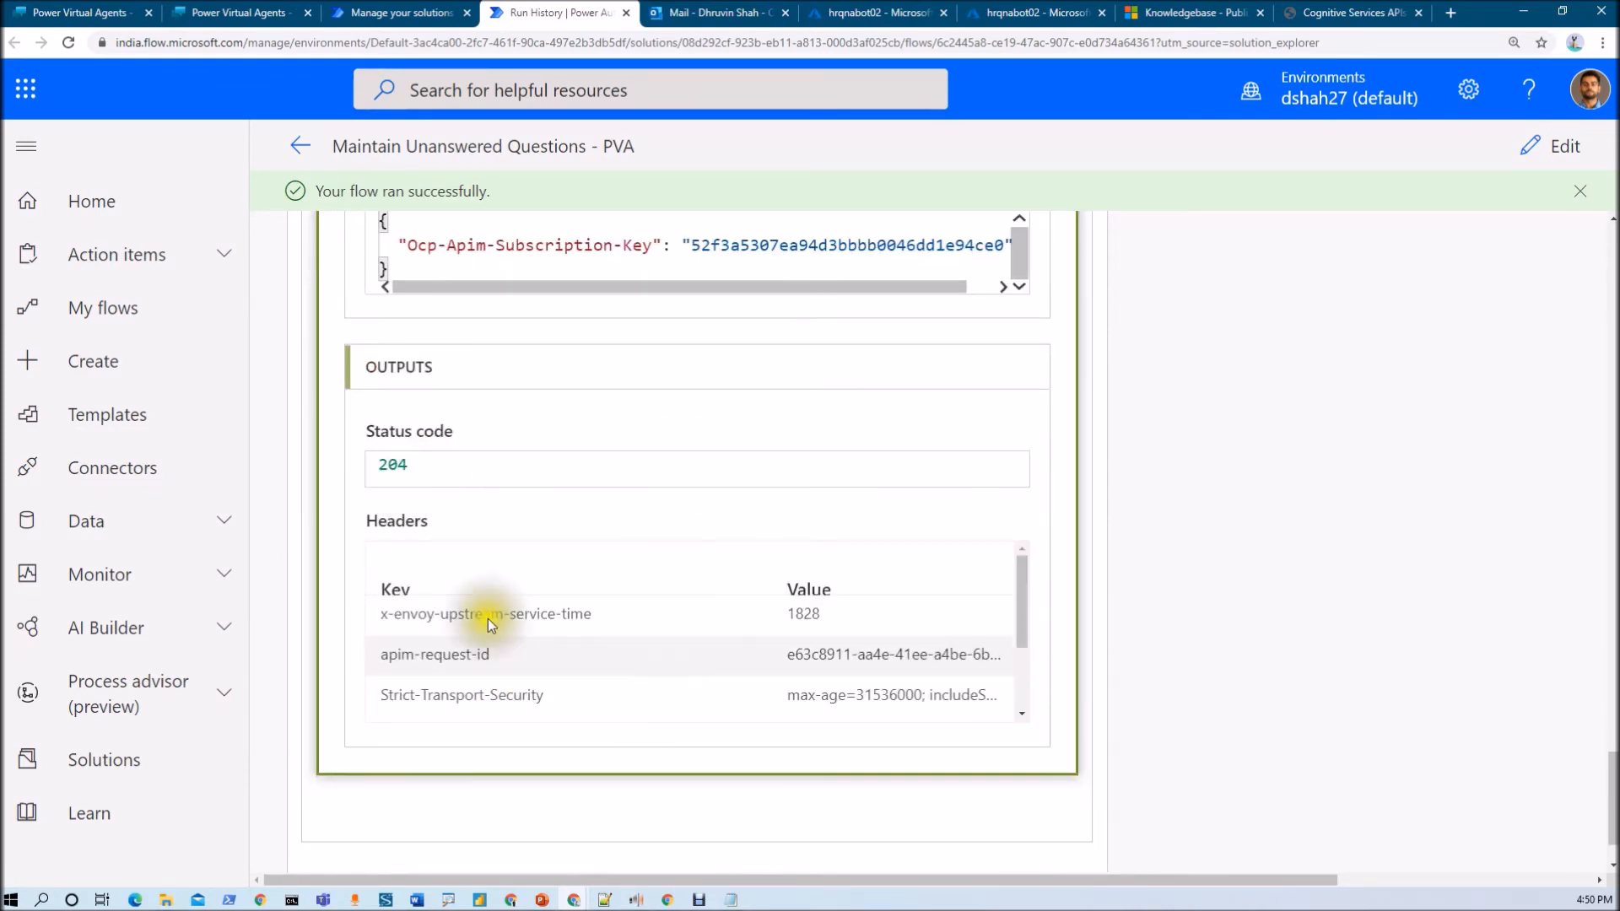
pyautogui.scroll(-2, 621, 674)
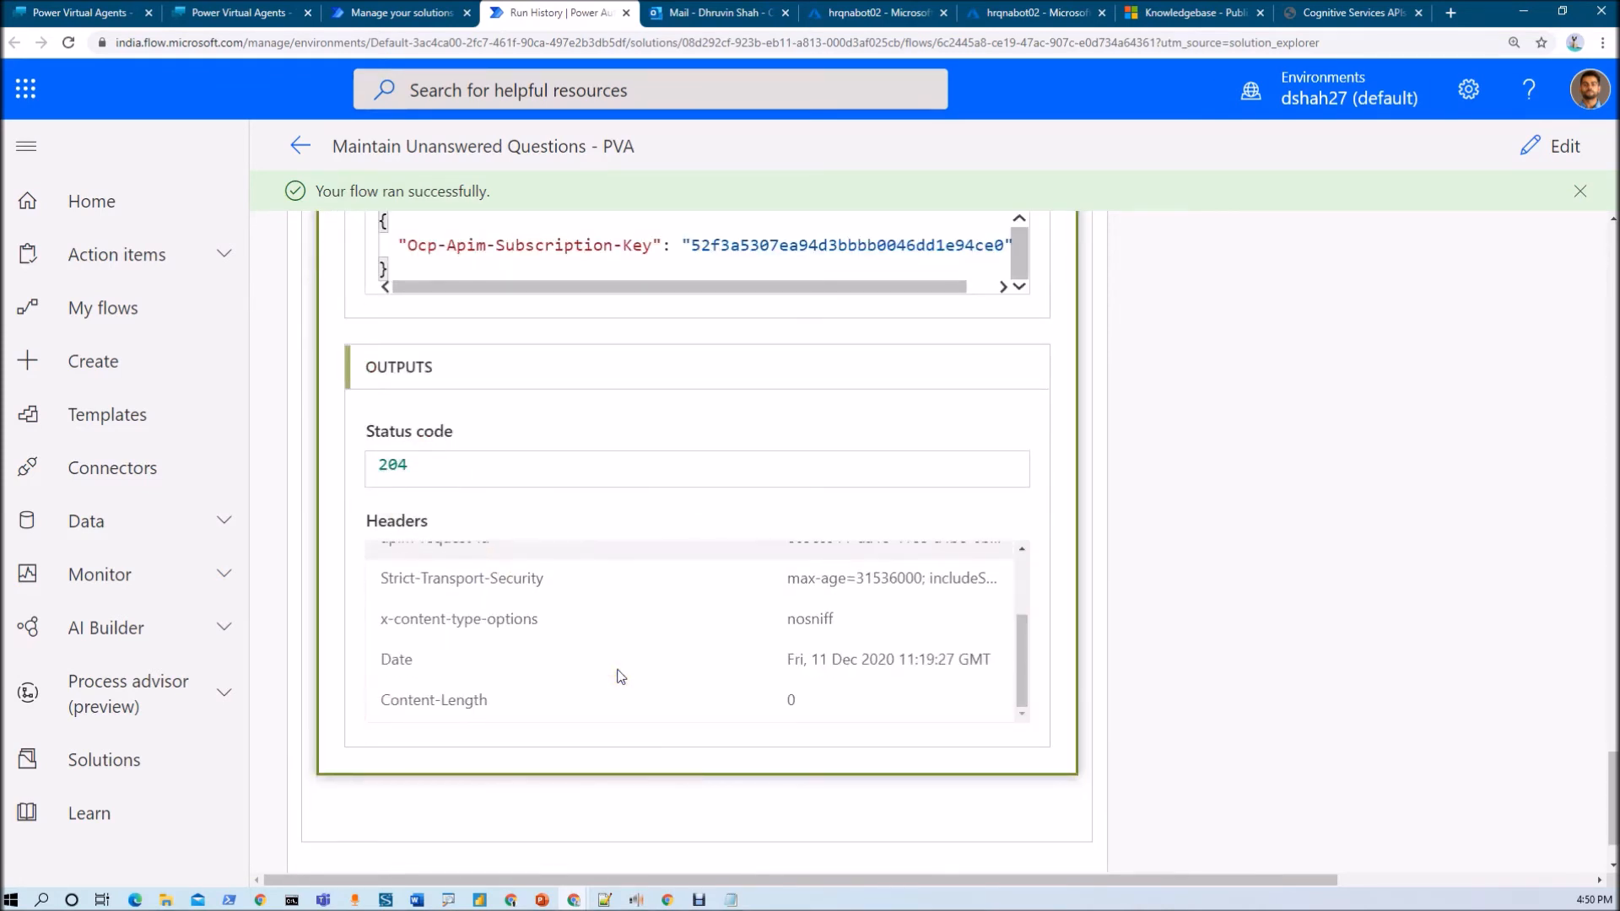
# Switch to the QnA Maker window, maximize it and reload the knowledge base's deployment page.
pyautogui.click(369, 10)
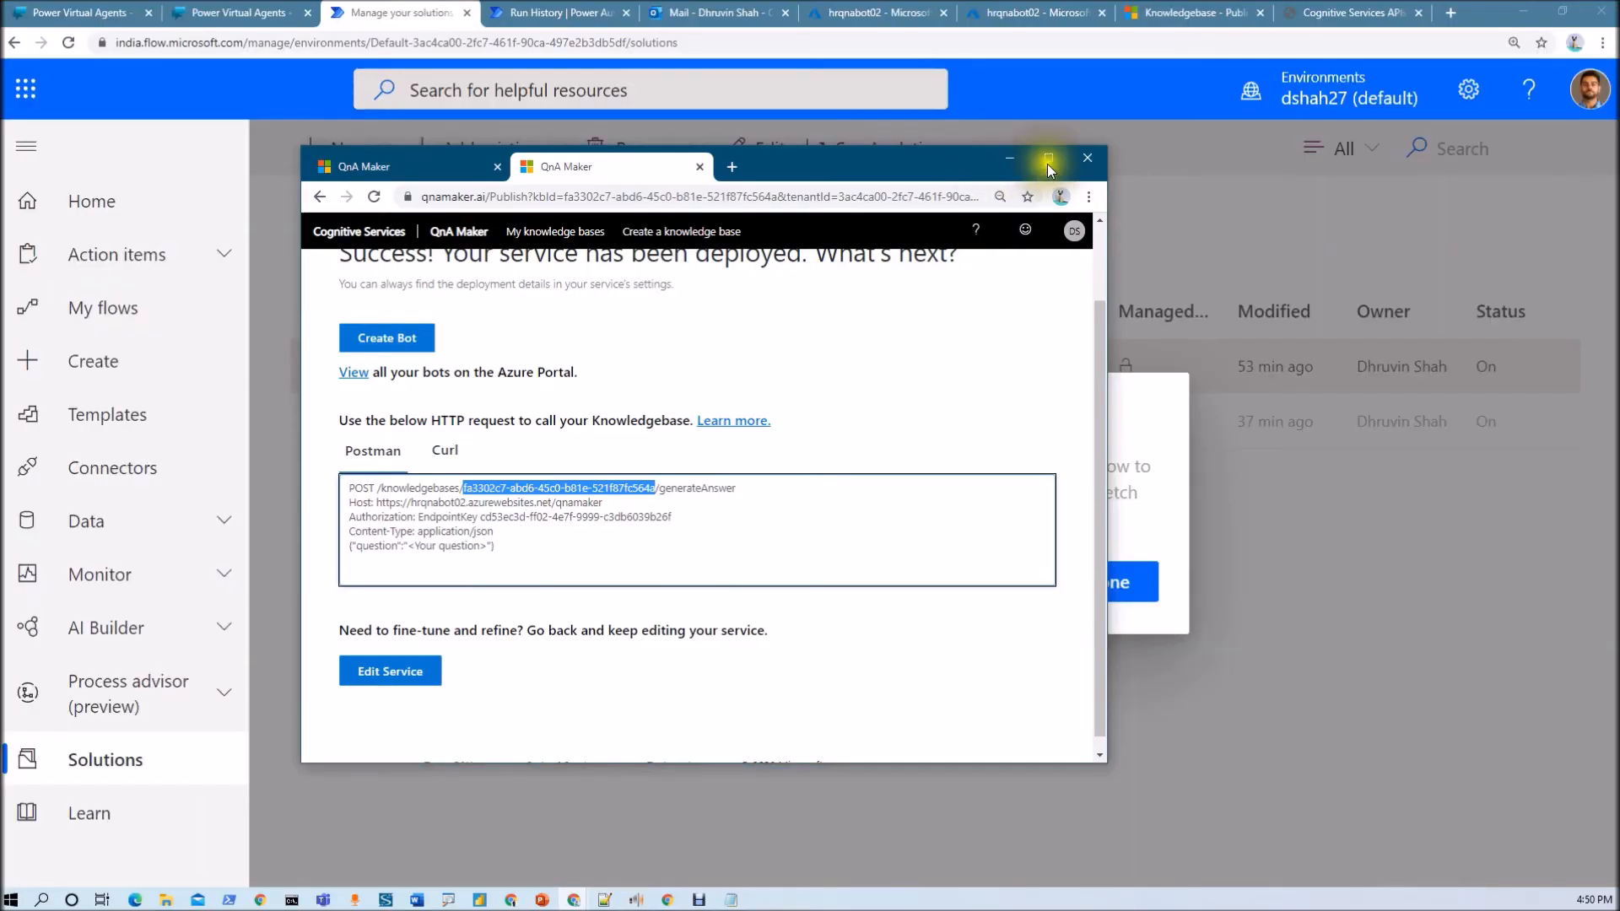
pyautogui.click(1049, 158)
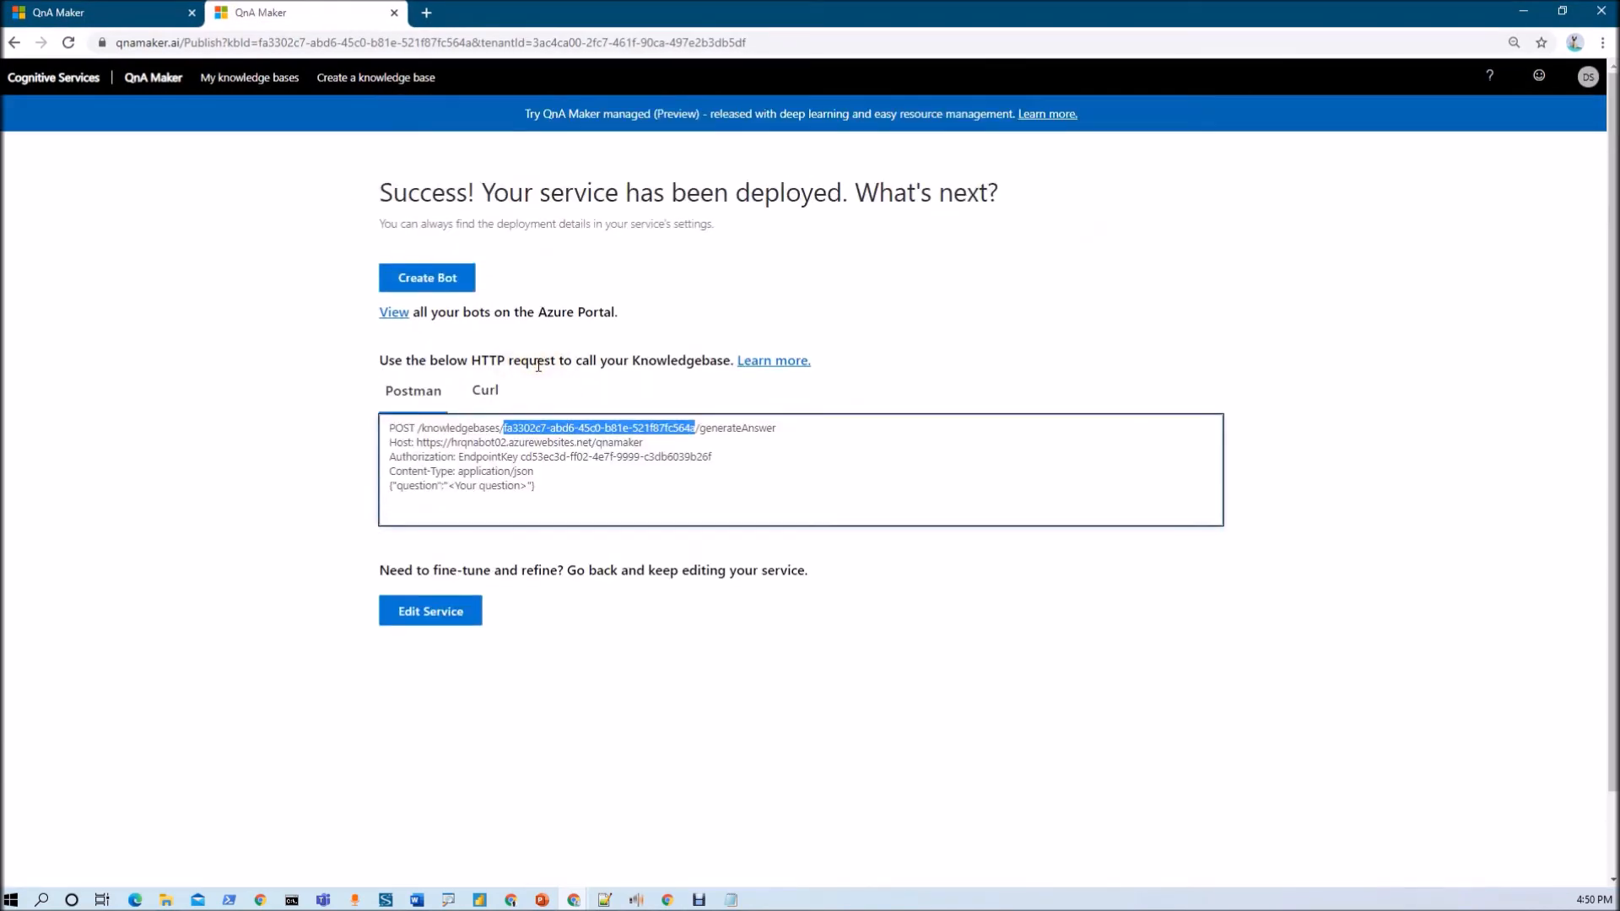
pyautogui.click(71, 44)
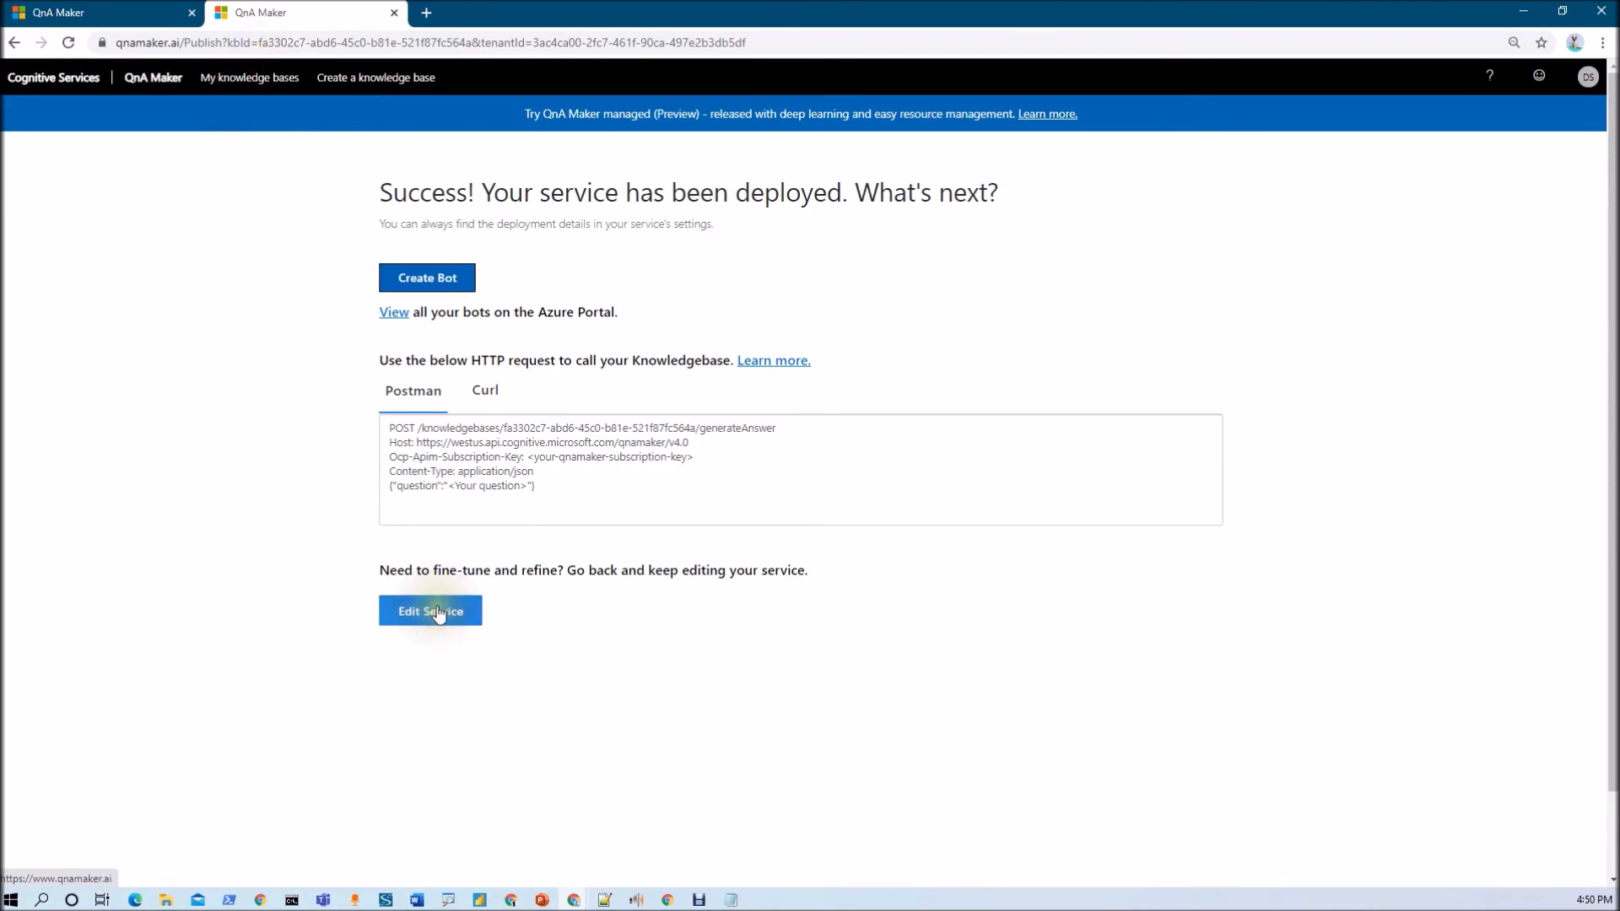
# Open the knowledge base for editing, collapse the document and chitchat sources, and check the question-answer pairs under Custom Editorial.
pyautogui.click(437, 612)
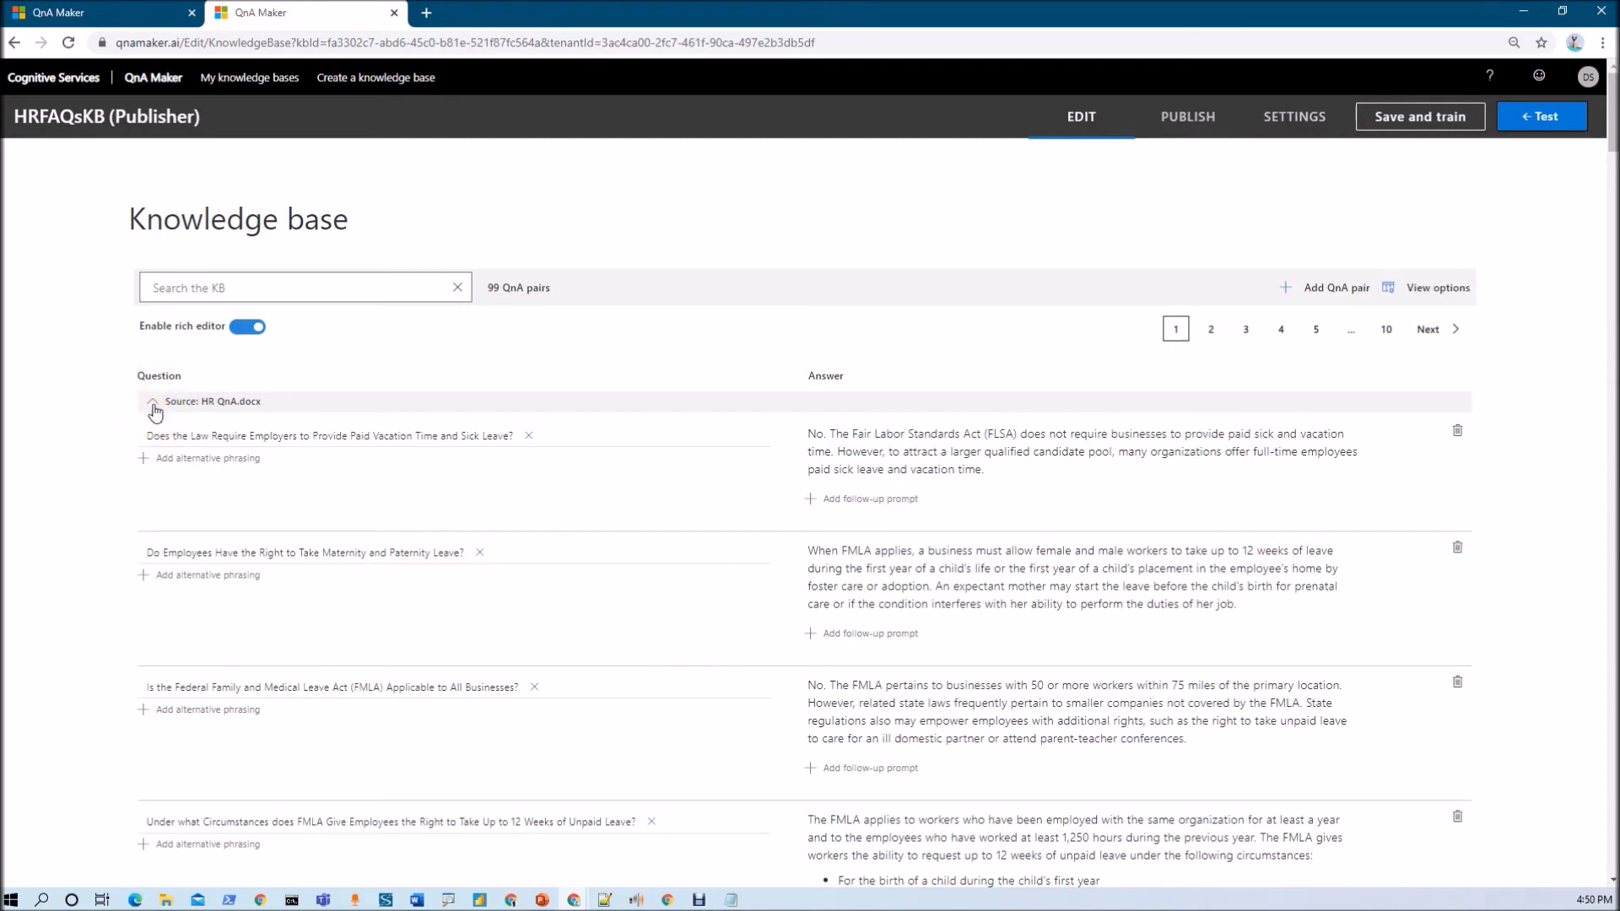
pyautogui.click(153, 405)
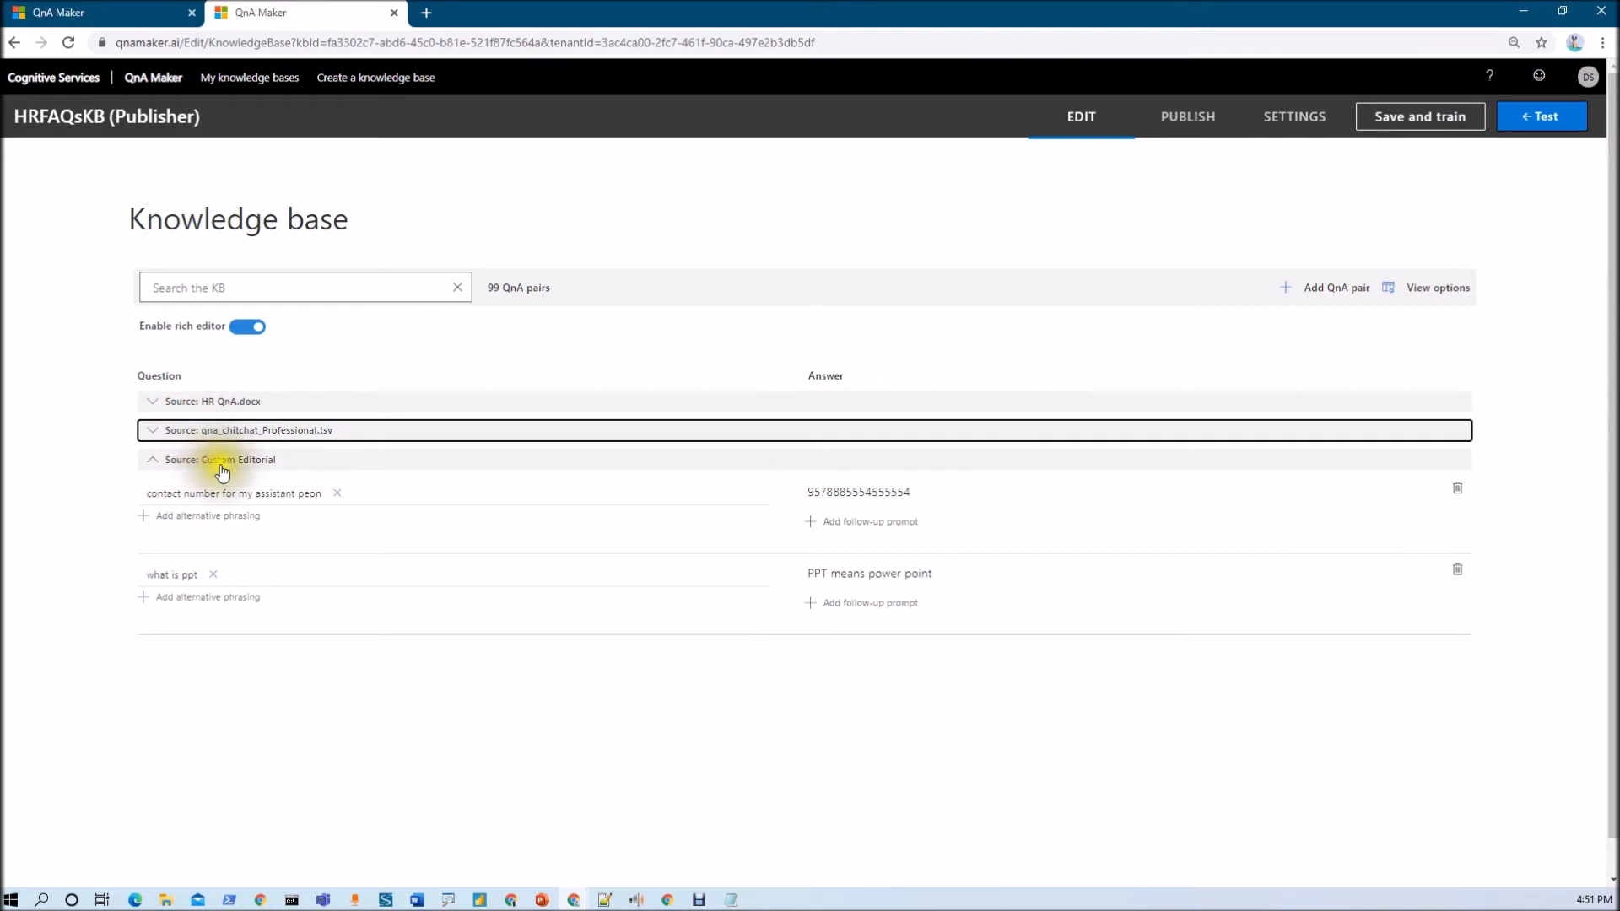
pyautogui.tripleClick(156, 579)
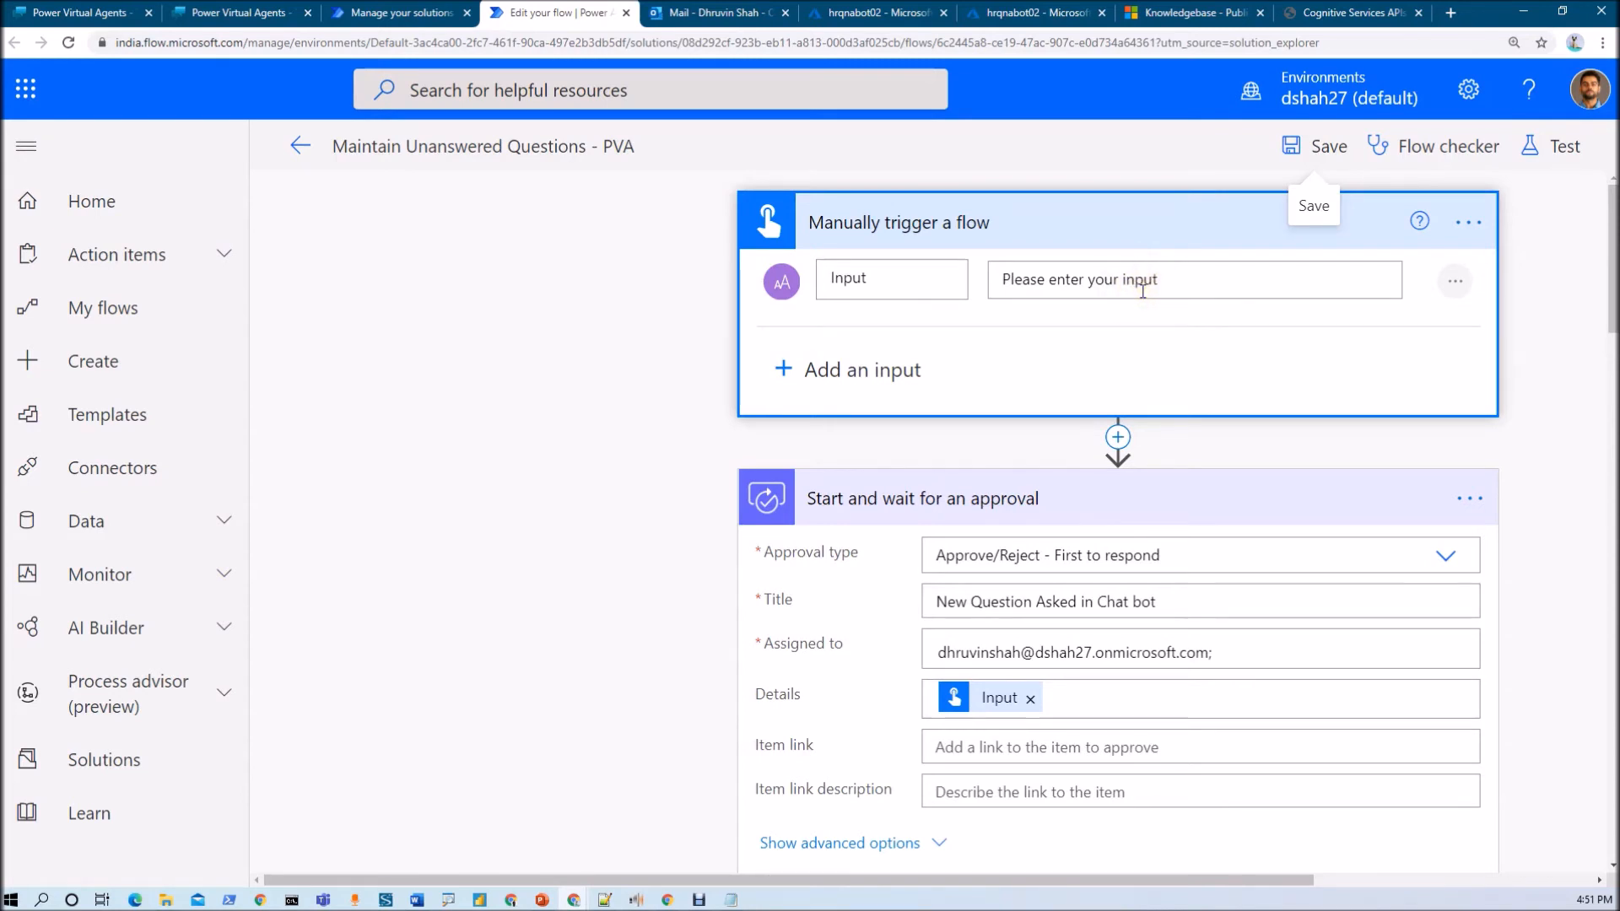
# Replace the flow's manual trigger with When Power Virtual Agents calls a flow and add a text input to it.
pyautogui.click(1466, 224)
pyautogui.click(1266, 536)
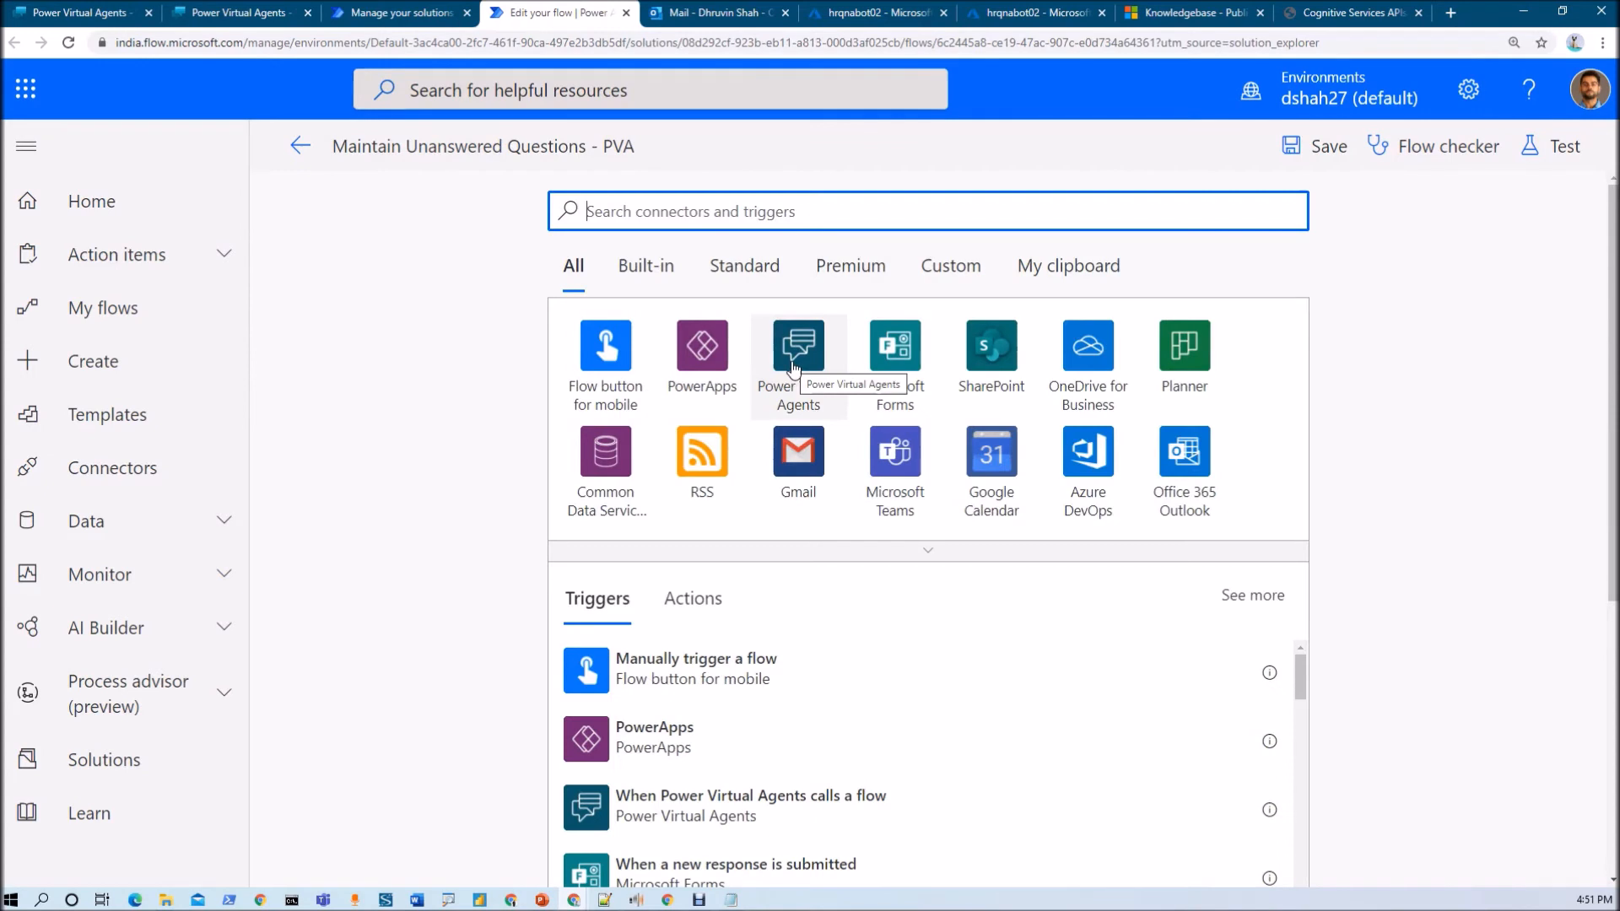
pyautogui.click(793, 367)
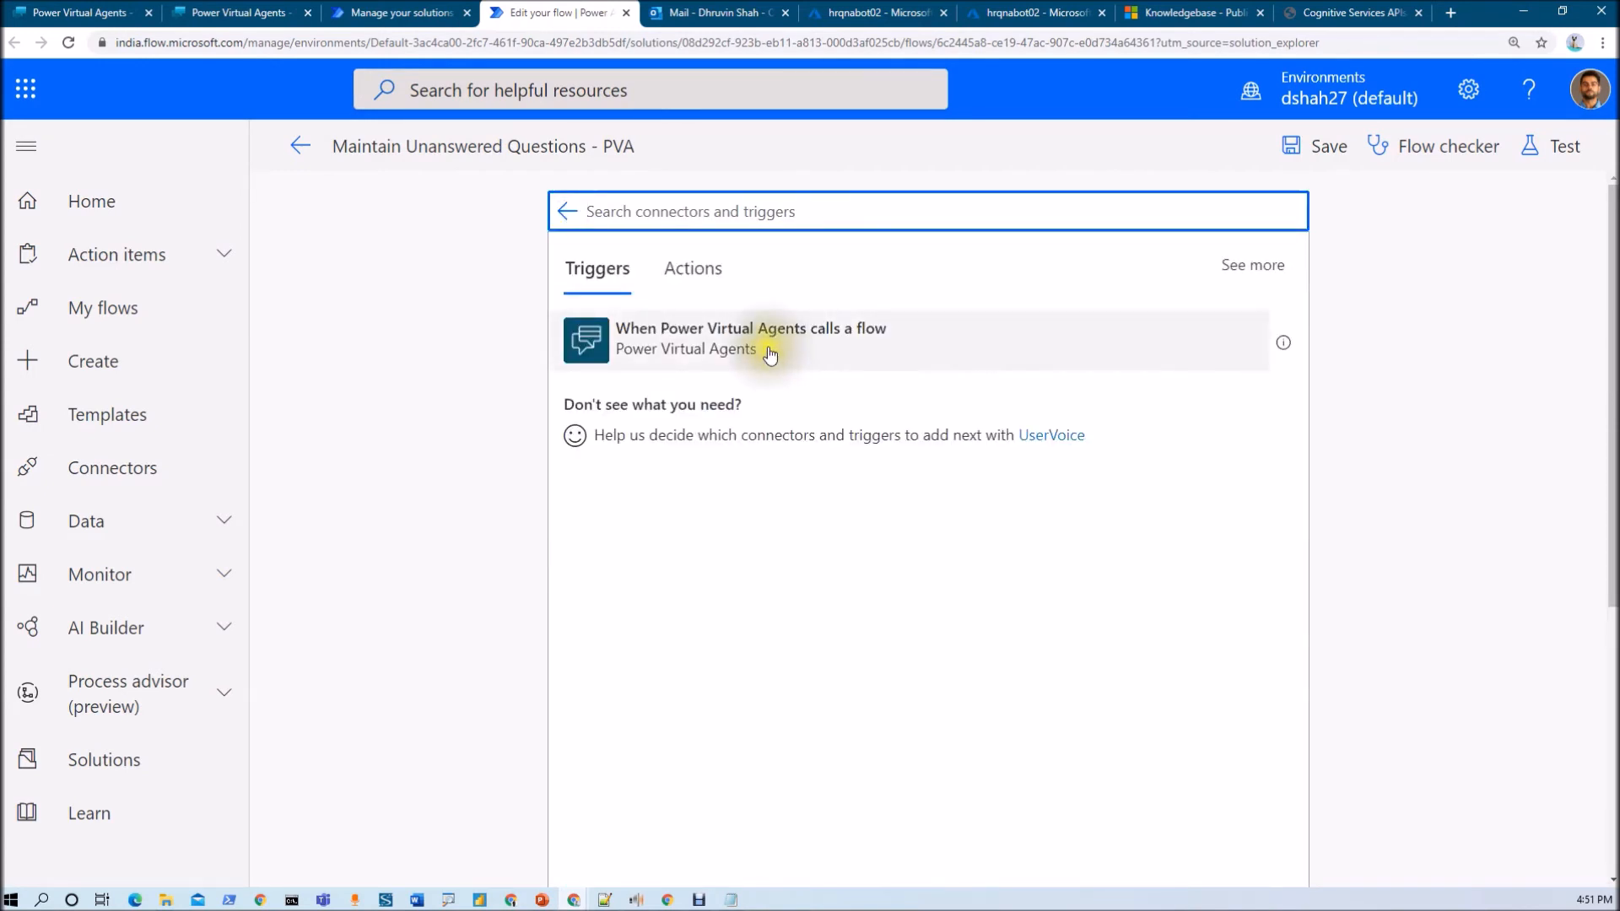
pyautogui.click(770, 355)
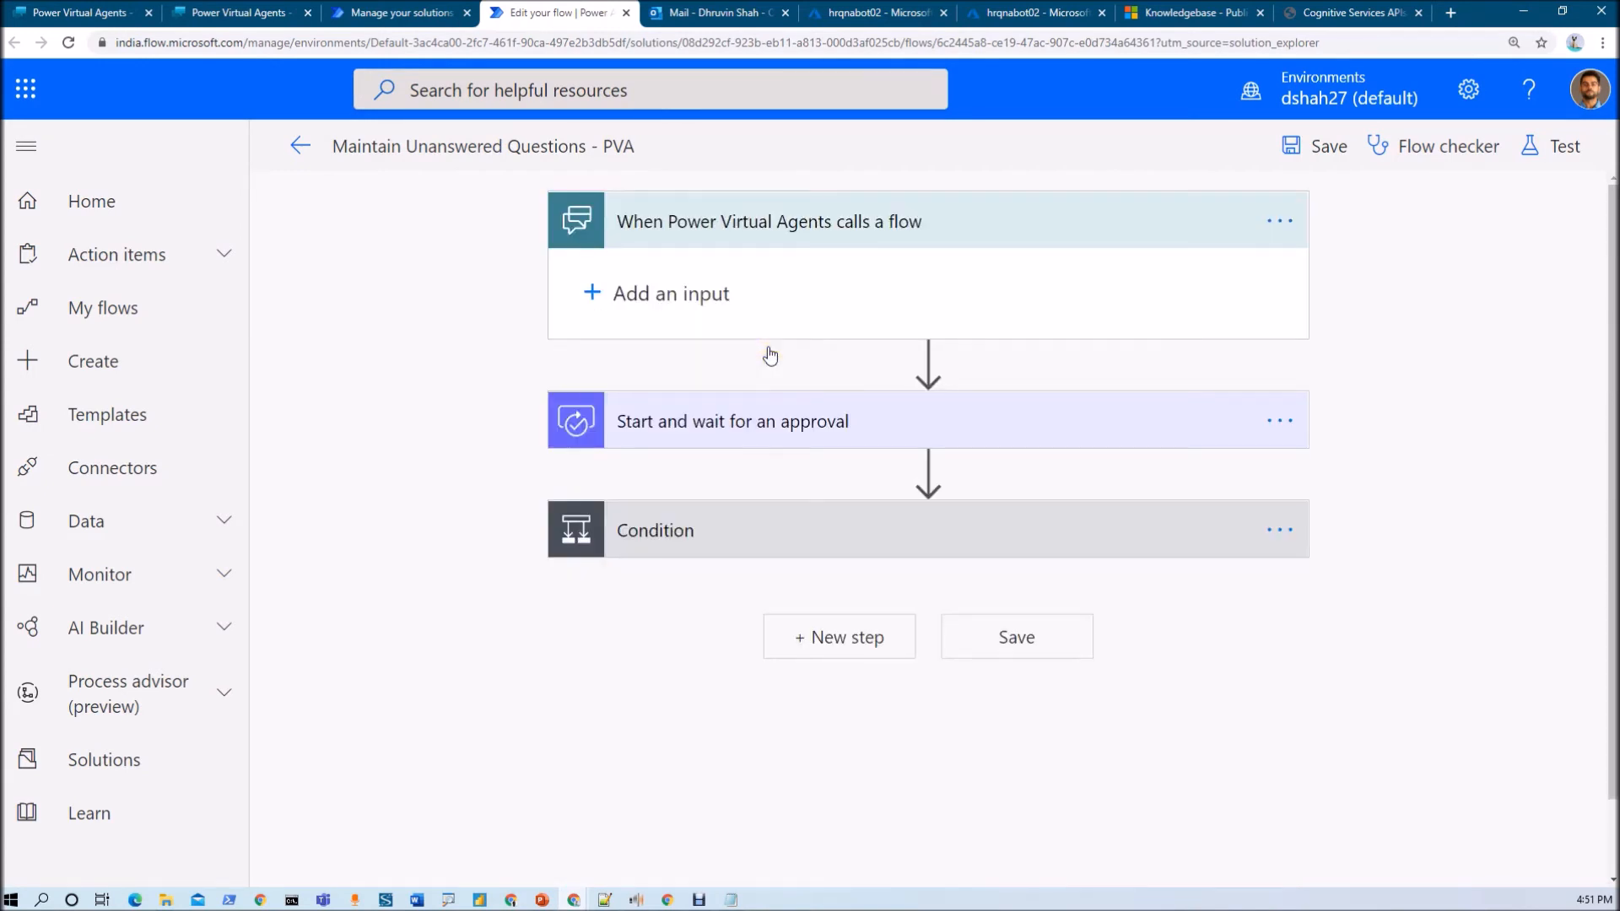
pyautogui.click(633, 296)
pyautogui.click(623, 358)
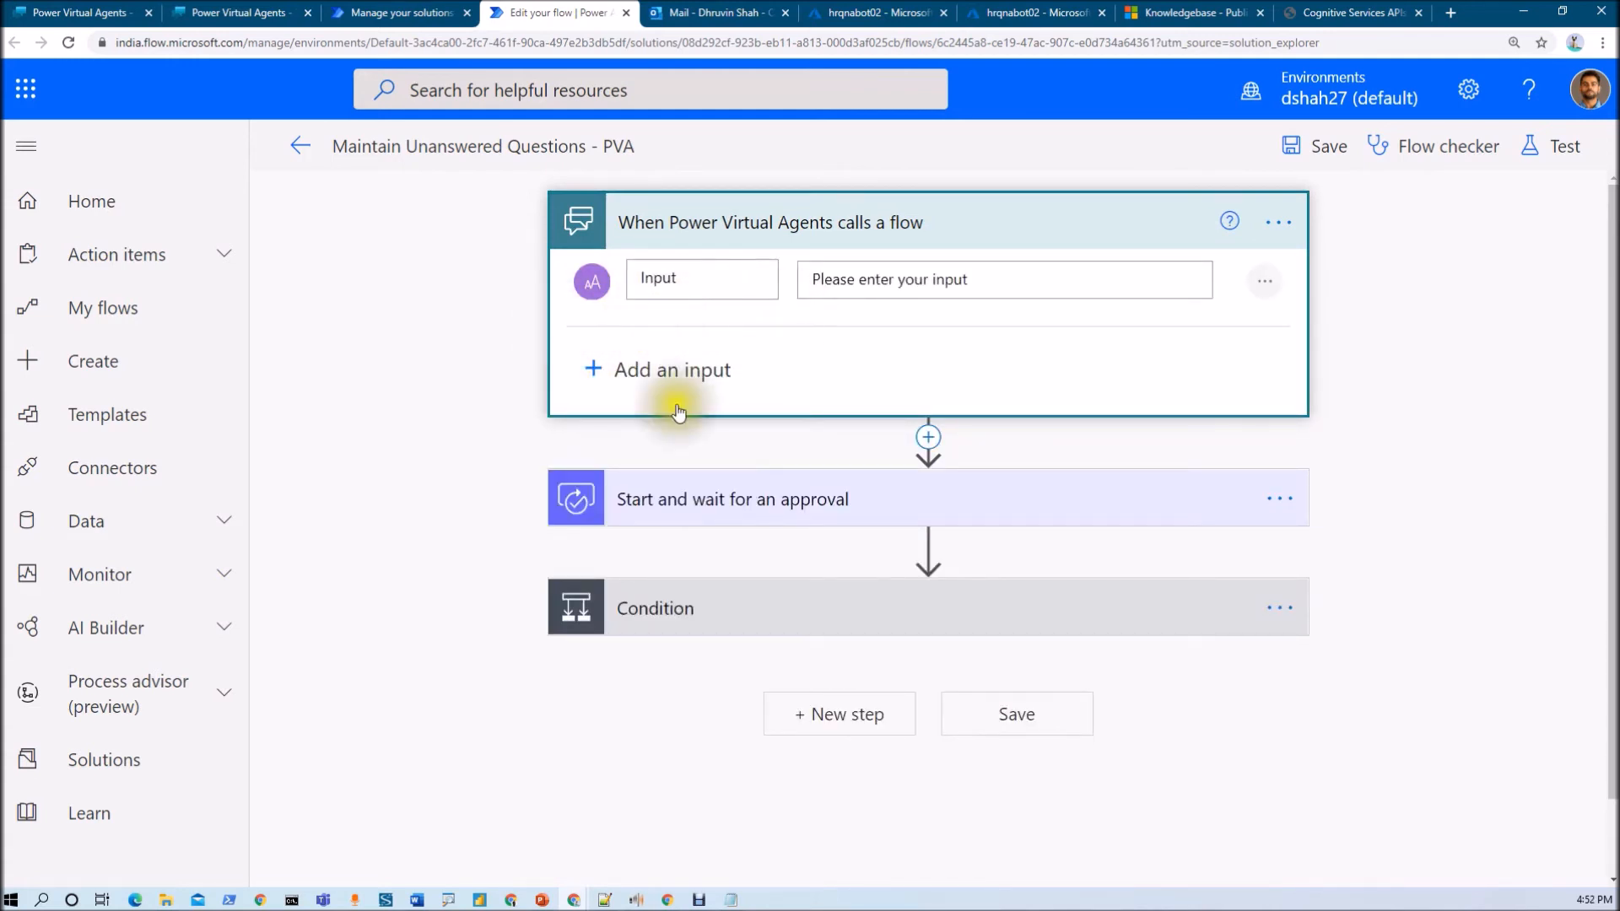
# Fill the Details of the Start and wait for an approval action with the new trigger's Input value.
pyautogui.click(730, 500)
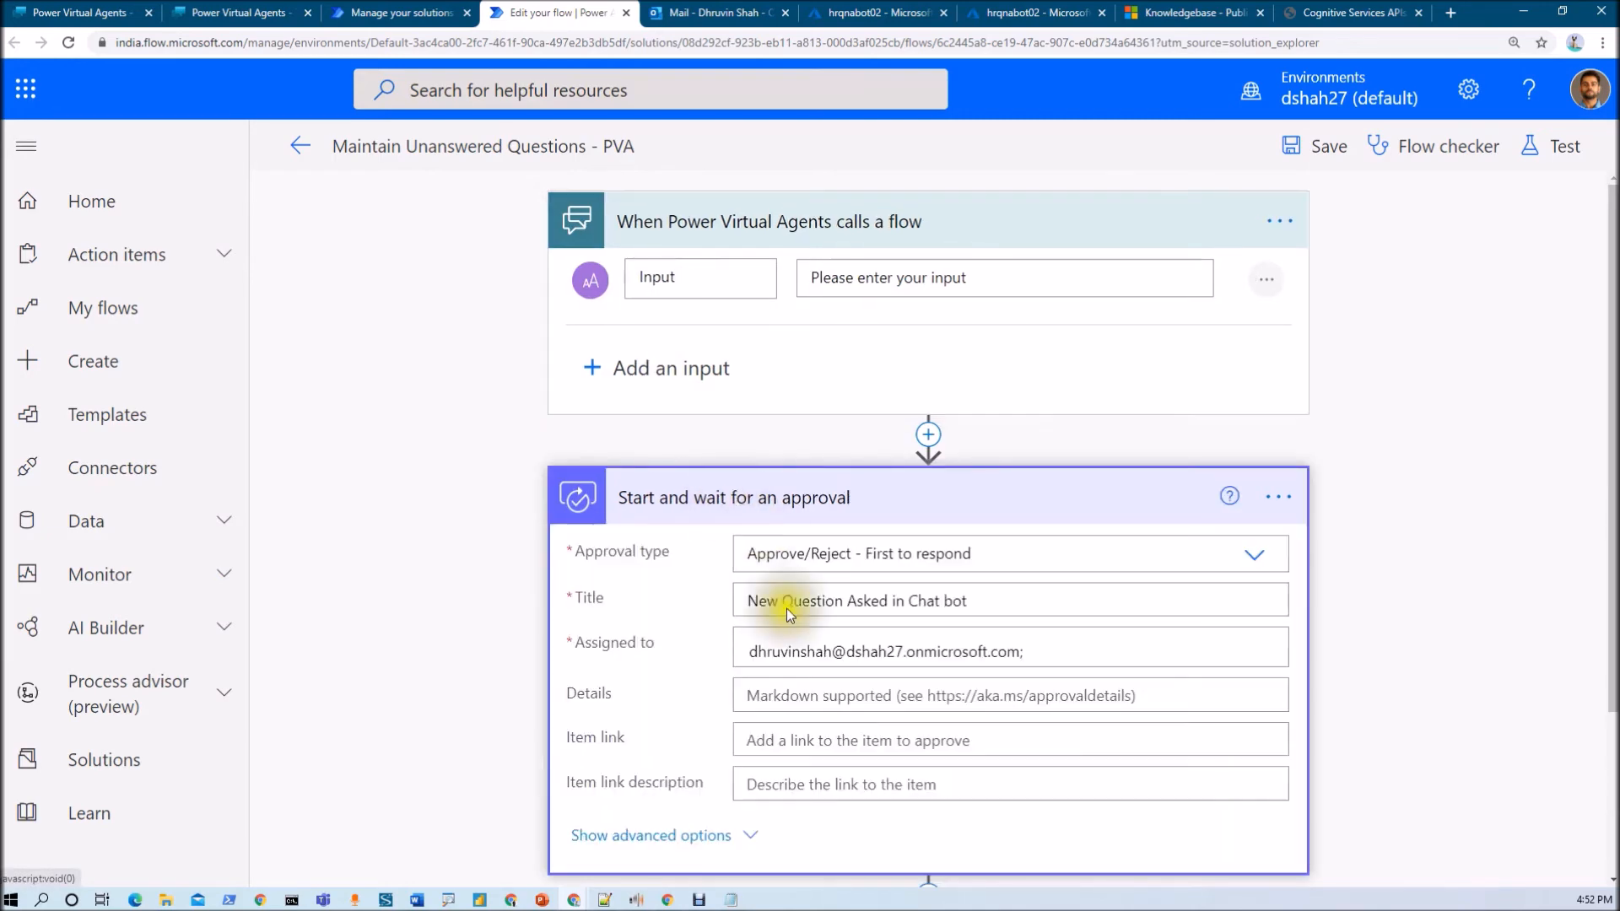
pyautogui.click(806, 695)
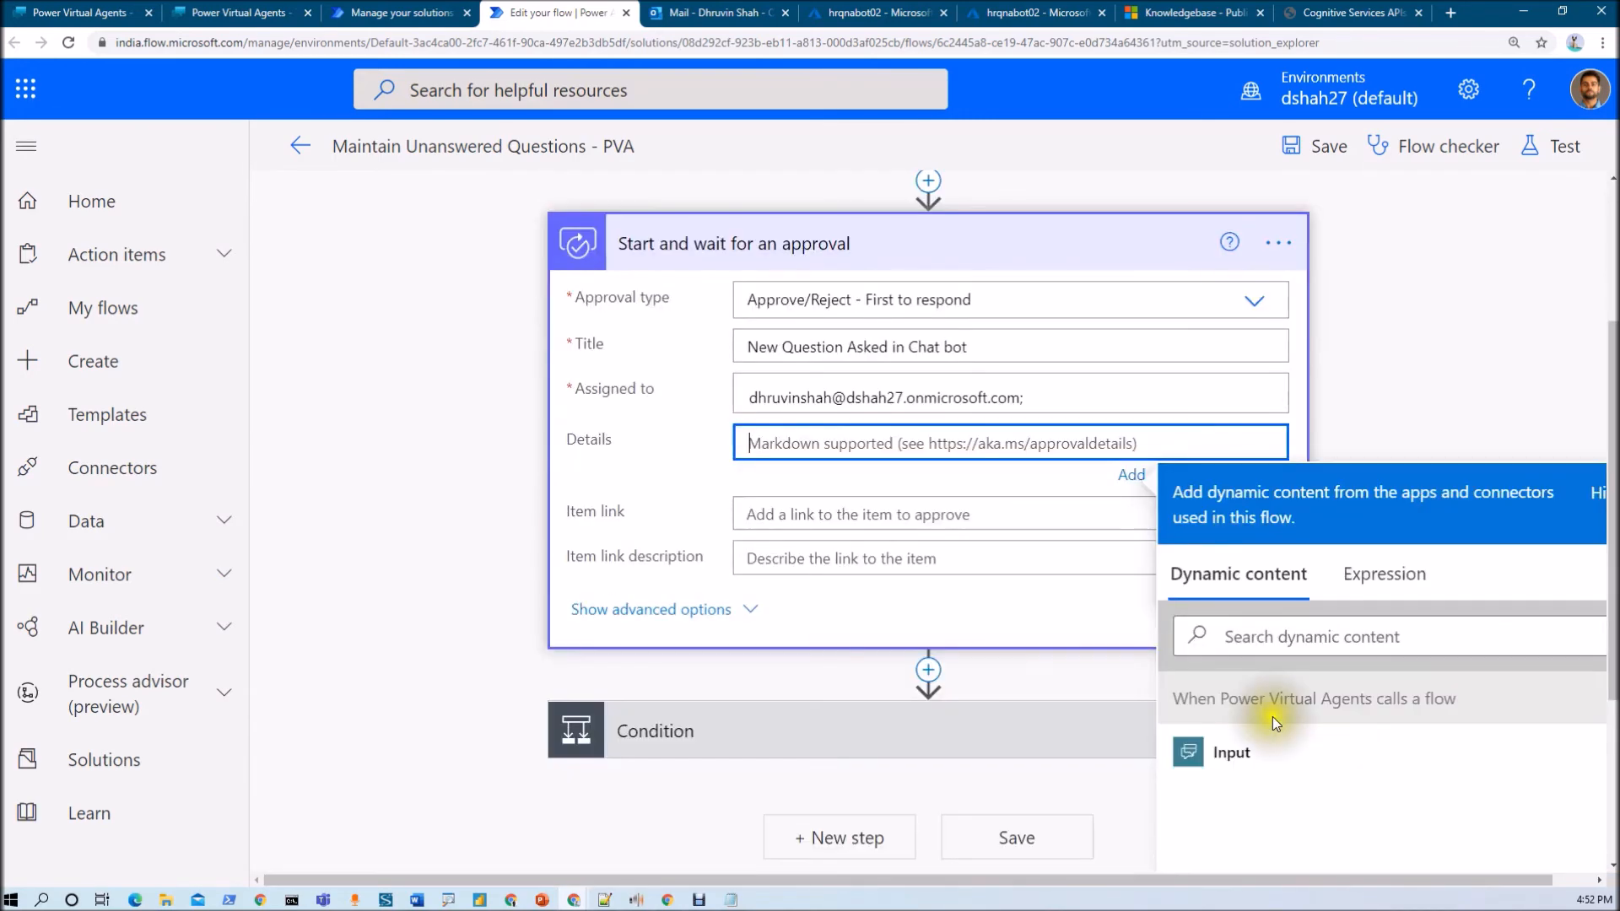
pyautogui.click(1215, 756)
# Insert the Power Virtual Agents trigger's Input between the empty quotes of the questions entry in the Update KnowledgeBase request body.
pyautogui.scroll(-3, 754, 650)
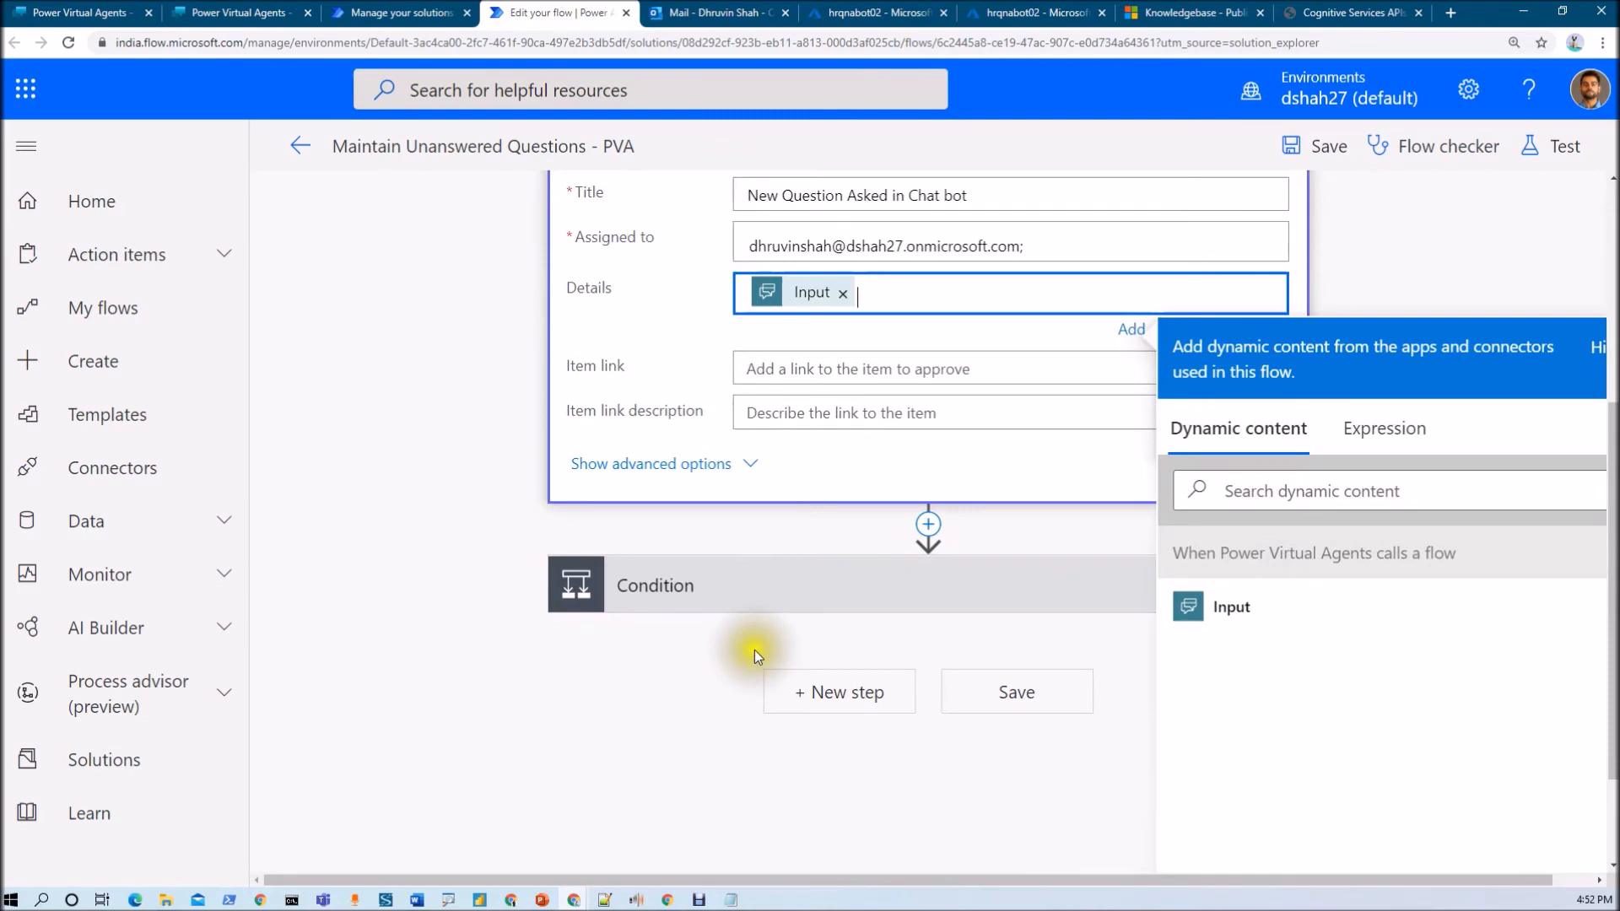
pyautogui.click(764, 558)
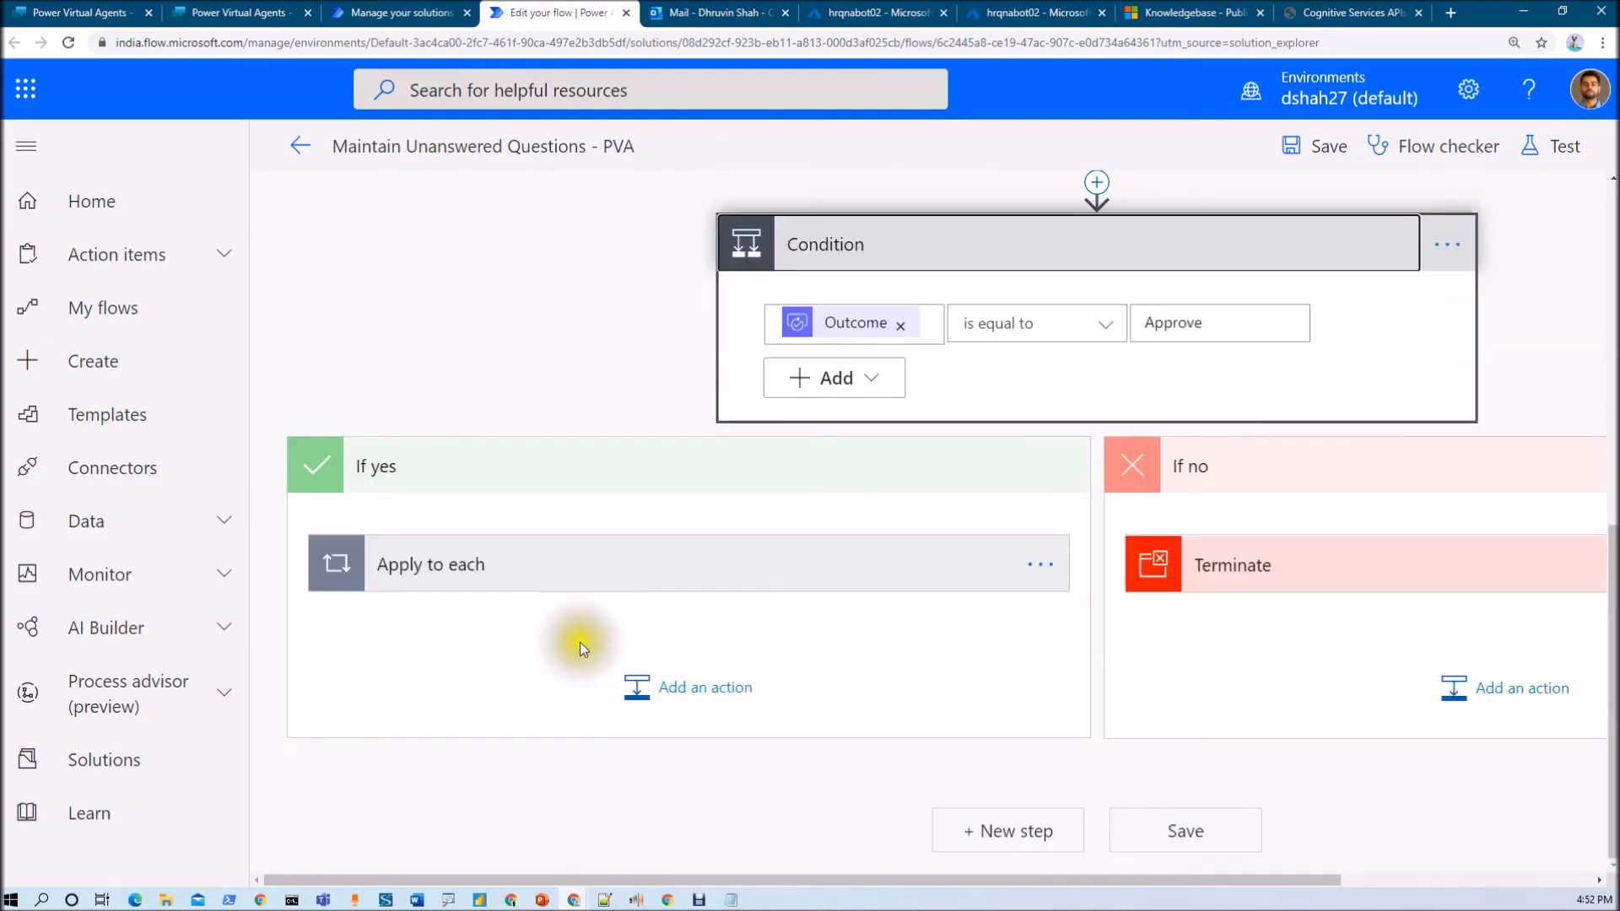
pyautogui.click(597, 565)
pyautogui.scroll(-3, 590, 523)
pyautogui.click(540, 391)
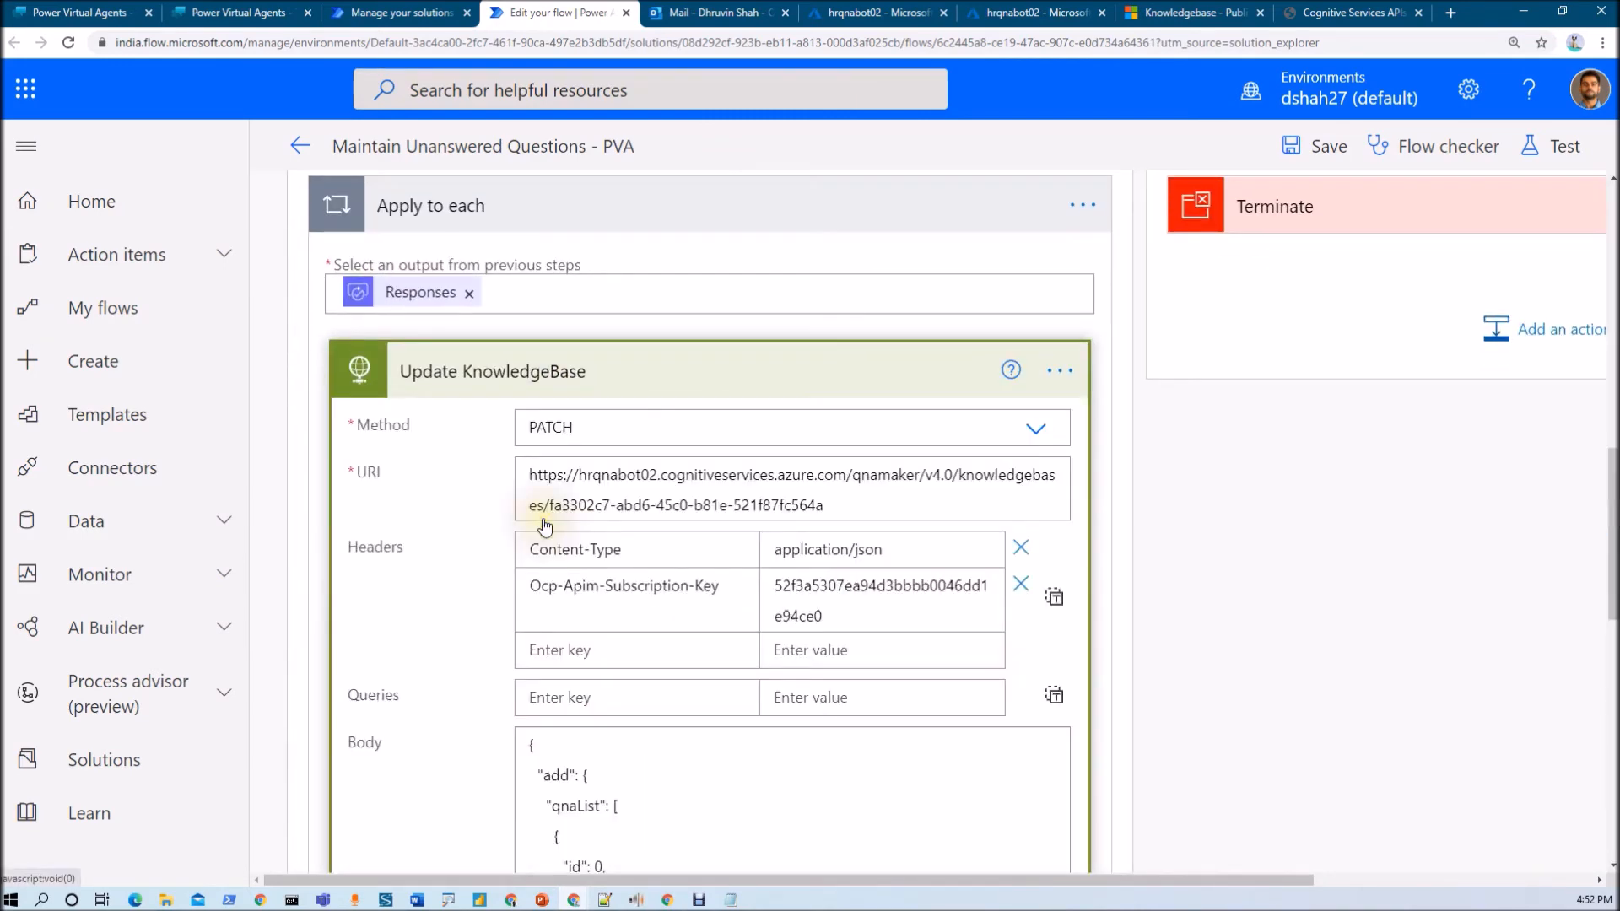
pyautogui.scroll(-3, 540, 523)
pyautogui.scroll(-3, 670, 631)
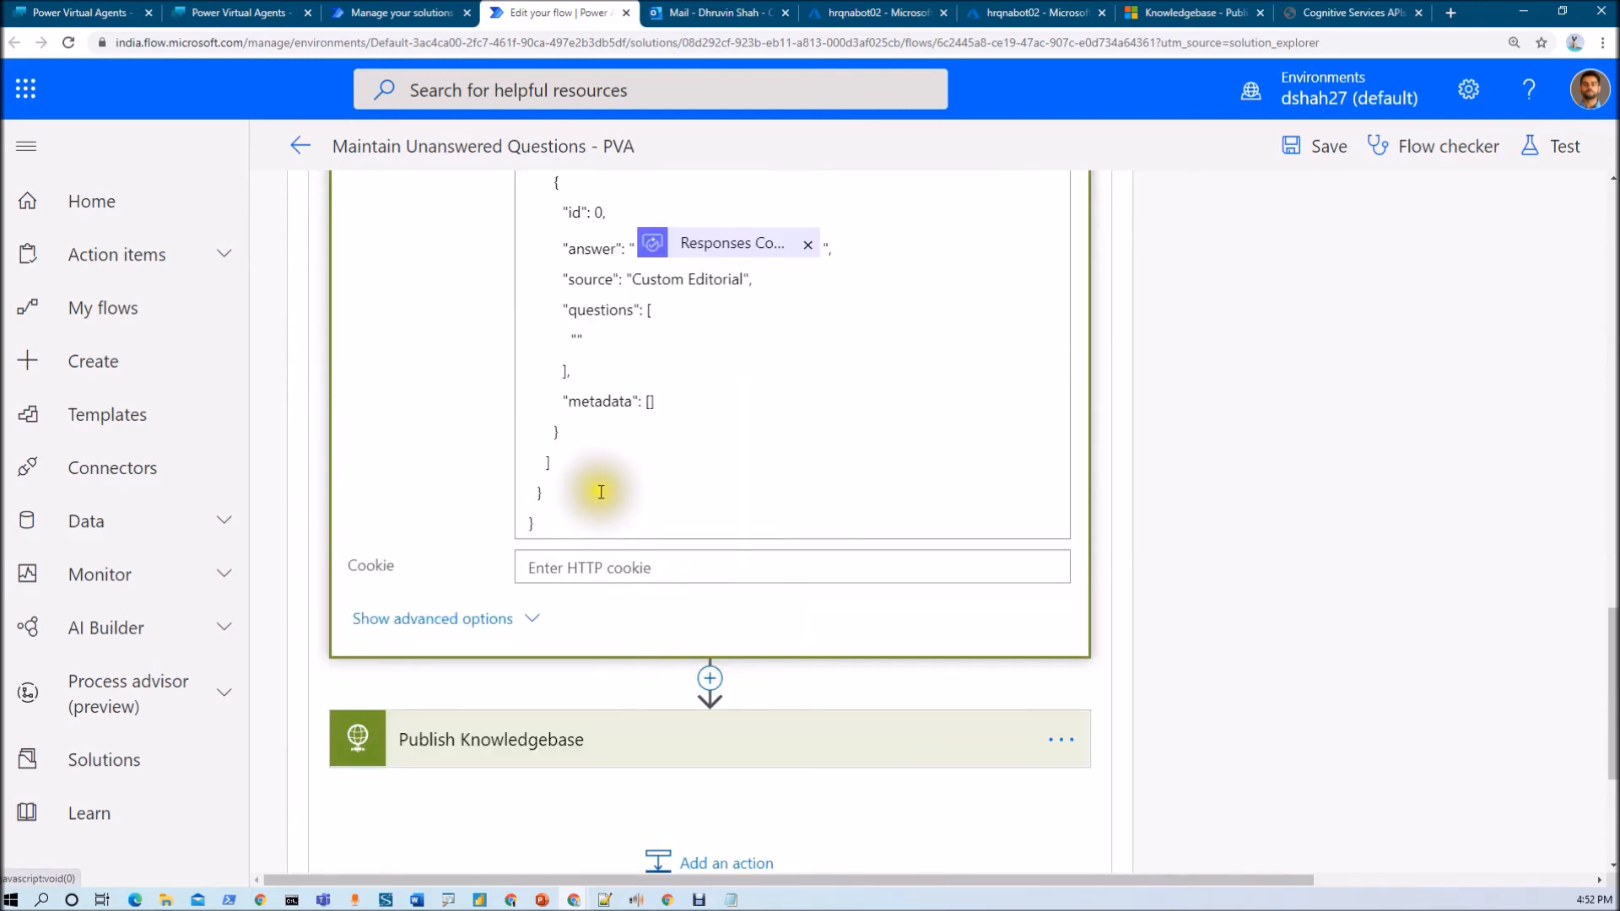
pyautogui.click(577, 340)
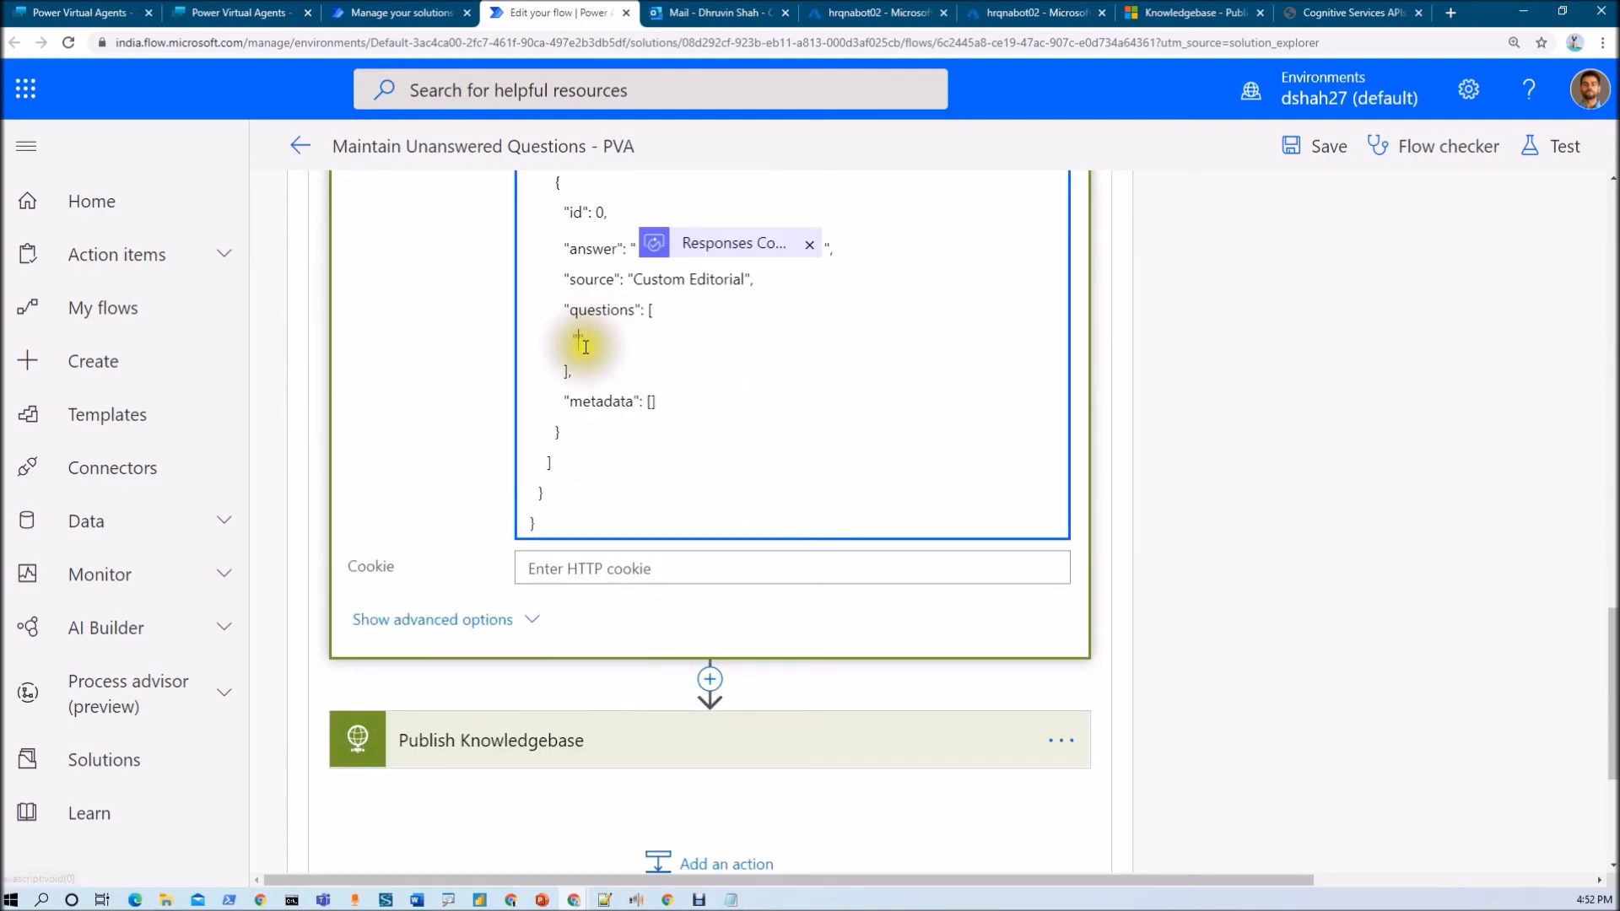
pyautogui.scroll(-3, 1264, 753)
pyautogui.scroll(-10, 1263, 753)
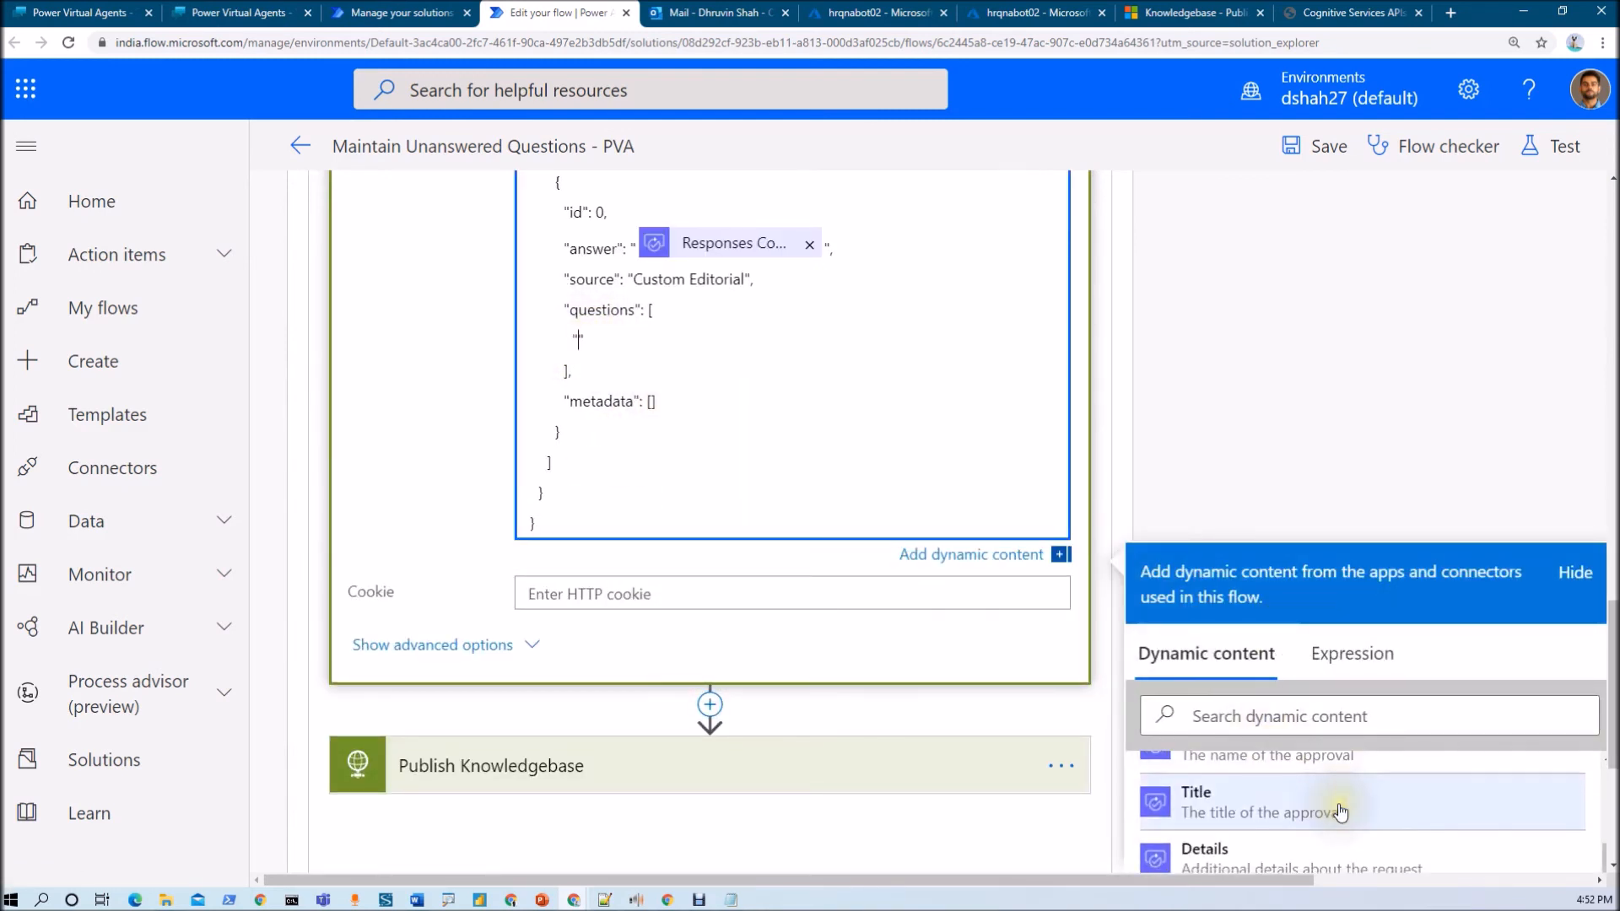
pyautogui.scroll(-1, 1601, 789)
pyautogui.scroll(-4, 1601, 788)
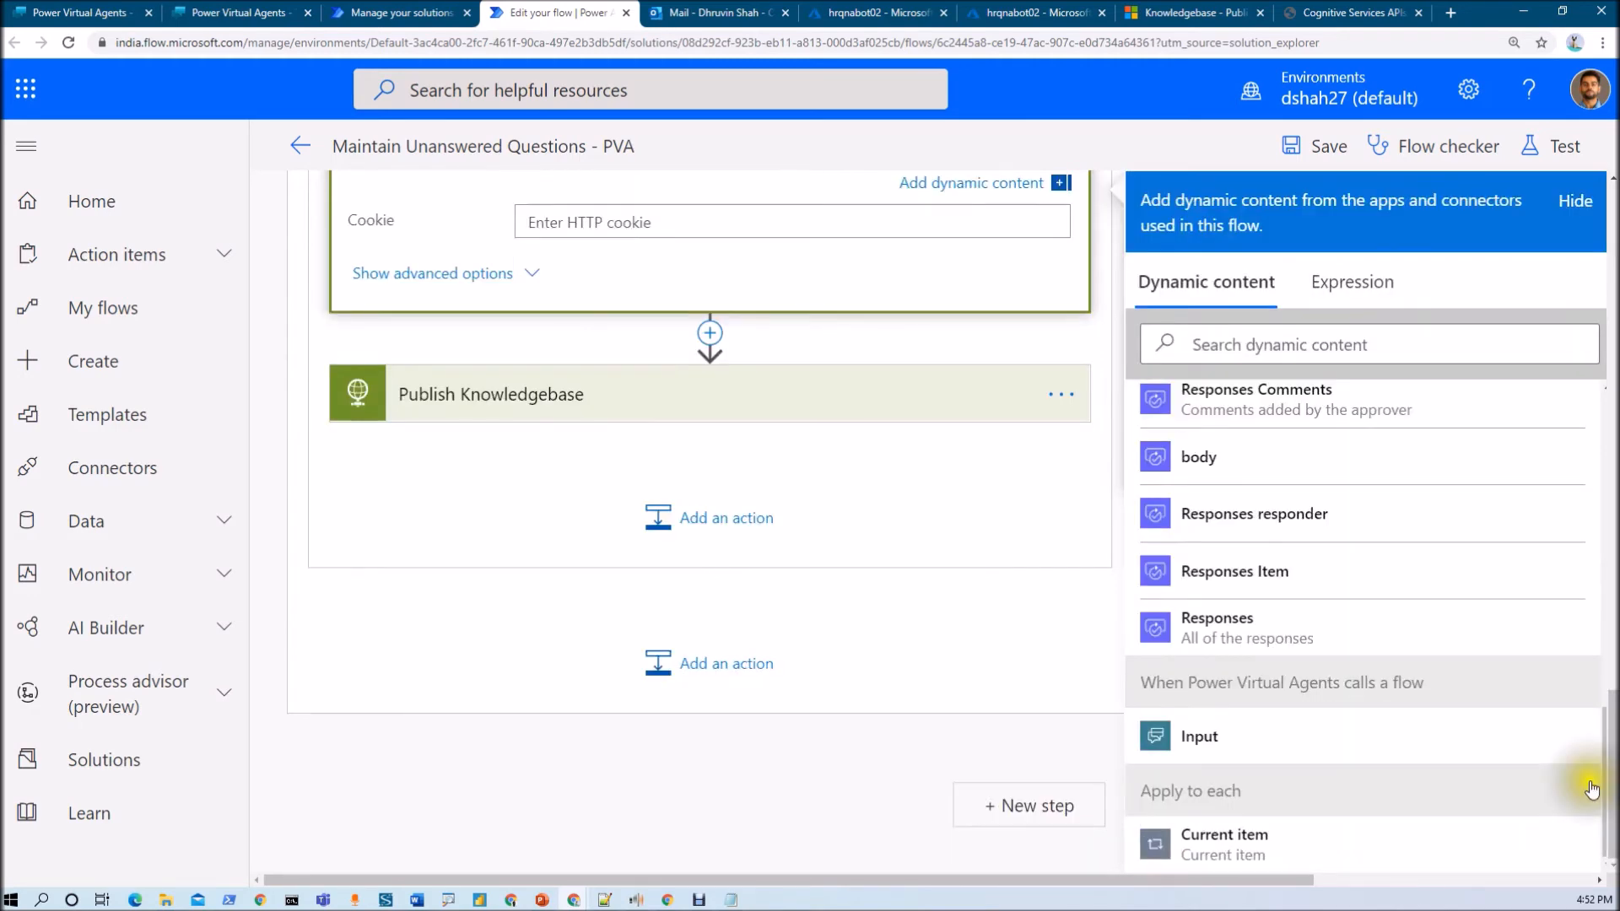
pyautogui.scroll(5, 768, 461)
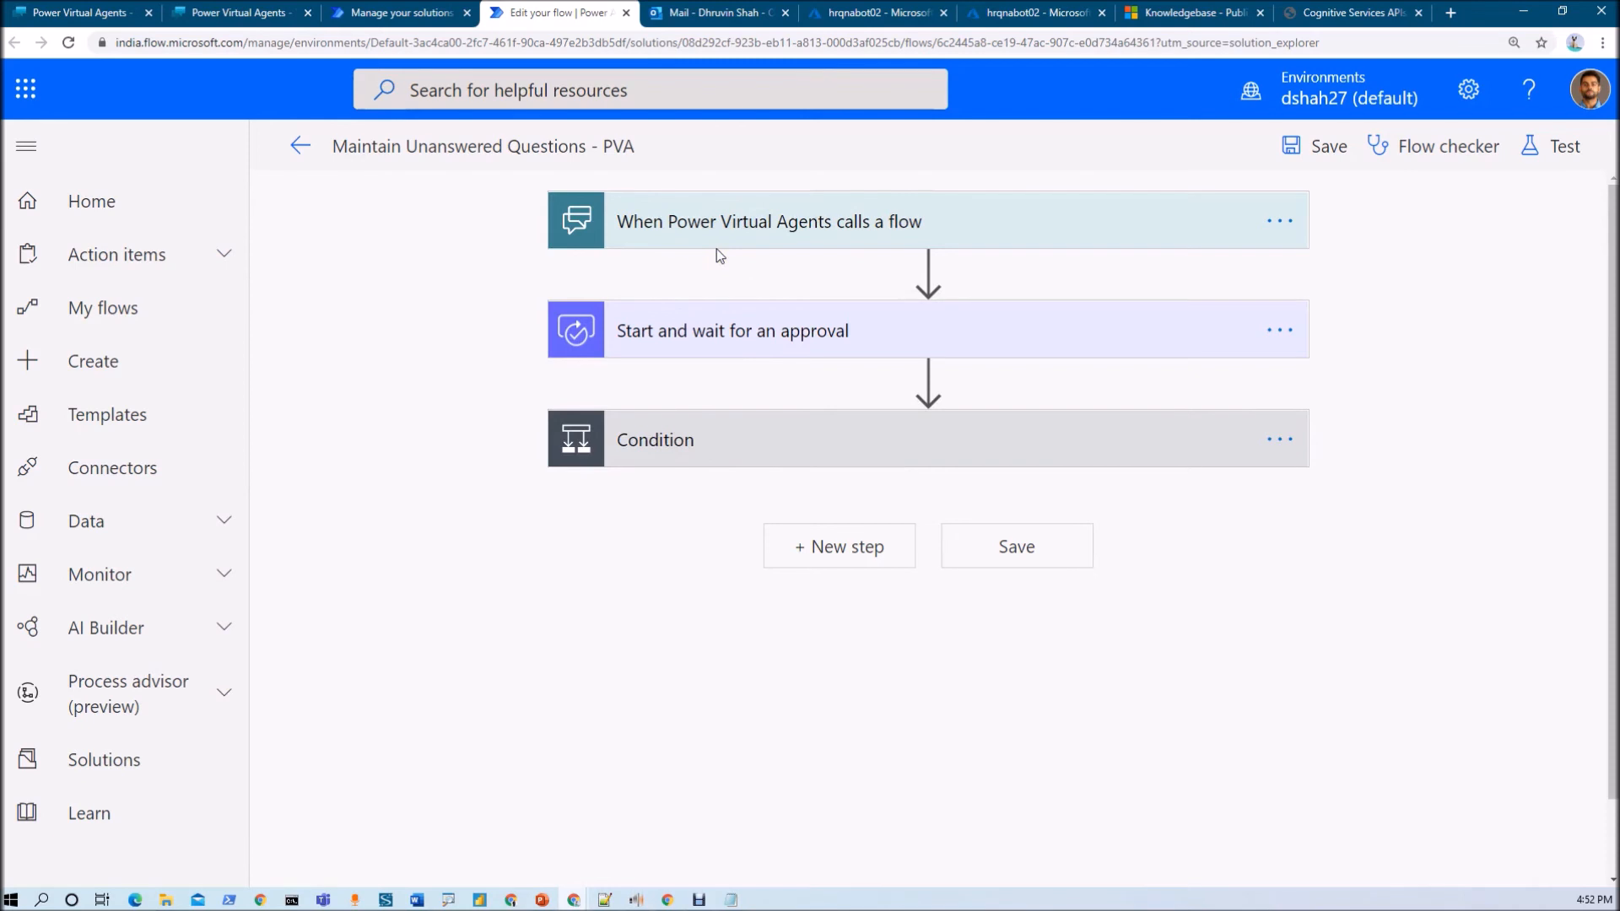
# Insert a Return value(s) to Power Virtual Agents action between the trigger and the approval action.
pyautogui.moveTo(928, 270)
pyautogui.moveTo(826, 378)
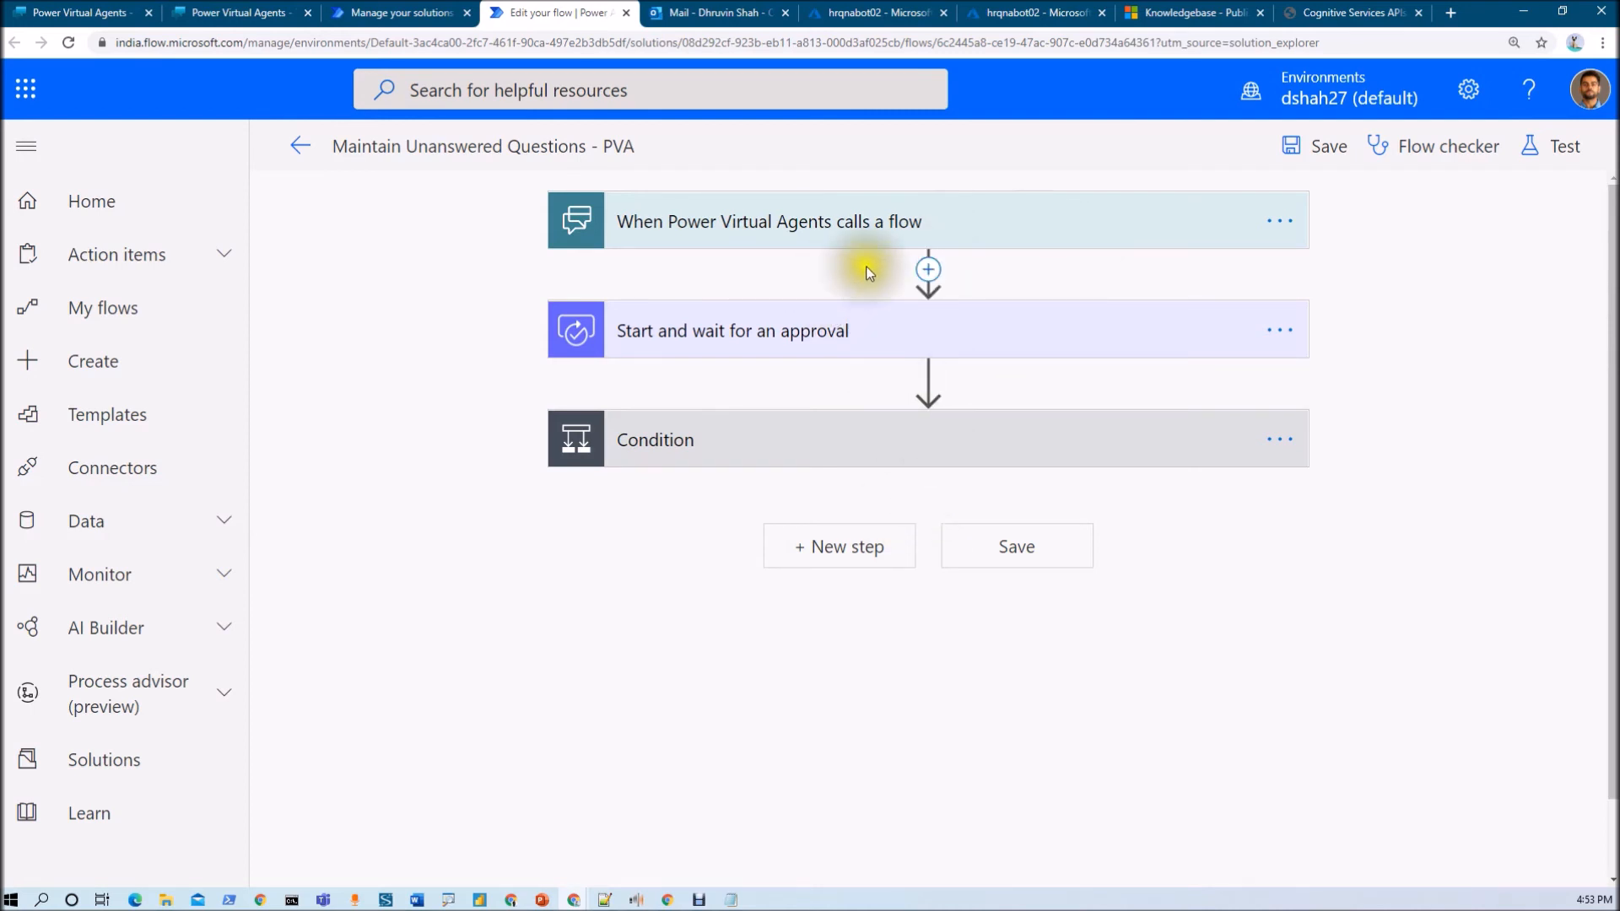
pyautogui.click(929, 271)
pyautogui.click(918, 310)
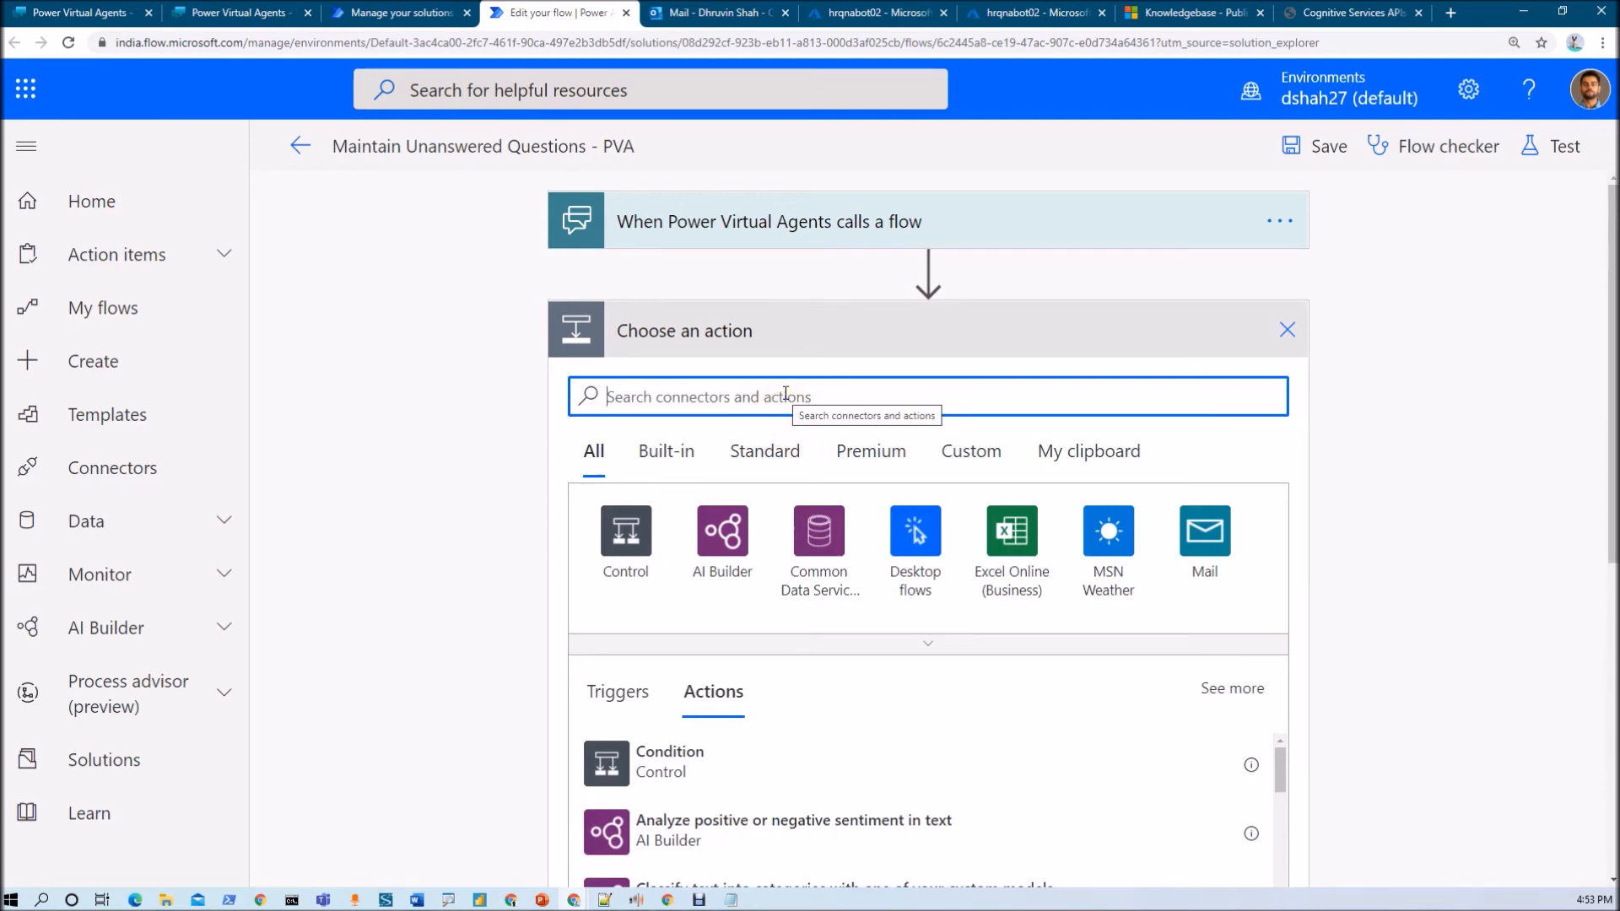
pyautogui.write('power')
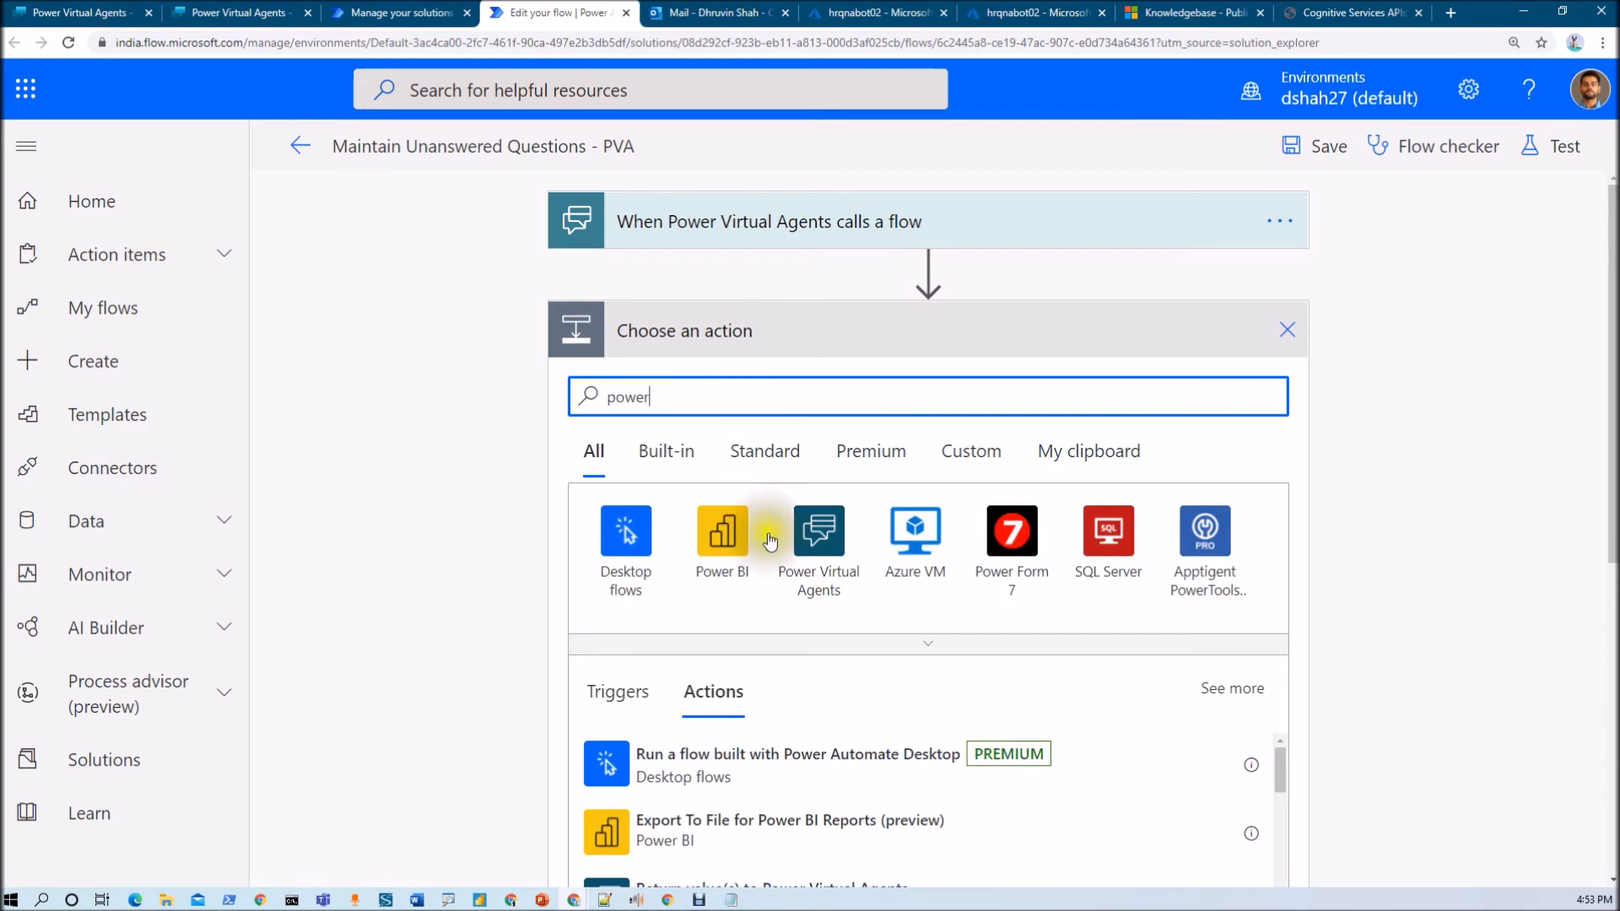
pyautogui.click(817, 532)
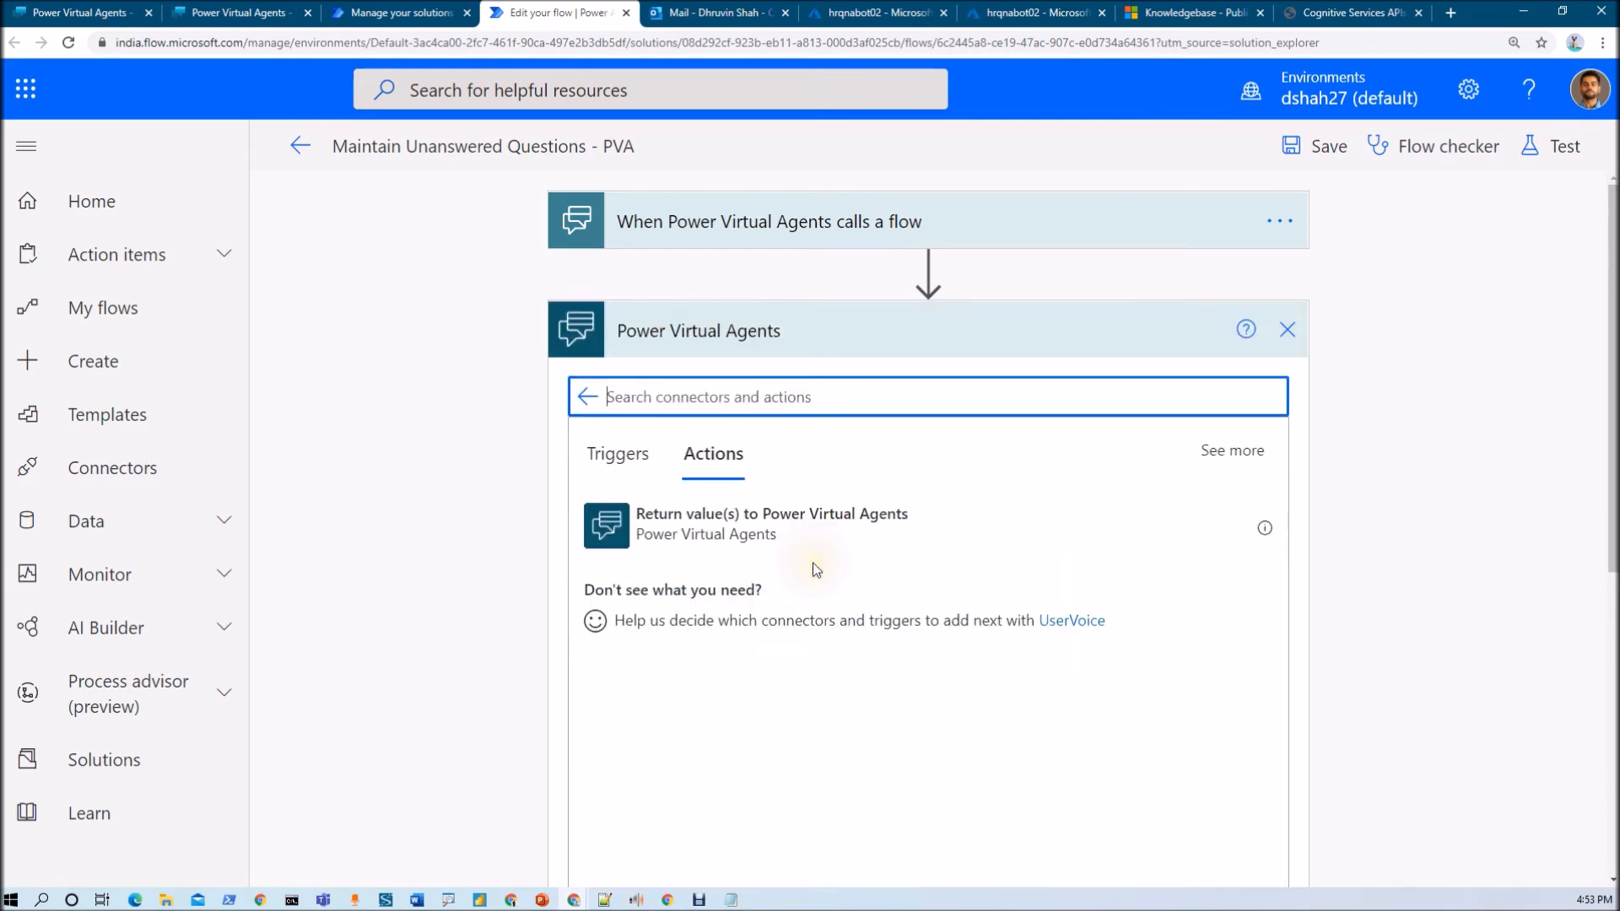
pyautogui.click(791, 541)
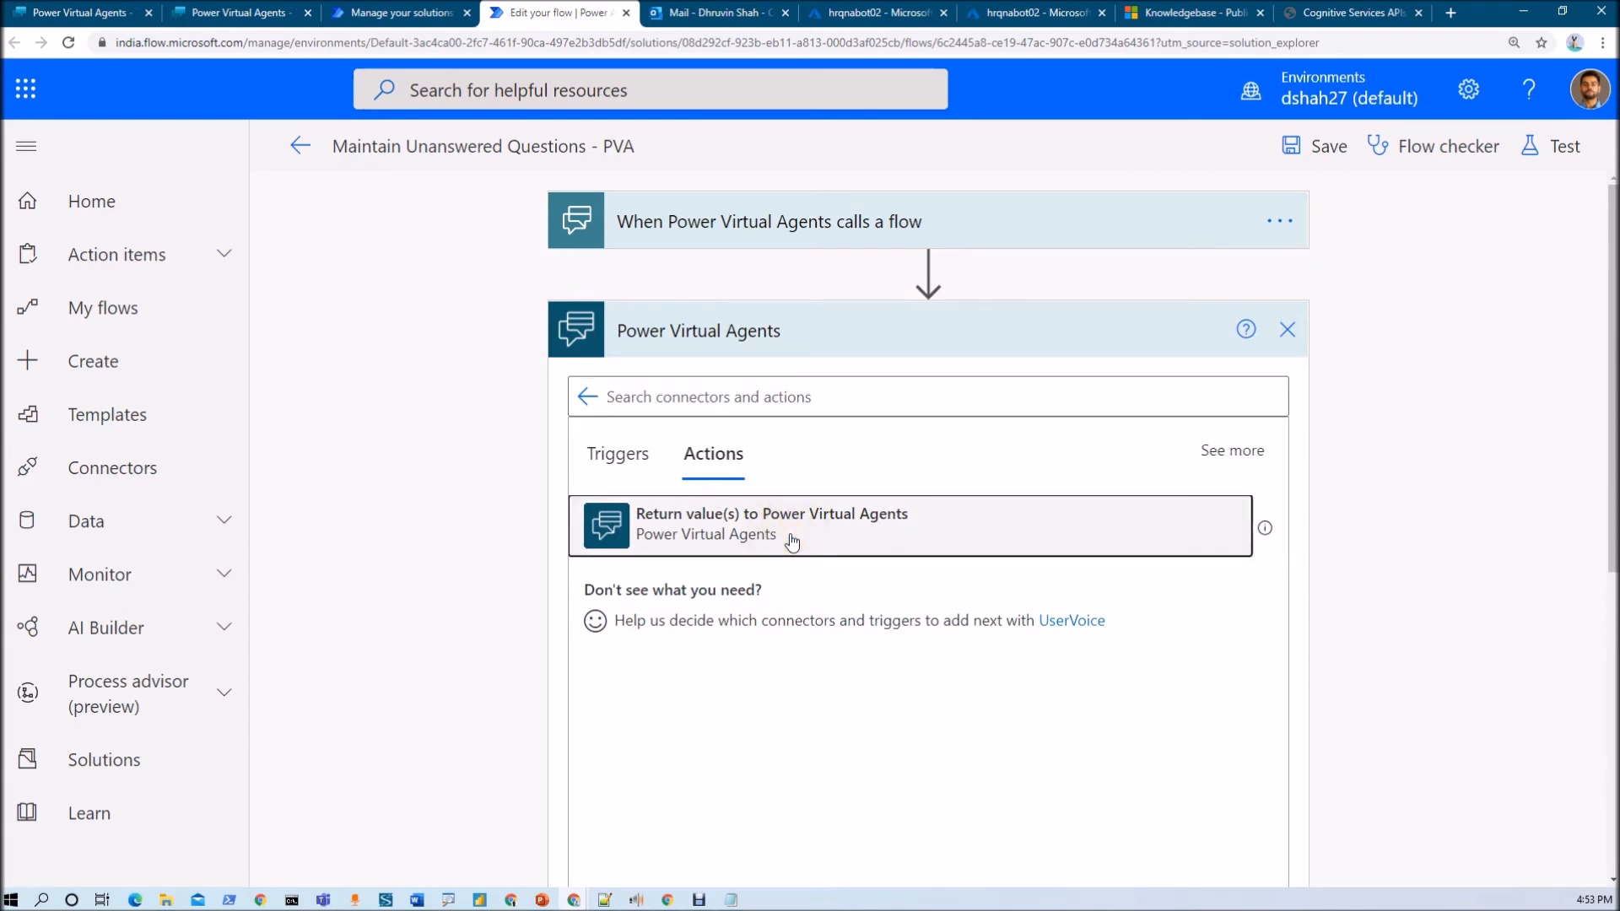
# Add a text output Response returning "Thanks for the approval. We will add your question soon in KB." and save the flow.
pyautogui.click(668, 426)
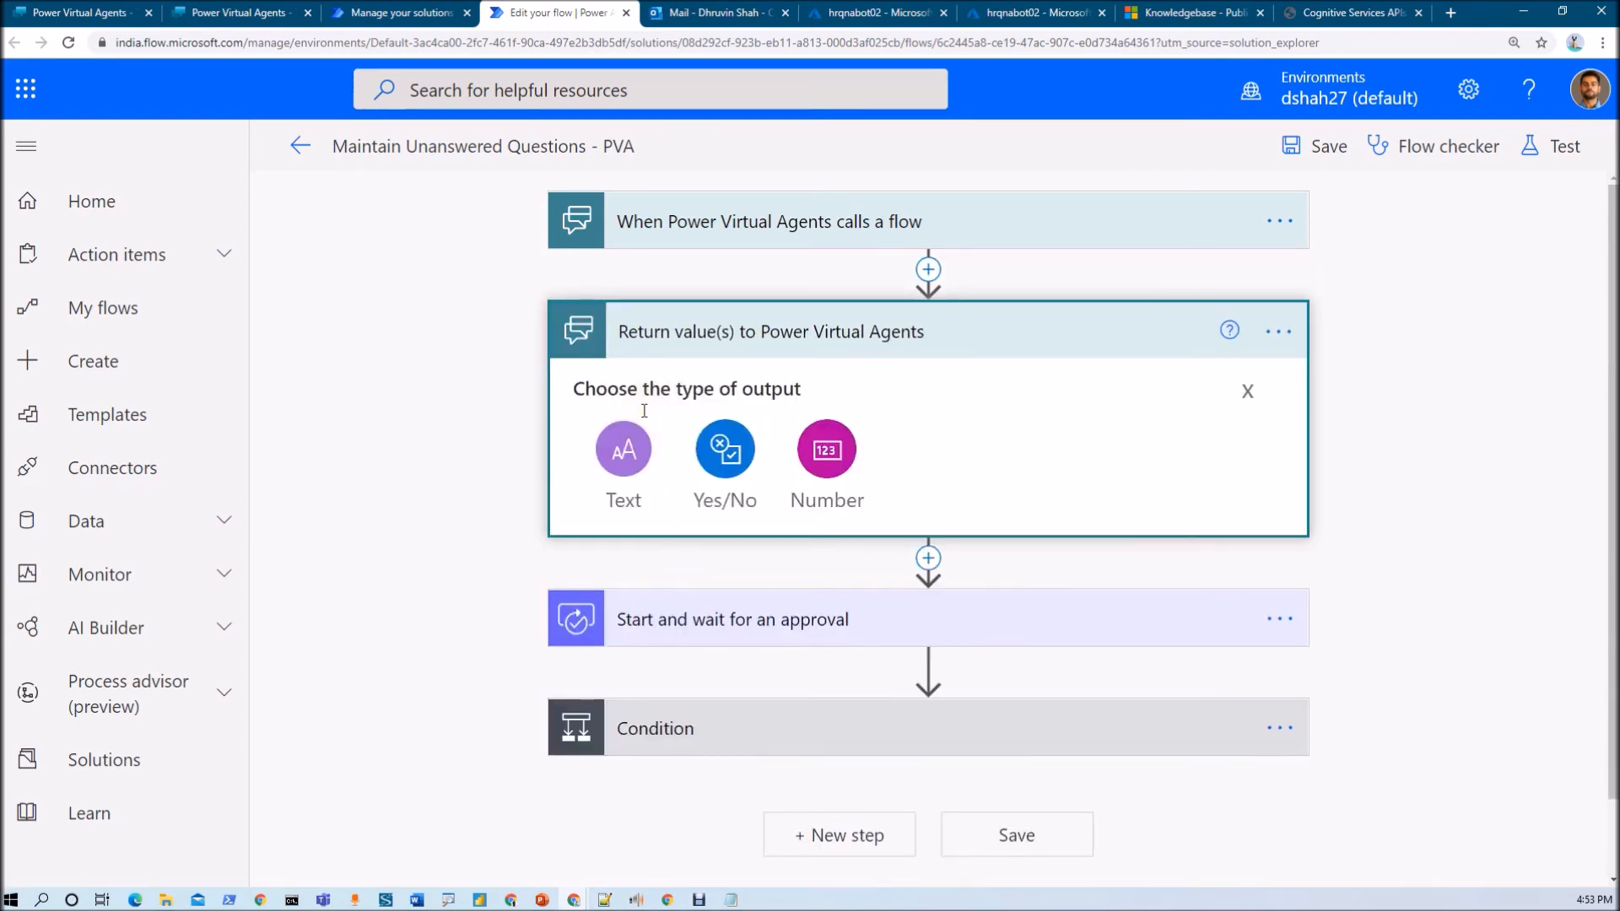
pyautogui.click(621, 451)
pyautogui.click(671, 386)
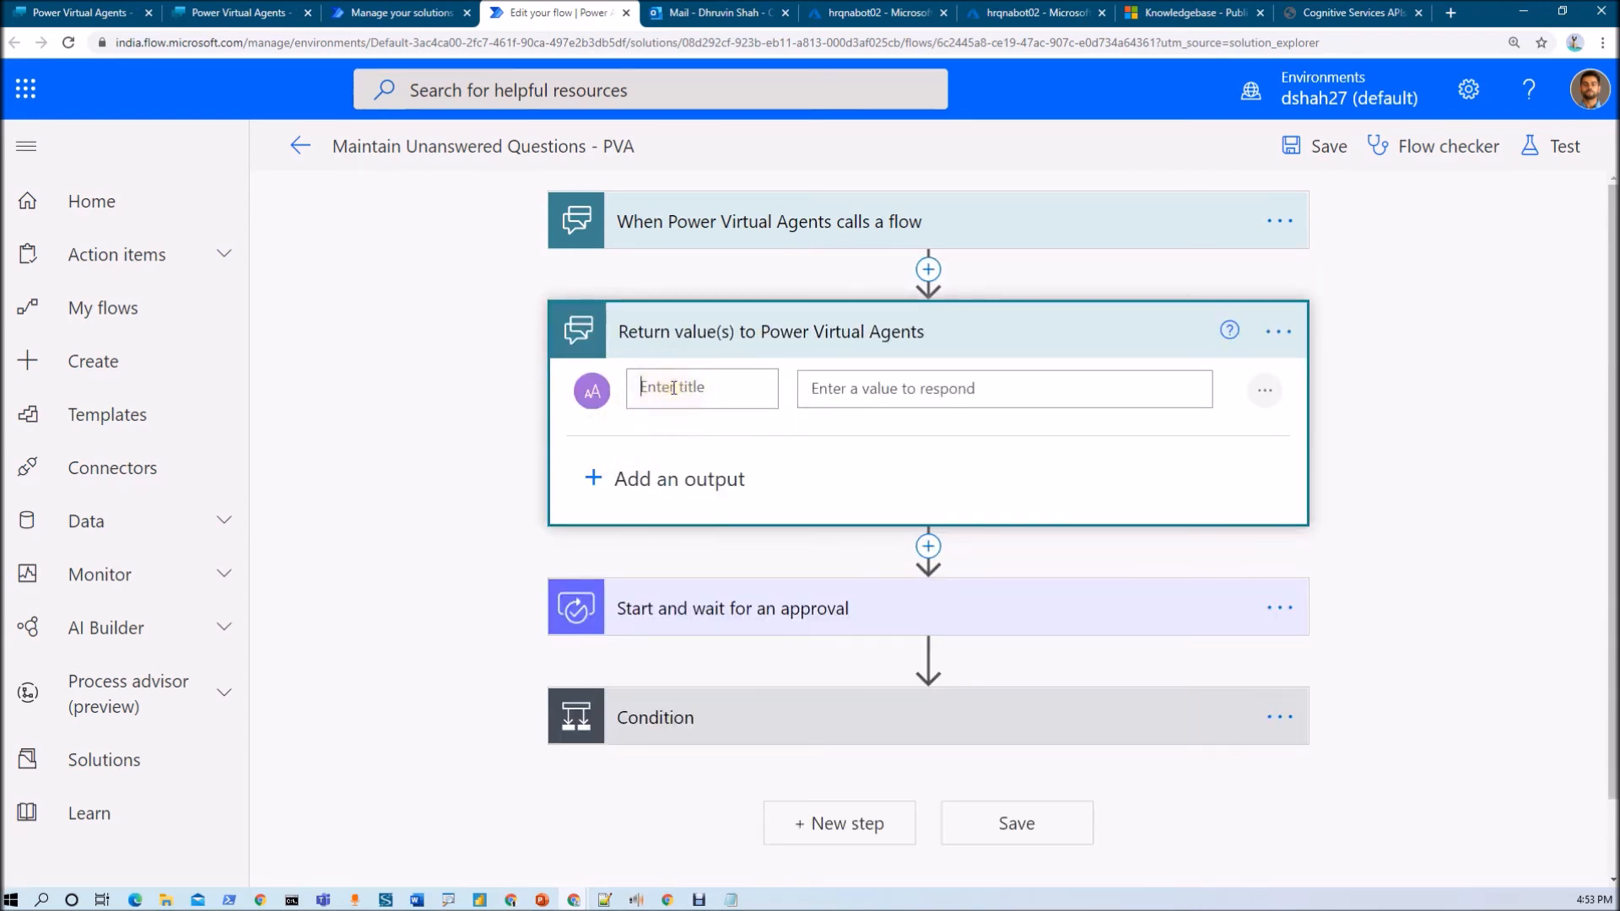
pyautogui.write('Response')
pyautogui.click(947, 388)
pyautogui.write('Thanks for the approval.')
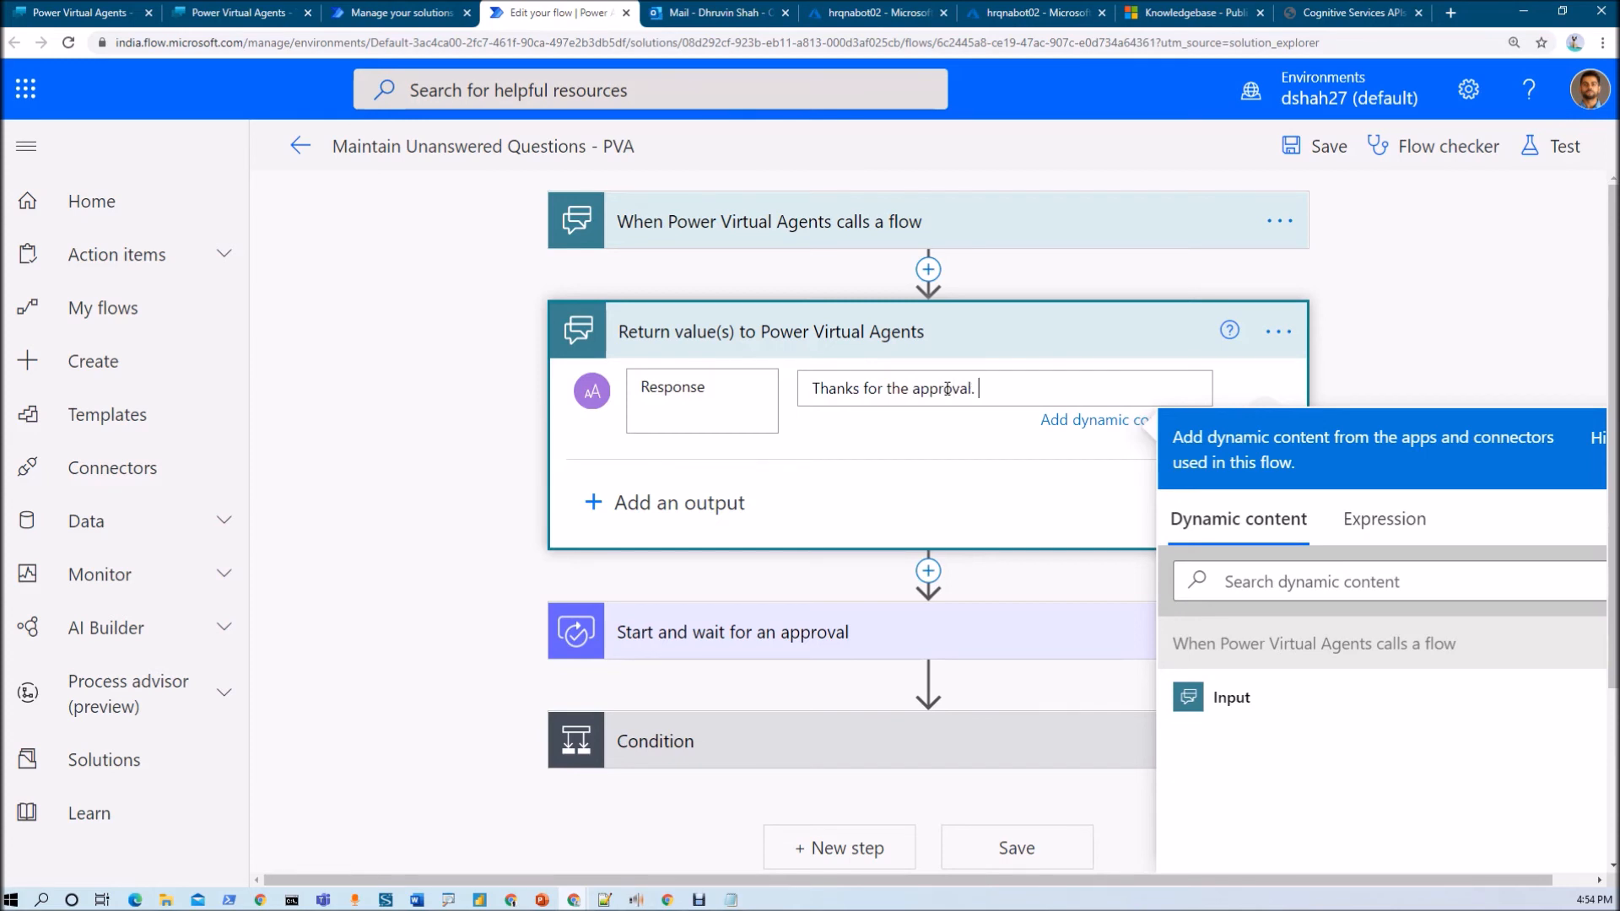
pyautogui.write('We will add your question soon in KB.')
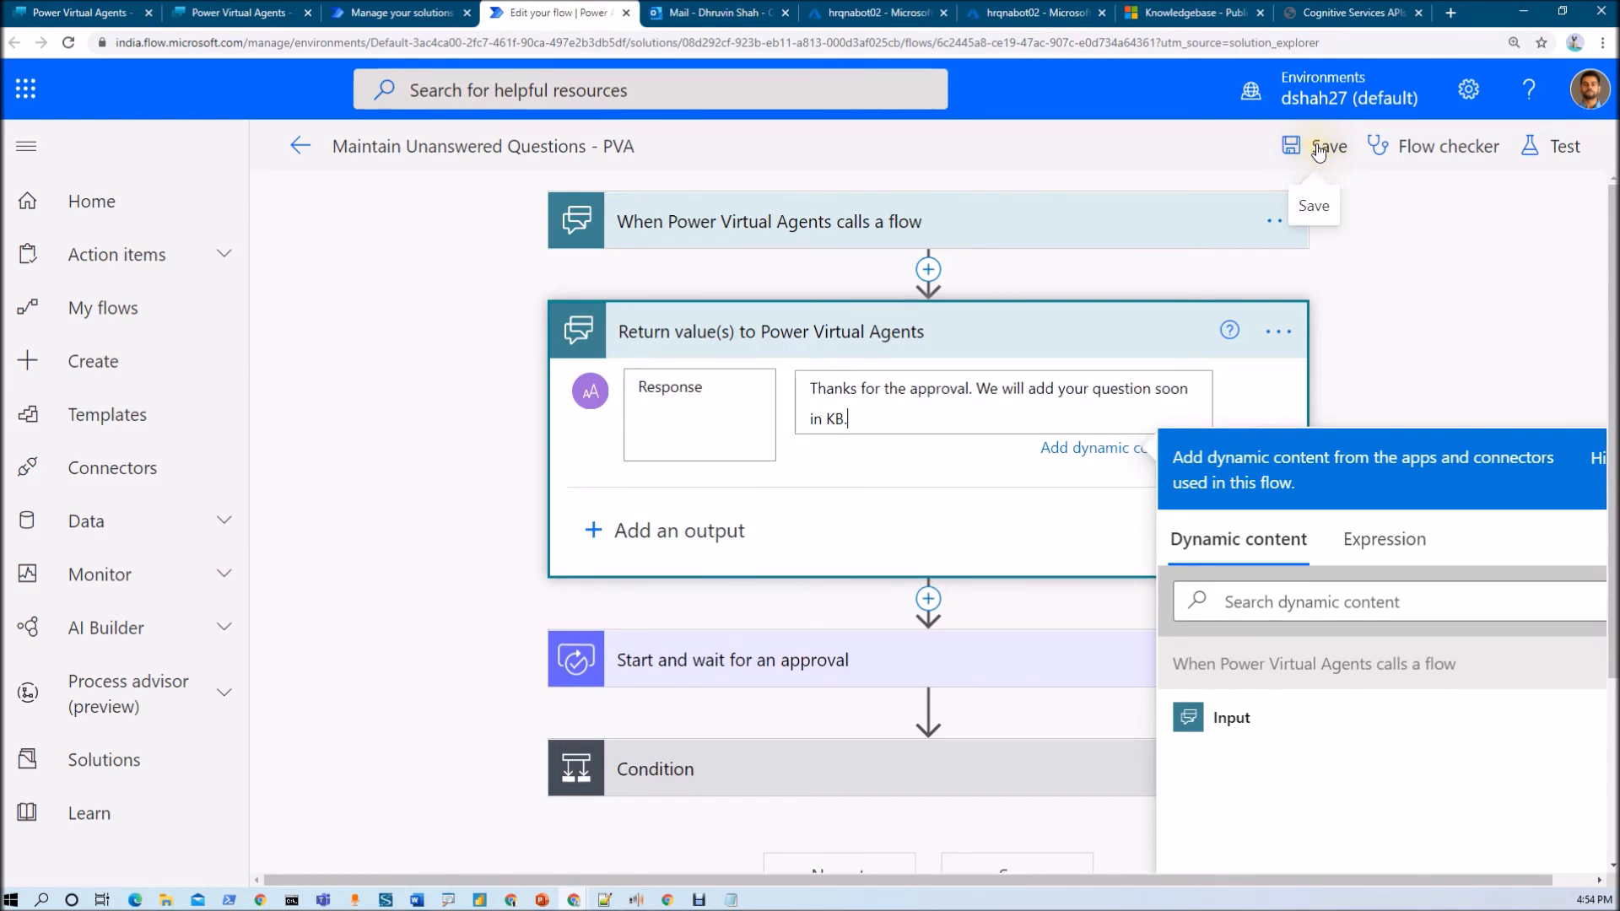
pyautogui.click(1319, 148)
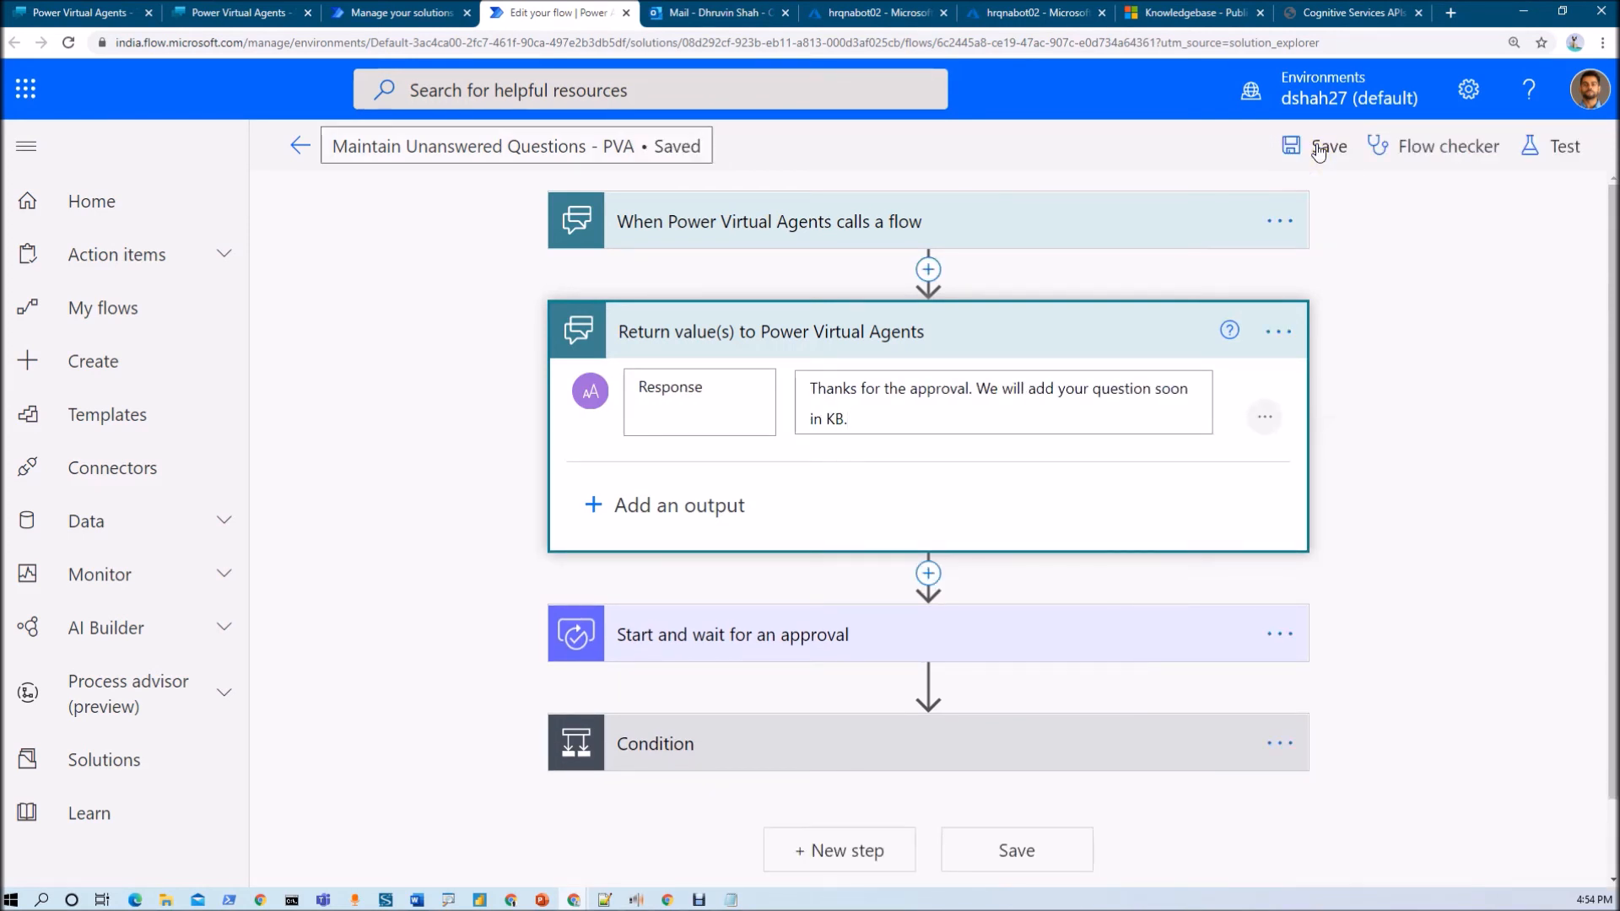
# Switch to the Fallback topic in Power Virtual Agents and call the Maintain Unanswered Questions - PVA flow under the Yes condition.
pyautogui.click(243, 12)
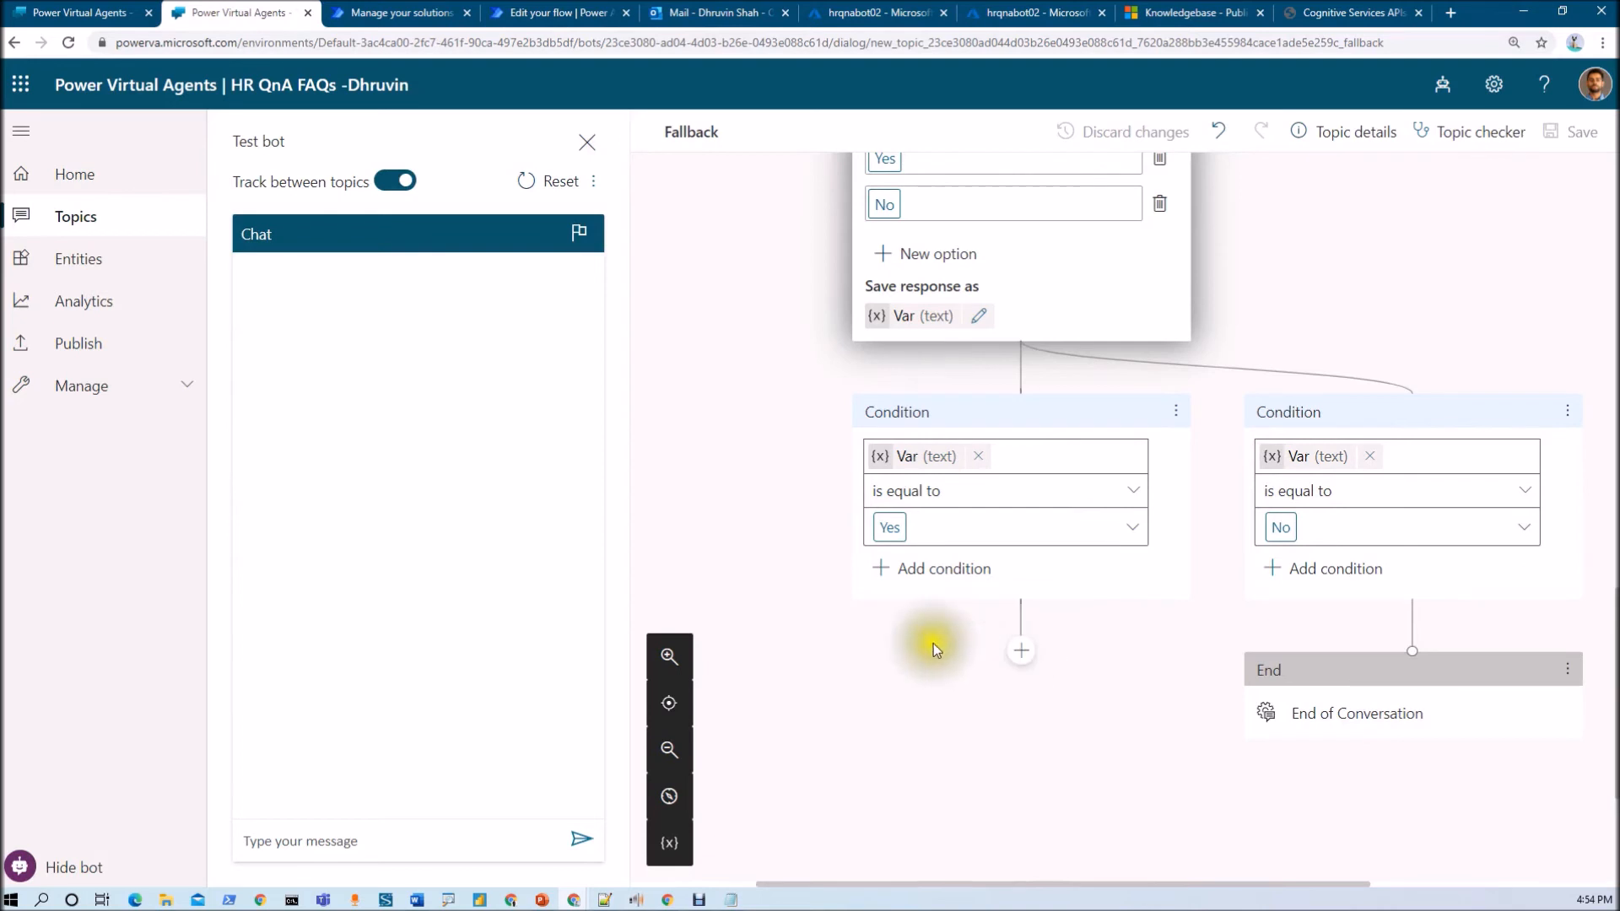
pyautogui.click(1021, 653)
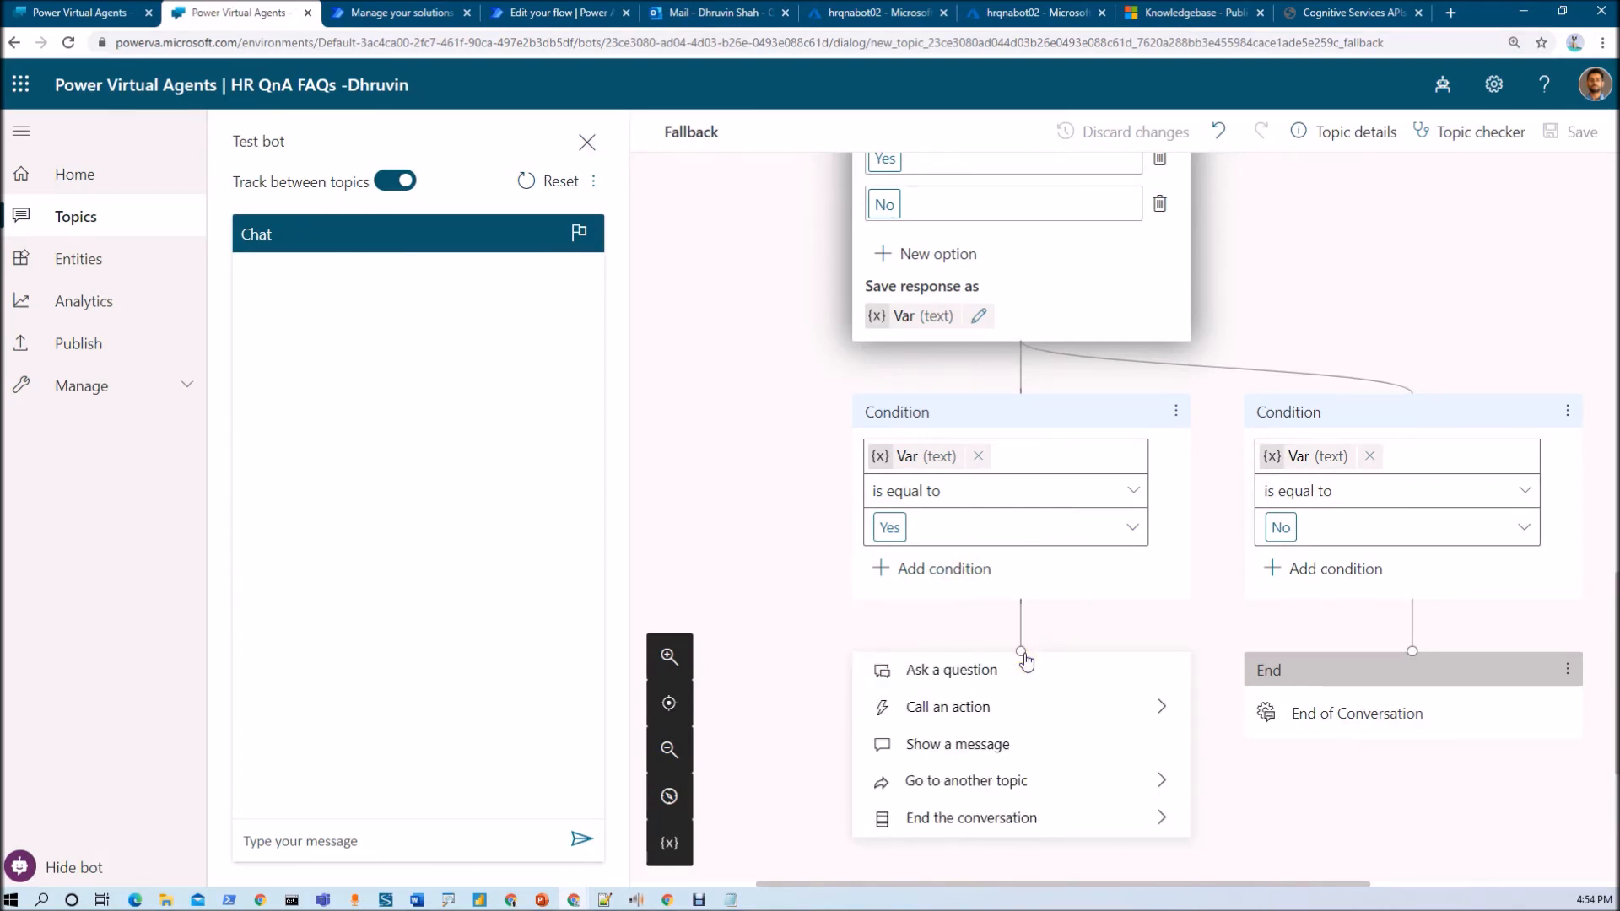
pyautogui.click(1054, 714)
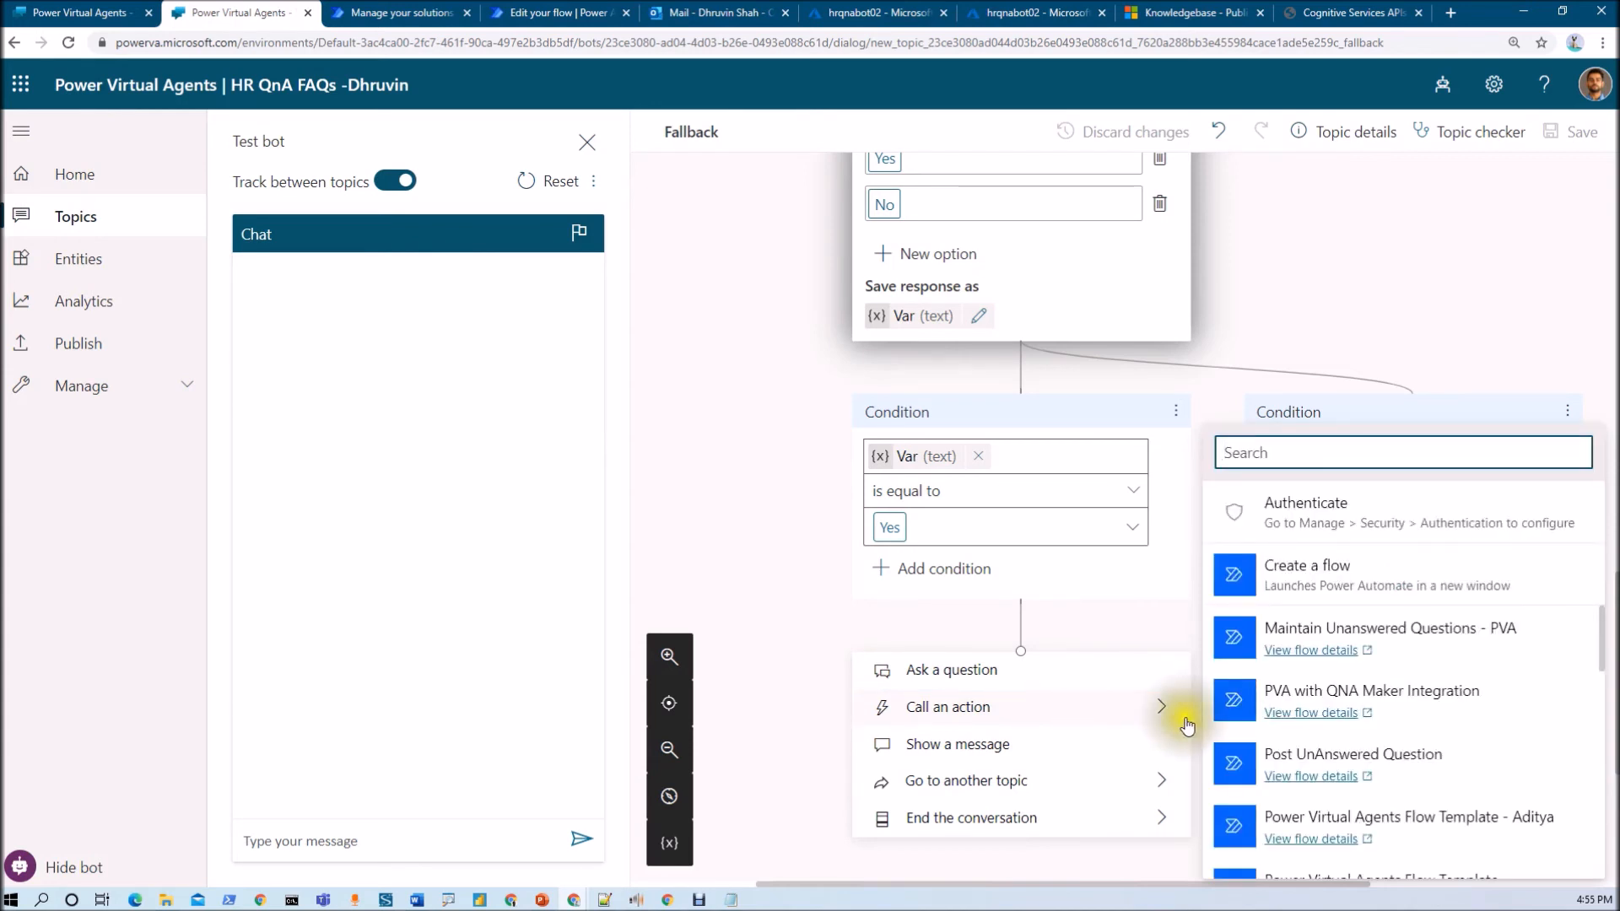
pyautogui.click(1404, 639)
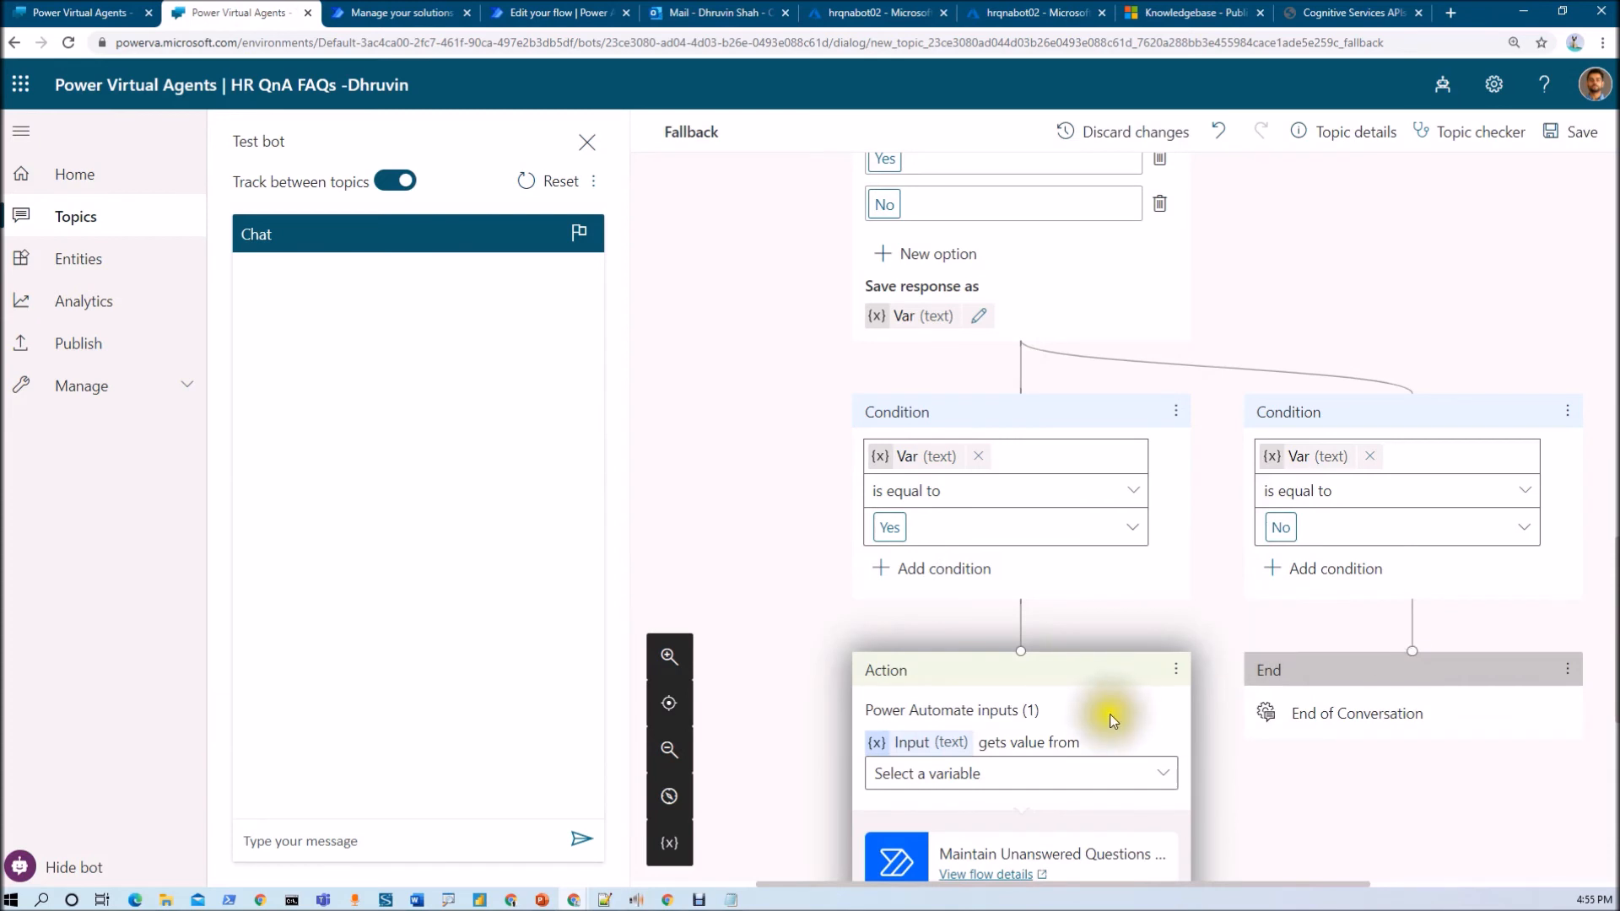
# Set the flow action's Input to get its value from bot.UnrecognizedTriggerPhrase.
pyautogui.scroll(-1, 1097, 708)
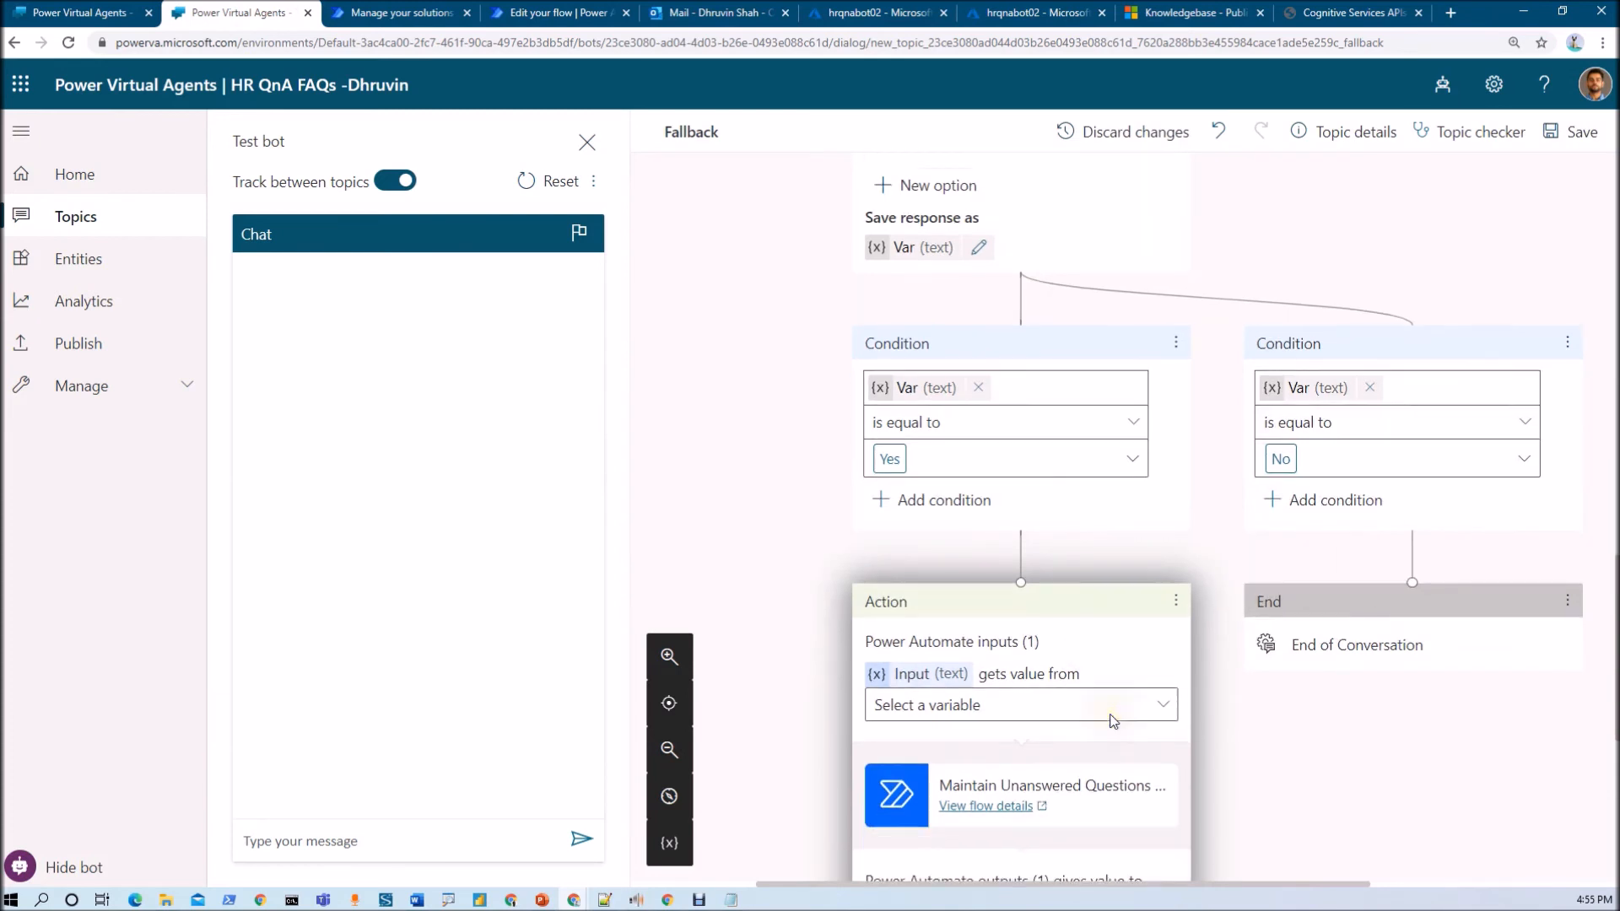
pyautogui.click(1000, 694)
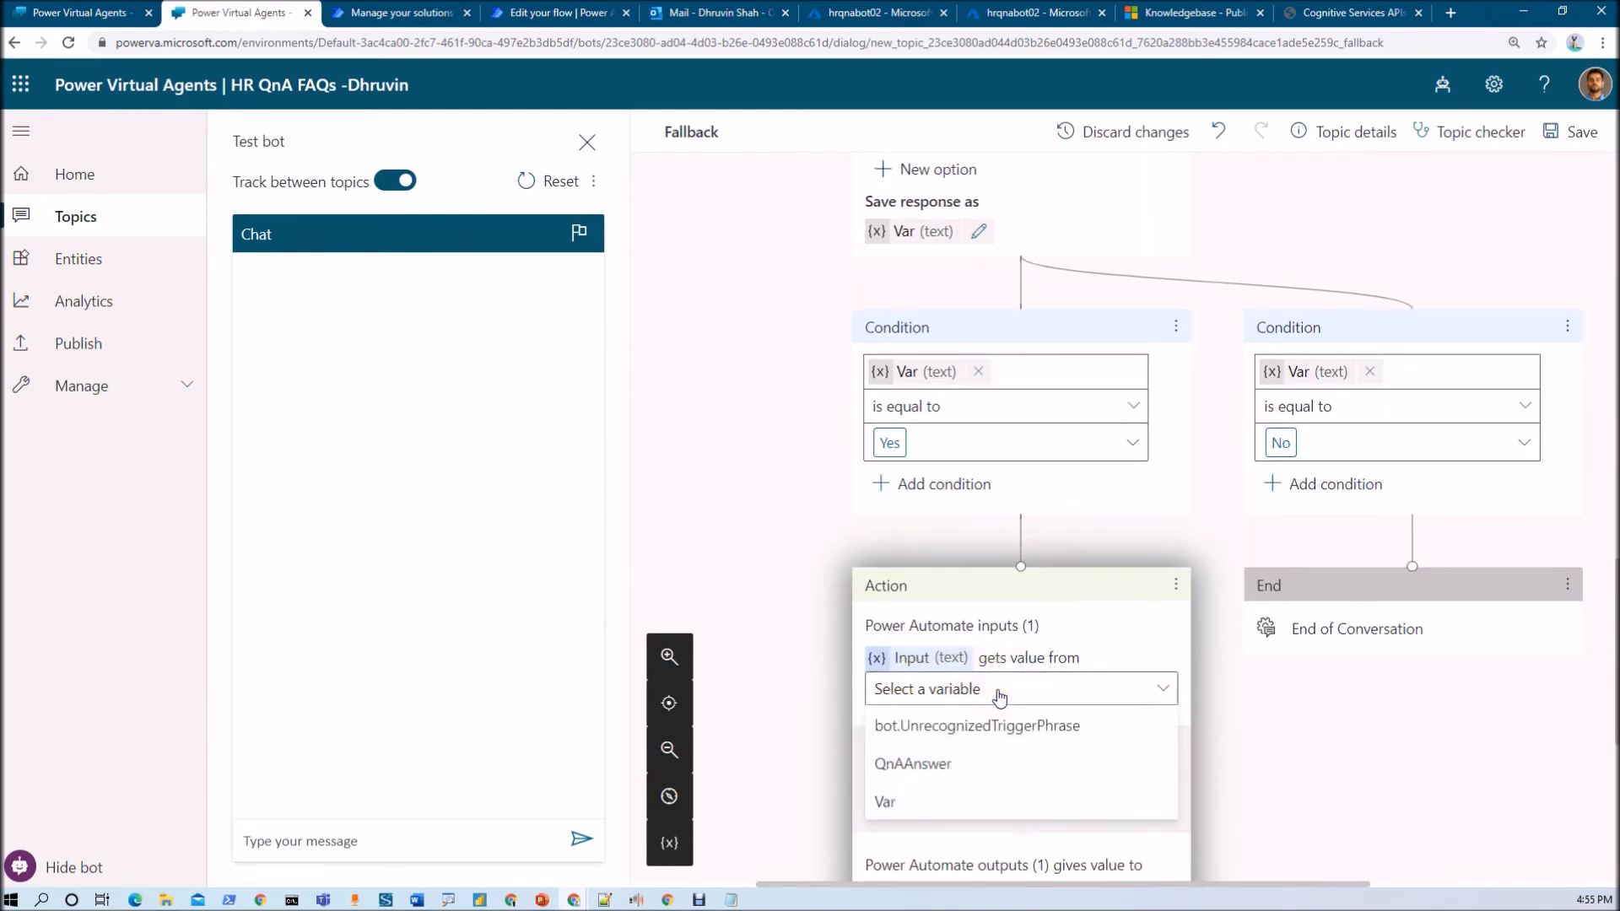
pyautogui.click(959, 736)
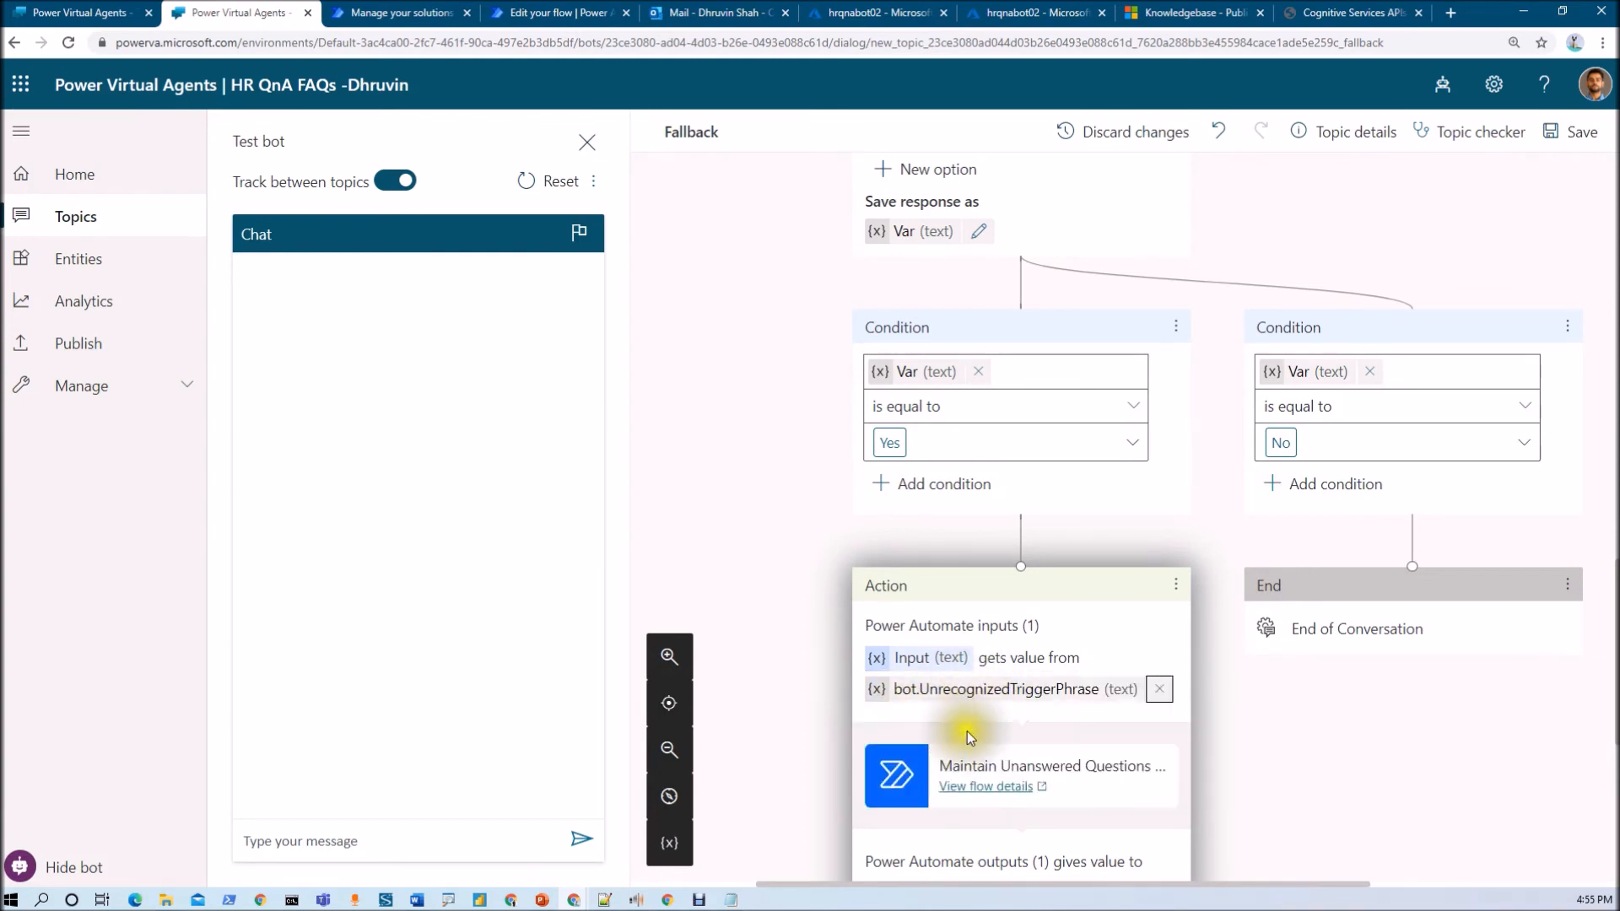
pyautogui.scroll(-2, 965, 734)
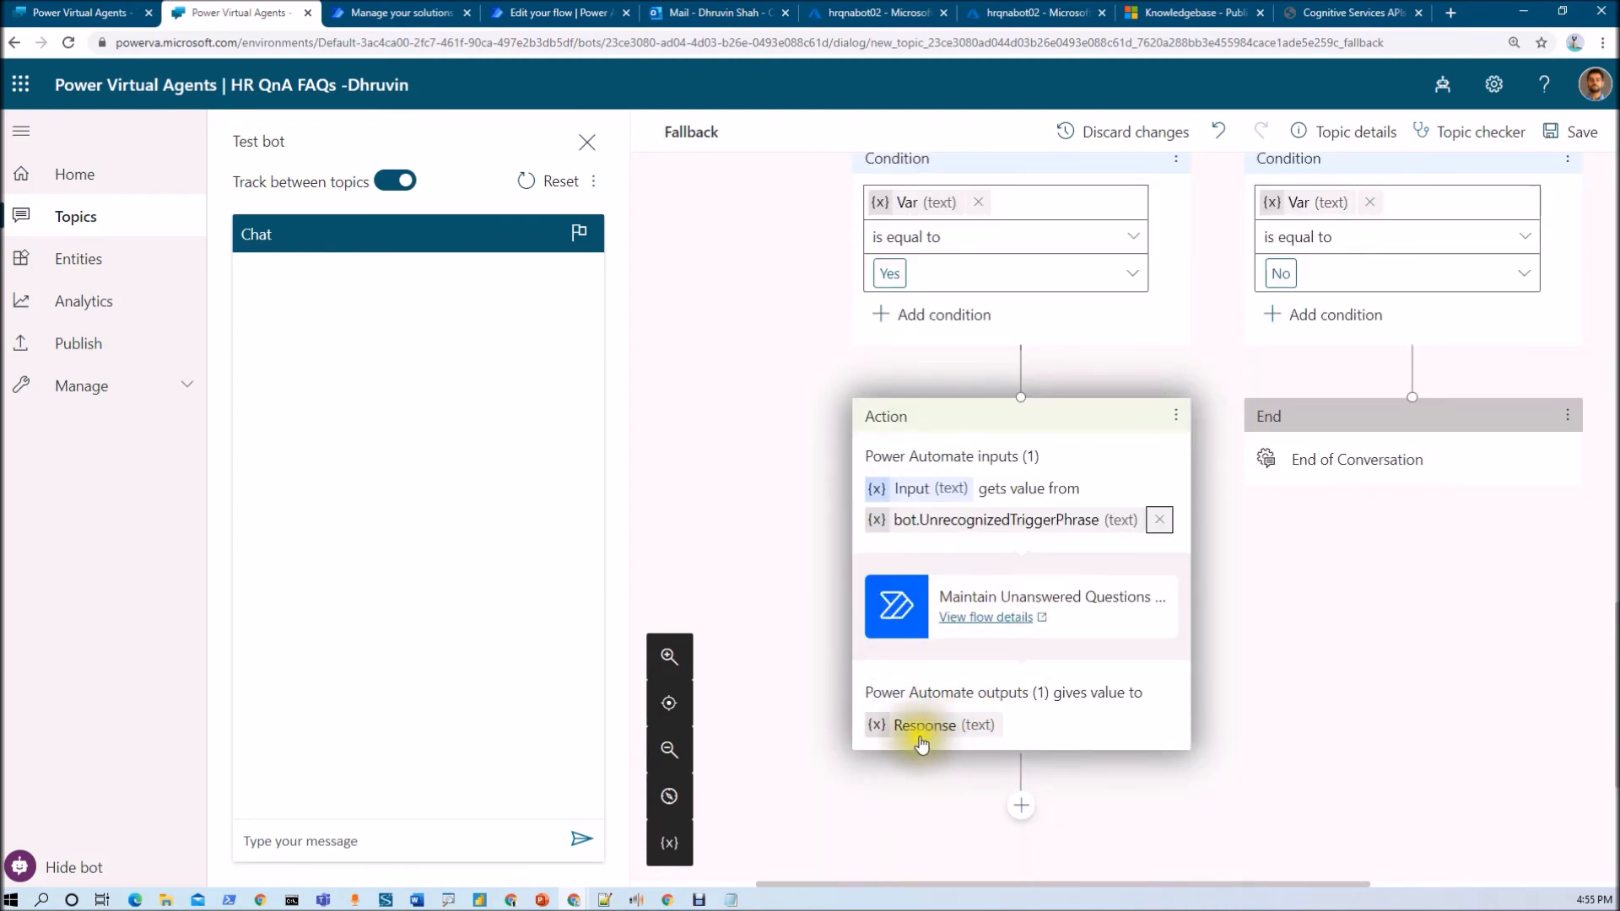
# Add a message node after the Maintain Unanswered Questions action that shows the Response variable.
pyautogui.click(1021, 805)
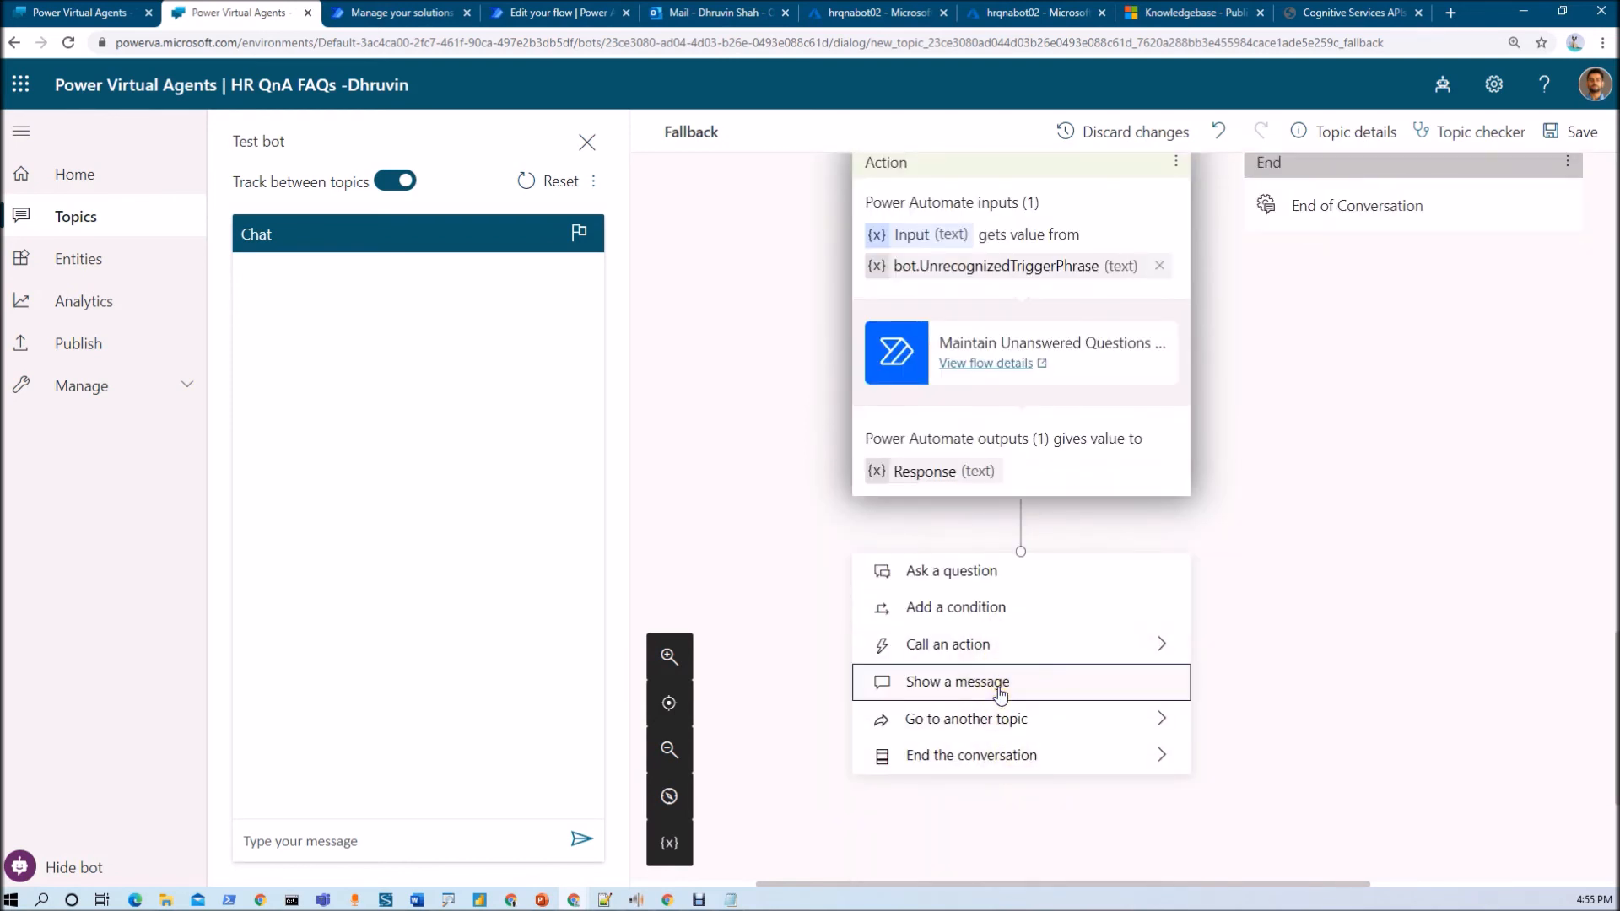
pyautogui.click(1001, 691)
pyautogui.click(1108, 578)
pyautogui.click(1124, 641)
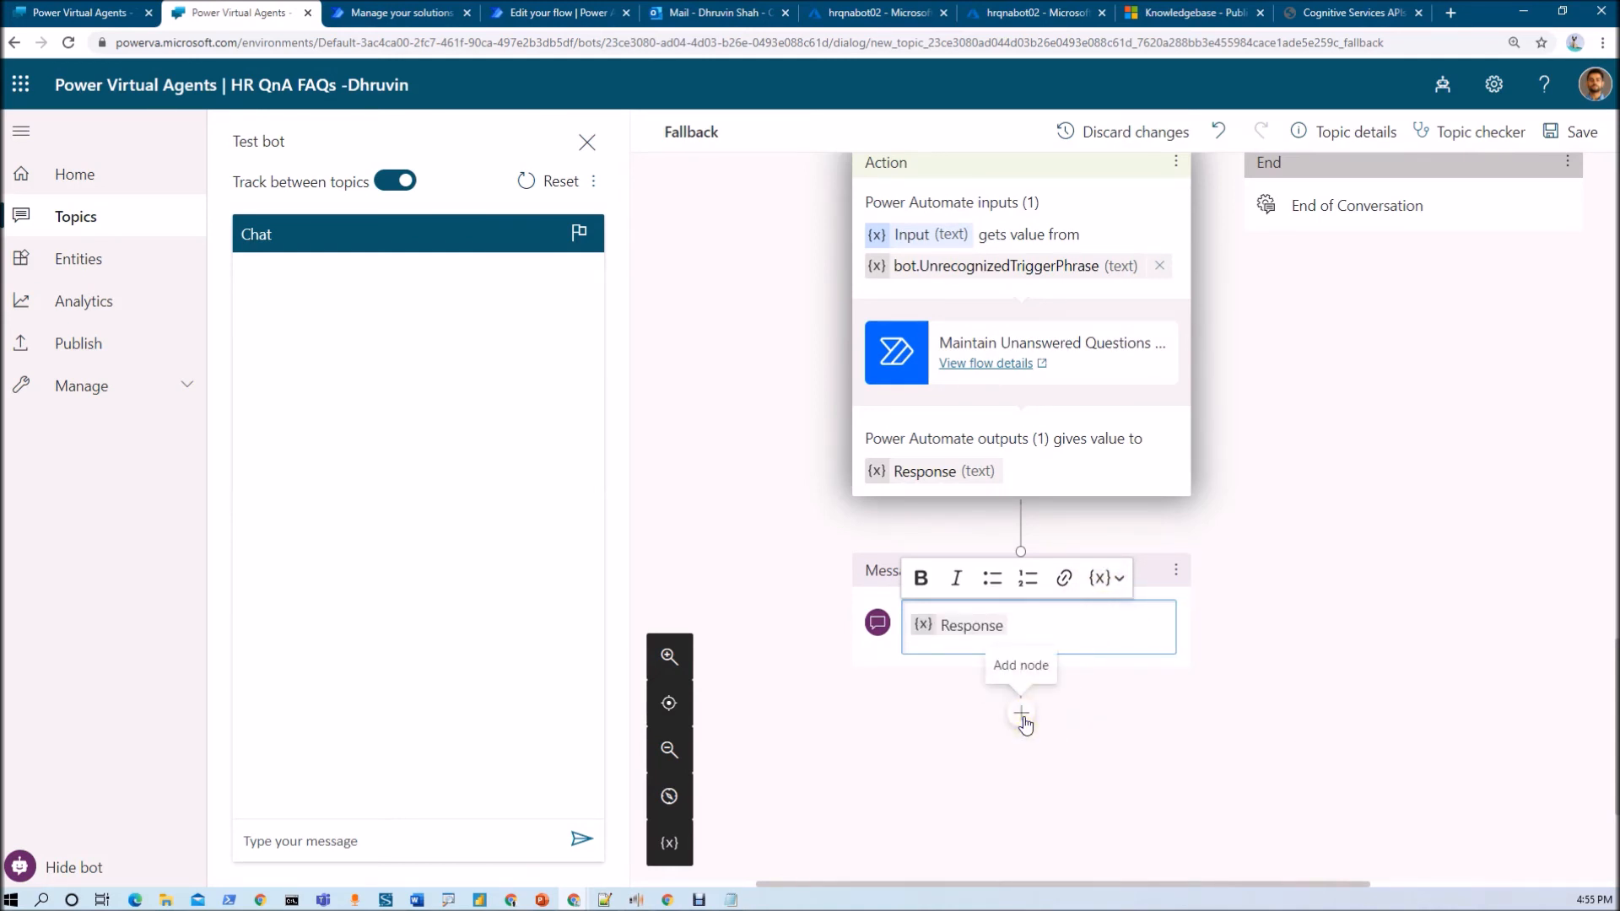
# Redirect the conversation to the Thank you topic after the Response message and save the Fallback topic.
pyautogui.click(1022, 715)
pyautogui.moveTo(1097, 711)
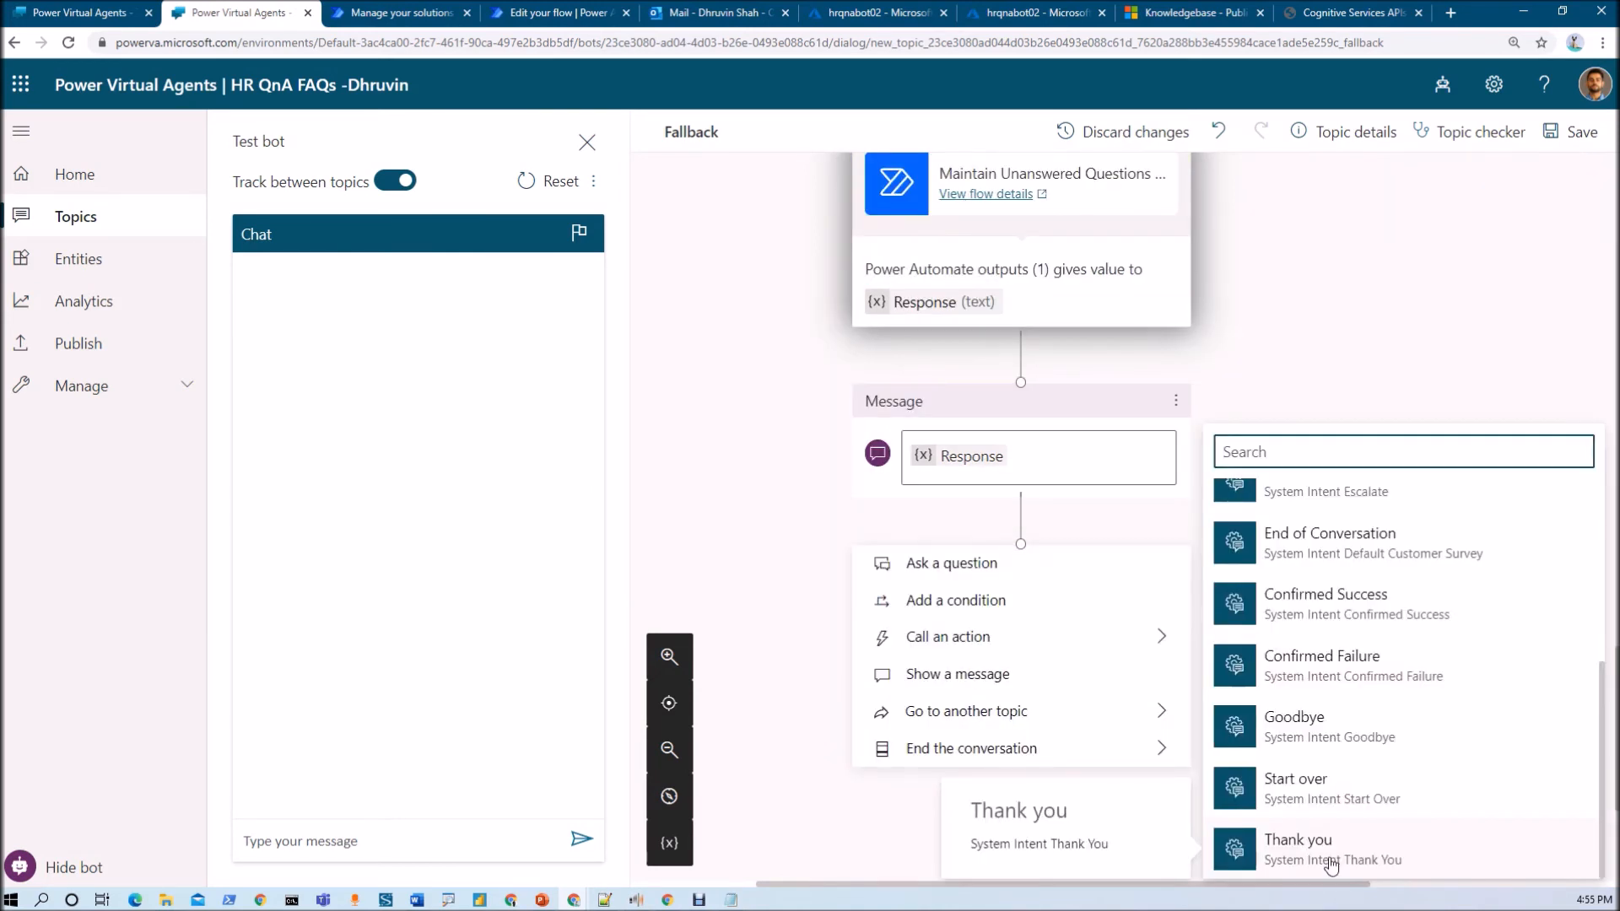
pyautogui.click(1331, 866)
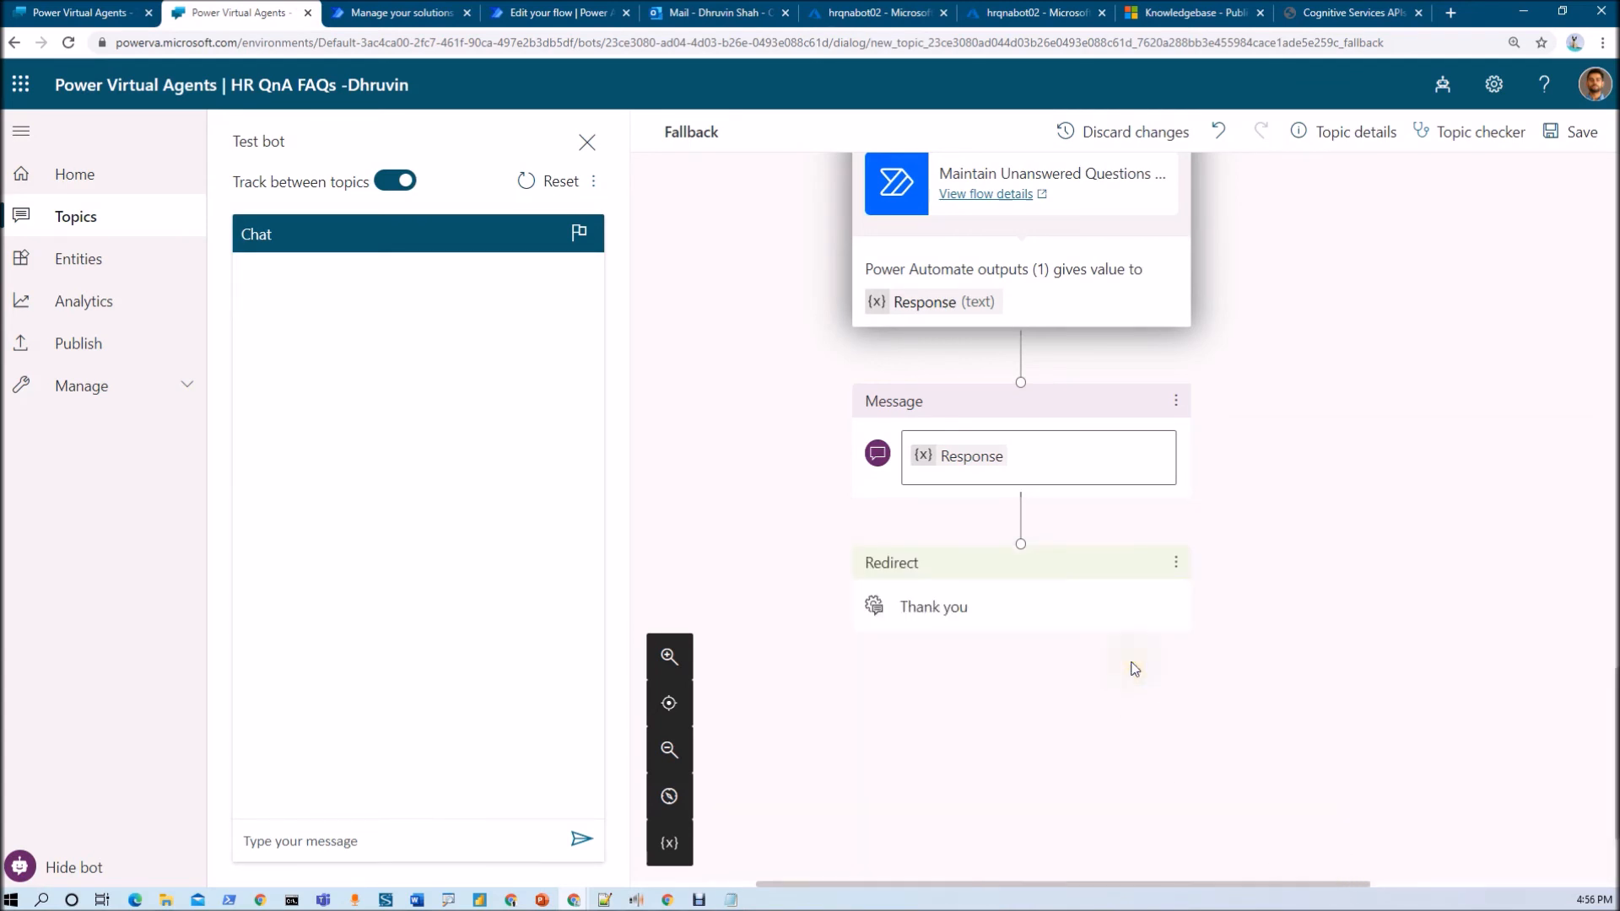
pyautogui.click(1566, 147)
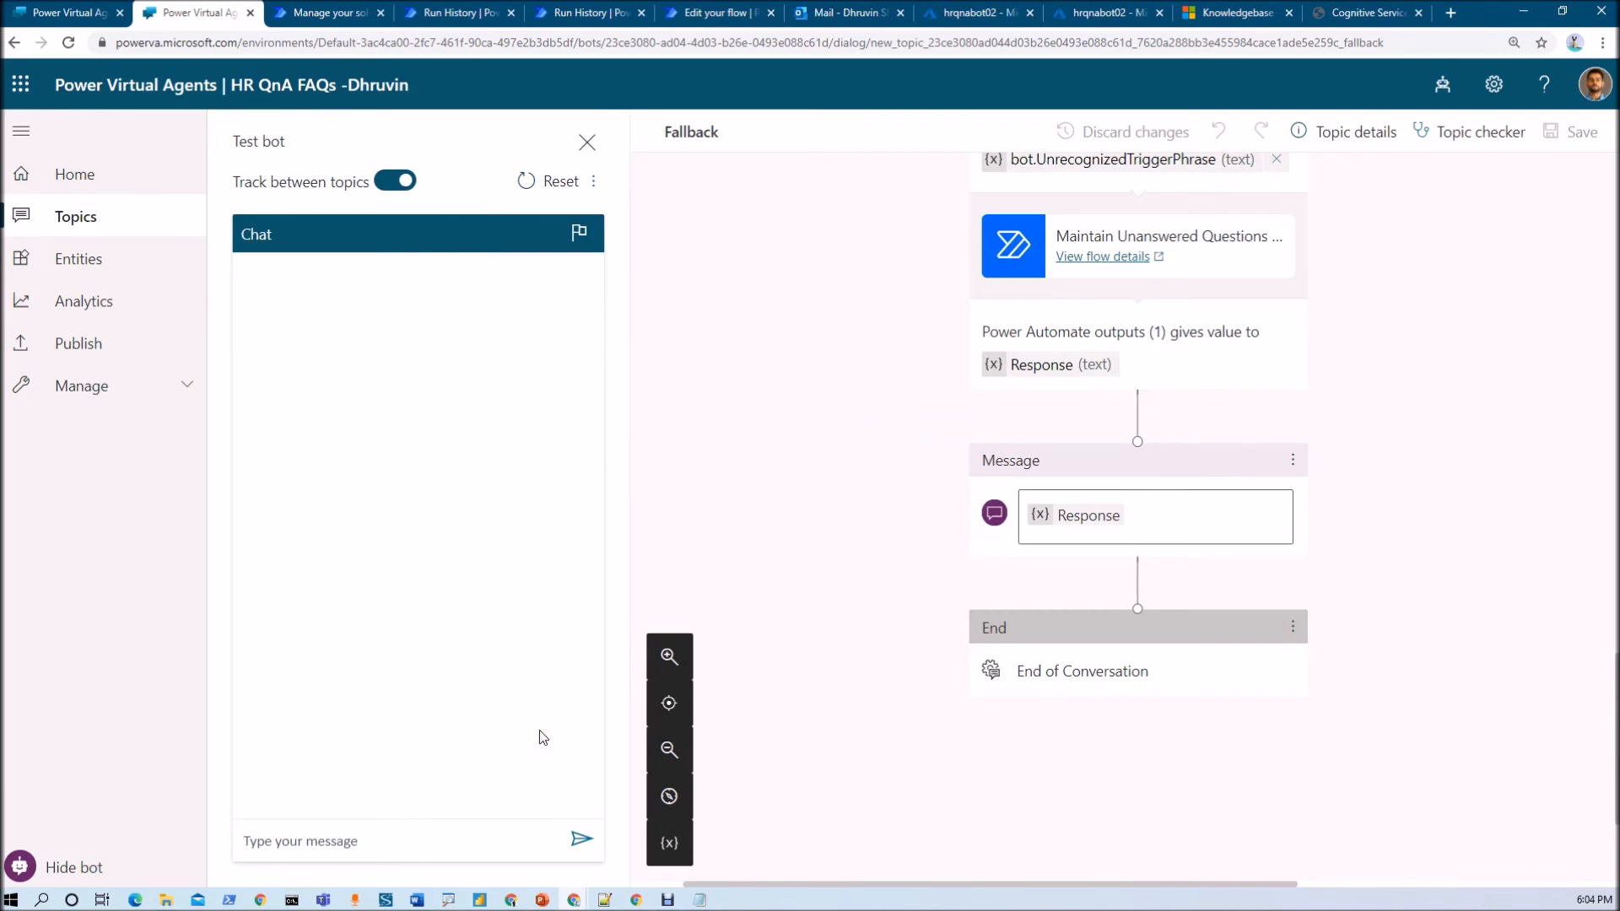
# Greet the test bot with "hi", ask "list festivals" and answer Yes to adding the question to the knowledge base.
pyautogui.click(396, 841)
pyautogui.press('Return')
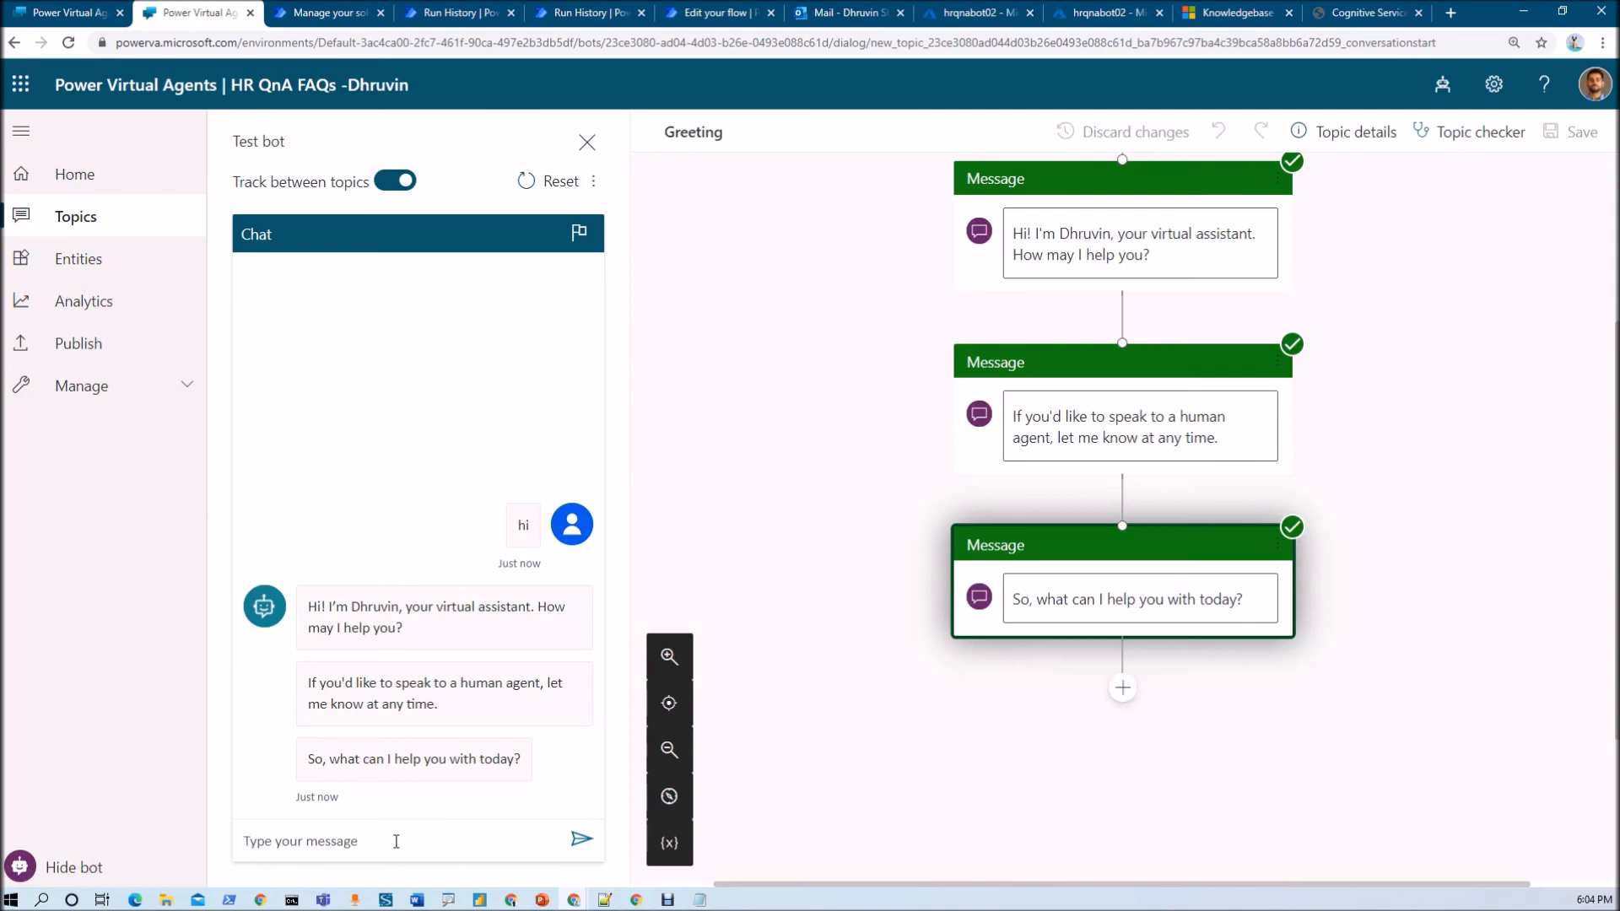
pyautogui.write('list festivals')
pyautogui.press('Return')
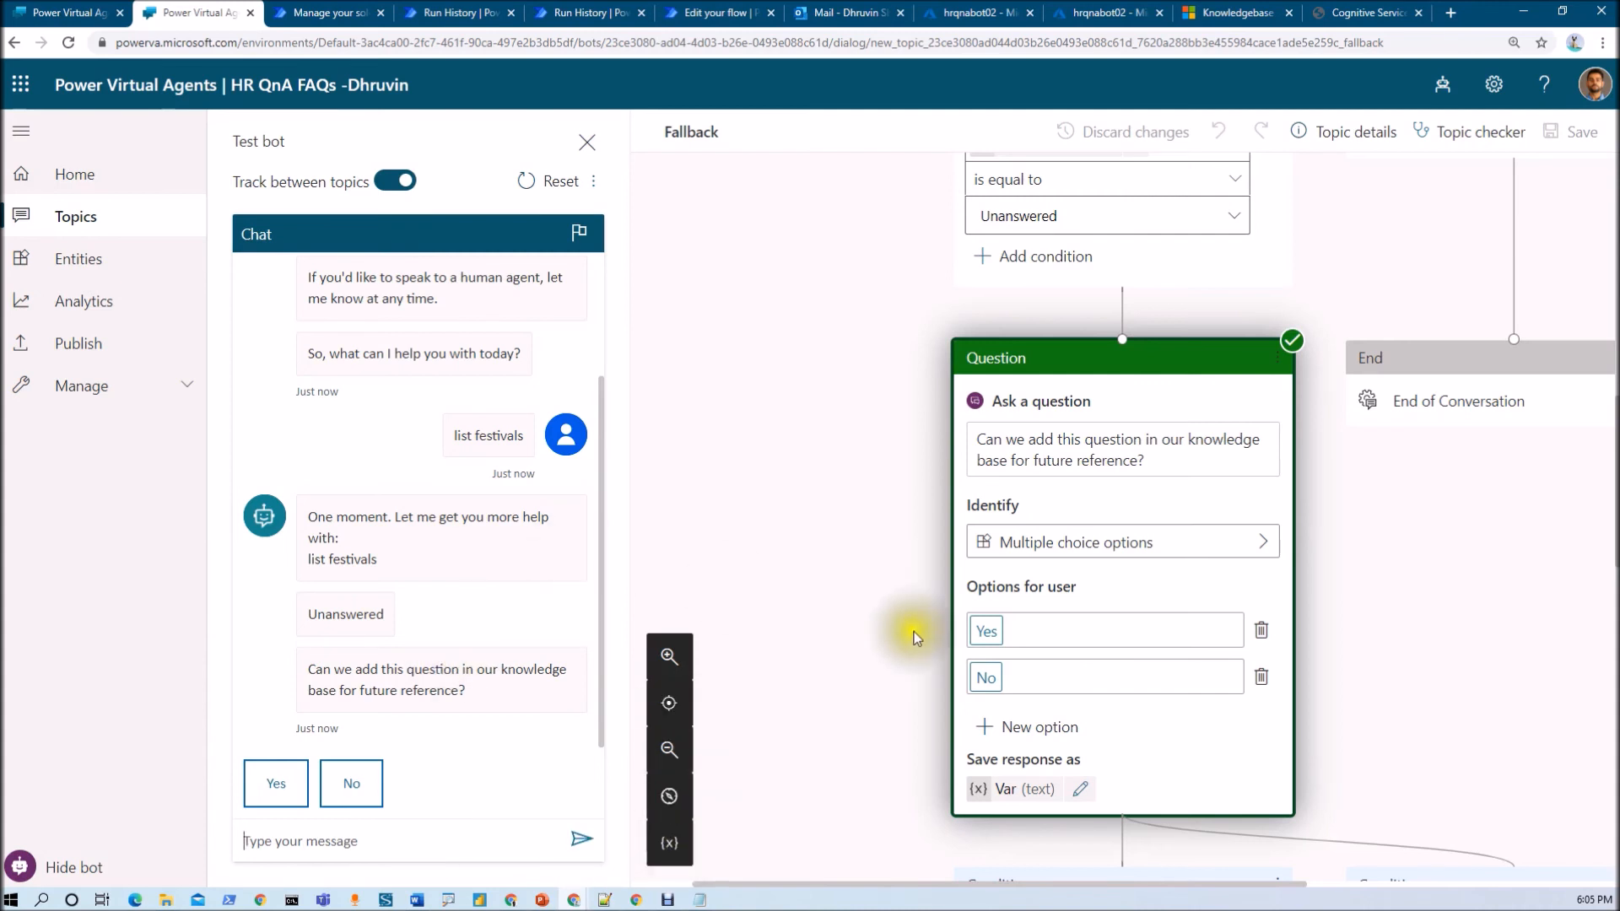
pyautogui.scroll(-7, 916, 639)
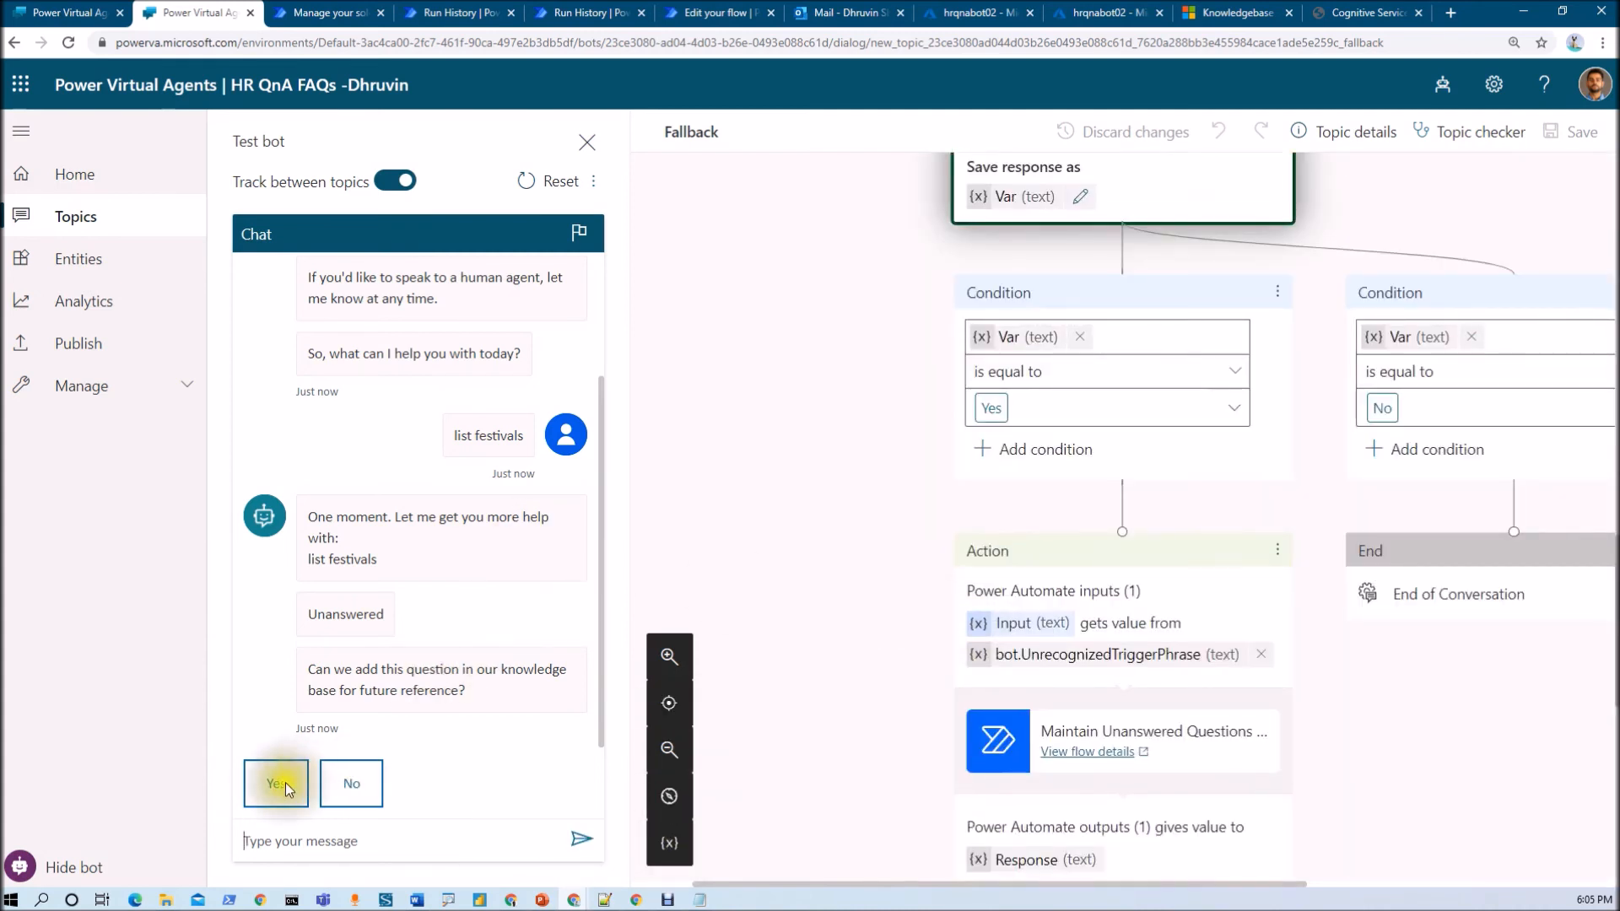
pyautogui.click(278, 784)
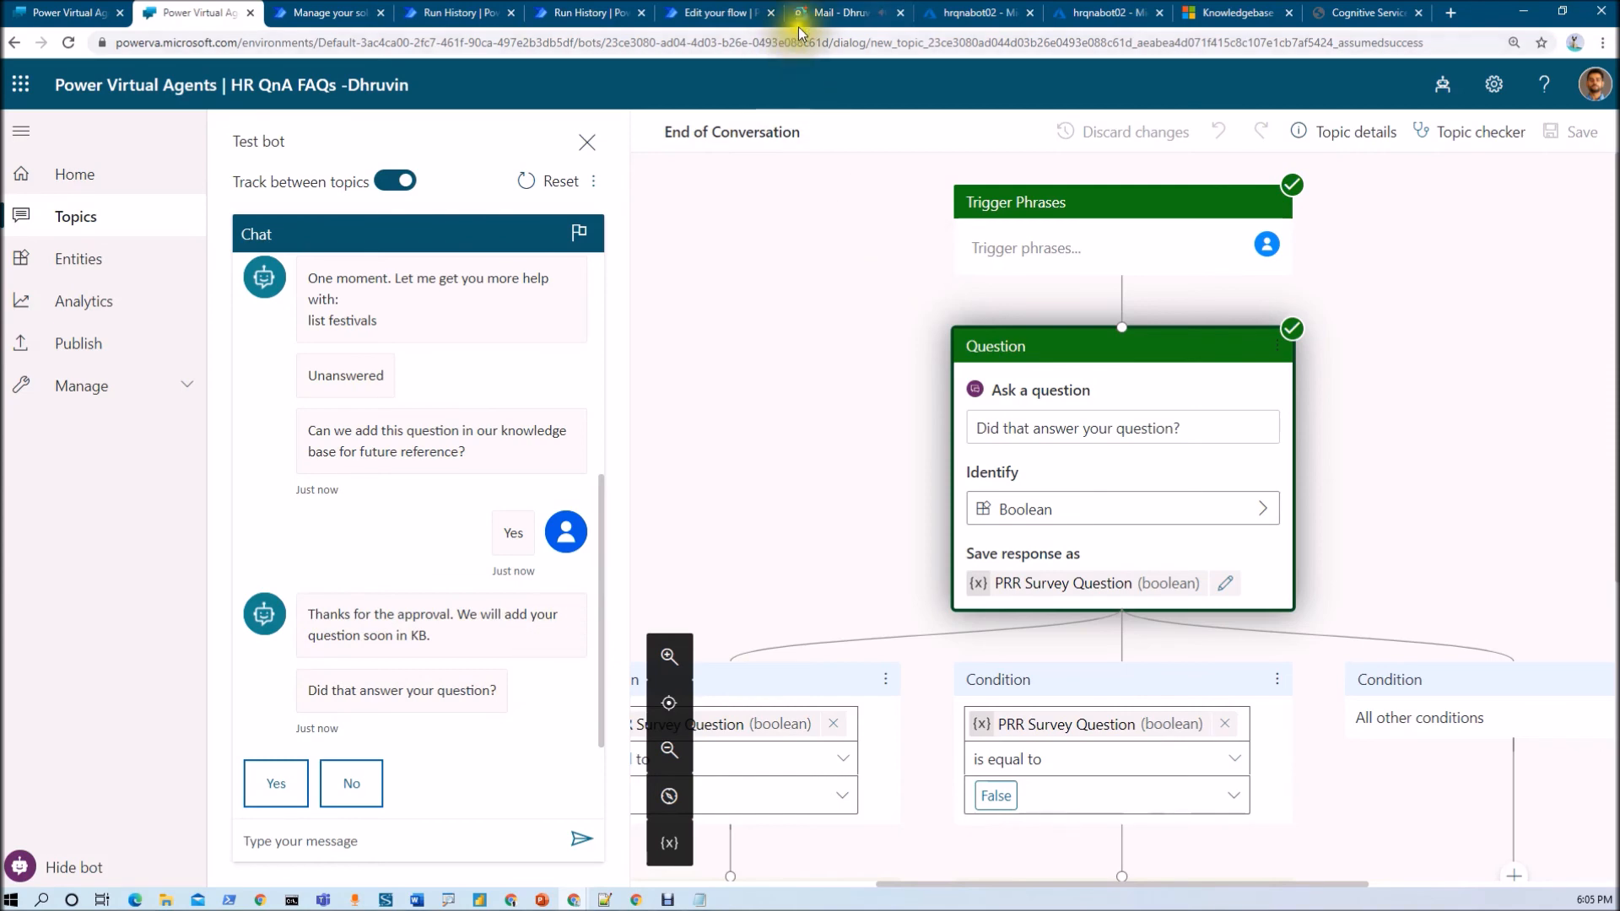
# Switch to Outlook and open the newest "New Question Asked in Chat bot" approval email.
pyautogui.click(817, 14)
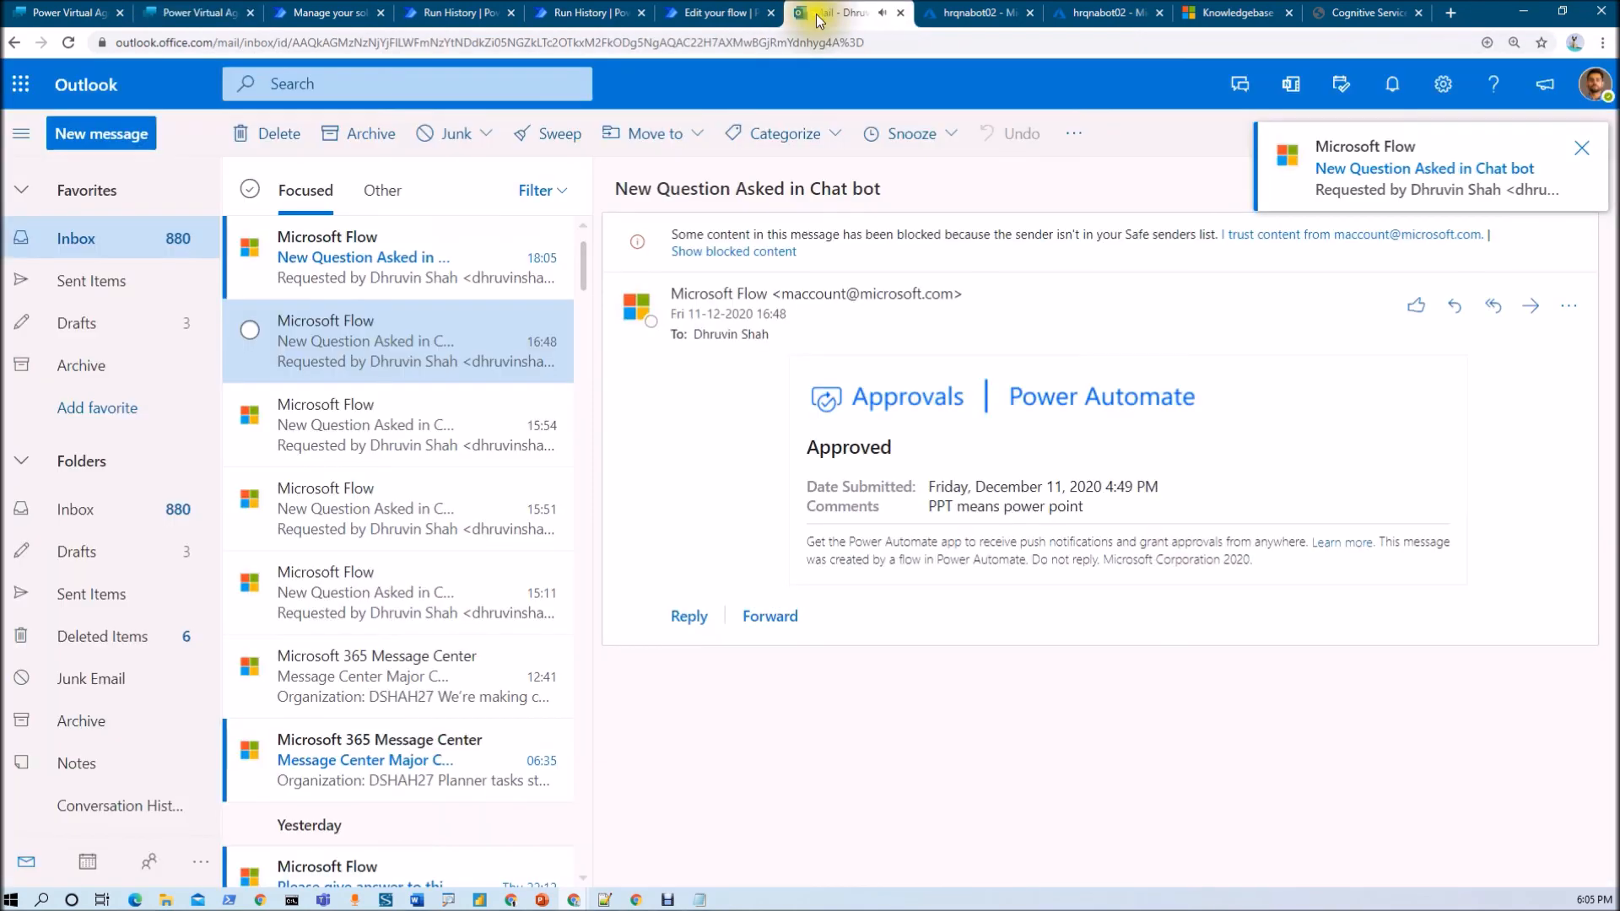
pyautogui.click(384, 278)
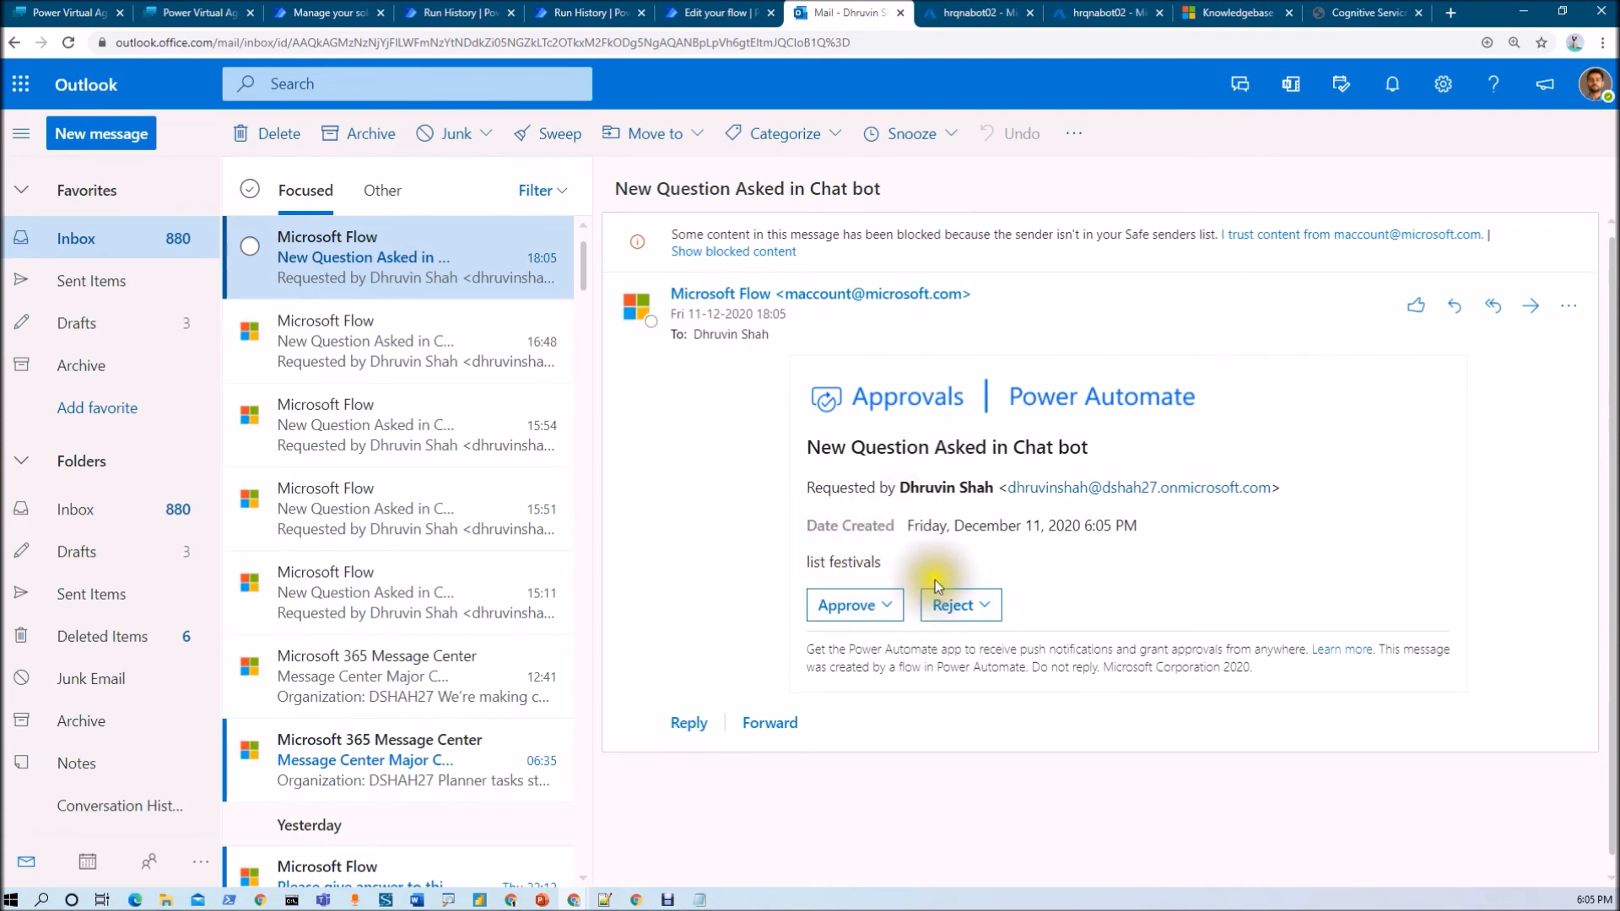
# Switch to Power Automate and examine the trigger output and approval action in the latest Maintain Unanswered Questions - PVA run.
pyautogui.click(455, 17)
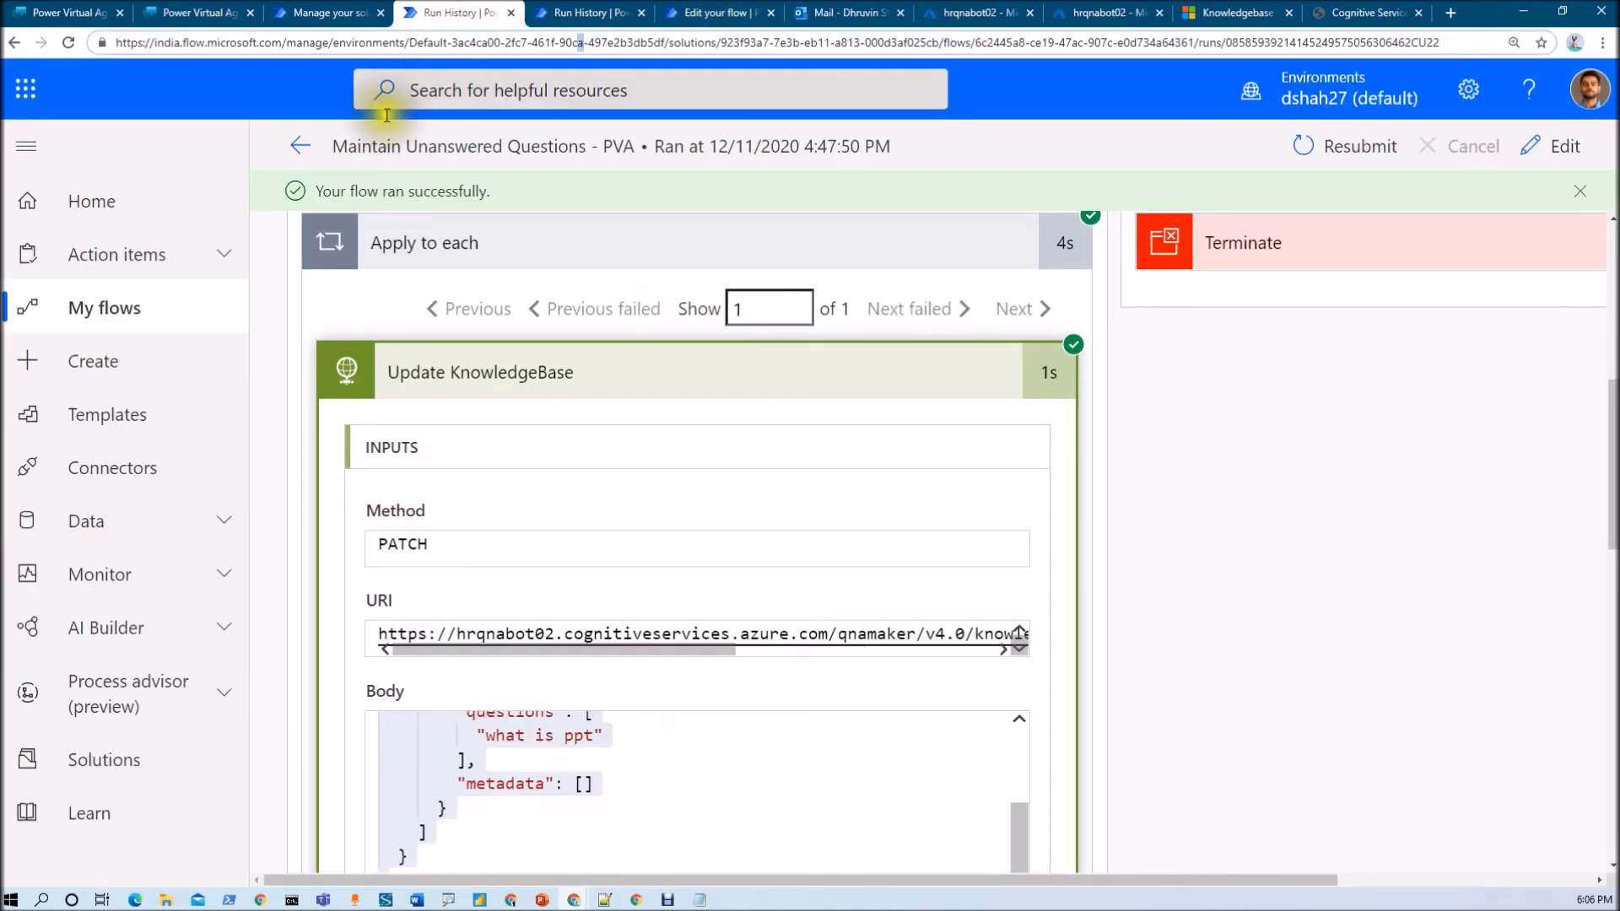
pyautogui.click(302, 149)
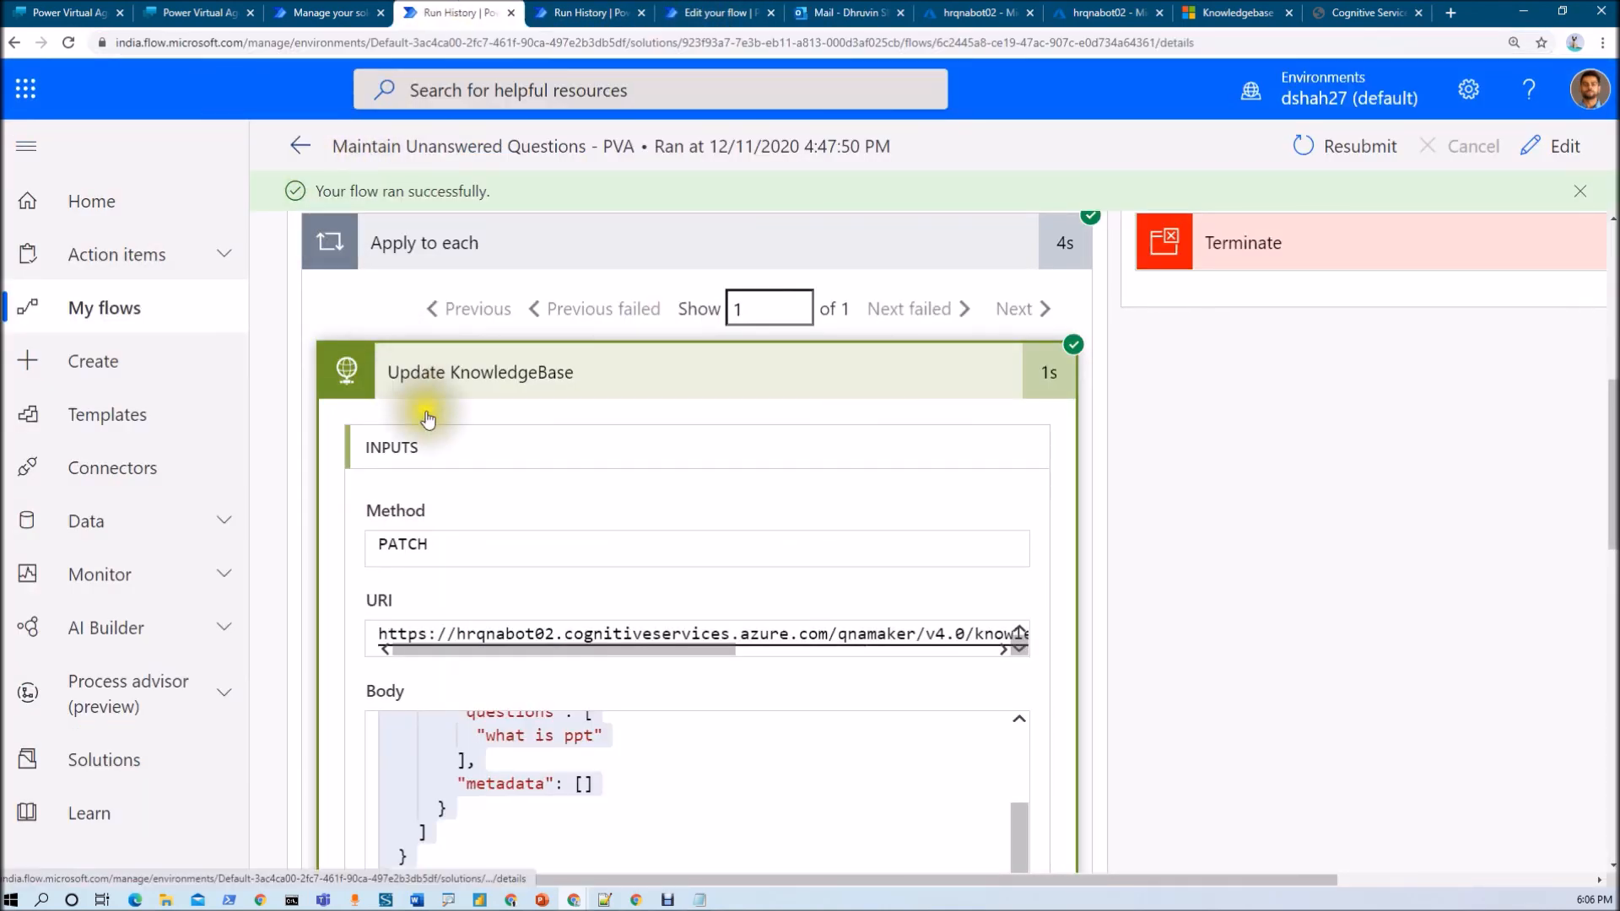
pyautogui.scroll(-3, 424, 713)
pyautogui.click(440, 638)
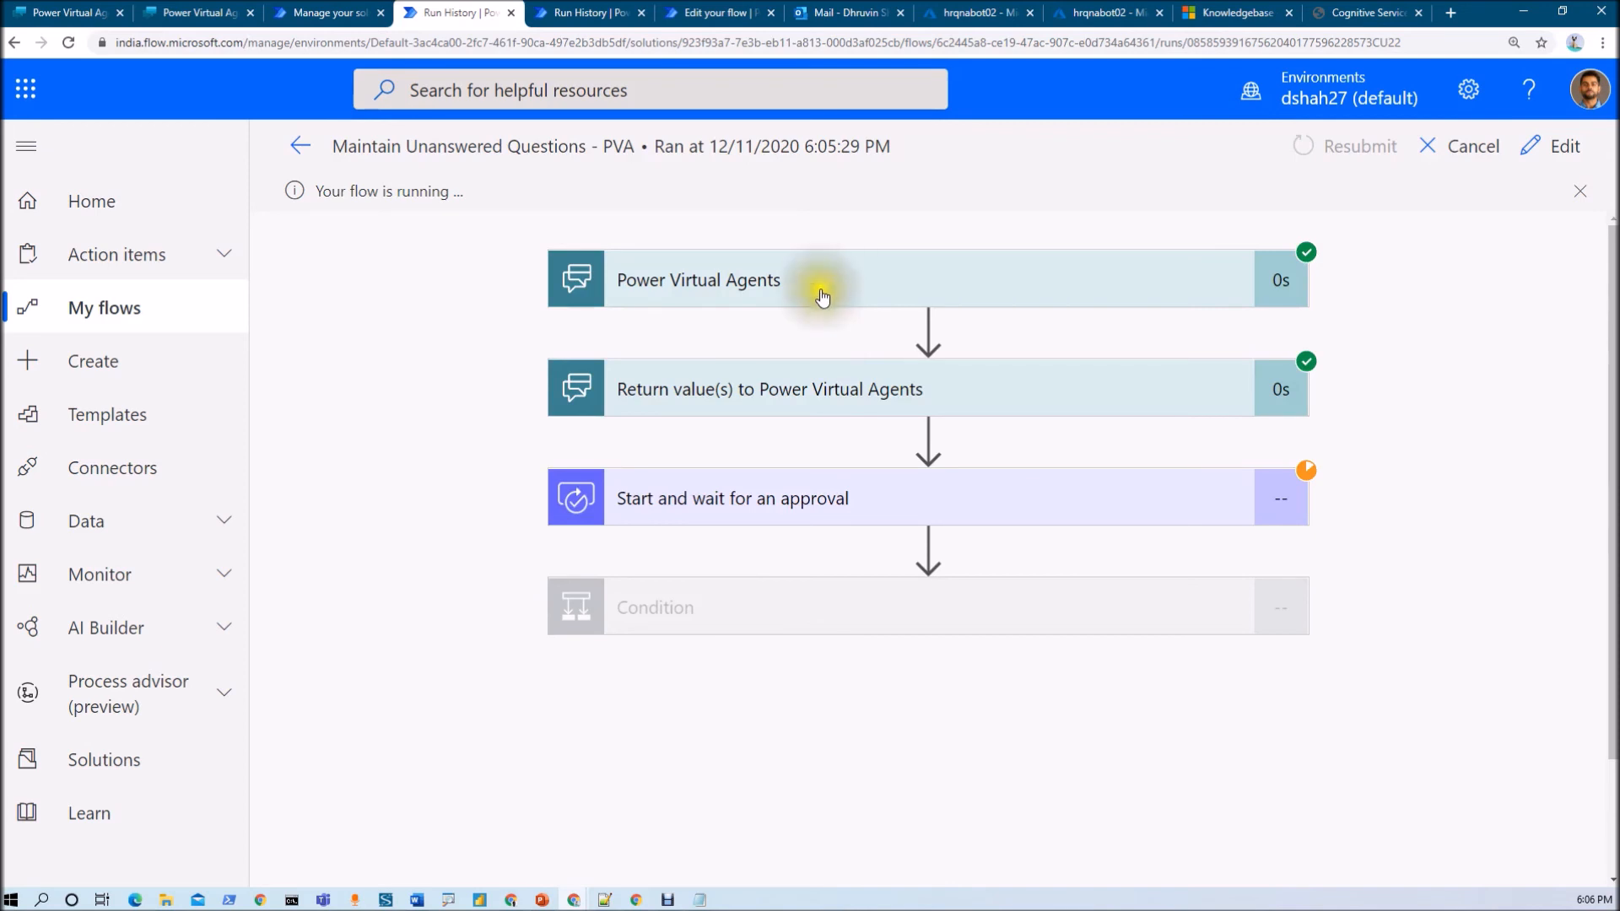
pyautogui.click(823, 289)
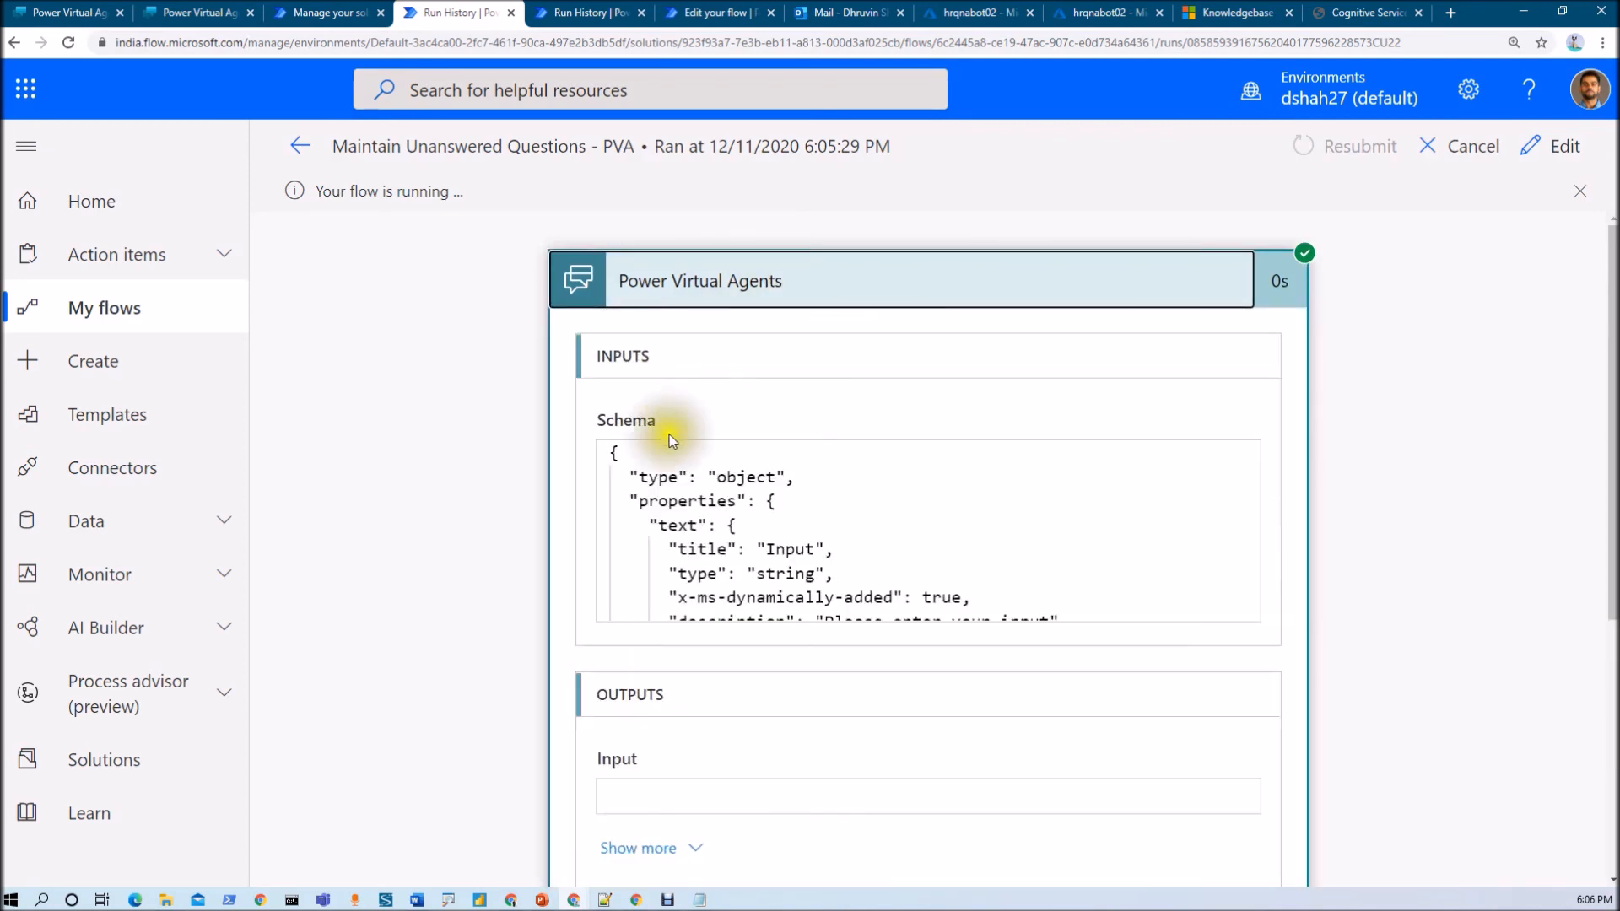
pyautogui.scroll(-5, 670, 434)
pyautogui.scroll(-4, 700, 723)
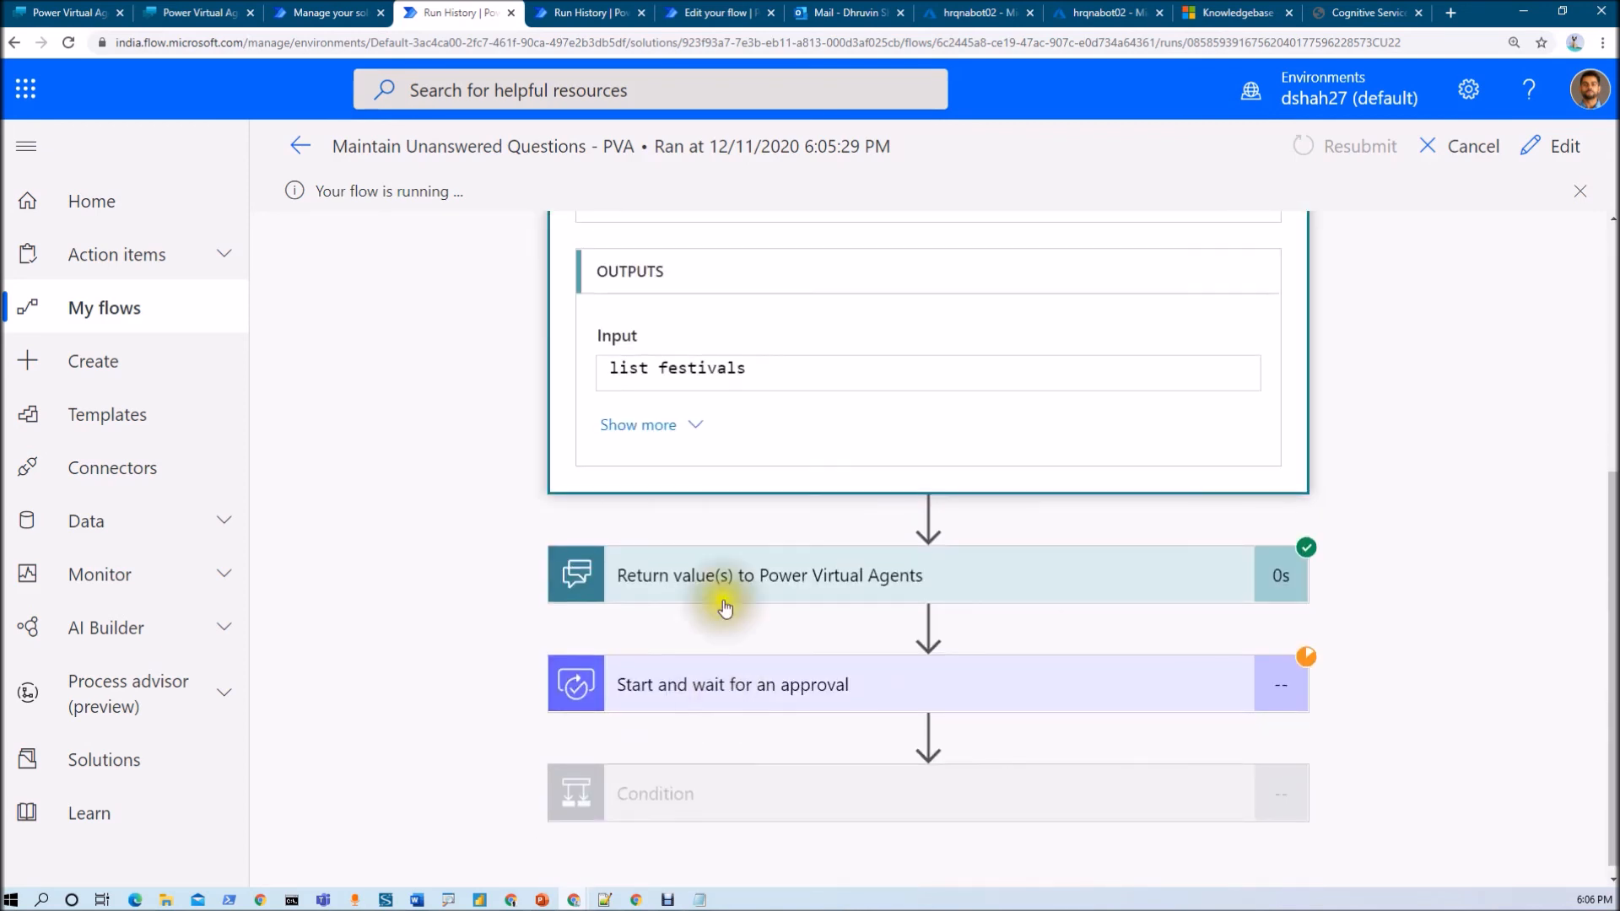
pyautogui.click(730, 714)
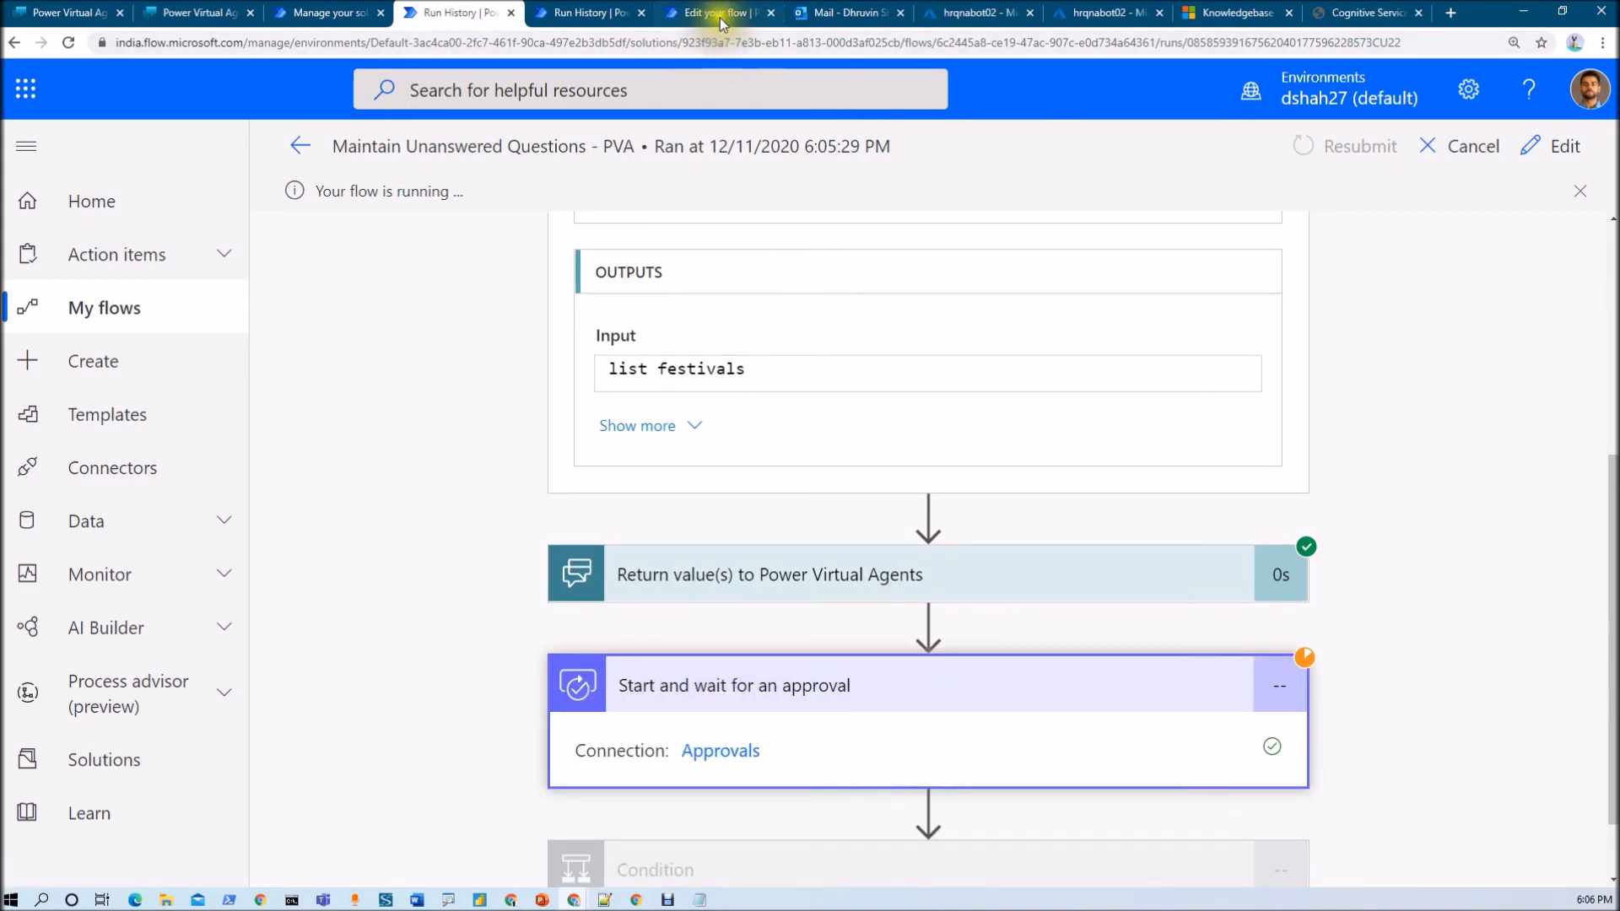
# Switch to Outlook and approve the "list festivals" request with the comment "Diwali, Christmas".
pyautogui.click(831, 14)
pyautogui.click(859, 600)
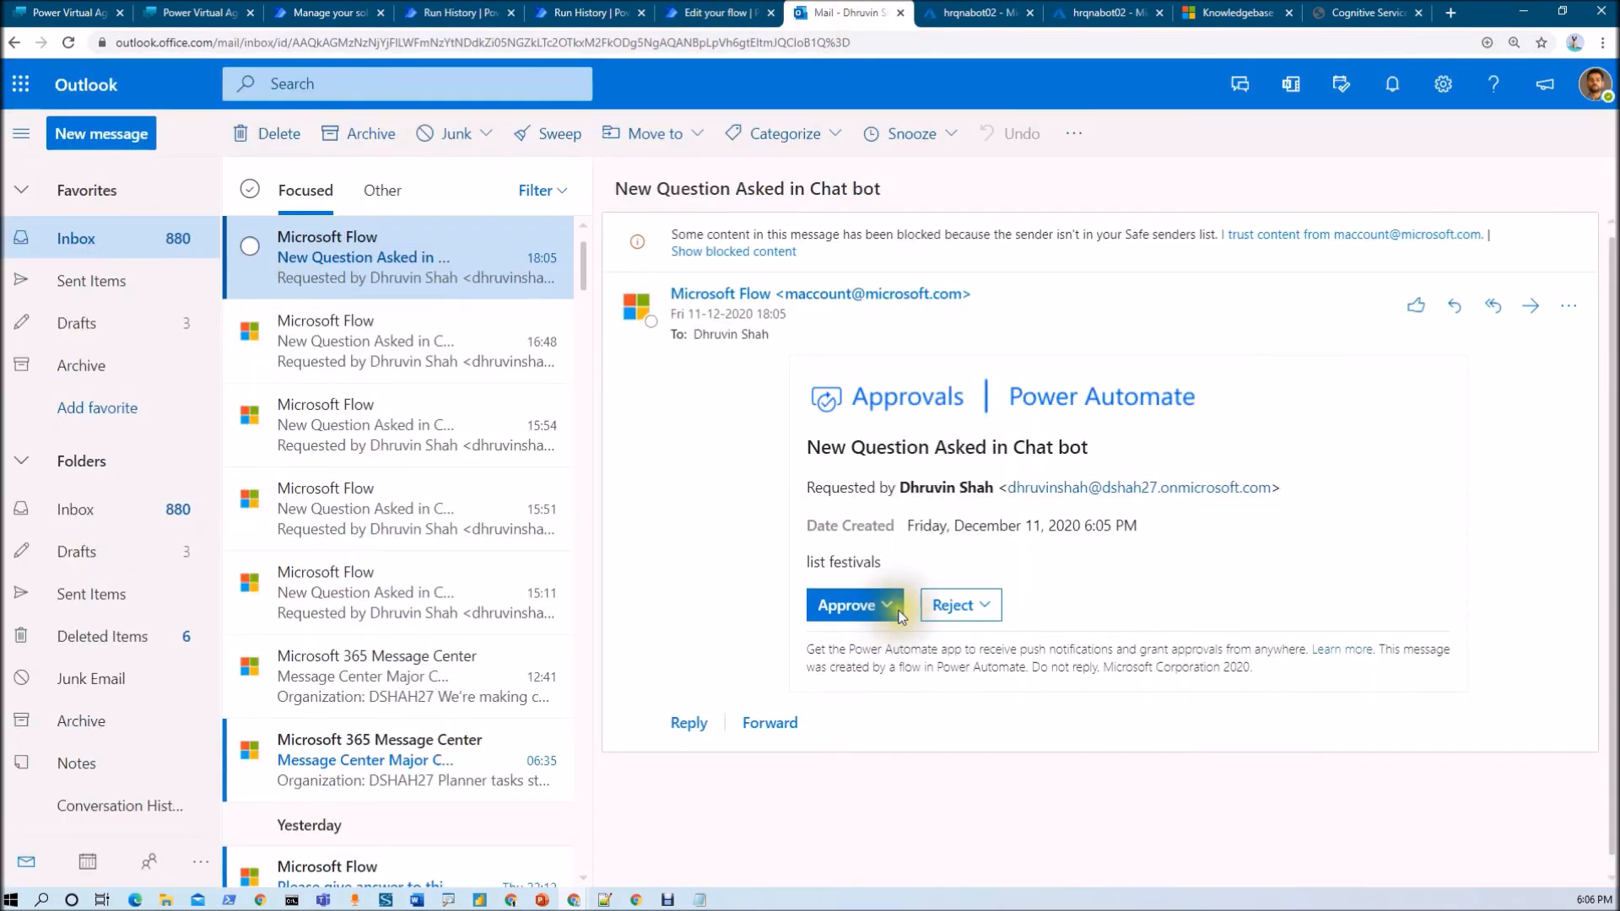
pyautogui.click(871, 503)
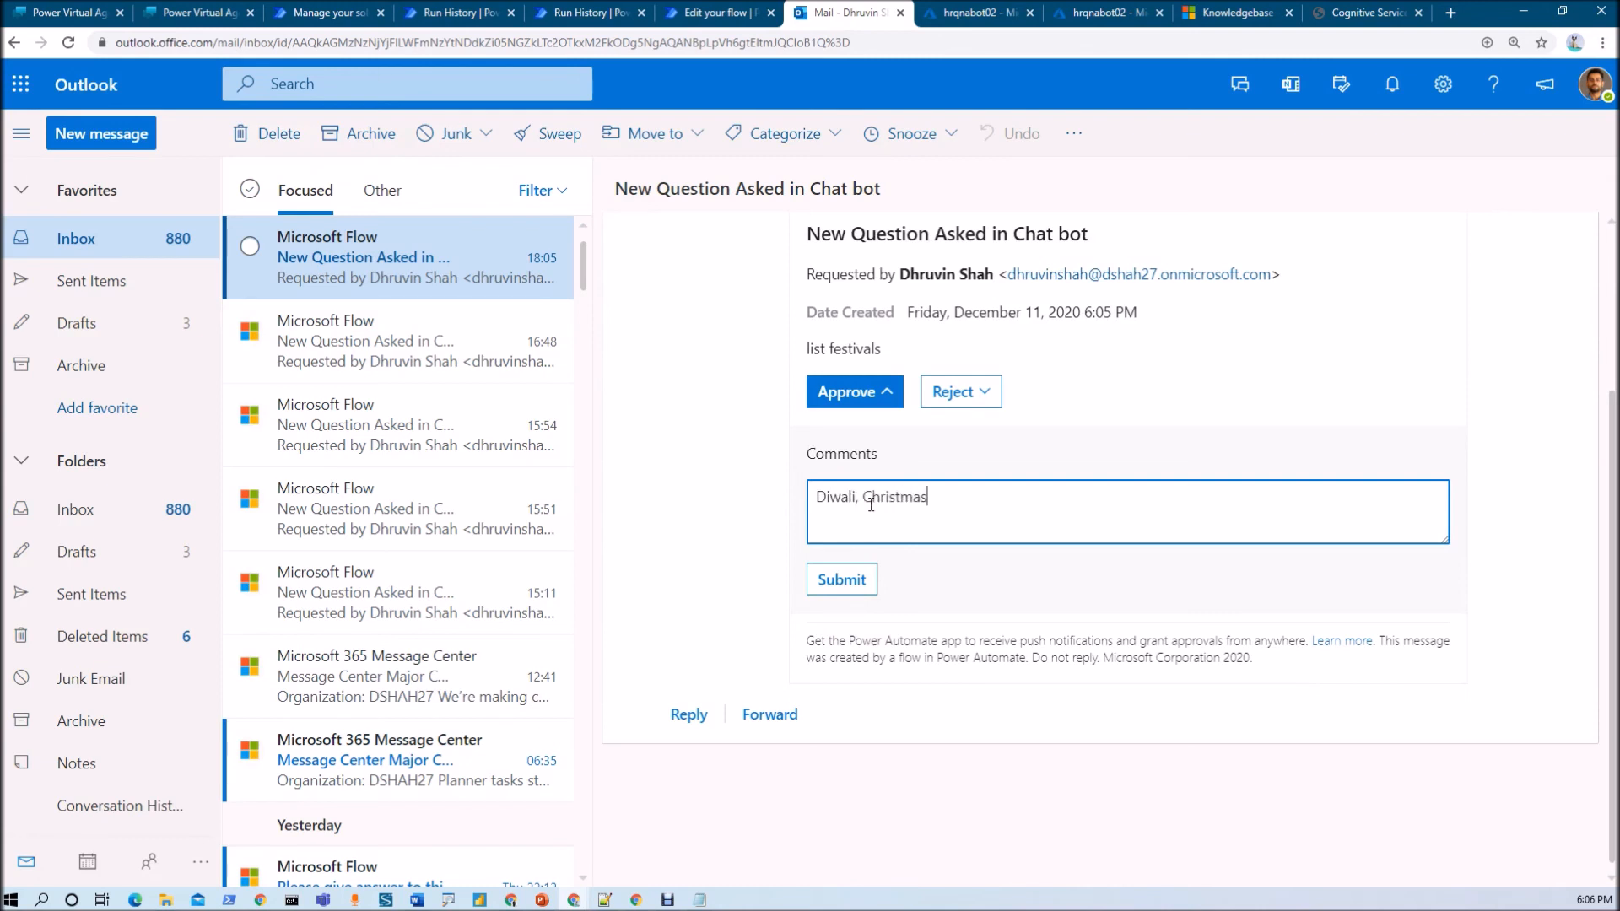
pyautogui.click(1017, 572)
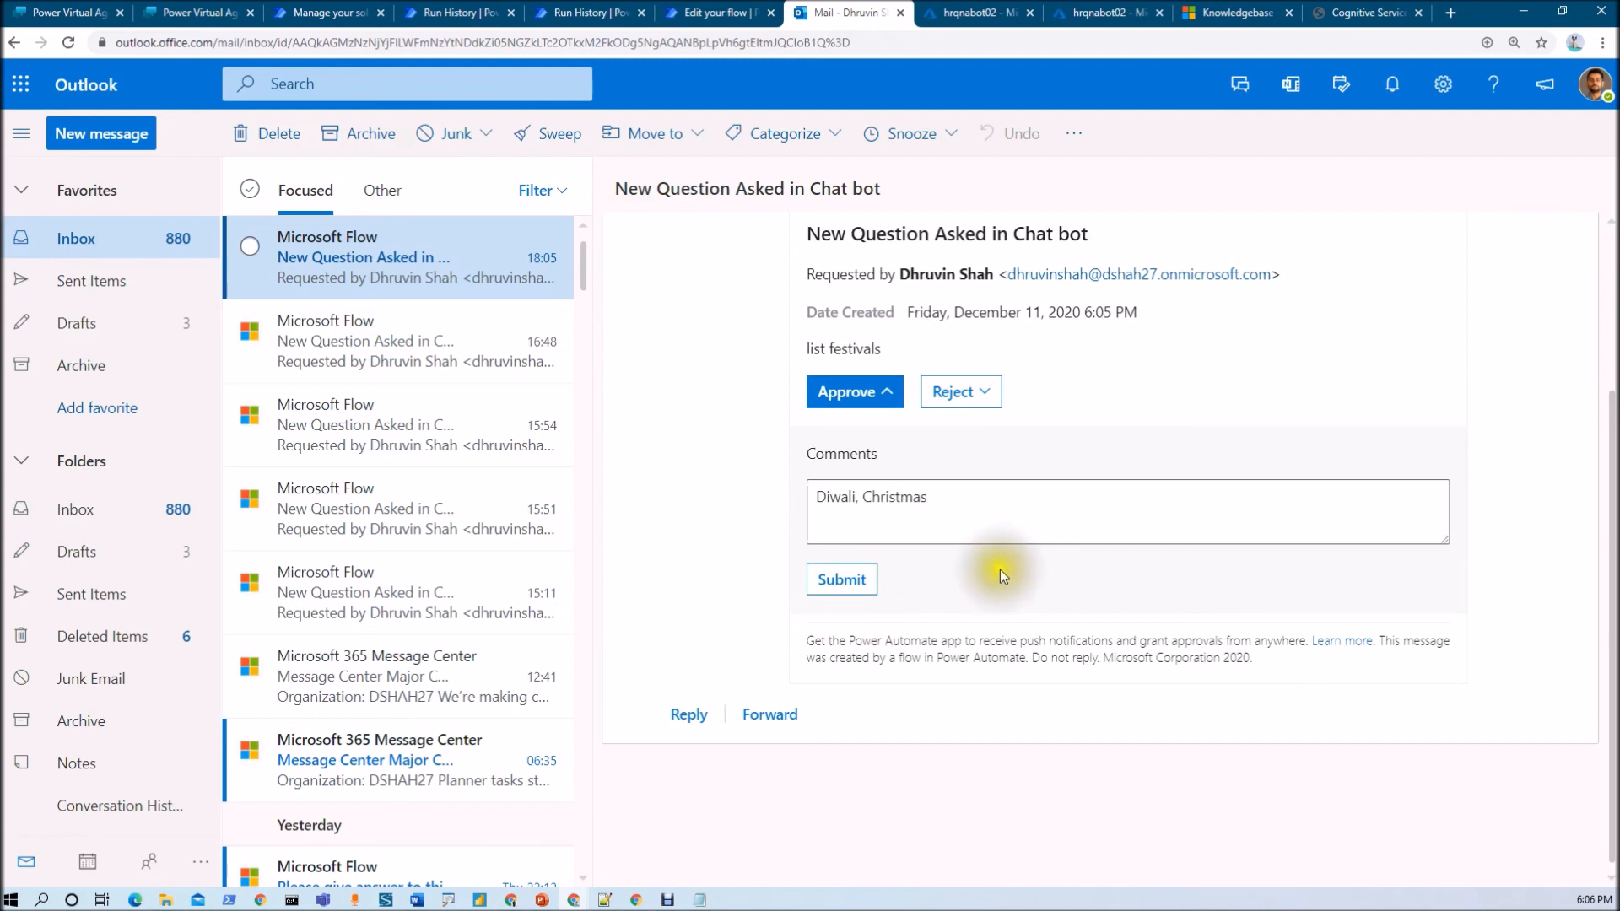
pyautogui.click(857, 590)
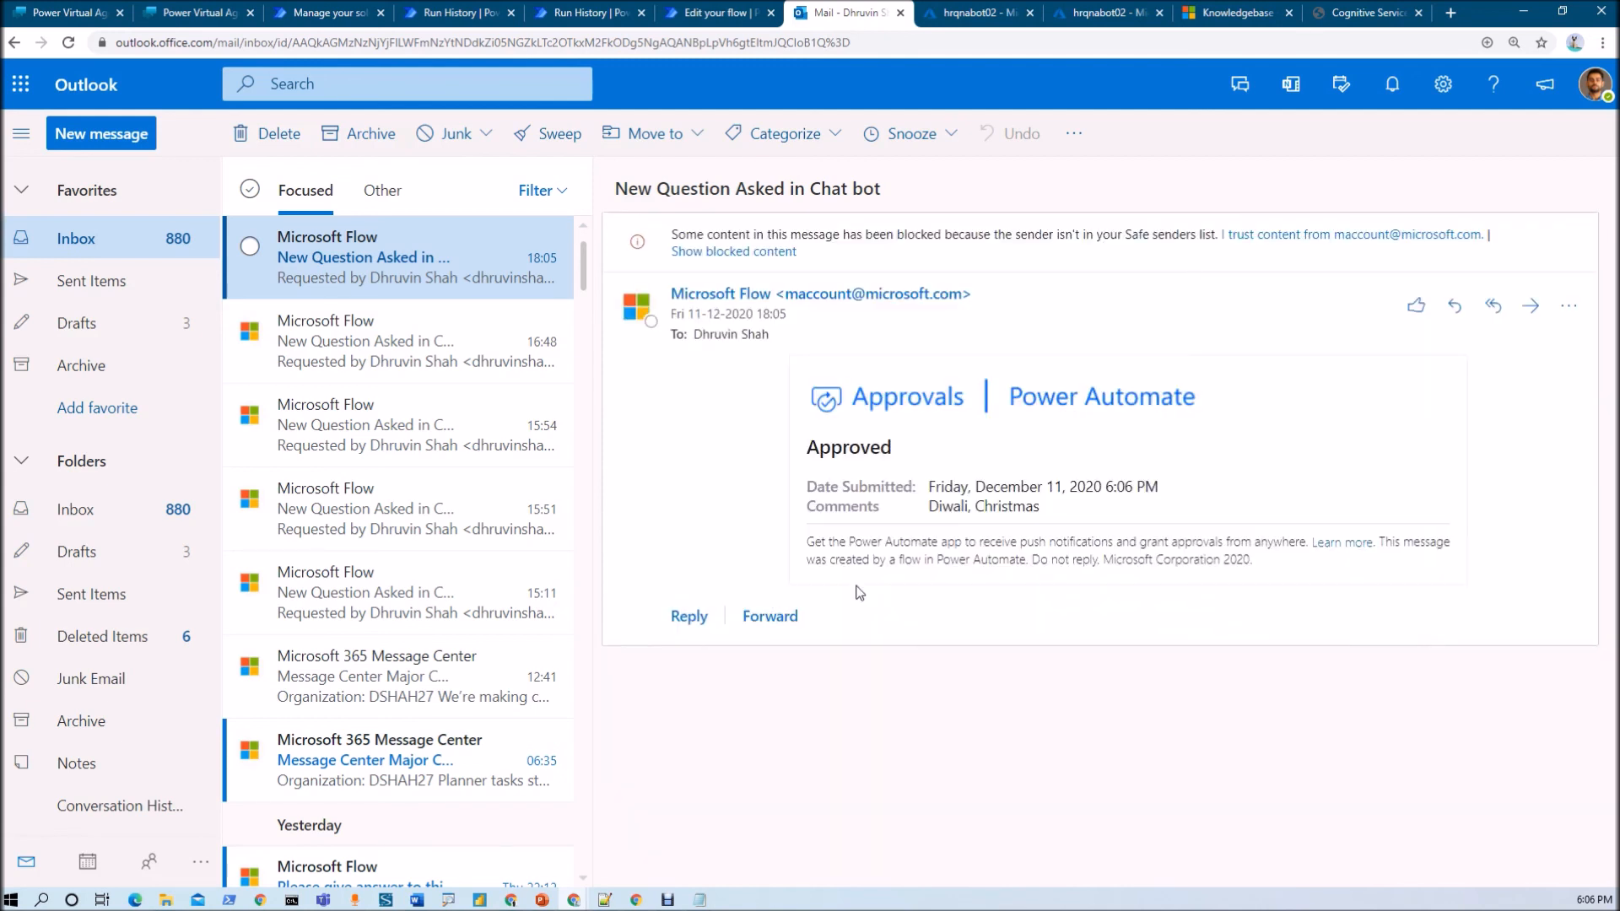
# Switch back to the flow run and examine the approval action's outputs and the Condition's expression result.
pyautogui.click(452, 21)
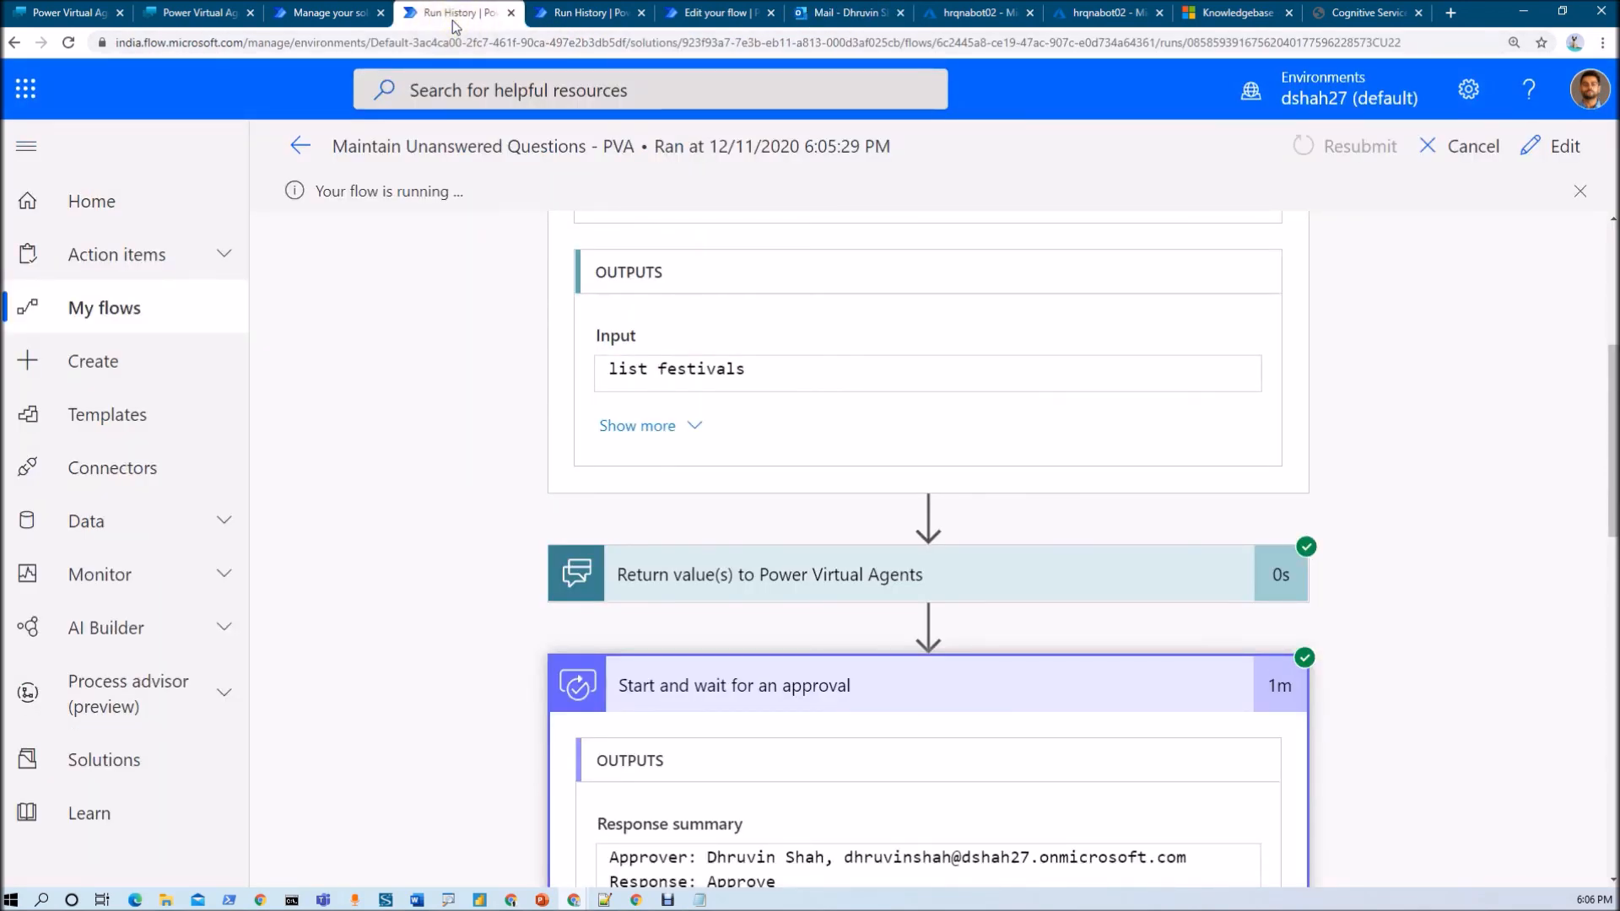
pyautogui.scroll(-3, 789, 605)
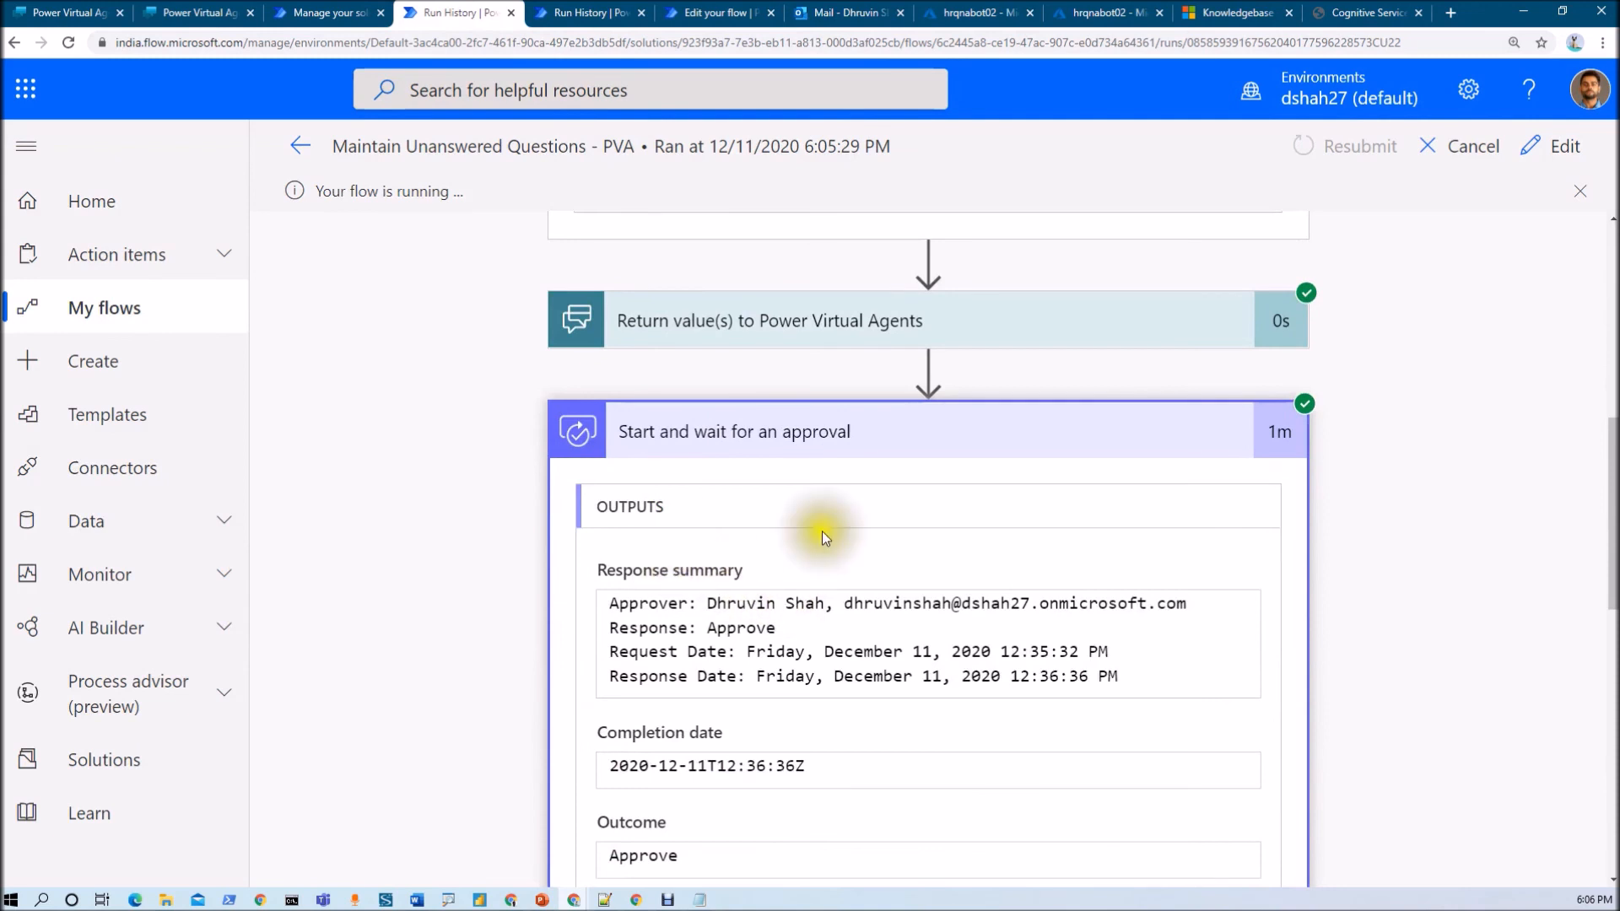
pyautogui.scroll(-10, 793, 540)
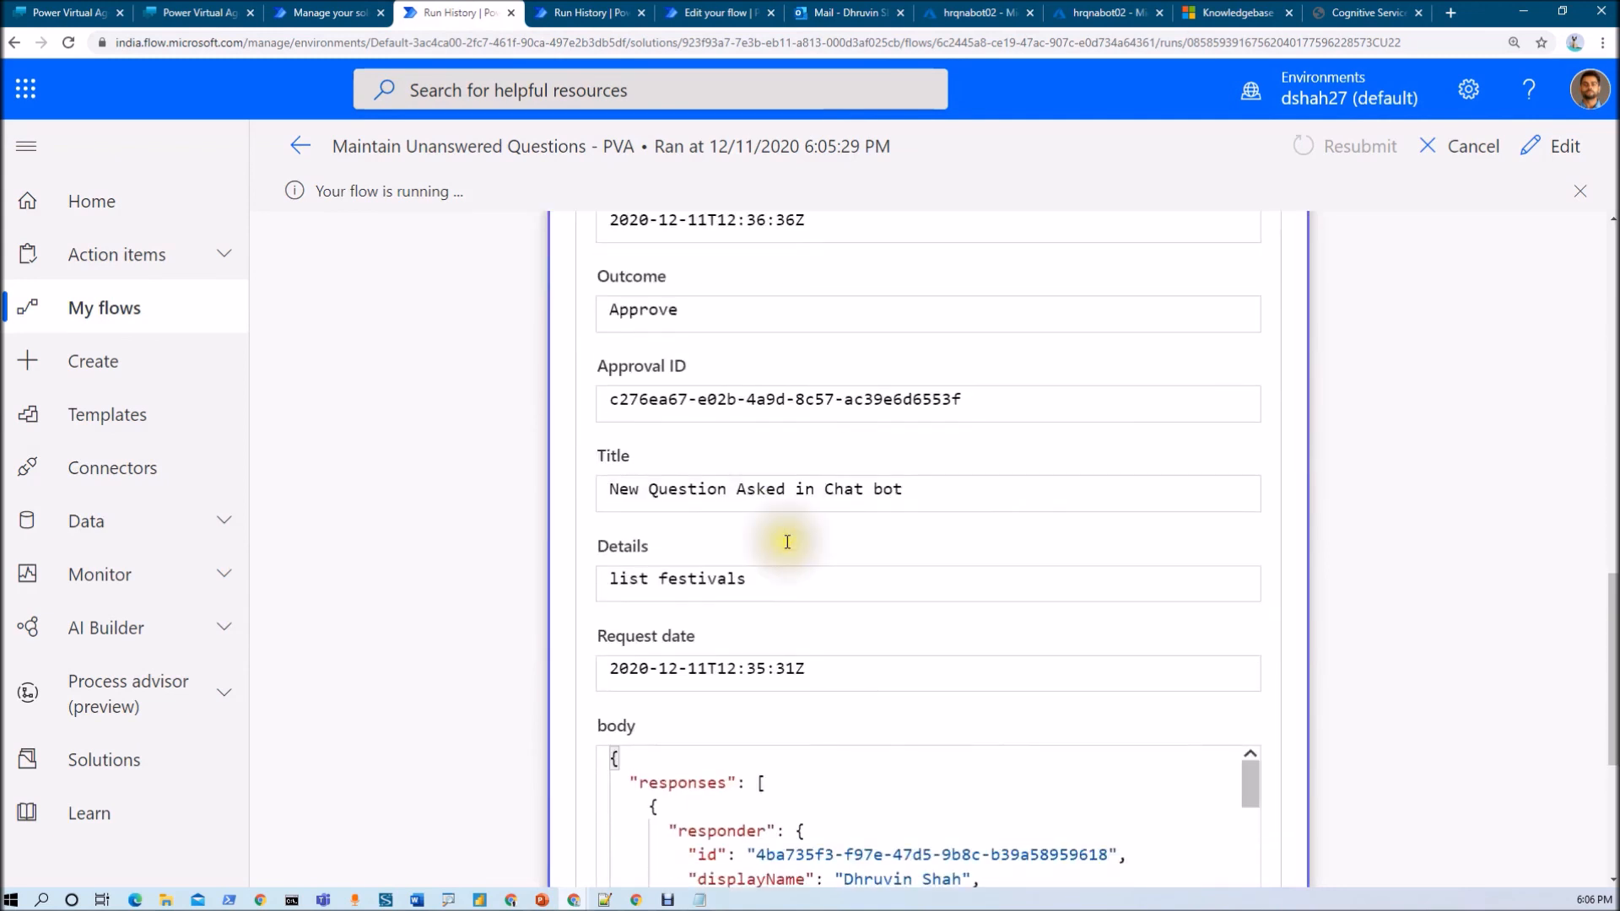
pyautogui.scroll(-8, 793, 506)
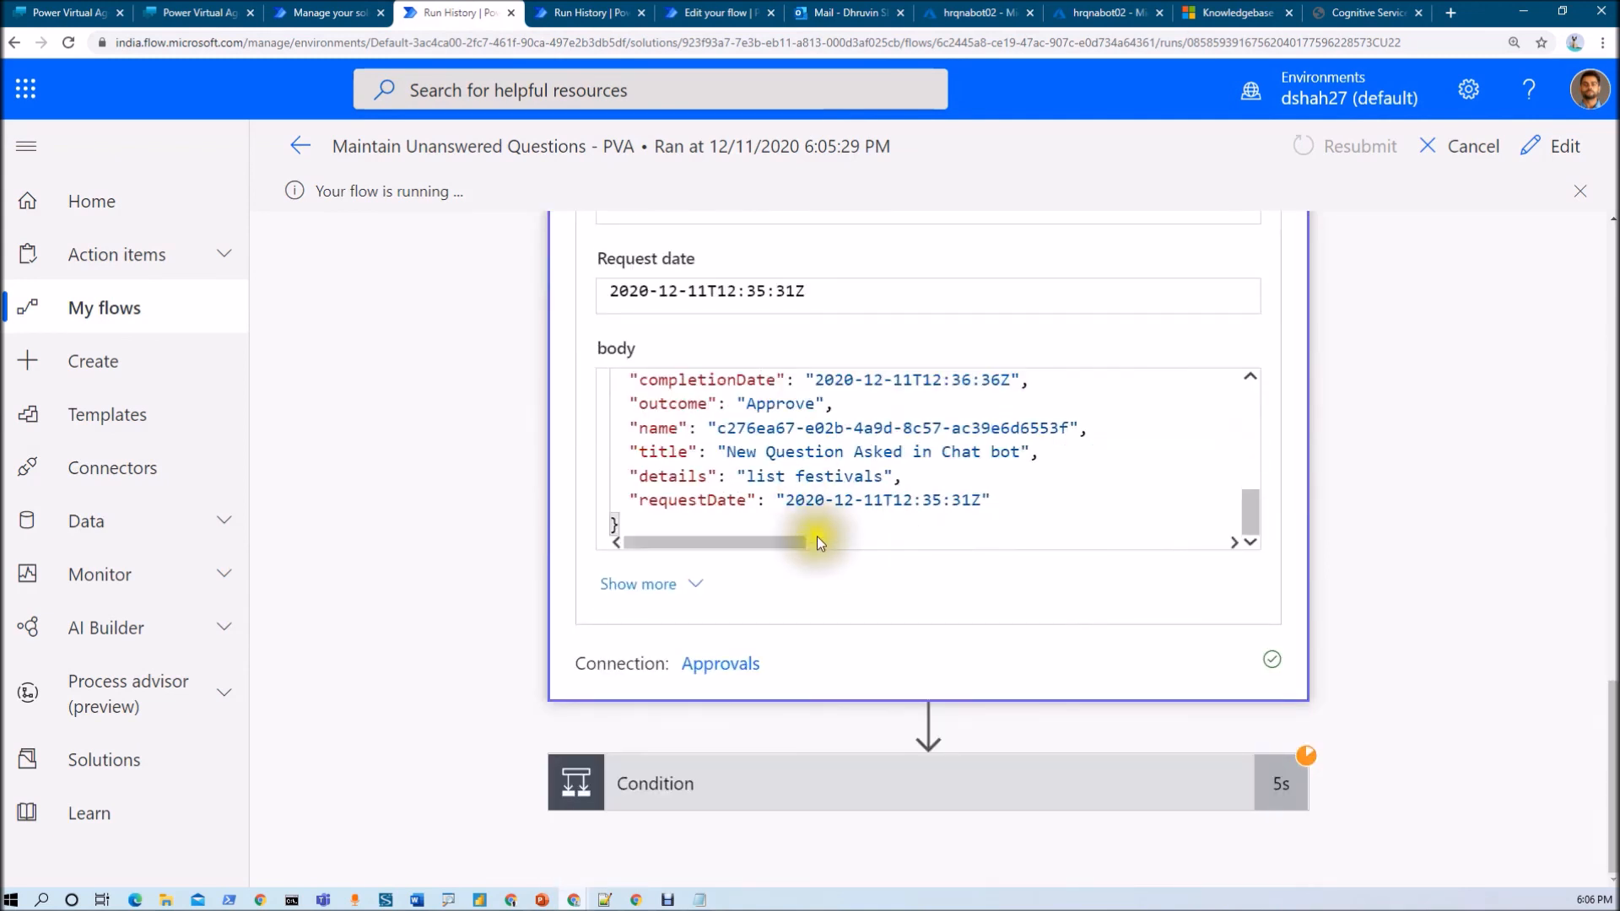
pyautogui.click(831, 776)
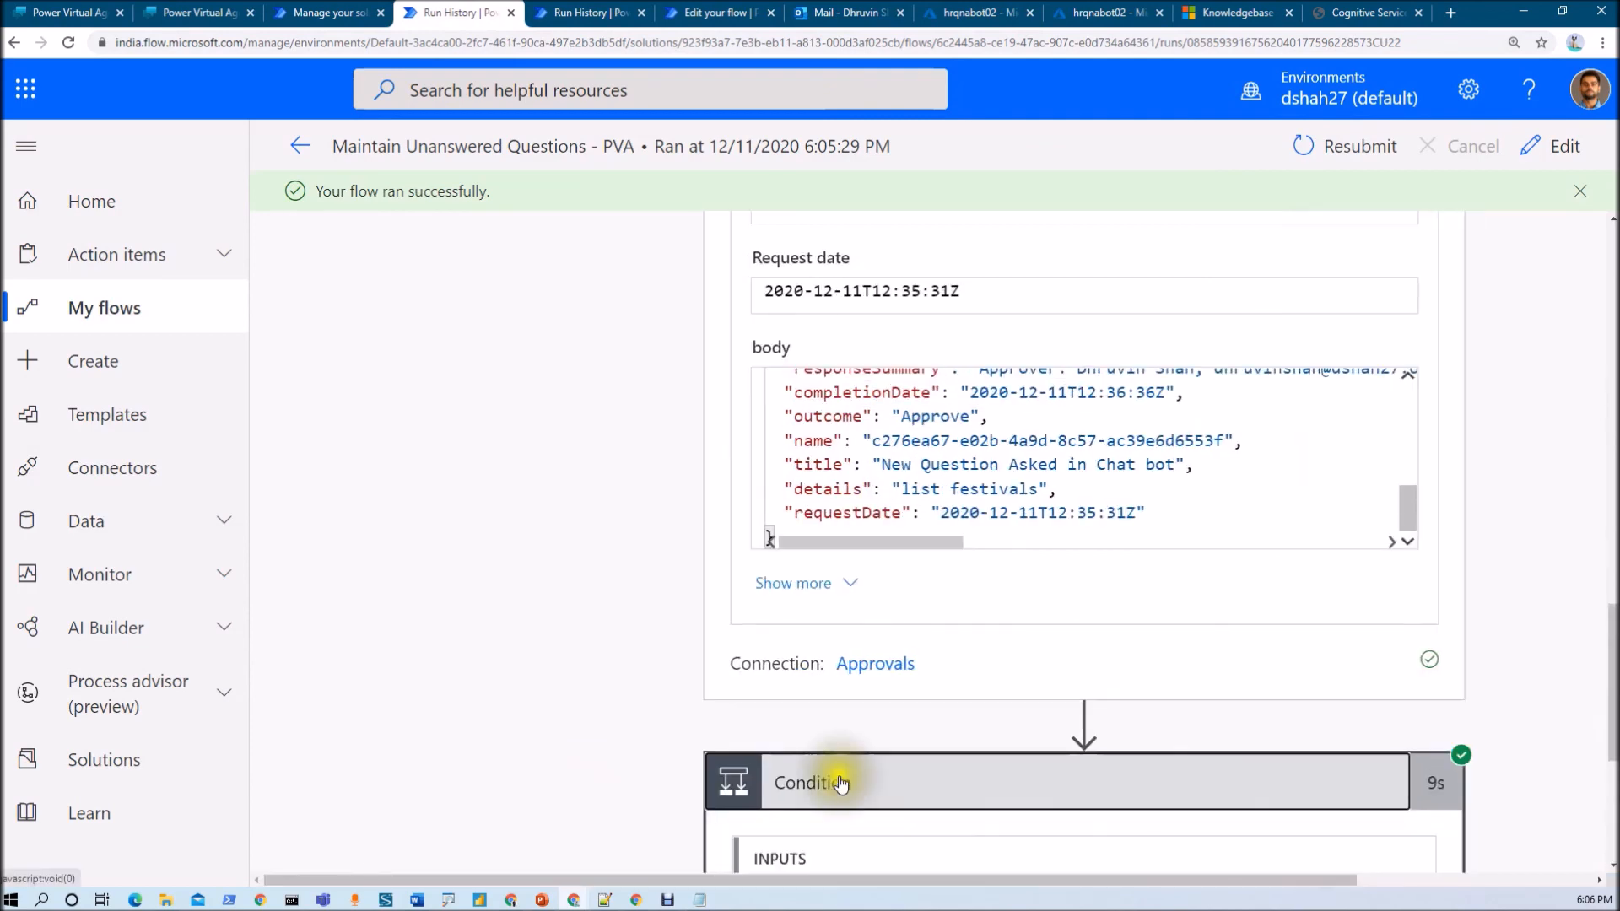
pyautogui.scroll(-3, 842, 777)
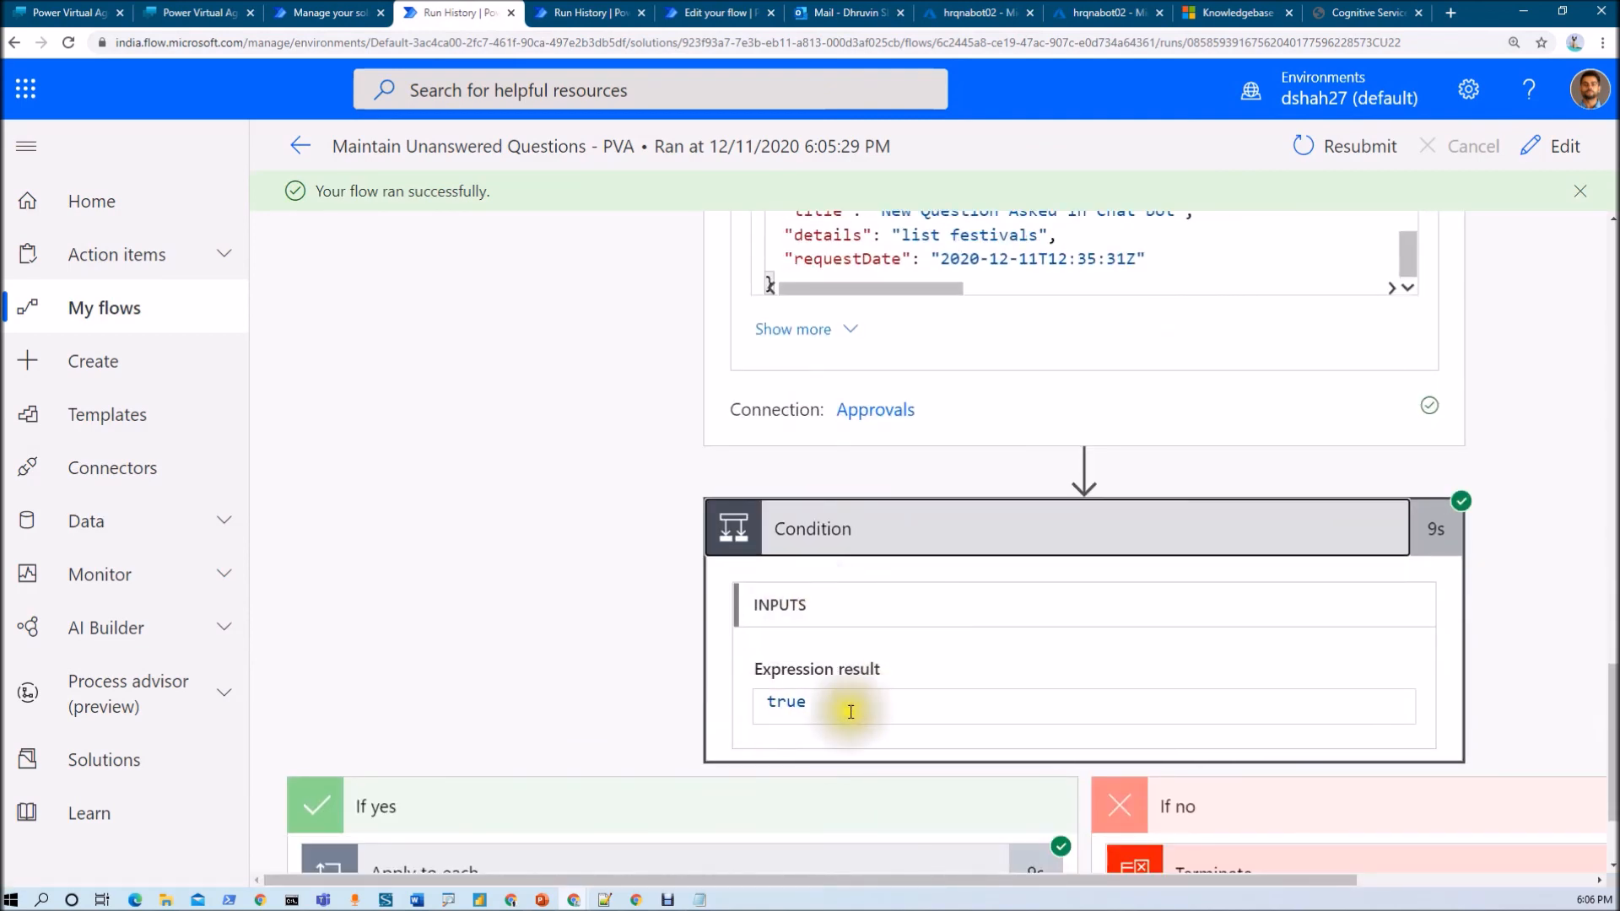
pyautogui.scroll(-1, 854, 709)
pyautogui.scroll(-1, 836, 709)
# Examine the Update KnowledgeBase request and the Publish Knowledgebase outputs inside the Apply to each loop.
pyautogui.click(770, 732)
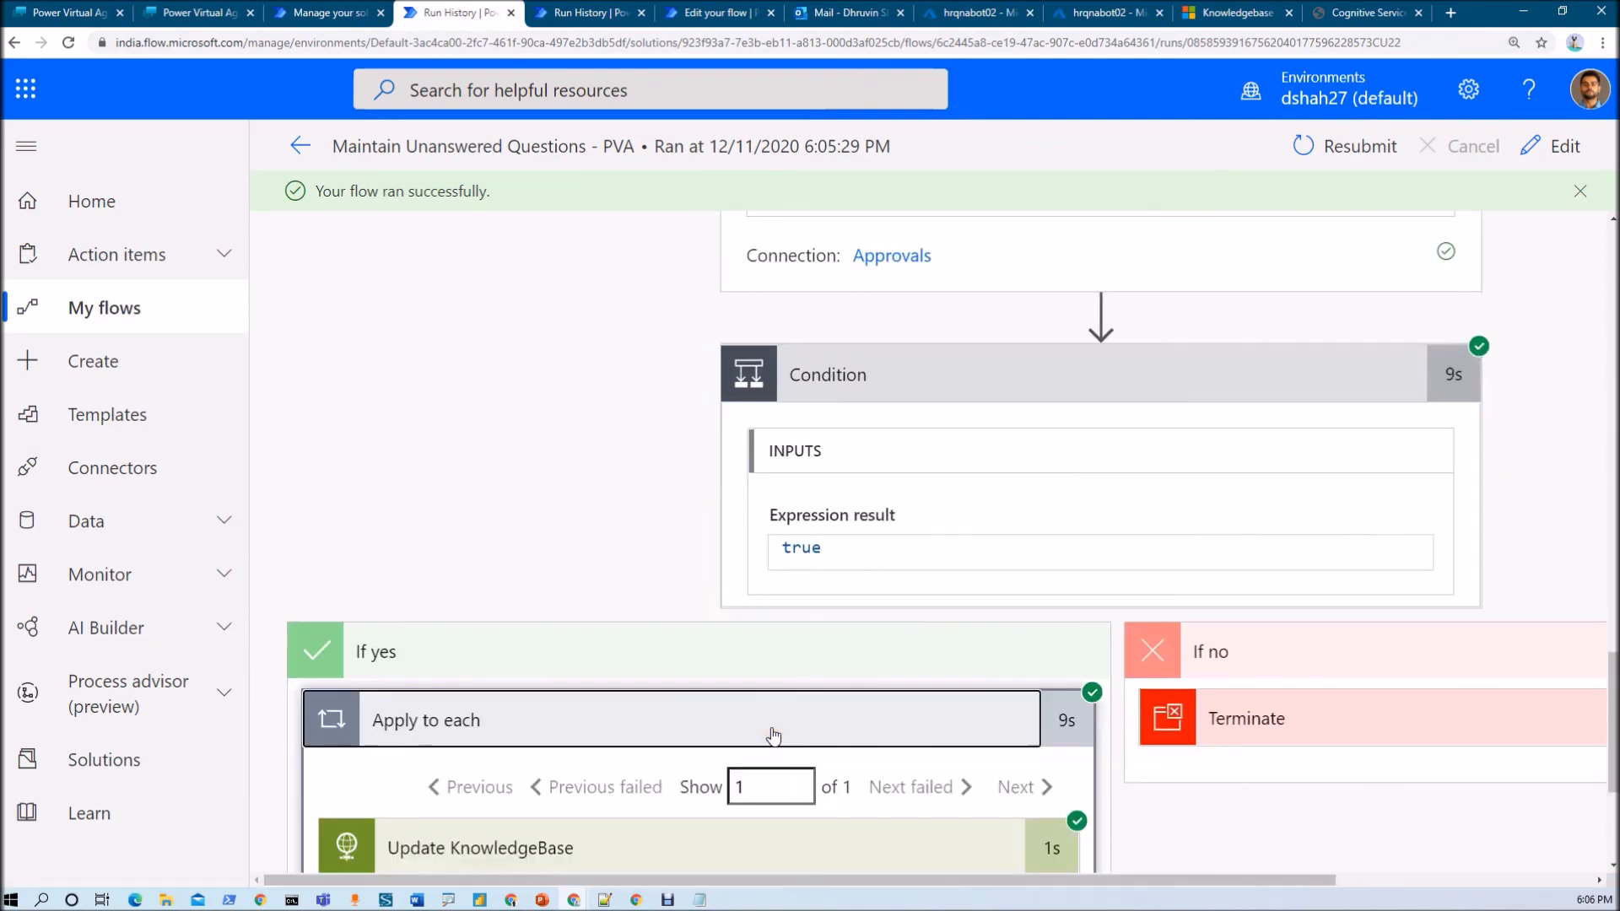
pyautogui.scroll(-2, 772, 734)
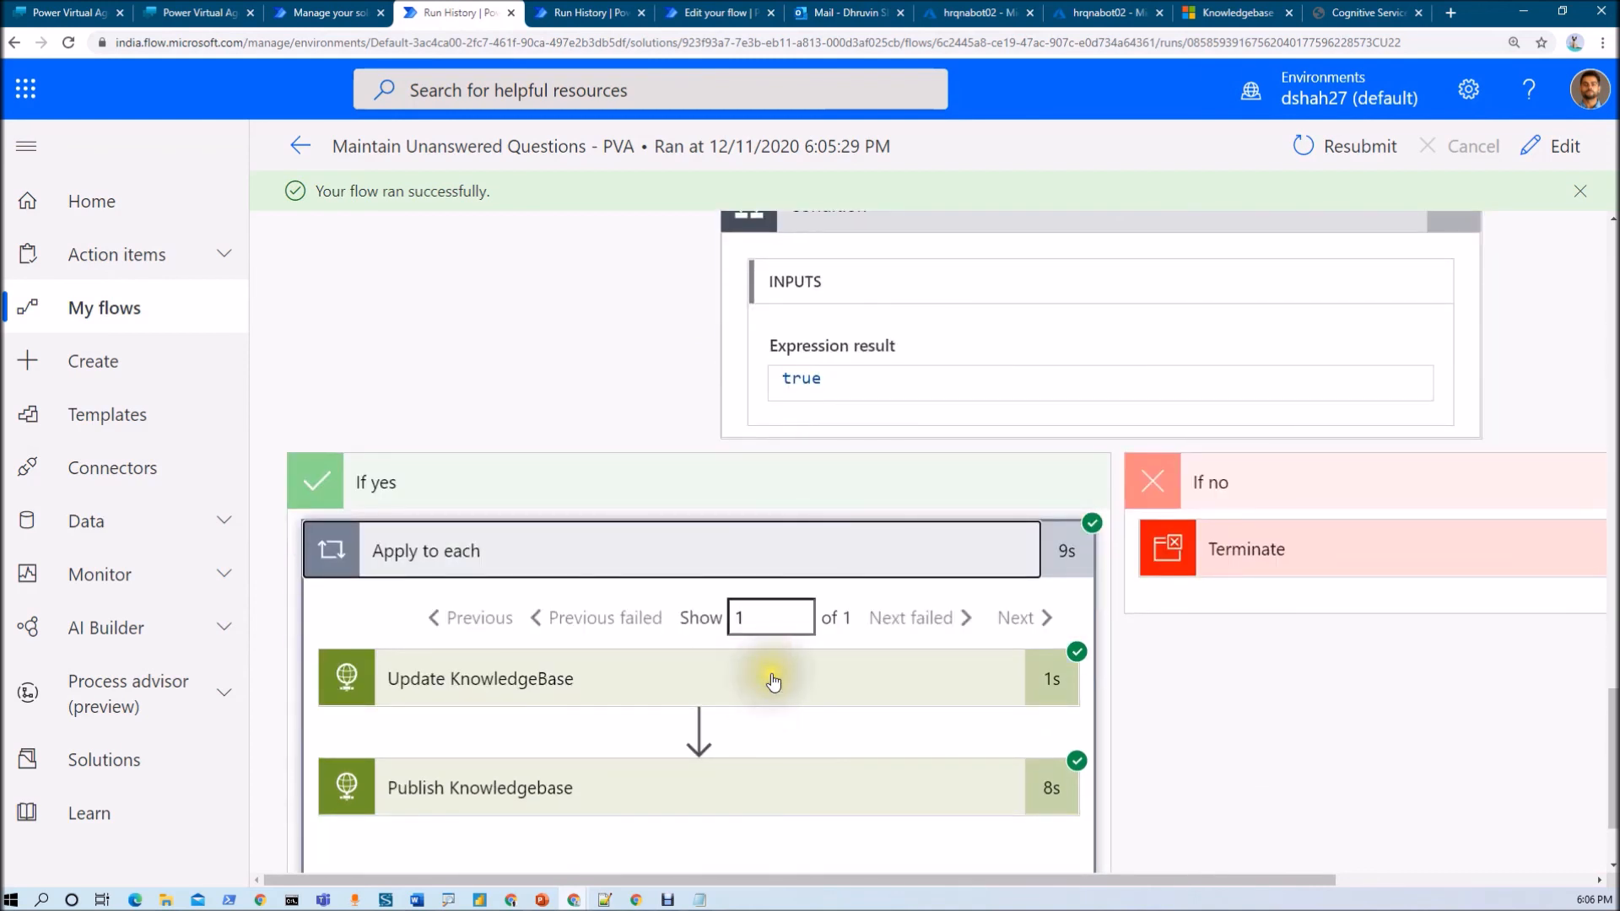
pyautogui.click(774, 682)
pyautogui.scroll(-5, 772, 679)
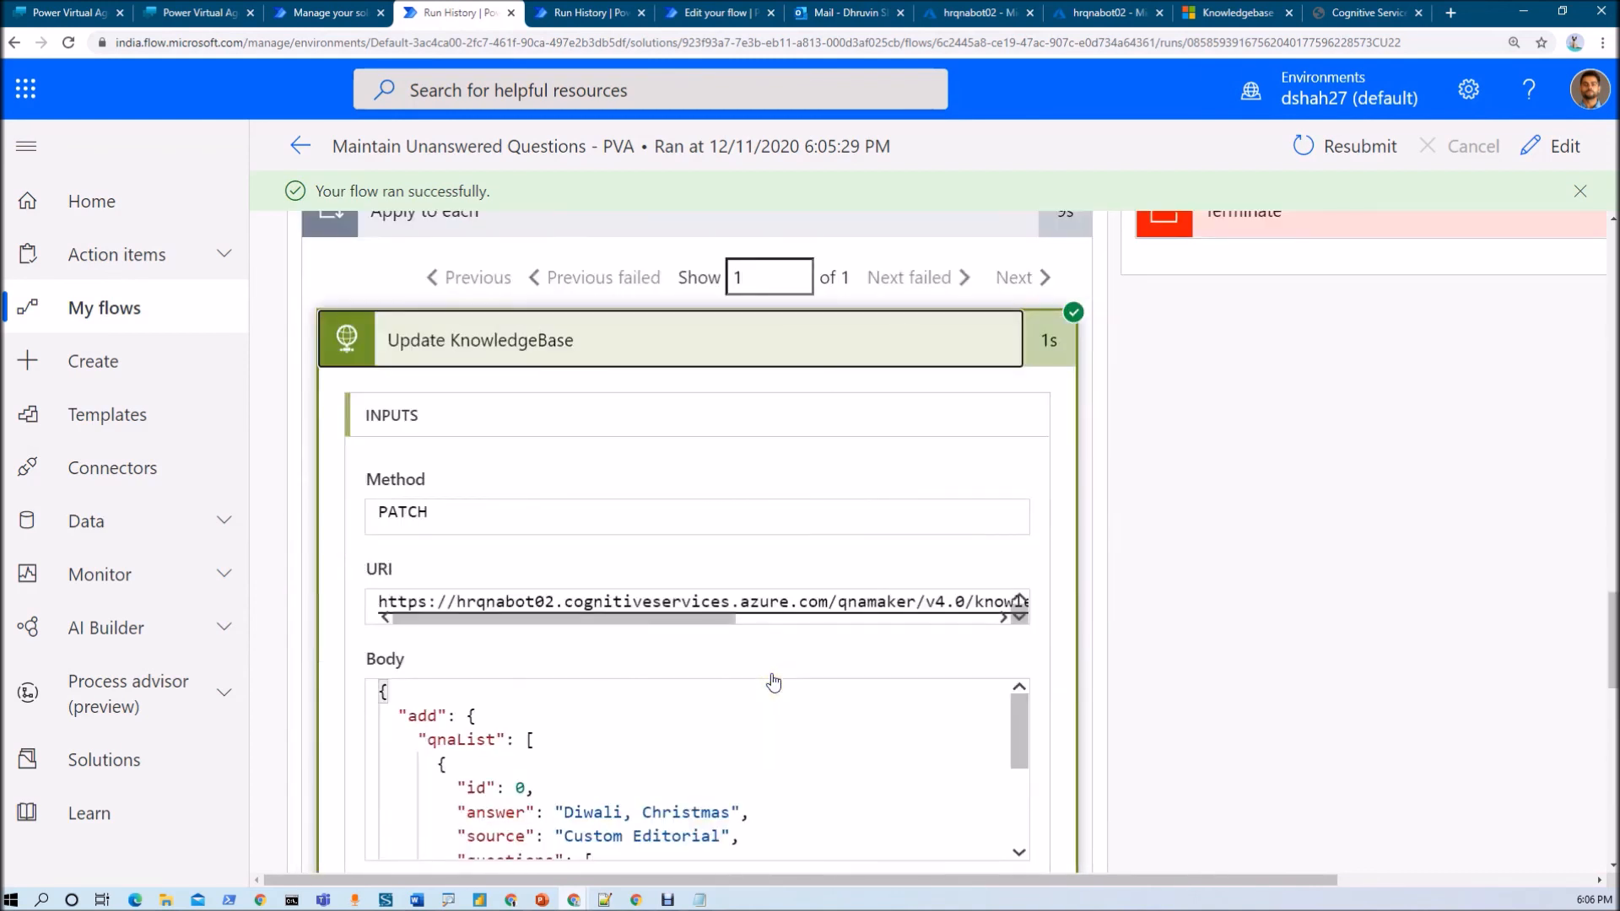
pyautogui.scroll(-3, 551, 664)
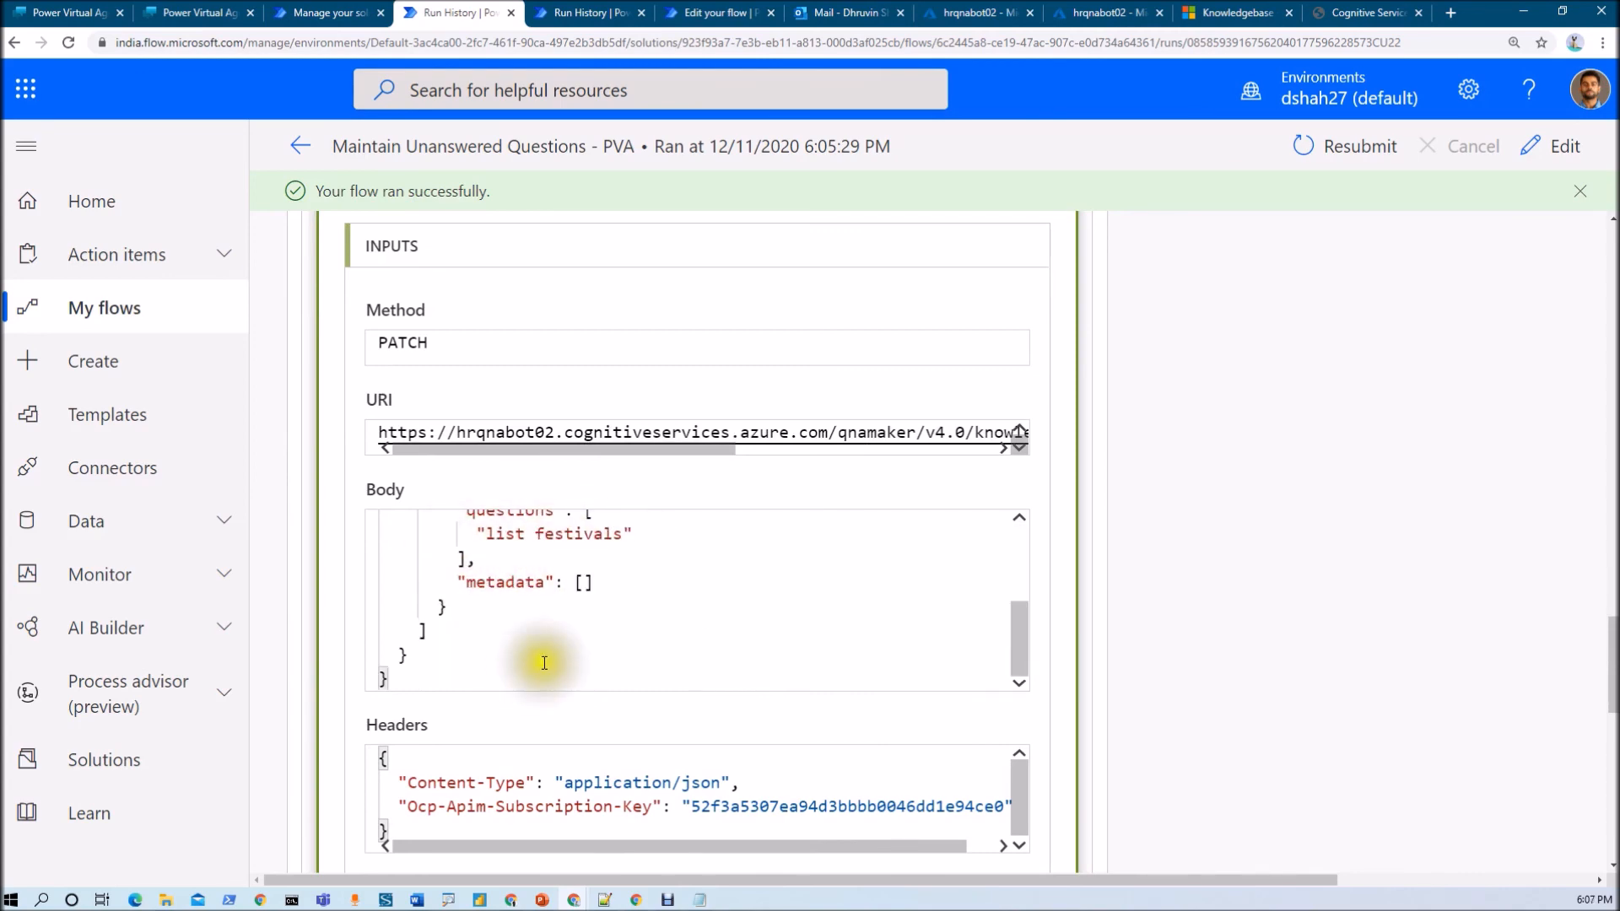
pyautogui.scroll(-10, 540, 660)
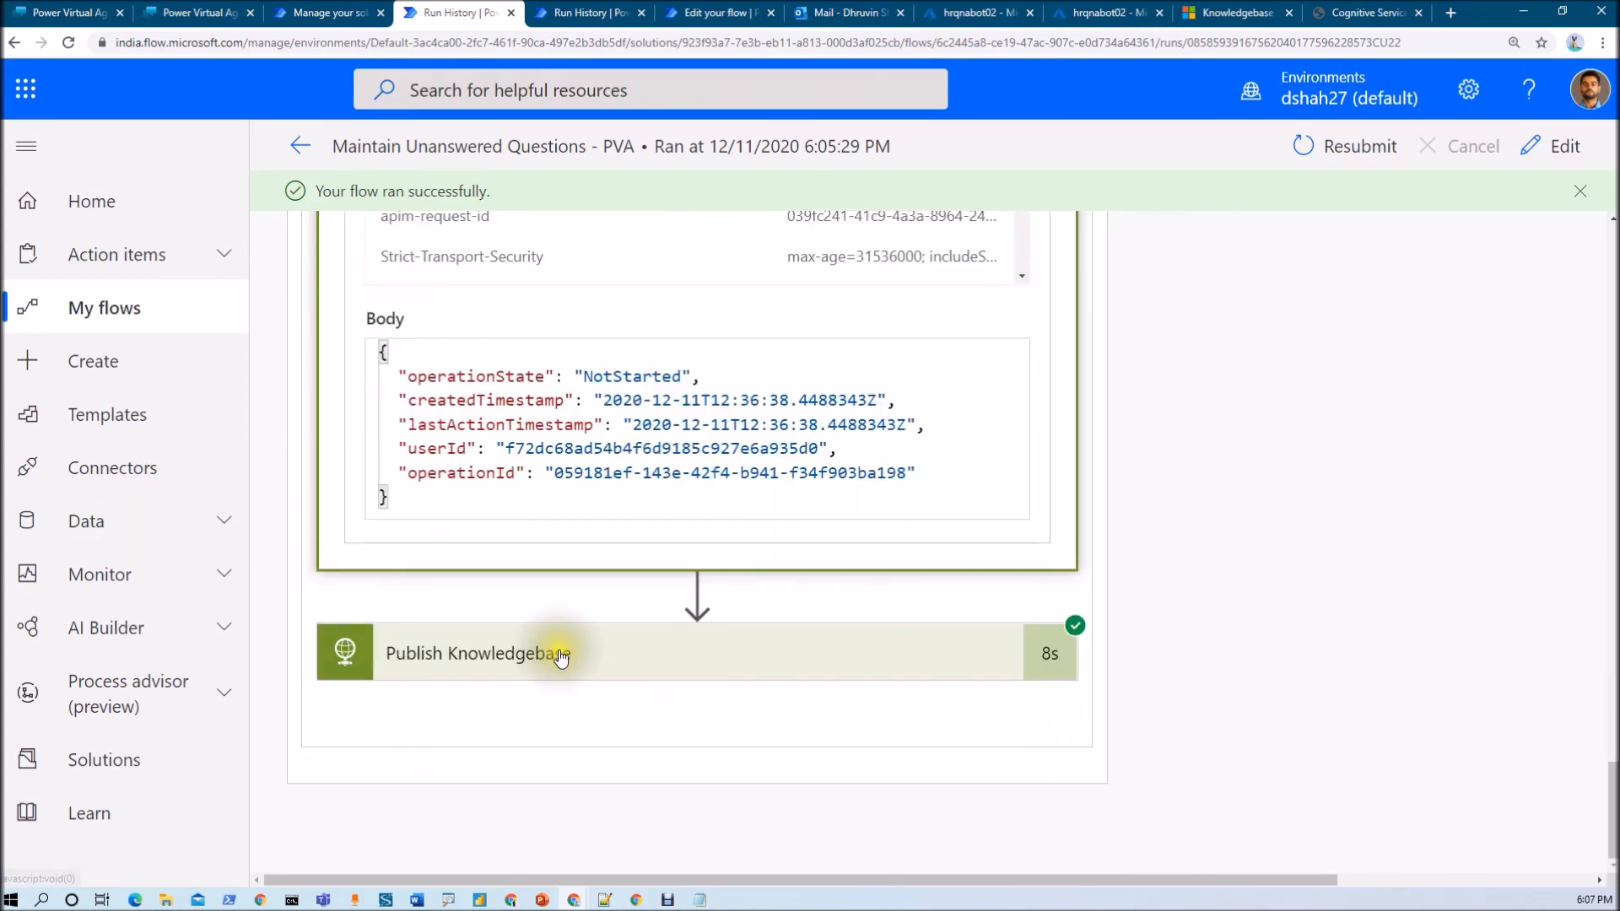
pyautogui.click(561, 656)
pyautogui.scroll(-10, 560, 656)
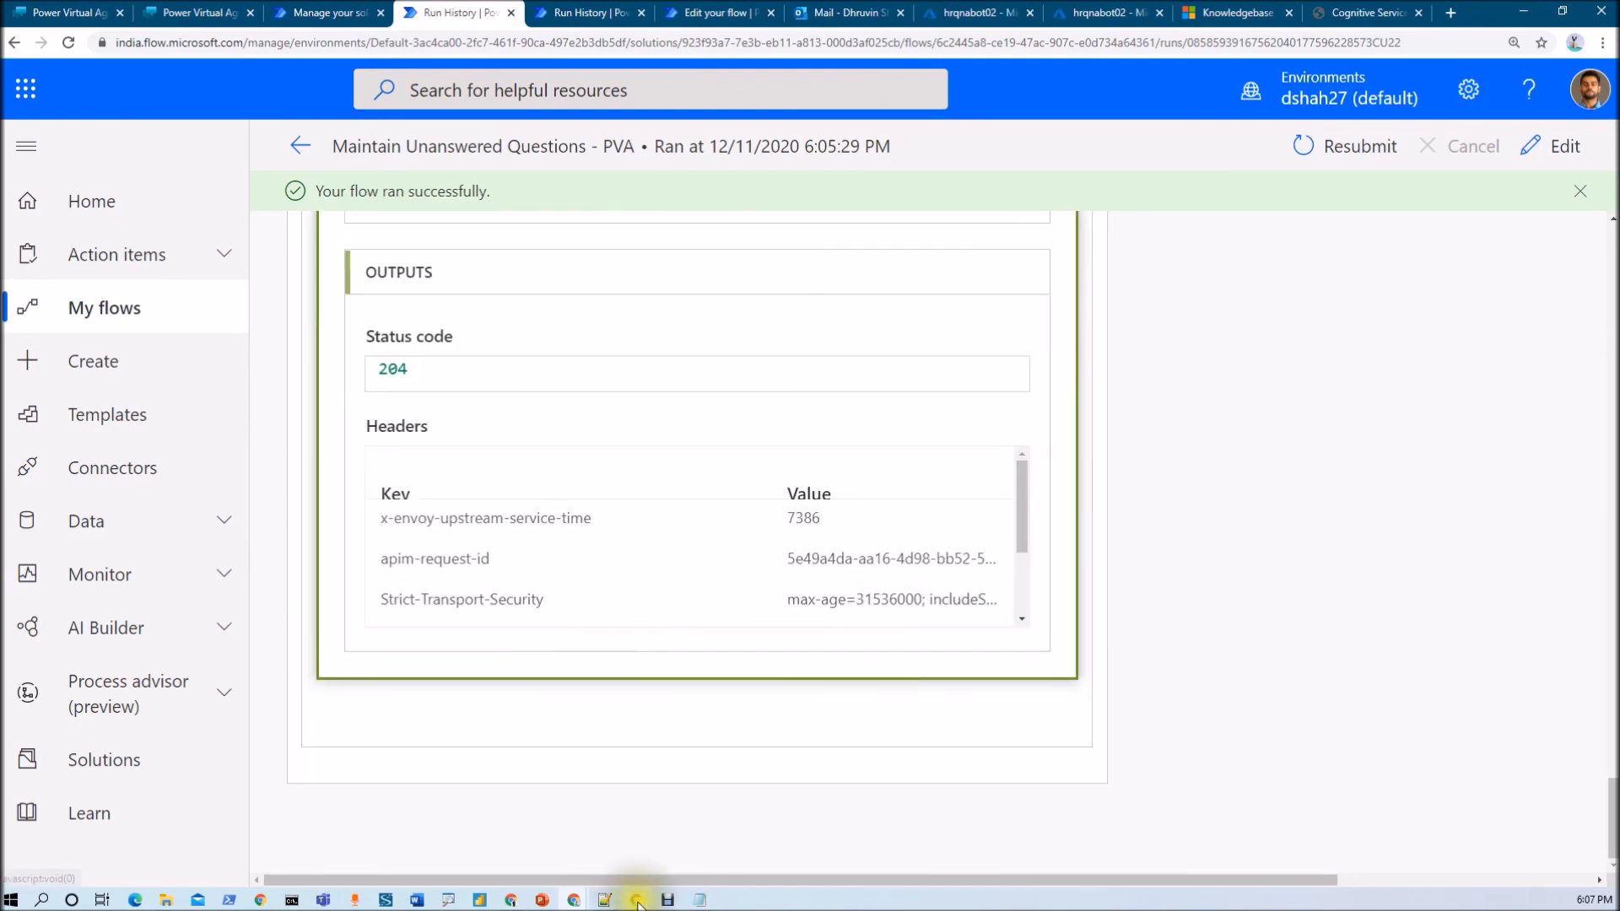
# Switch to QnA Maker, reload the HRFAQsKB knowledge base, and collapse the HR QnA.docx and qna_chitchat_Professional.tsv sources to examine the Custom Editorial pairs.
pyautogui.moveTo(638, 901)
pyautogui.moveTo(573, 900)
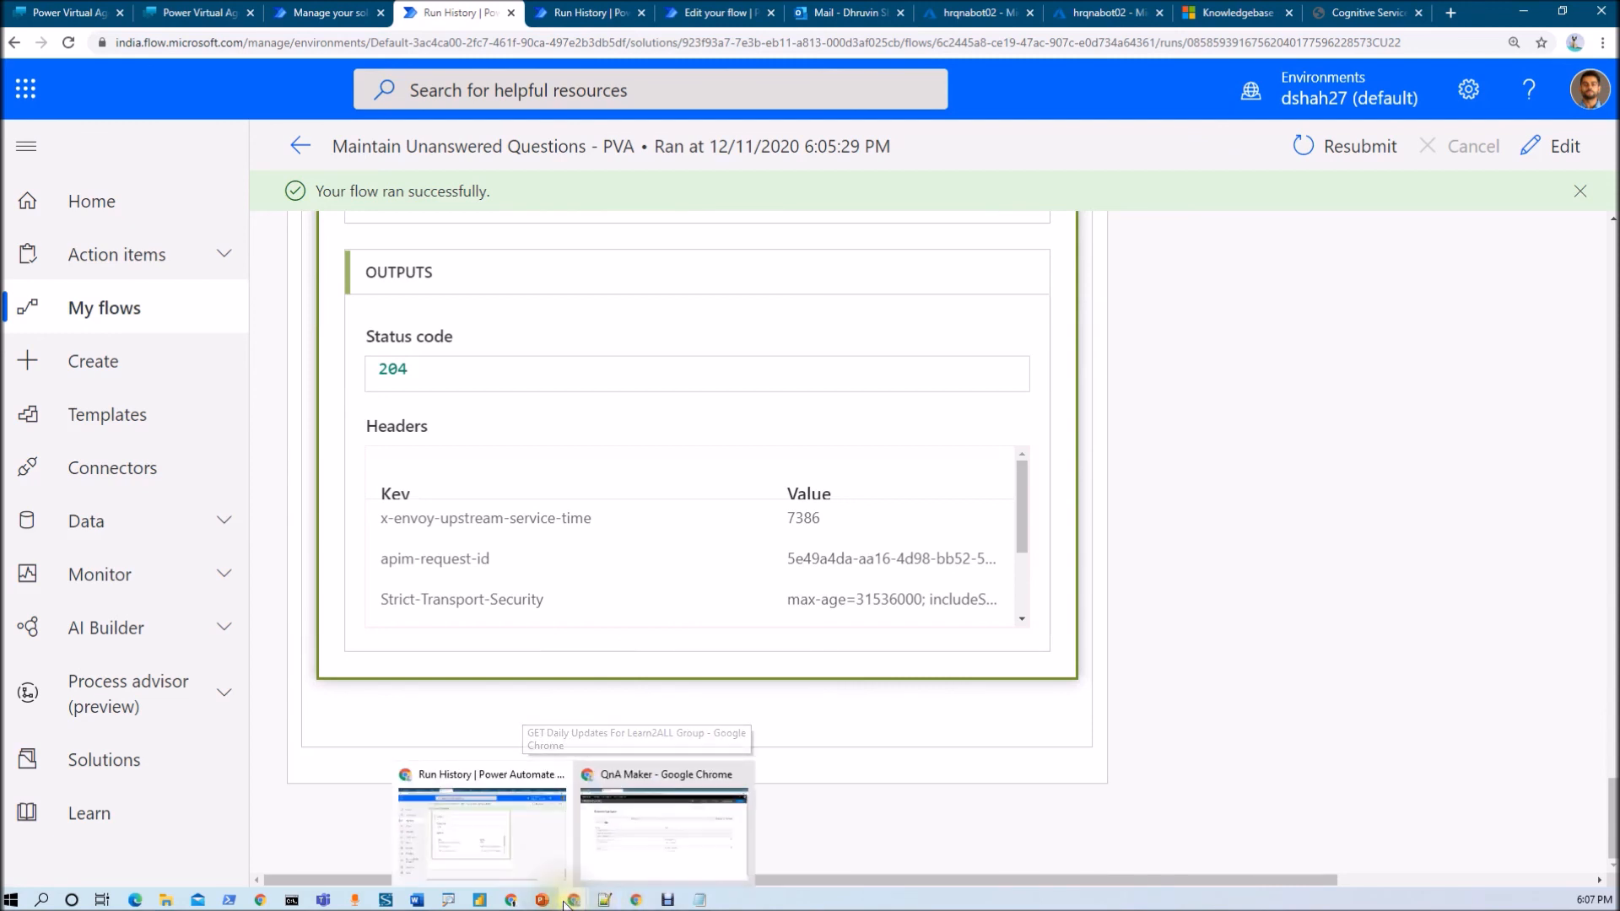
pyautogui.click(629, 853)
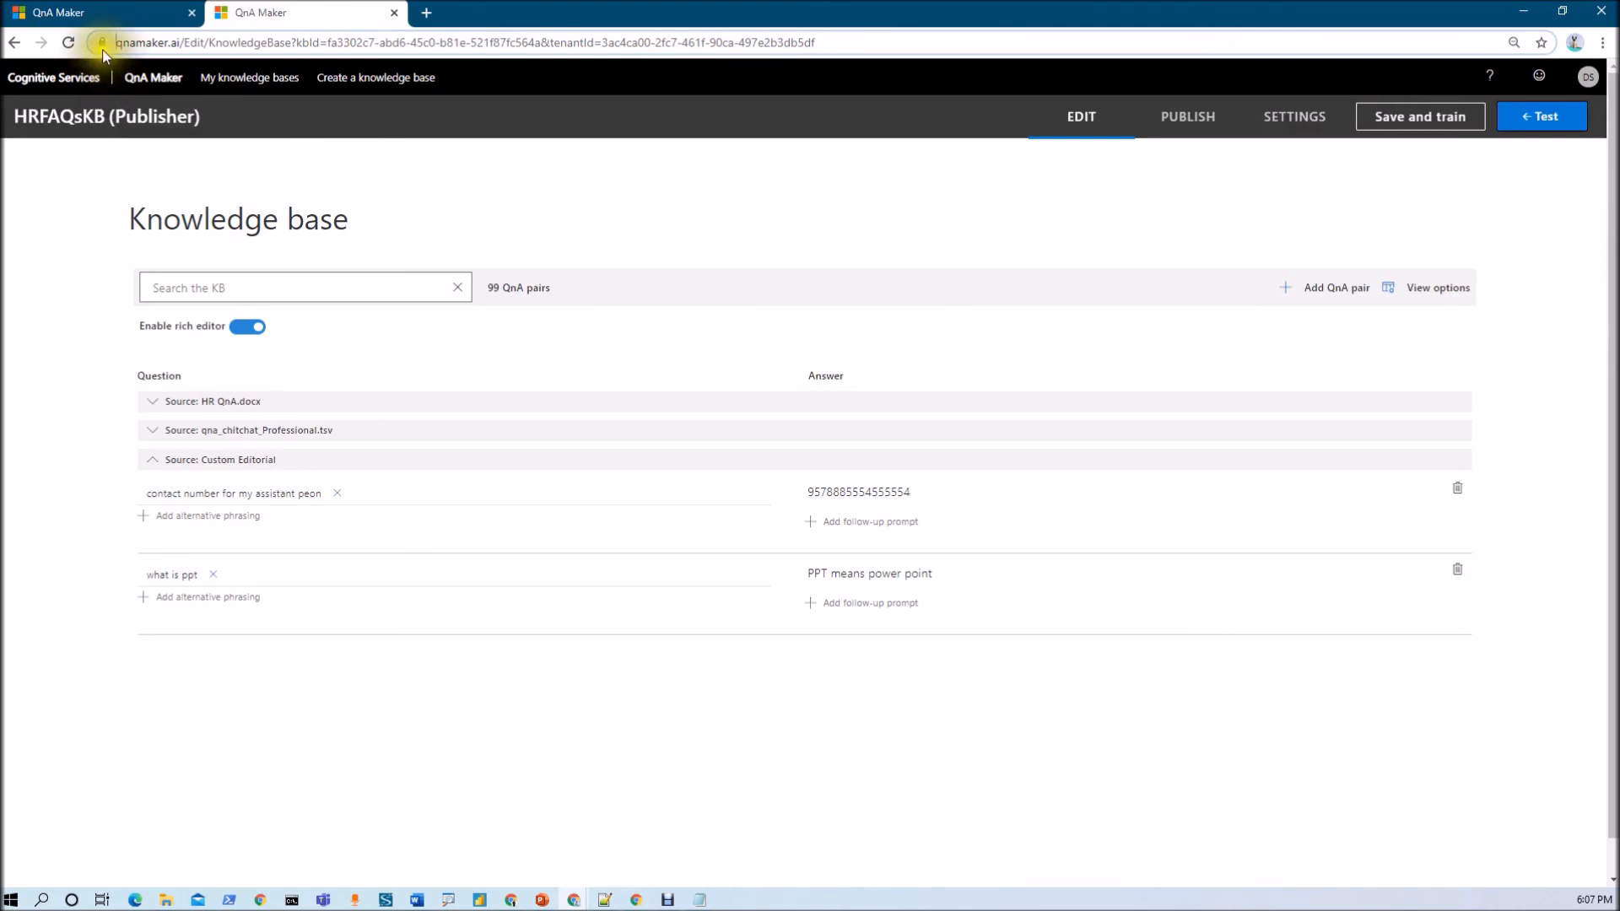
pyautogui.click(69, 46)
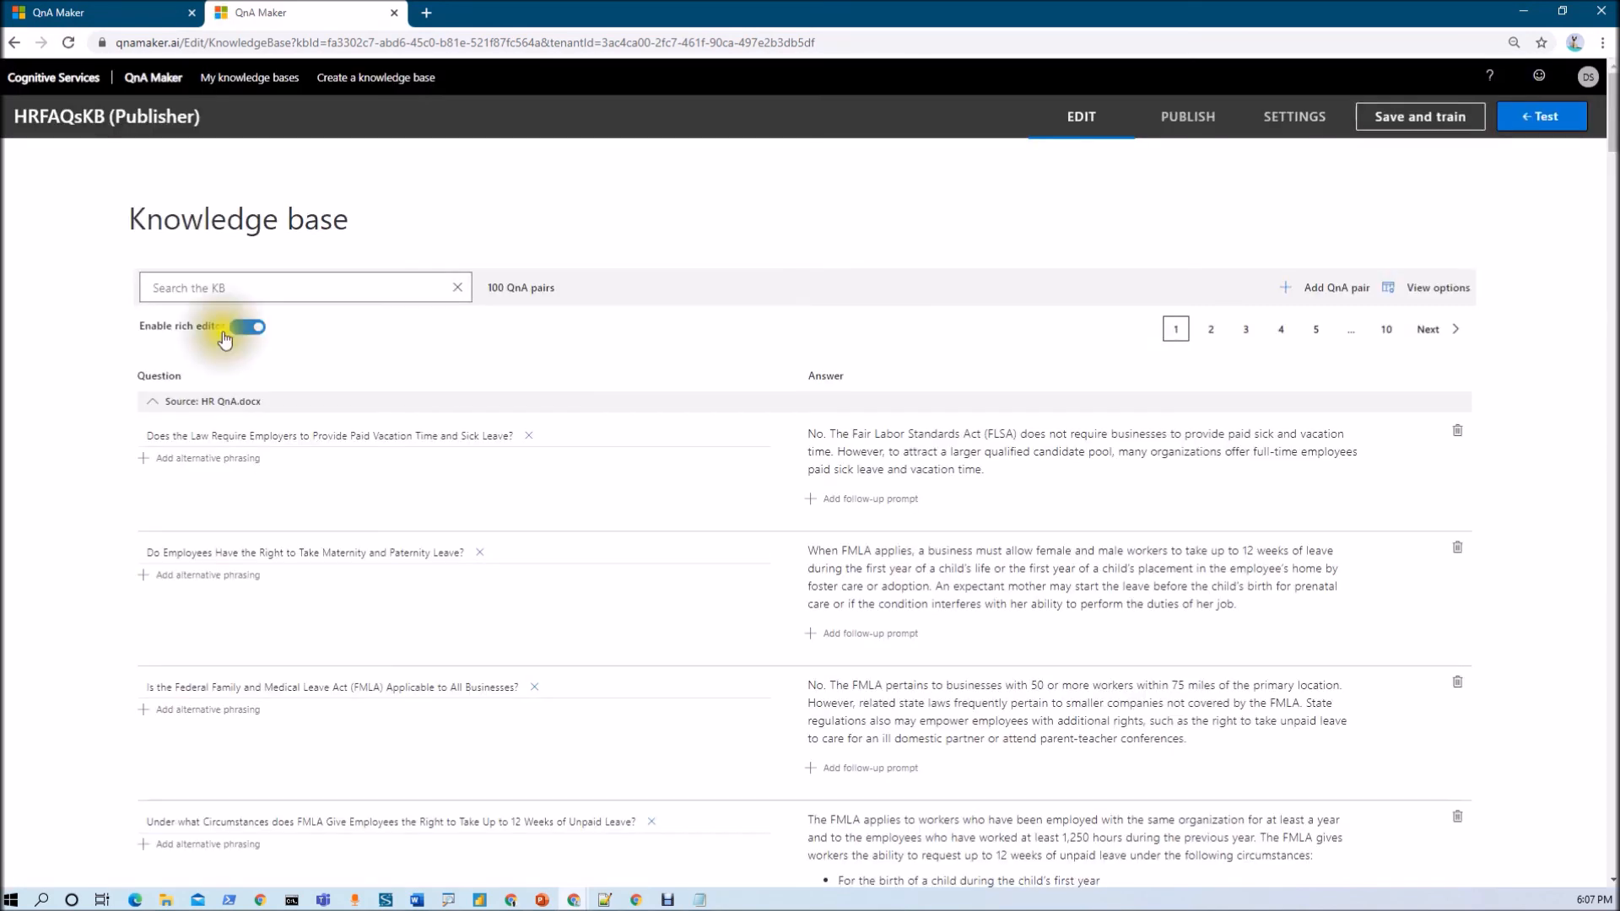
pyautogui.click(156, 409)
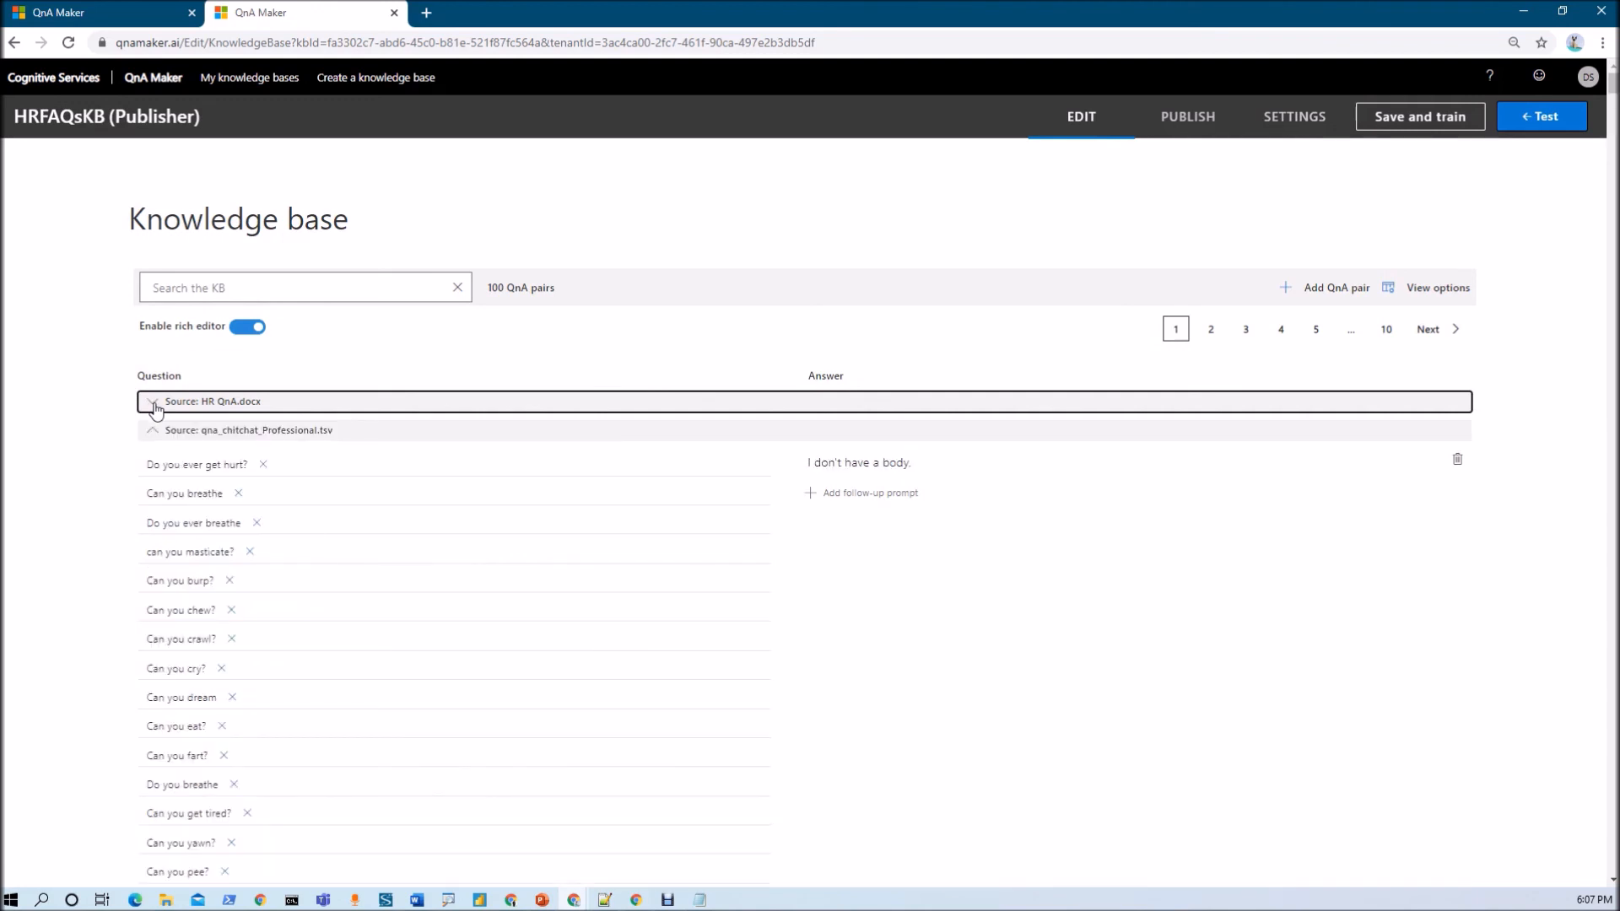
pyautogui.click(153, 432)
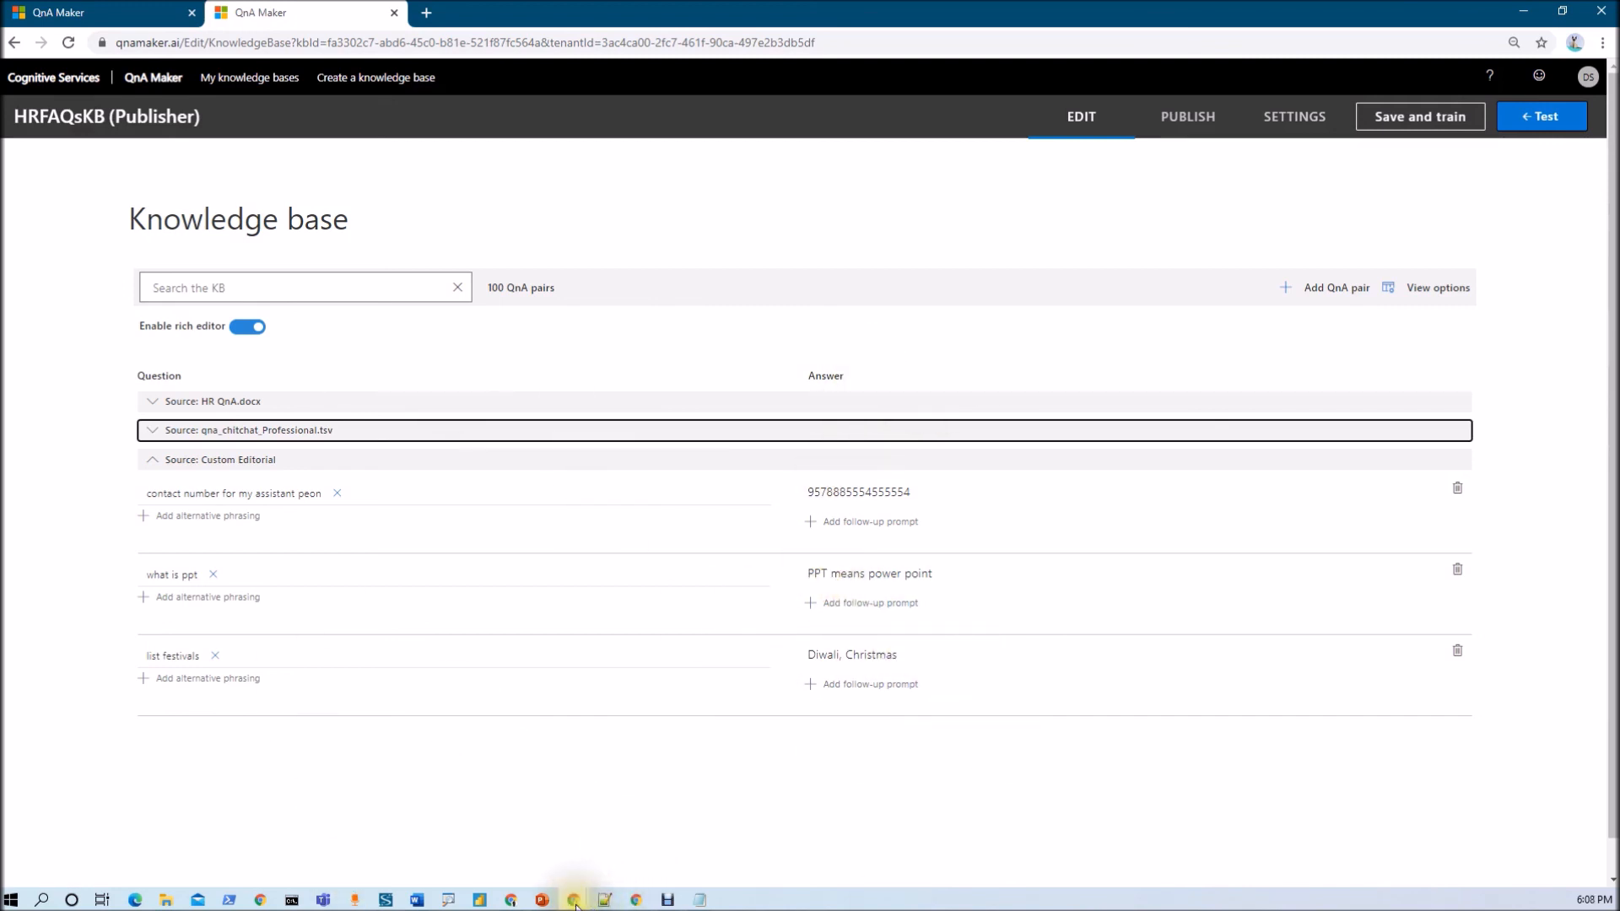
# Switch to Power Virtual Agents and answer "Yes" to "Did that answer your question?" in the test chat.
pyautogui.moveTo(574, 901)
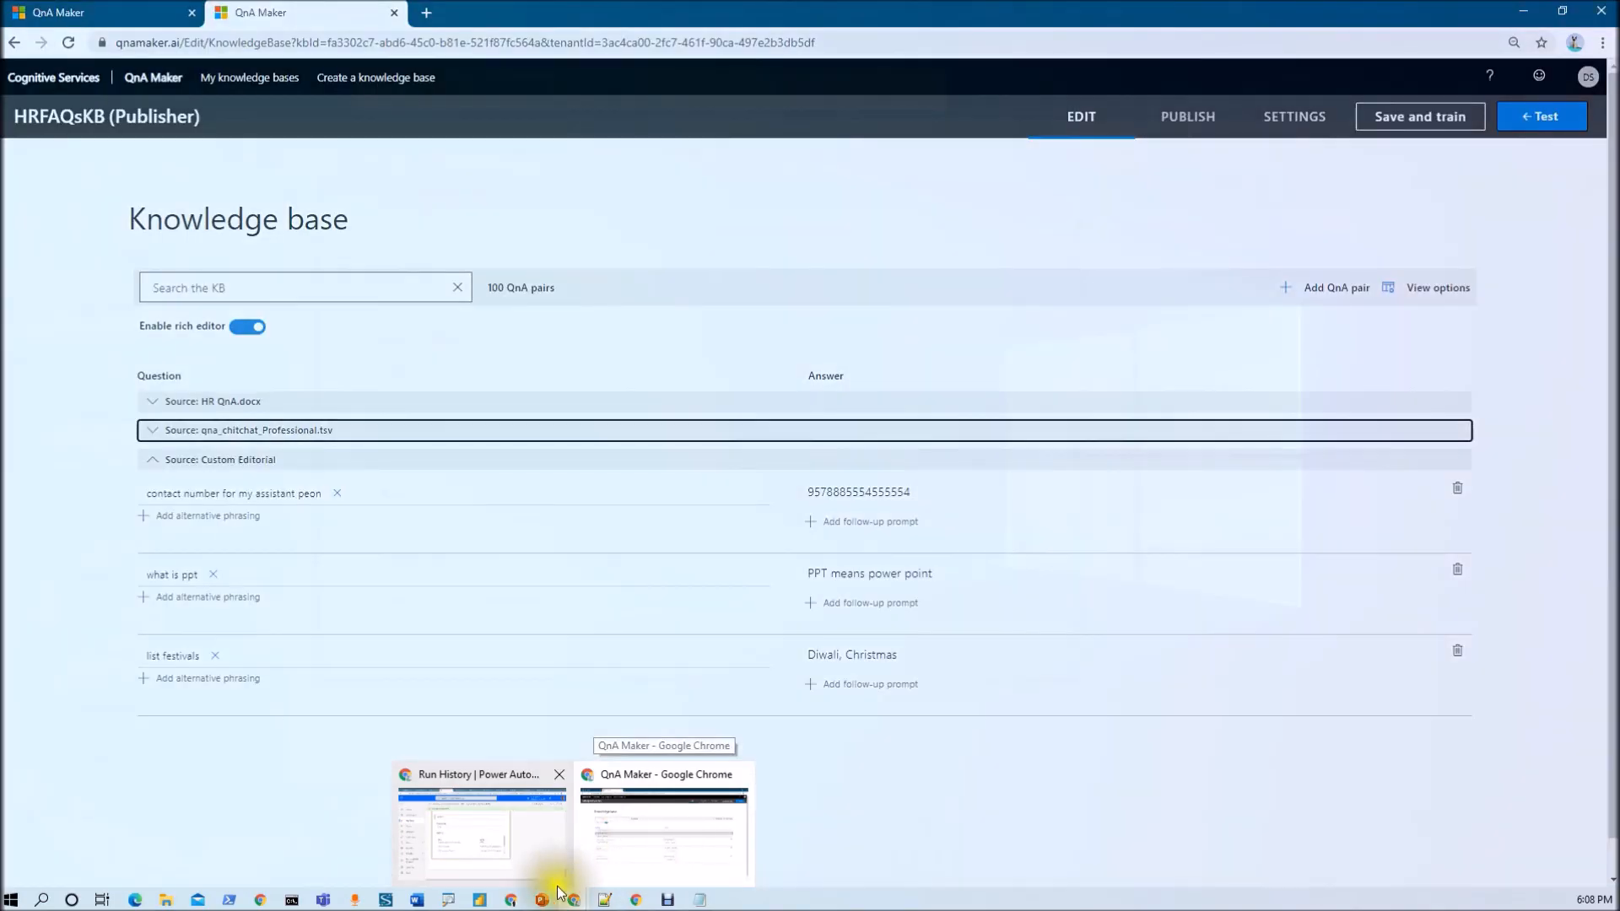
pyautogui.moveTo(513, 901)
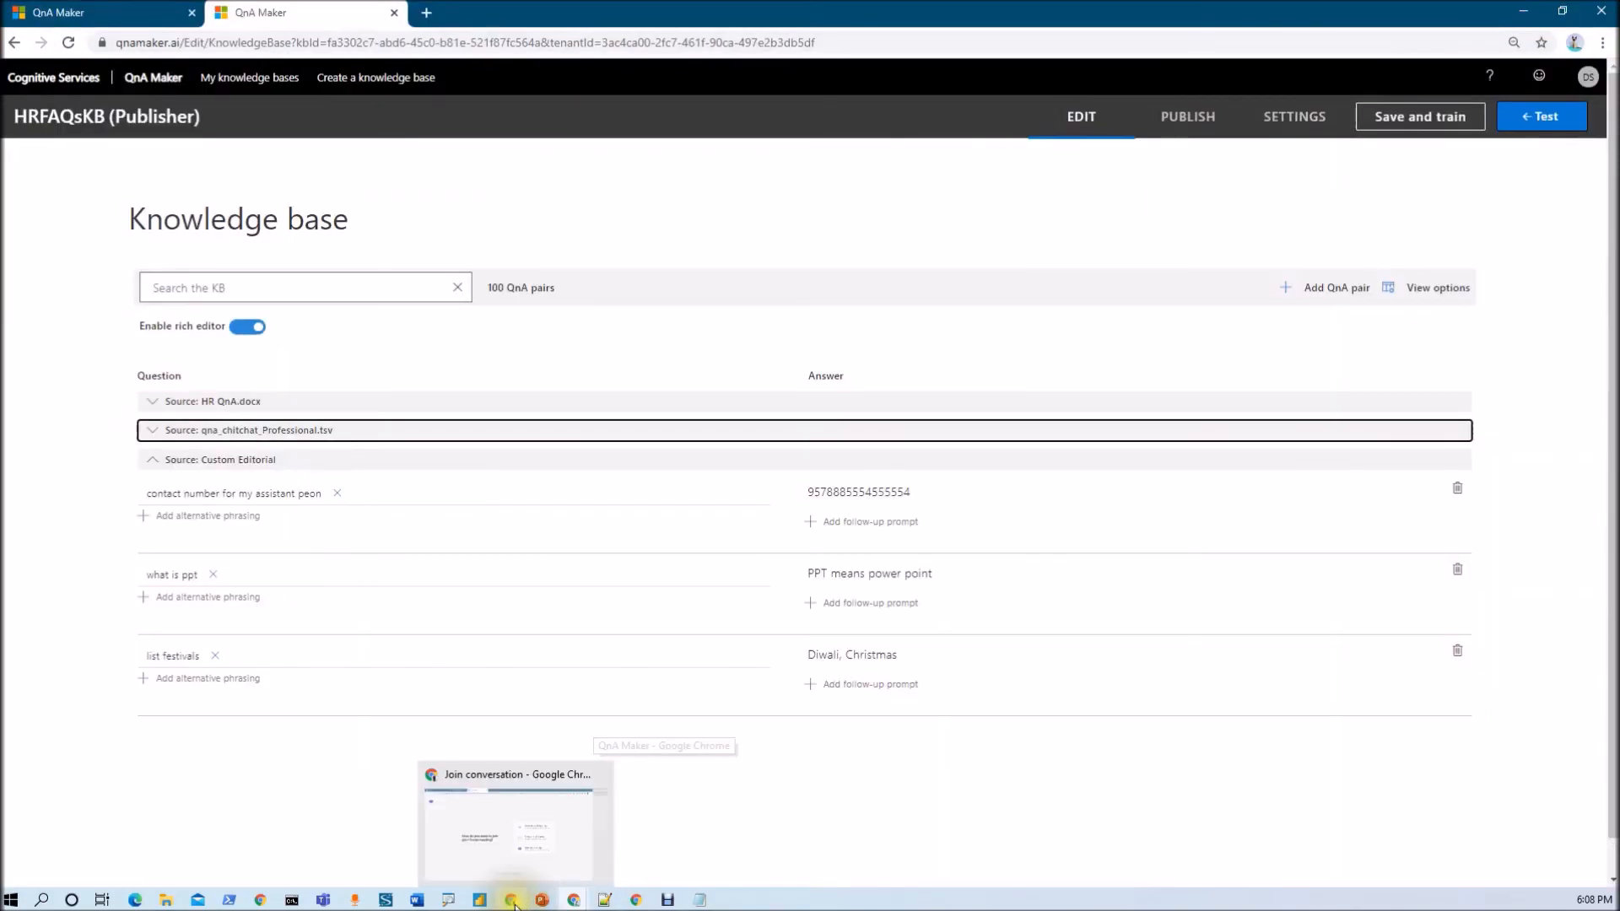
pyautogui.moveTo(639, 901)
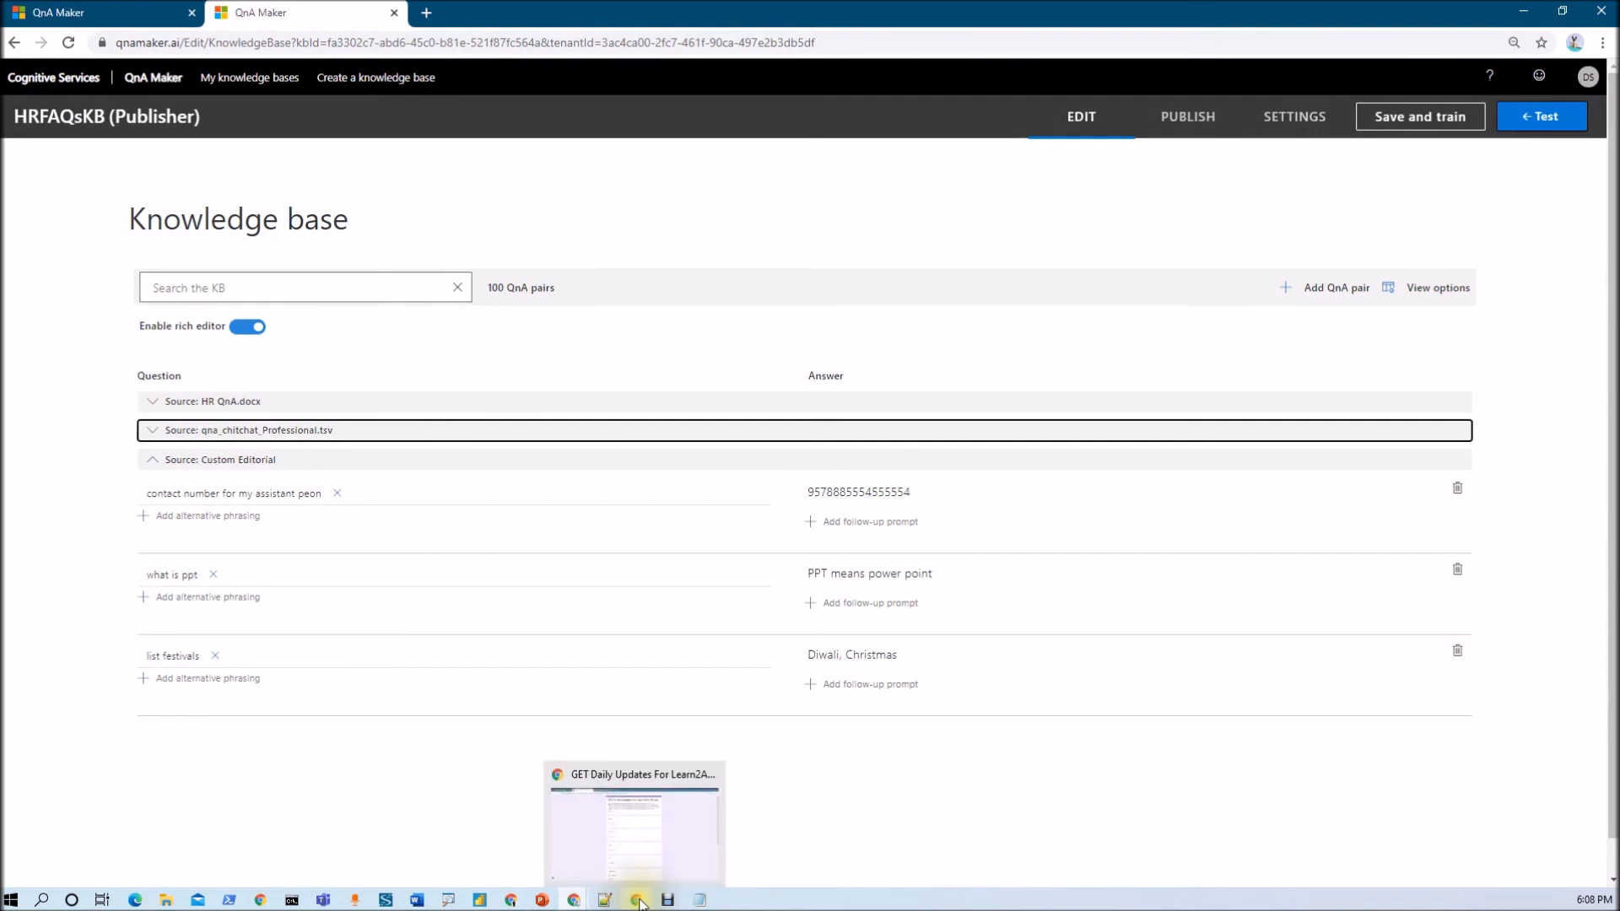
pyautogui.click(204, 18)
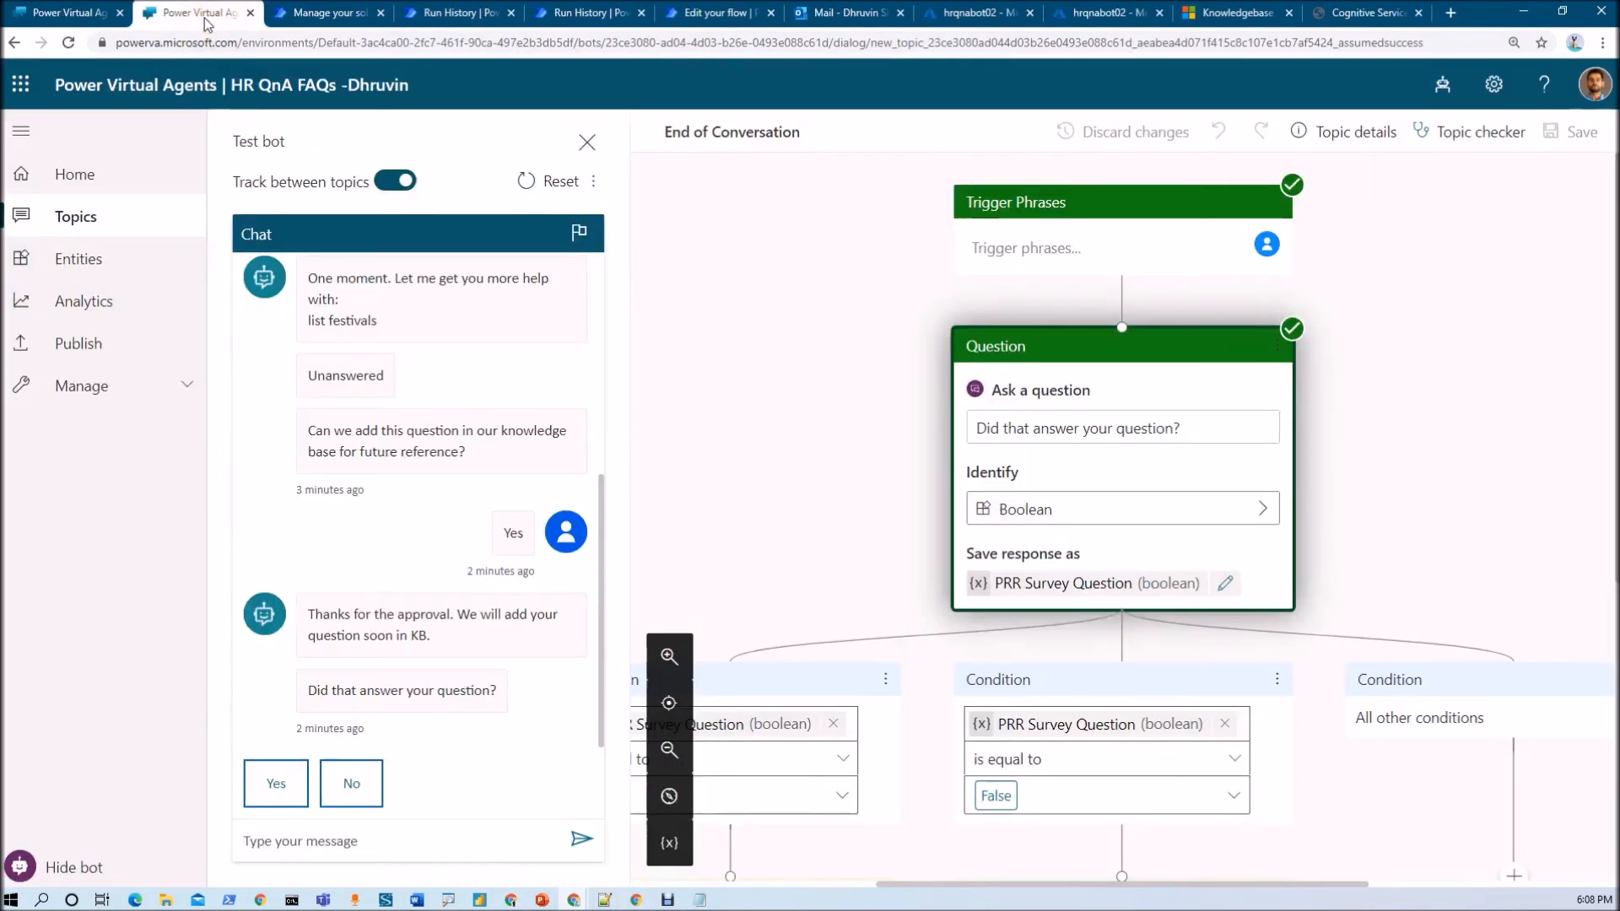
pyautogui.click(289, 778)
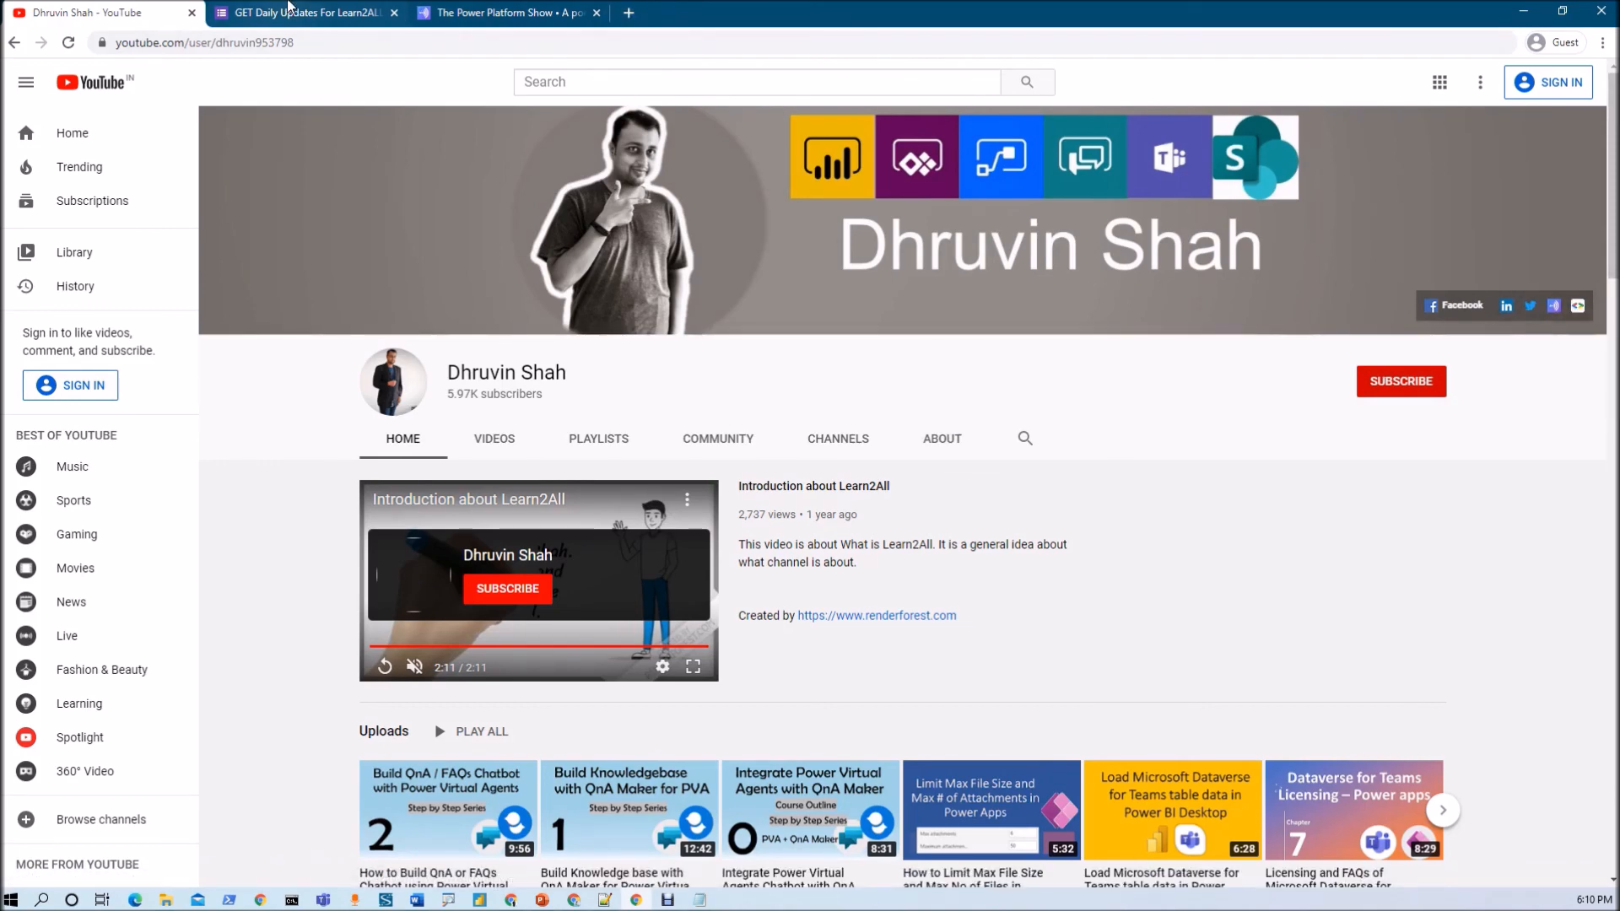
pyautogui.click(290, 8)
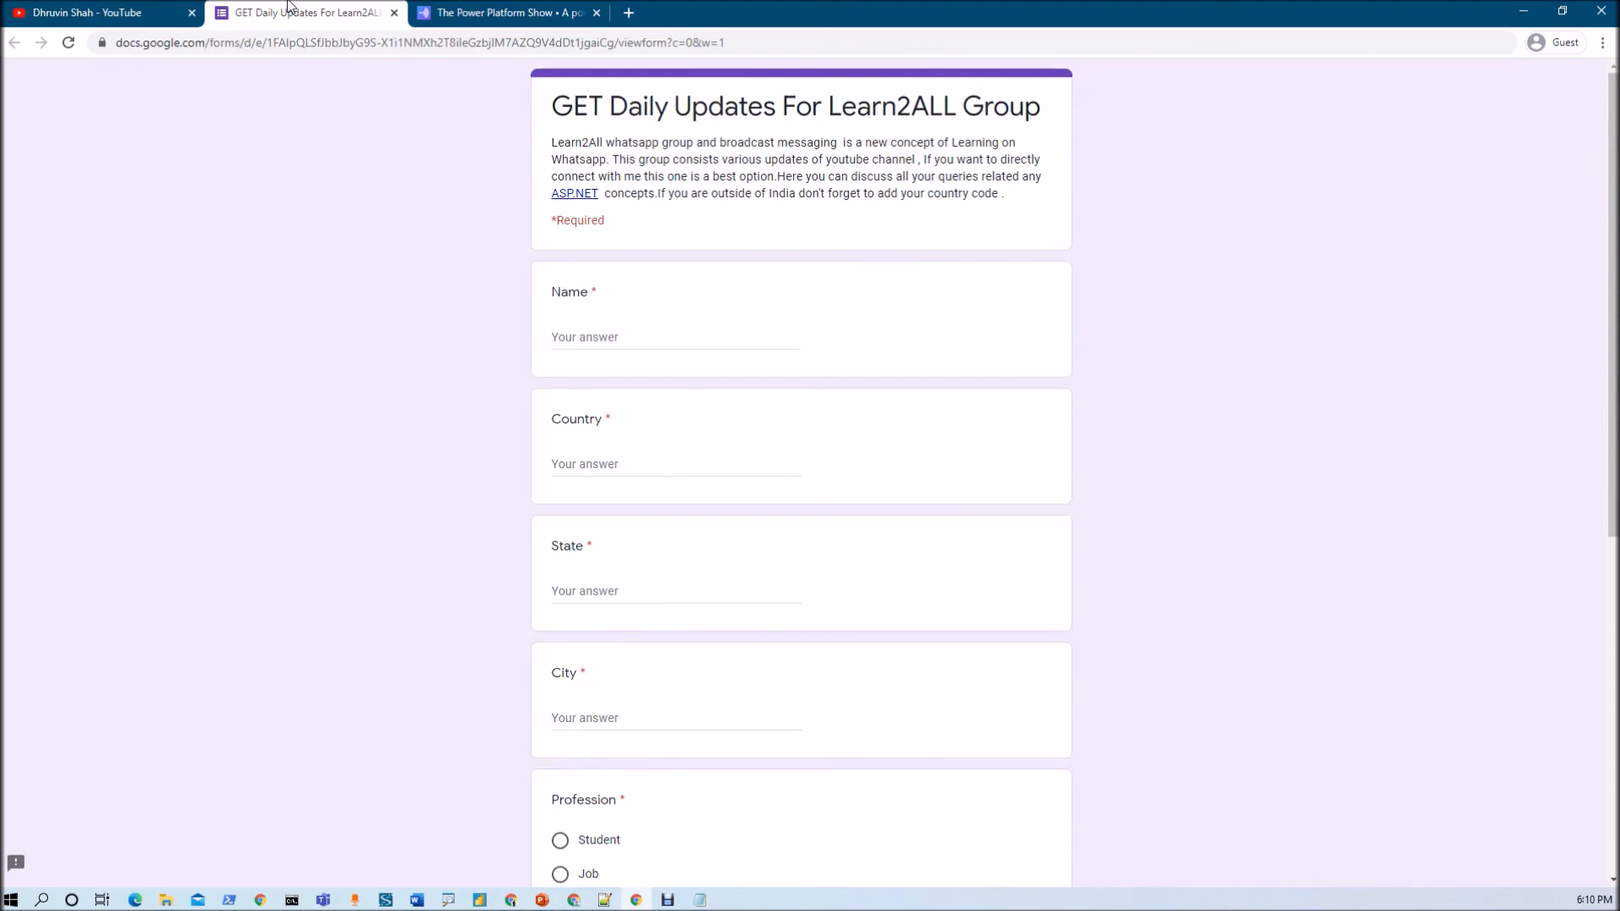
pyautogui.click(142, 11)
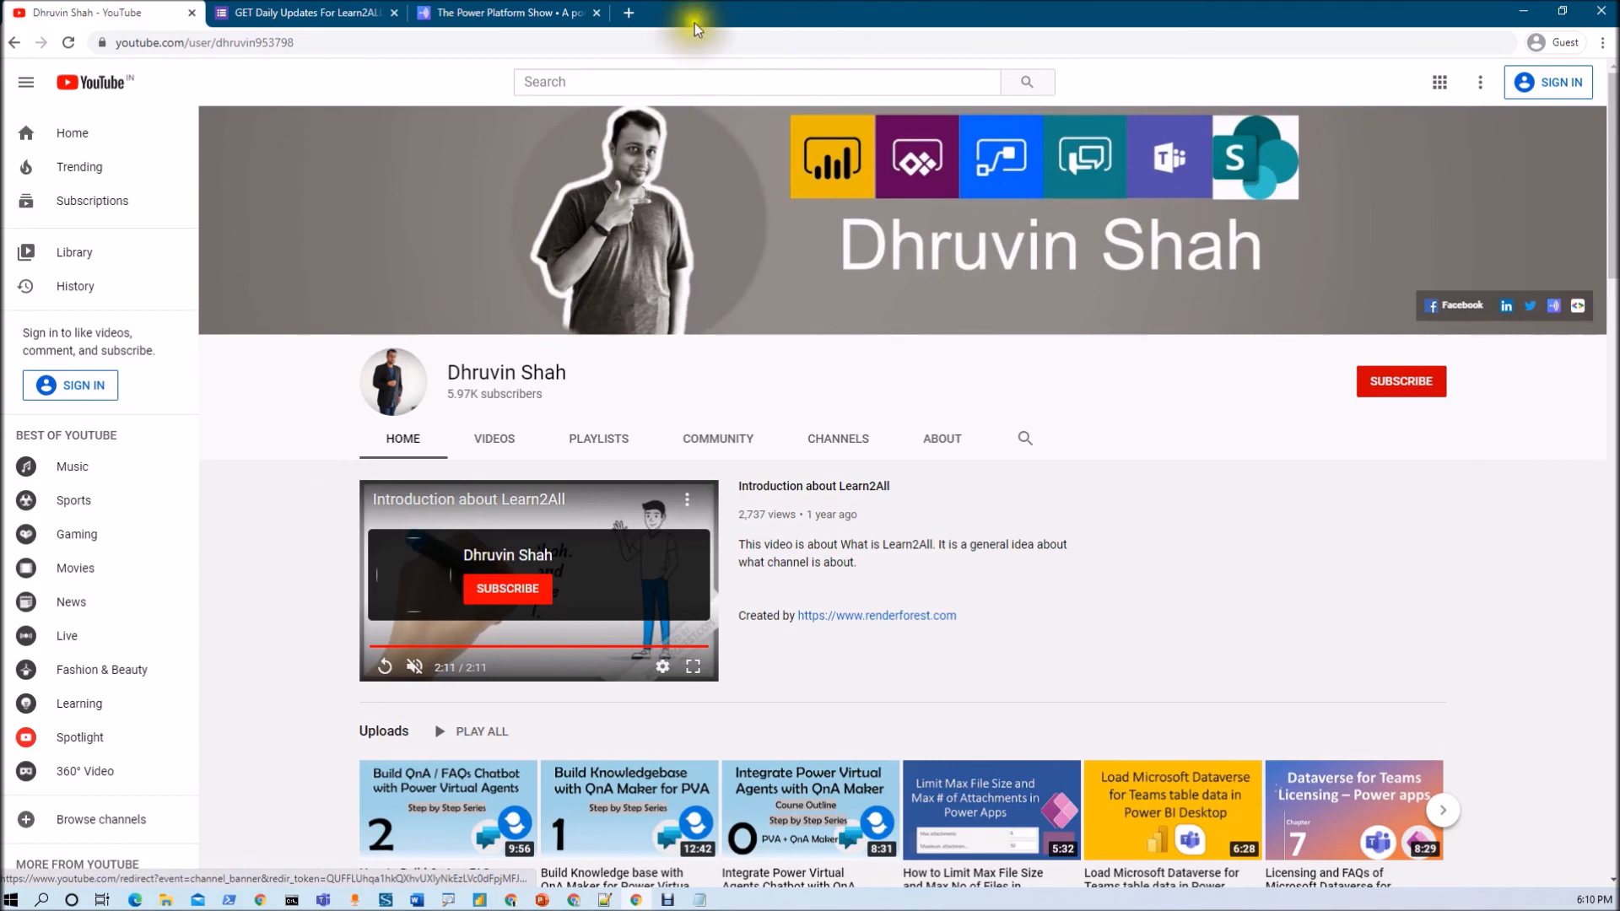
pyautogui.click(479, 19)
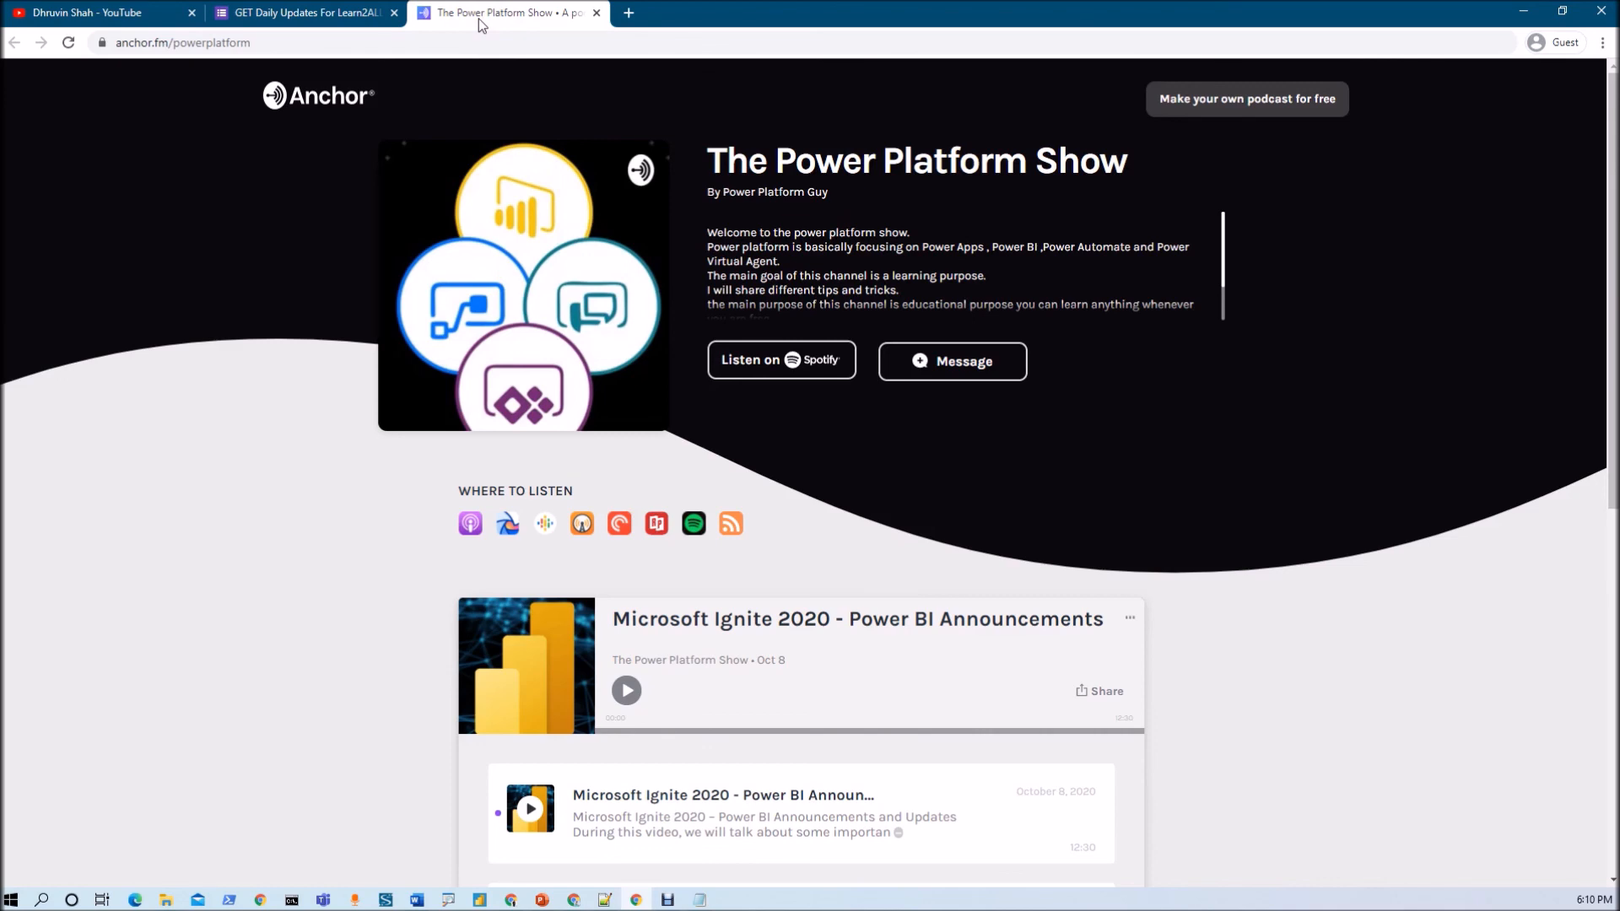
pyautogui.click(110, 14)
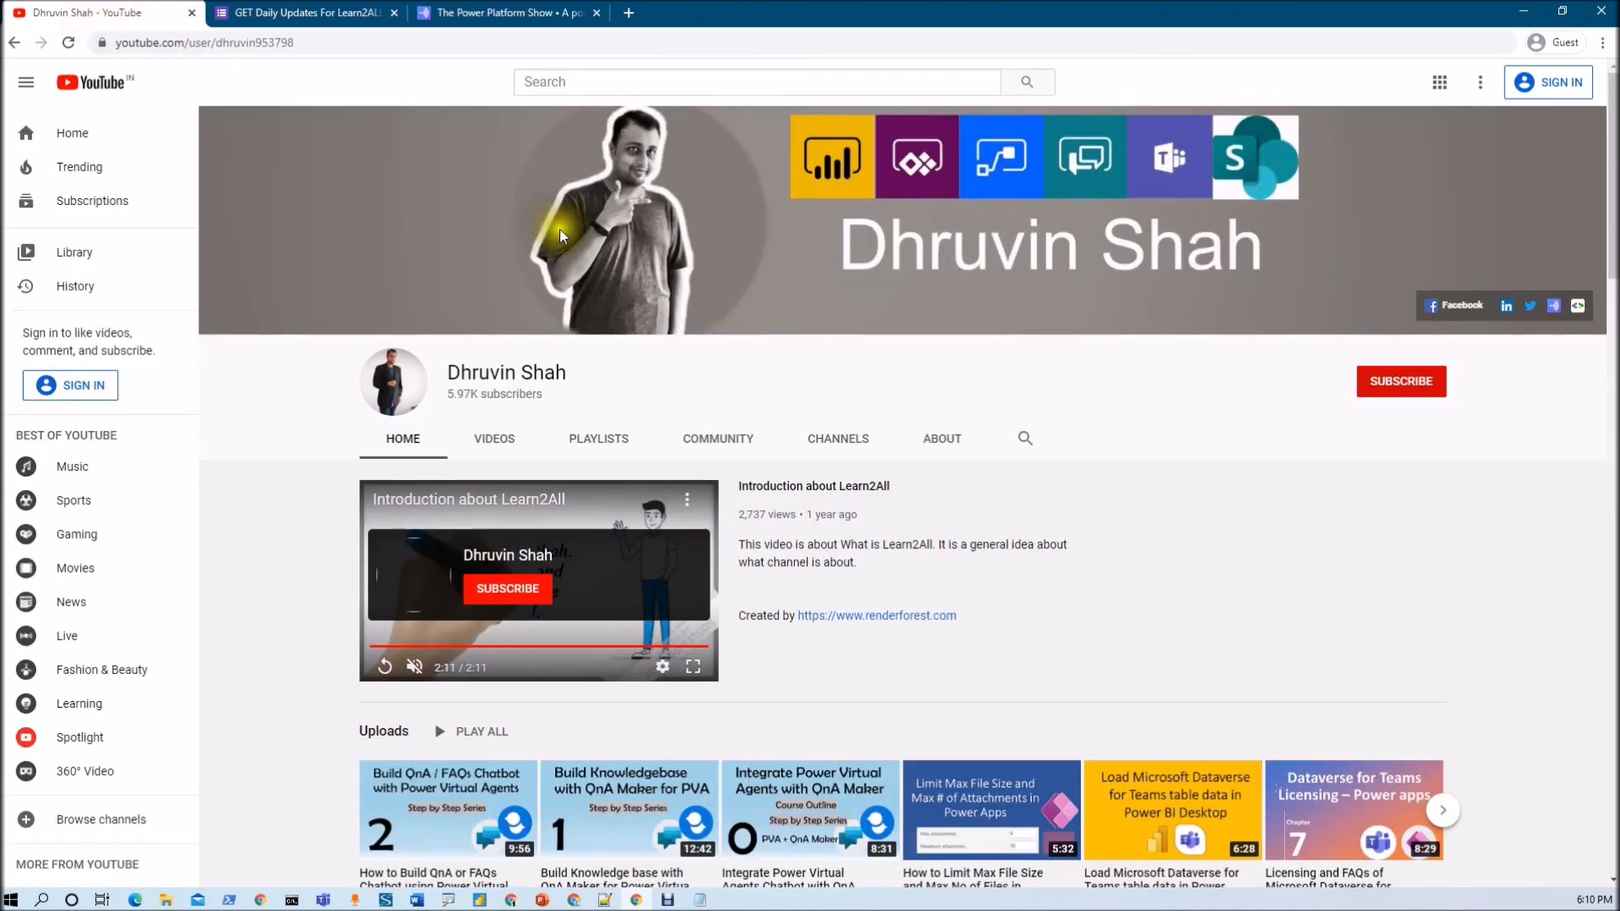